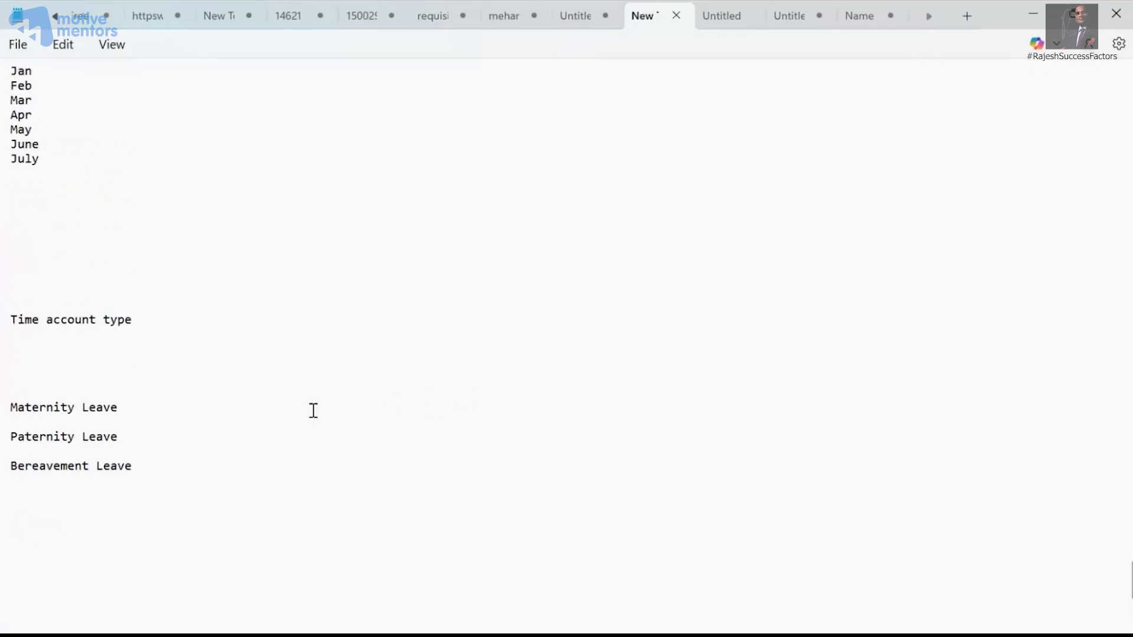
Review the leave types listed in the notes, from Sick Leave and Earned Leave accruals down to Maternity, Paternity and Bereavement Leave.
{"action": "scroll", "coordinate": [171, 454], "scroll_direction": "up", "scroll_amount": 1}
{"action": "scroll", "coordinate": [177, 459], "scroll_direction": "up", "scroll_amount": 11}
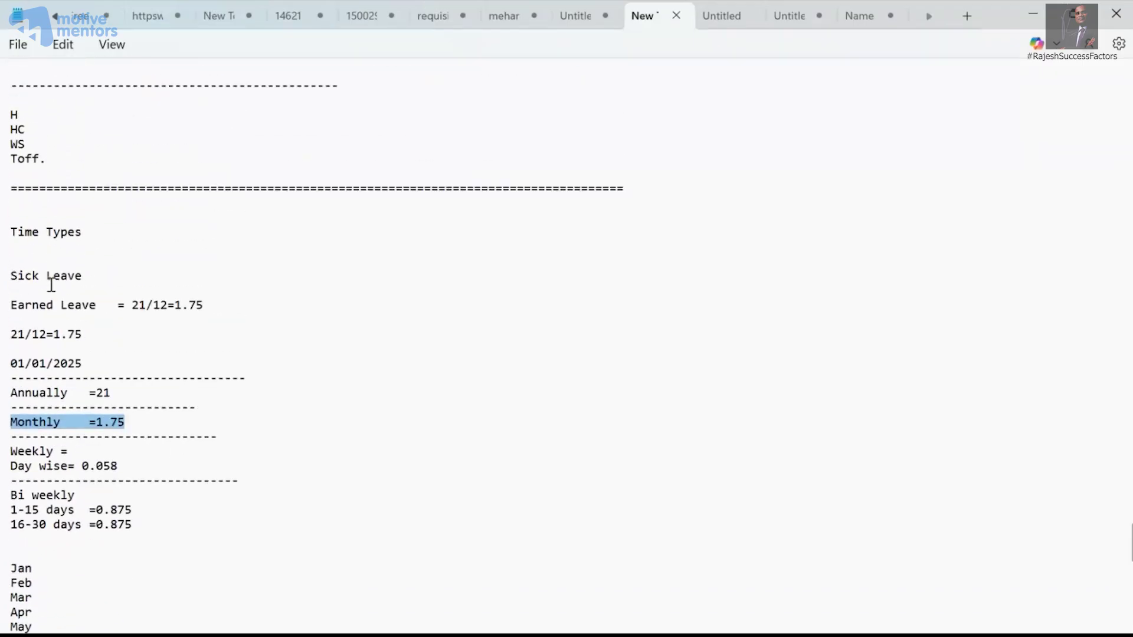
{"action": "left_click", "coordinate": [53, 276]}
{"action": "scroll", "coordinate": [136, 420], "scroll_direction": "down", "scroll_amount": 4}
{"action": "scroll", "coordinate": [137, 420], "scroll_direction": "down", "scroll_amount": 7}
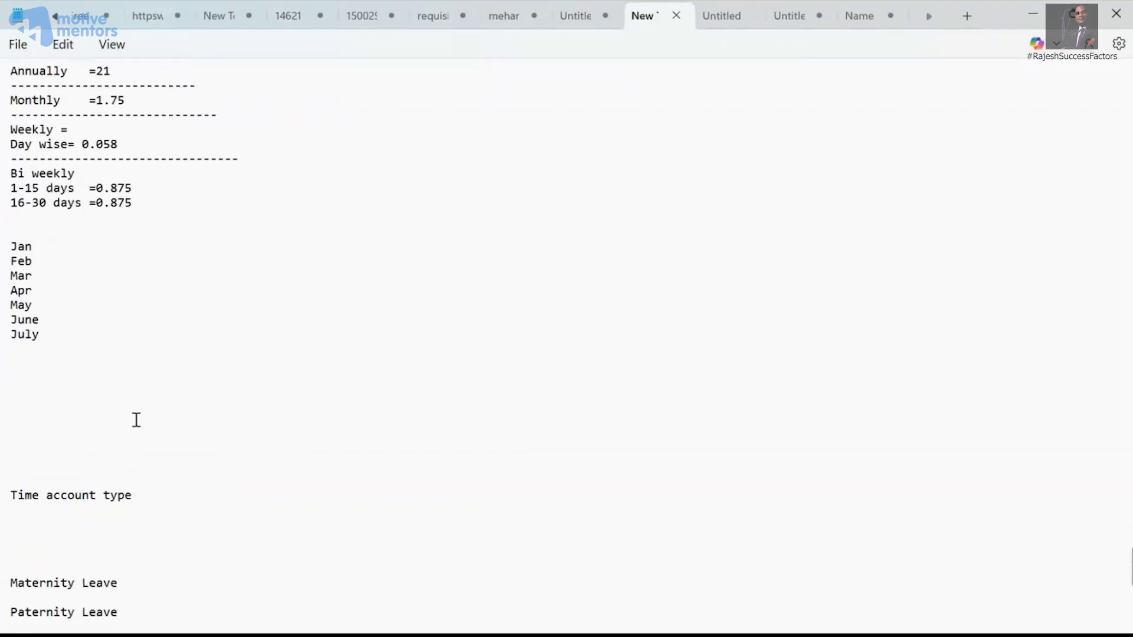
{"action": "left_click_drag", "start_coordinate": [136, 481], "coordinate": [2, 409]}
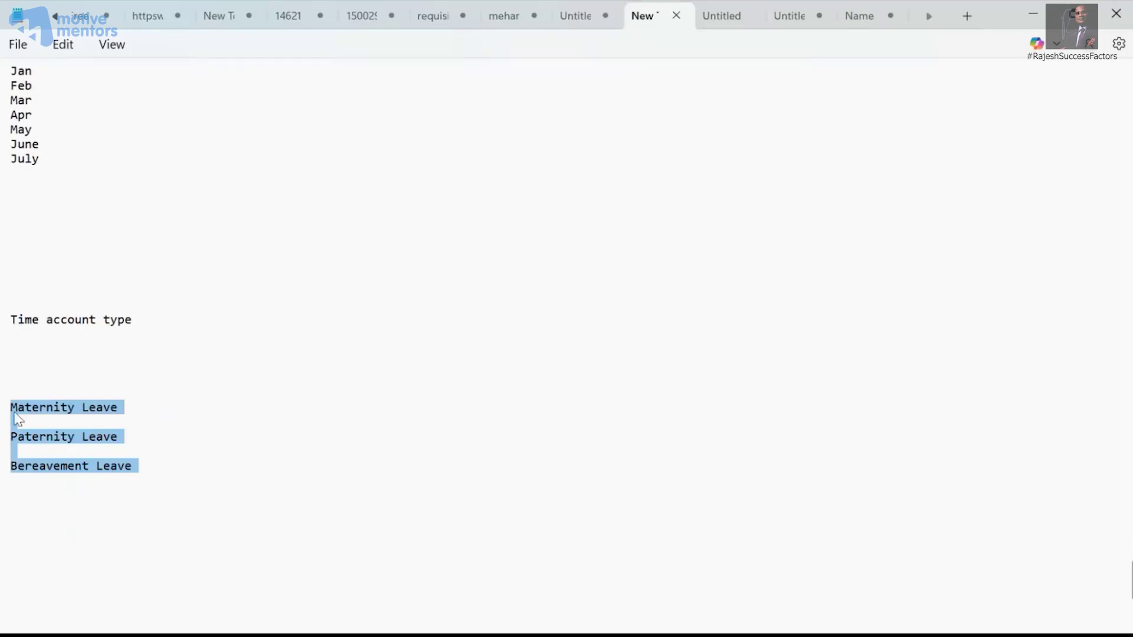
{"action": "scroll", "coordinate": [275, 480], "scroll_direction": "up", "scroll_amount": 10}
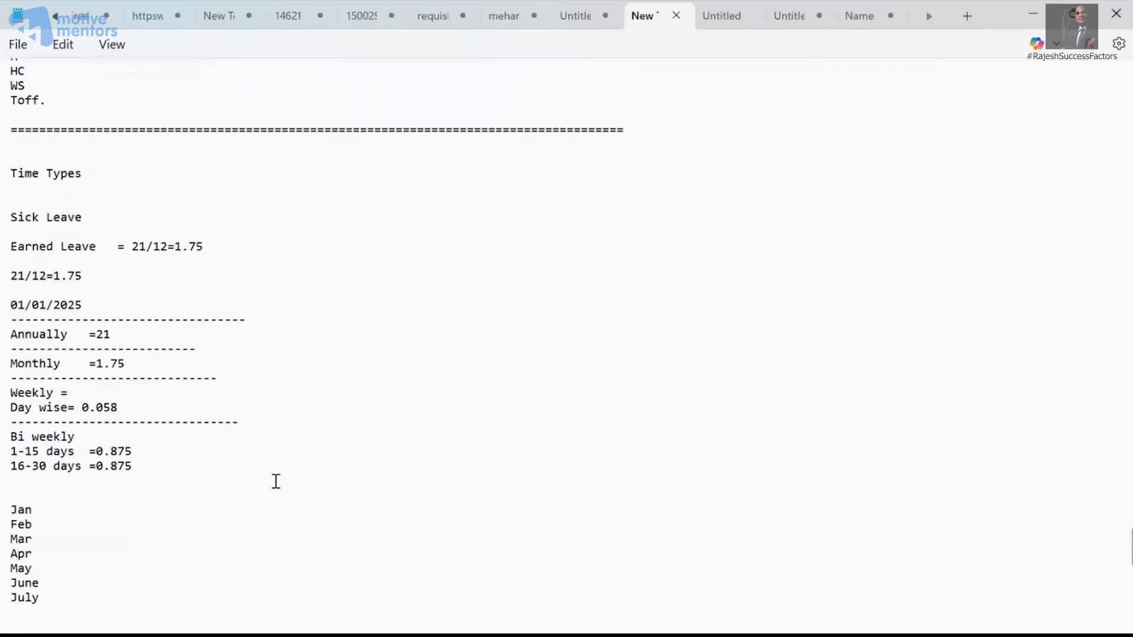
{"action": "left_click_drag", "start_coordinate": [17, 247], "coordinate": [99, 247]}
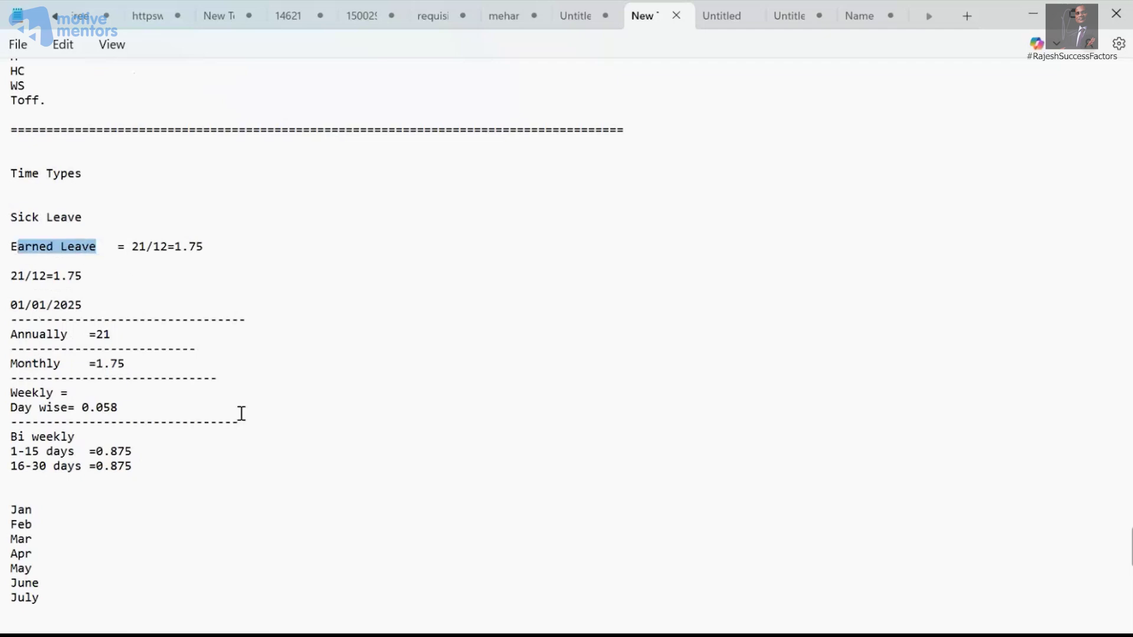
Switch to the Excel time off configuration workbook and review the leave rows across the 3 - Time Type sheet.
{"action": "left_click", "coordinate": [441, 636]}
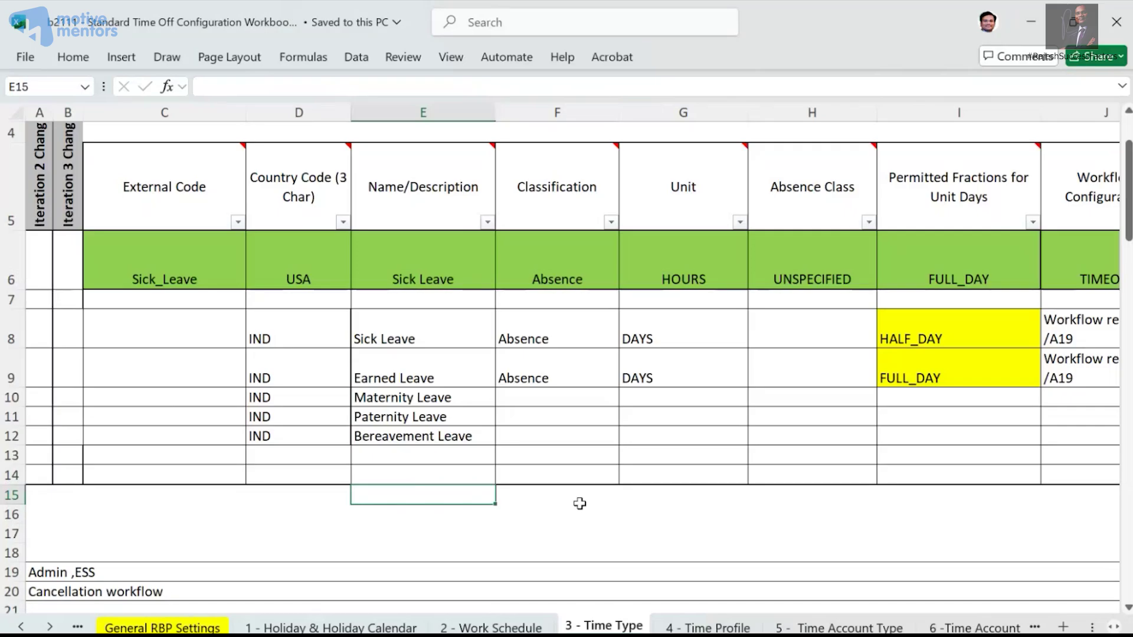
{"action": "left_click", "coordinate": [540, 512]}
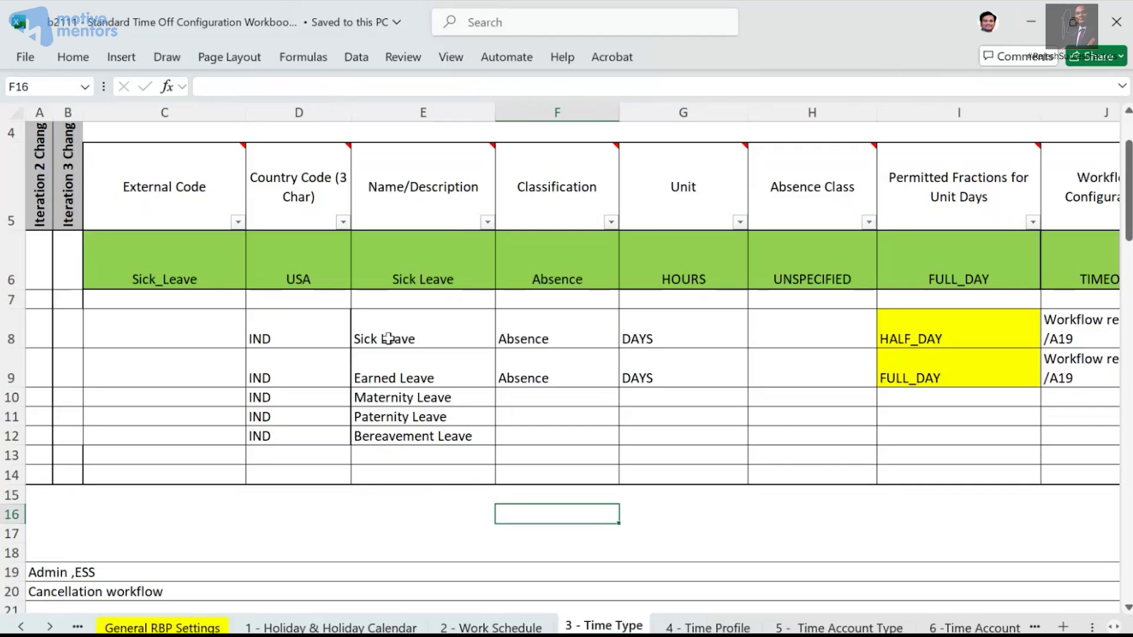
{"action": "left_click_drag", "start_coordinate": [394, 334], "coordinate": [1127, 460]}
{"action": "left_click", "coordinate": [659, 576]}
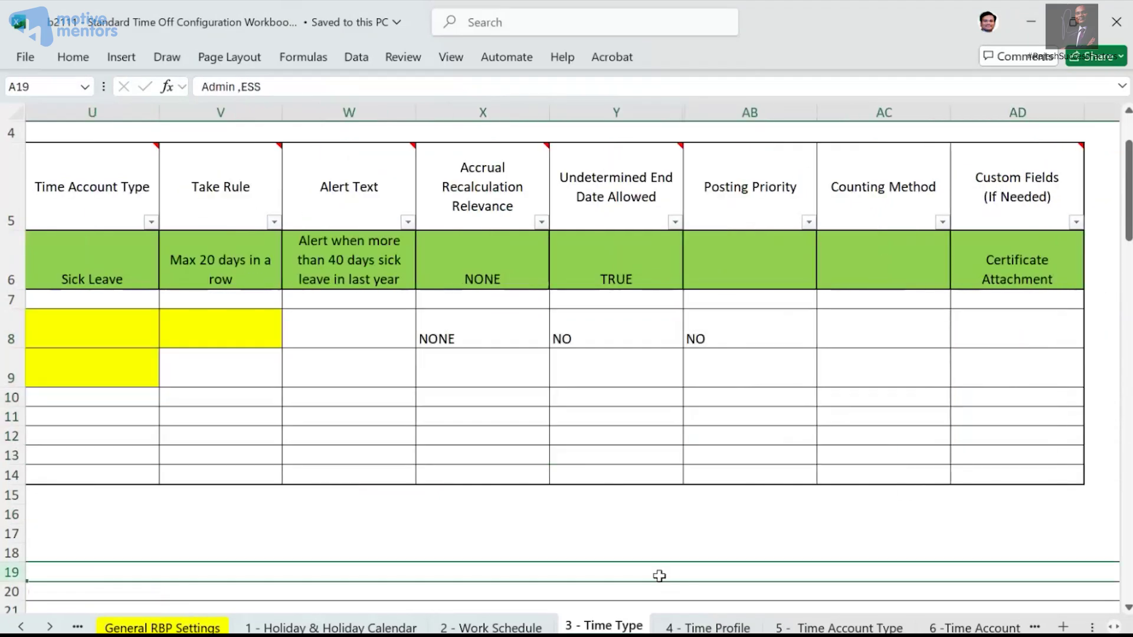
{"action": "left_click", "coordinate": [392, 416]}
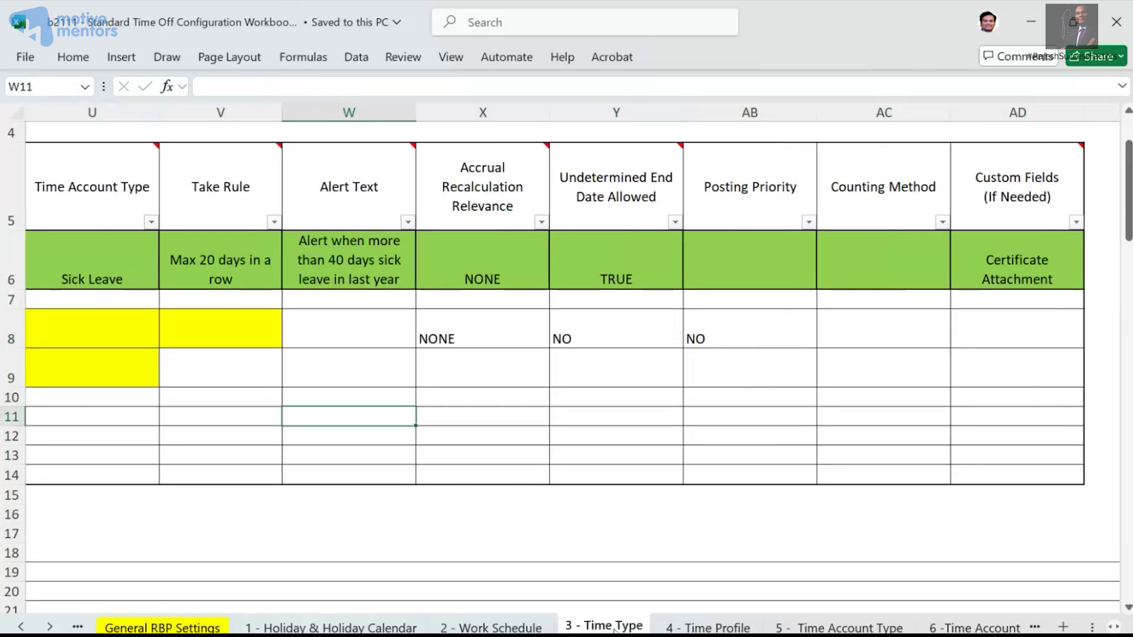
Examine the Earned Leave row and its column headings on the 5 - Time Account Type sheet.
{"action": "left_click", "coordinate": [837, 625]}
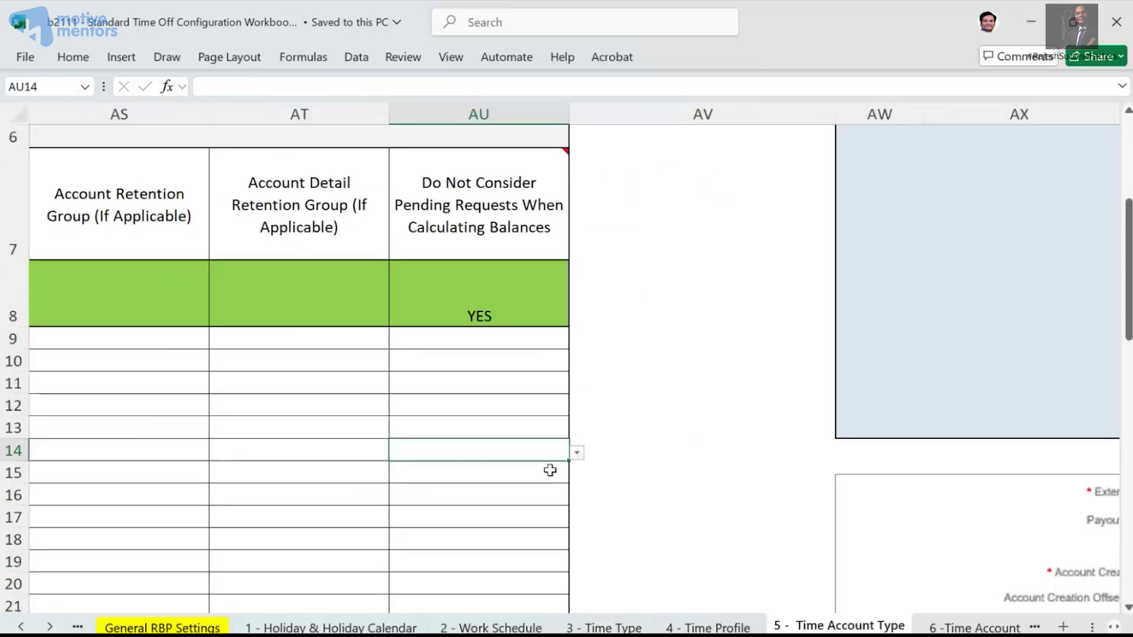
{"action": "left_click_drag", "start_coordinate": [448, 472], "coordinate": [2, 384]}
{"action": "left_click", "coordinate": [549, 470]}
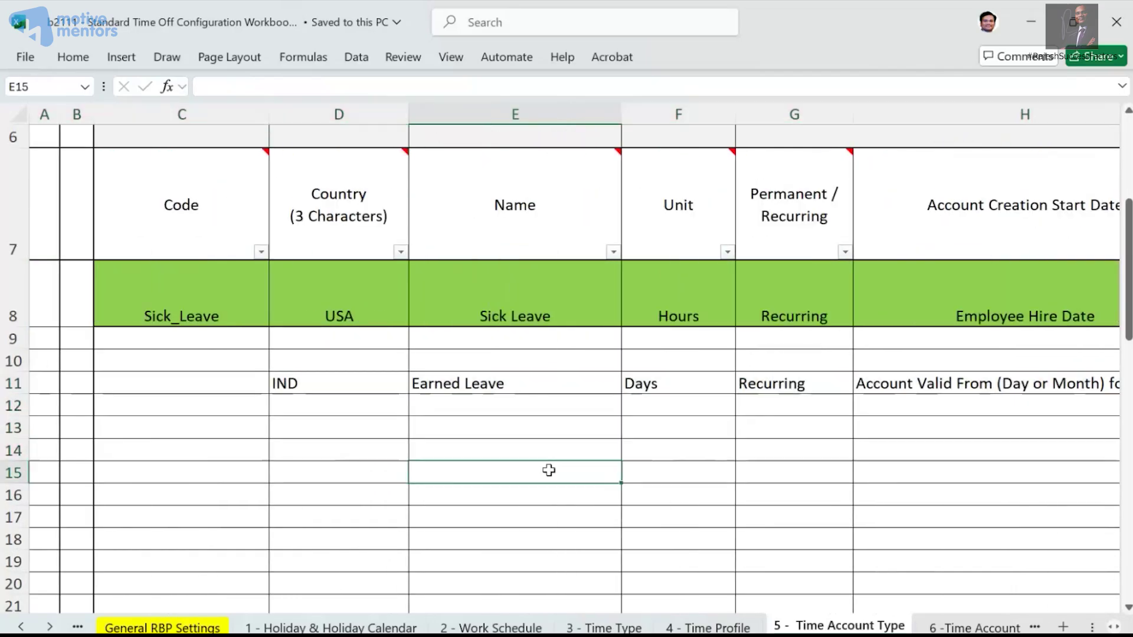
{"action": "scroll", "coordinate": [548, 470], "scroll_direction": "down", "scroll_amount": 2}
{"action": "scroll", "coordinate": [547, 471], "scroll_direction": "up", "scroll_amount": 4}
{"action": "scroll", "coordinate": [547, 471], "scroll_direction": "down", "scroll_amount": 1}
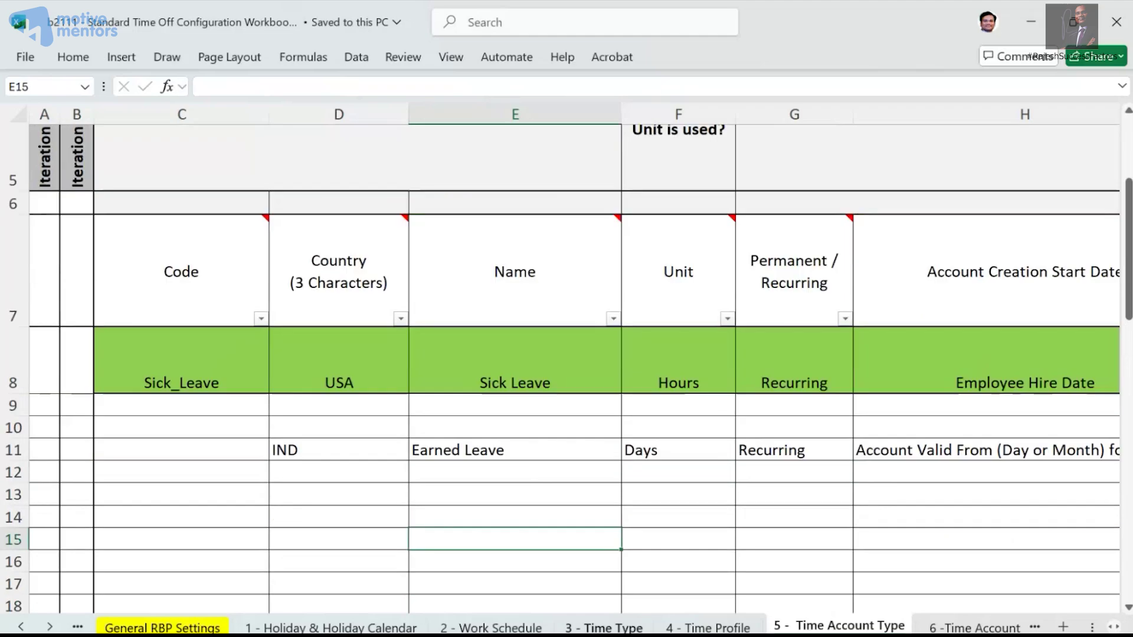
Return to the 3 - Time Type sheet and examine all its columns from External Code through Custom Fields.
{"action": "left_click", "coordinate": [603, 628]}
{"action": "left_click", "coordinate": [802, 587]}
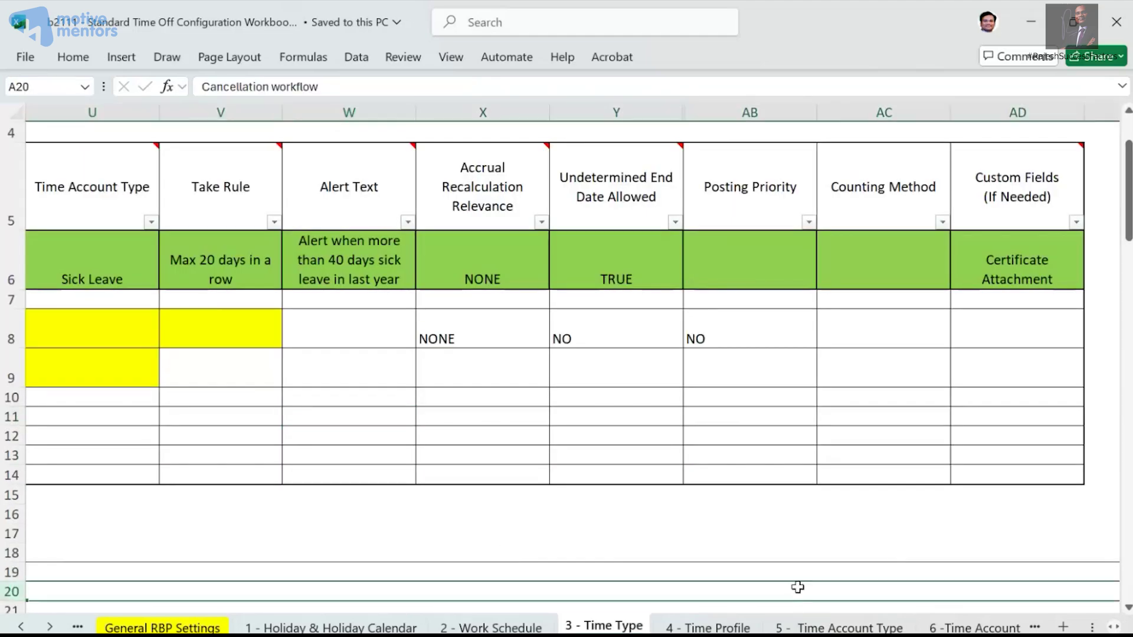
{"action": "left_click", "coordinate": [369, 570]}
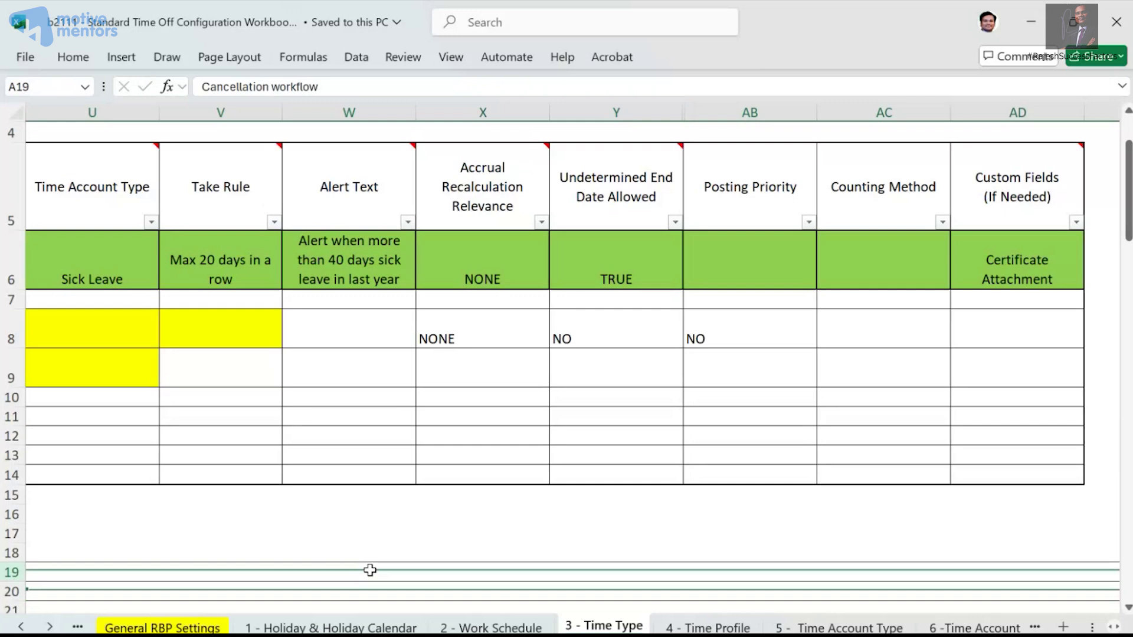
{"action": "left_click", "coordinate": [197, 338]}
{"action": "key", "text": "Home"}
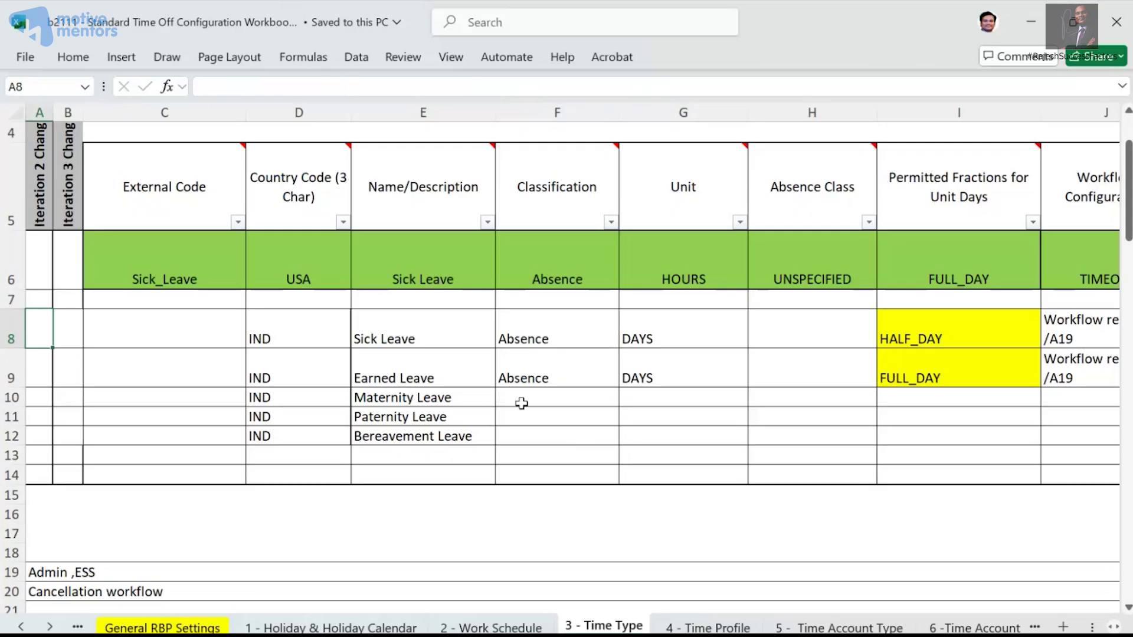
{"action": "left_click", "coordinate": [744, 518]}
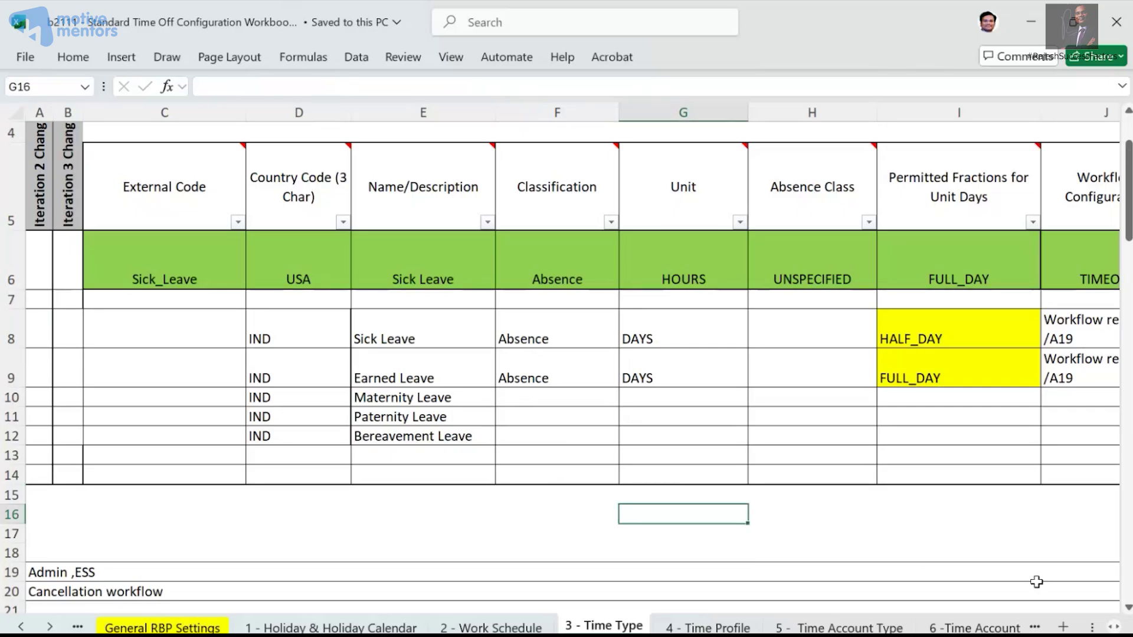
{"action": "scroll", "coordinate": [1116, 630], "scroll_direction": "right", "scroll_amount": 6}
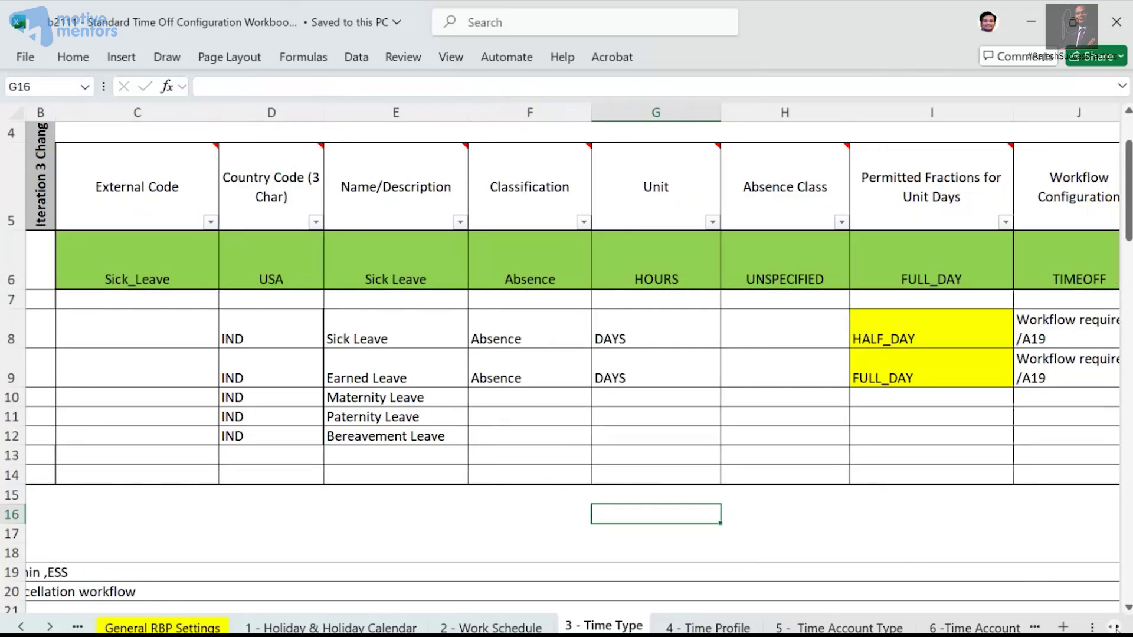
{"action": "scroll", "coordinate": [1116, 630], "scroll_direction": "right", "scroll_amount": 8}
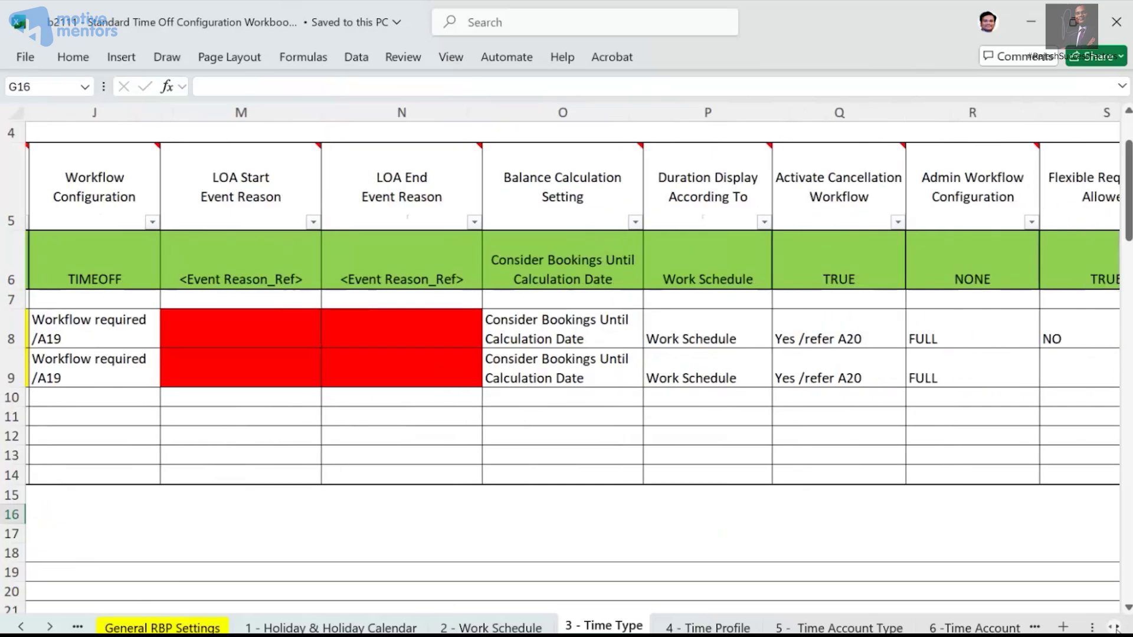
{"action": "scroll", "coordinate": [1117, 630], "scroll_direction": "right", "scroll_amount": 6}
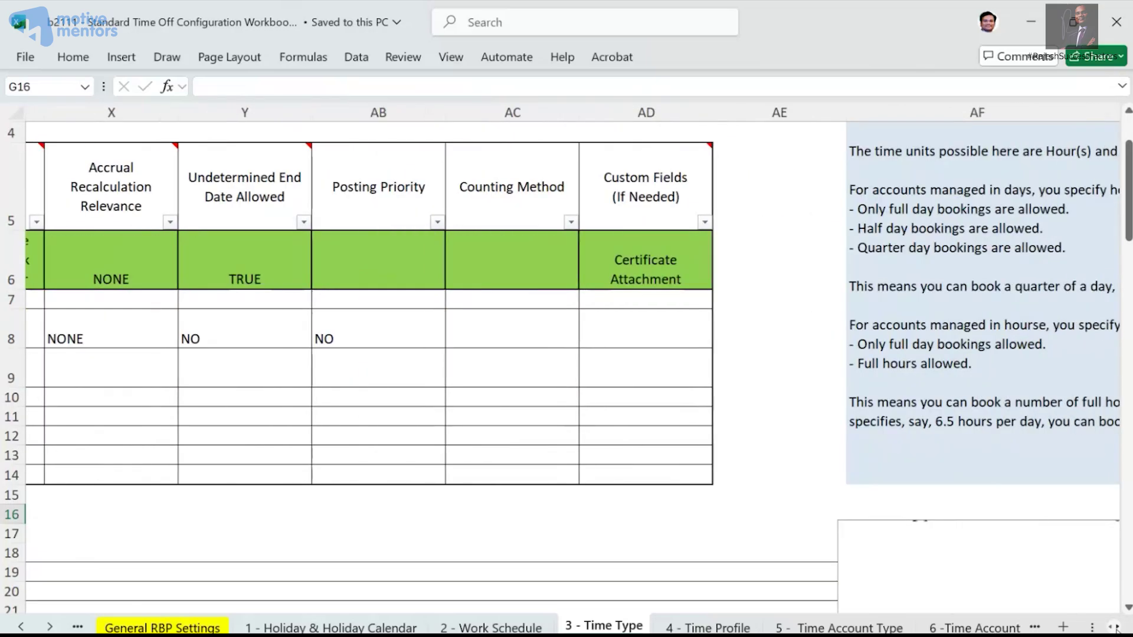
{"action": "scroll", "coordinate": [1116, 630], "scroll_direction": "right", "scroll_amount": 1}
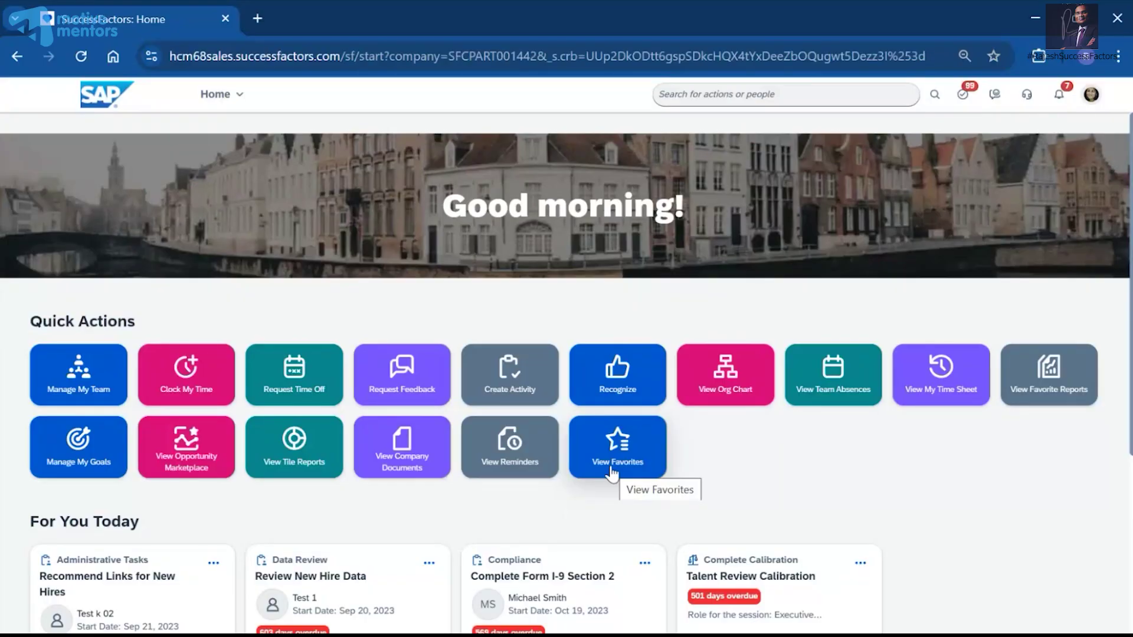
In SAP SuccessFactors in the browser, open the Manage Data page and duplicate it in a second browser tab.
{"action": "left_click", "coordinate": [702, 95]}
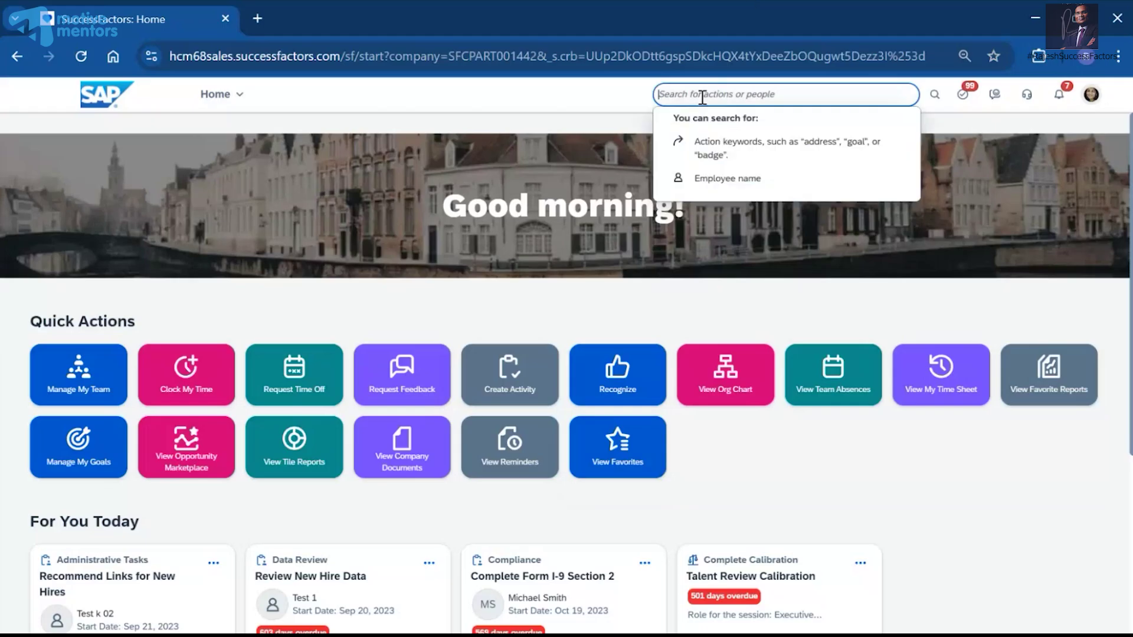
{"action": "type", "text": "manage da"}
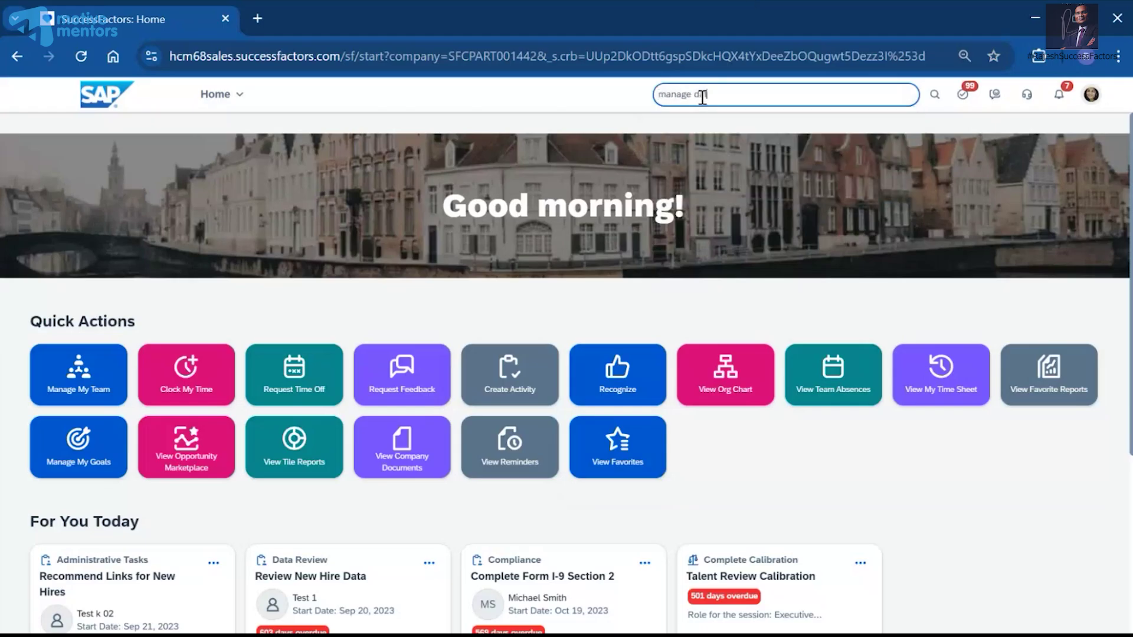
{"action": "type", "text": "ta"}
{"action": "key", "text": "Return"}
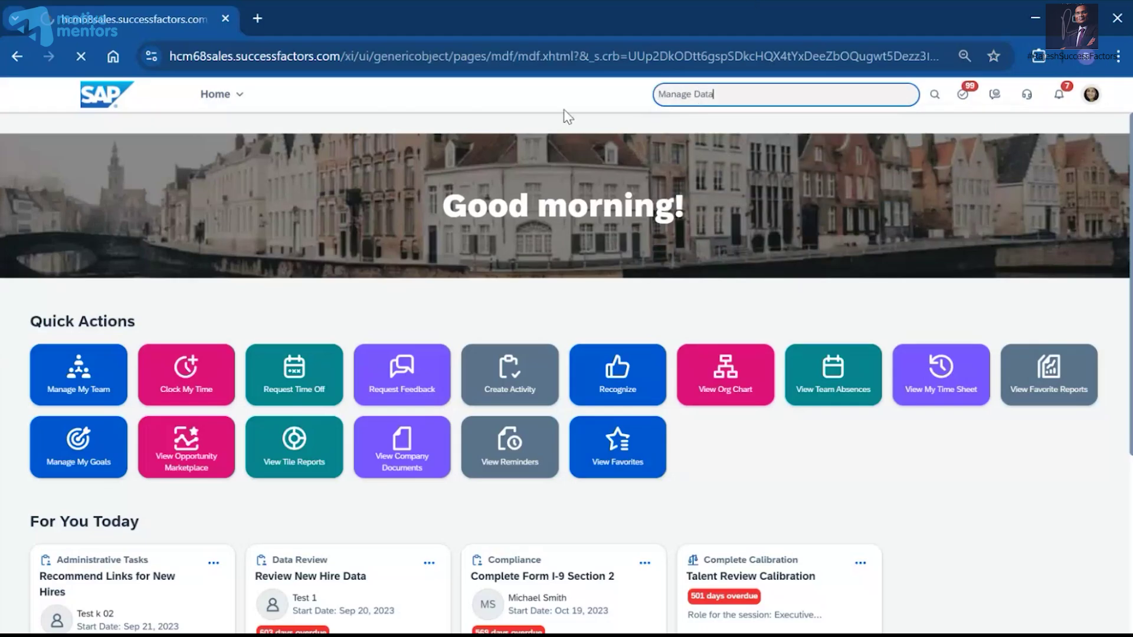
{"action": "right_click", "coordinate": [158, 21]}
{"action": "left_click", "coordinate": [223, 183]}
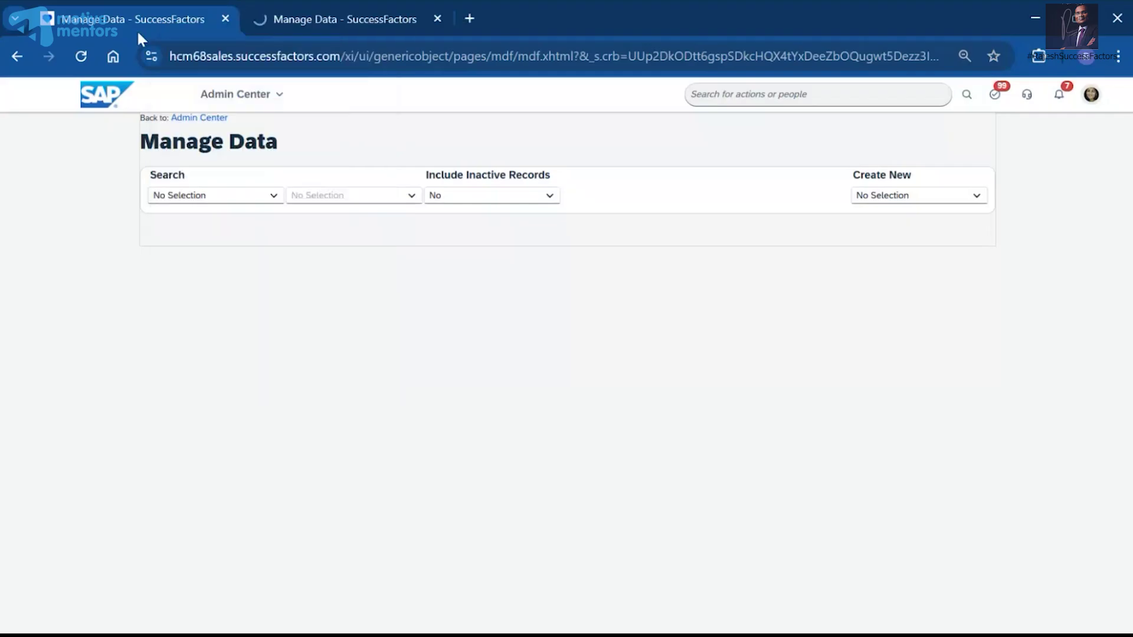
Search the actions for "time off" in the duplicated tab and open Manage Time Off Structures.
{"action": "left_click", "coordinate": [753, 94]}
{"action": "type", "text": "tiemoff"}
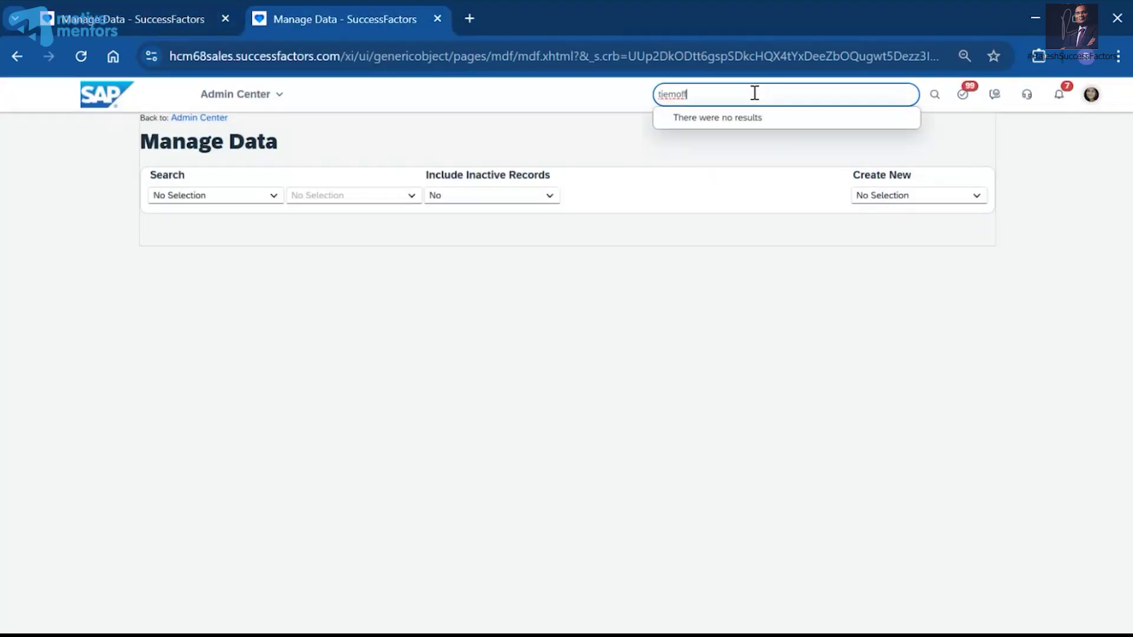
{"action": "key", "text": "BackSpace"}
{"action": "key", "text": "BackSpace"}
{"action": "key", "text": "BackSpace"}
{"action": "key", "text": "BackSpace"}
{"action": "key", "text": "BackSpace"}
{"action": "key", "text": "BackSpace"}
{"action": "key", "text": "BackSpace"}
{"action": "type", "text": "tiem off"}
{"action": "key", "text": "BackSpace"}
{"action": "key", "text": "BackSpace"}
{"action": "key", "text": "BackSpace"}
{"action": "key", "text": "BackSpace"}
{"action": "key", "text": "BackSpace"}
{"action": "key", "text": "BackSpace"}
{"action": "key", "text": "BackSpace"}
{"action": "key", "text": "BackSpace"}
{"action": "type", "text": "time off"}
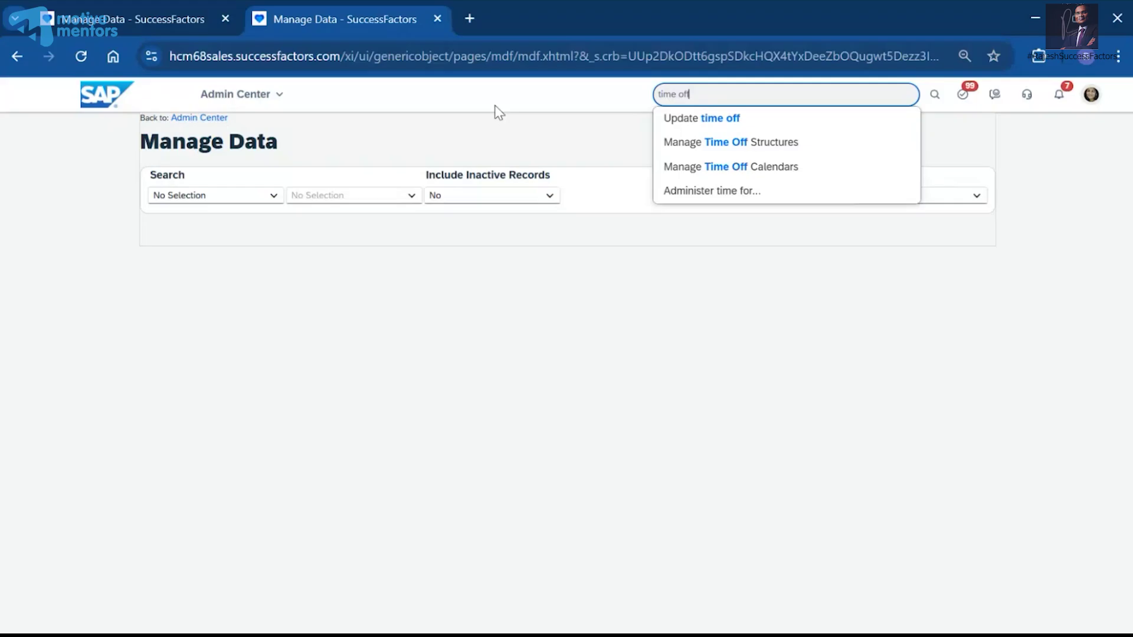
{"action": "left_click", "coordinate": [756, 143]}
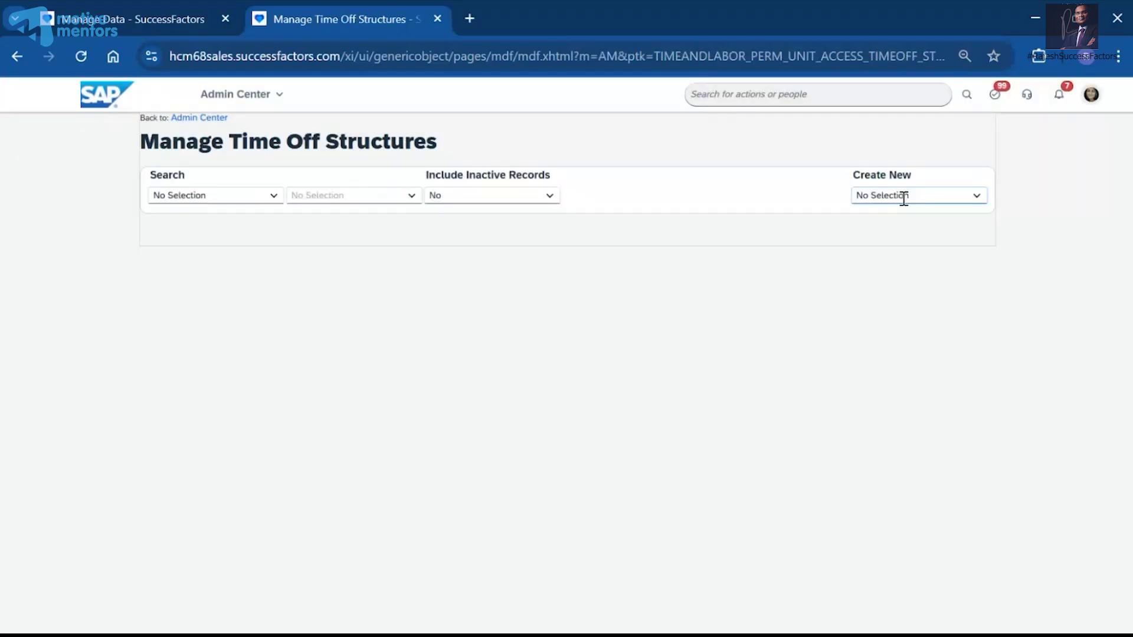
Look up Time Type among the objects that can be created in Manage Time Off Structures, and return to the Manage Data page.
{"action": "left_click", "coordinate": [904, 199]}
{"action": "type", "text": "time ty"}
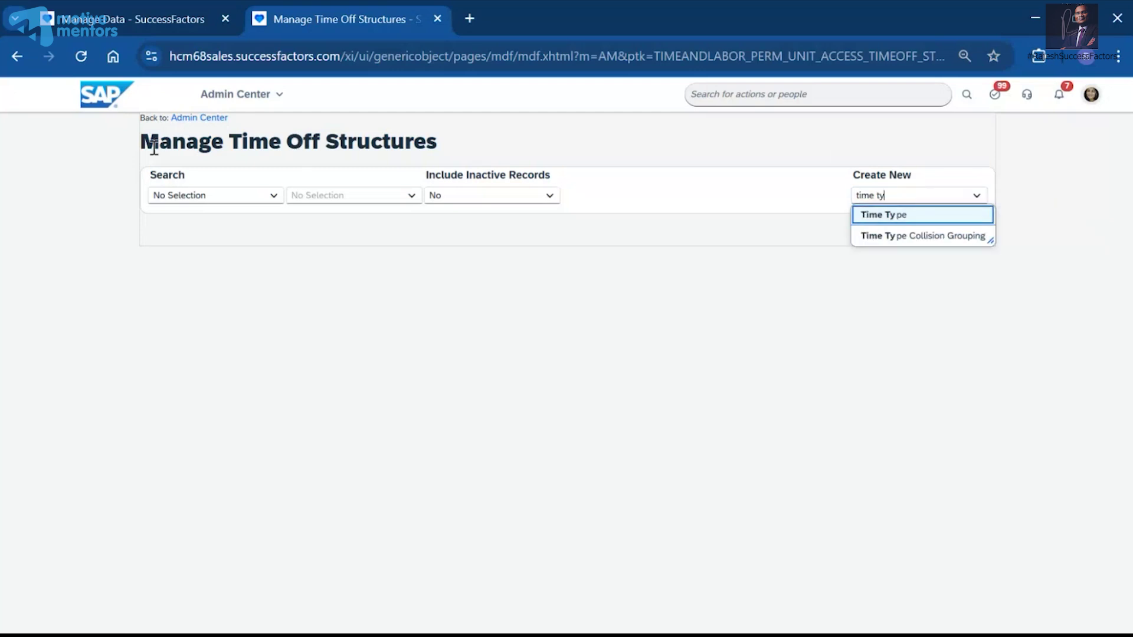
{"action": "left_click_drag", "start_coordinate": [144, 142], "coordinate": [444, 141]}
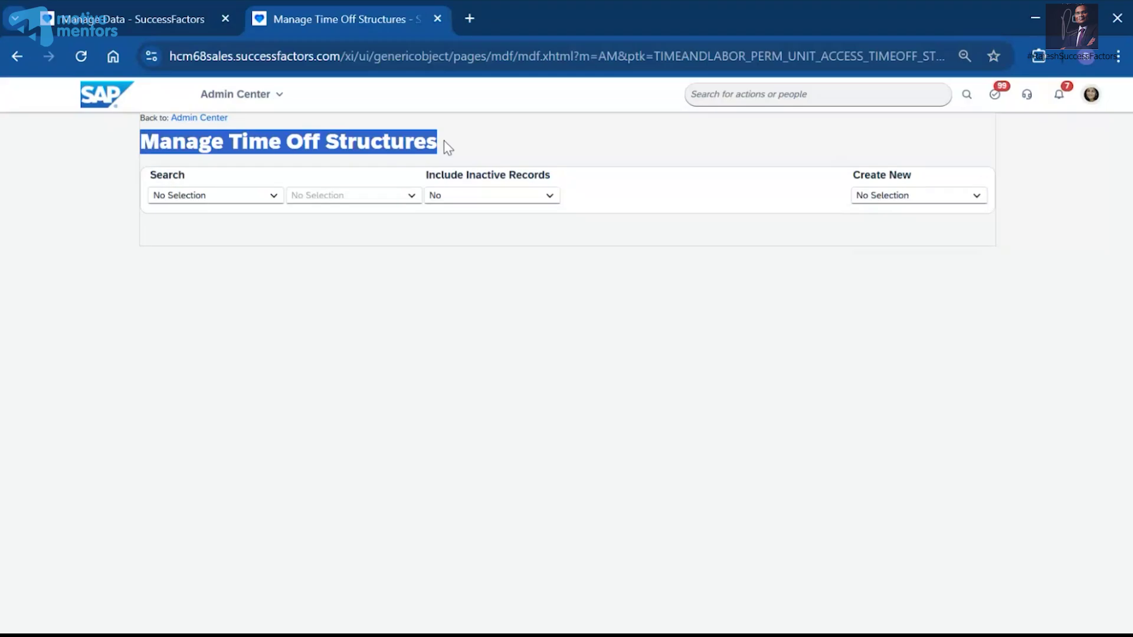
{"action": "left_click", "coordinate": [448, 141]}
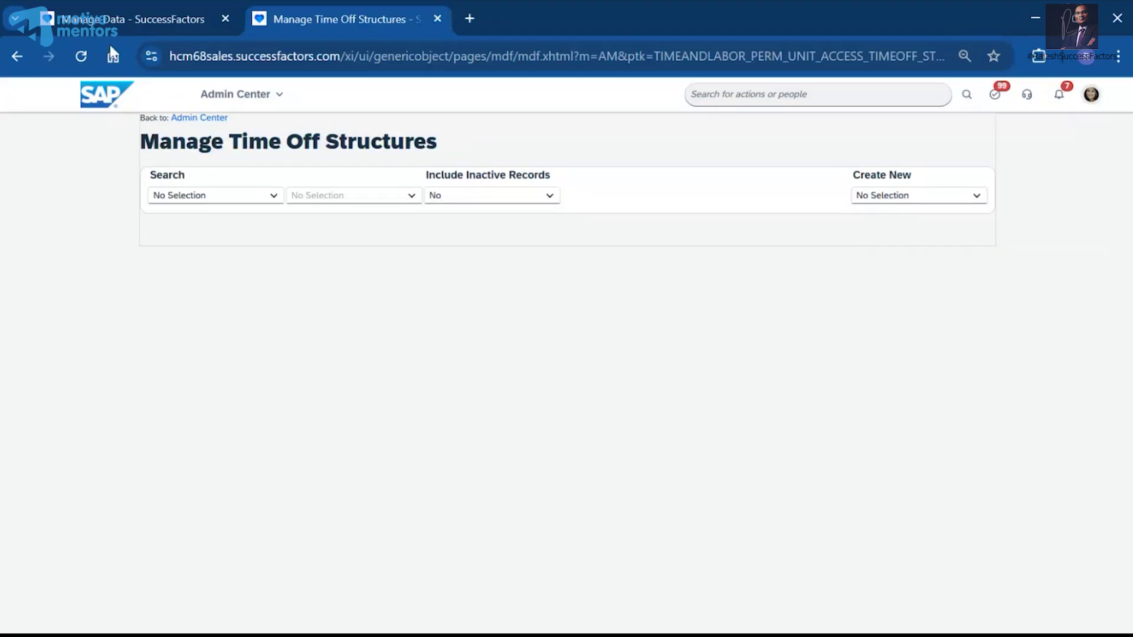
{"action": "left_click", "coordinate": [101, 17]}
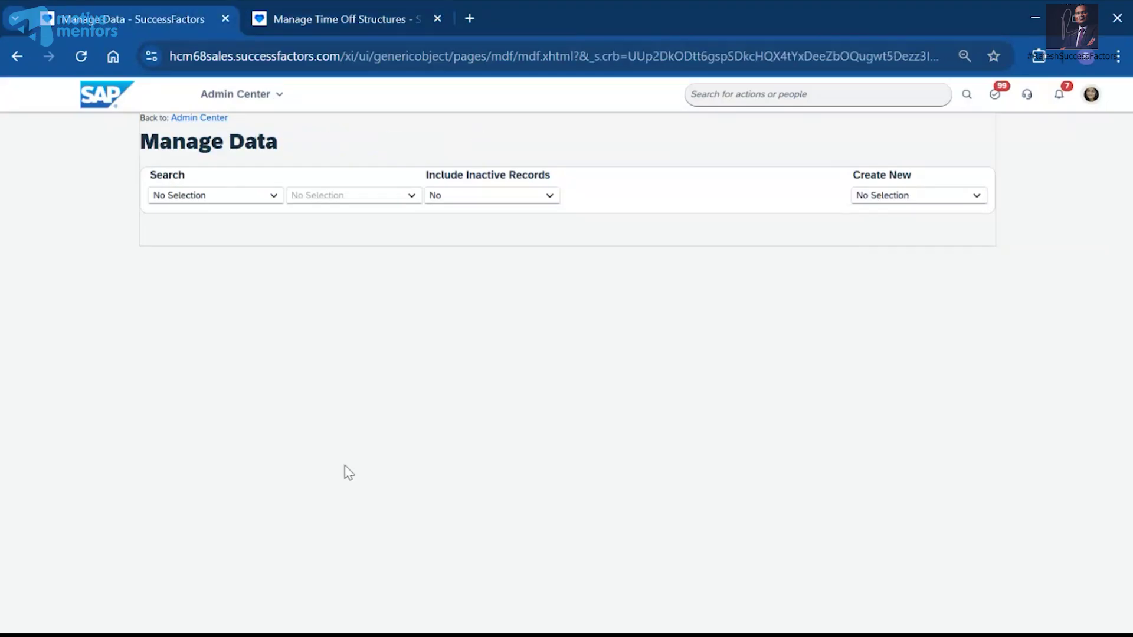
Switch to the Notepad notes and add a divider line of equals signs below Bereavement Leave.
{"action": "mouse_move", "coordinate": [607, 636]}
{"action": "left_click", "coordinate": [578, 584]}
{"action": "scroll", "coordinate": [440, 540], "scroll_direction": "down", "scroll_amount": 15}
{"action": "left_click", "coordinate": [117, 279]}
{"action": "type", "text": "==============================================================================="}
{"action": "scroll", "coordinate": [346, 422], "scroll_direction": "up", "scroll_amount": 6, "text": "ctrl"}
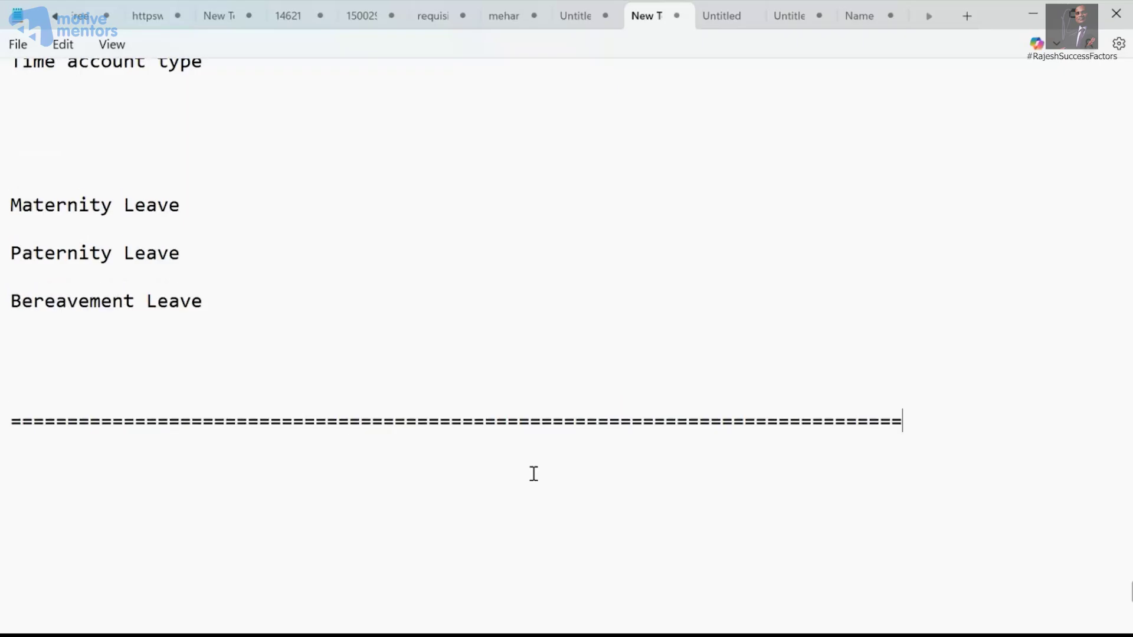
Add the lines "Obj Def" and "Manage data" below the new divider, followed by blank space.
{"action": "left_click", "coordinate": [722, 479]}
{"action": "type", "text": "Obj Def"}
{"action": "key", "text": "Return"}
{"action": "type", "text": "Manage data"}
{"action": "key", "text": "Return"}
{"action": "key", "text": "Return"}
{"action": "key", "text": "Return"}
Add a dashed divider below "Manage data" and the entry "Position" beneath it.
{"action": "type", "text": "-------------------"}
{"action": "key", "text": "Return"}
{"action": "type", "text": "P"}
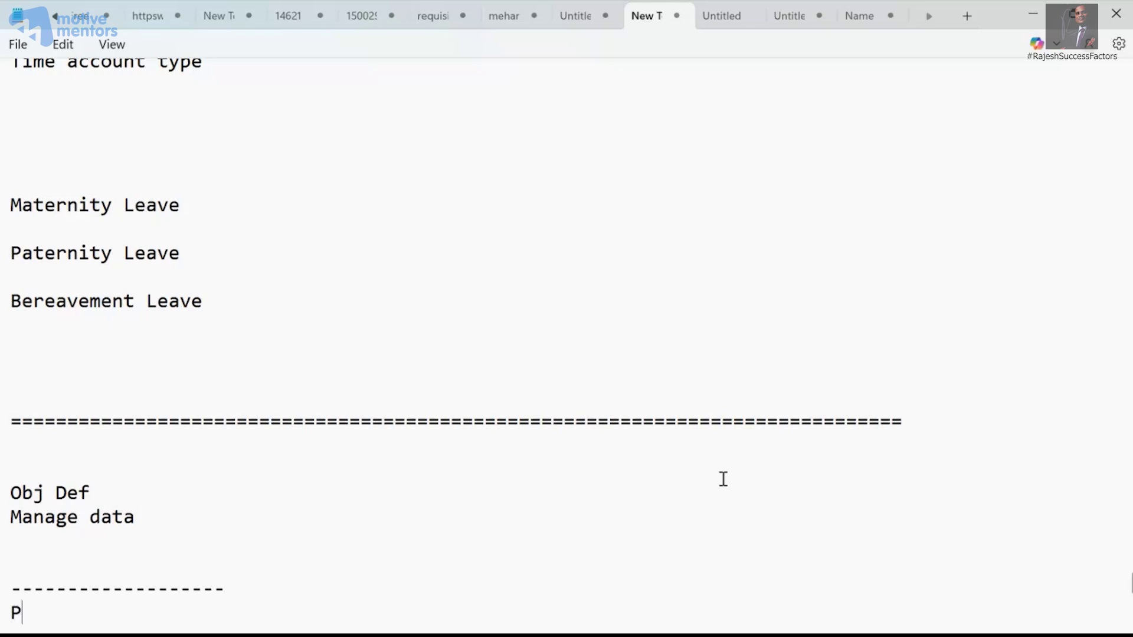
{"action": "type", "text": "osition"}
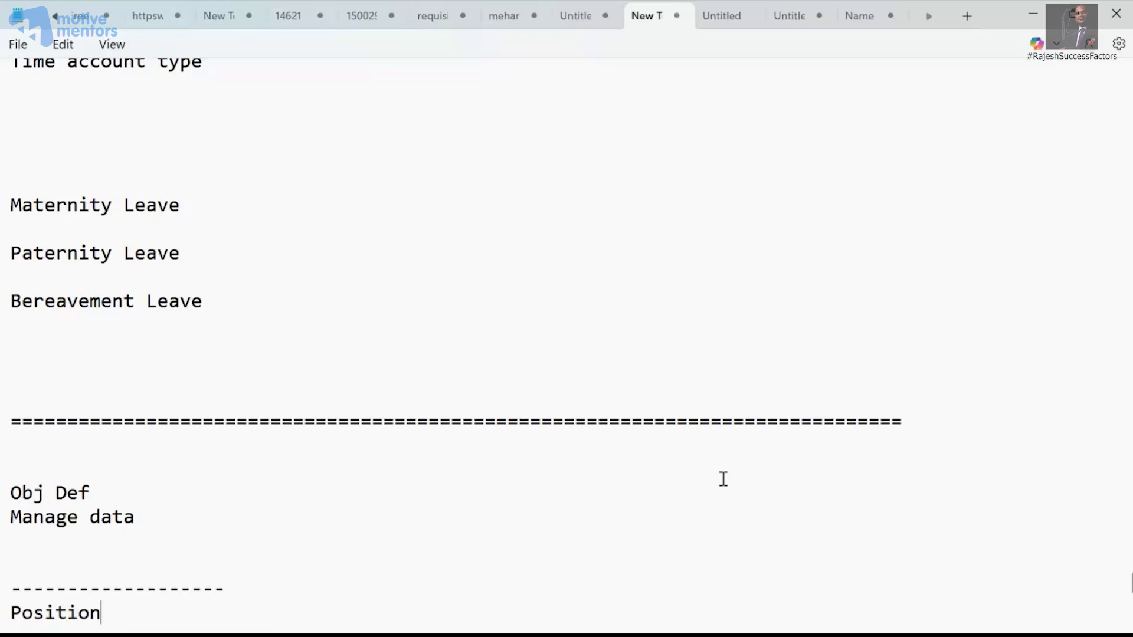
{"action": "key", "text": "Return"}
{"action": "key", "text": "Return"}
Copy the "Obj Def" line from the upper section to below "Position" and leave blank space after it.
{"action": "left_click", "coordinate": [118, 430]}
{"action": "key", "text": "shift+Home"}
{"action": "key", "text": "ctrl+c"}
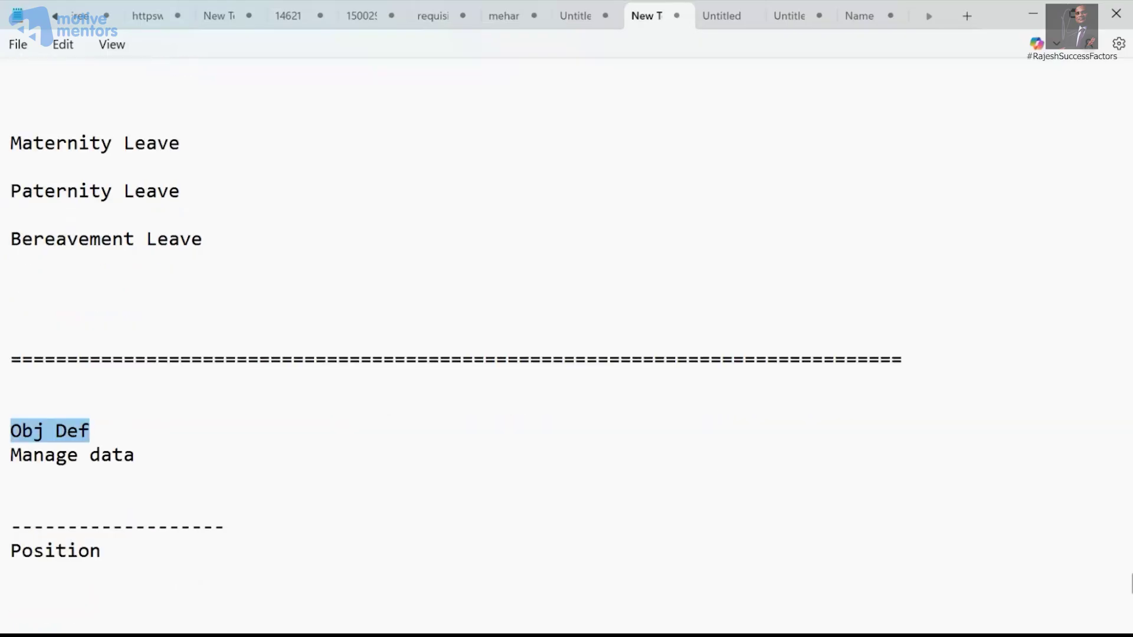
{"action": "left_click", "coordinate": [56, 587]}
{"action": "key", "text": "ctrl+v"}
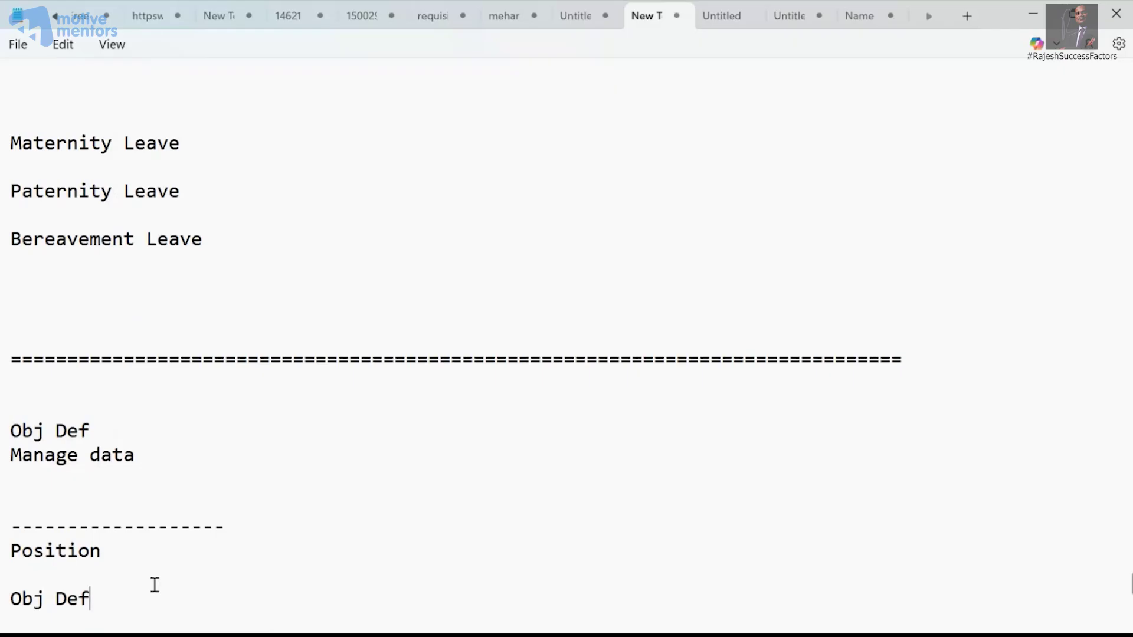
{"action": "key", "text": "Return"}
{"action": "key", "text": "Return"}
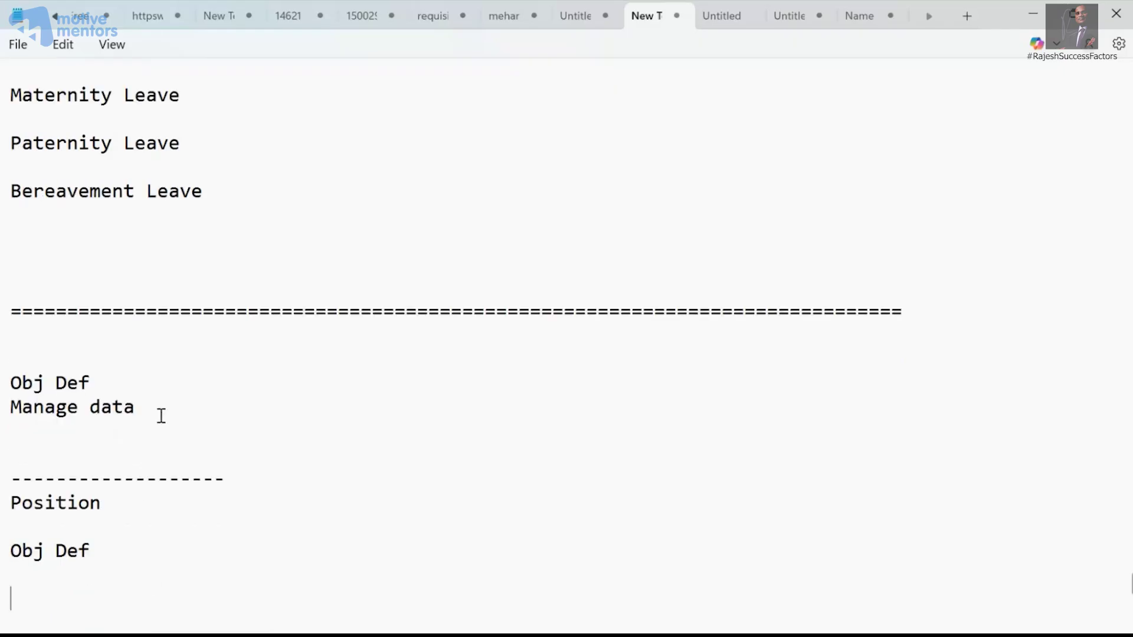
Copy the "Manage data" line to beneath the new "Obj Def" entry and add the line "Manage position" below it.
{"action": "left_click_drag", "start_coordinate": [161, 415], "coordinate": [3, 413]}
{"action": "key", "text": "ctrl+c"}
{"action": "left_click", "coordinate": [37, 571]}
{"action": "key", "text": "ctrl+v"}
{"action": "key", "text": "Return"}
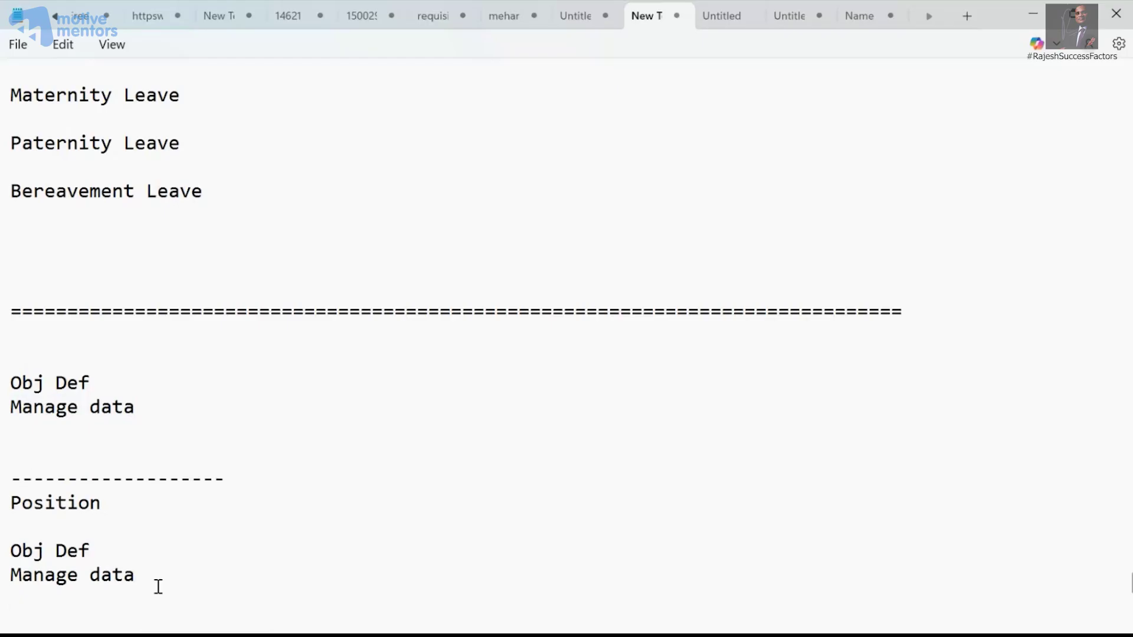
{"action": "type", "text": "Manage position"}
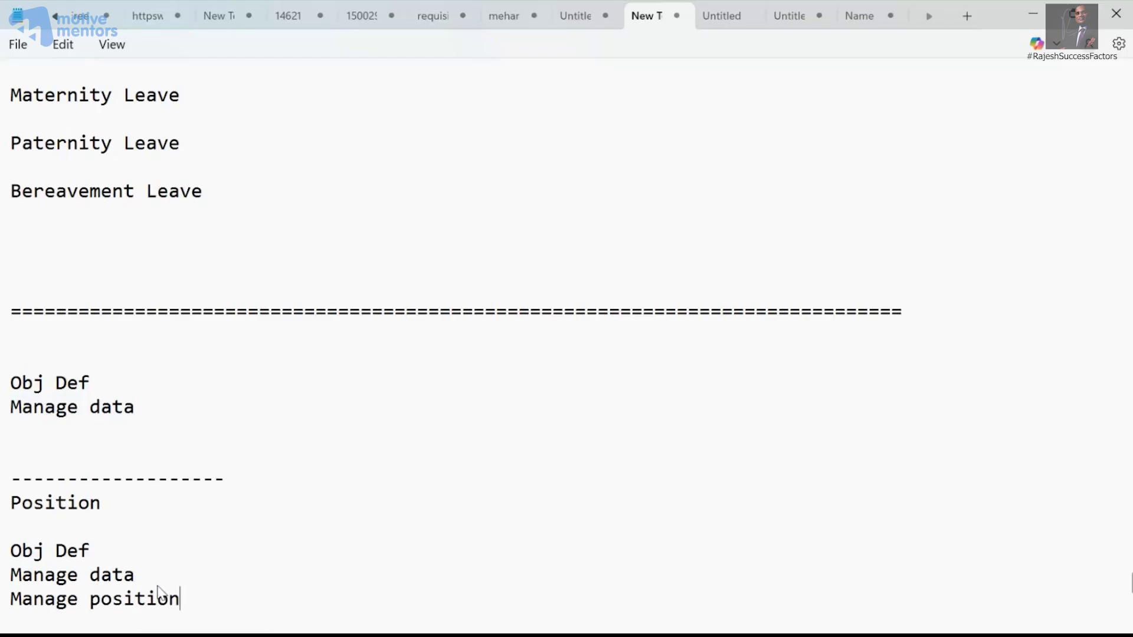
{"action": "left_click_drag", "start_coordinate": [212, 600], "coordinate": [10, 599]}
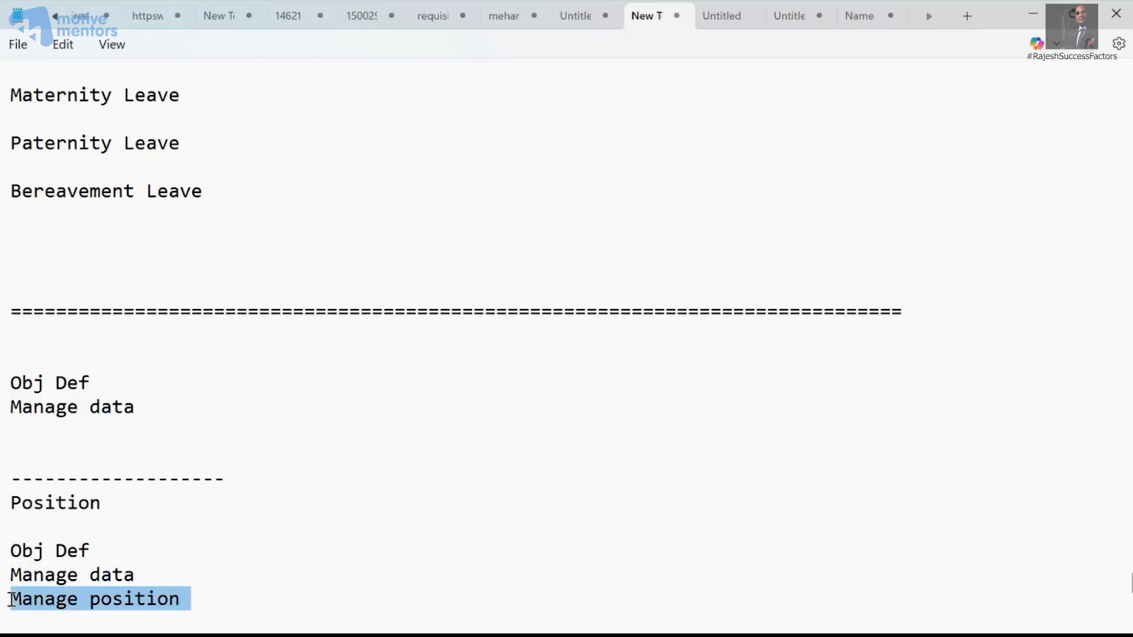
{"action": "left_click", "coordinate": [157, 573]}
{"action": "double_click", "coordinate": [160, 570]}
{"action": "left_click_drag", "start_coordinate": [160, 570], "coordinate": [10, 572]}
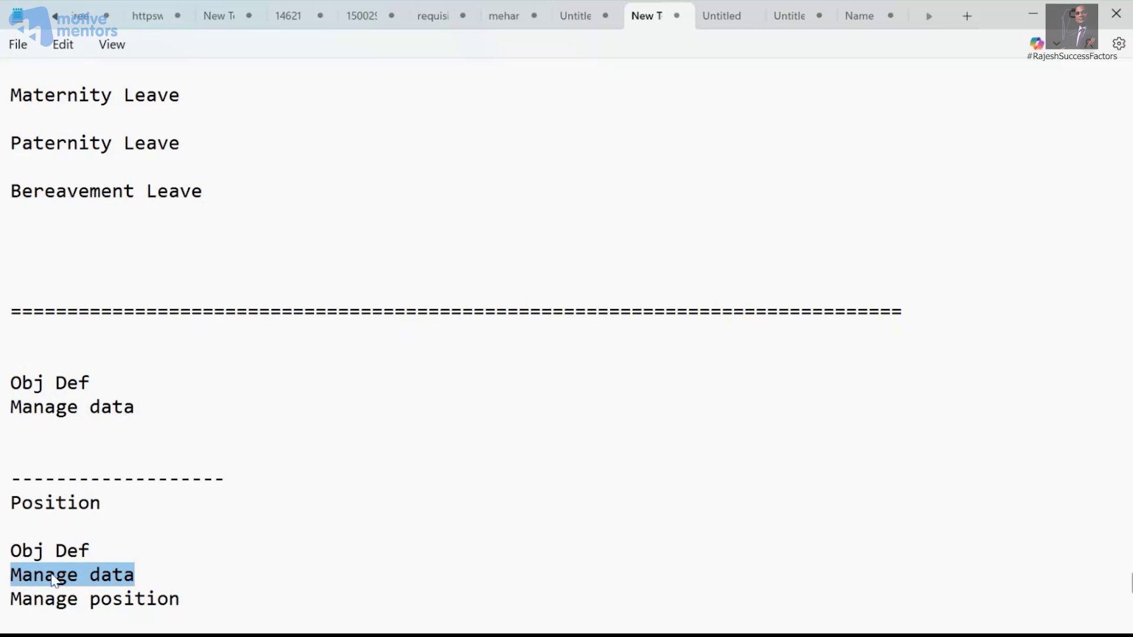
{"action": "left_click", "coordinate": [138, 575]}
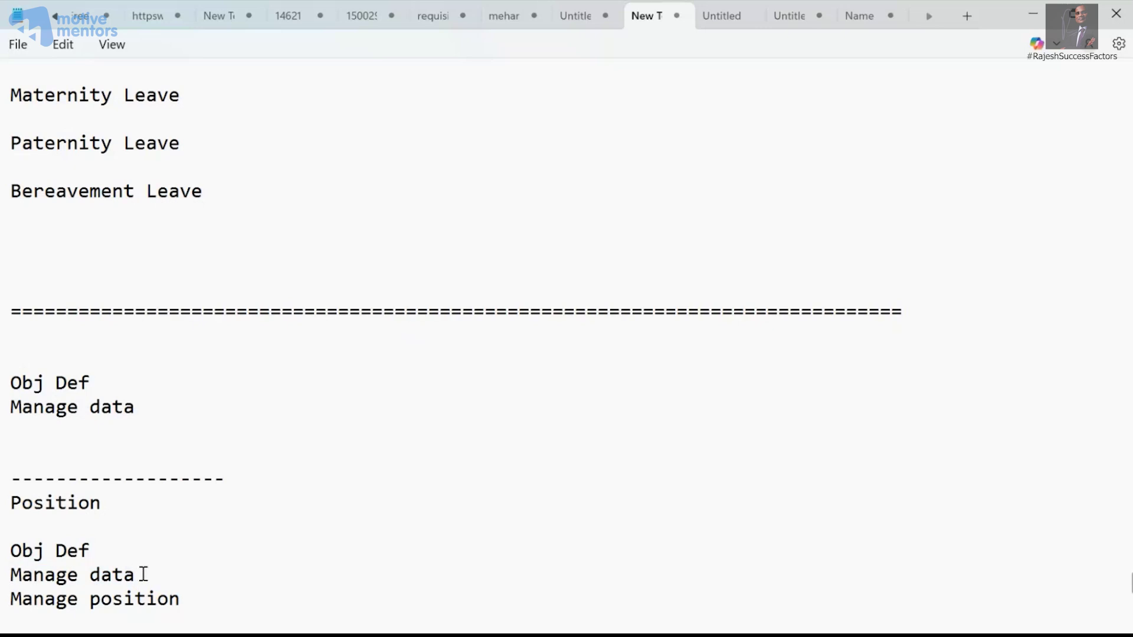
{"action": "left_click_drag", "start_coordinate": [169, 574], "coordinate": [1, 572]}
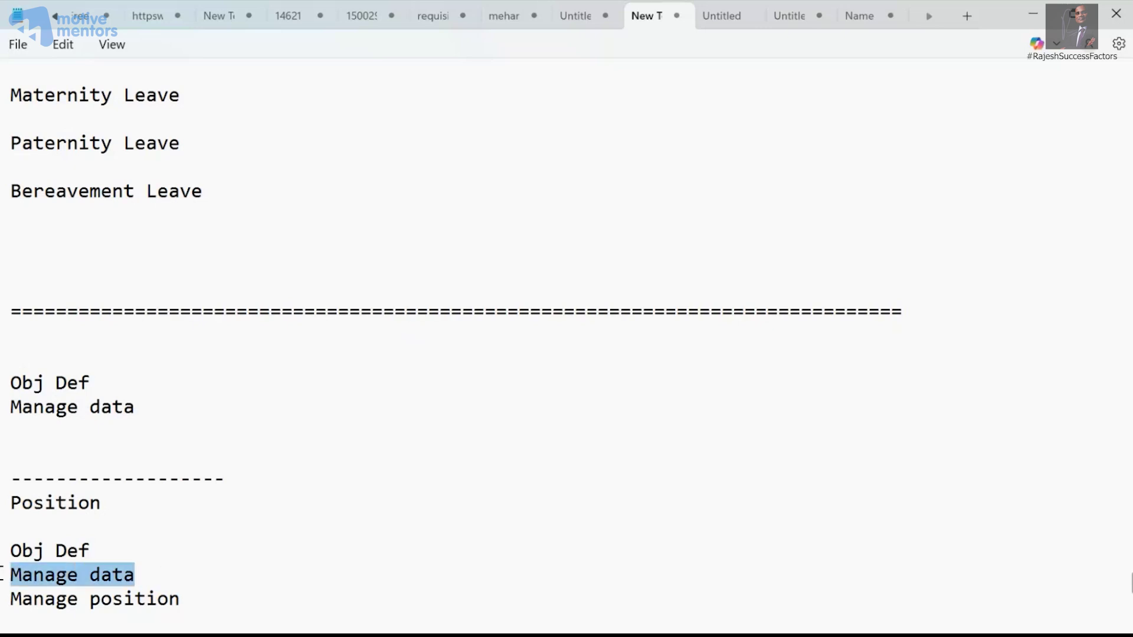
Add a dashed divider below "Manage position" and the entry "Time Objects" beneath it.
{"action": "left_click", "coordinate": [224, 596]}
{"action": "key", "text": "Return"}
{"action": "key", "text": "Return"}
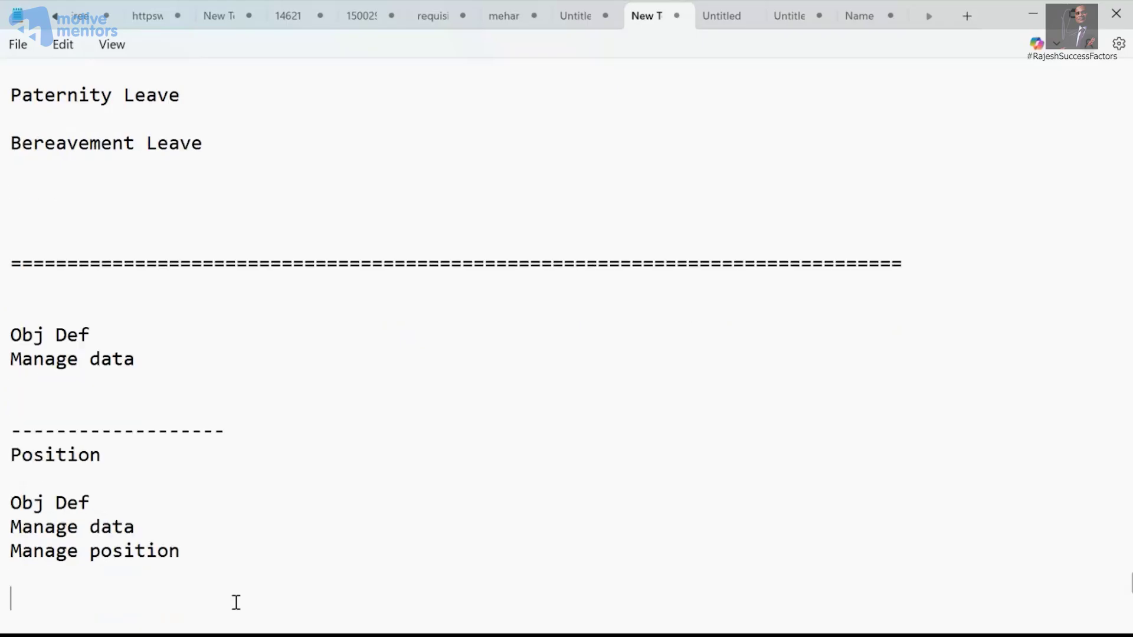
{"action": "type", "text": "------------------------"}
{"action": "key", "text": "Return"}
{"action": "type", "text": "Time Obj"}
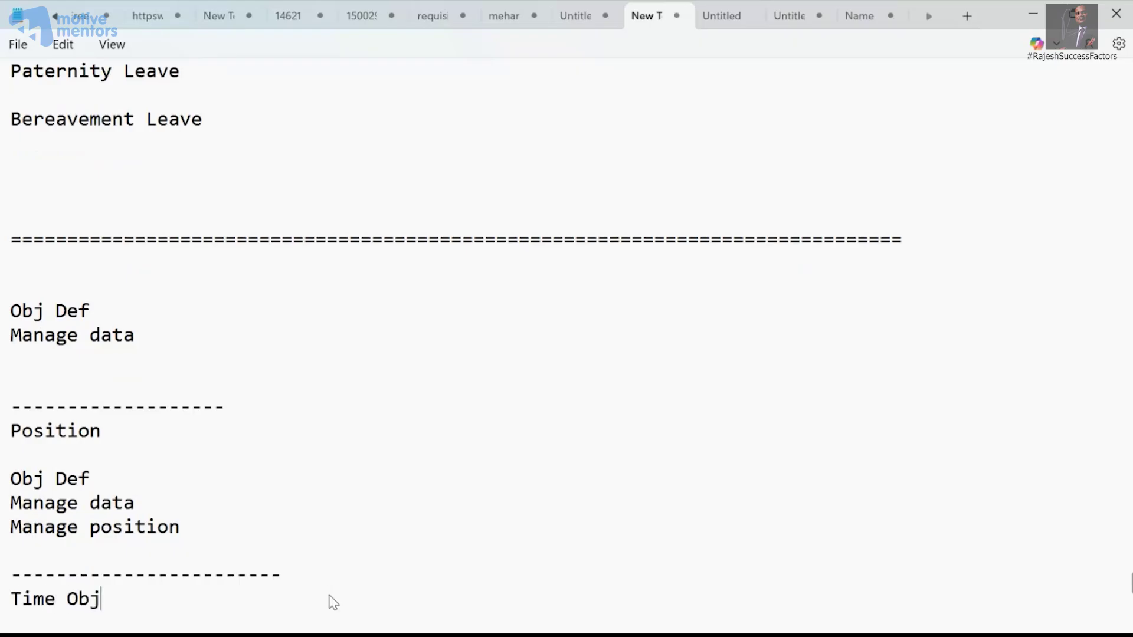
{"action": "type", "text": "ects"}
Add the entry "EC" a few blank lines below "Time Objects".
{"action": "key", "text": "Return"}
{"action": "key", "text": "Return"}
{"action": "key", "text": "Return"}
{"action": "key", "text": "Return"}
{"action": "type", "text": "EC"}
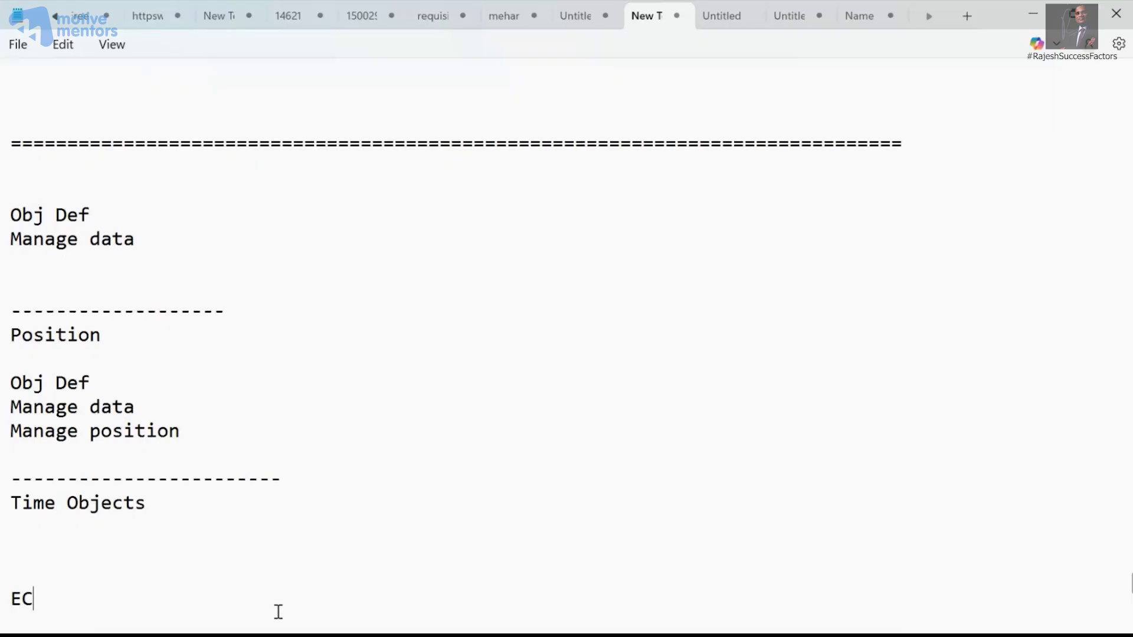
{"action": "key", "text": "XF86MonBrightnessDown"}
{"action": "key", "text": "XF86MonBrightnessDown"}
{"action": "key", "text": "XF86MonBrightnessUp"}
{"action": "key", "text": "XF86MonBrightnessUp"}
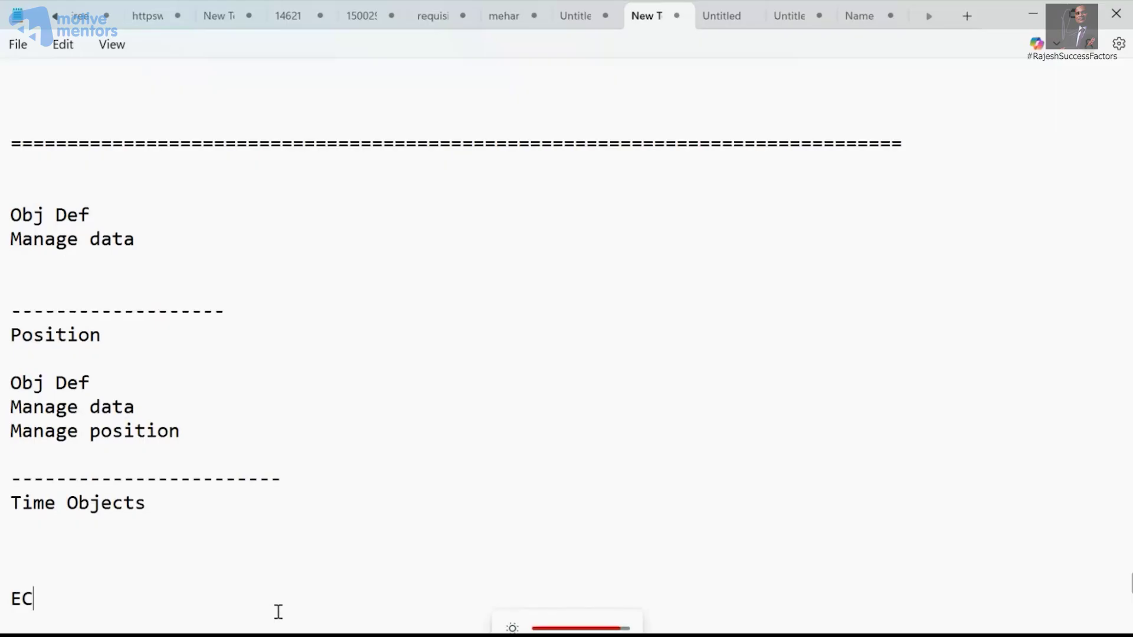
Add the heading "Implementation Projects" a few blank lines below "EC".
{"action": "key", "text": "Return"}
{"action": "key", "text": "Return"}
{"action": "key", "text": "Return"}
{"action": "key", "text": "Return"}
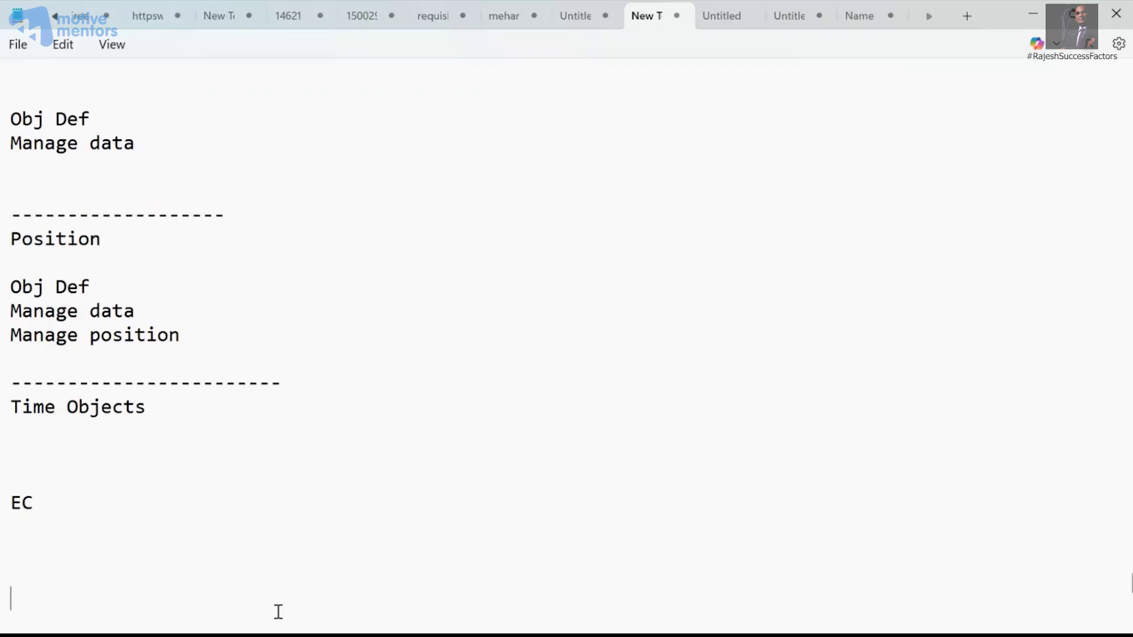
{"action": "type", "text": "Implemene"}
{"action": "key", "text": "BackSpace"}
{"action": "key", "text": "BackSpace"}
{"action": "type", "text": "ntation Projects"}
Add the item "1.customization --- you are doing manual configuration" below the "Implementation Projects" heading.
{"action": "key", "text": "Return"}
{"action": "key", "text": "Return"}
{"action": "type", "text": "1.custo"}
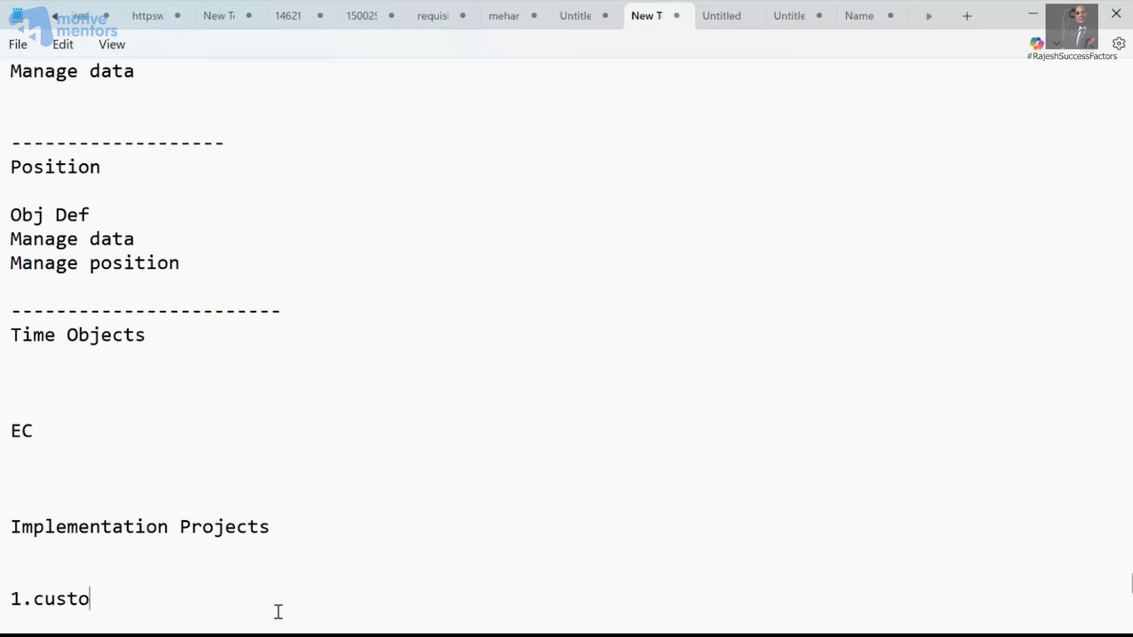
{"action": "type", "text": "mizatio"}
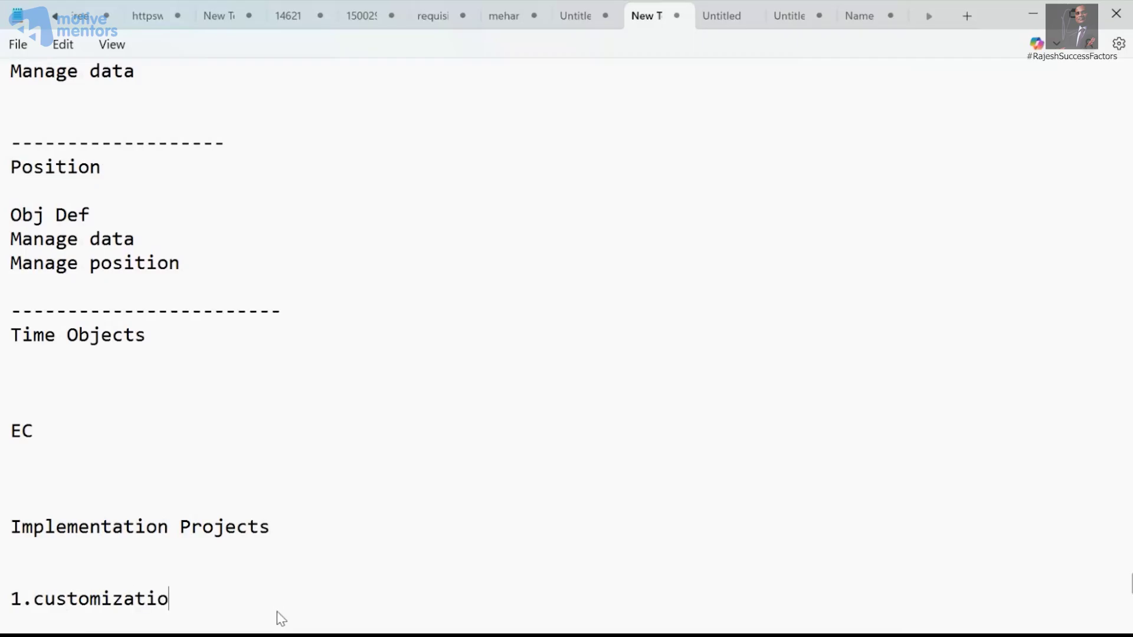
{"action": "type", "text": "n     --- you are doing manual co"}
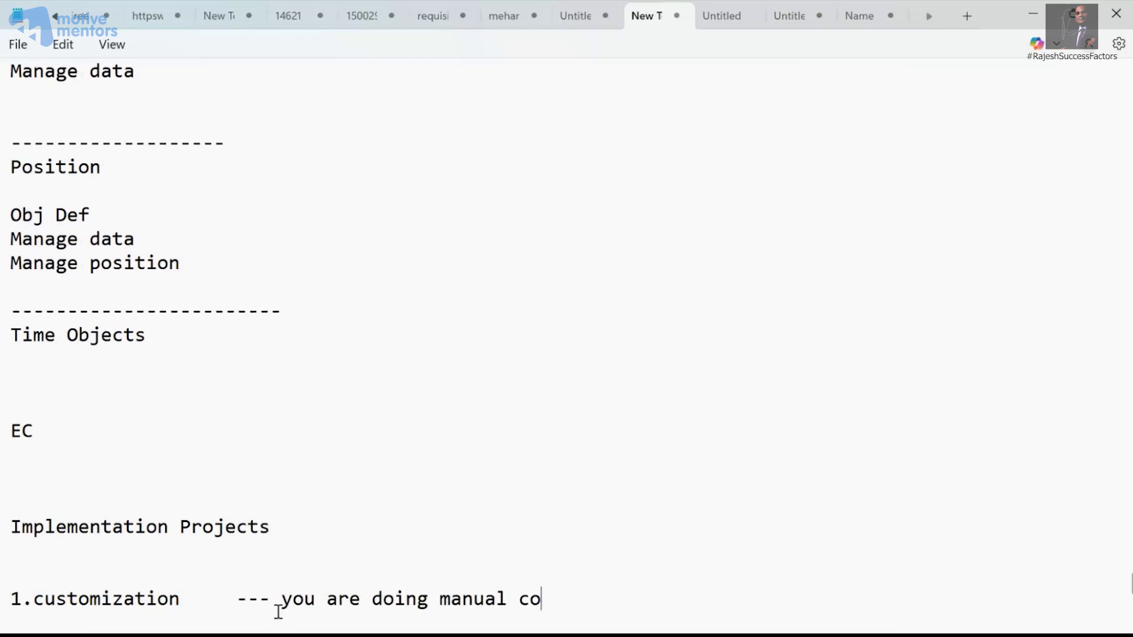
{"action": "type", "text": "nfiguration"}
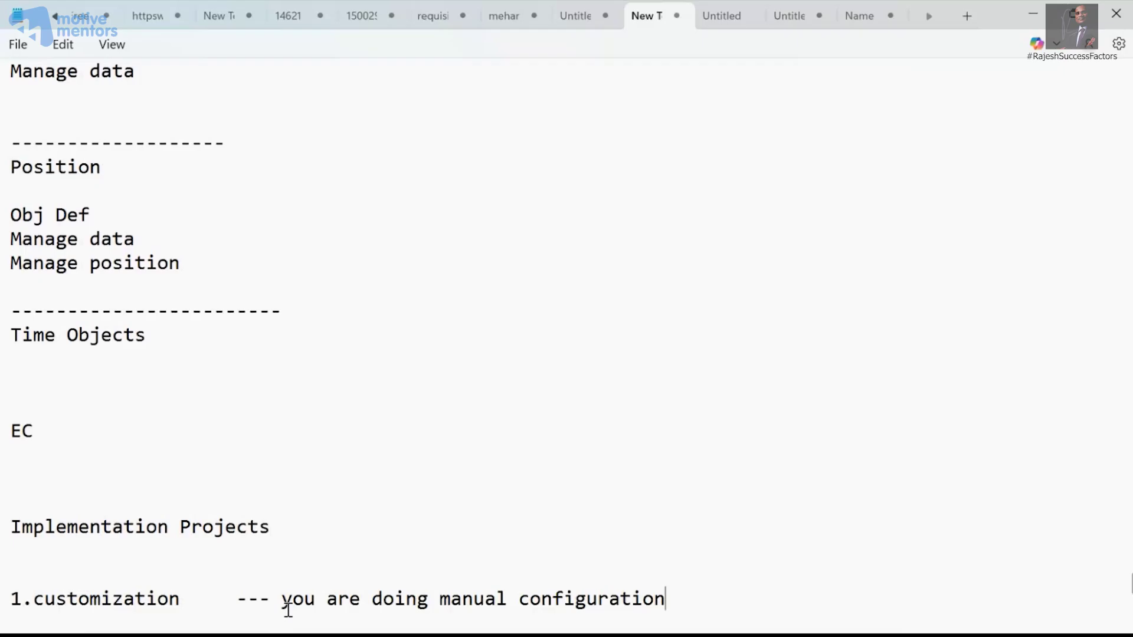
Insert "EC /" on the blank line directly above the customization item.
{"action": "left_click", "coordinate": [115, 566]}
{"action": "type", "text": "EC /"}
{"action": "left_click_drag", "start_coordinate": [728, 594], "coordinate": [266, 184]}
Add the note "activate objects manually." beneath the customization item.
{"action": "left_click", "coordinate": [736, 204]}
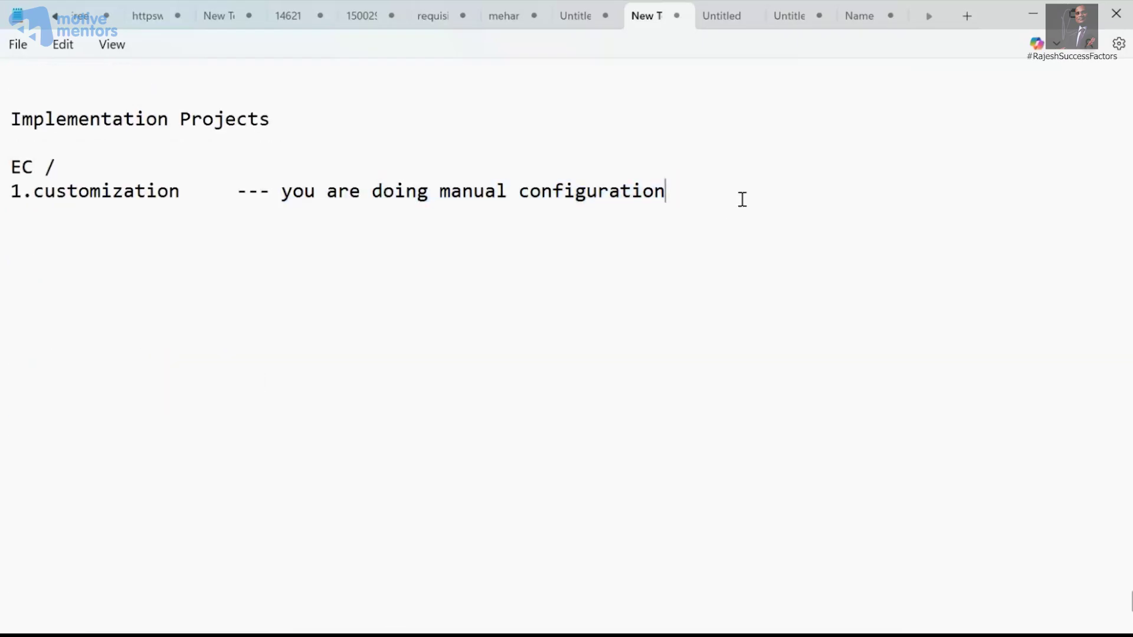
{"action": "key", "text": "Return"}
{"action": "key", "text": "Return"}
{"action": "type", "text": "activate objects "}
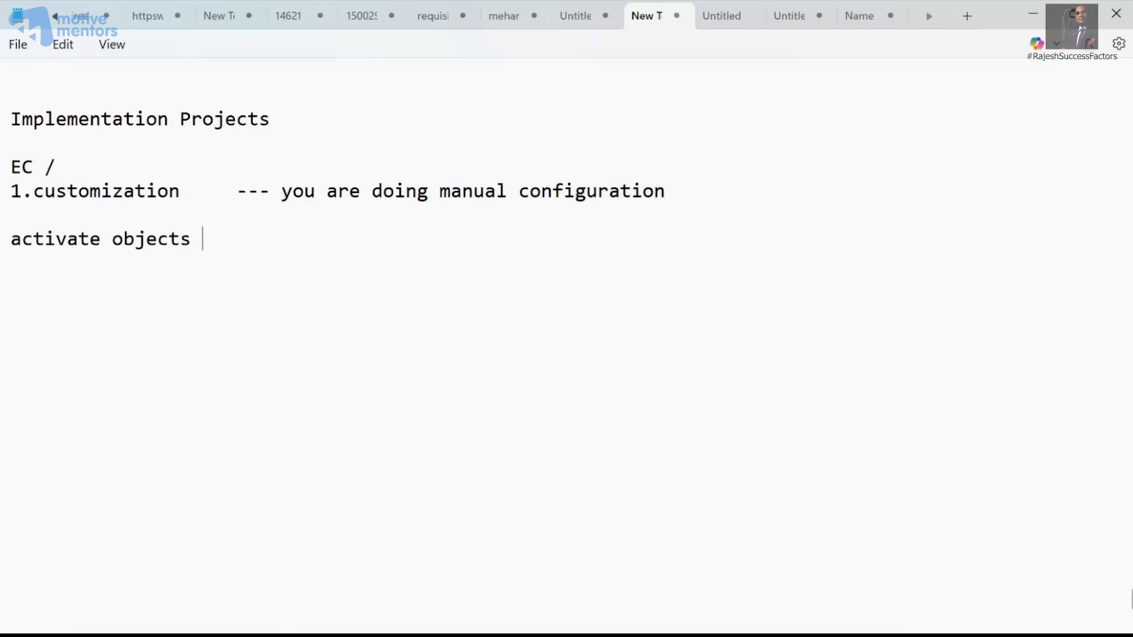
{"action": "type", "text": "manually."}
Add the heading "Best Practices Implementation :" a few blank lines below the manual activation note.
{"action": "key", "text": "Return"}
{"action": "key", "text": "Return"}
{"action": "key", "text": "Return"}
{"action": "key", "text": "Return"}
{"action": "type", "text": "Best Pract"}
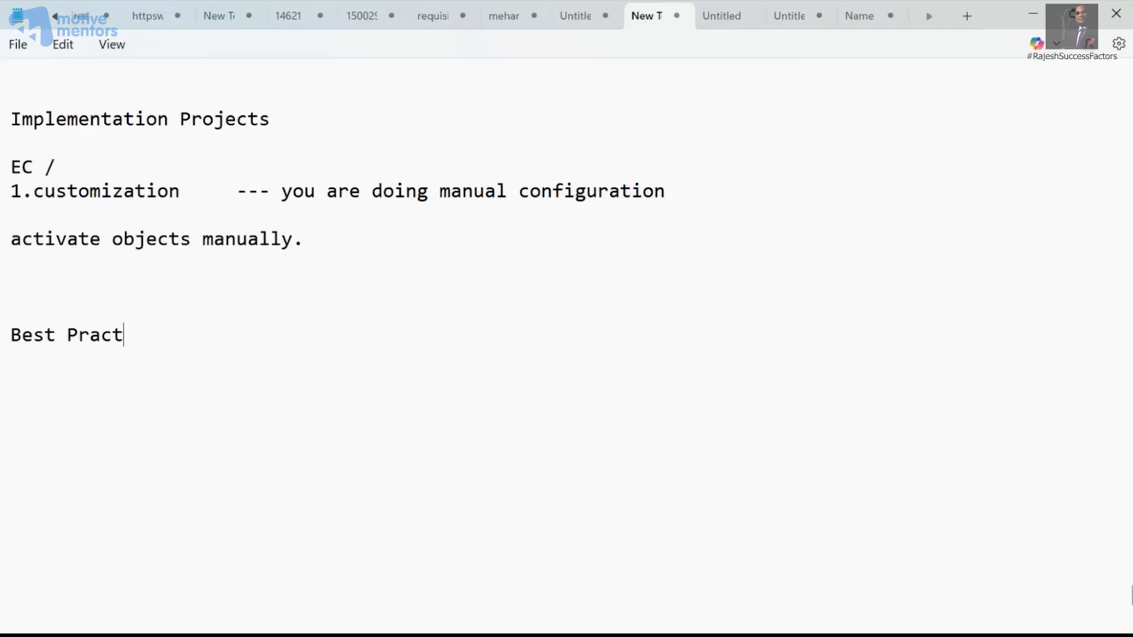
{"action": "type", "text": "ices Implem"}
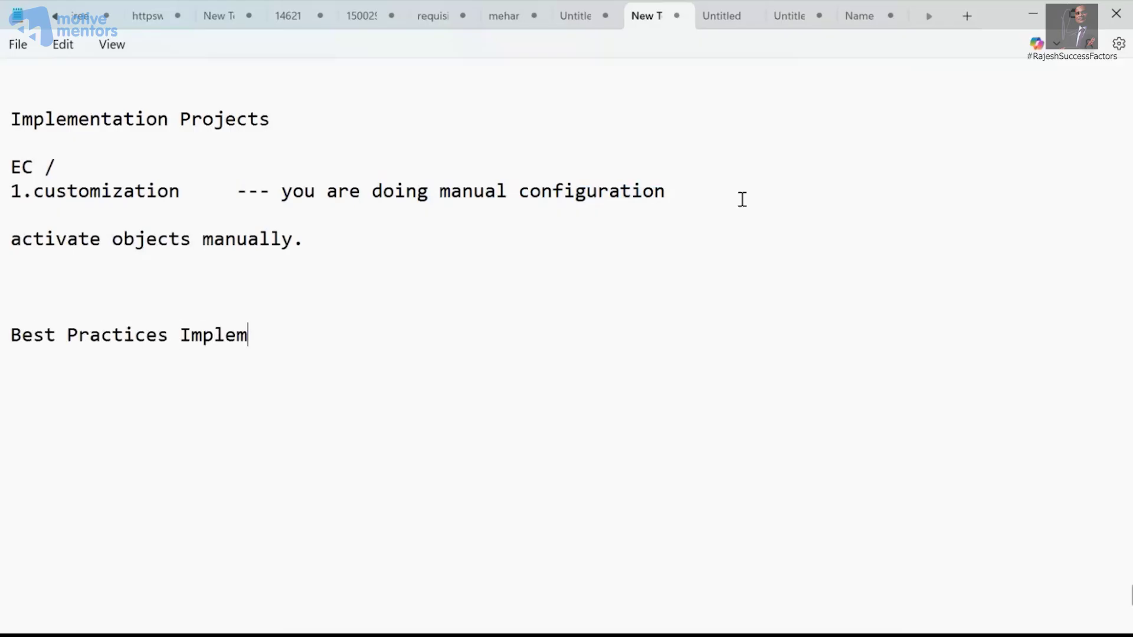
{"action": "type", "text": "entation :"}
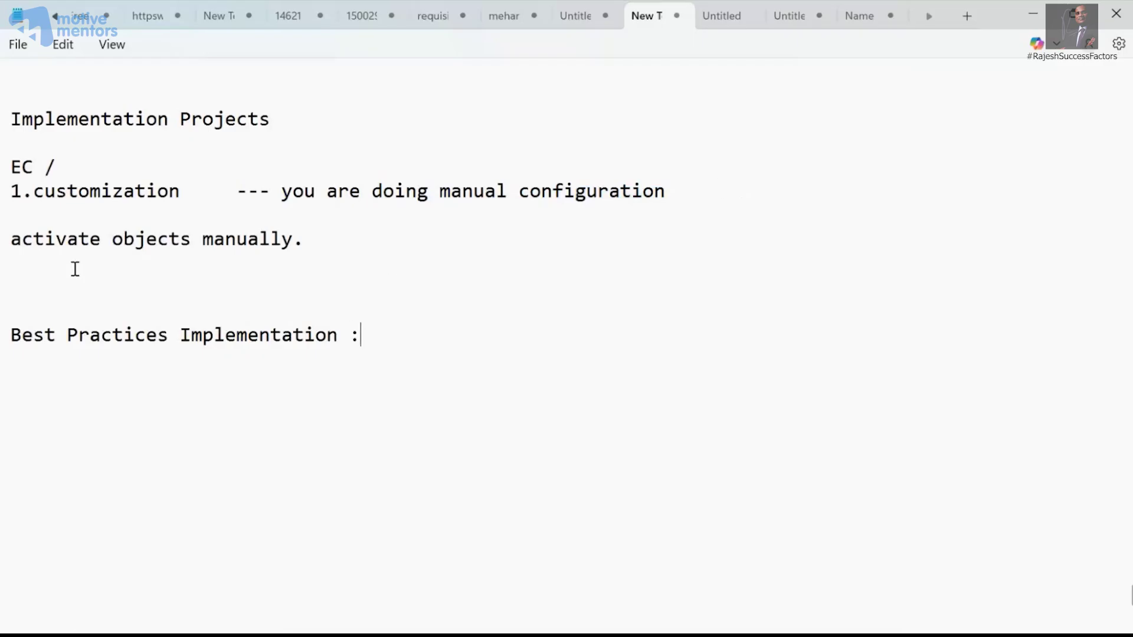
Add the note "objects will activate automatically." below the Best Practices Implementation heading.
{"action": "key", "text": "Return"}
{"action": "key", "text": "Return"}
{"action": "type", "text": "objects will activate automatically."}
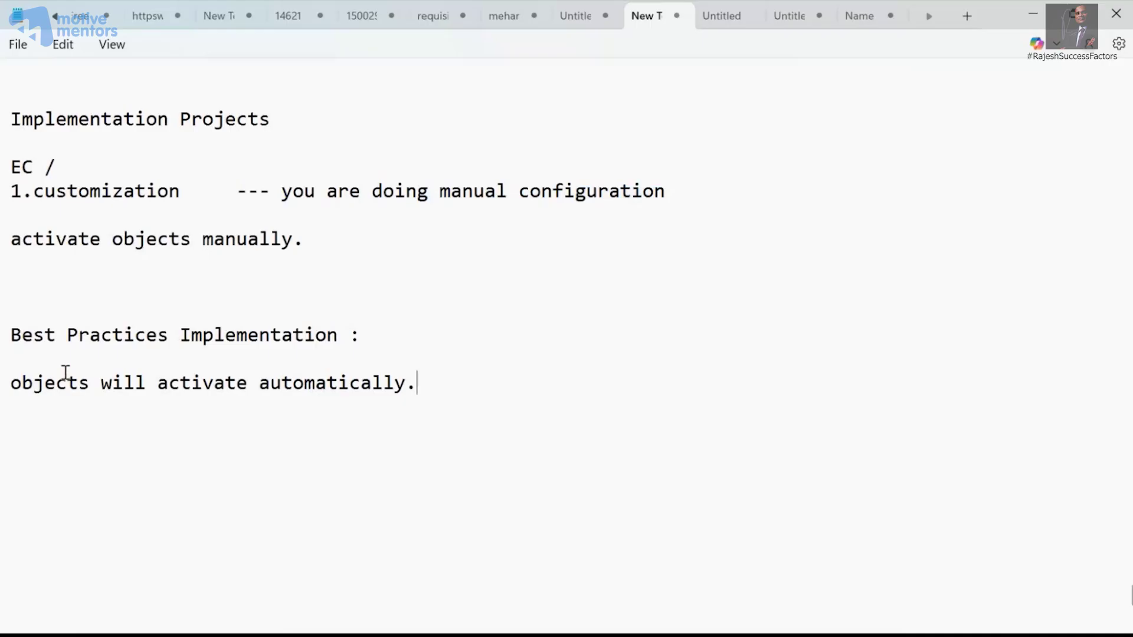
Prefix both the automatic and the manual object activation notes with "MDF".
{"action": "left_click", "coordinate": [13, 382]}
{"action": "type", "text": "MDF"}
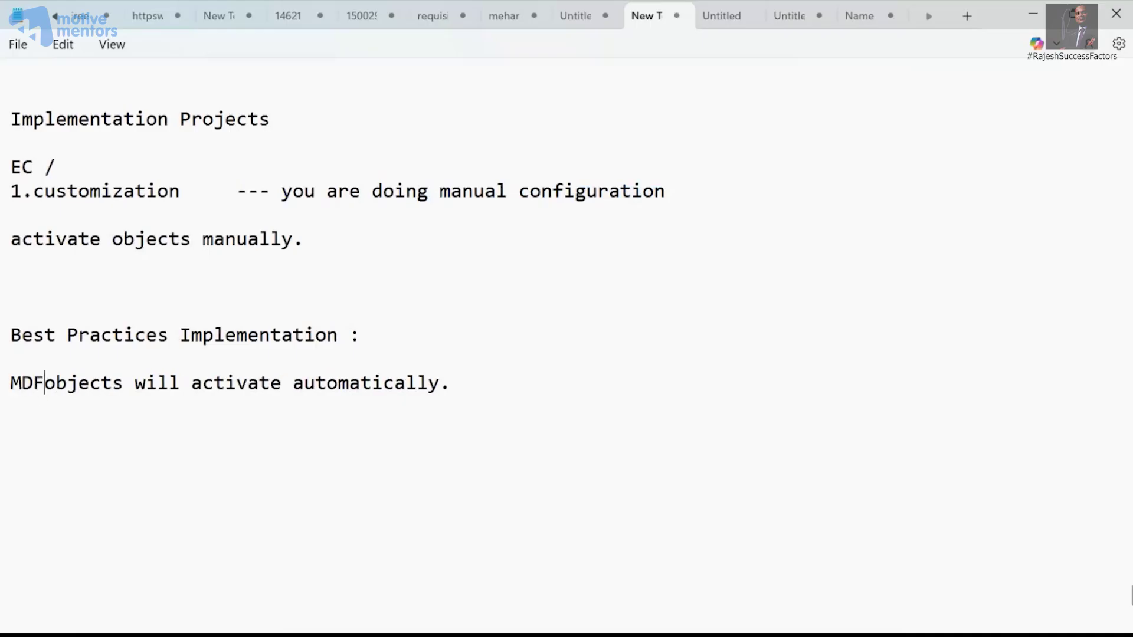
{"action": "left_click", "coordinate": [15, 246]}
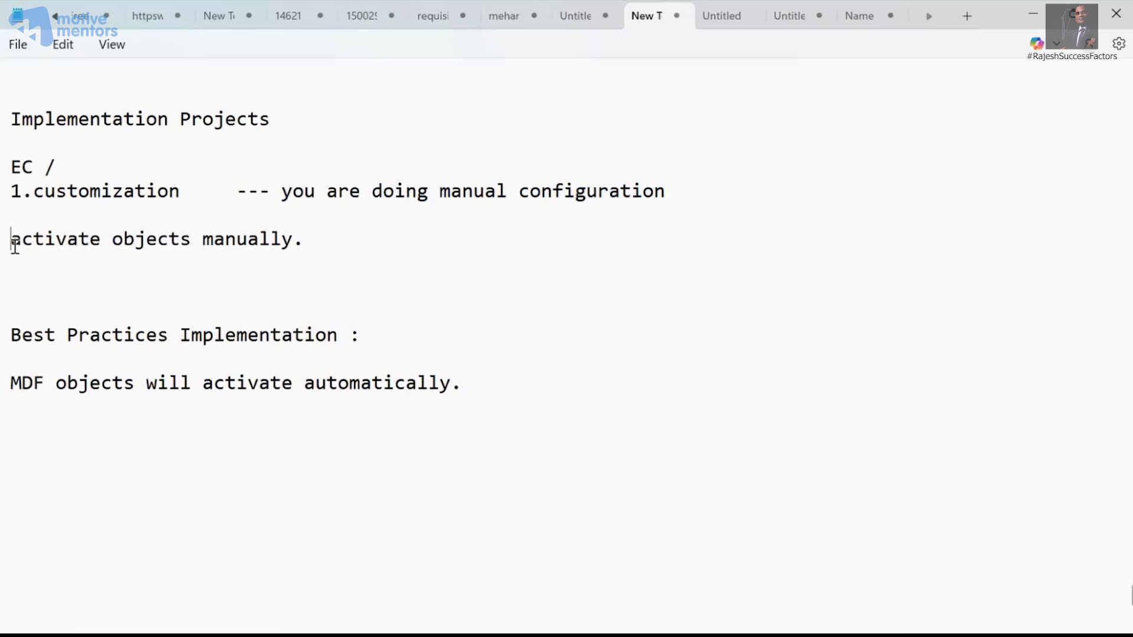
{"action": "type", "text": "MDF"}
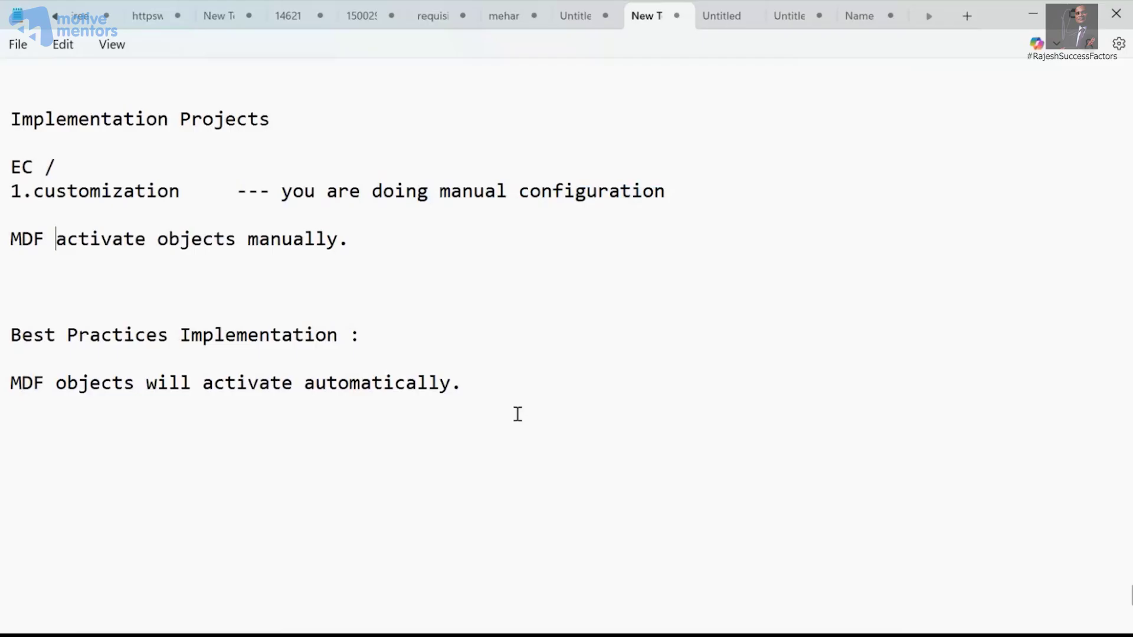
{"action": "left_click", "coordinate": [536, 392]}
Switch to the browser and duplicate the Manage Time Off Structures tab.
{"action": "key", "text": "alt+Tab"}
{"action": "left_click", "coordinate": [324, 18]}
{"action": "right_click", "coordinate": [326, 23]}
{"action": "left_click", "coordinate": [401, 177]}
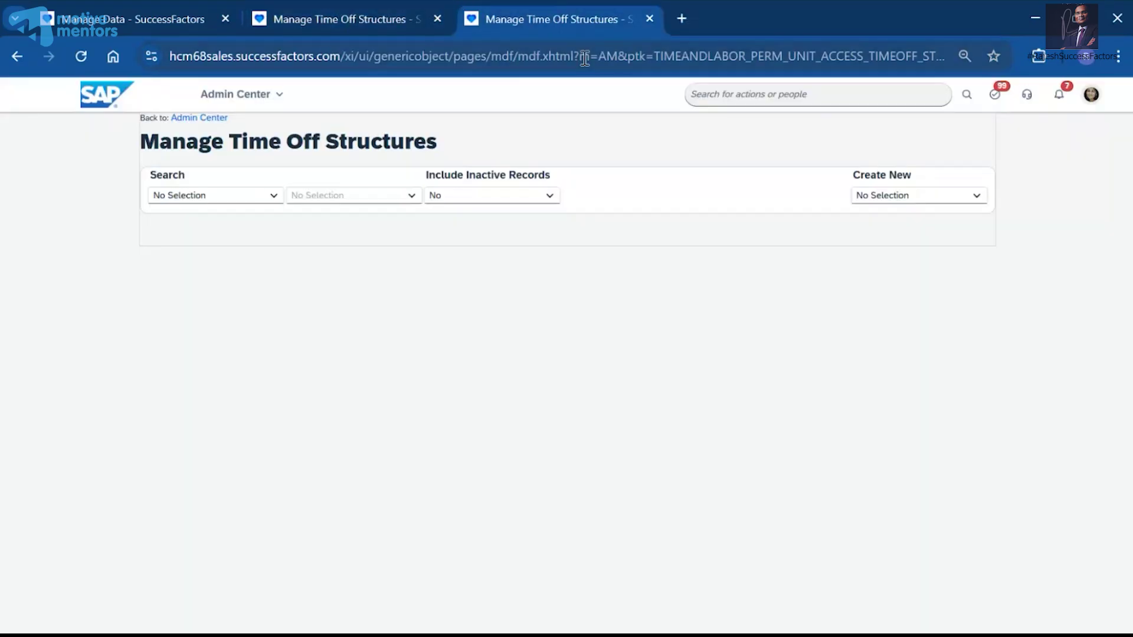
Search the actions for "employee" and open Manage Employee Central Settings in the duplicated tab.
{"action": "left_click", "coordinate": [771, 92]}
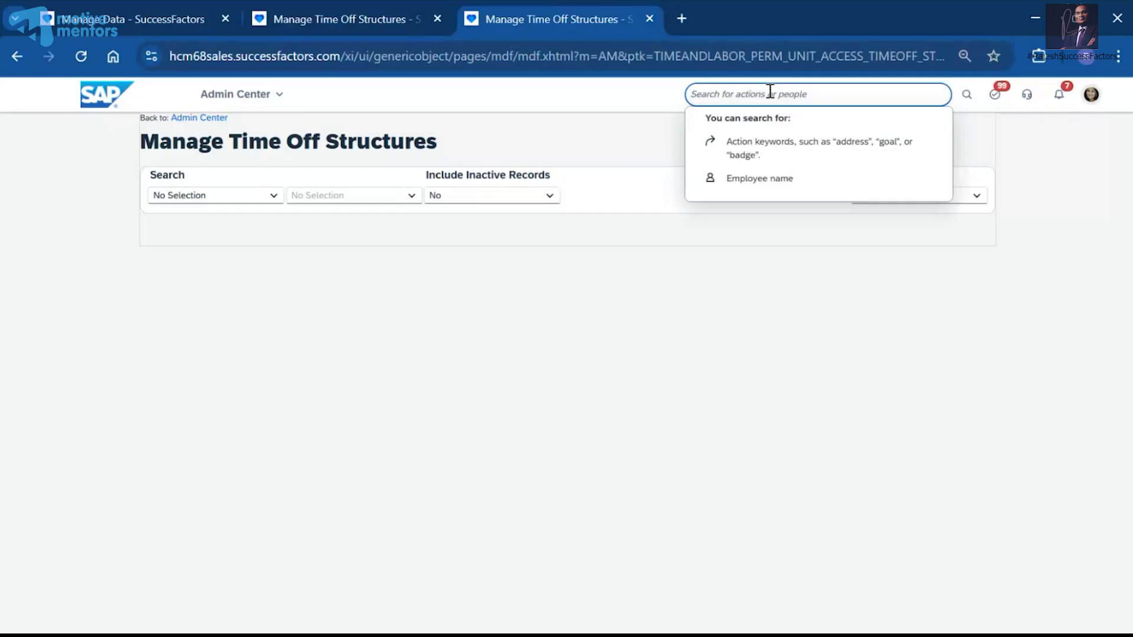
{"action": "type", "text": "employee"}
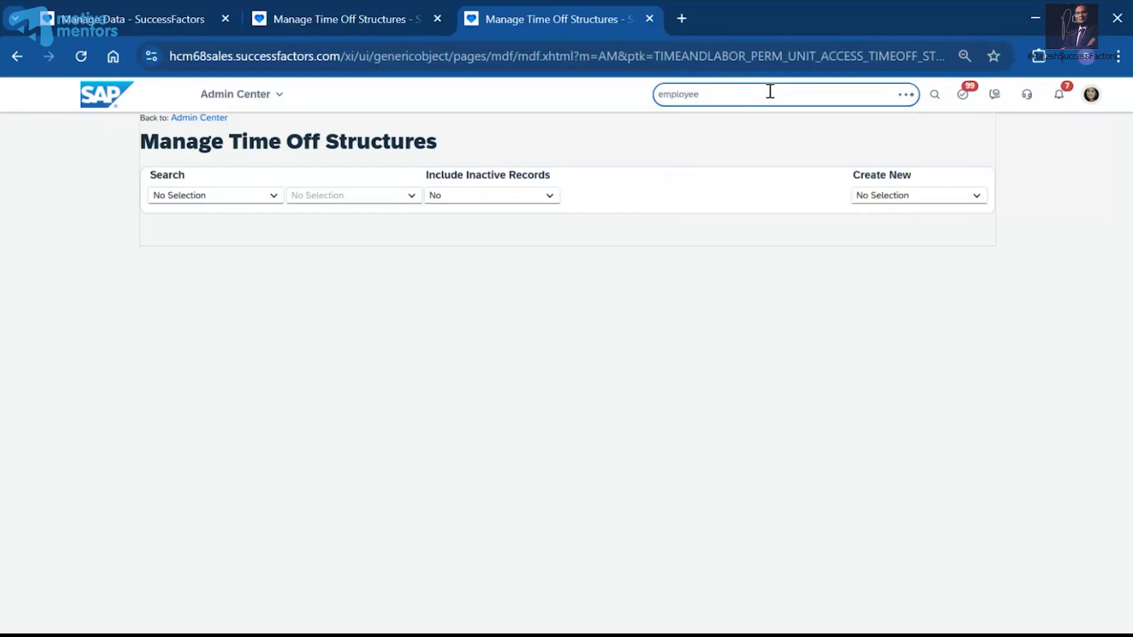
{"action": "left_click", "coordinate": [736, 218]}
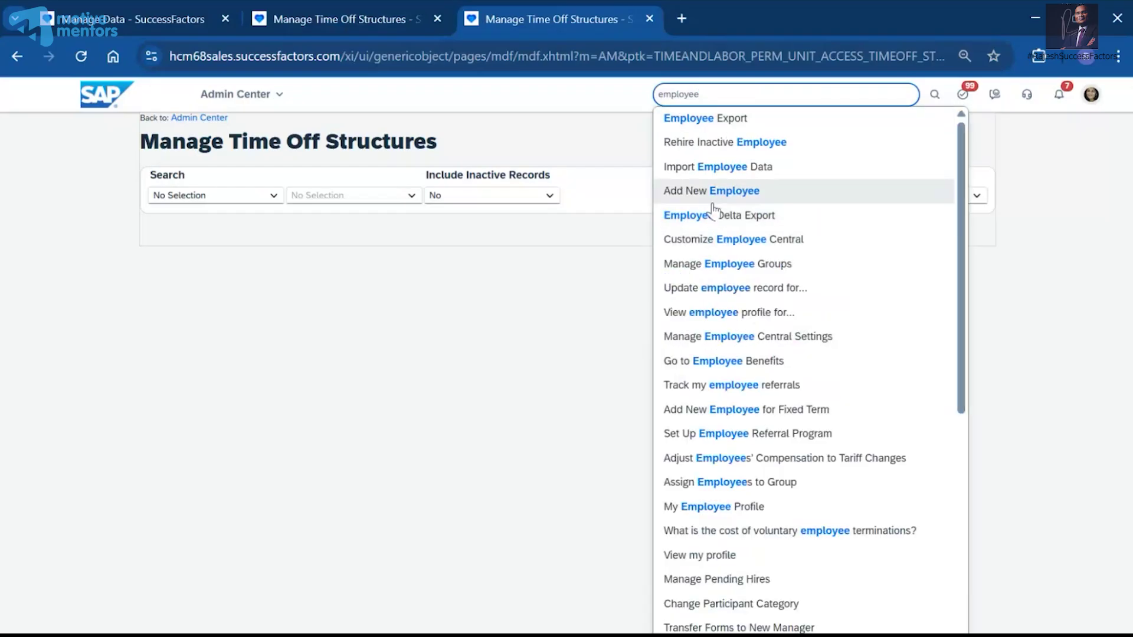
{"action": "left_click", "coordinate": [747, 341]}
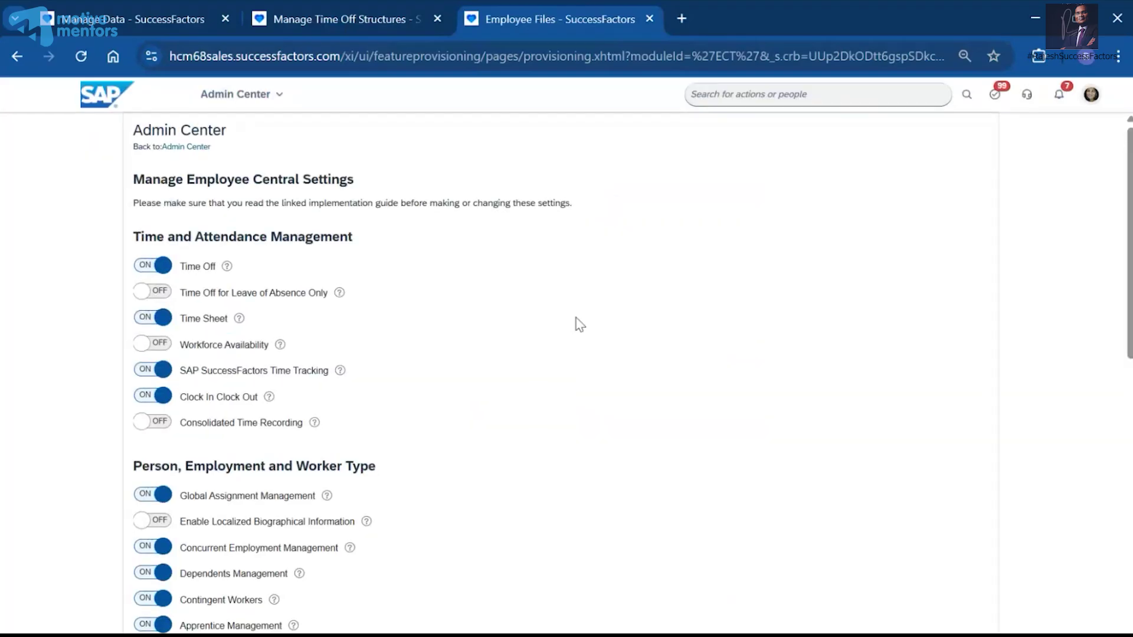
Examine the Position Management setting under Others in Manage Employee Central Settings.
{"action": "scroll", "coordinate": [481, 386], "scroll_direction": "down", "scroll_amount": 7}
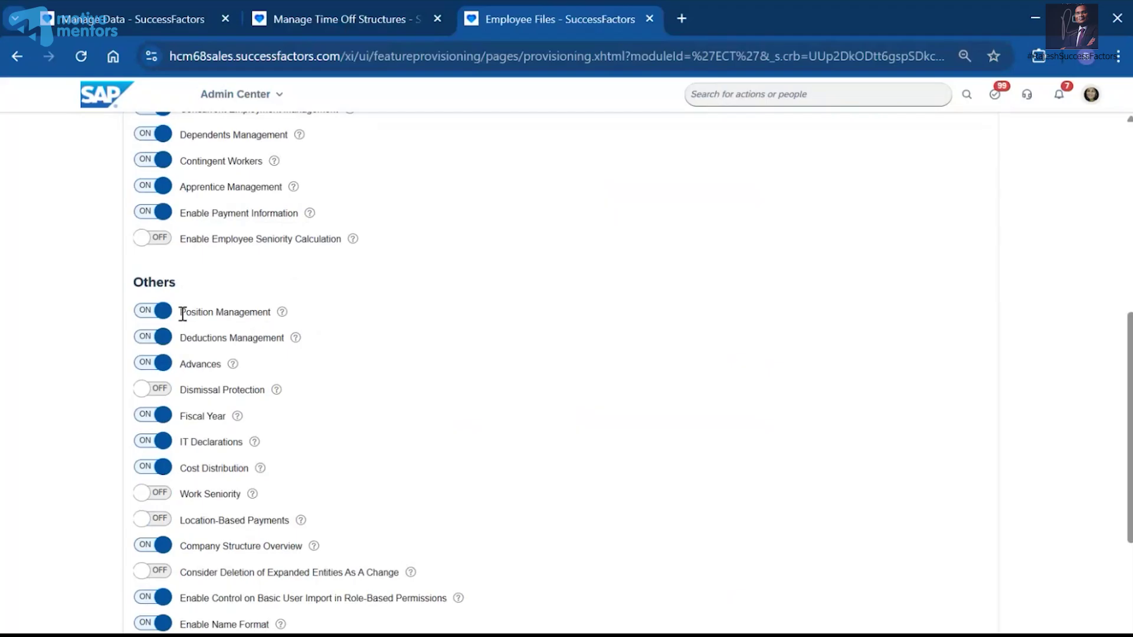
{"action": "left_click_drag", "start_coordinate": [183, 313], "coordinate": [267, 316]}
{"action": "double_click", "coordinate": [223, 313]}
{"action": "triple_click", "coordinate": [223, 316]}
{"action": "left_click", "coordinate": [223, 314]}
{"action": "double_click", "coordinate": [223, 314]}
Duplicate the Manage Employee Central Settings tab, search the actions for "upgrade" and open the Upgrade Center.
{"action": "right_click", "coordinate": [529, 37]}
{"action": "left_click", "coordinate": [601, 184]}
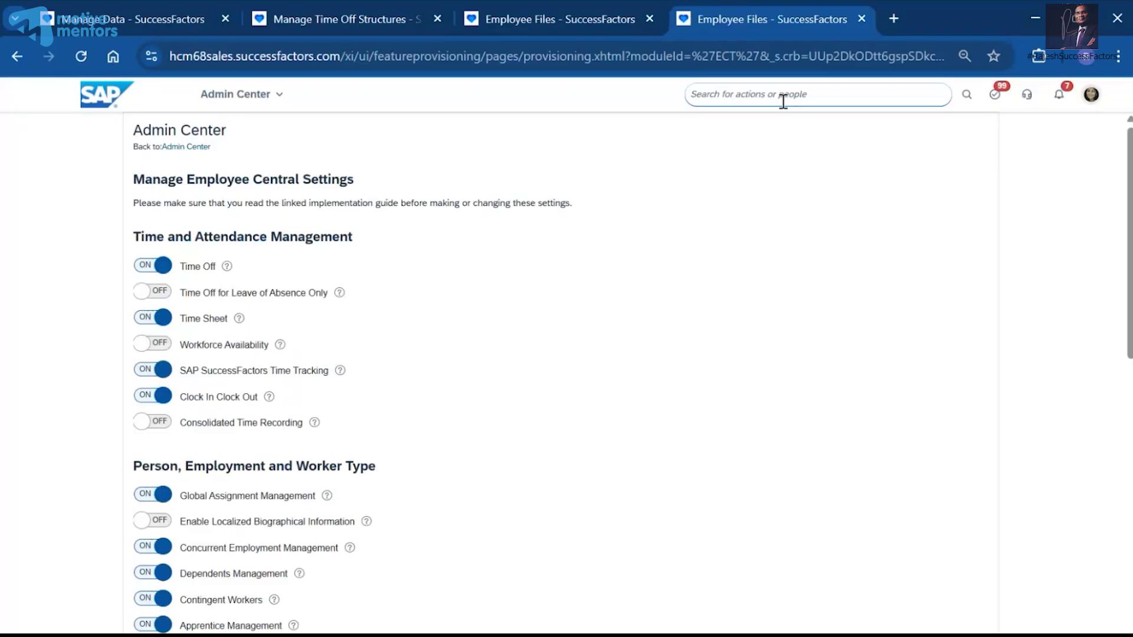
{"action": "left_click", "coordinate": [783, 97]}
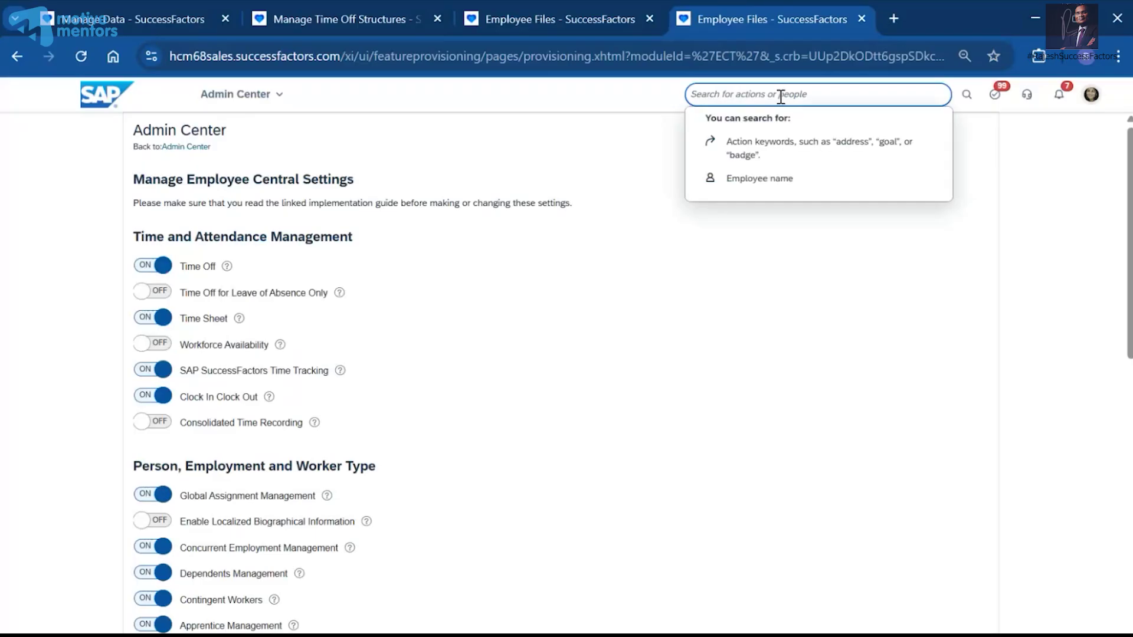
{"action": "type", "text": "upgrade"}
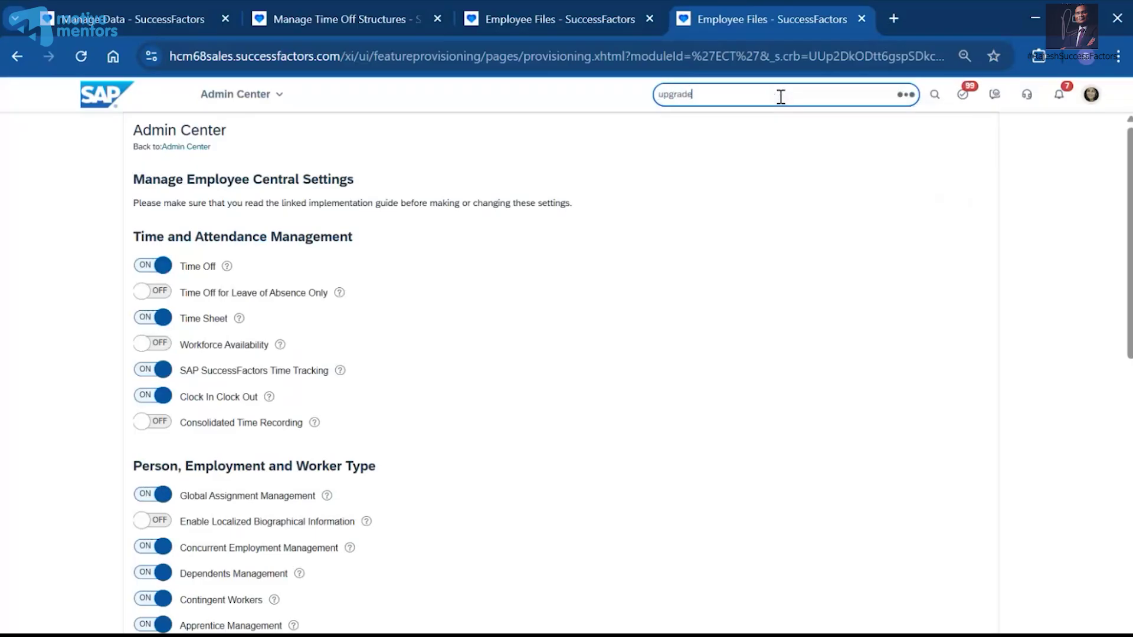
{"action": "left_click", "coordinate": [741, 120]}
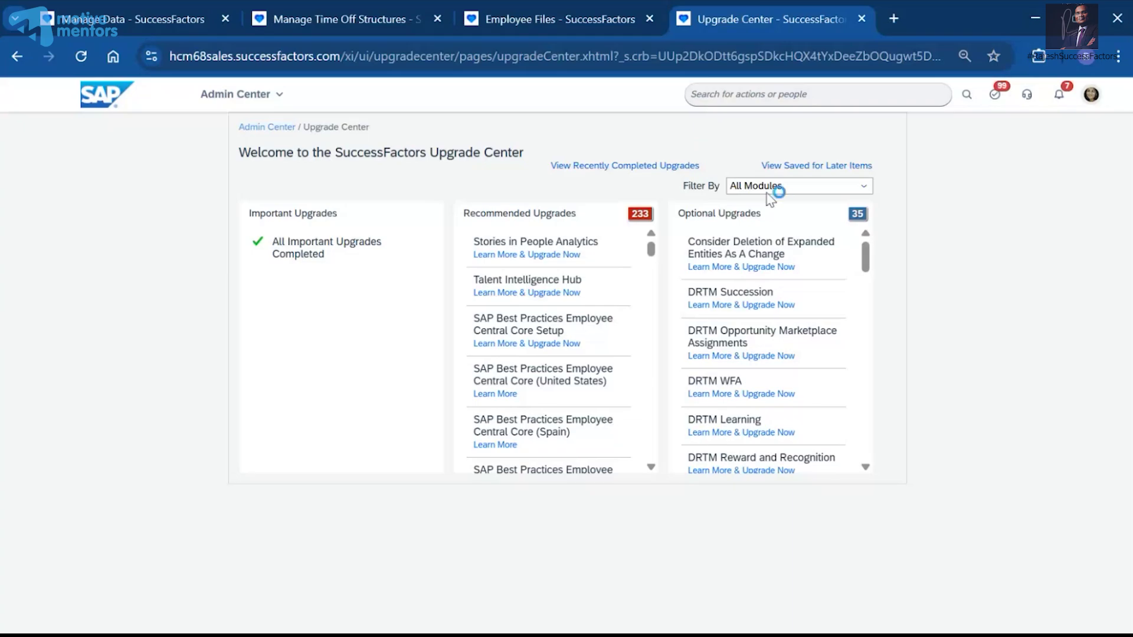
Filter the upgrades by SAP Best Practices and highlight the recommended SAP Best Practices Employee Central Core Setup.
{"action": "left_click", "coordinate": [767, 192]}
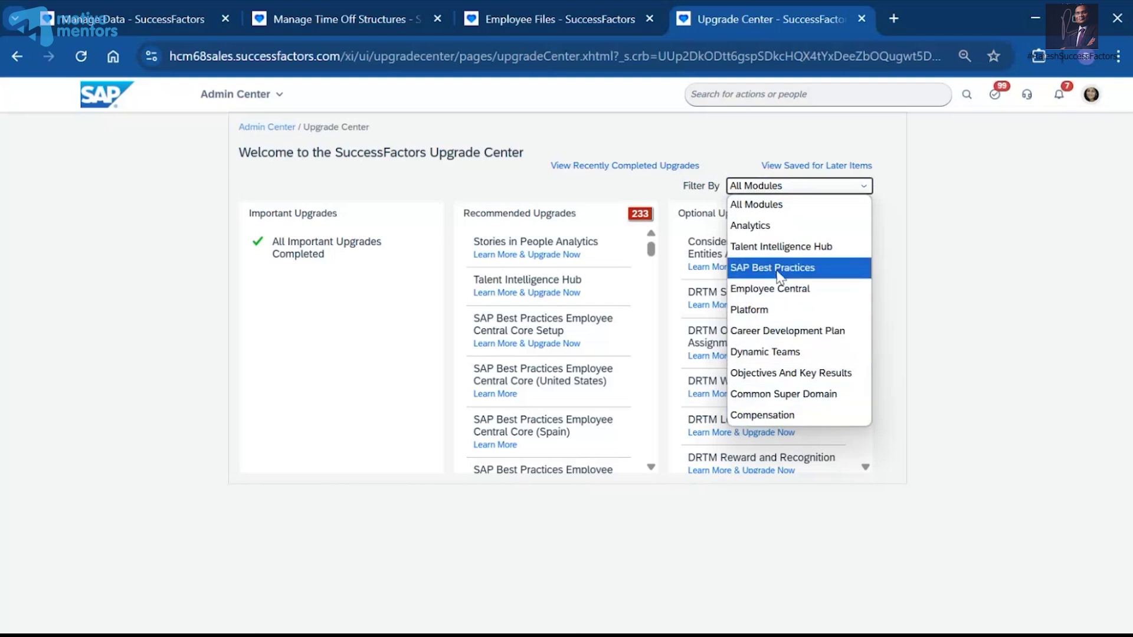
{"action": "left_click", "coordinate": [778, 272]}
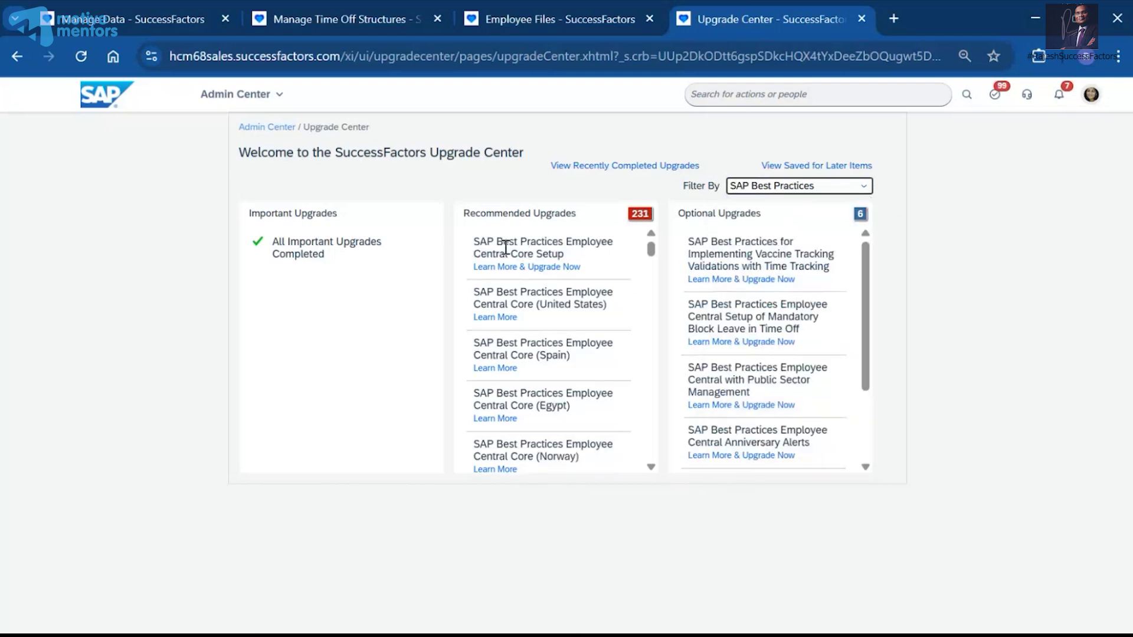
{"action": "left_click_drag", "start_coordinate": [473, 242], "coordinate": [556, 274]}
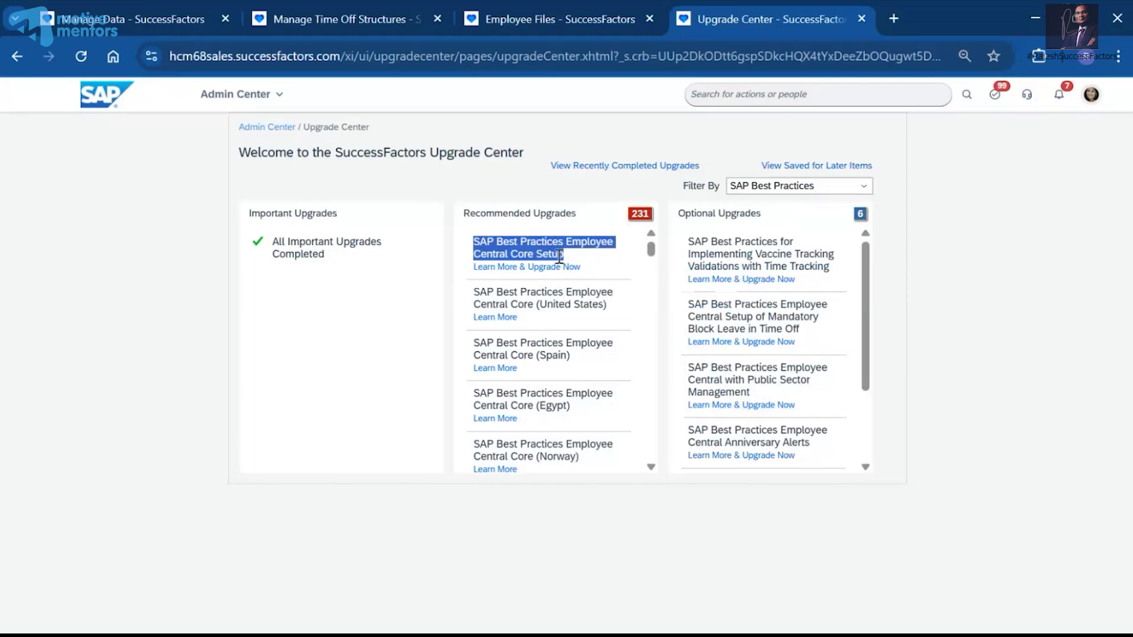
Return to Manage Employee Central Settings and examine the Position Management, Company Structure Overview and Document Generation settings.
{"action": "left_click", "coordinate": [588, 23]}
{"action": "left_click_drag", "start_coordinate": [184, 313], "coordinate": [266, 316]}
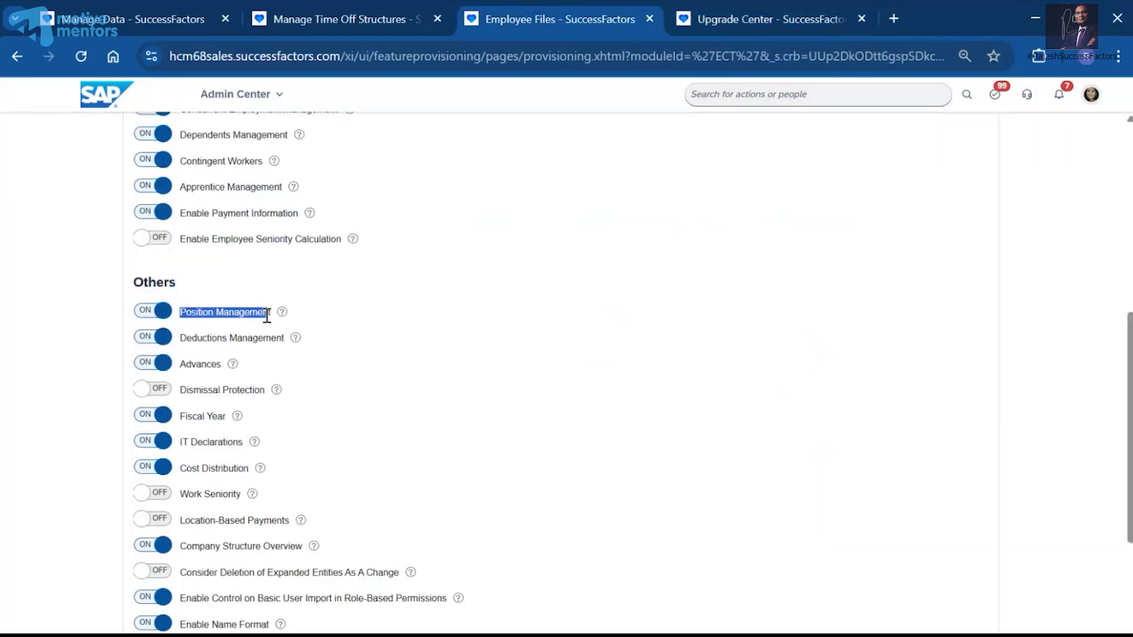
{"action": "left_click", "coordinate": [232, 364]}
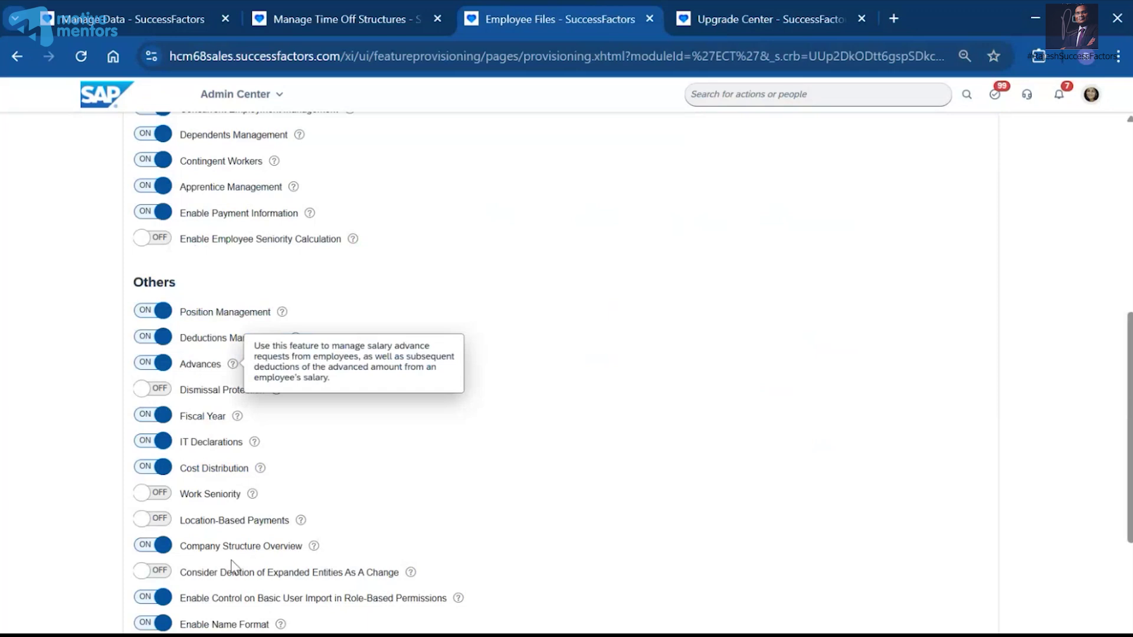
{"action": "scroll", "coordinate": [237, 529], "scroll_direction": "down", "scroll_amount": 3}
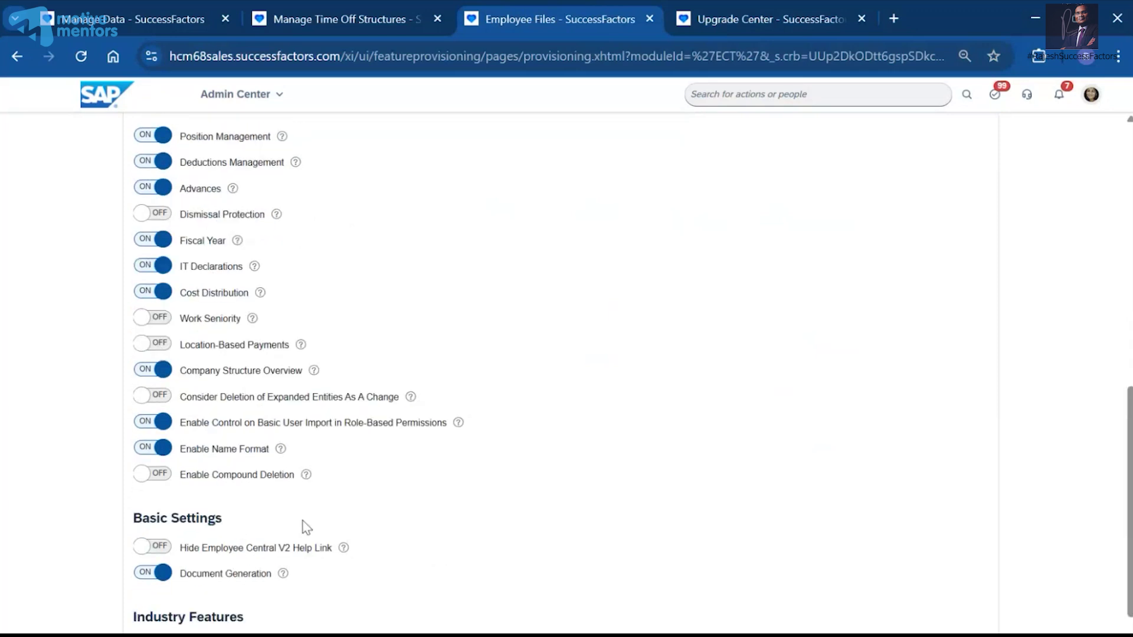
{"action": "scroll", "coordinate": [303, 523], "scroll_direction": "down", "scroll_amount": 1}
{"action": "left_click_drag", "start_coordinate": [223, 307], "coordinate": [285, 305]}
{"action": "left_click_drag", "start_coordinate": [209, 510], "coordinate": [250, 515]}
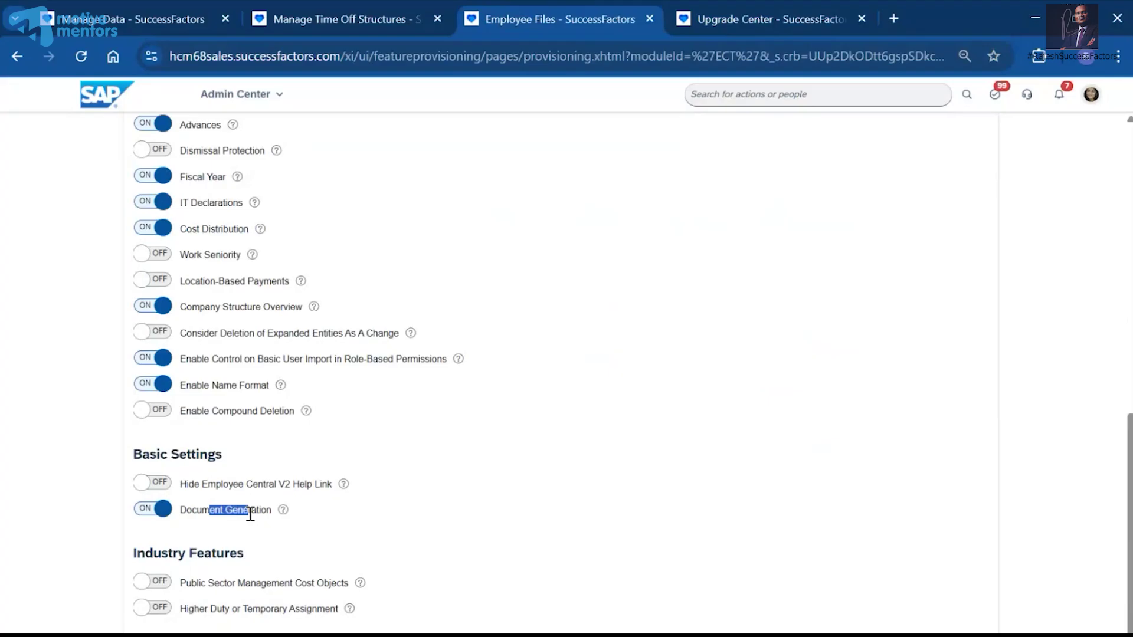
{"action": "left_click_drag", "start_coordinate": [250, 515], "coordinate": [247, 513]}
{"action": "scroll", "coordinate": [277, 378], "scroll_direction": "up", "scroll_amount": 3}
{"action": "left_click_drag", "start_coordinate": [185, 248], "coordinate": [279, 252]}
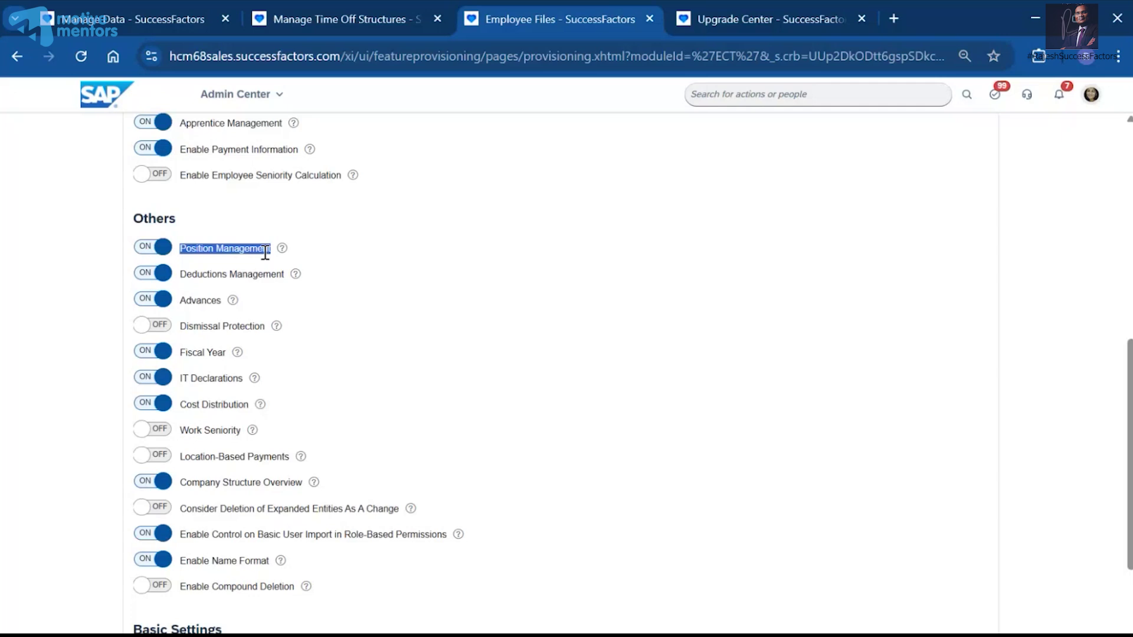
Review the whole settings list from Time and Attendance Management down to Document Generation under Basic Settings.
{"action": "scroll", "coordinate": [354, 325], "scroll_direction": "up", "scroll_amount": 3}
{"action": "left_click", "coordinate": [416, 387]}
{"action": "scroll", "coordinate": [415, 387], "scroll_direction": "up", "scroll_amount": 2}
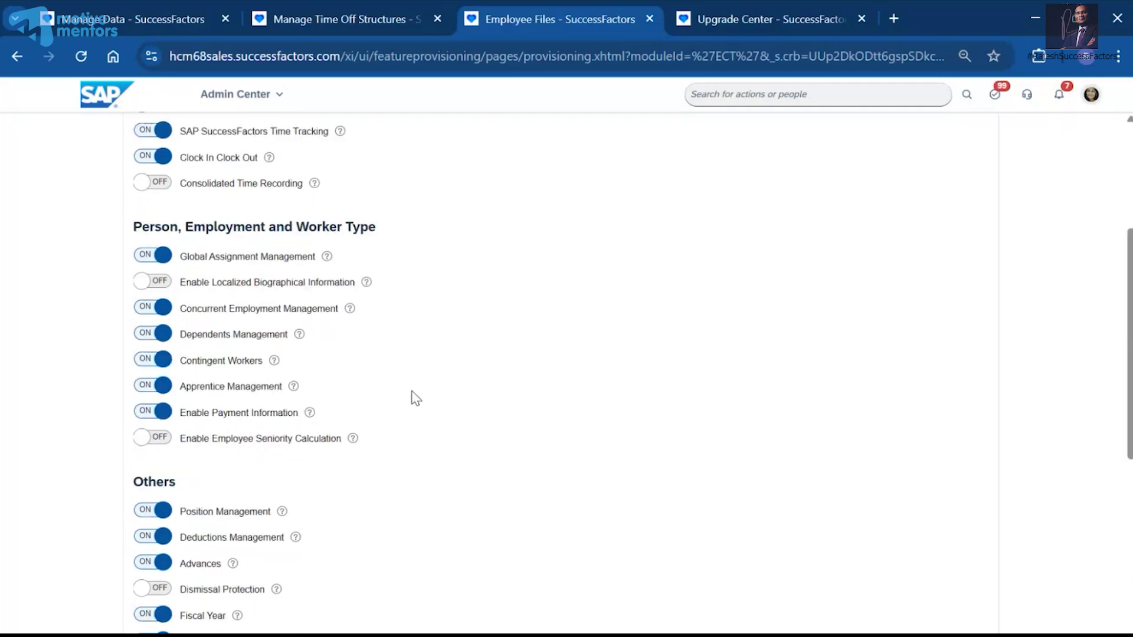
{"action": "scroll", "coordinate": [416, 398], "scroll_direction": "up", "scroll_amount": 4}
{"action": "scroll", "coordinate": [385, 430], "scroll_direction": "down", "scroll_amount": 4}
{"action": "scroll", "coordinate": [384, 430], "scroll_direction": "down", "scroll_amount": 4}
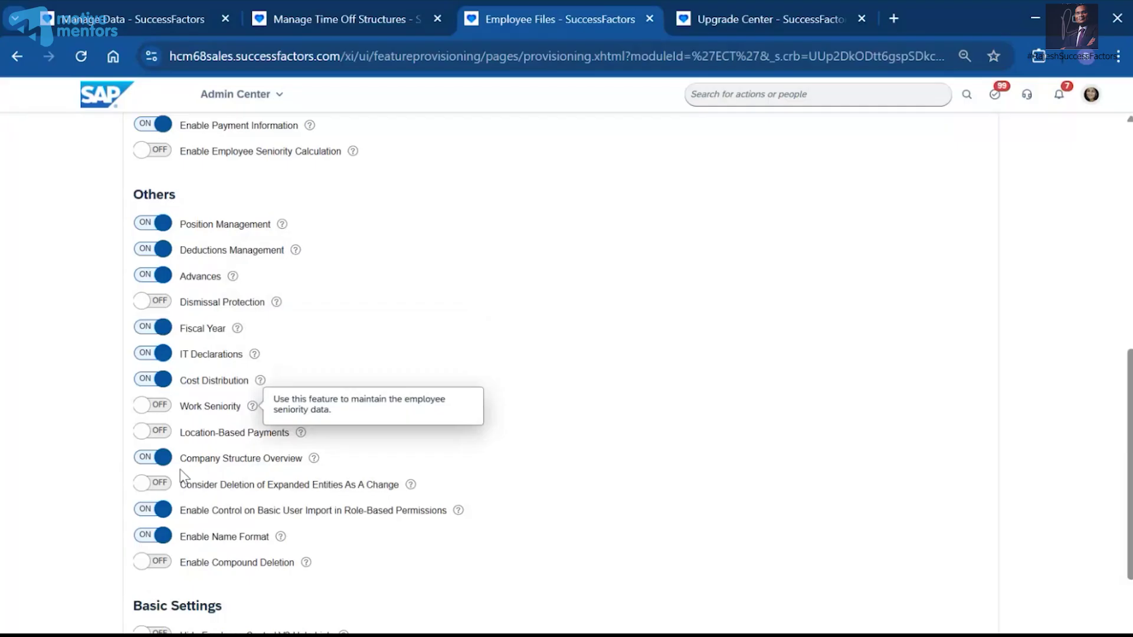
{"action": "scroll", "coordinate": [206, 501], "scroll_direction": "down", "scroll_amount": 2}
{"action": "scroll", "coordinate": [215, 546], "scroll_direction": "down", "scroll_amount": 1}
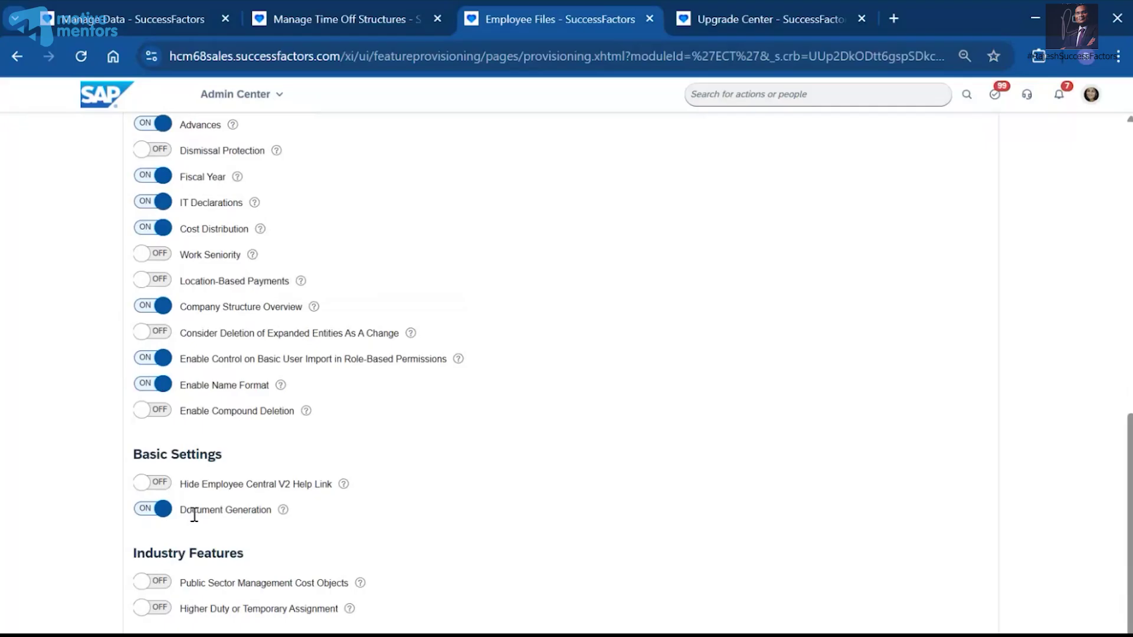
{"action": "left_click_drag", "start_coordinate": [186, 511], "coordinate": [262, 510]}
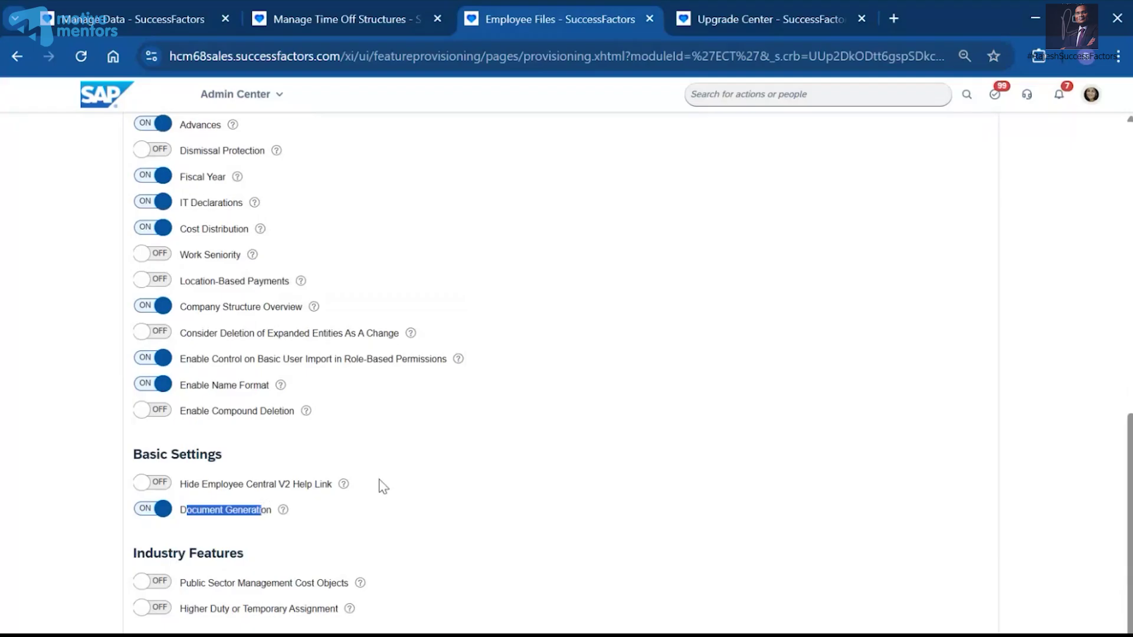
{"action": "scroll", "coordinate": [382, 487], "scroll_direction": "up", "scroll_amount": 6}
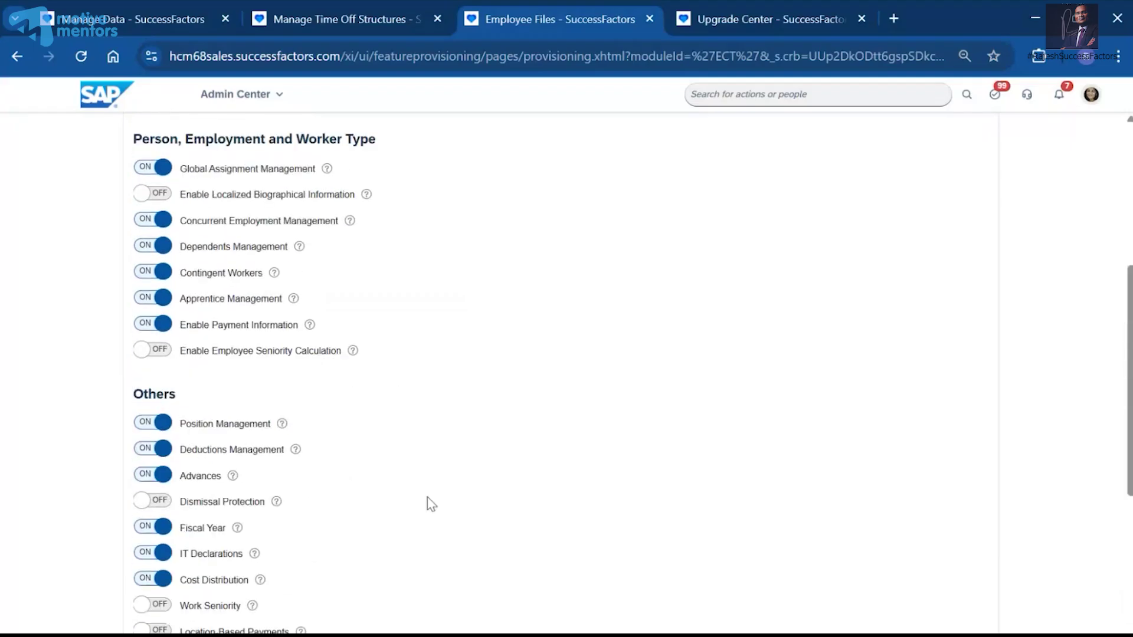
{"action": "scroll", "coordinate": [500, 559], "scroll_direction": "up", "scroll_amount": 1}
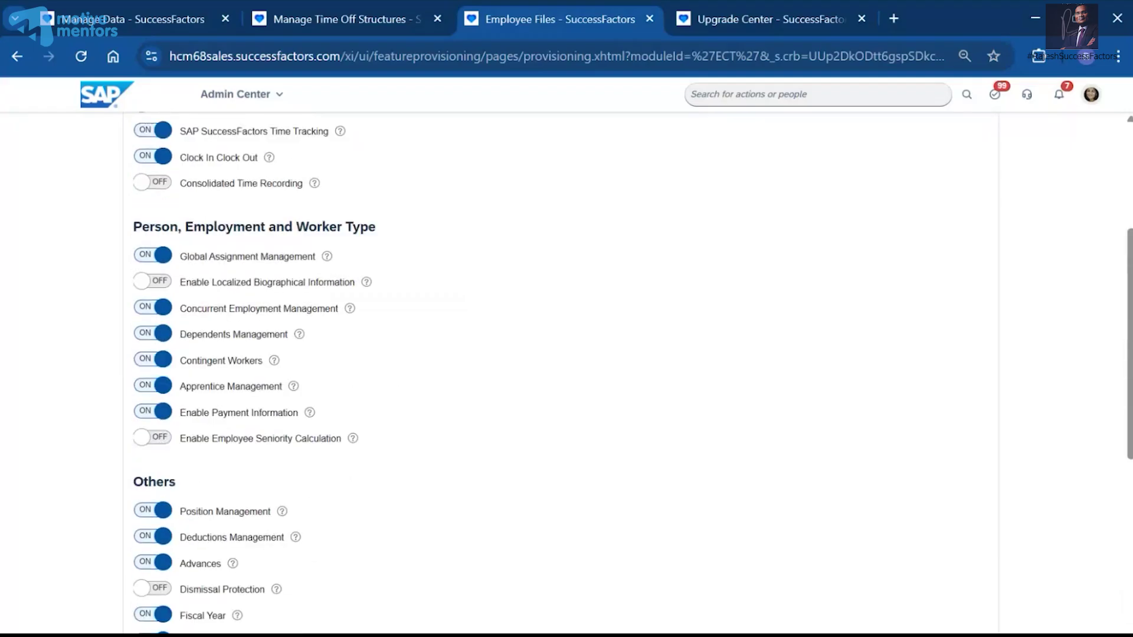
Switch to Notepad and add the line "Time package" below the automatic MDF activation note, followed by blank lines.
{"action": "key", "text": "alt+Tab"}
{"action": "key", "text": "Return"}
{"action": "key", "text": "Return"}
{"action": "type", "text": "Time pacja"}
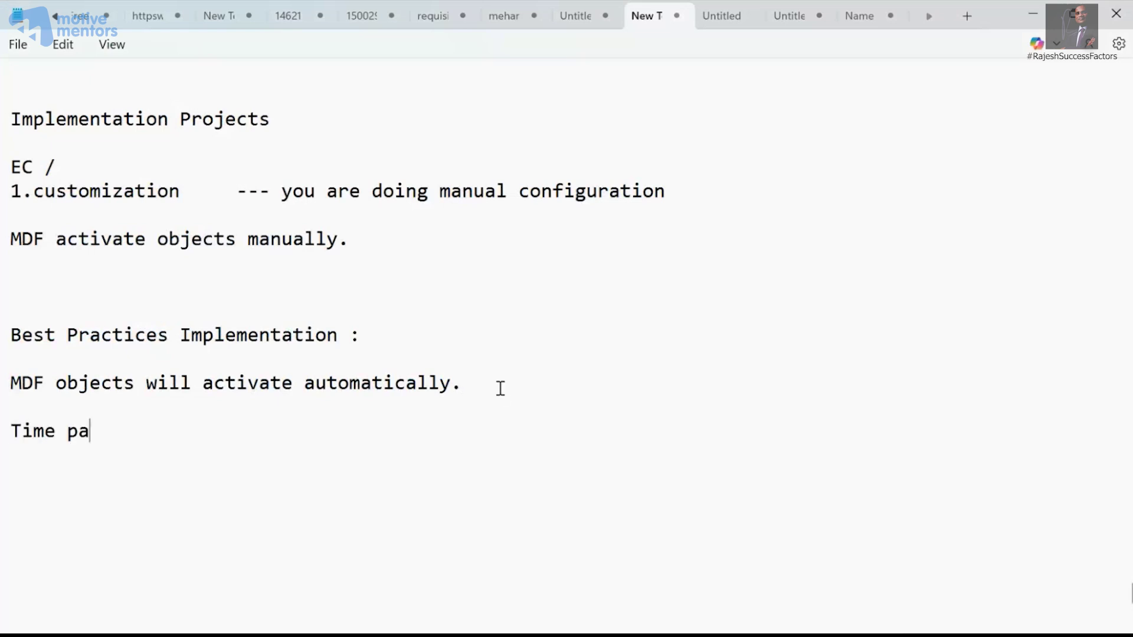
{"action": "key", "text": "BackSpace"}
{"action": "key", "text": "BackSpace"}
{"action": "type", "text": "kage"}
{"action": "key", "text": "Return"}
{"action": "key", "text": "Return"}
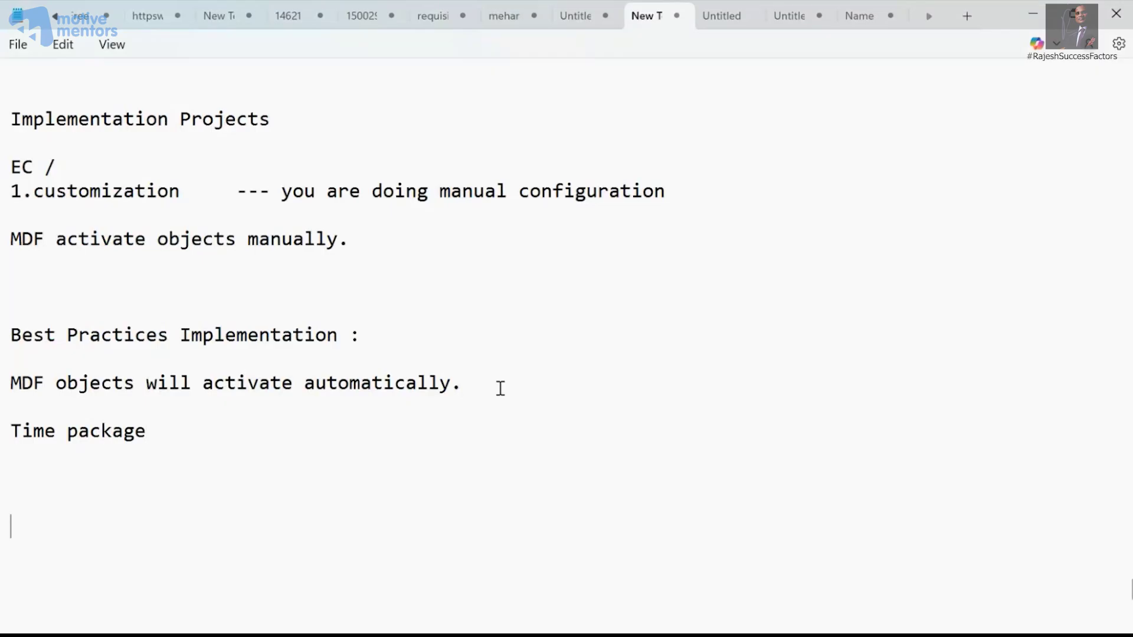
Add "1. Time off absence" as the first item under Time package.
{"action": "type", "text": "1. Time off abse"}
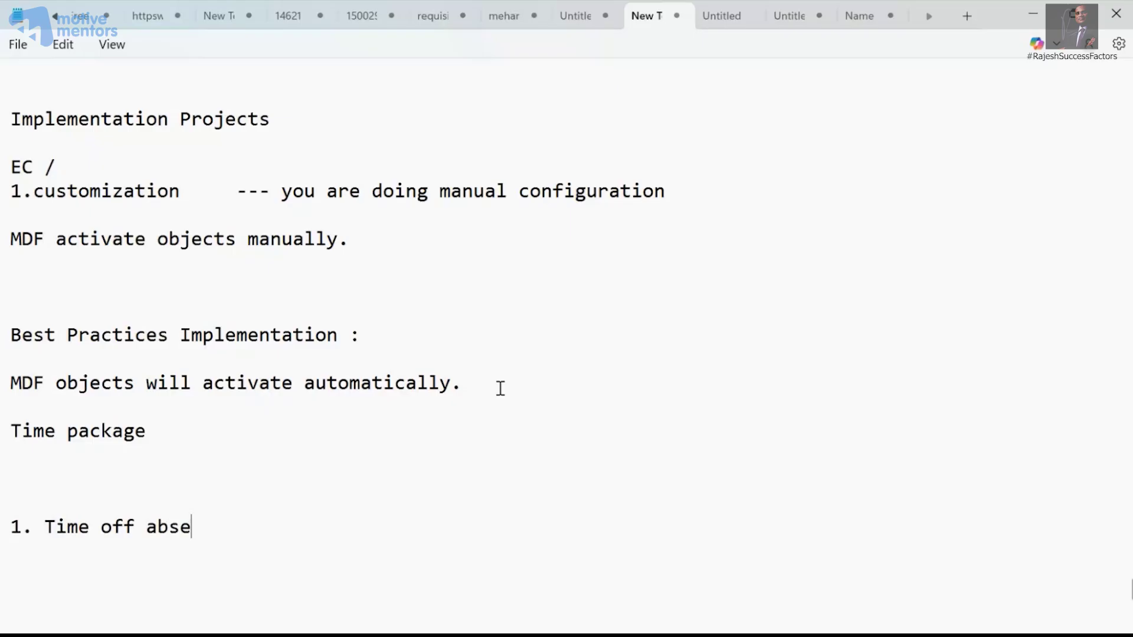
{"action": "type", "text": "nse"}
{"action": "left_click_drag", "start_coordinate": [287, 522], "coordinate": [1, 523]}
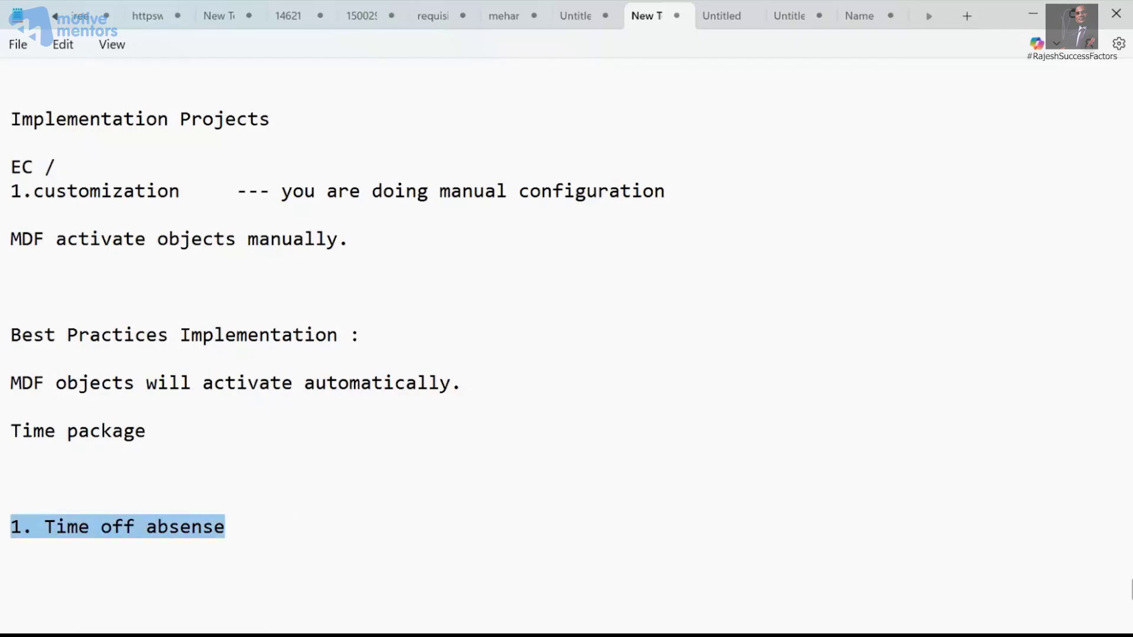
{"action": "left_click", "coordinate": [350, 525]}
{"action": "key", "text": "BackSpace"}
{"action": "key", "text": "BackSpace"}
{"action": "type", "text": "ce"}
{"action": "key", "text": "Return"}
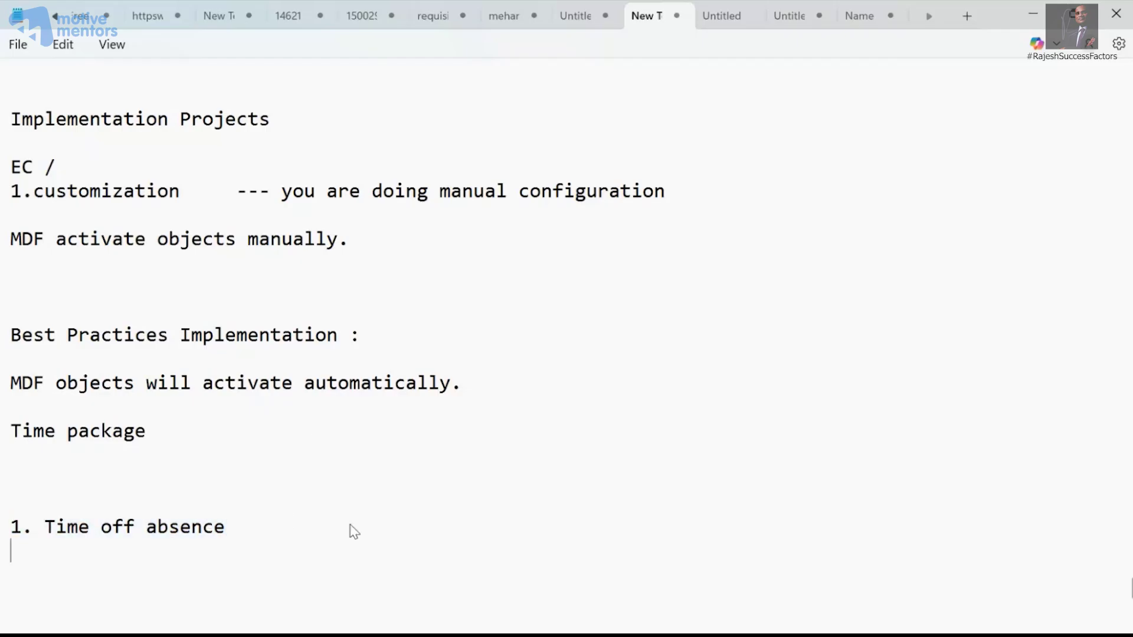
Add "2. time sheets attendance" as the second item and highlight it.
{"action": "type", "text": "2. time sheets attendance"}
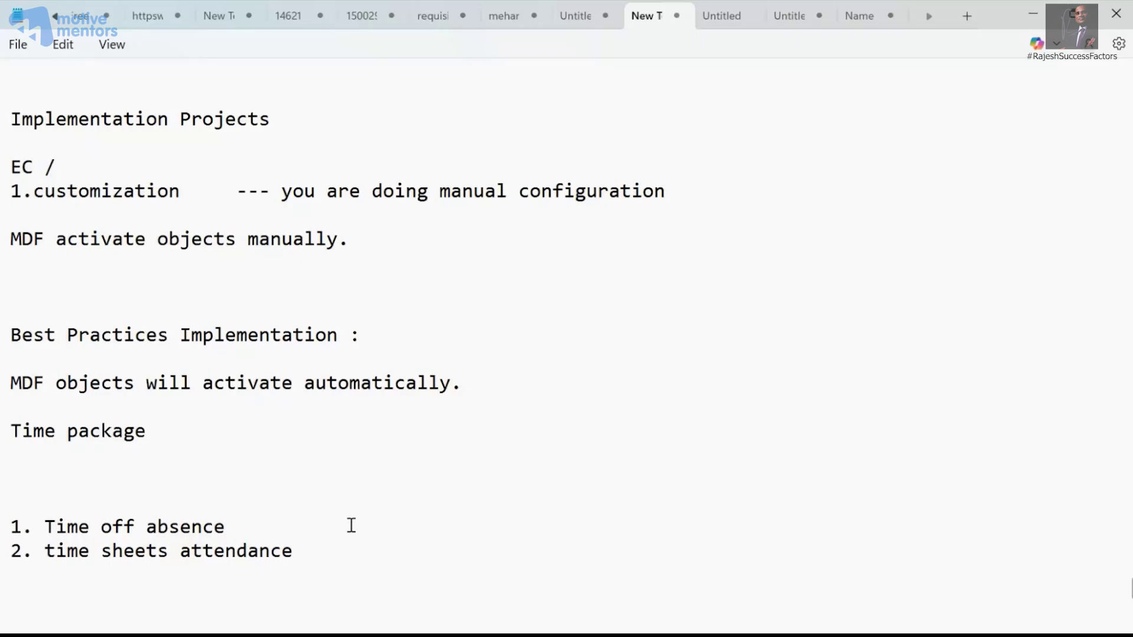
{"action": "left_click_drag", "start_coordinate": [324, 552], "coordinate": [1, 550]}
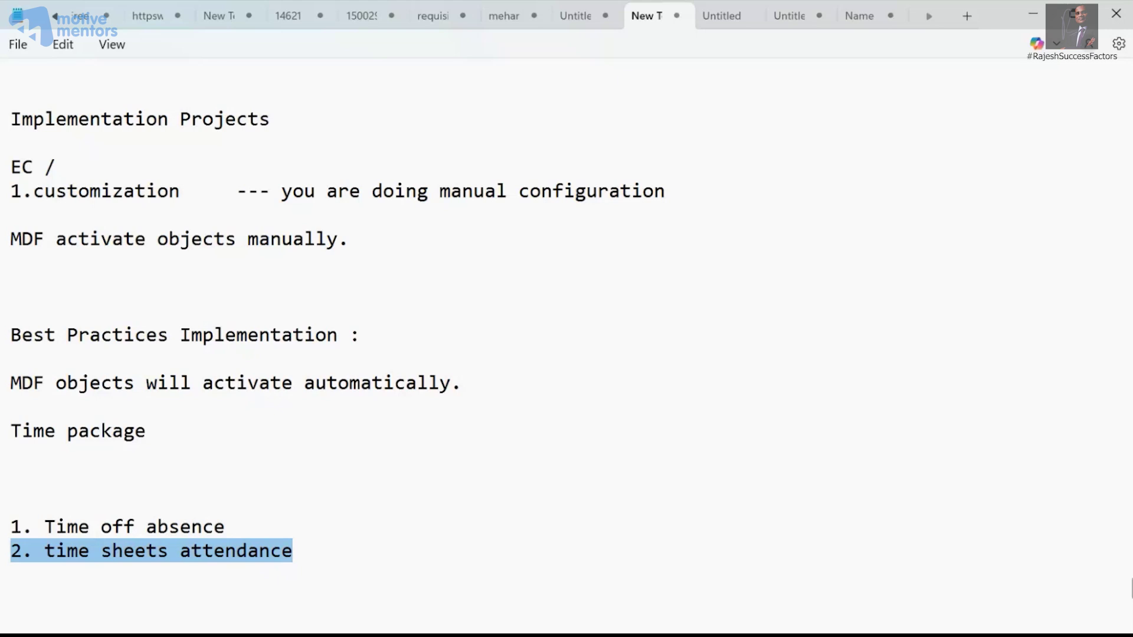
{"action": "left_click_drag", "start_coordinate": [328, 580], "coordinate": [6, 548]}
{"action": "left_click", "coordinate": [352, 559]}
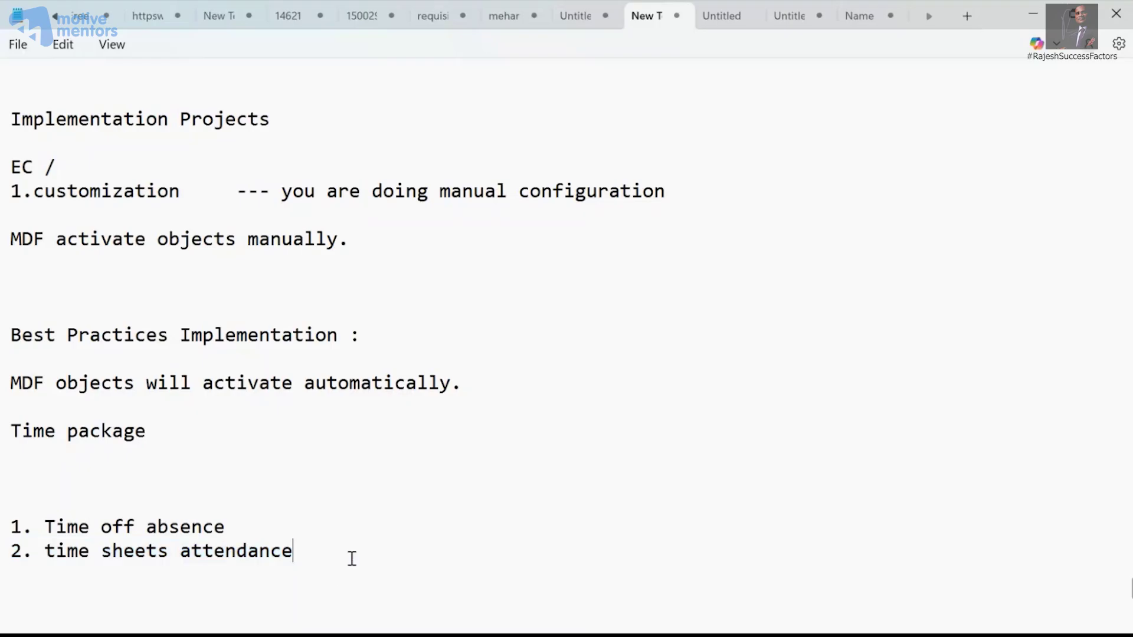
Add "3. Time tracking" as the third item, then highlight it and the two items above.
{"action": "key", "text": "Return"}
{"action": "type", "text": "3. Time tracking"}
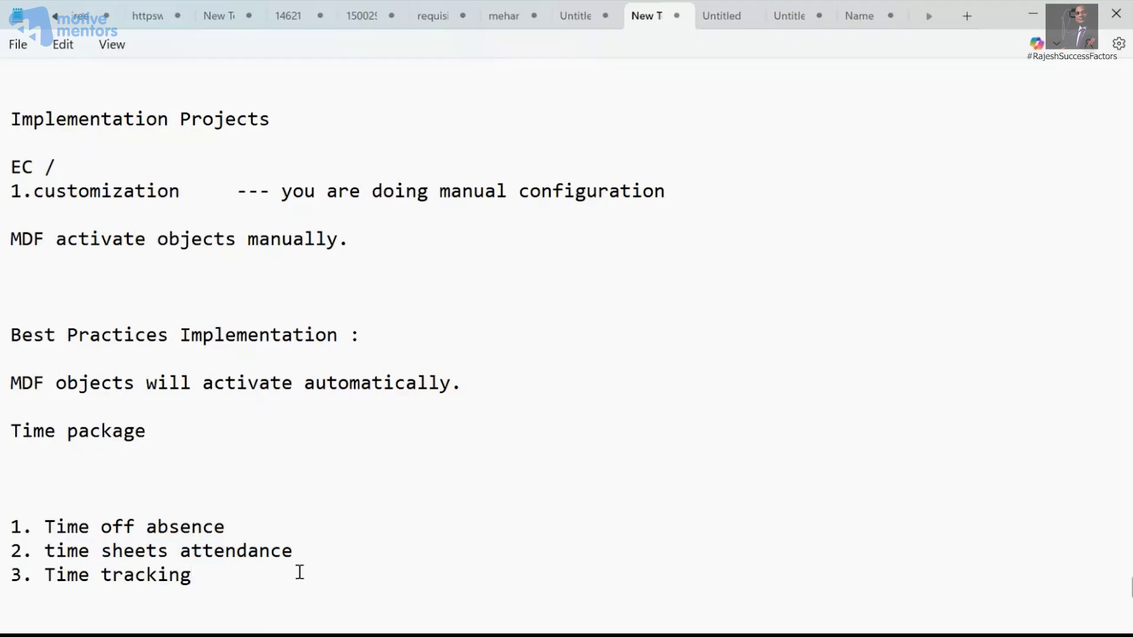
{"action": "left_click_drag", "start_coordinate": [253, 586], "coordinate": [45, 576]}
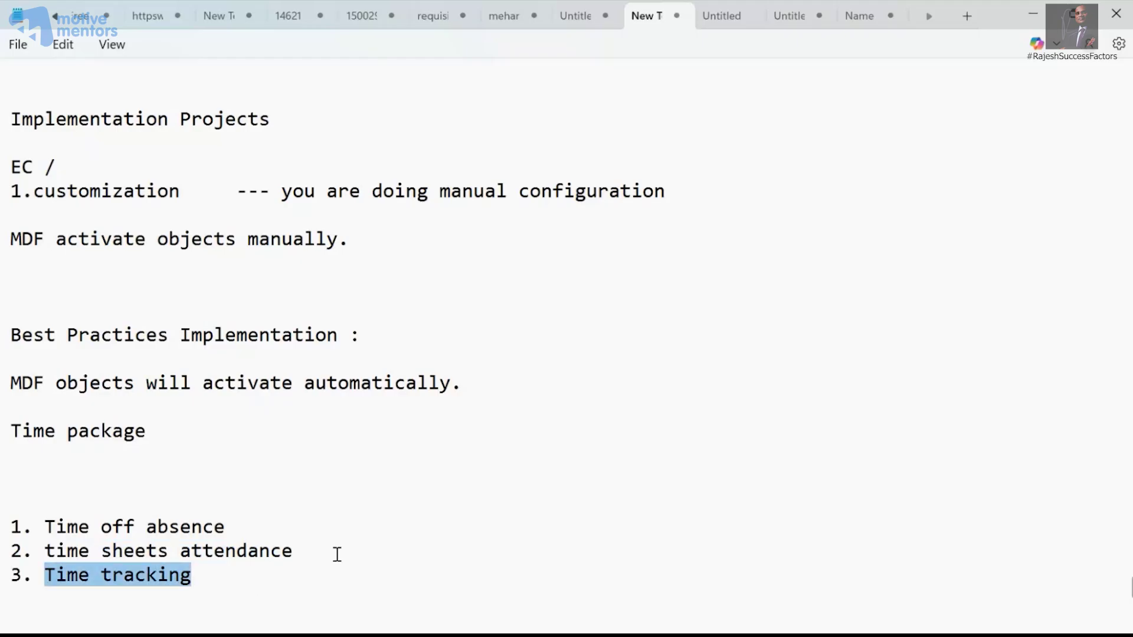
{"action": "left_click_drag", "start_coordinate": [336, 554], "coordinate": [12, 502]}
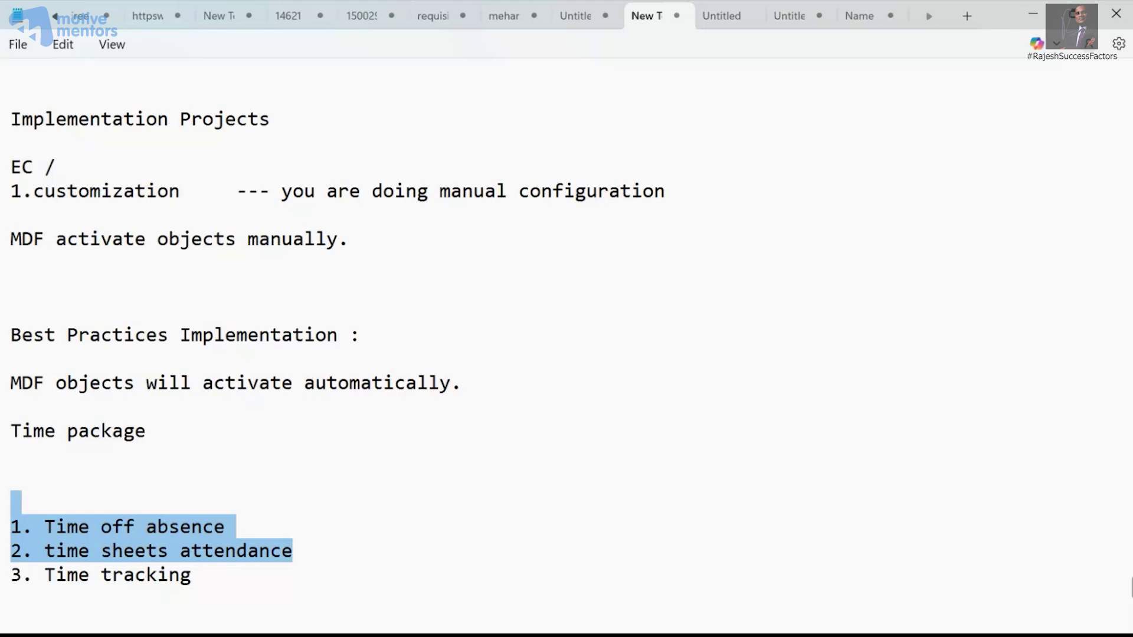
Insert a blank line and a dashed separator line between the time sheets attendance and Time tracking items.
{"action": "left_click", "coordinate": [277, 578]}
{"action": "left_click", "coordinate": [302, 559]}
{"action": "key", "text": "Return"}
{"action": "key", "text": "Return"}
{"action": "type", "text": "------------------------------"}
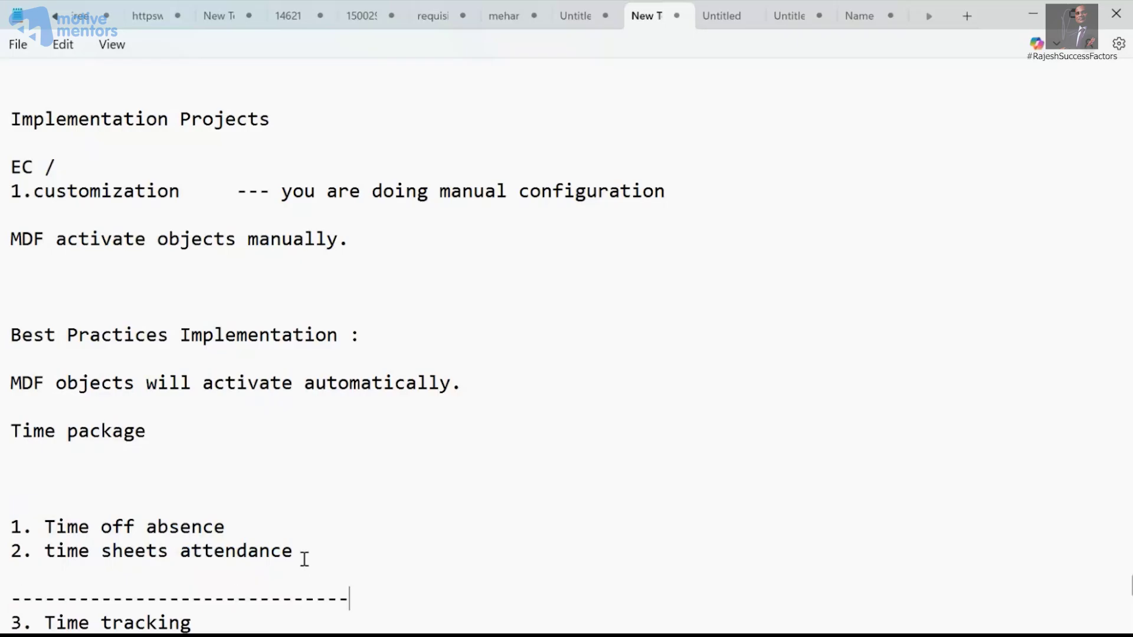
Compare the Time tracking item with the Time off absence and time sheets attendance items by highlighting them in turn.
{"action": "scroll", "coordinate": [304, 560], "scroll_direction": "down", "scroll_amount": 2}
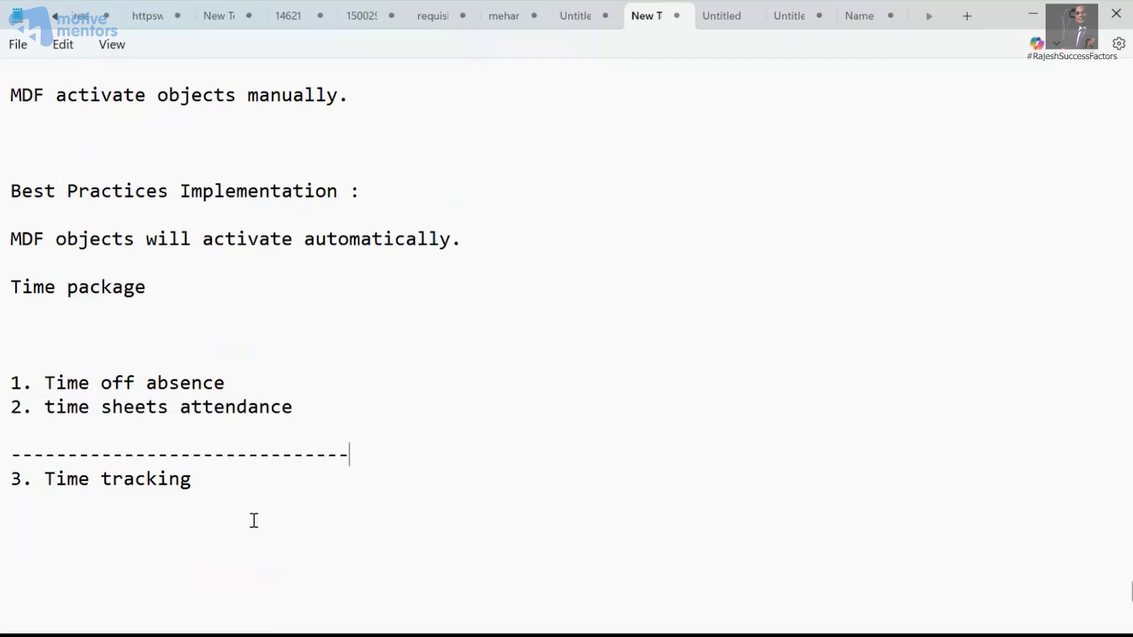
{"action": "left_click_drag", "start_coordinate": [263, 493], "coordinate": [2, 483]}
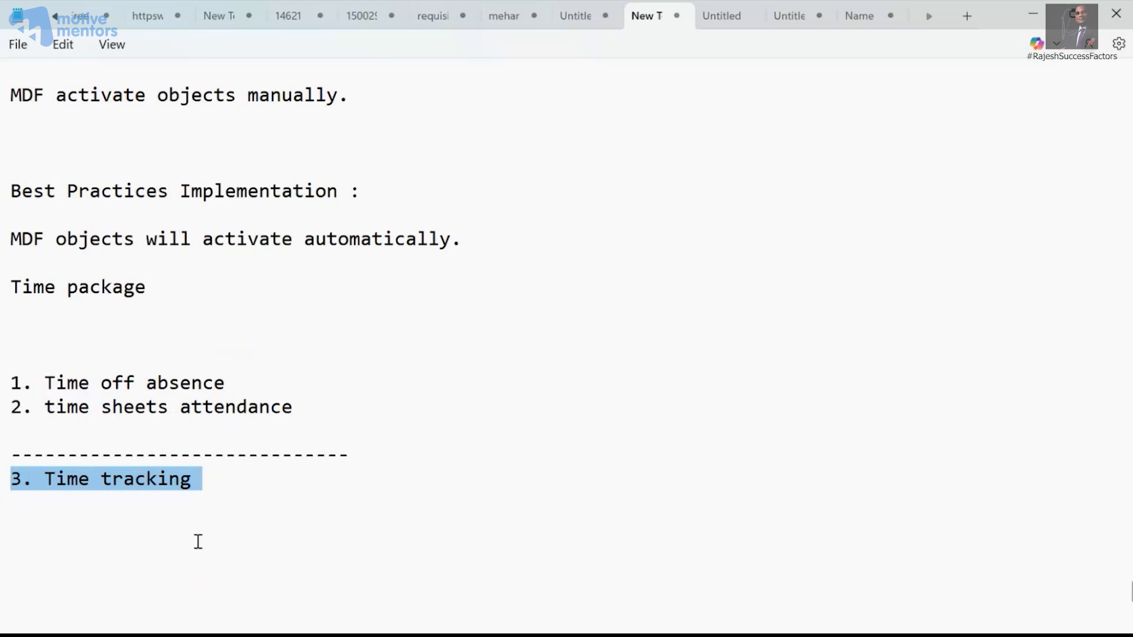
{"action": "left_click", "coordinate": [248, 515]}
{"action": "left_click_drag", "start_coordinate": [252, 495], "coordinate": [1, 479]}
{"action": "left_click_drag", "start_coordinate": [312, 417], "coordinate": [2, 389]}
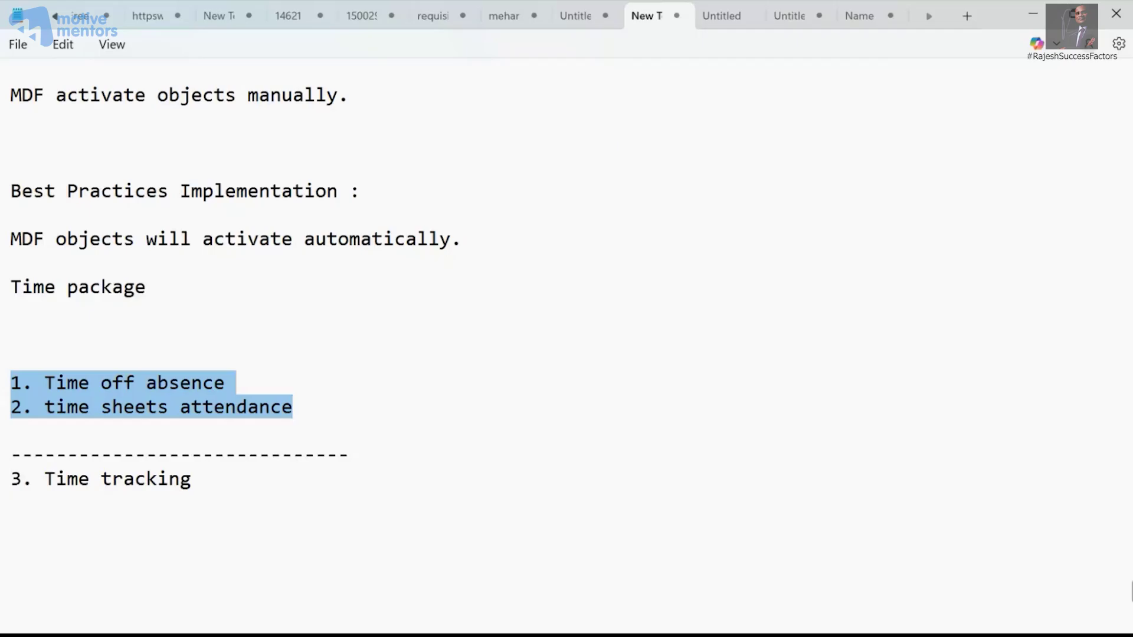
{"action": "left_click_drag", "start_coordinate": [232, 486], "coordinate": [22, 479]}
{"action": "left_click_drag", "start_coordinate": [294, 407], "coordinate": [16, 407]}
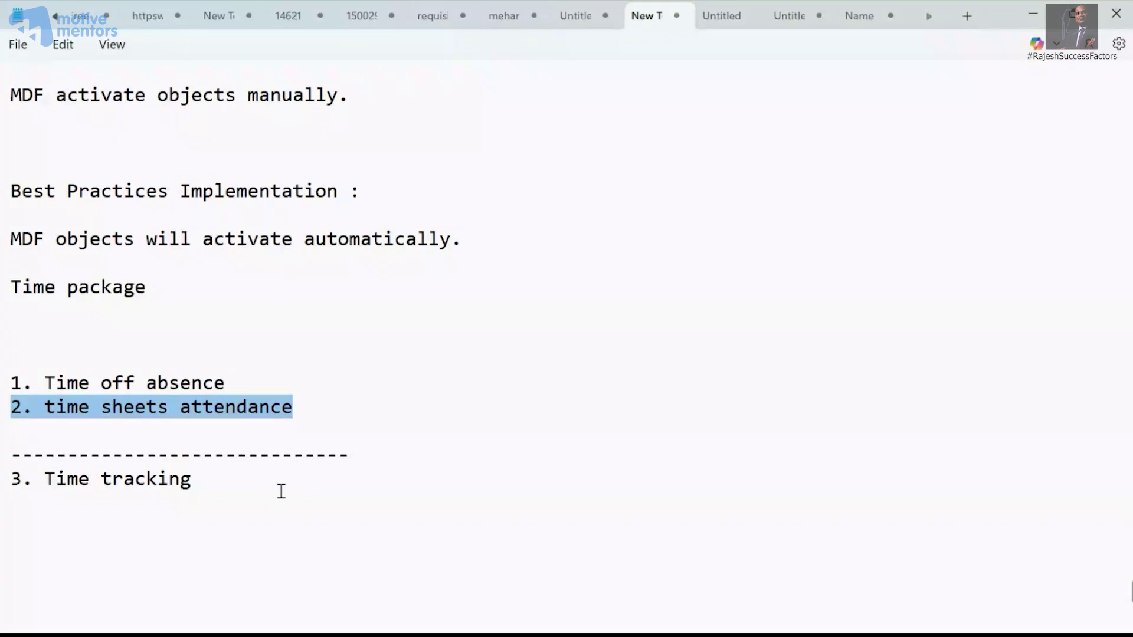
{"action": "left_click", "coordinate": [353, 488]}
{"action": "key", "text": "shift+Home"}
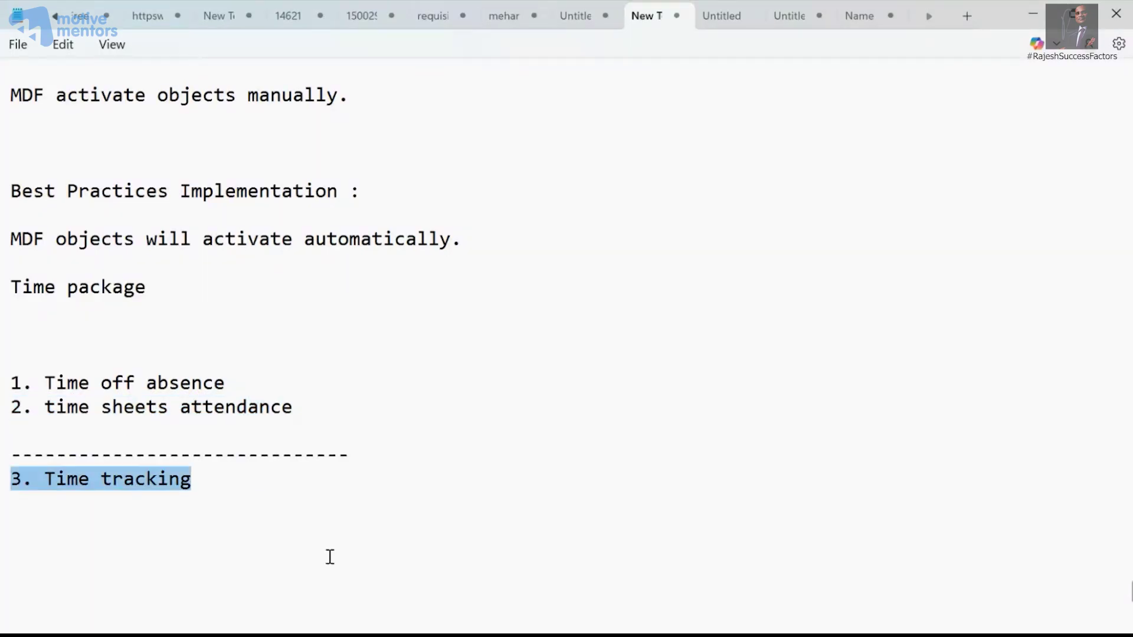
Switch to SuccessFactors in Chrome and review the Time and Attendance Management options from Time Off to Consolidated Time Recording in Manage Employee Central Settings.
{"action": "mouse_move", "coordinate": [686, 635]}
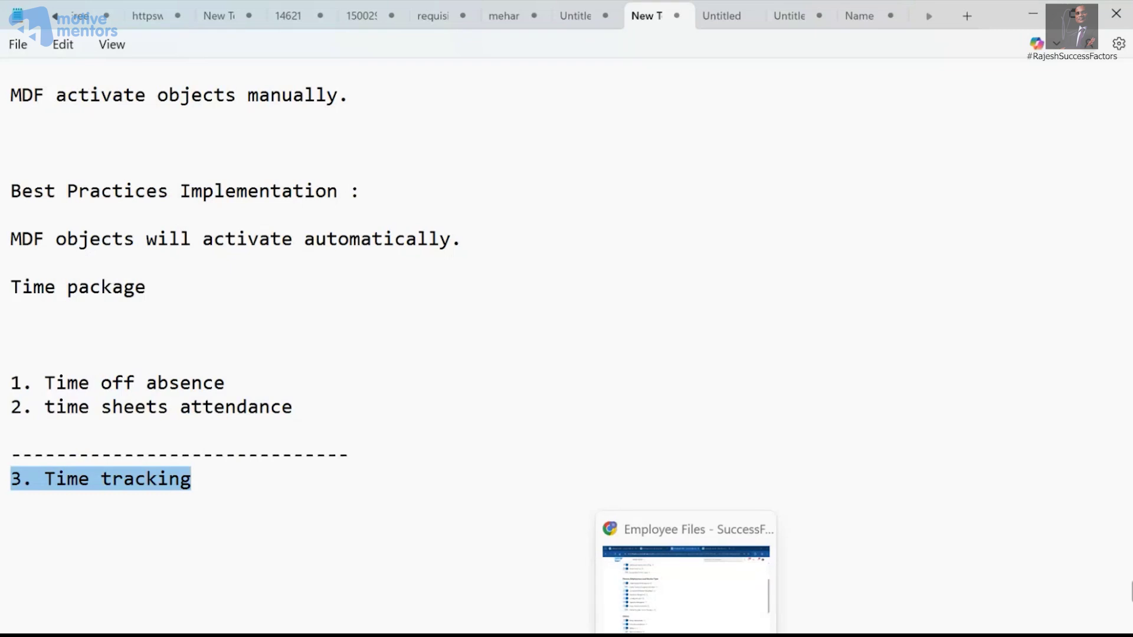
{"action": "left_click", "coordinate": [686, 635]}
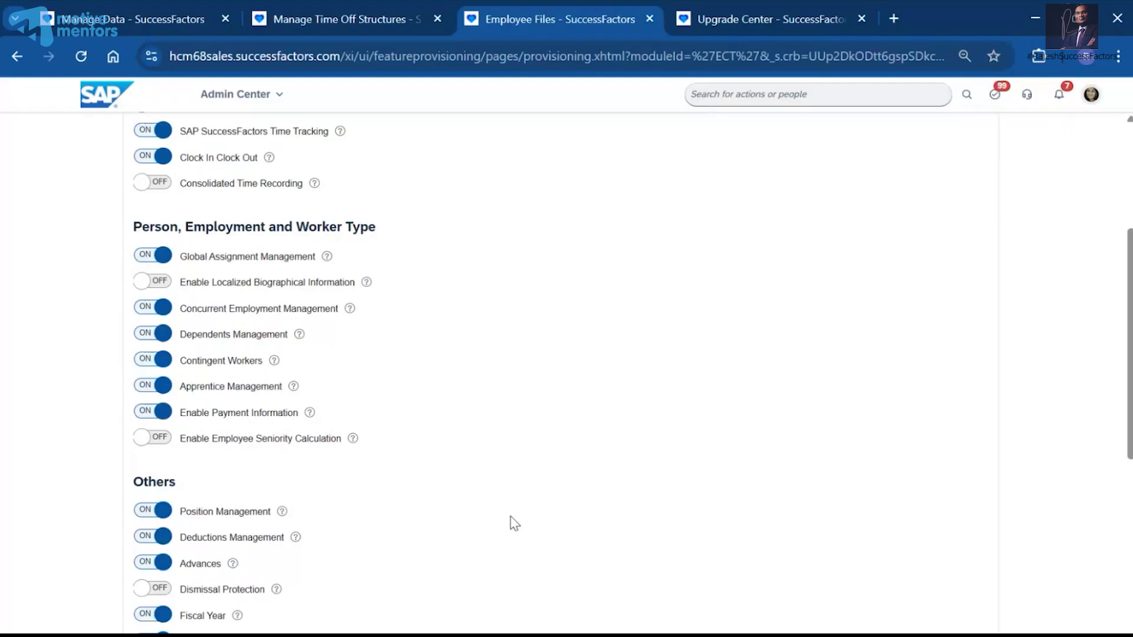
{"action": "scroll", "coordinate": [513, 490], "scroll_direction": "up", "scroll_amount": 5}
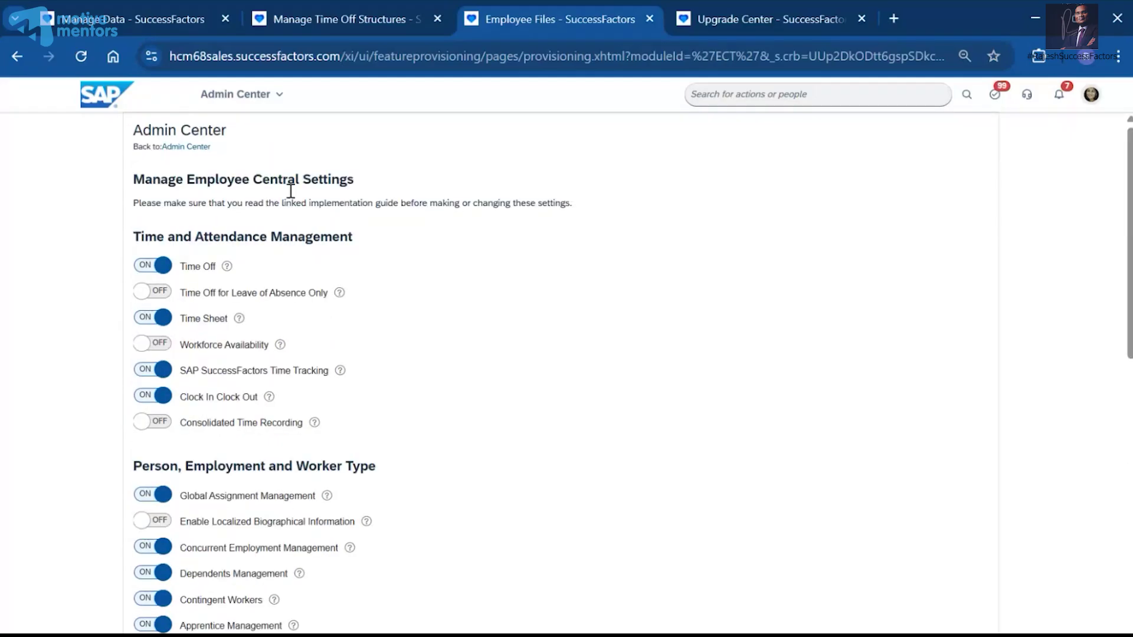
{"action": "left_click_drag", "start_coordinate": [195, 272], "coordinate": [323, 293]}
{"action": "left_click_drag", "start_coordinate": [221, 318], "coordinate": [184, 319]}
{"action": "left_click_drag", "start_coordinate": [188, 397], "coordinate": [316, 370]}
{"action": "left_click", "coordinate": [366, 412]}
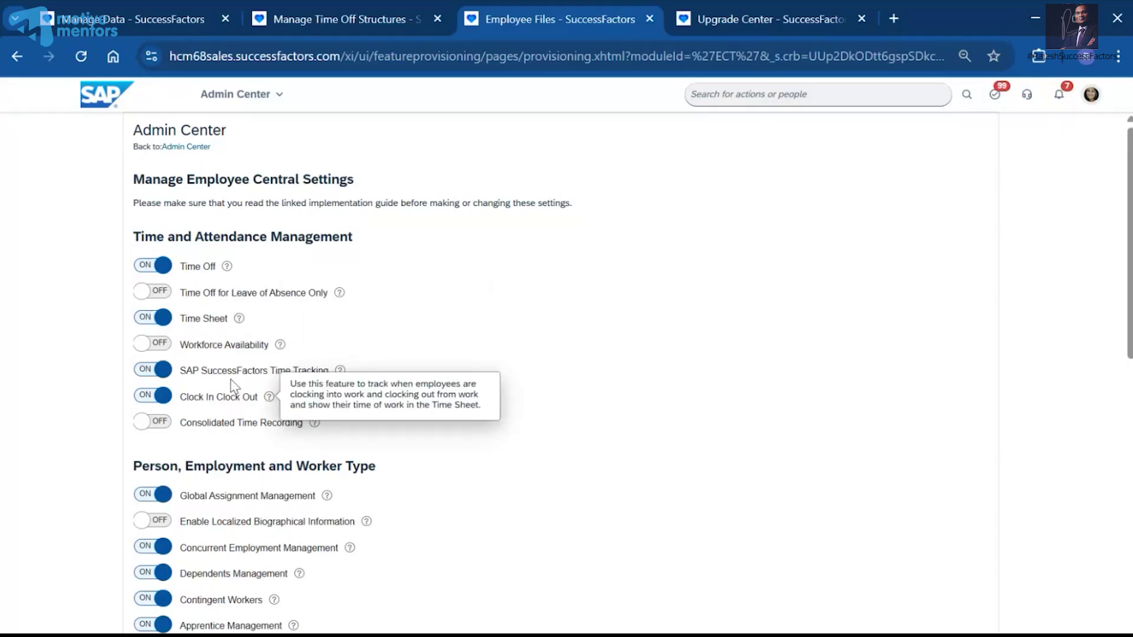
{"action": "left_click_drag", "start_coordinate": [184, 269], "coordinate": [253, 361]}
{"action": "left_click", "coordinate": [286, 428]}
{"action": "left_click_drag", "start_coordinate": [183, 270], "coordinate": [312, 400]}
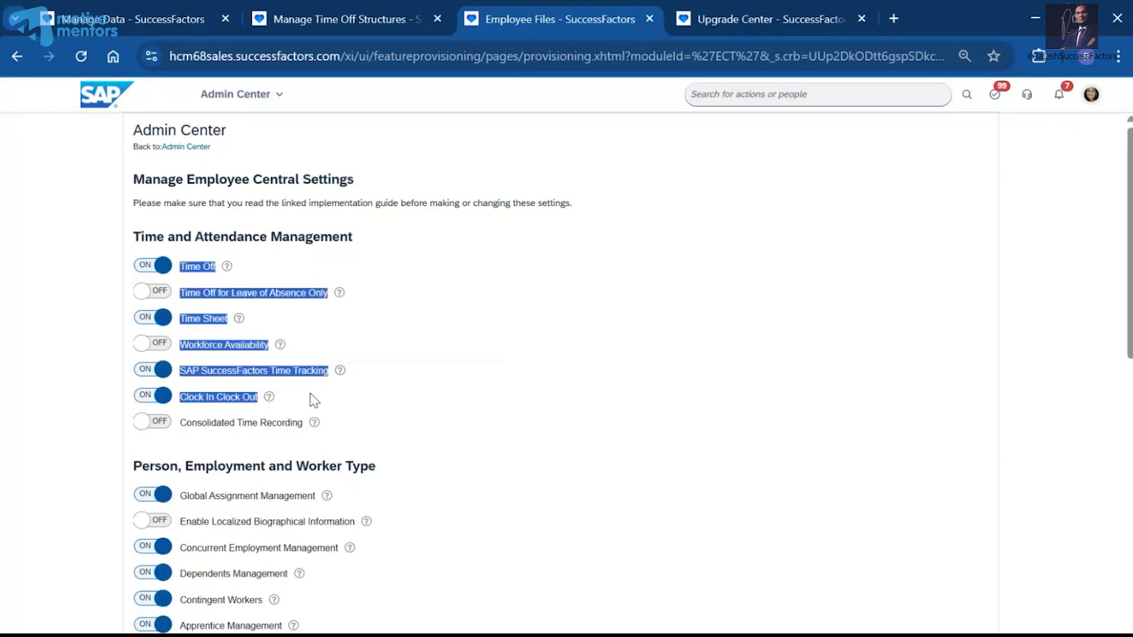
{"action": "left_click", "coordinate": [312, 420]}
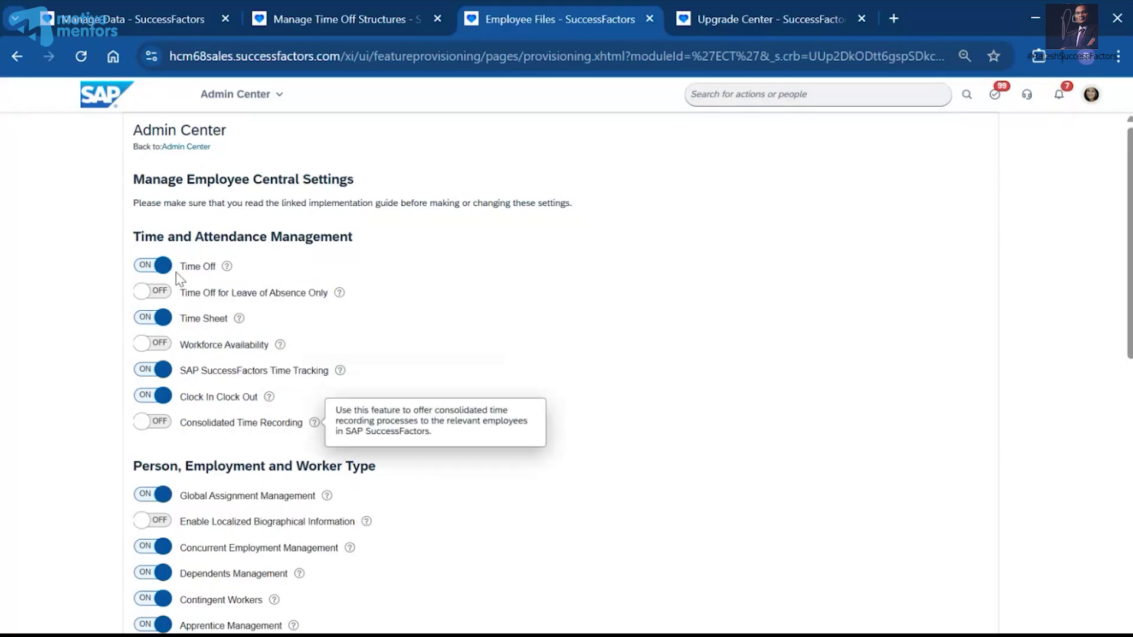
Copy the Time Off through Clock In Clock Out option names into the Notepad notes below Time tracking, completing the first entry as "Time Off".
{"action": "left_click_drag", "start_coordinate": [182, 265], "coordinate": [229, 418]}
{"action": "key", "text": "ctrl+c"}
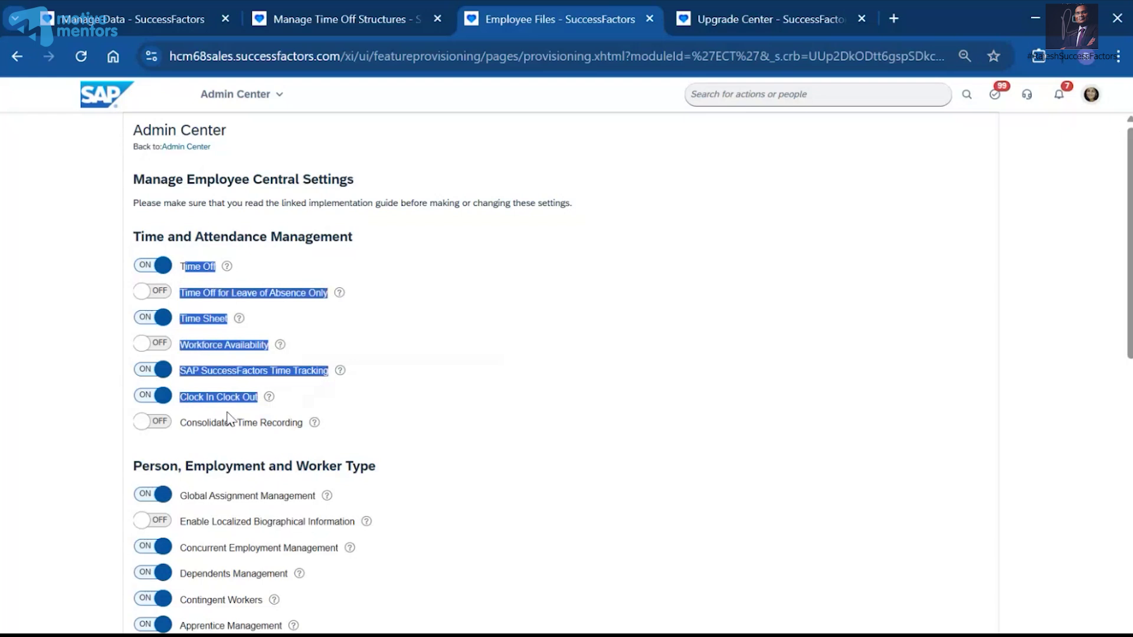
{"action": "left_click", "coordinate": [547, 627]}
{"action": "left_click", "coordinate": [306, 437]}
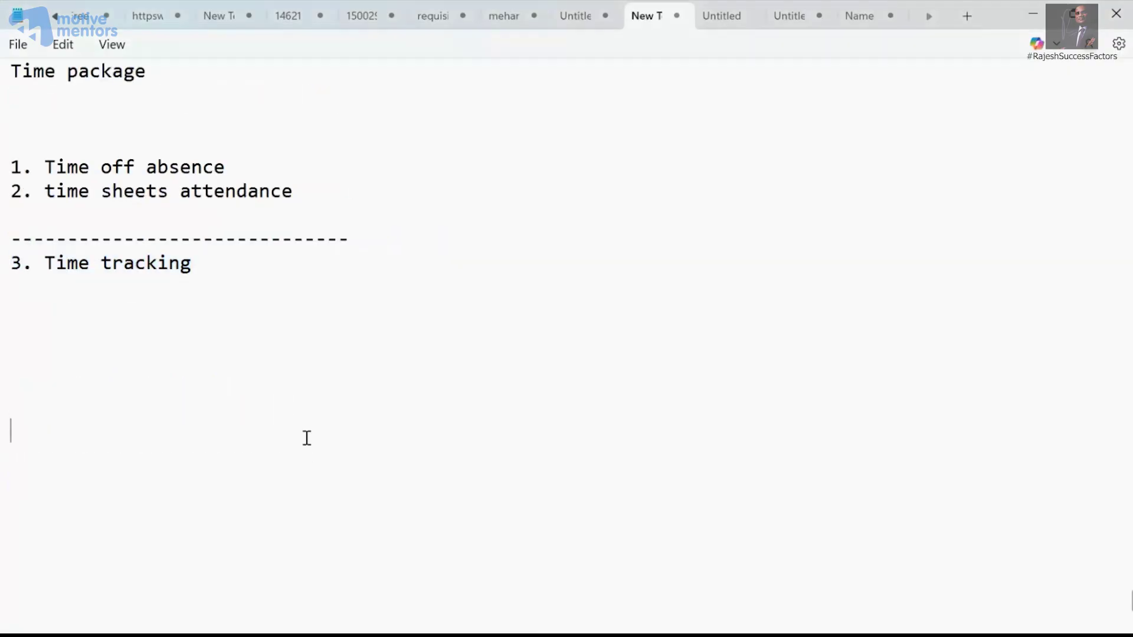
{"action": "key", "text": "ctrl+v"}
{"action": "left_click", "coordinate": [14, 434]}
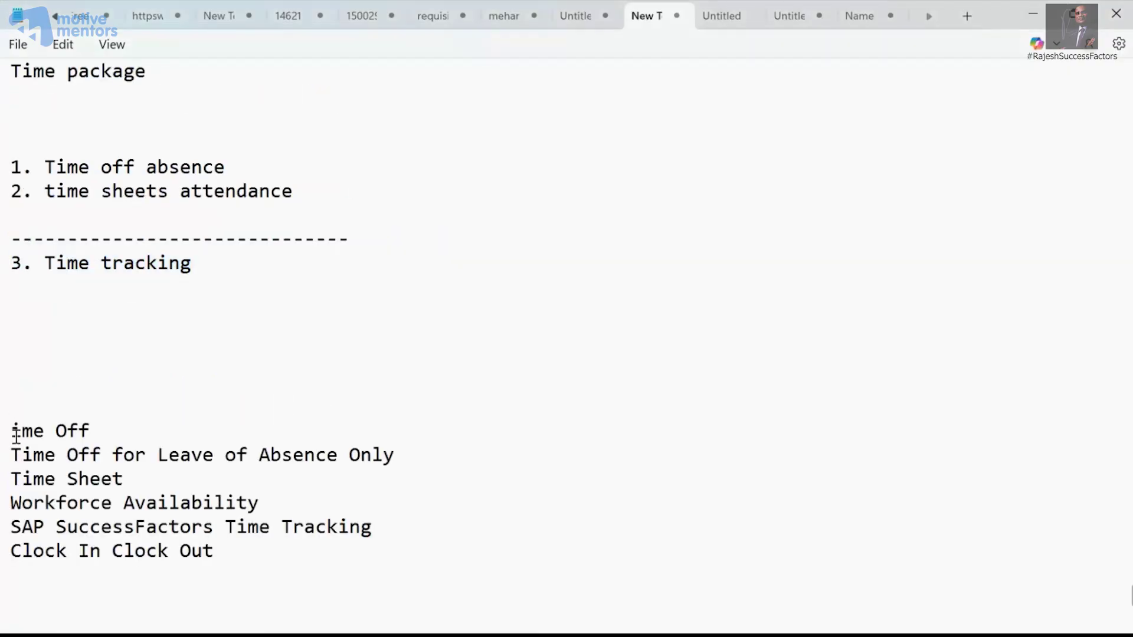
Annotate the Time Off line with "--- only absense".
{"action": "left_click", "coordinate": [198, 423]}
{"action": "type", "text": "--- onl"}
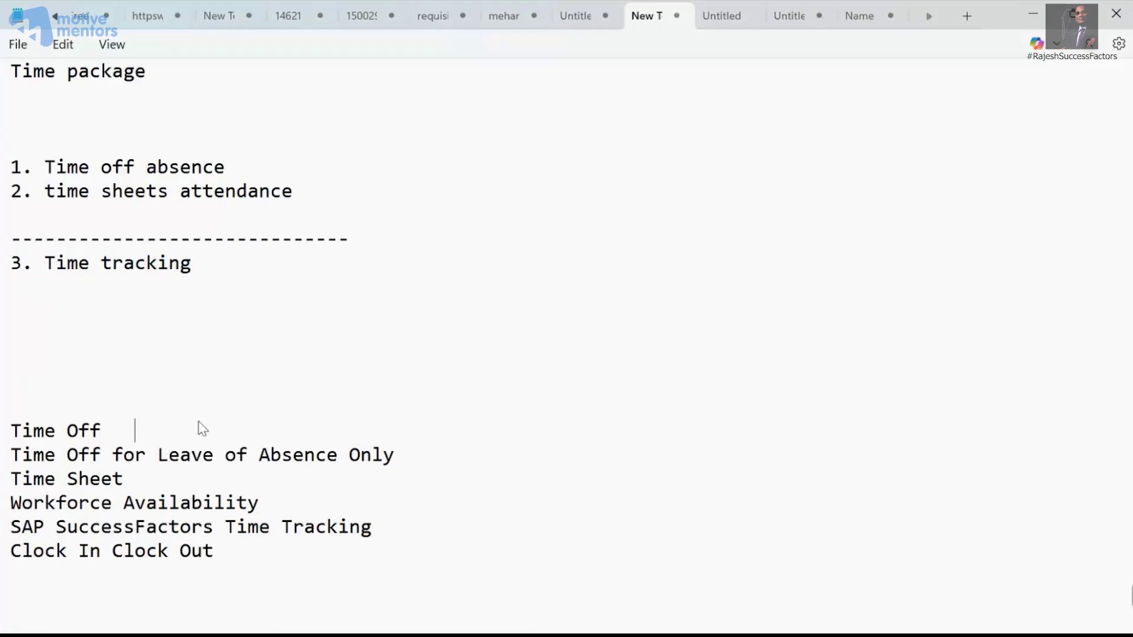
{"action": "type", "text": "y absense"}
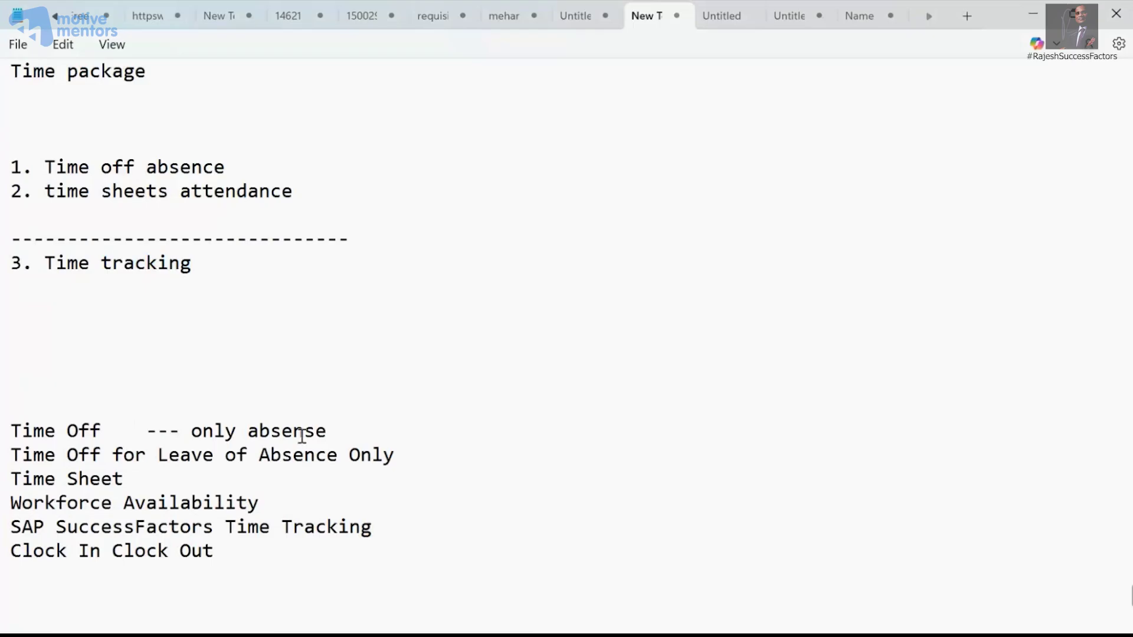
Highlight the Time Off and Leave of Absence lines, and correct the misspelled word in the Time Off note to "absence".
{"action": "left_click_drag", "start_coordinate": [355, 437], "coordinate": [2, 432]}
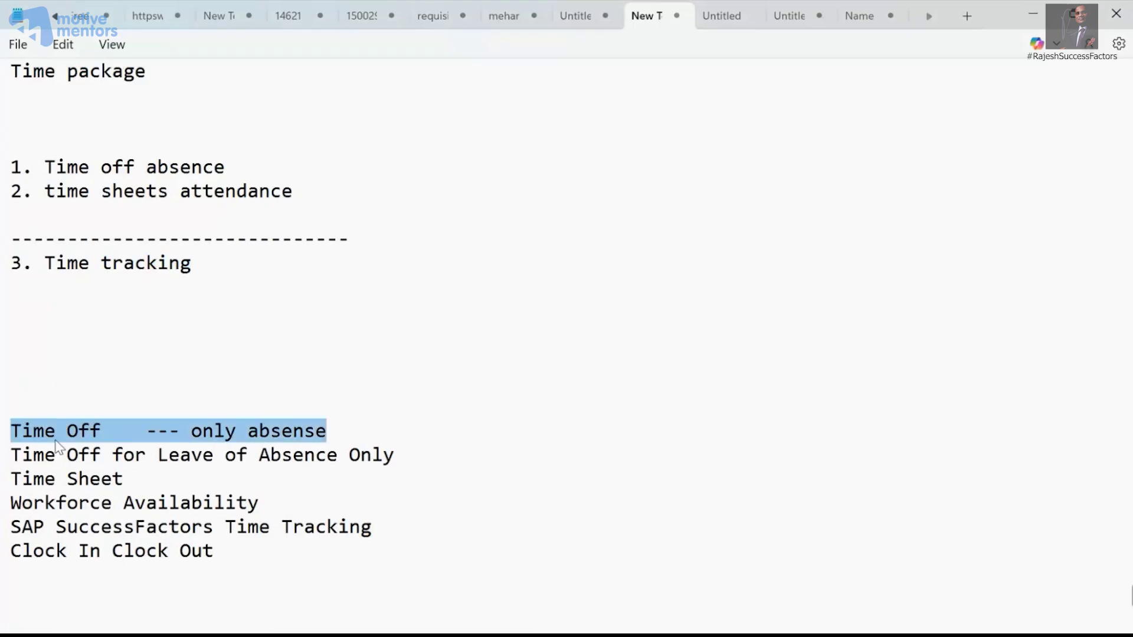
{"action": "left_click", "coordinate": [212, 479]}
{"action": "left_click", "coordinate": [29, 455]}
{"action": "left_click_drag", "start_coordinate": [31, 453], "coordinate": [397, 458]}
{"action": "left_click", "coordinate": [302, 430]}
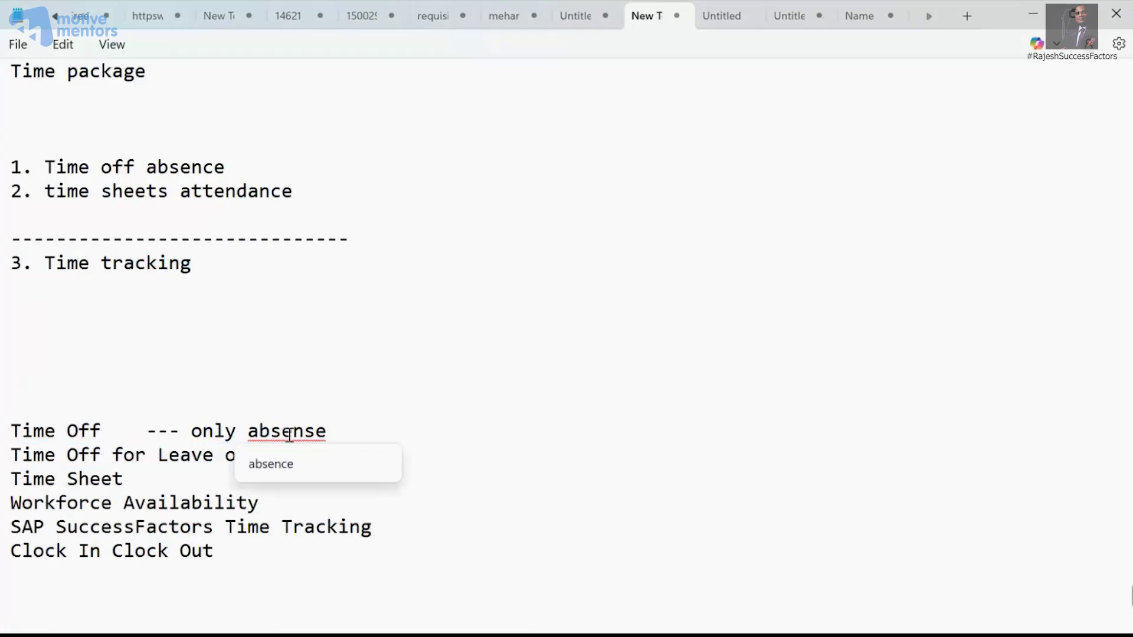
{"action": "left_click", "coordinate": [267, 467]}
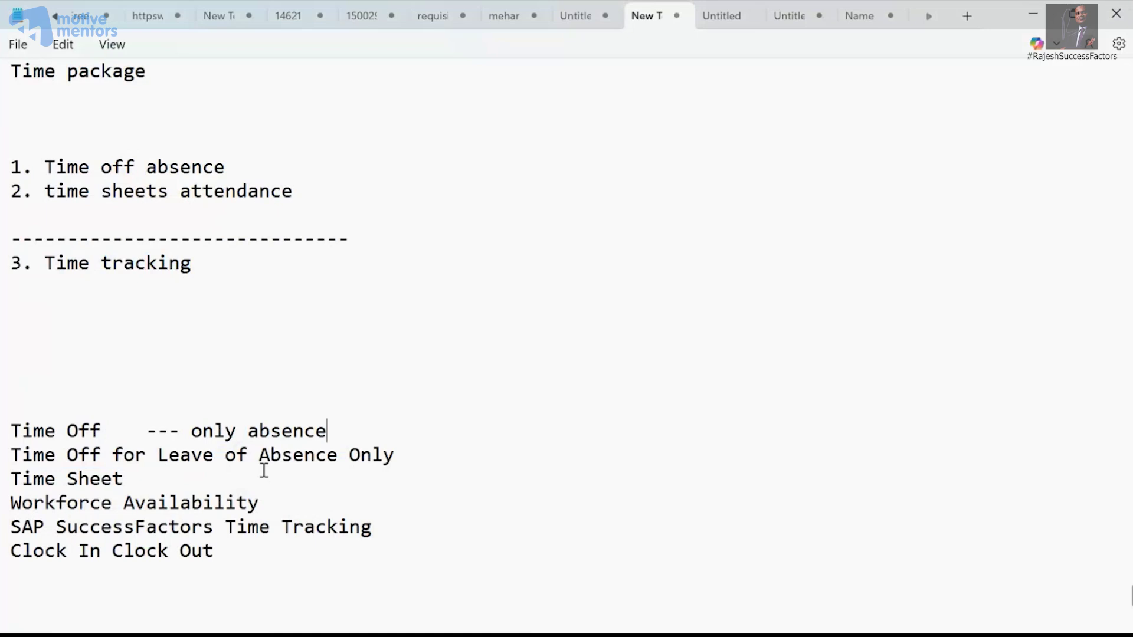
Highlight the Time Off for Leave of Absence Only line and prefix it with "LOA ----->".
{"action": "left_click_drag", "start_coordinate": [414, 455], "coordinate": [1, 460]}
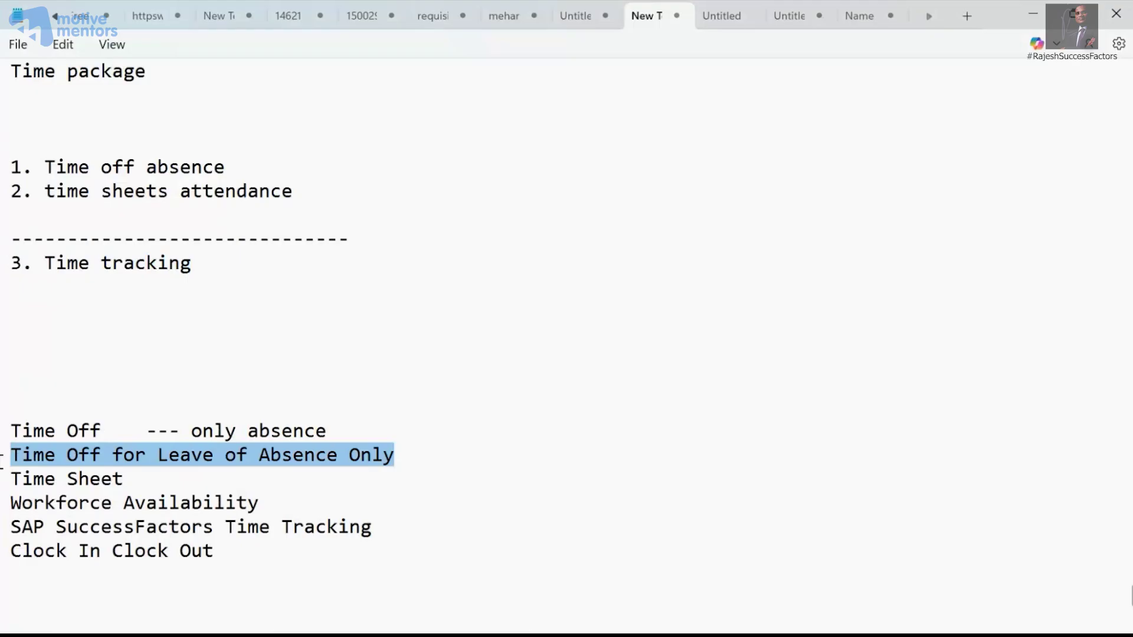
{"action": "left_click", "coordinate": [5, 479]}
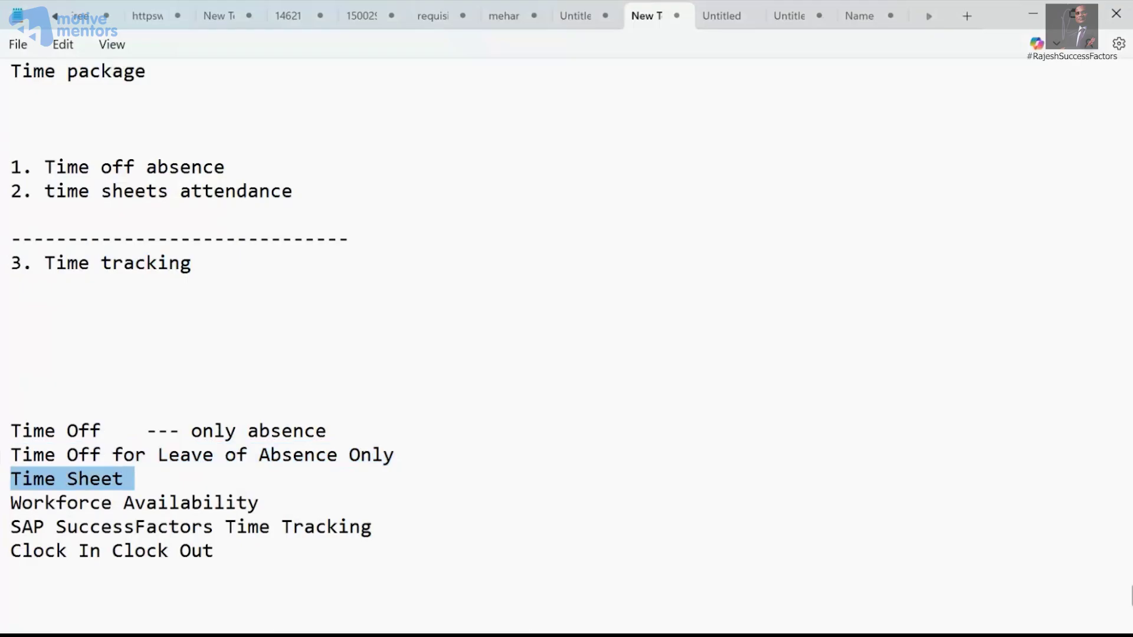
{"action": "left_click", "coordinate": [5, 459]}
{"action": "left_click", "coordinate": [12, 459]}
{"action": "type", "text": "LOA ----->"}
Append "----> EC Core." to the end of the Time Off for Leave of Absence Only line.
{"action": "left_click", "coordinate": [556, 458]}
{"action": "type", "text": "EC Core."}
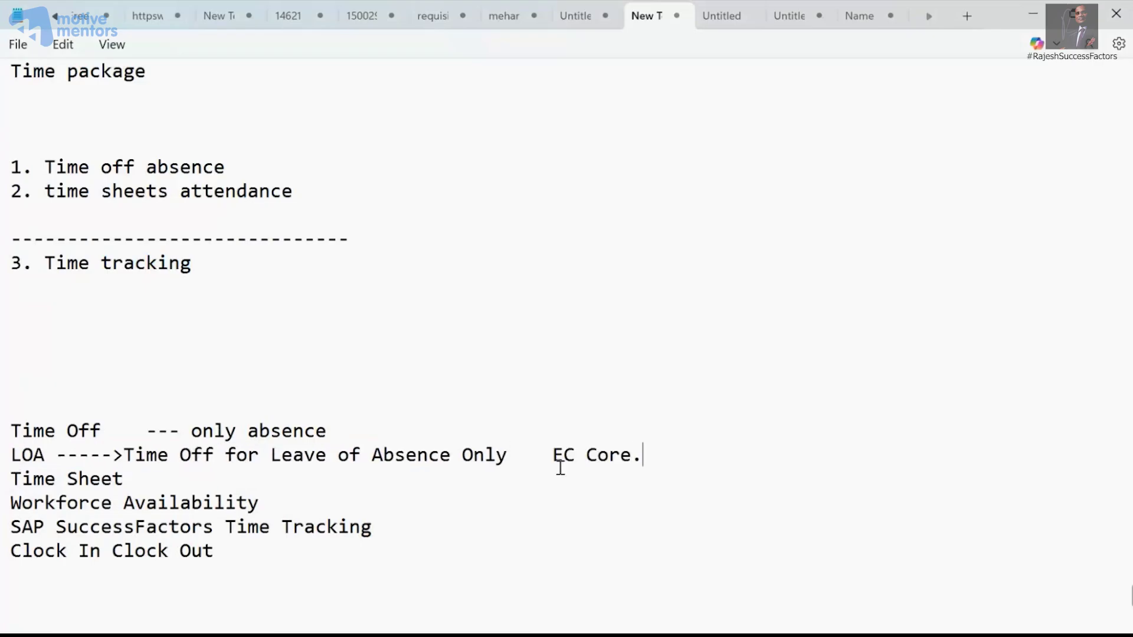
{"action": "left_click", "coordinate": [531, 456]}
{"action": "type", "text": "-----"}
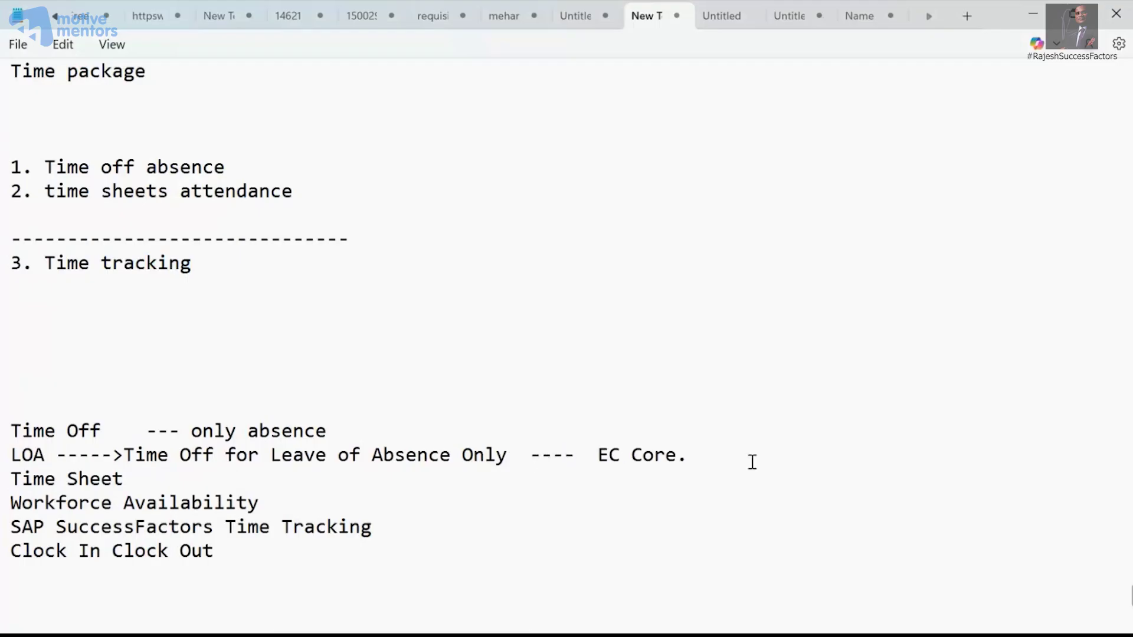
{"action": "type", "text": ">"}
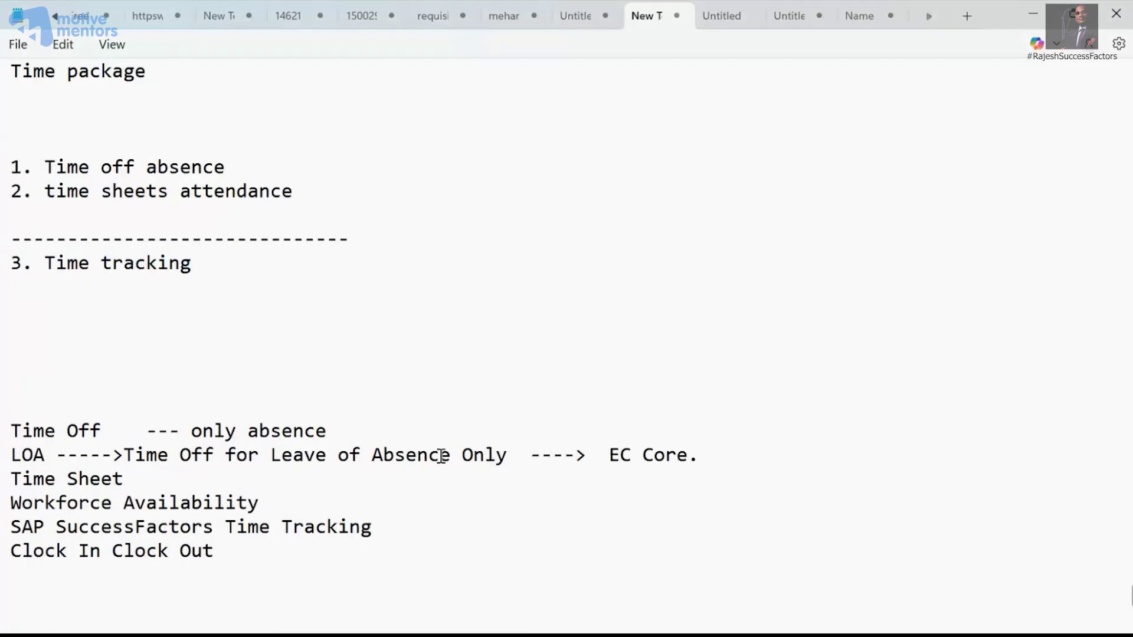
Return to SuccessFactors in Chrome and read the help for Time Off for Leave of Absence Only and Time Off.
{"action": "key", "text": "alt+Tab"}
{"action": "left_click", "coordinate": [497, 380]}
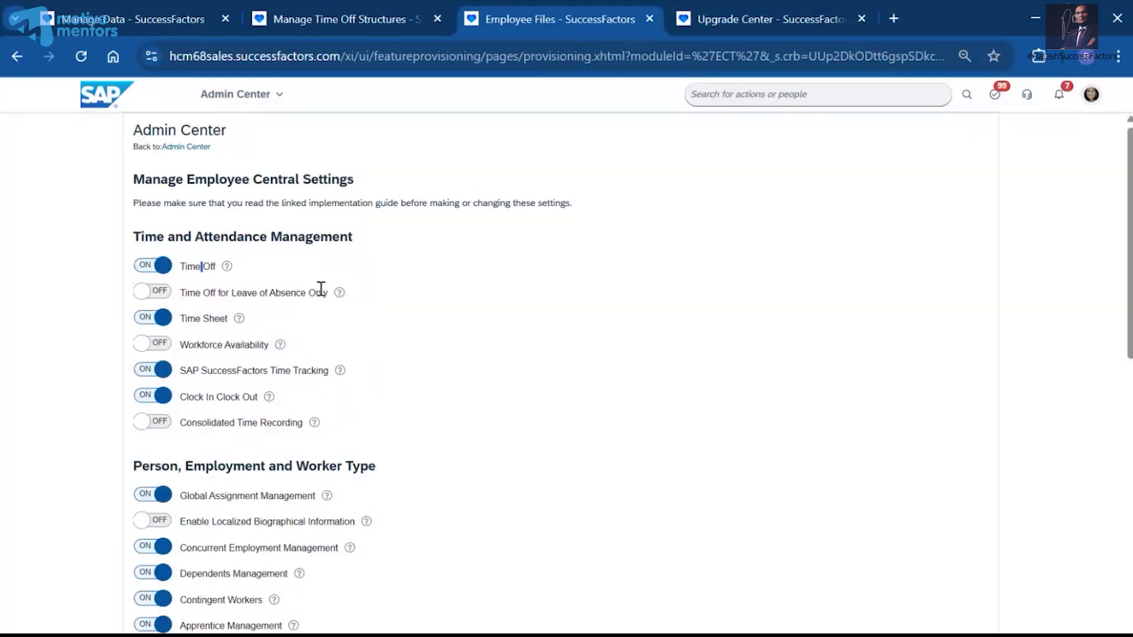
{"action": "left_click", "coordinate": [339, 293]}
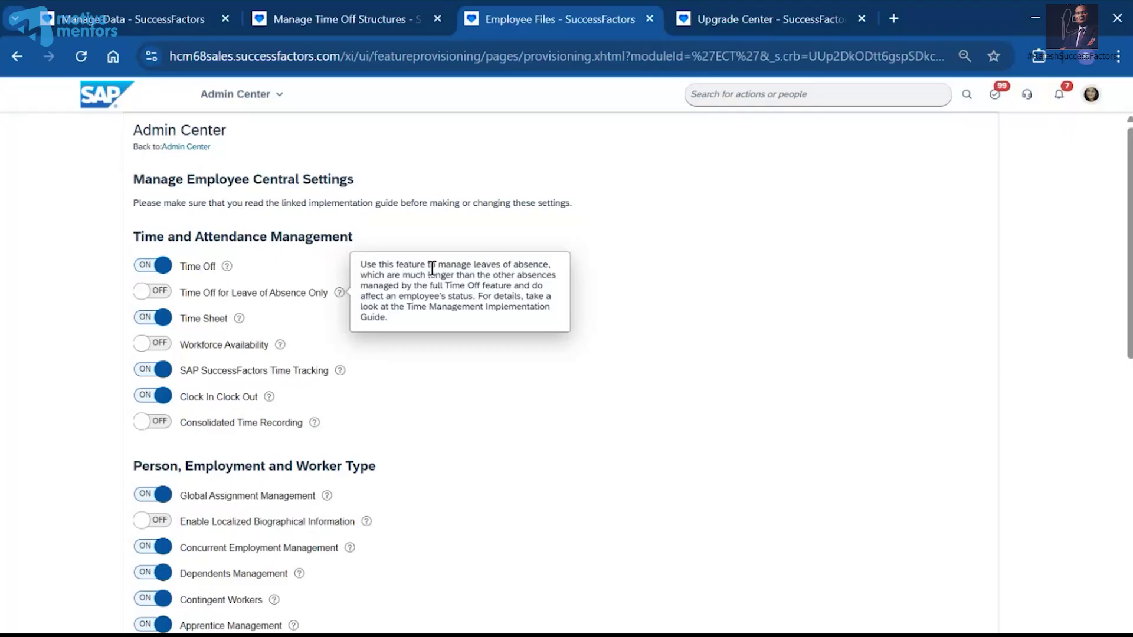
{"action": "left_click", "coordinate": [227, 266]}
{"action": "double_click", "coordinate": [207, 266]}
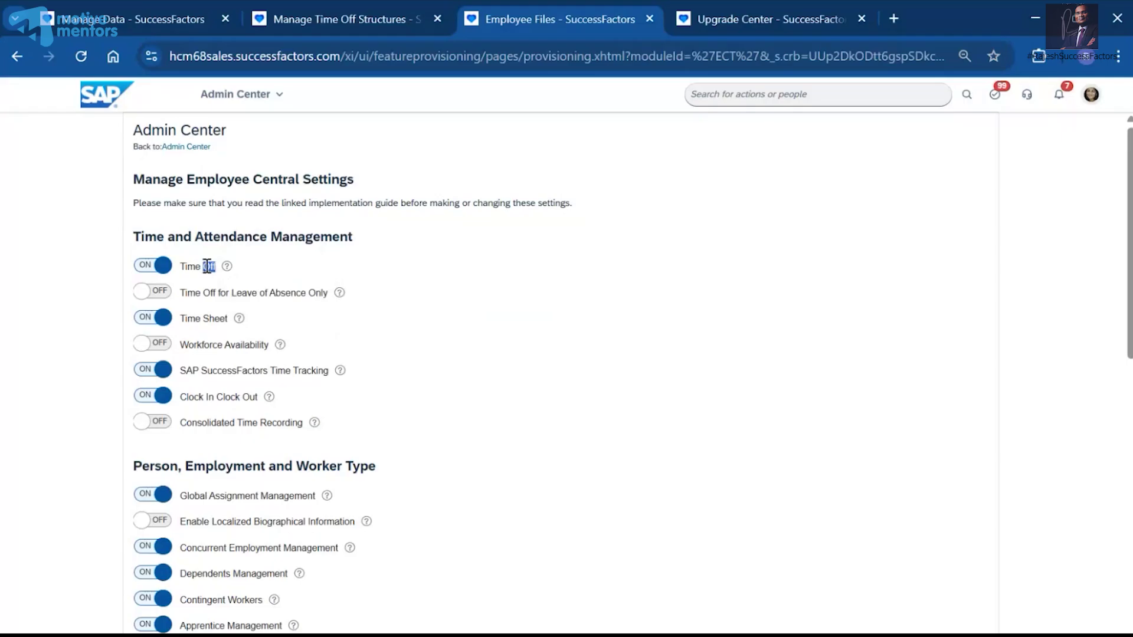
From the Upgrade Center page, find Configure Object Definitions by searching "obj def", open it, and choose Object Definition as the search type.
{"action": "left_click", "coordinate": [772, 17]}
{"action": "left_click", "coordinate": [758, 96]}
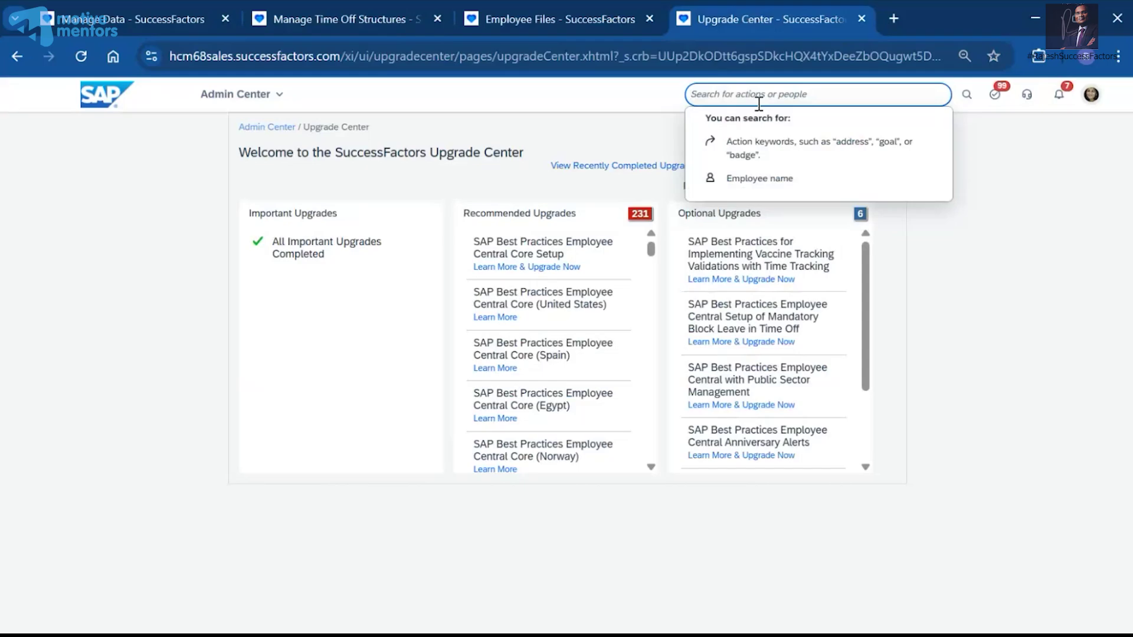
{"action": "type", "text": "man"}
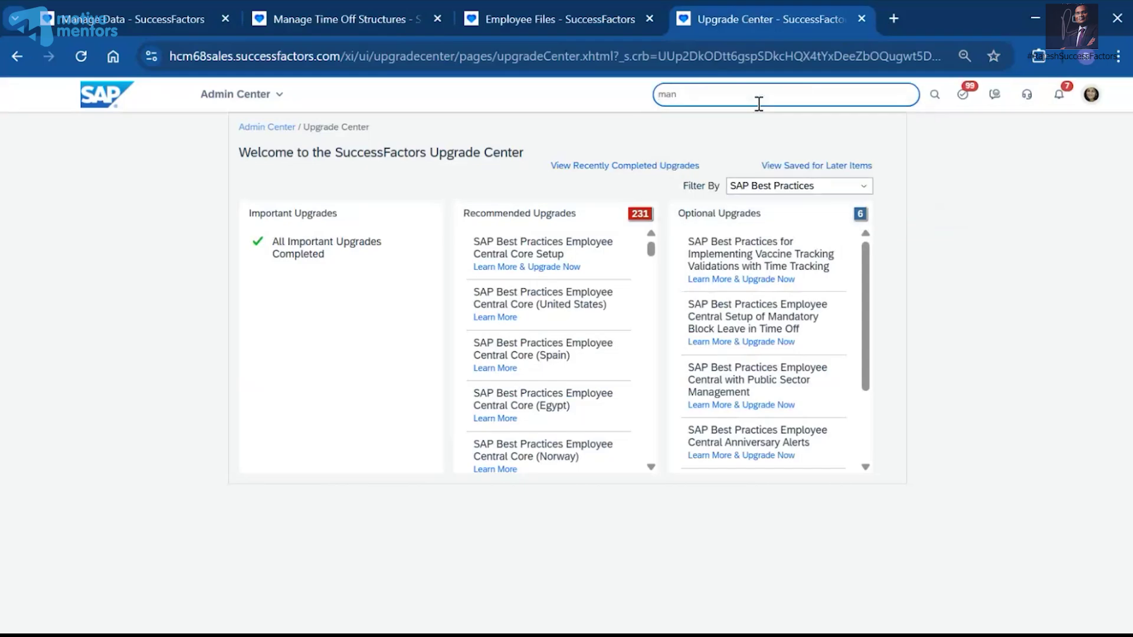
{"action": "key", "text": "BackSpace"}
{"action": "key", "text": "BackSpace"}
{"action": "key", "text": "BackSpace"}
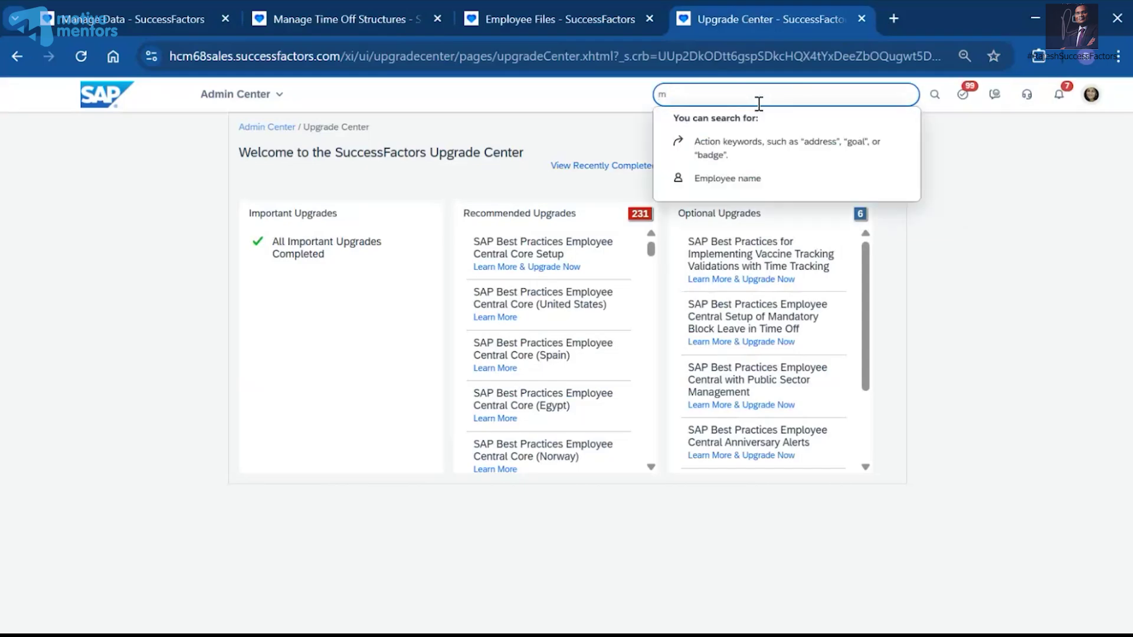
{"action": "type", "text": "obj def"}
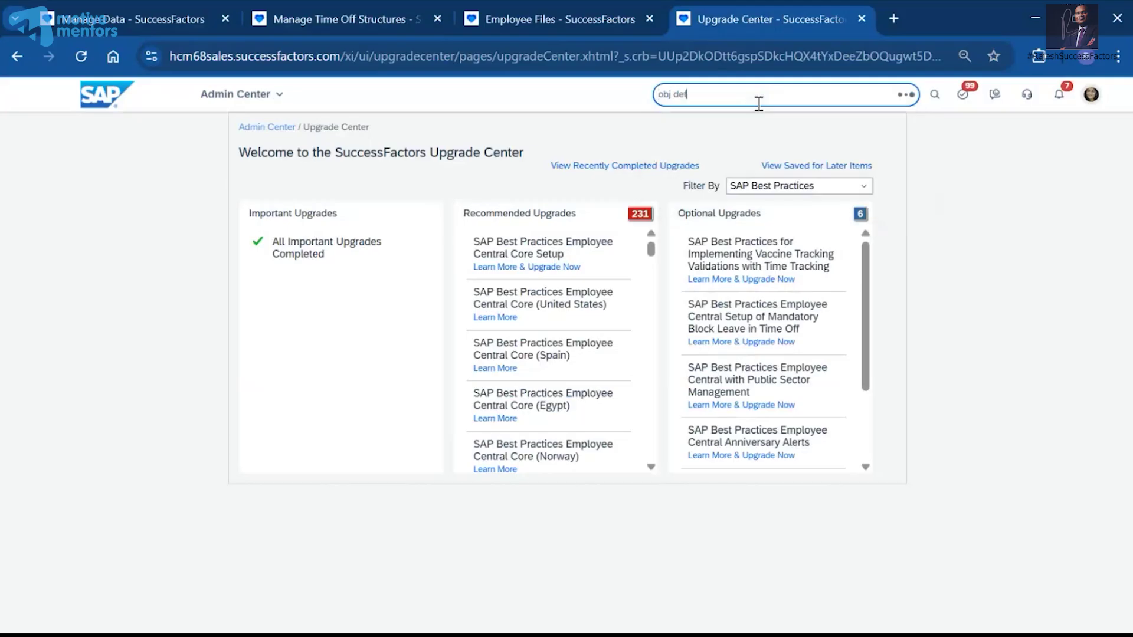
{"action": "left_click", "coordinate": [714, 118]}
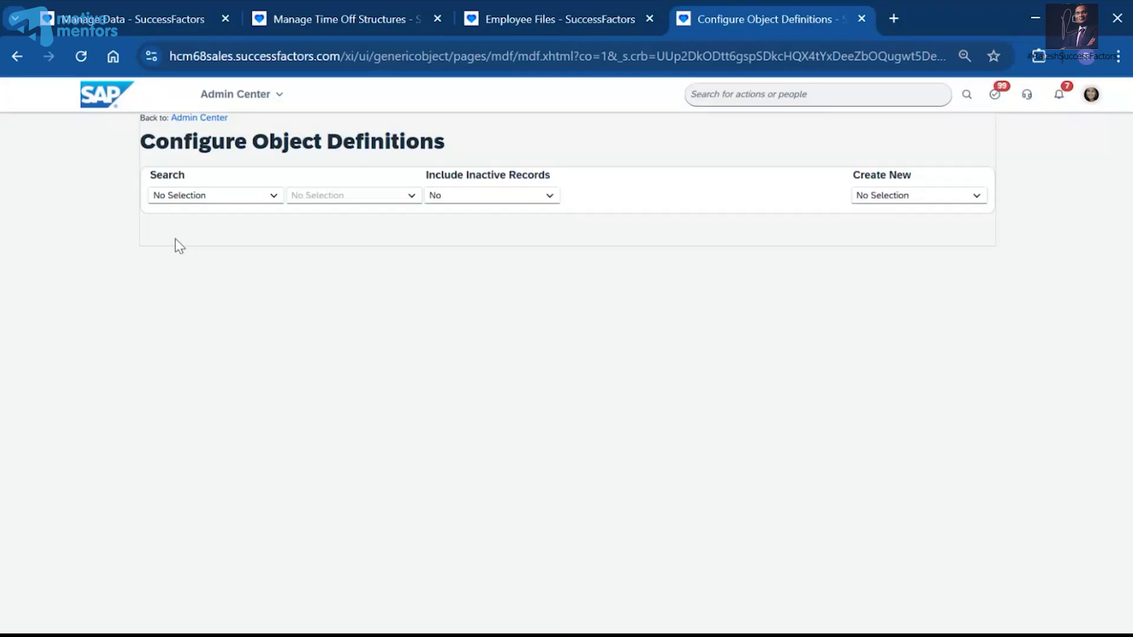
{"action": "left_click", "coordinate": [271, 196]}
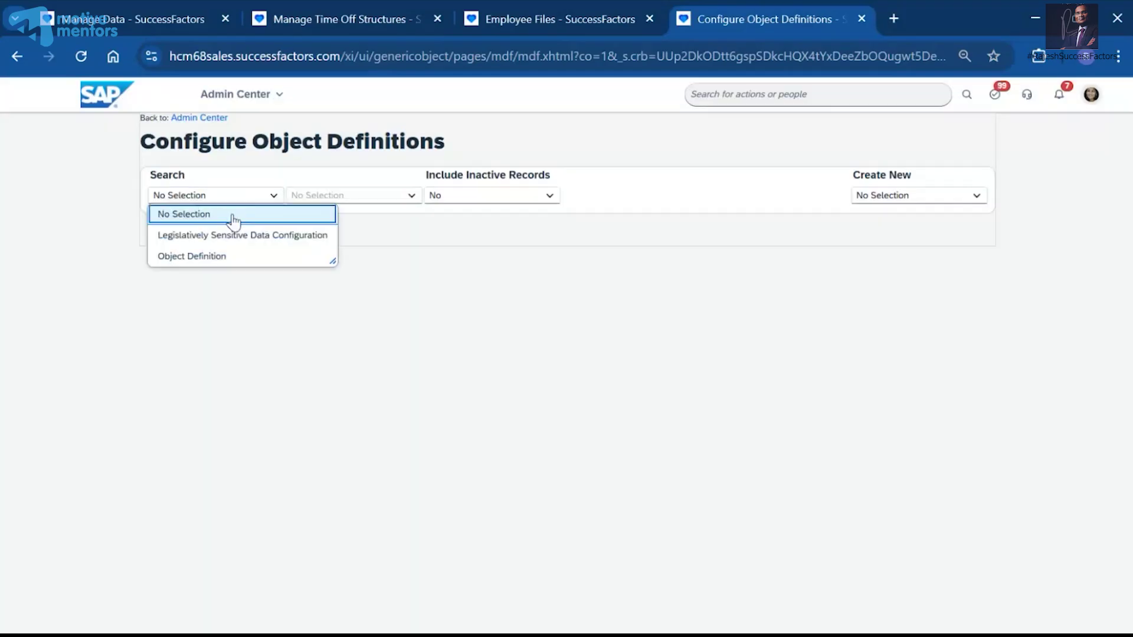
{"action": "left_click", "coordinate": [201, 258]}
Search the object definitions for "time", browse the matching time objects, and close the list without choosing one.
{"action": "left_click", "coordinate": [333, 194]}
{"action": "type", "text": "time"}
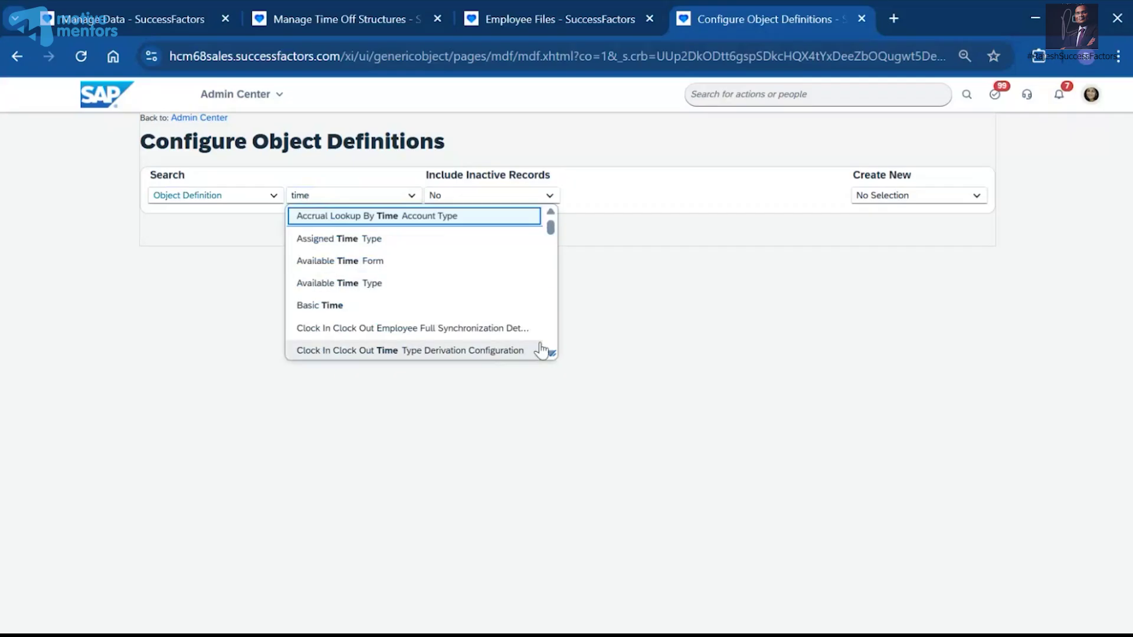
{"action": "left_click_drag", "start_coordinate": [550, 228], "coordinate": [554, 315]}
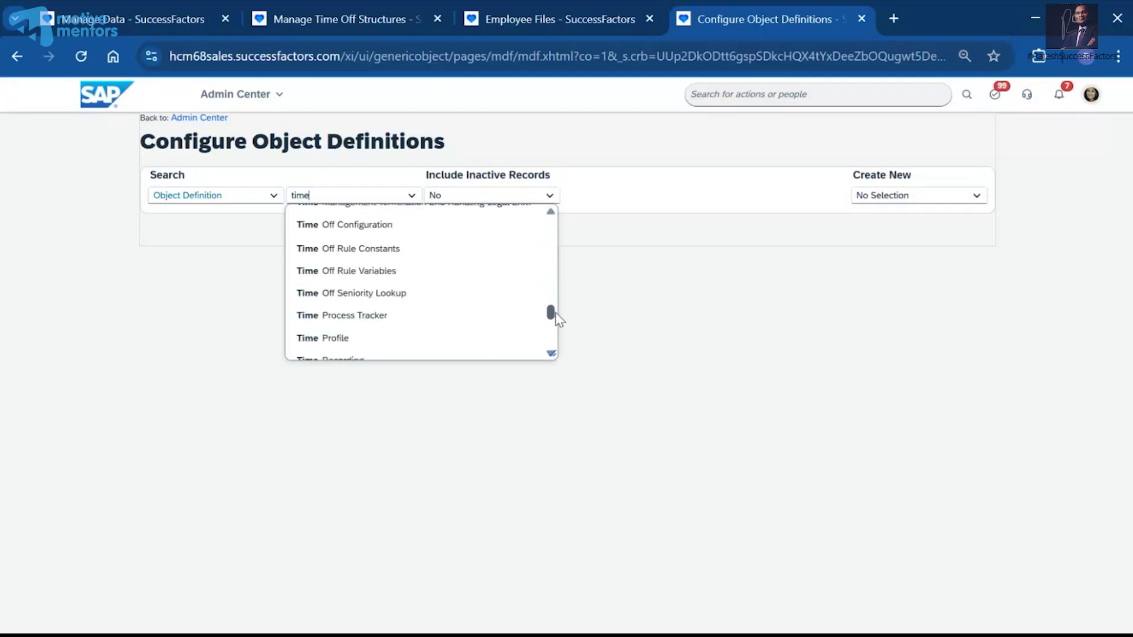
{"action": "left_click_drag", "start_coordinate": [556, 312], "coordinate": [554, 319]}
{"action": "left_click", "coordinate": [42, 334]}
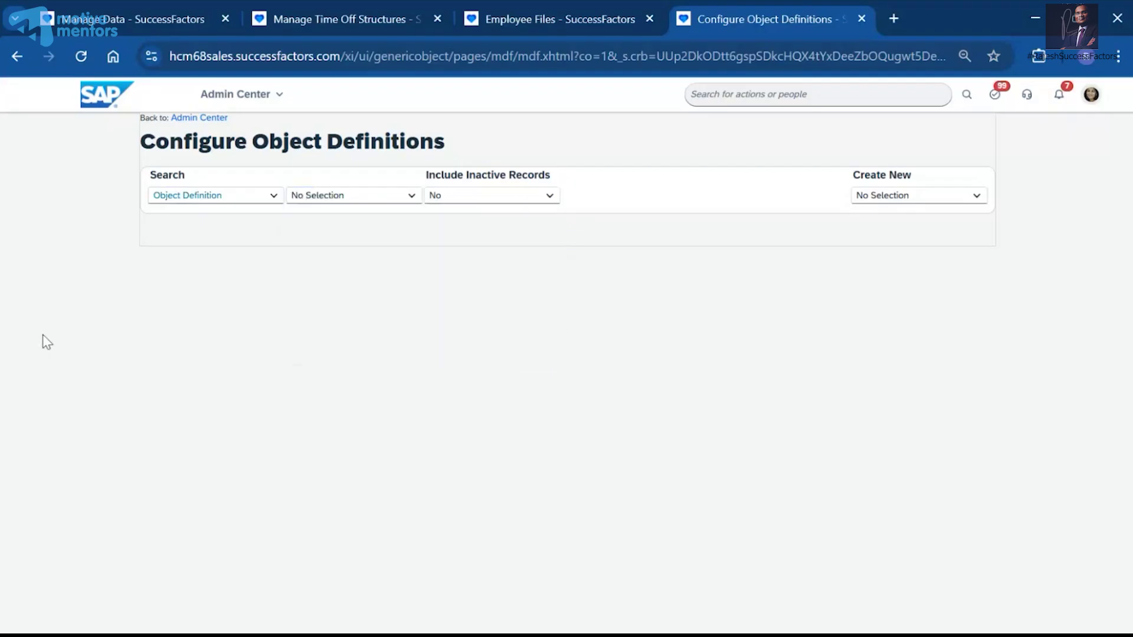
Search the object definitions for "time ty", open the Time Type definition, and review its fields, associations and security settings.
{"action": "left_click", "coordinate": [333, 201]}
{"action": "type", "text": "time"}
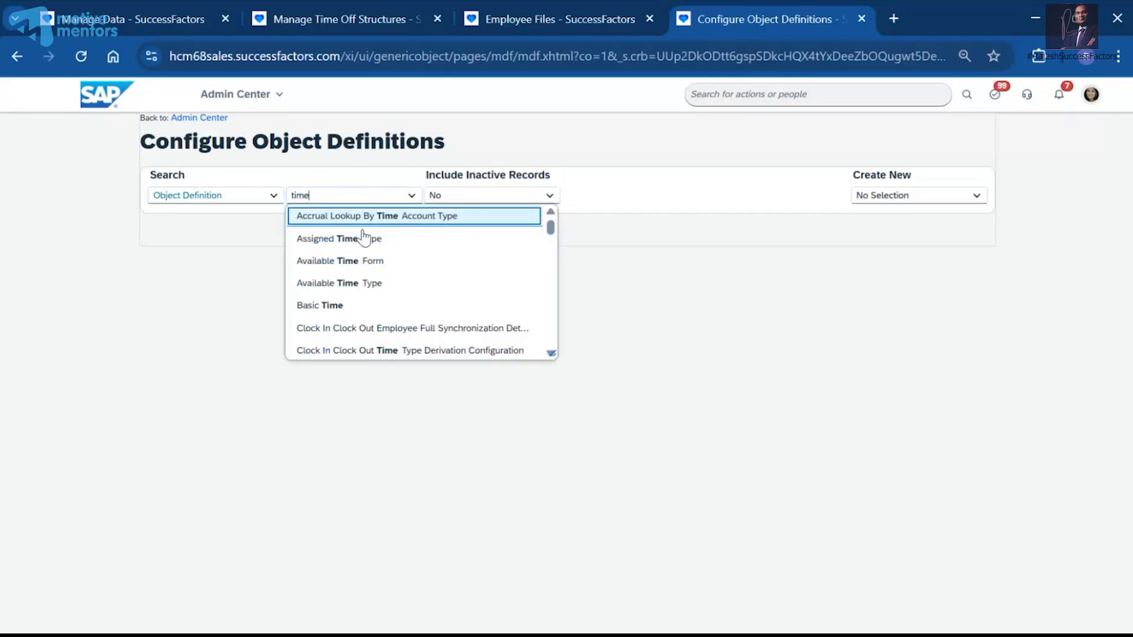
{"action": "type", "text": " ty"}
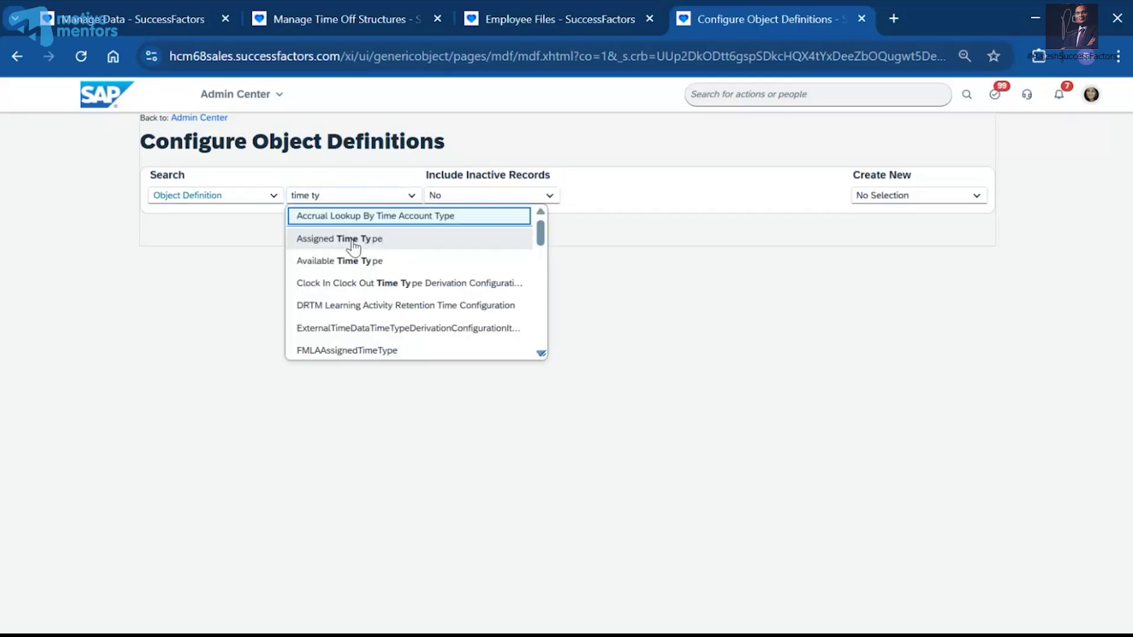
{"action": "scroll", "coordinate": [370, 265], "scroll_direction": "down", "scroll_amount": 3}
{"action": "scroll", "coordinate": [373, 270], "scroll_direction": "down", "scroll_amount": 2}
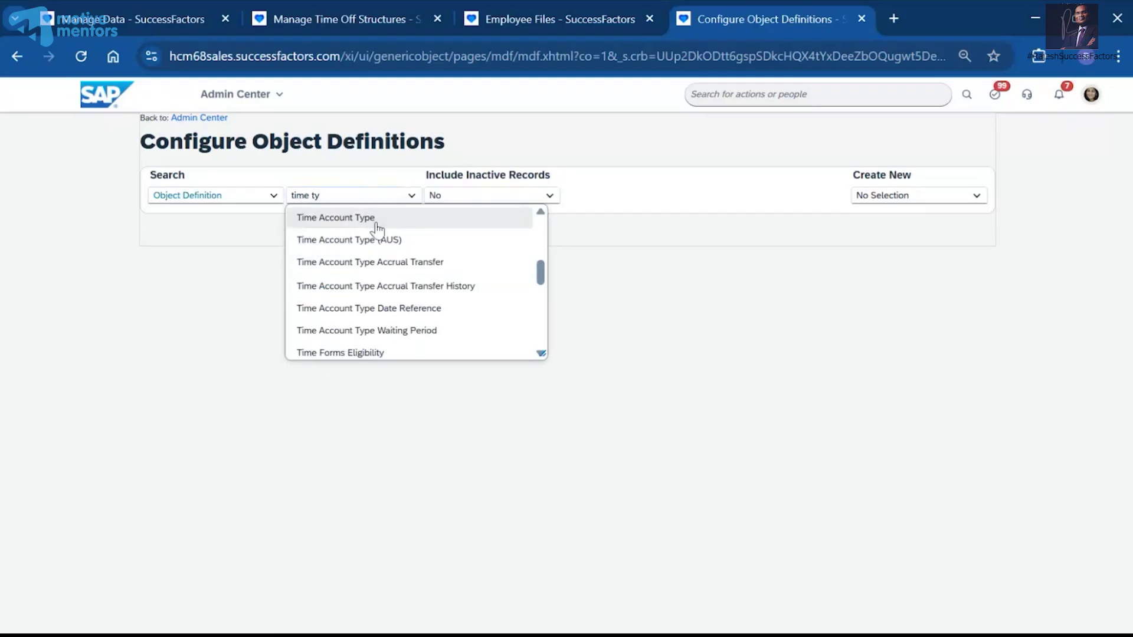
{"action": "scroll", "coordinate": [375, 259], "scroll_direction": "down", "scroll_amount": 3}
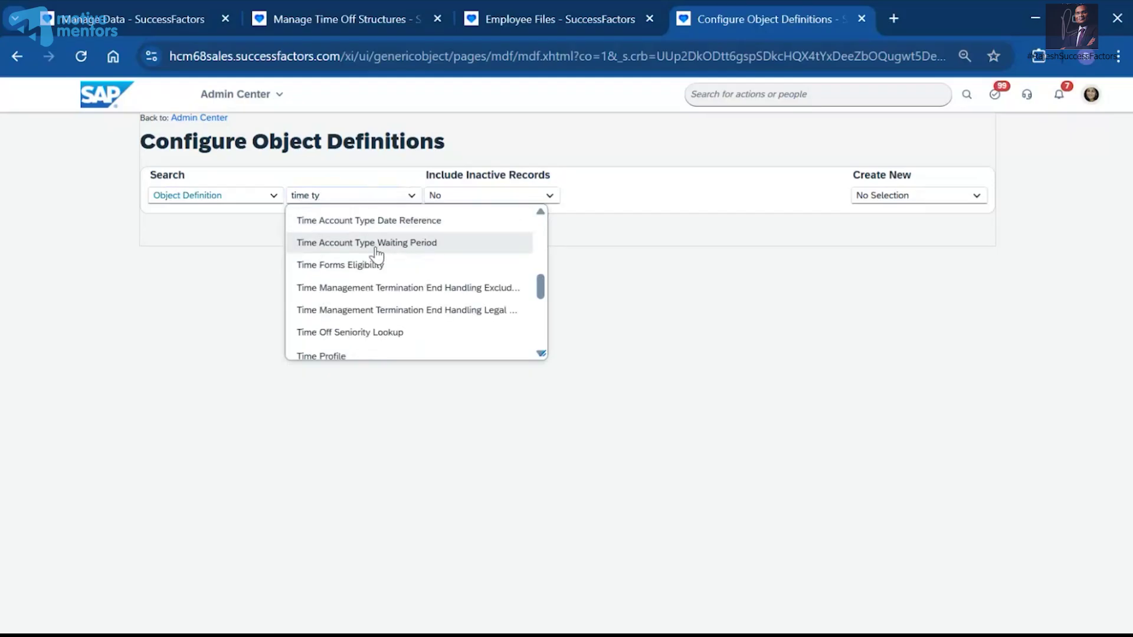
{"action": "scroll", "coordinate": [374, 273], "scroll_direction": "down", "scroll_amount": 2}
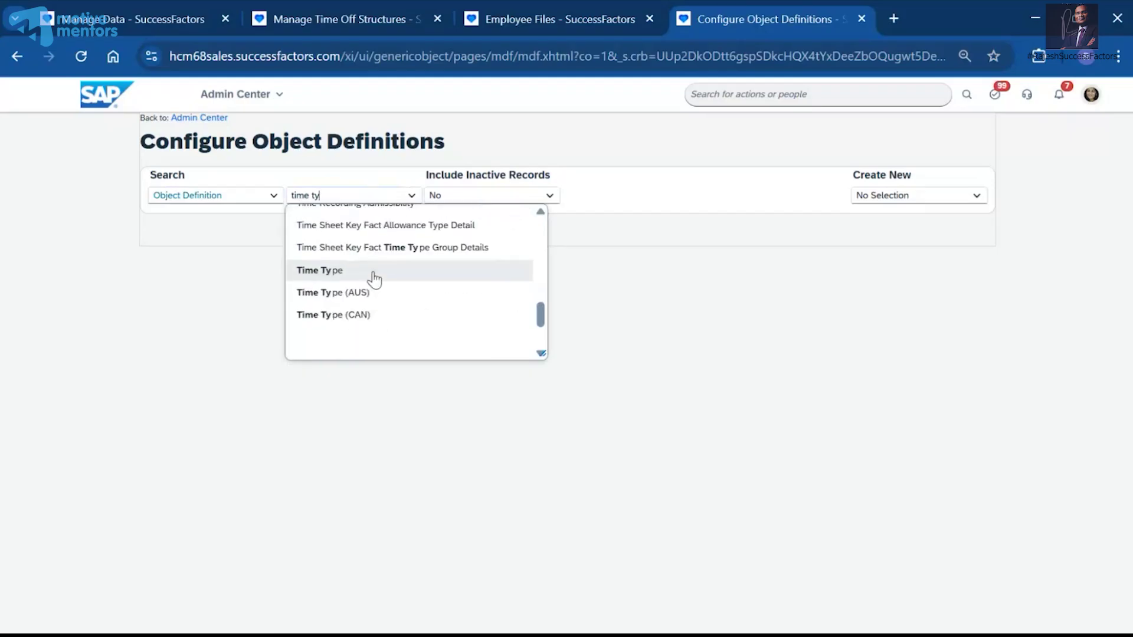
{"action": "left_click", "coordinate": [353, 273]}
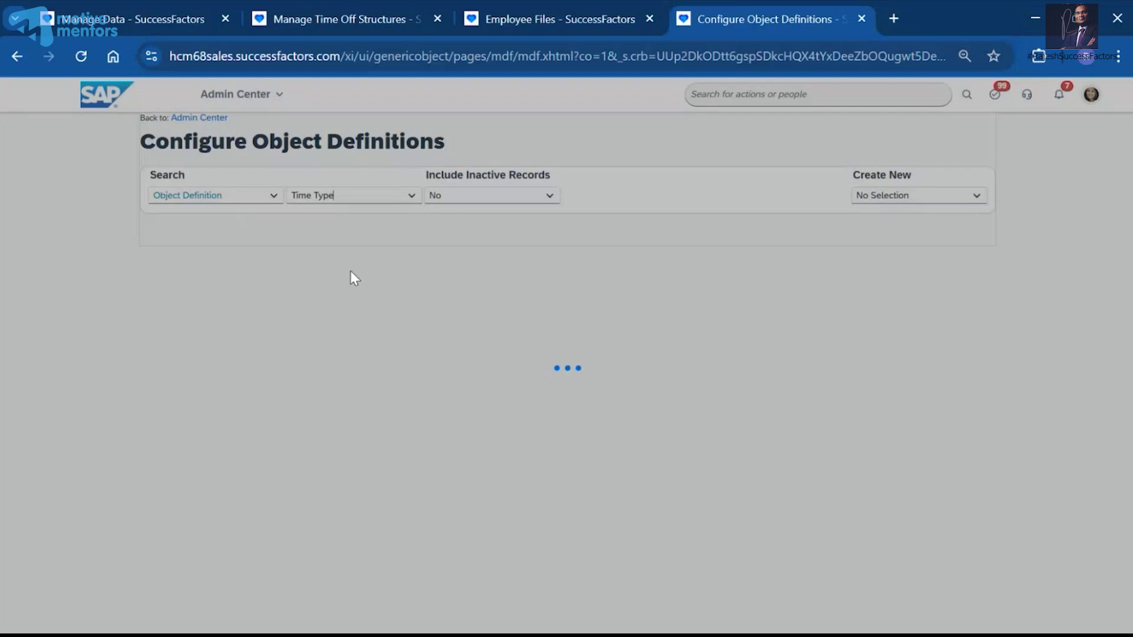
{"action": "scroll", "coordinate": [392, 351], "scroll_direction": "down", "scroll_amount": 1}
{"action": "scroll", "coordinate": [392, 351], "scroll_direction": "down", "scroll_amount": 15}
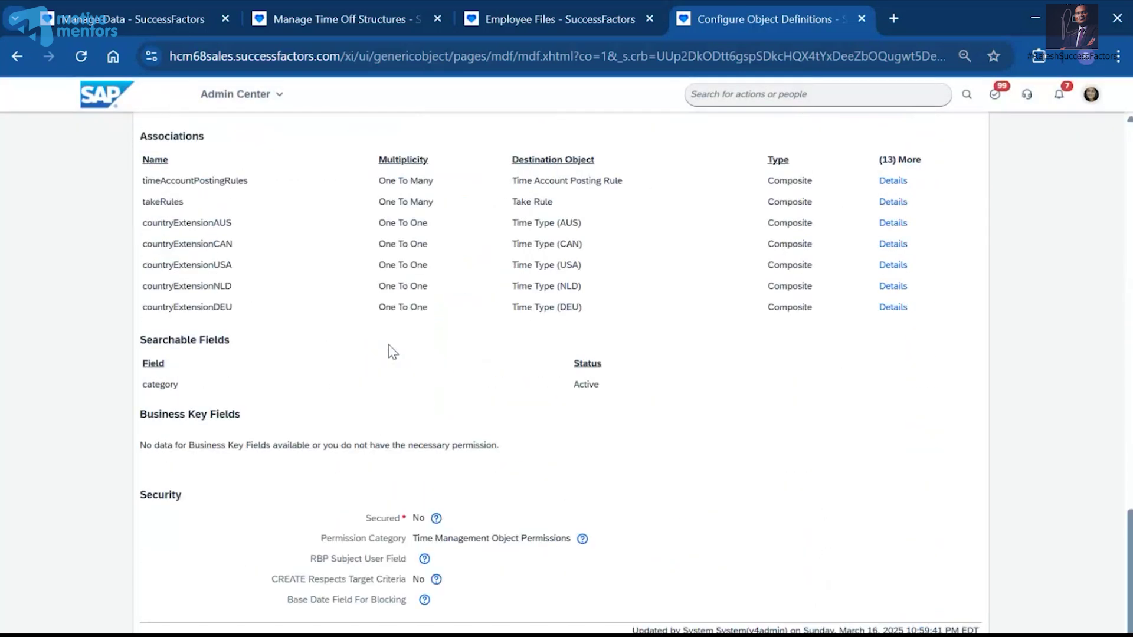
{"action": "scroll", "coordinate": [307, 387], "scroll_direction": "up", "scroll_amount": 2}
{"action": "scroll", "coordinate": [306, 387], "scroll_direction": "up", "scroll_amount": 15}
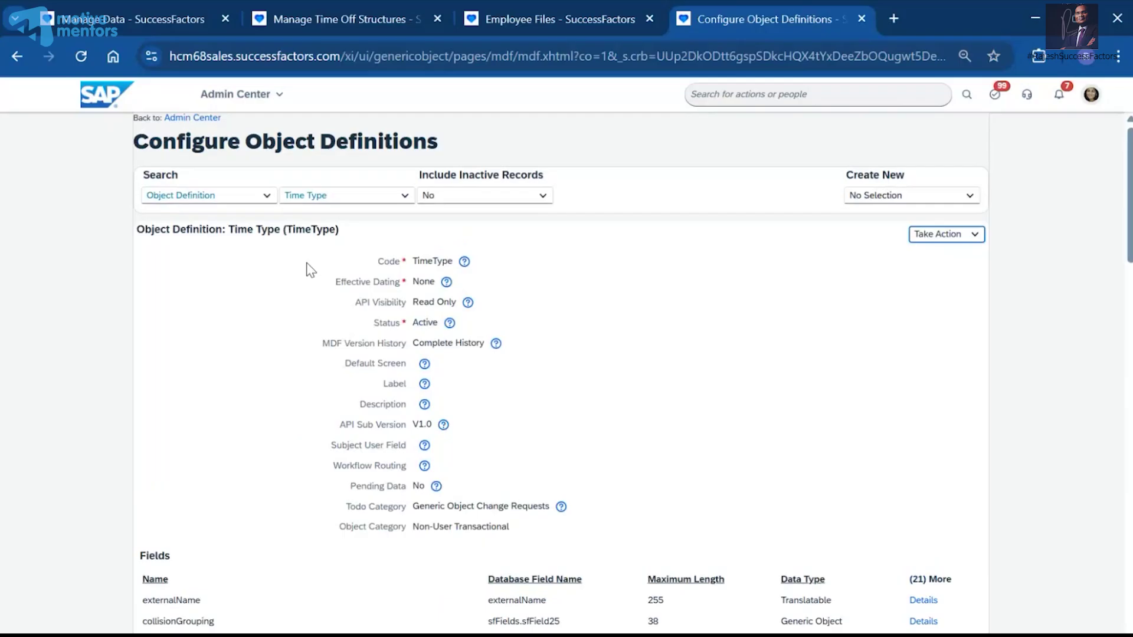
Duplicate the Configure Object Definitions browser tab and open Manage Data in the copy by searching "manage data".
{"action": "right_click", "coordinate": [789, 3]}
{"action": "left_click", "coordinate": [821, 169]}
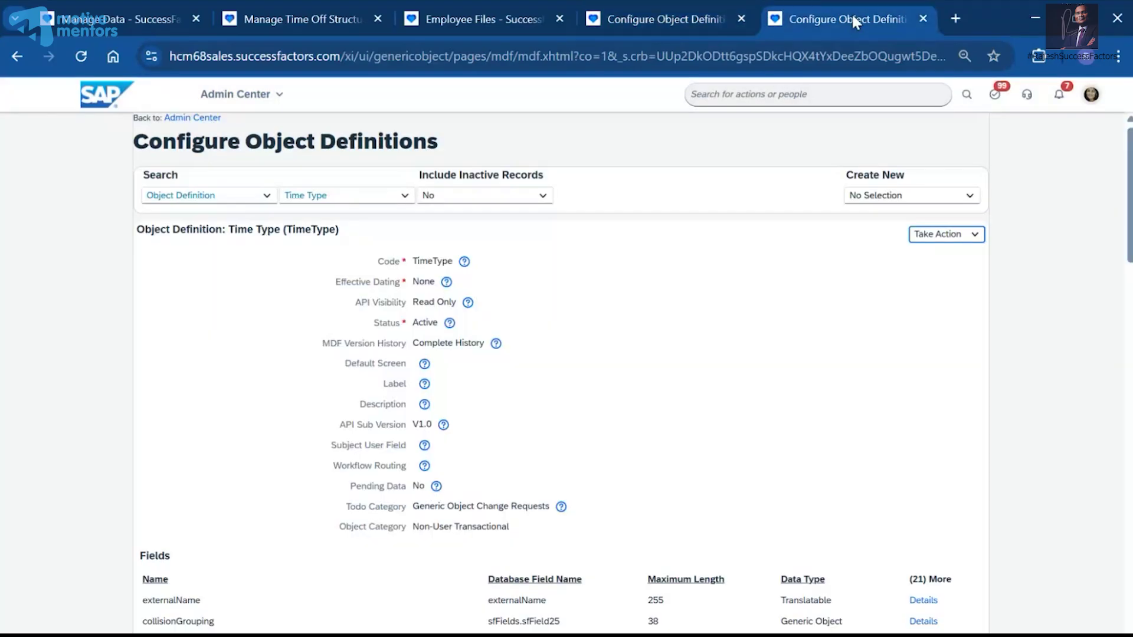
{"action": "left_click", "coordinate": [801, 94]}
{"action": "type", "text": "m"}
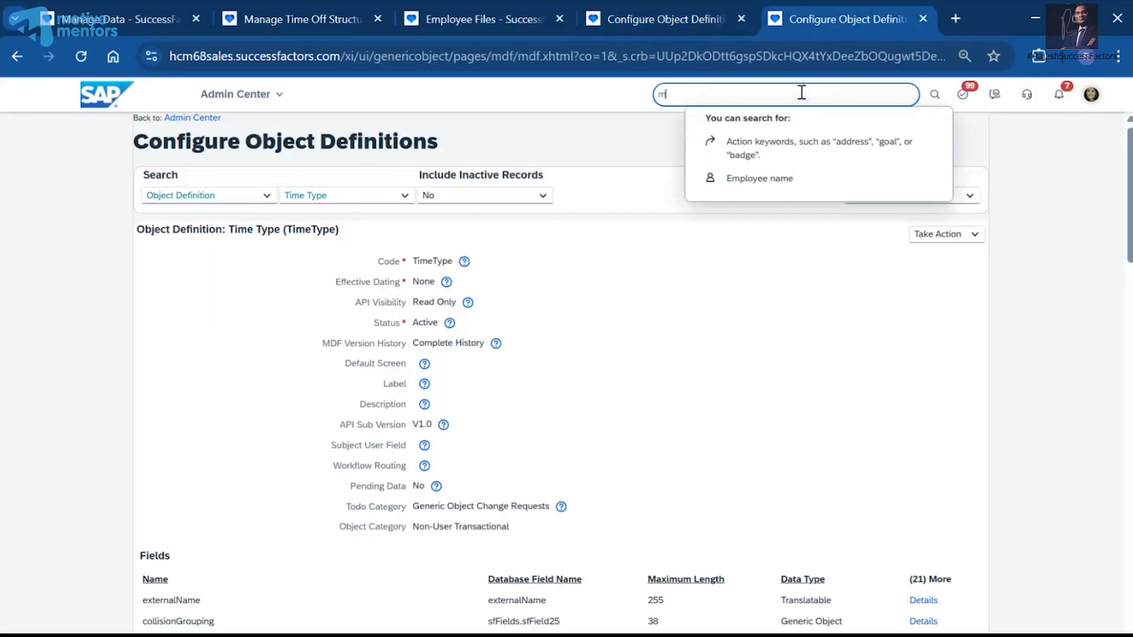
{"action": "type", "text": "aan"}
{"action": "key", "text": "BackSpace"}
{"action": "key", "text": "BackSpace"}
{"action": "type", "text": "nage data"}
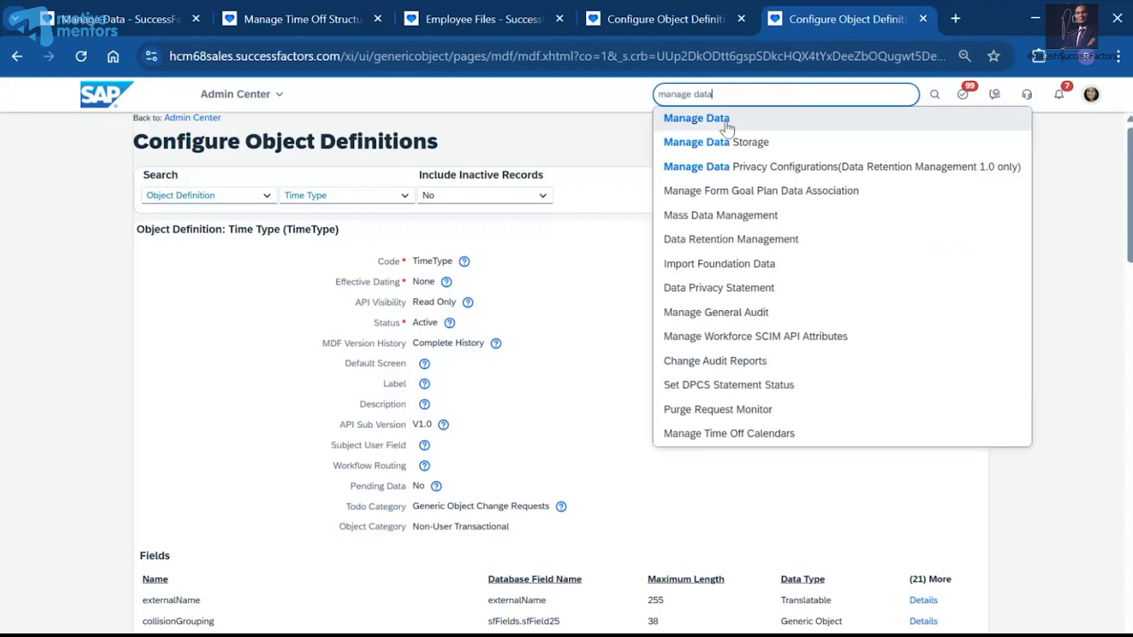
{"action": "left_click", "coordinate": [727, 119]}
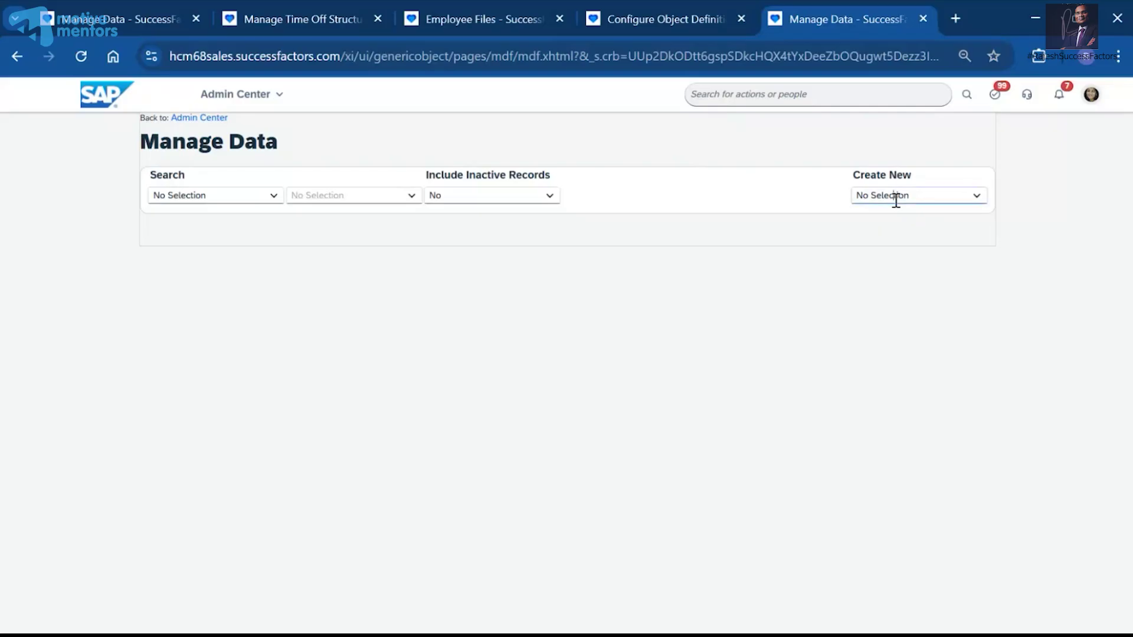
Start a new Time Type record in Manage Data and look through its form down to the Take Rules section.
{"action": "left_click", "coordinate": [896, 197]}
{"action": "type", "text": "time ty"}
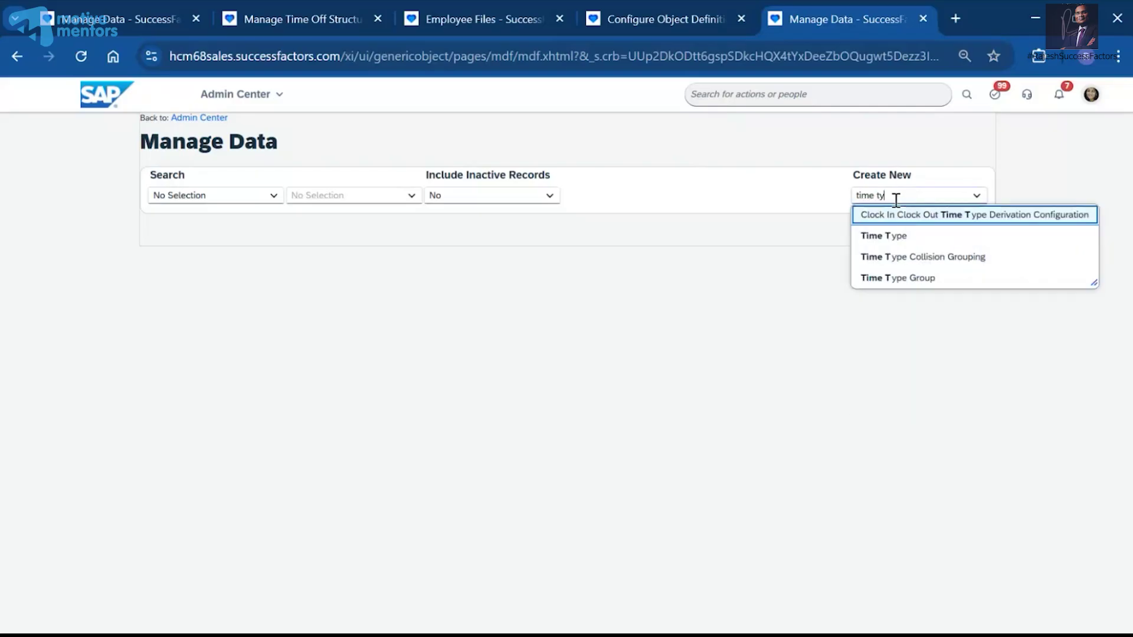
{"action": "left_click", "coordinate": [885, 237]}
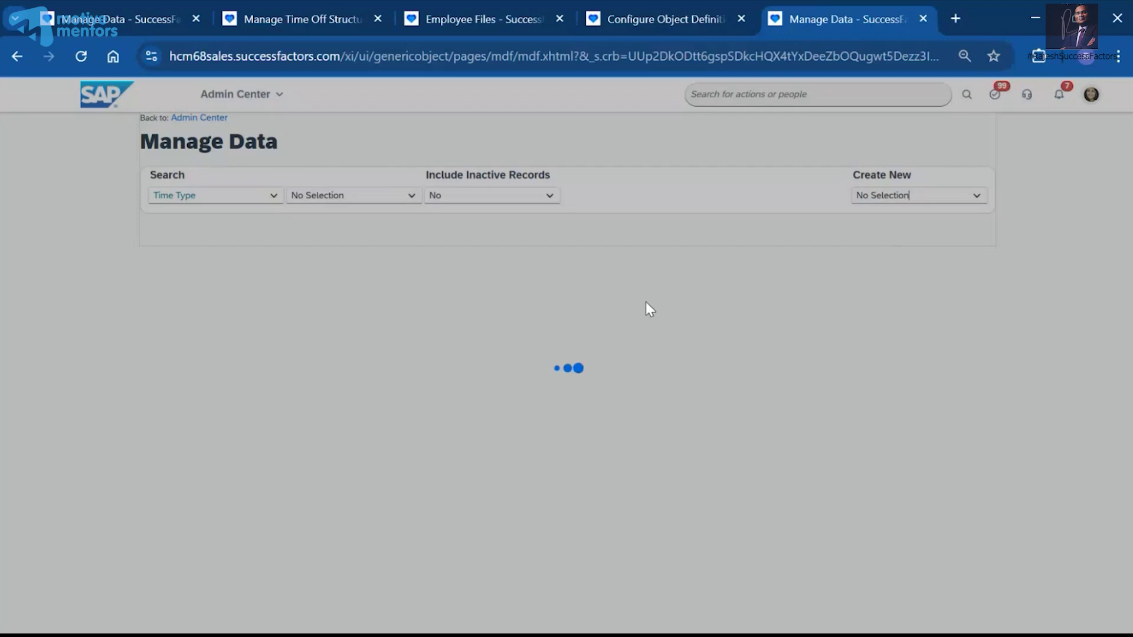
{"action": "scroll", "coordinate": [645, 302], "scroll_direction": "down", "scroll_amount": 10}
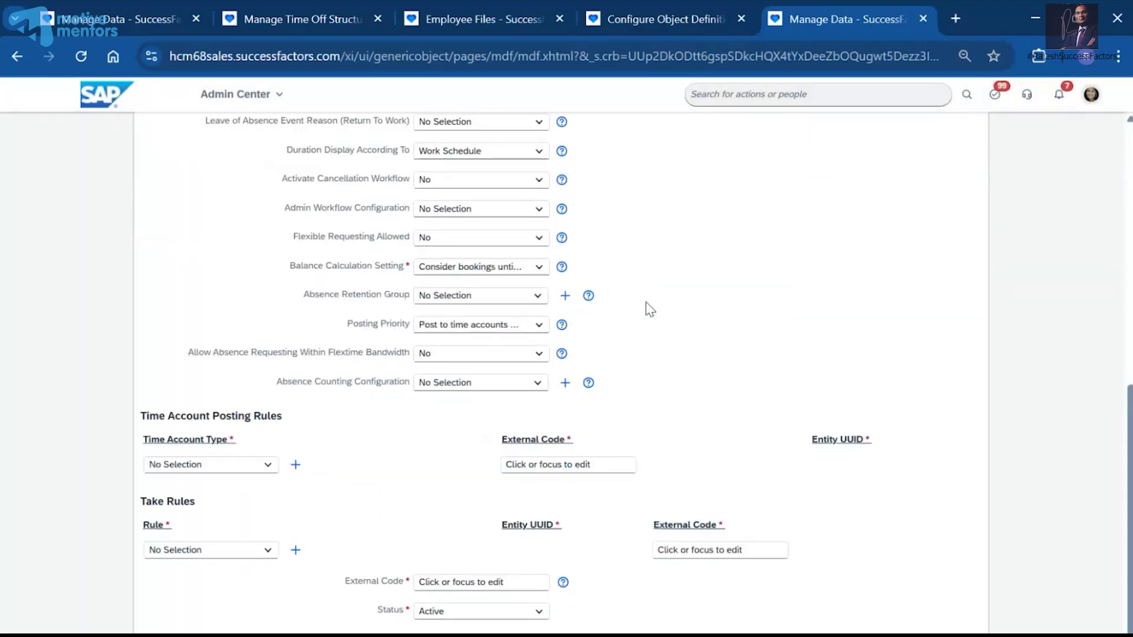
{"action": "scroll", "coordinate": [649, 308], "scroll_direction": "up", "scroll_amount": 8}
{"action": "scroll", "coordinate": [649, 308], "scroll_direction": "up", "scroll_amount": 2}
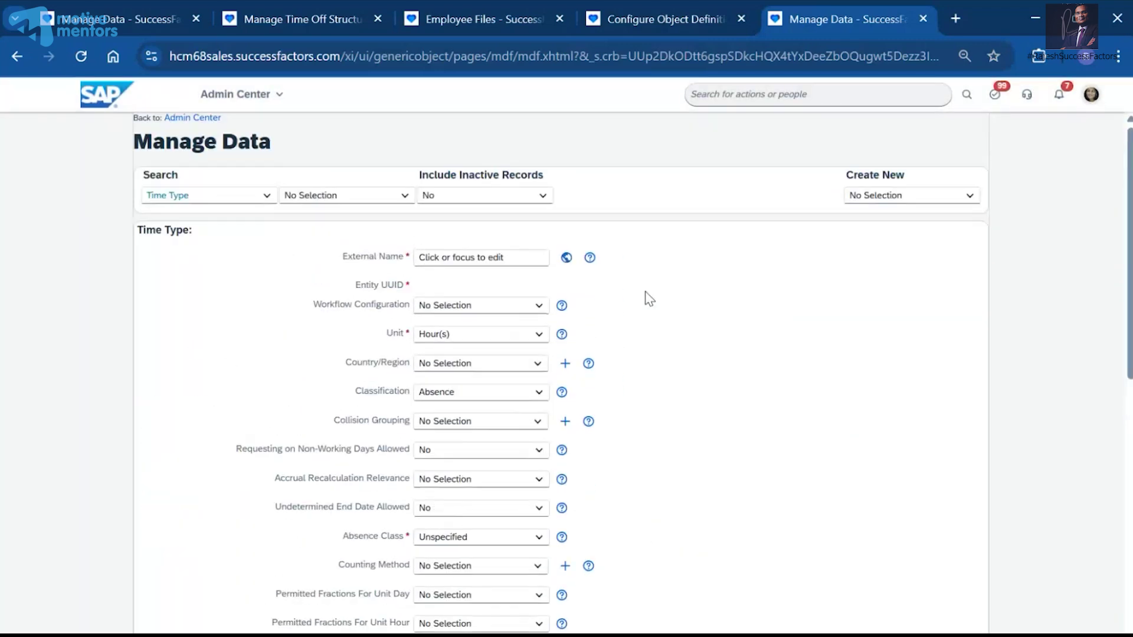
Compare the field list of the Time Type object definition with the fields on the Manage Data form.
{"action": "left_click", "coordinate": [663, 20]}
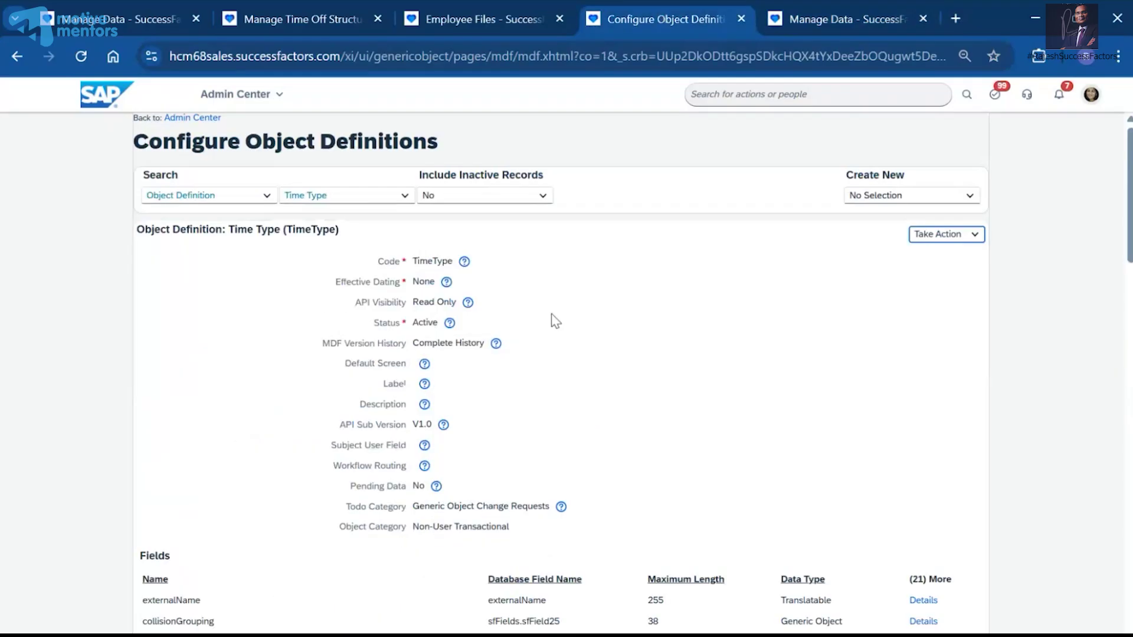
{"action": "scroll", "coordinate": [454, 455], "scroll_direction": "down", "scroll_amount": 15}
{"action": "scroll", "coordinate": [435, 456], "scroll_direction": "down", "scroll_amount": 8}
{"action": "scroll", "coordinate": [434, 451], "scroll_direction": "up", "scroll_amount": 15}
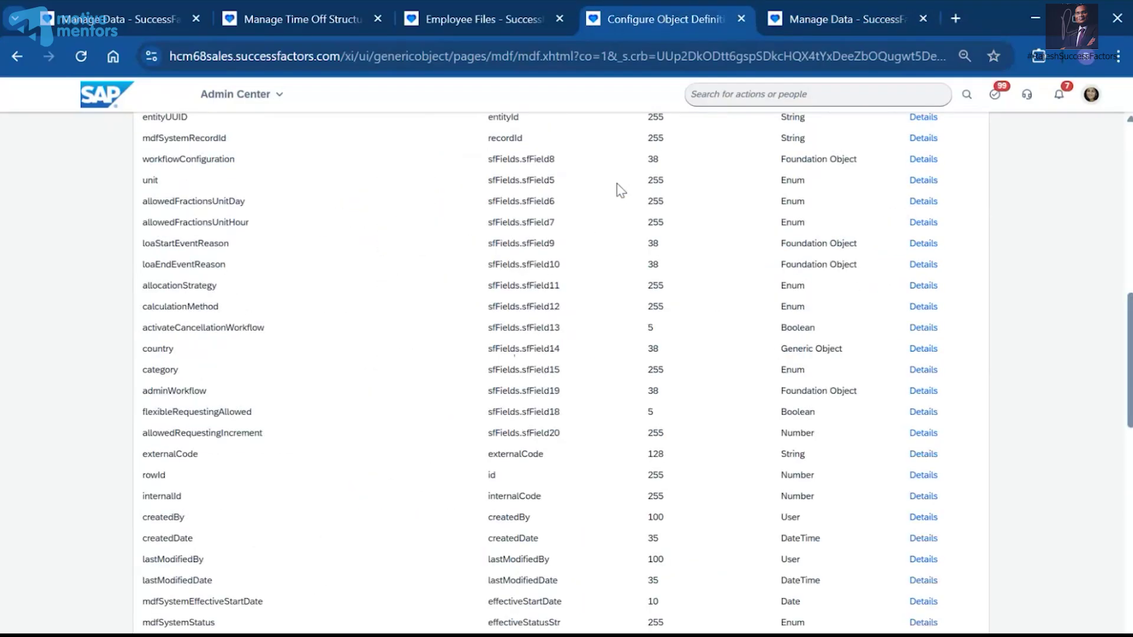
{"action": "left_click", "coordinate": [856, 22]}
{"action": "scroll", "coordinate": [568, 274], "scroll_direction": "down", "scroll_amount": 10}
{"action": "scroll", "coordinate": [571, 305], "scroll_direction": "up", "scroll_amount": 10}
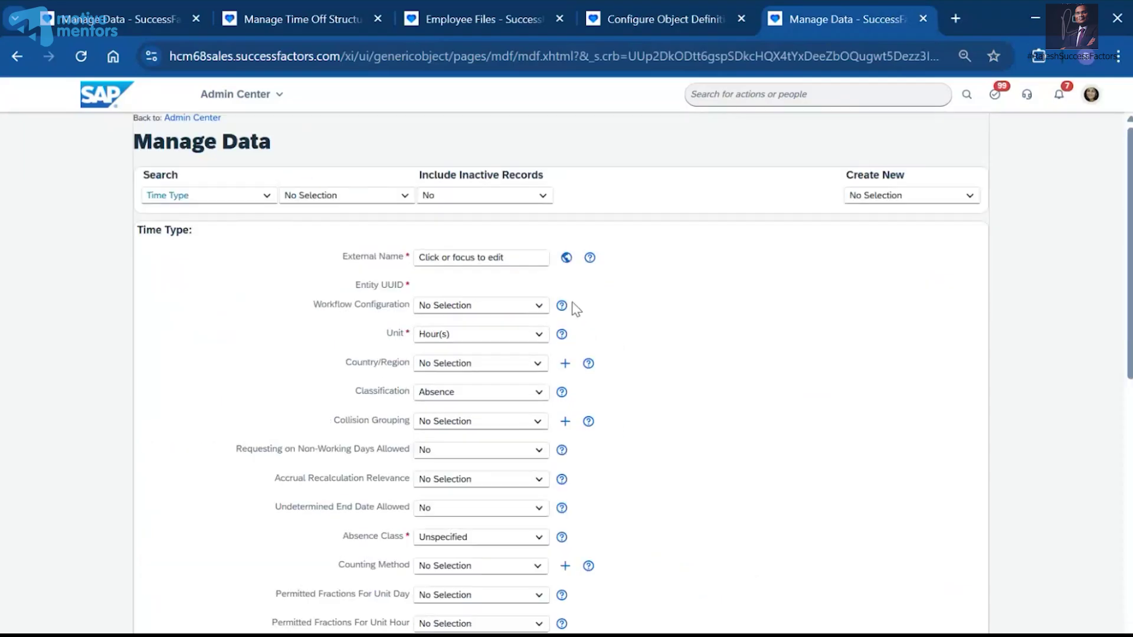
Duplicate the Manage Data browser tab, highlight the original page's heading, and open Manage Time Off Structures in the copy by searching "time off".
{"action": "right_click", "coordinate": [851, 9]}
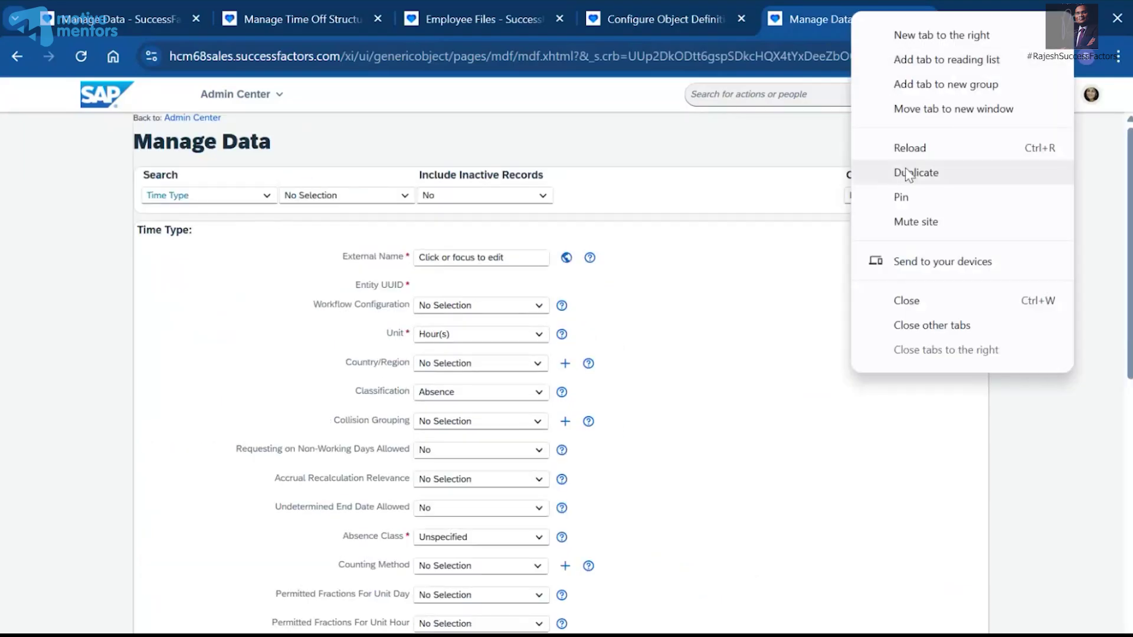
{"action": "left_click", "coordinate": [906, 173]}
{"action": "left_click", "coordinate": [722, 18]}
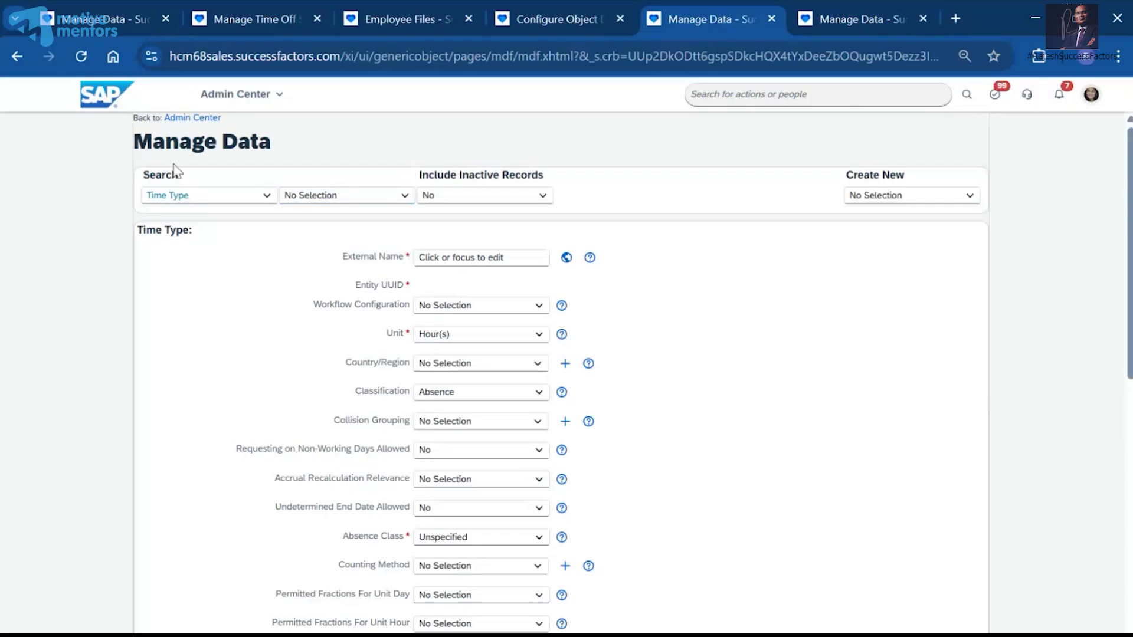
{"action": "left_click_drag", "start_coordinate": [137, 141], "coordinate": [272, 141]}
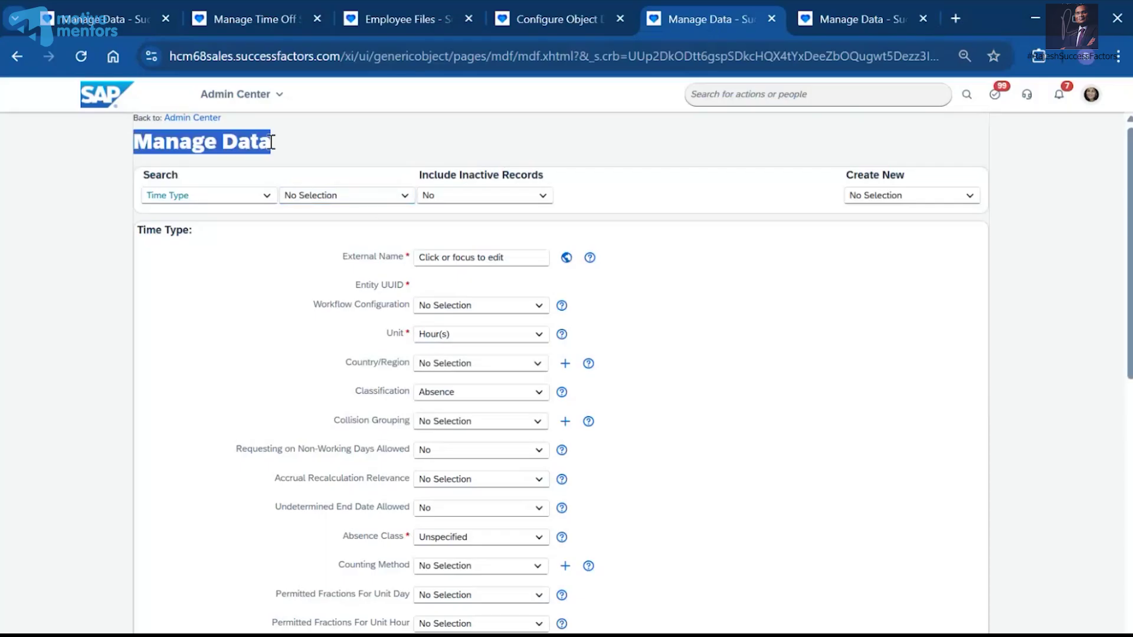
{"action": "left_click", "coordinate": [842, 16]}
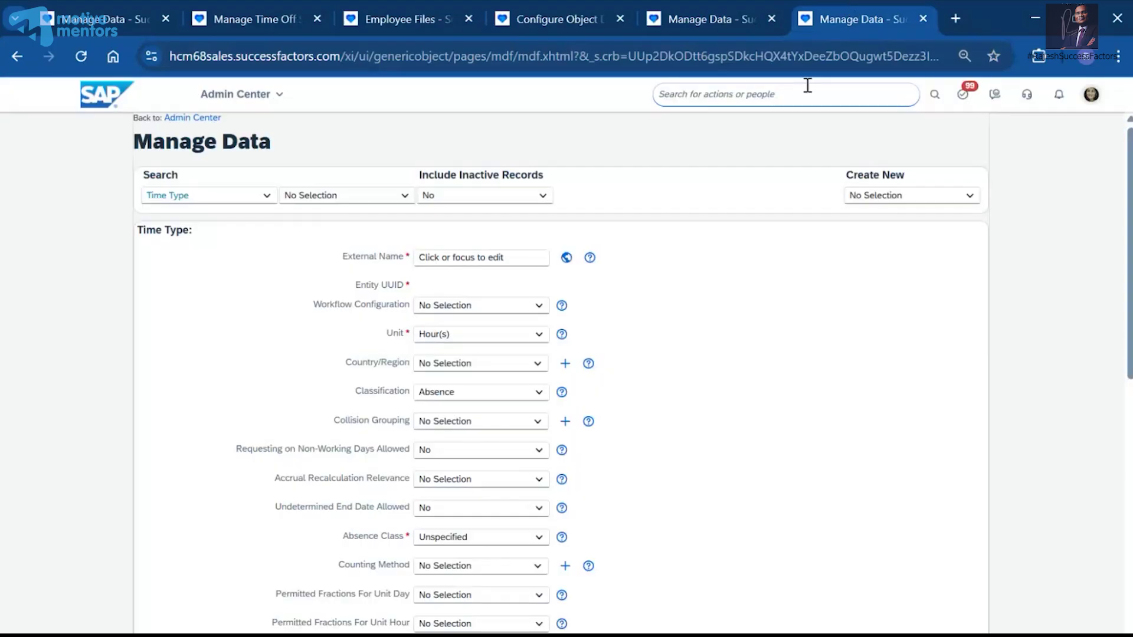
{"action": "left_click", "coordinate": [799, 97]}
{"action": "type", "text": "time off"}
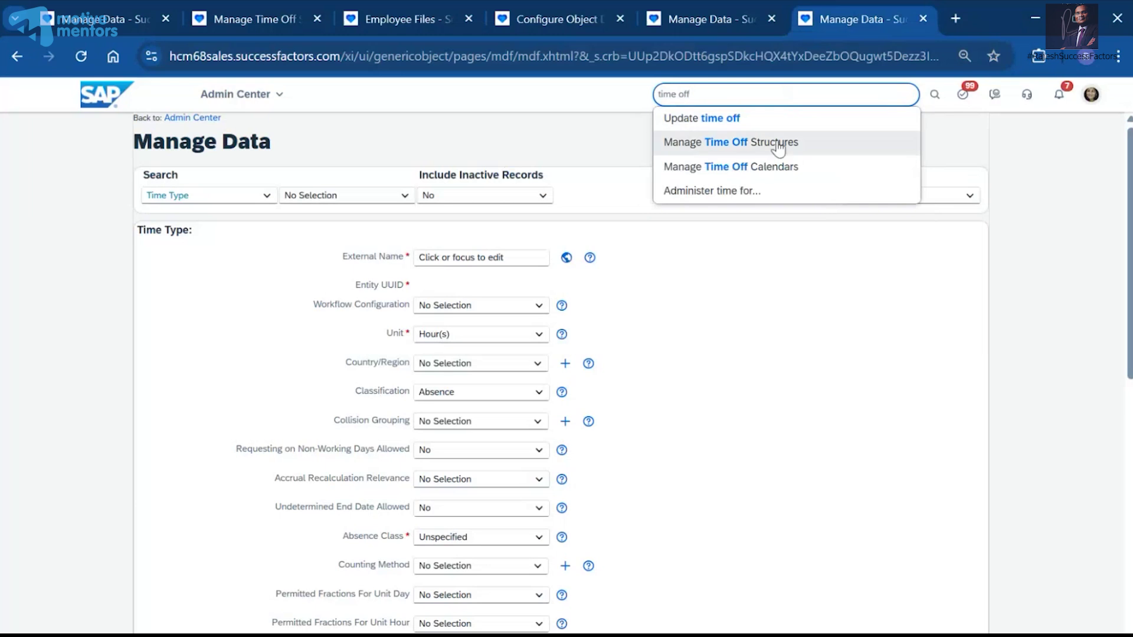
{"action": "left_click", "coordinate": [717, 144]}
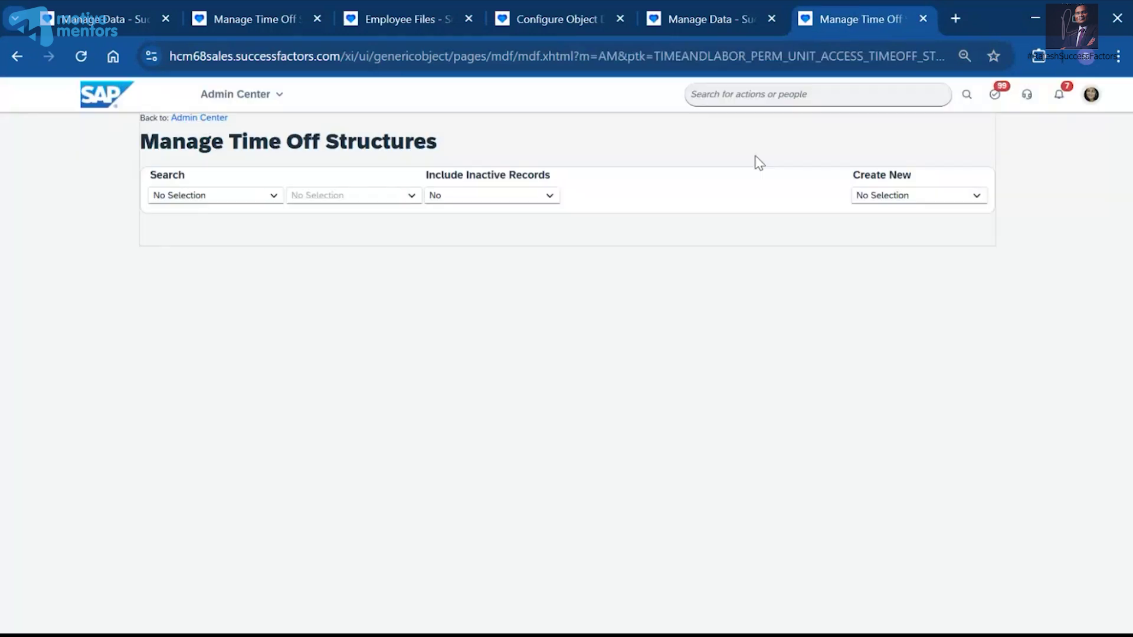
Compare the page with Manage Data, highlight the Manage Time Off Structures heading, and start a new Time Type record there.
{"action": "left_click", "coordinate": [710, 19]}
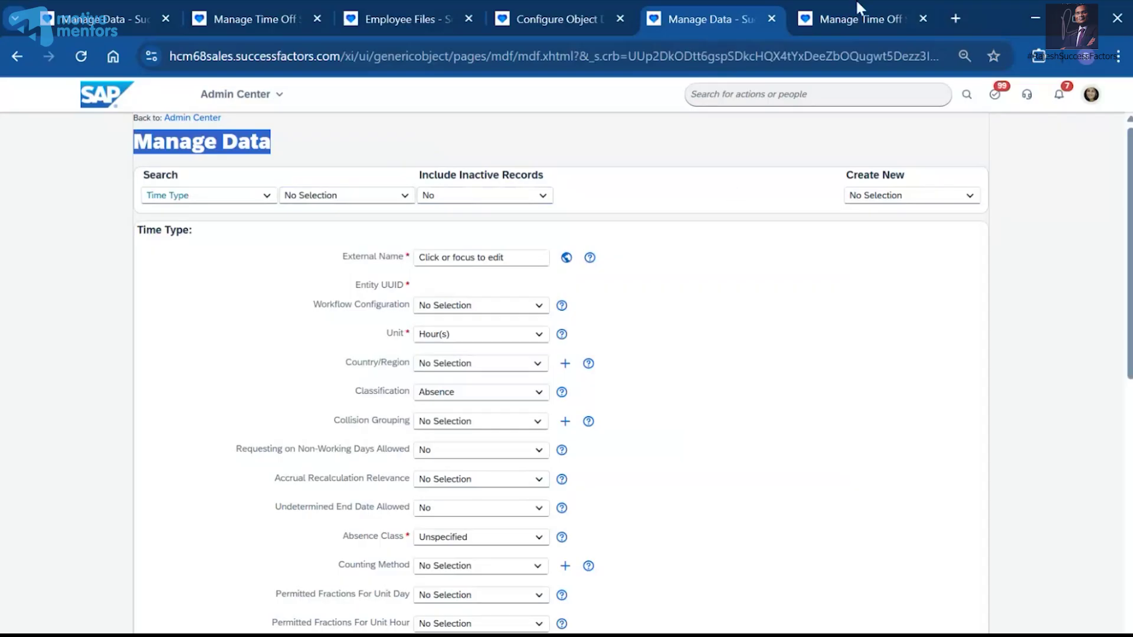
{"action": "left_click", "coordinate": [859, 19]}
{"action": "left_click_drag", "start_coordinate": [158, 142], "coordinate": [437, 142]}
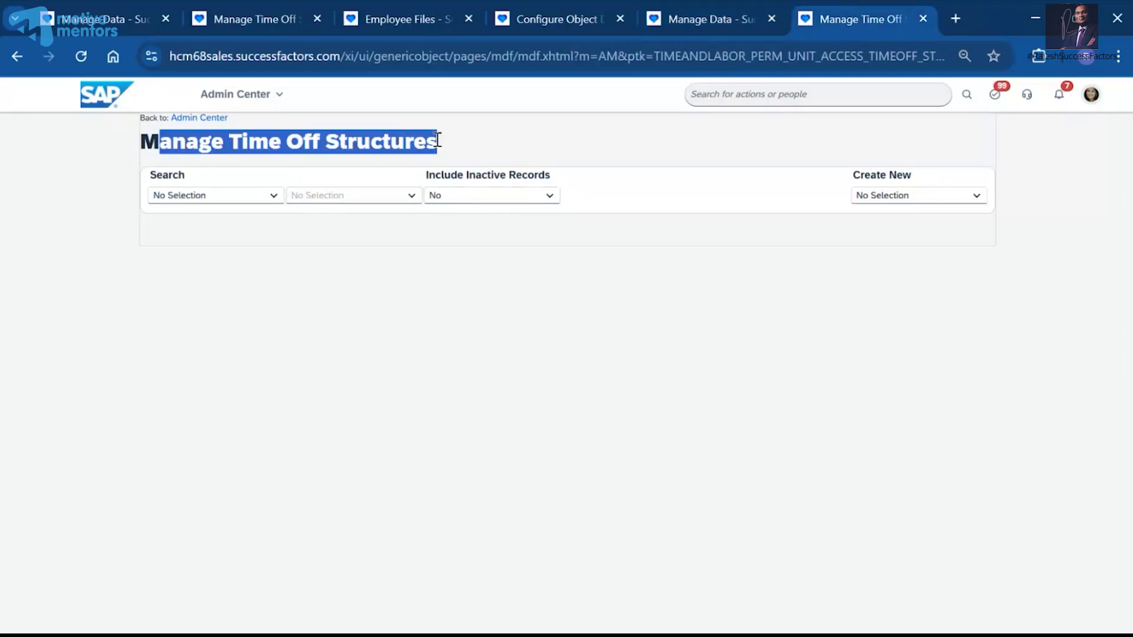
{"action": "left_click", "coordinate": [940, 195]}
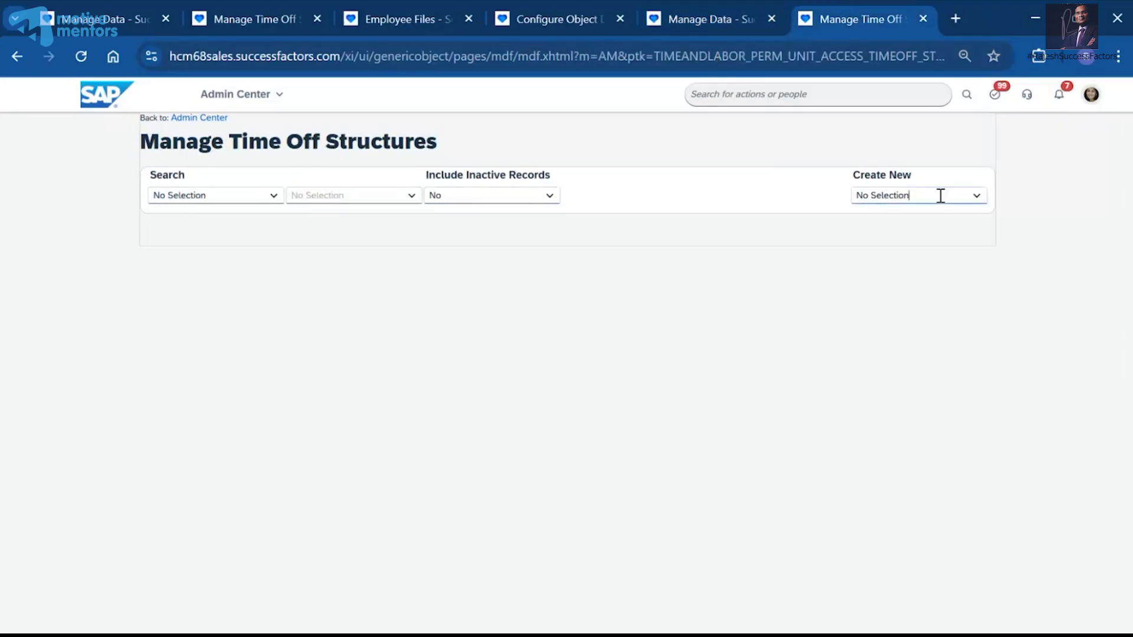
{"action": "type", "text": "time"}
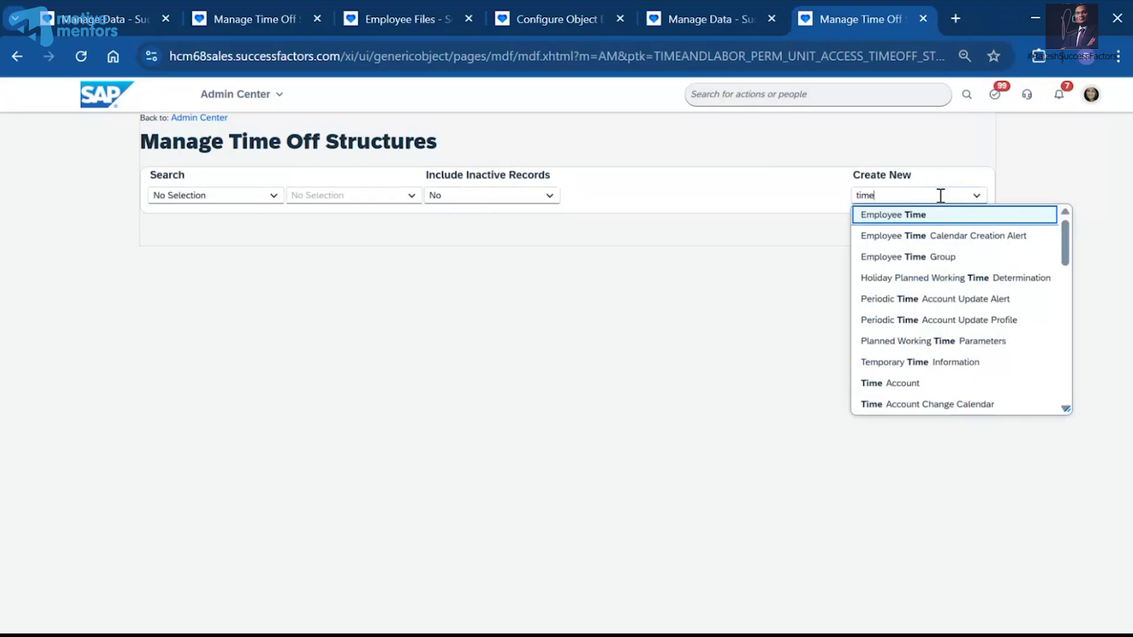
{"action": "type", "text": " typ"}
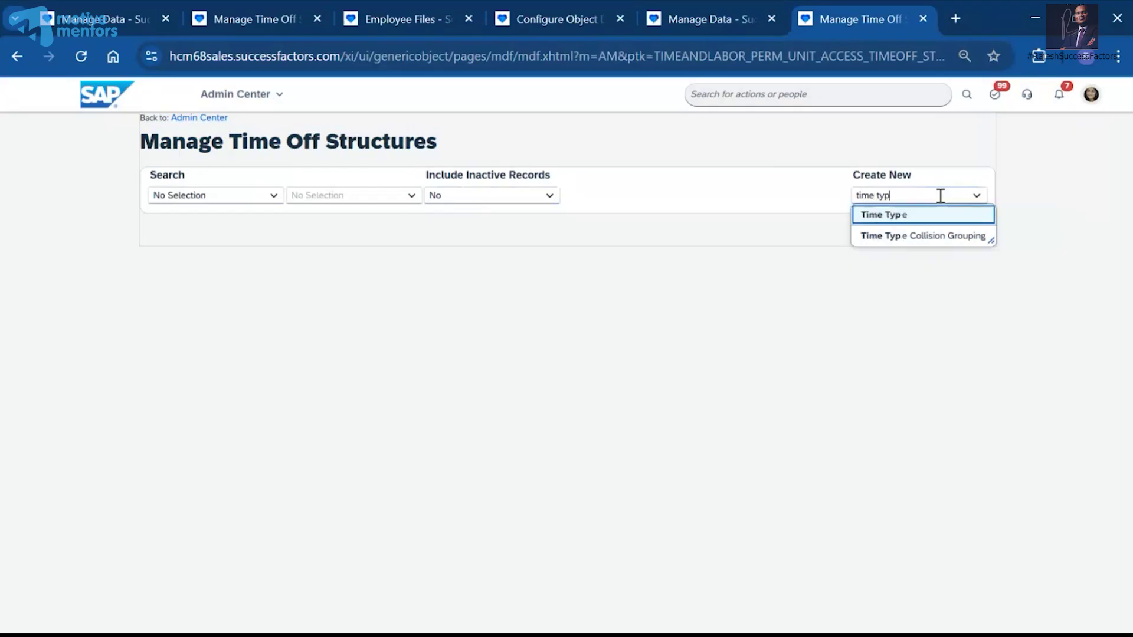
{"action": "left_click", "coordinate": [922, 214]}
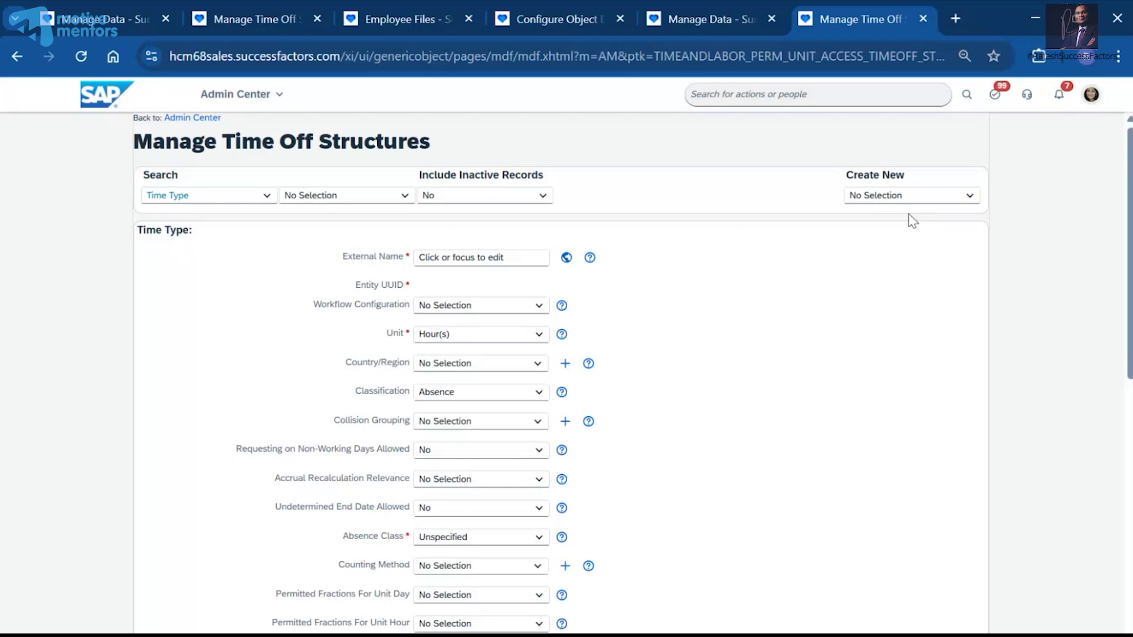
Compare the Time Type forms in Manage Data and Manage Time Off Structures, and close the Manage Data browser tab beside it.
{"action": "left_click", "coordinate": [711, 20]}
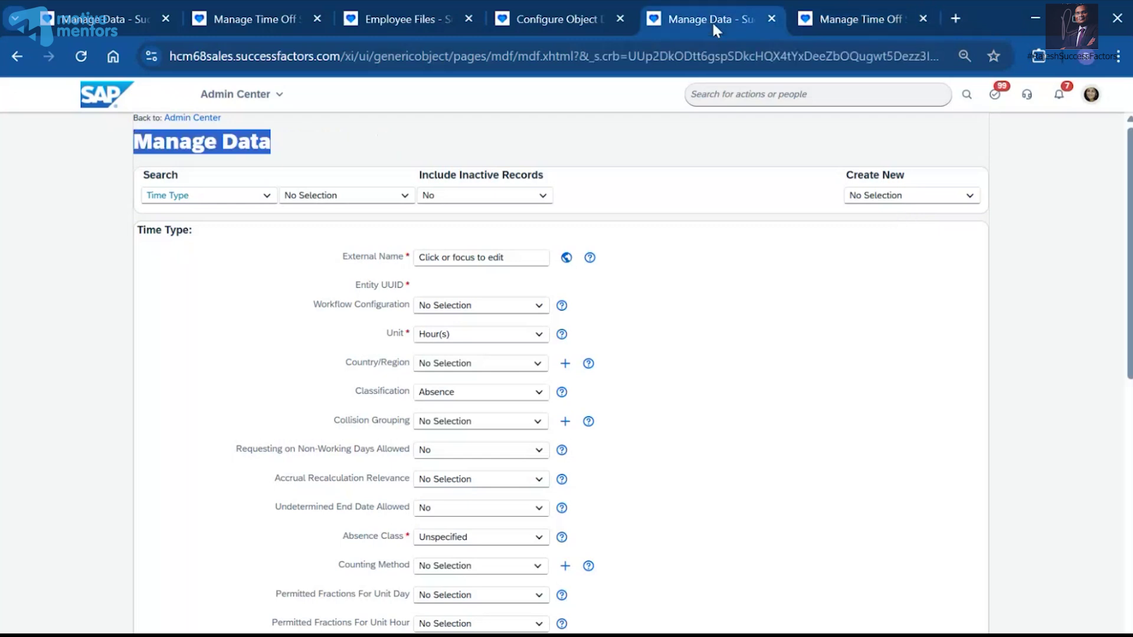
{"action": "left_click", "coordinate": [883, 11]}
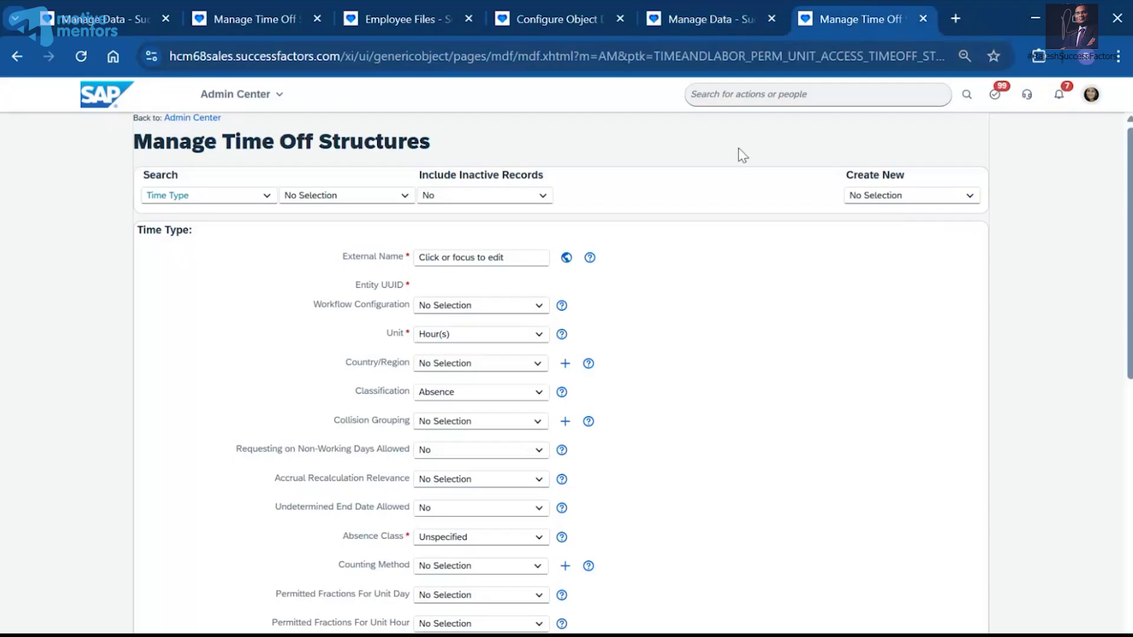
{"action": "left_click", "coordinate": [727, 13]}
{"action": "left_click", "coordinate": [771, 19]}
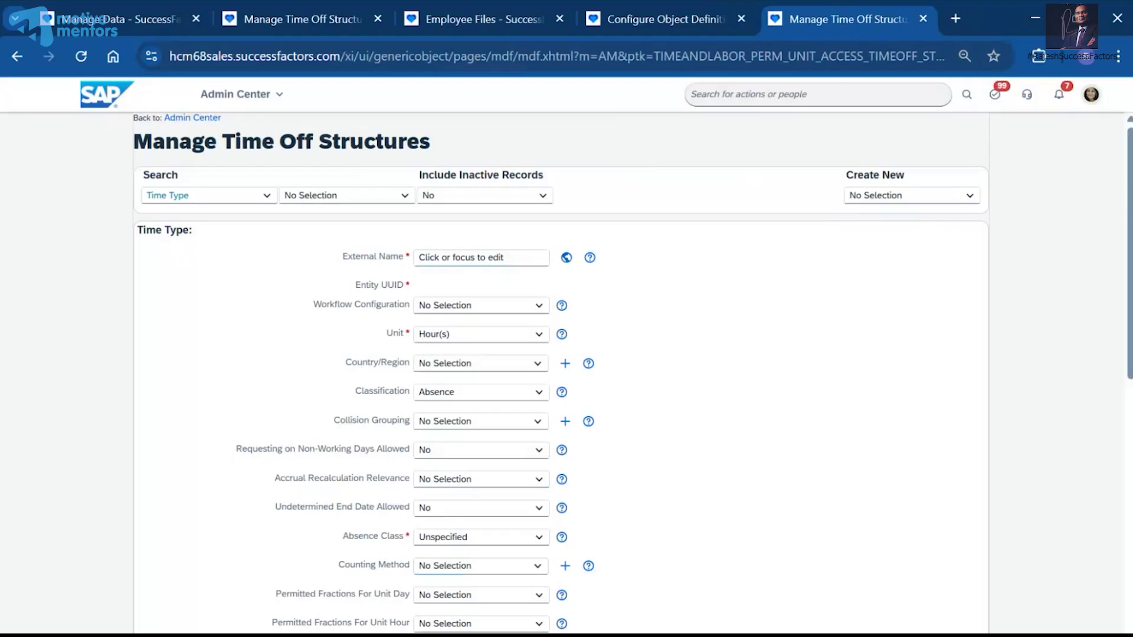
Switch to the Notepad notes and put the arrow "---->" in front of the Time Sheet line.
{"action": "left_click", "coordinate": [637, 636]}
{"action": "left_click", "coordinate": [139, 480]}
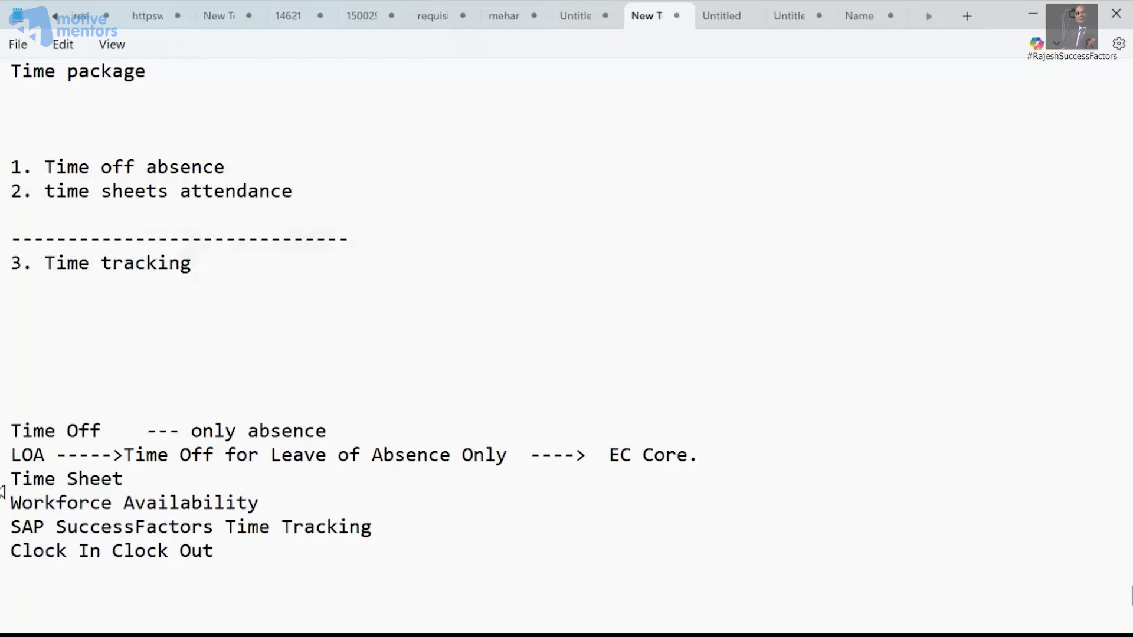
{"action": "left_click", "coordinate": [19, 479]}
{"action": "left_click", "coordinate": [13, 478]}
{"action": "type", "text": "1-"}
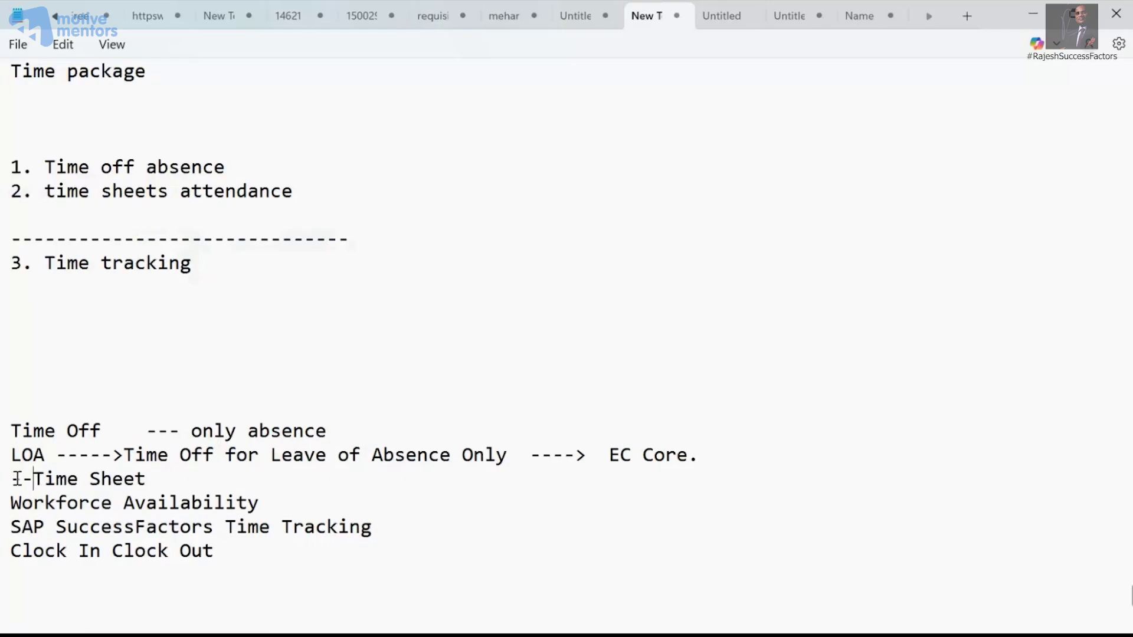
{"action": "type", "text": "-->"}
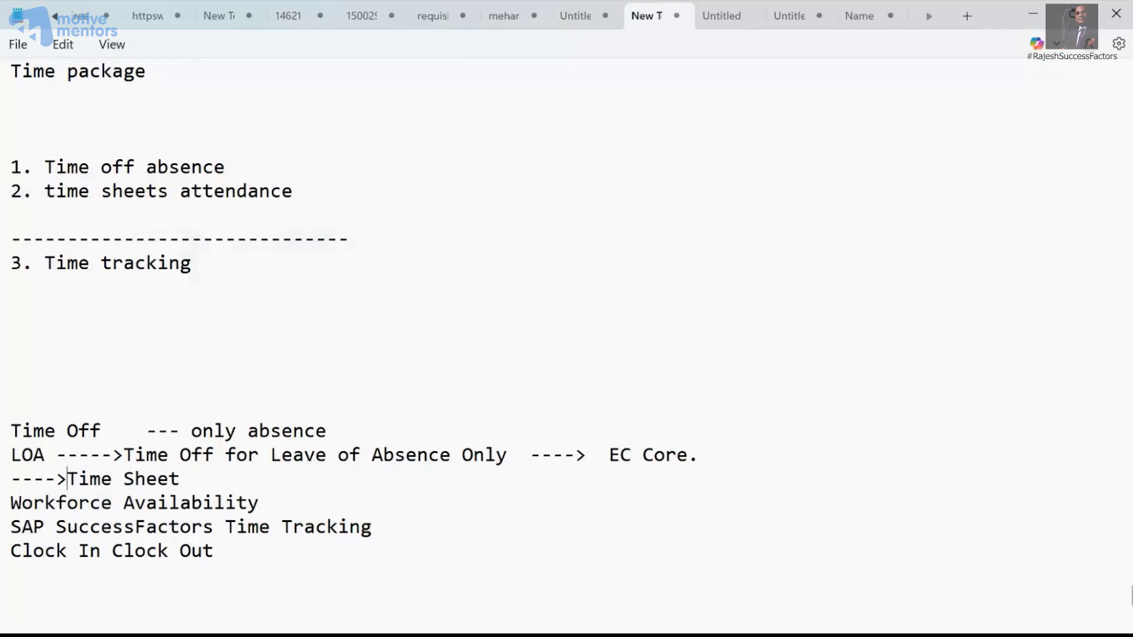
Highlight the Time Sheet, Time Off and SAP SuccessFactors Time Tracking lines in the notes in turn.
{"action": "left_click_drag", "start_coordinate": [210, 479], "coordinate": [65, 483]}
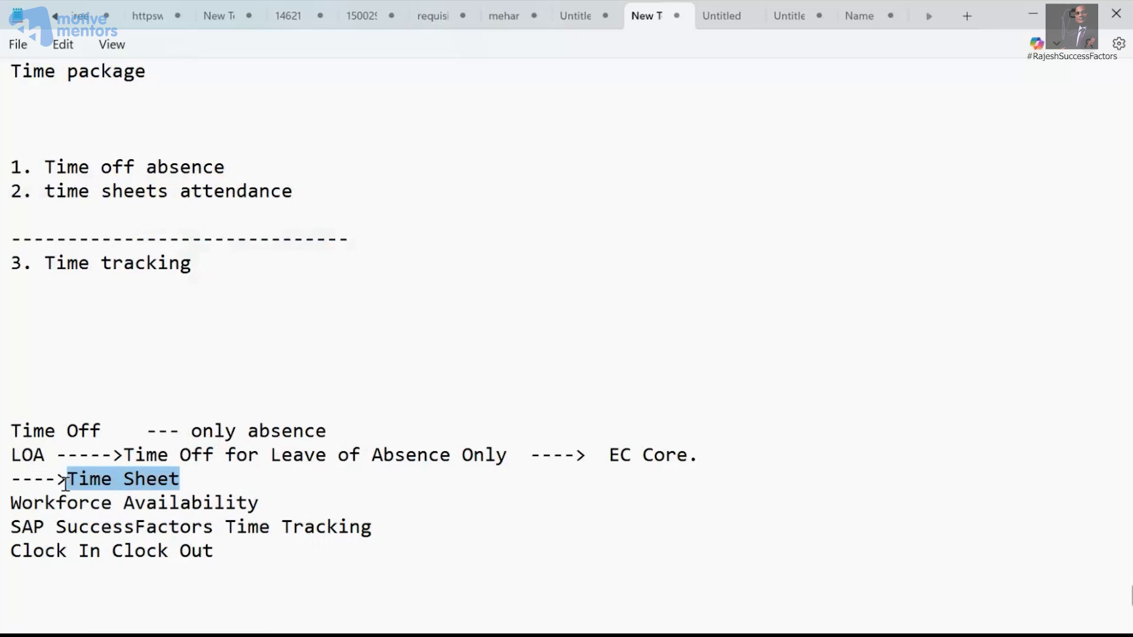
{"action": "left_click", "coordinate": [232, 488]}
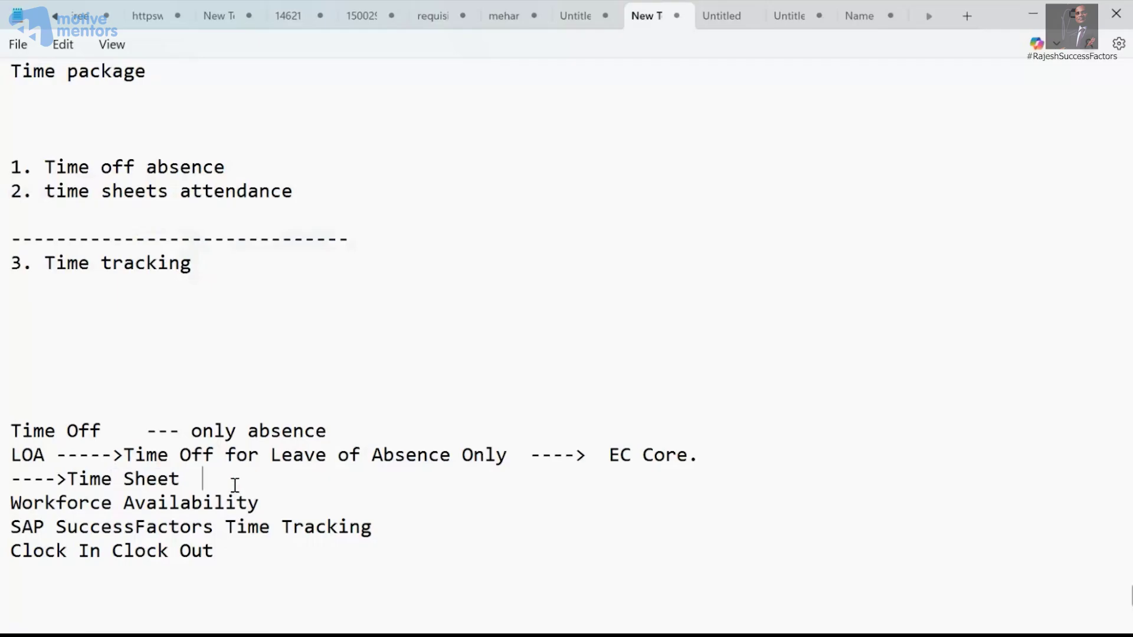
{"action": "left_click_drag", "start_coordinate": [368, 435], "coordinate": [10, 431]}
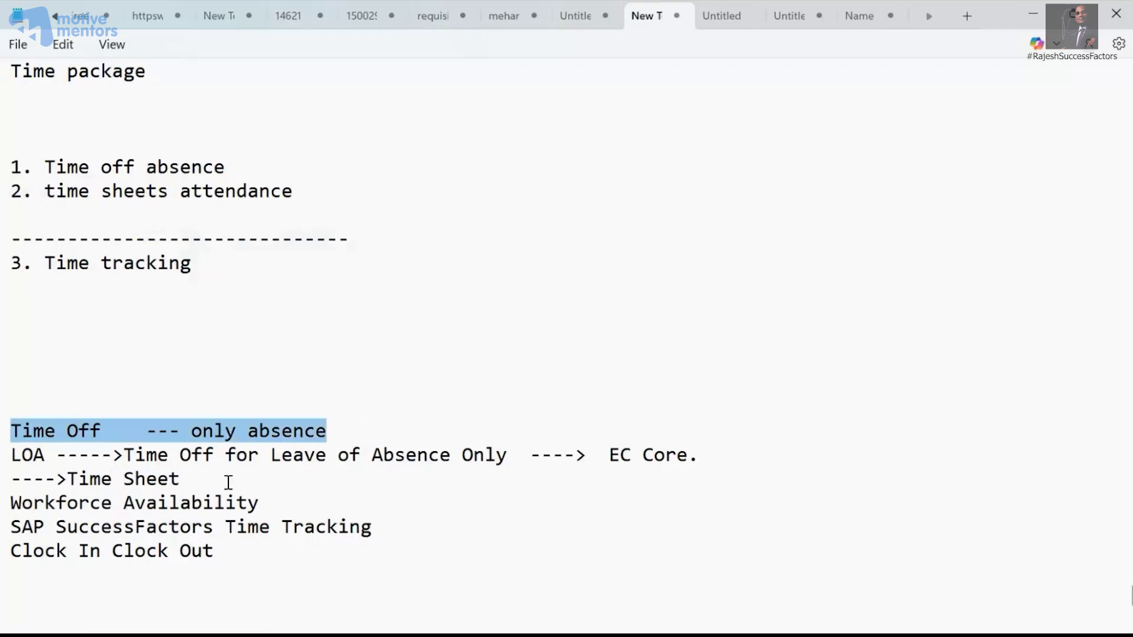
{"action": "left_click_drag", "start_coordinate": [229, 483], "coordinate": [1, 479]}
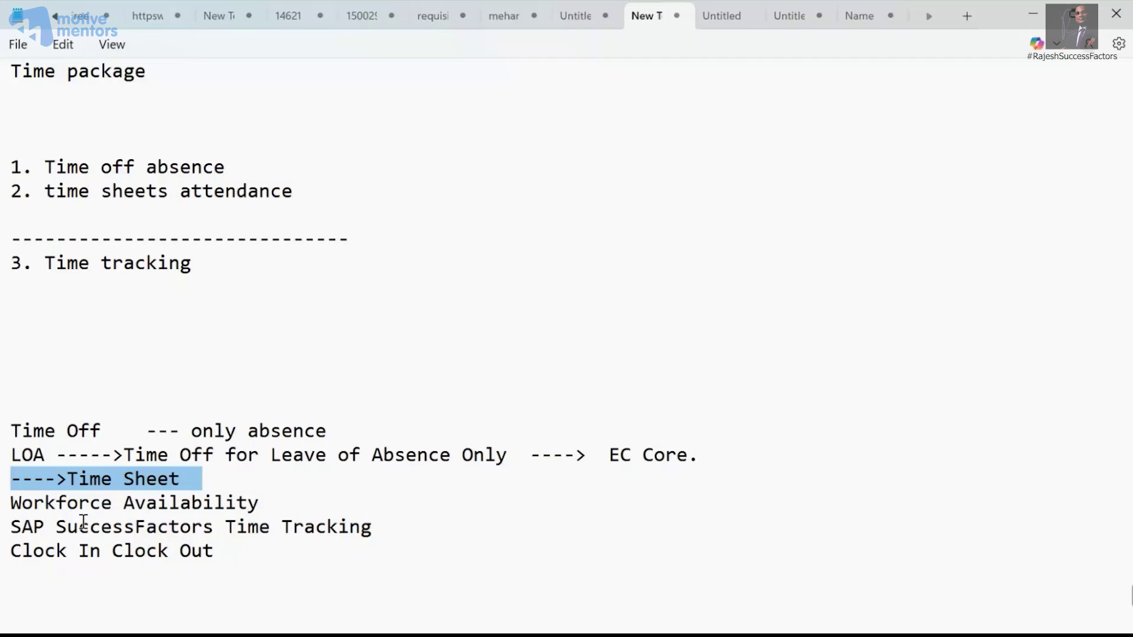
{"action": "left_click", "coordinate": [326, 586]}
{"action": "left_click_drag", "start_coordinate": [419, 539], "coordinate": [8, 531]}
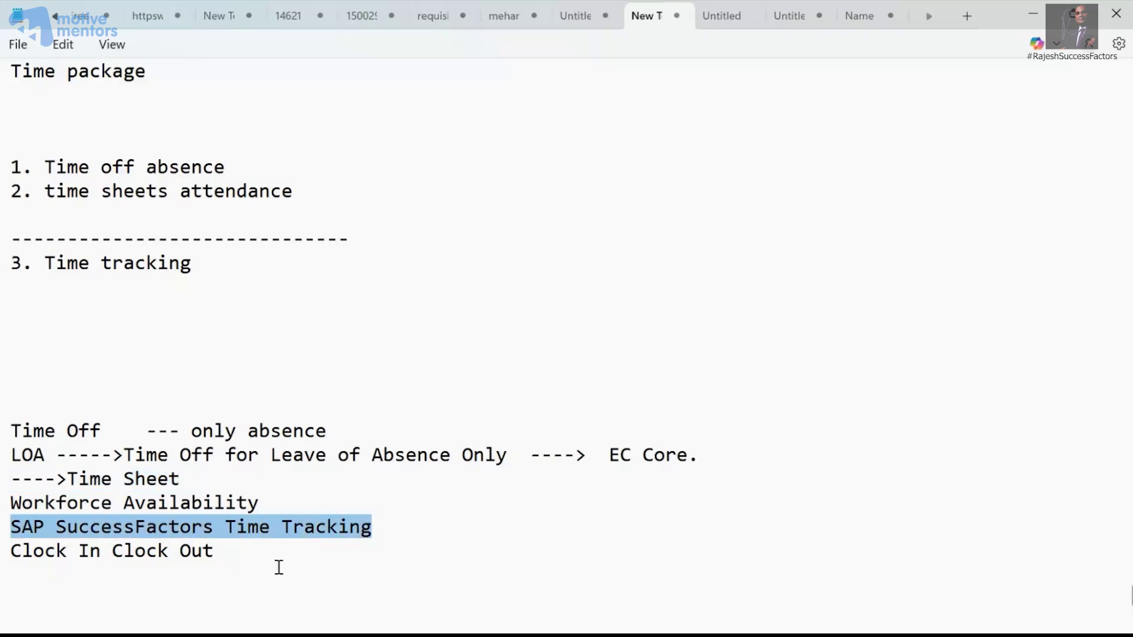
Delete the "Workforce Availability" text and copy the "Clock In Clock Out" line to below Time Sheet, separated by a blank line.
{"action": "left_click_drag", "start_coordinate": [283, 507], "coordinate": [9, 504]}
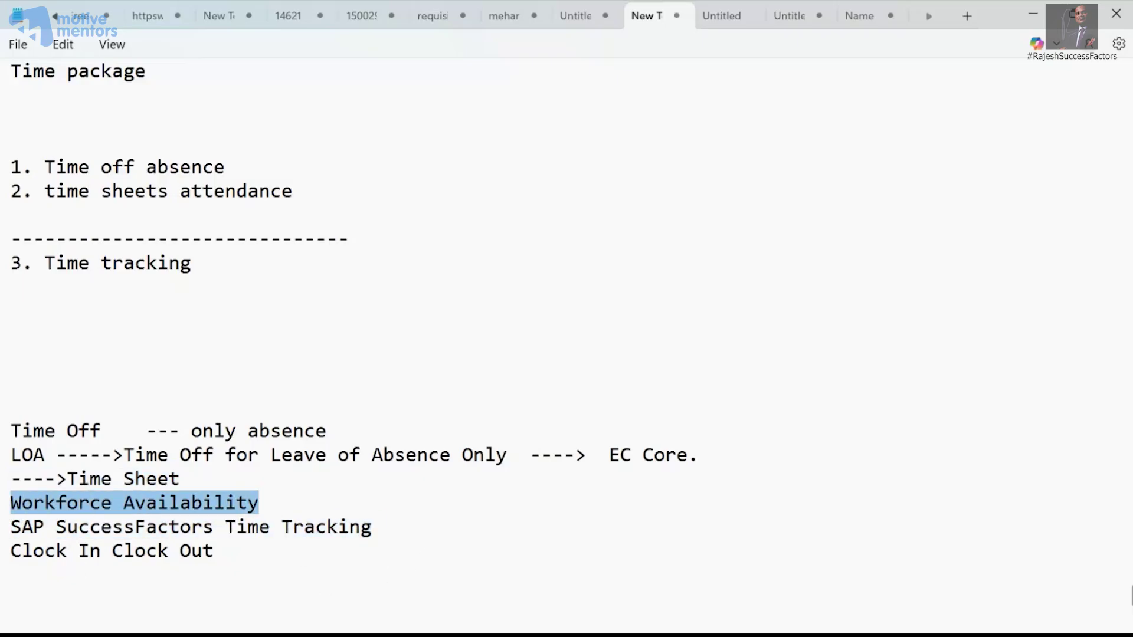
{"action": "key", "text": "BackSpace"}
{"action": "left_click", "coordinate": [195, 480]}
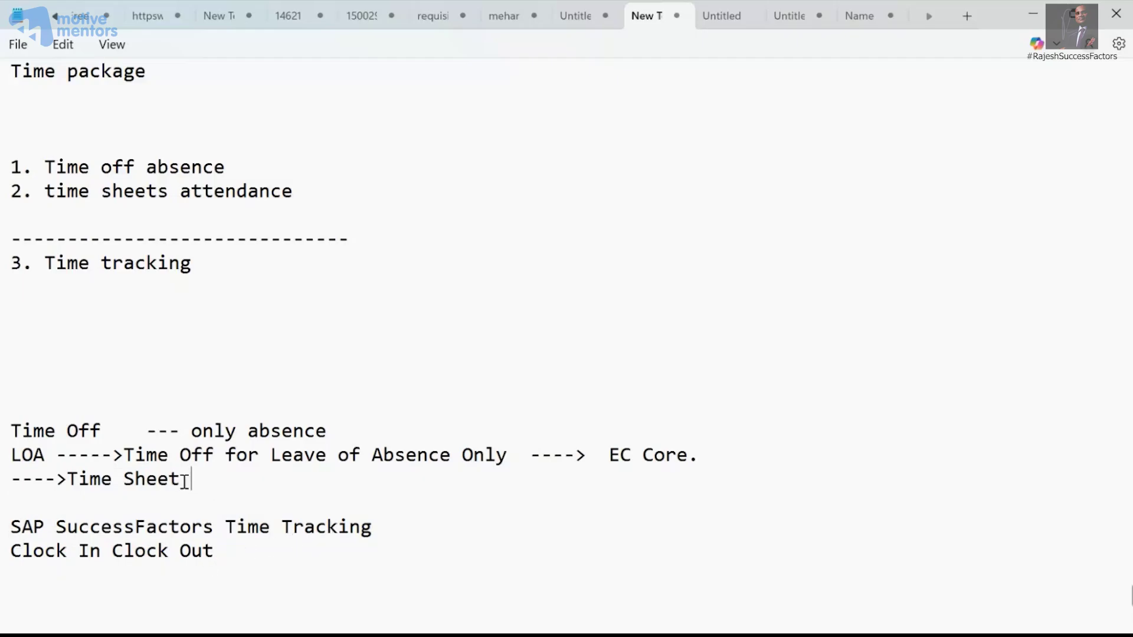
{"action": "left_click_drag", "start_coordinate": [239, 554], "coordinate": [6, 559]}
{"action": "key", "text": "ctrl+c"}
{"action": "left_click", "coordinate": [235, 481]}
{"action": "key", "text": "Return"}
{"action": "key", "text": "Return"}
{"action": "type", "text": "v"}
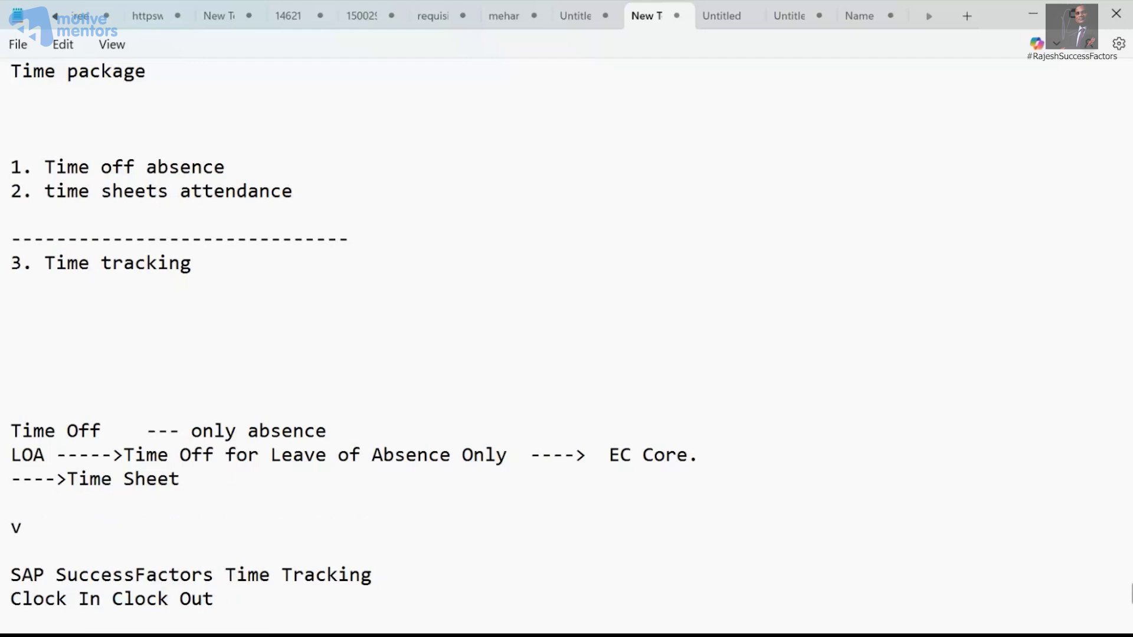
{"action": "key", "text": "BackSpace"}
{"action": "key", "text": "ctrl+v"}
{"action": "type", "text": "/d"}
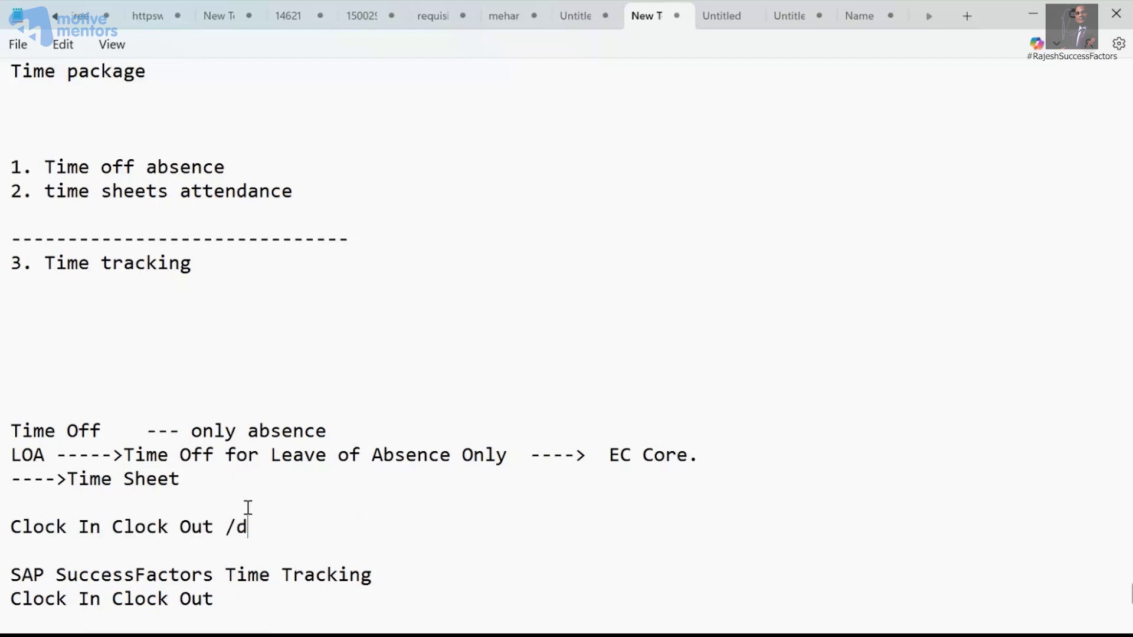
{"action": "key", "text": "BackSpace"}
{"action": "type", "text": "Duration"}
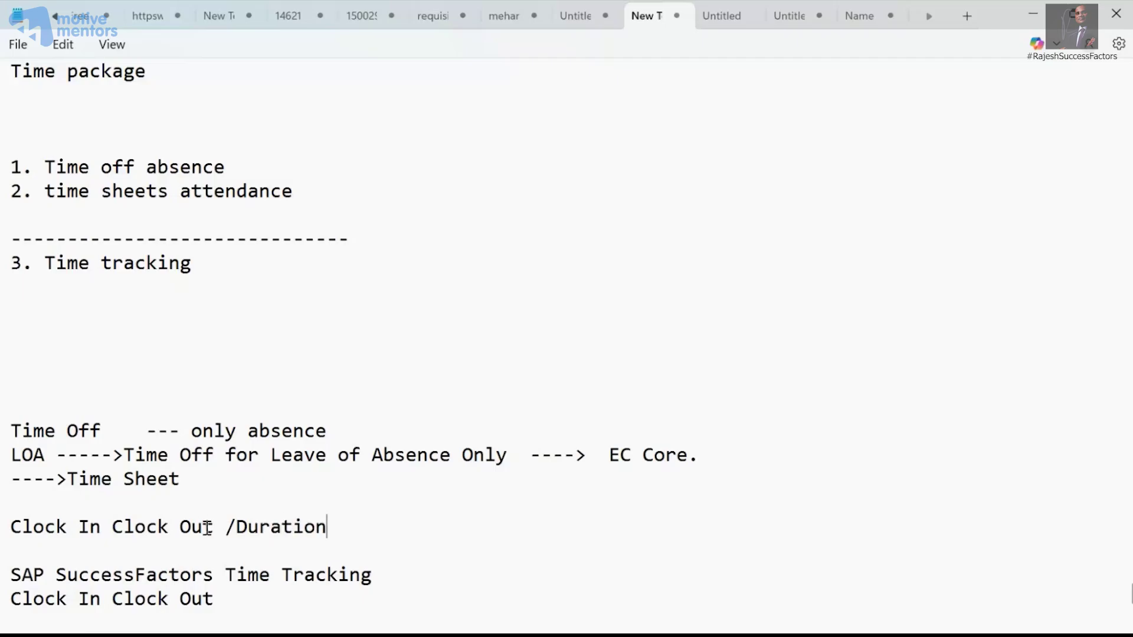
{"action": "left_click_drag", "start_coordinate": [225, 526], "coordinate": [356, 526]}
{"action": "key", "text": "BackSpace"}
Append "/Duration" to the copied Clock In Clock Out line and highlight the notes from Time Off down to it.
{"action": "left_click", "coordinate": [12, 526]}
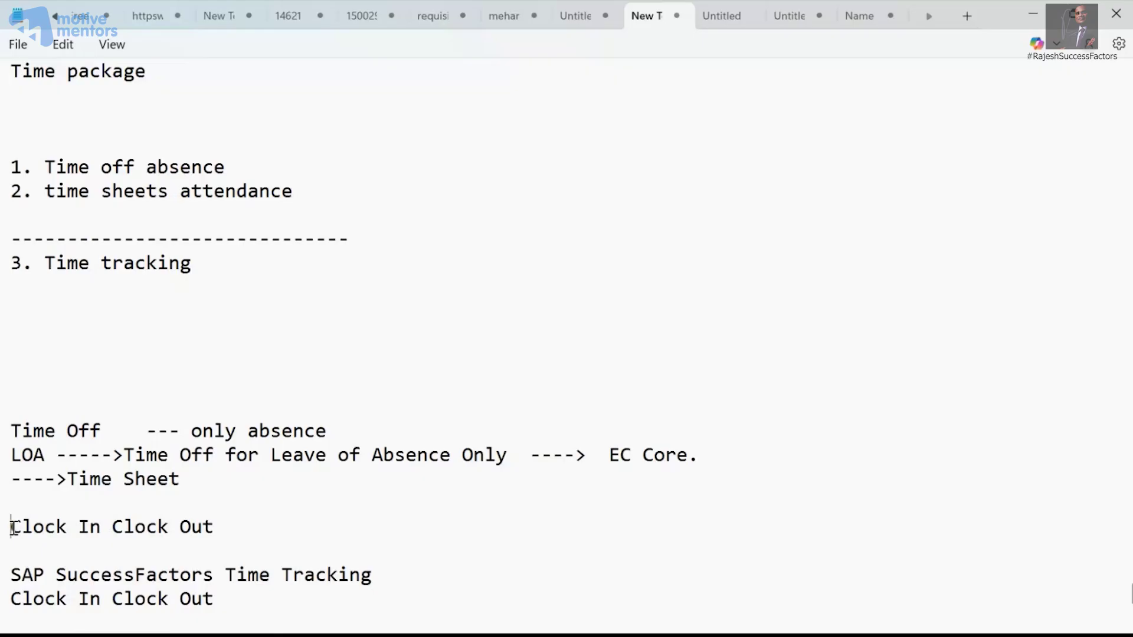
{"action": "left_click", "coordinate": [302, 532]}
{"action": "key", "text": "shift+Home"}
{"action": "left_click", "coordinate": [277, 530]}
{"action": "type", "text": "/Dur"}
{"action": "type", "text": "atio"}
{"action": "key", "text": "BackSpace"}
{"action": "type", "text": "ion"}
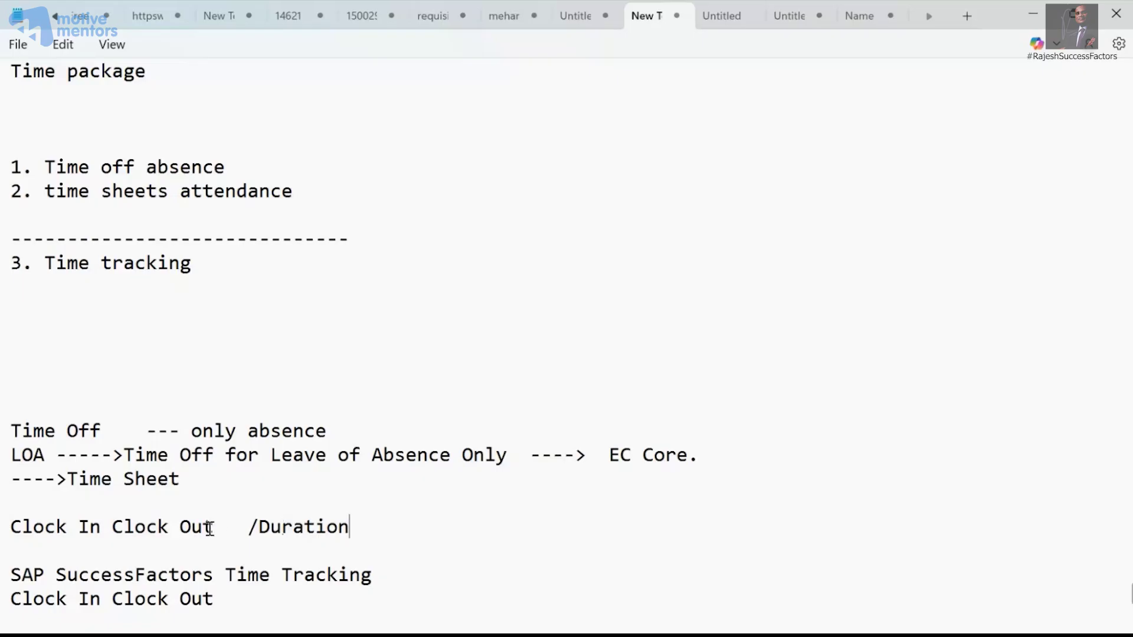
{"action": "left_click_drag", "start_coordinate": [33, 435], "coordinate": [402, 540]}
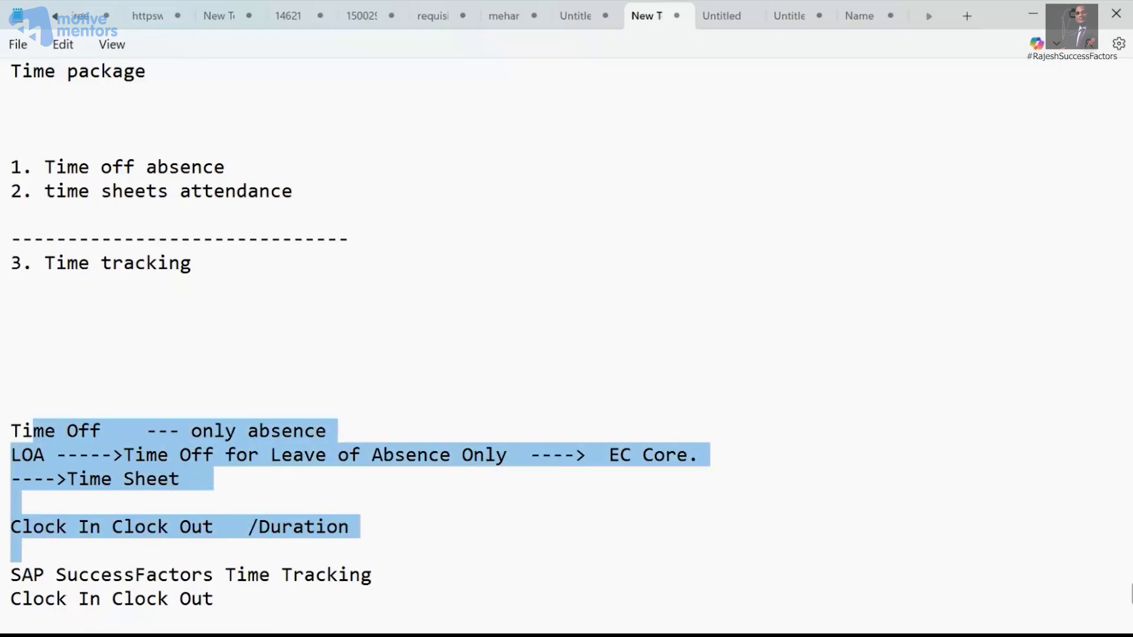
Switch to the browser's Manage Employee Central Settings page and point out the Time Off and Time Sheet settings.
{"action": "key", "text": "alt+Tab"}
{"action": "left_click", "coordinate": [698, 11]}
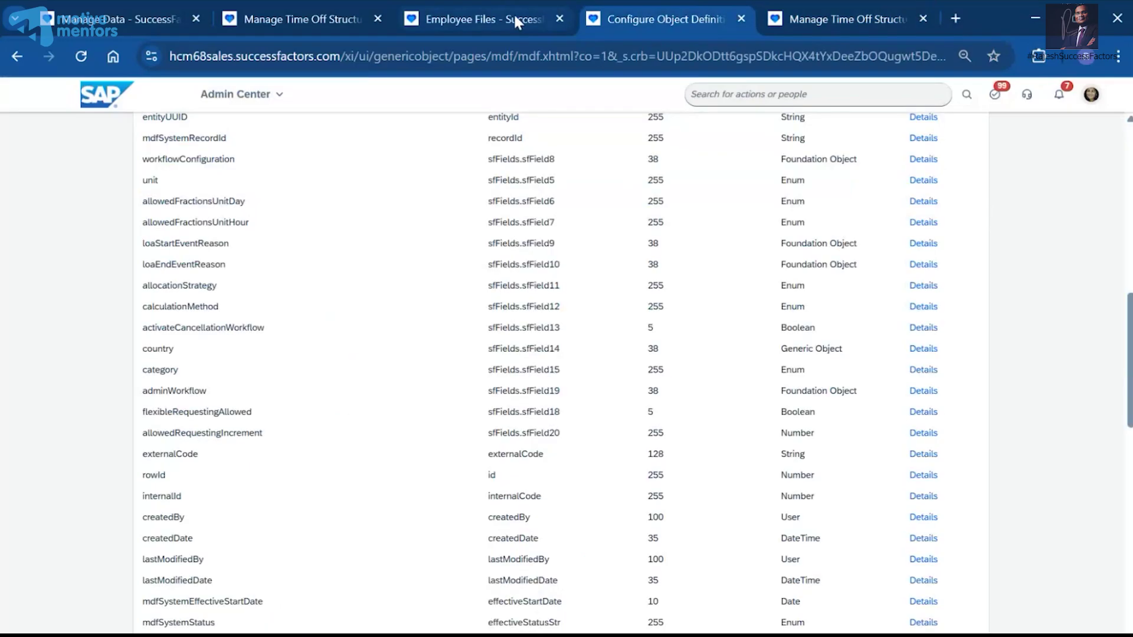
{"action": "left_click", "coordinate": [515, 17]}
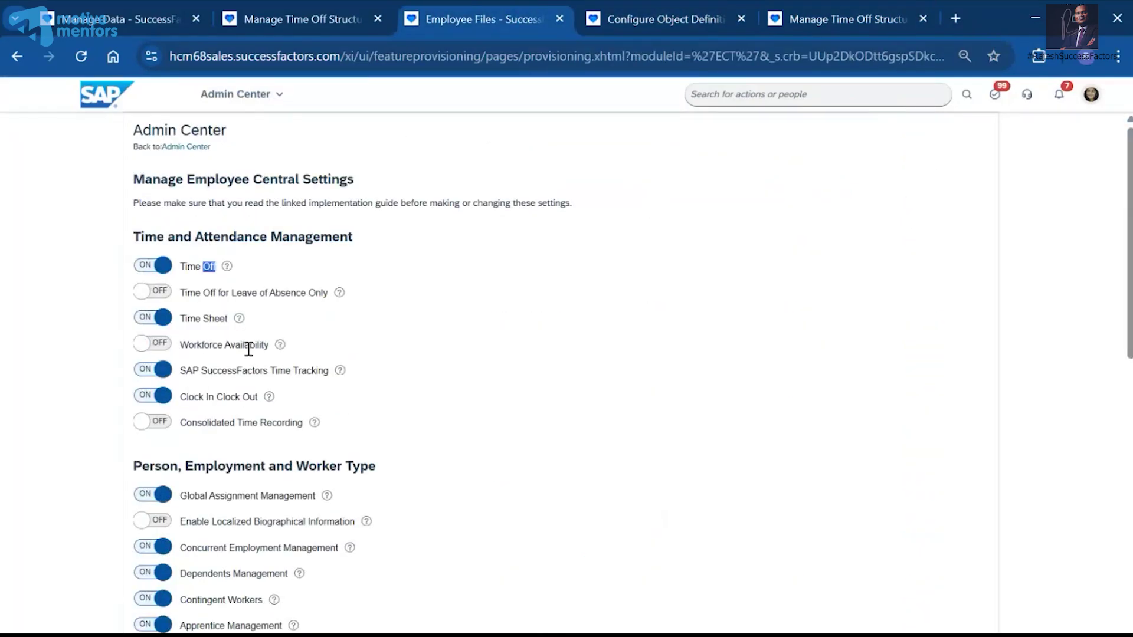
{"action": "left_click_drag", "start_coordinate": [181, 266], "coordinate": [213, 270]}
{"action": "left_click", "coordinate": [208, 316]}
Try toggling the SAP SuccessFactors Time Tracking and Clock In Clock Out settings under Time and Attendance Management.
{"action": "left_click", "coordinate": [146, 370]}
{"action": "left_click", "coordinate": [147, 372]}
{"action": "left_click", "coordinate": [2, 382]}
{"action": "left_click", "coordinate": [149, 400]}
{"action": "left_click_drag", "start_coordinate": [150, 399], "coordinate": [131, 396]}
{"action": "left_click", "coordinate": [144, 401]}
{"action": "left_click", "coordinate": [145, 402]}
{"action": "left_click", "coordinate": [145, 376]}
Try twice to switch off the Time Sheet setting and dismiss the dependency message each time.
{"action": "left_click", "coordinate": [151, 322]}
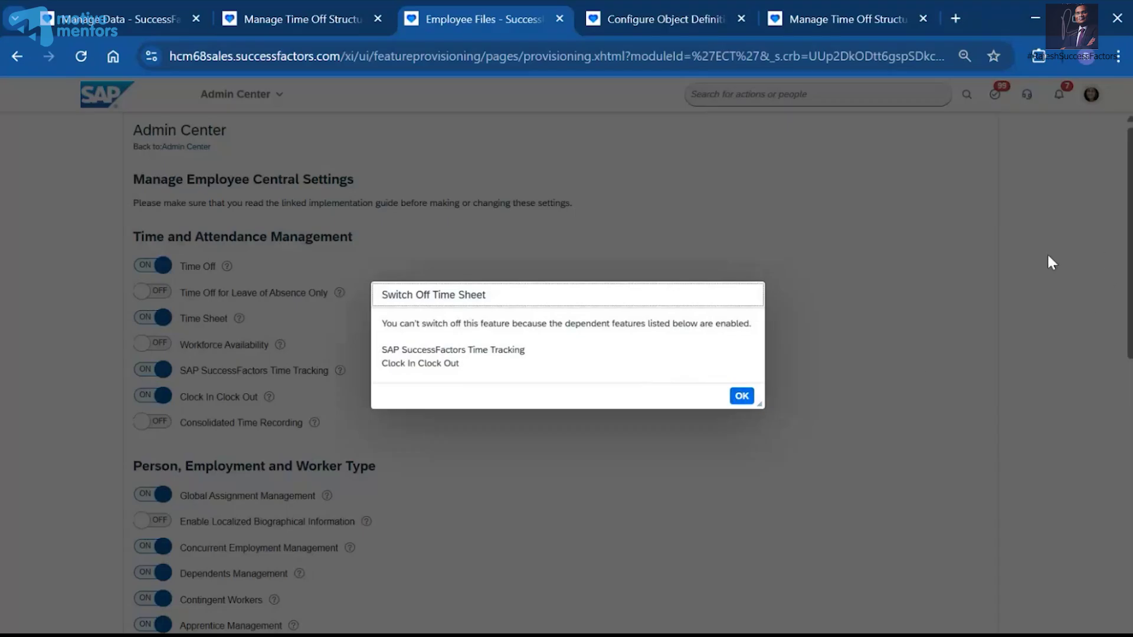
{"action": "left_click", "coordinate": [741, 399]}
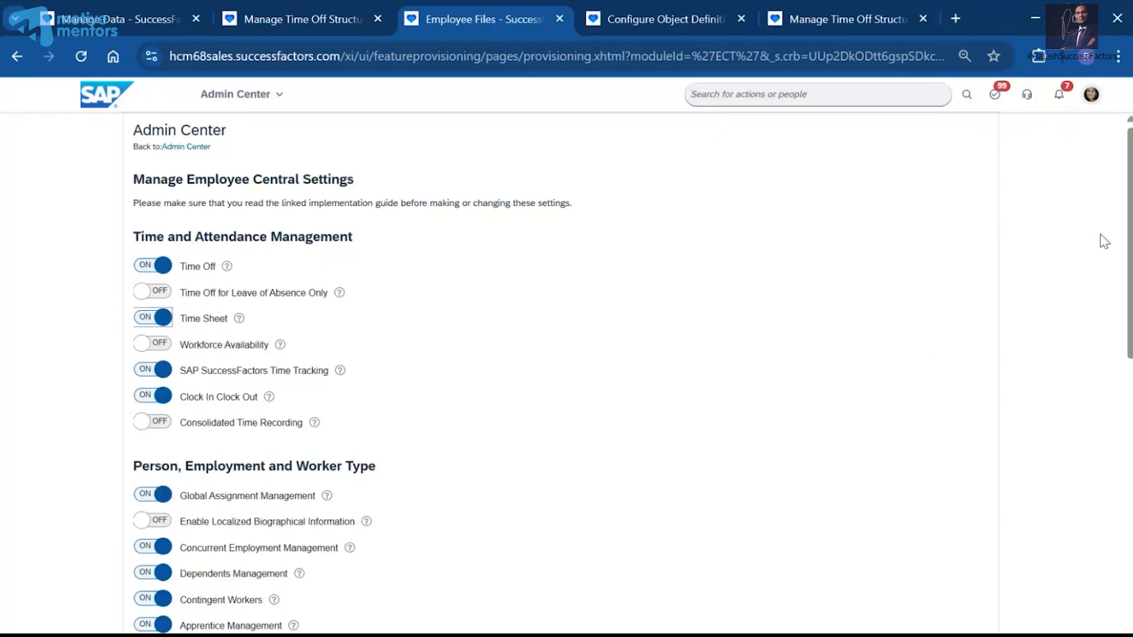
{"action": "mouse_move", "coordinate": [1130, 221]}
{"action": "left_mouse_down"}
{"action": "mouse_move", "coordinate": [1130, 507]}
{"action": "mouse_move", "coordinate": [1130, 221]}
{"action": "left_mouse_up"}
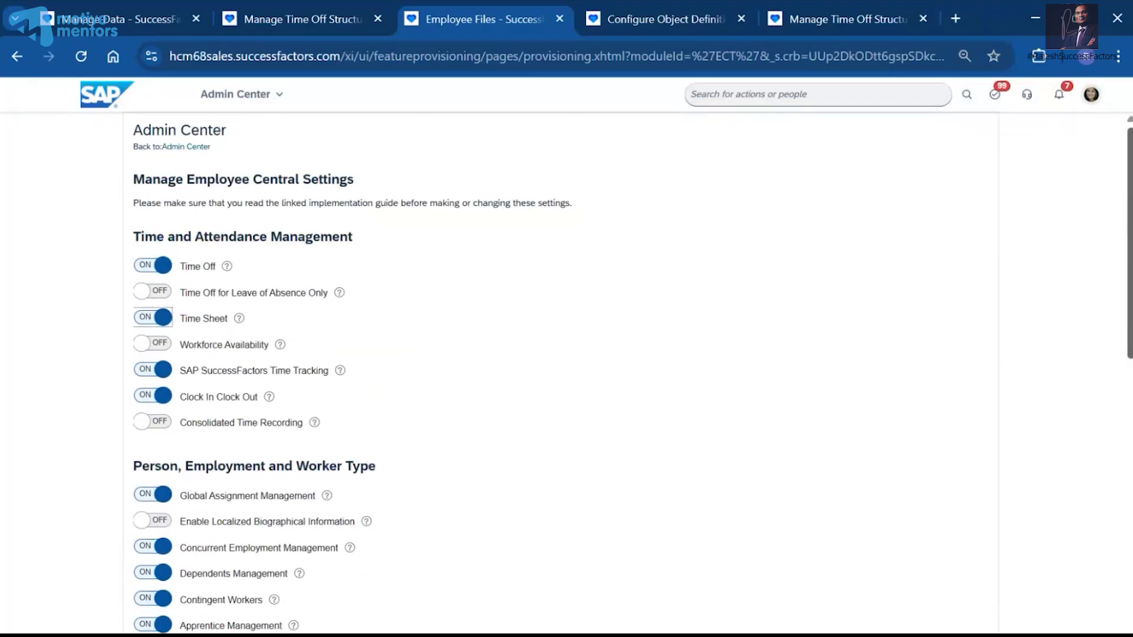
{"action": "left_click", "coordinate": [141, 318]}
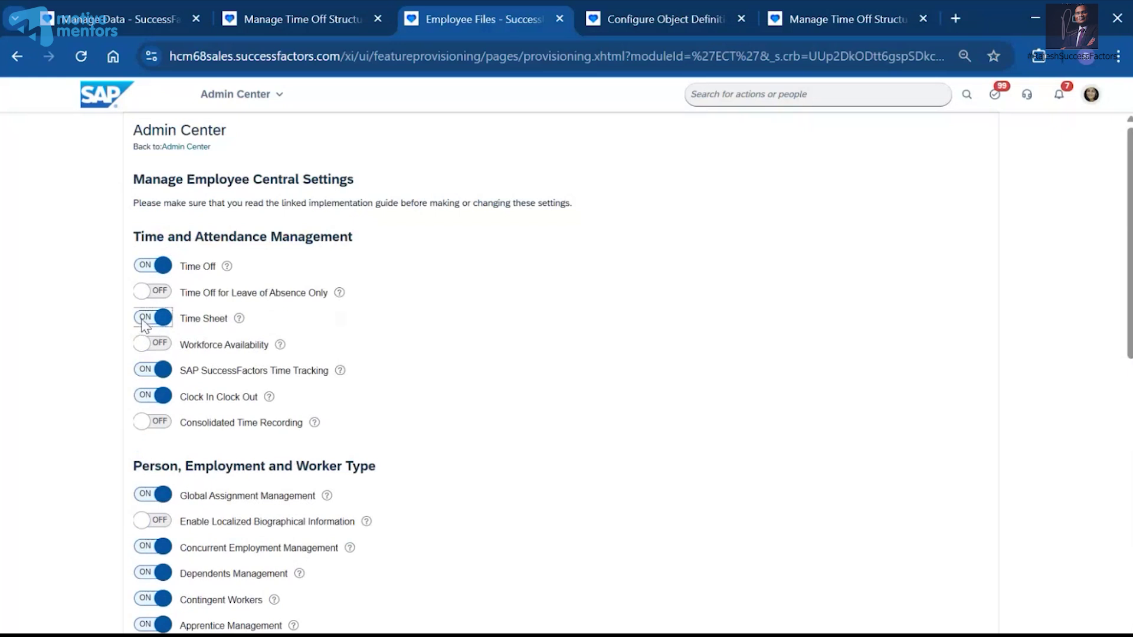
{"action": "left_click", "coordinate": [739, 396]}
Switch SAP SuccessFactors Time Tracking off and back on, and try the Clock In Clock Out toggle.
{"action": "left_click", "coordinate": [146, 379]}
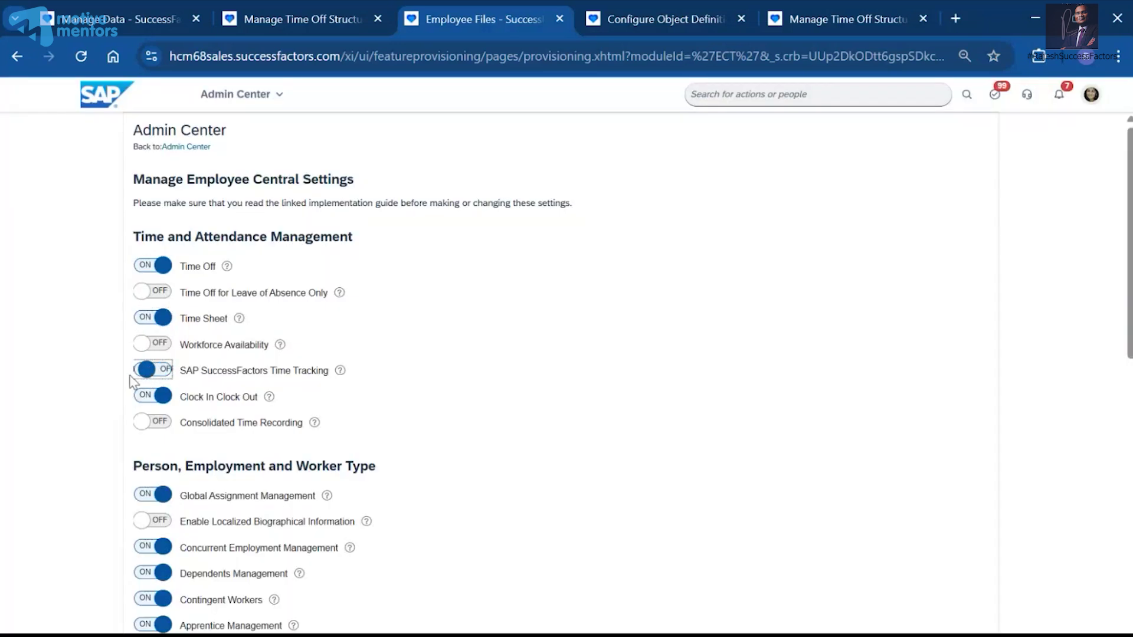
{"action": "left_click", "coordinate": [139, 376]}
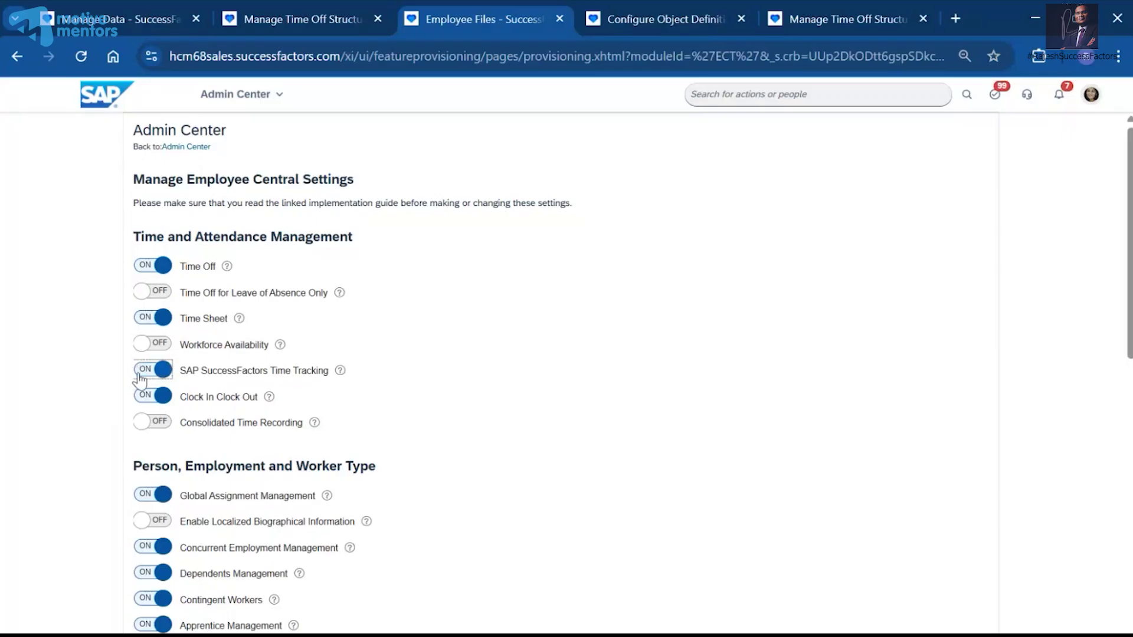
{"action": "left_click", "coordinate": [147, 372]}
{"action": "left_click", "coordinate": [149, 373]}
{"action": "left_click", "coordinate": [146, 401]}
Read the Clock In Clock Out help text and highlight the SAP SuccessFactors Time Tracking setting for comparison.
{"action": "mouse_move", "coordinate": [269, 396]}
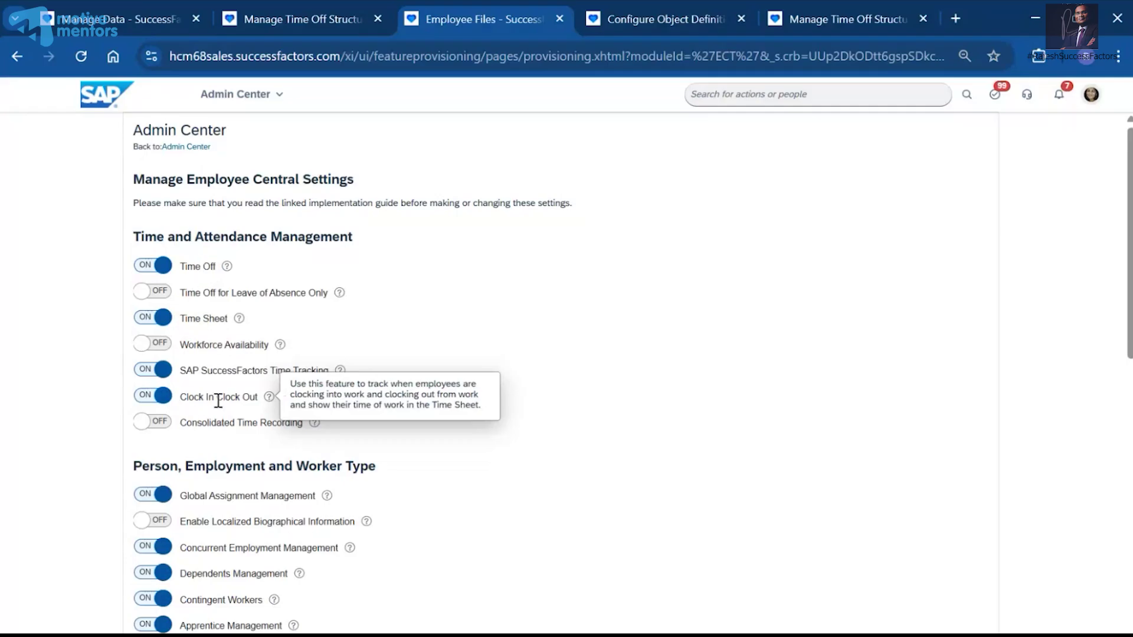
{"action": "left_click", "coordinate": [650, 307]}
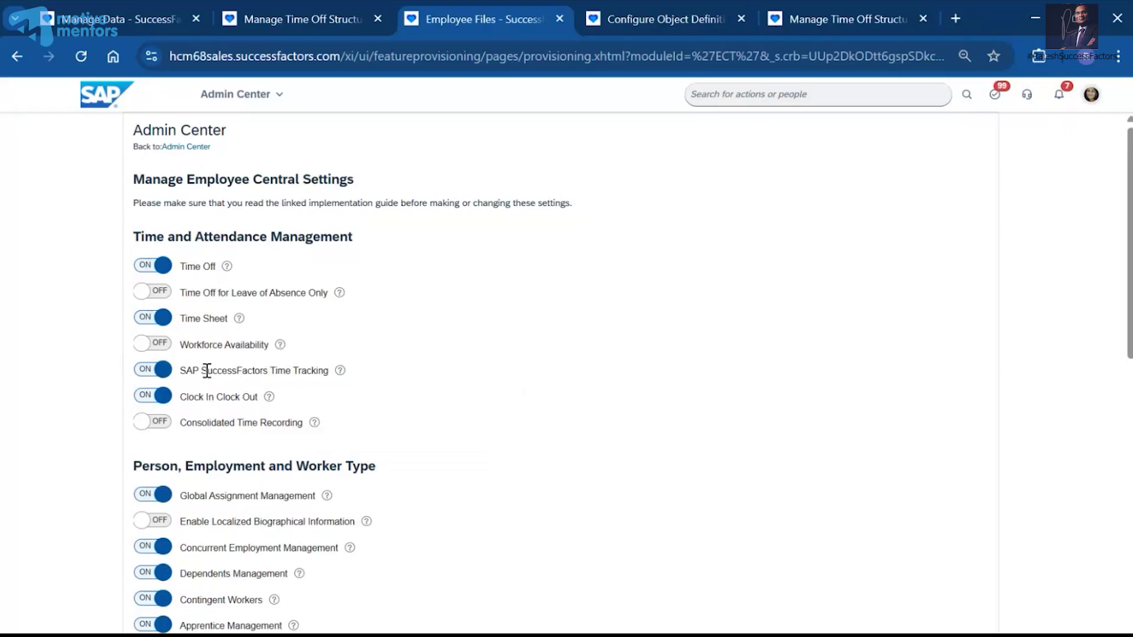
{"action": "left_click_drag", "start_coordinate": [207, 371], "coordinate": [338, 377]}
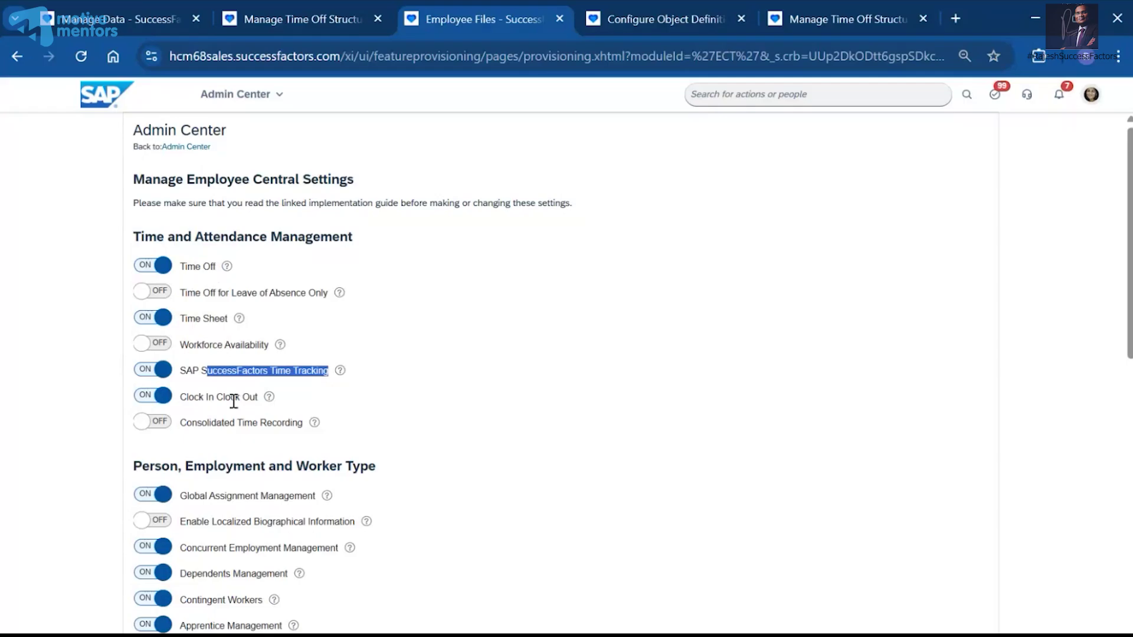
{"action": "left_click", "coordinate": [319, 385]}
{"action": "left_click_drag", "start_coordinate": [328, 373], "coordinate": [180, 378]}
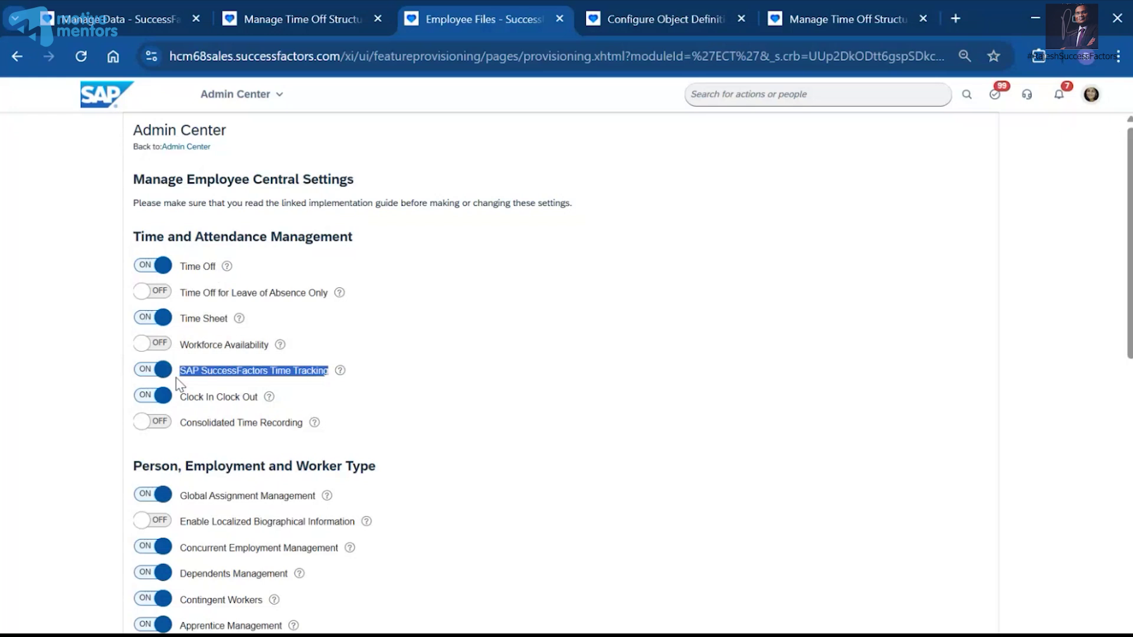
{"action": "left_click", "coordinate": [426, 395]}
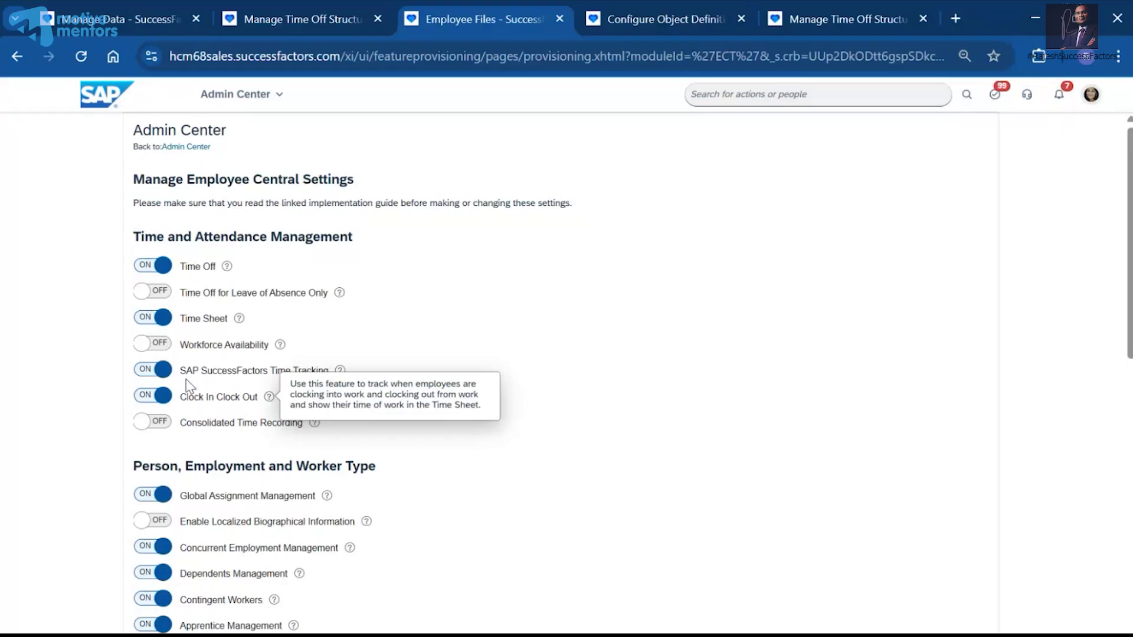
{"action": "left_click_drag", "start_coordinate": [329, 371], "coordinate": [182, 375]}
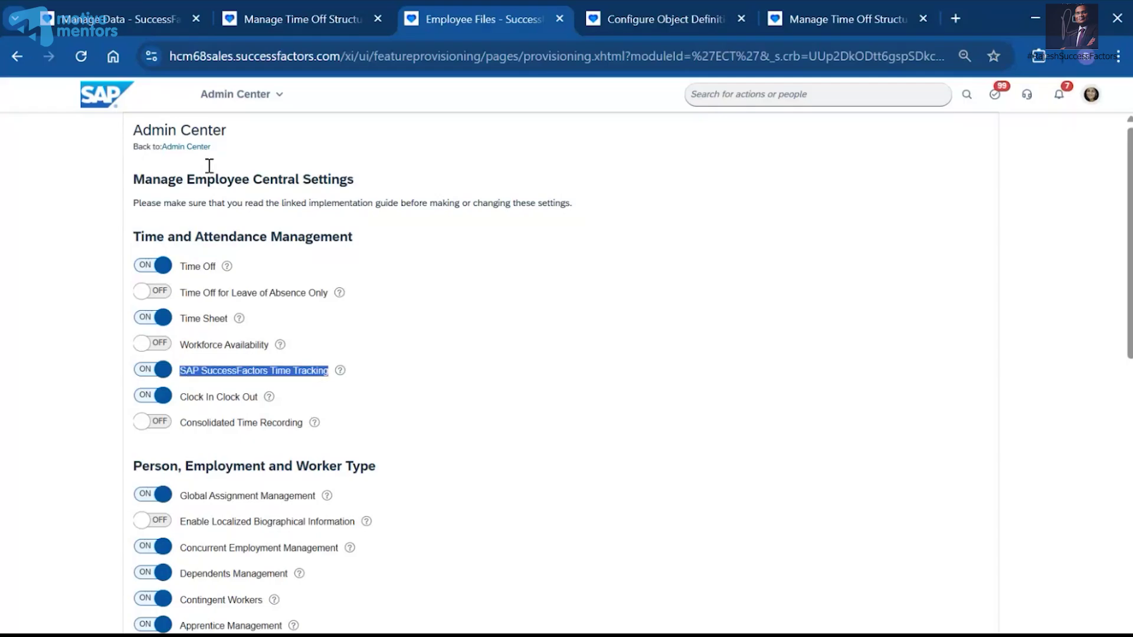
{"action": "left_click", "coordinate": [219, 382]}
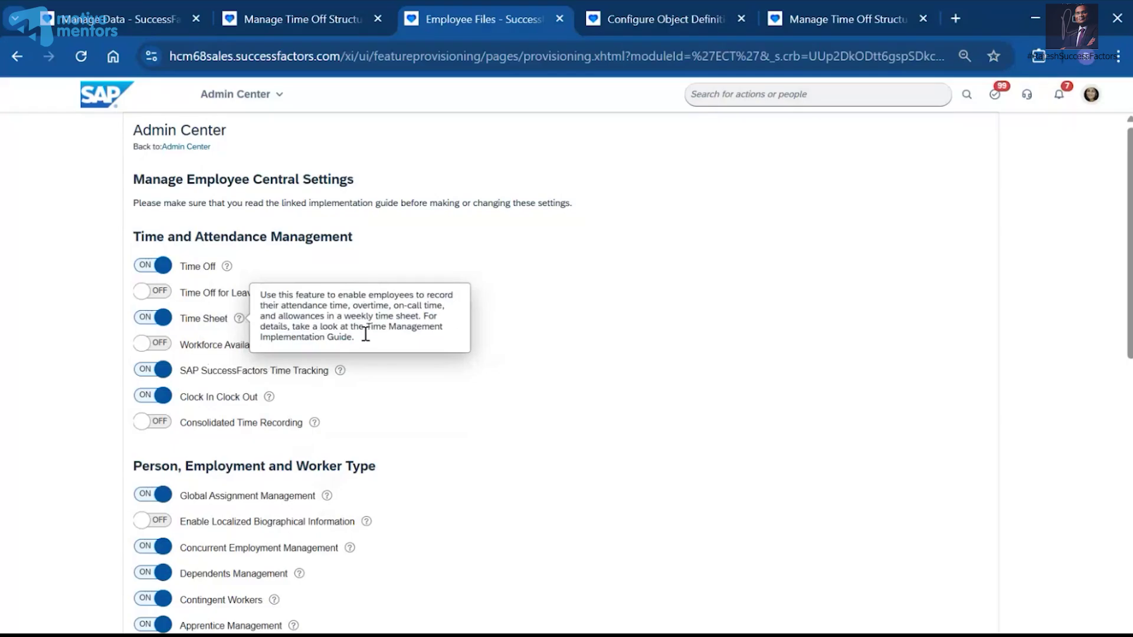
Look through the remaining Employee Central settings and return to the previously visited Manage Time Off Structures page.
{"action": "scroll", "coordinate": [797, 462], "scroll_direction": "down", "scroll_amount": 10}
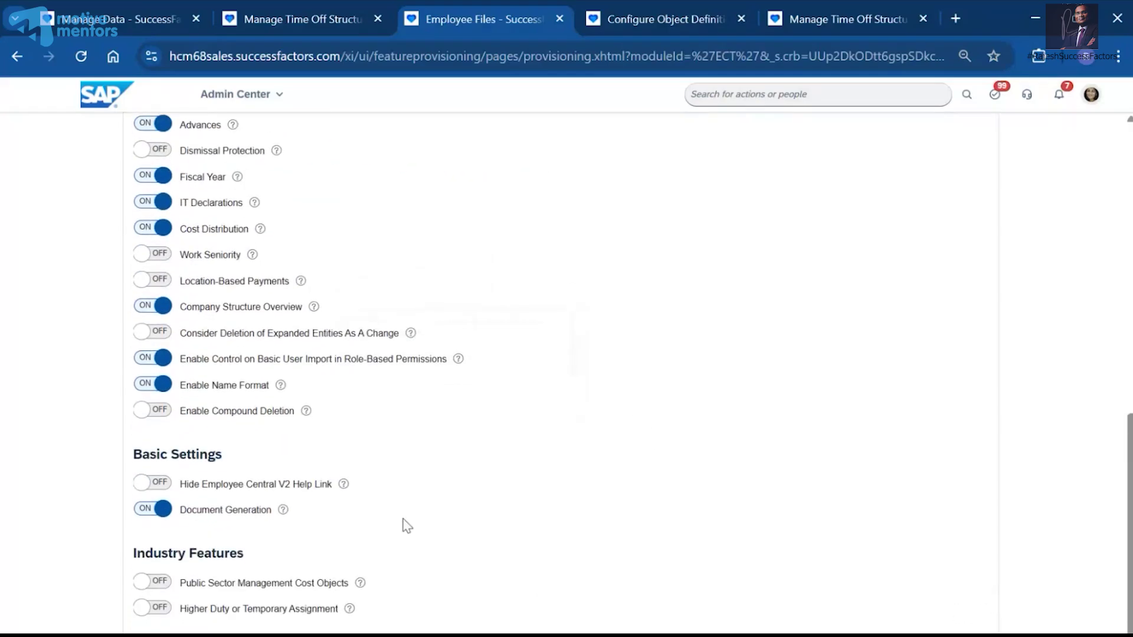
{"action": "scroll", "coordinate": [263, 362], "scroll_direction": "up", "scroll_amount": 10}
{"action": "scroll", "coordinate": [341, 463], "scroll_direction": "down", "scroll_amount": 10}
{"action": "scroll", "coordinate": [407, 357], "scroll_direction": "up", "scroll_amount": 10}
{"action": "left_click", "coordinate": [13, 48]}
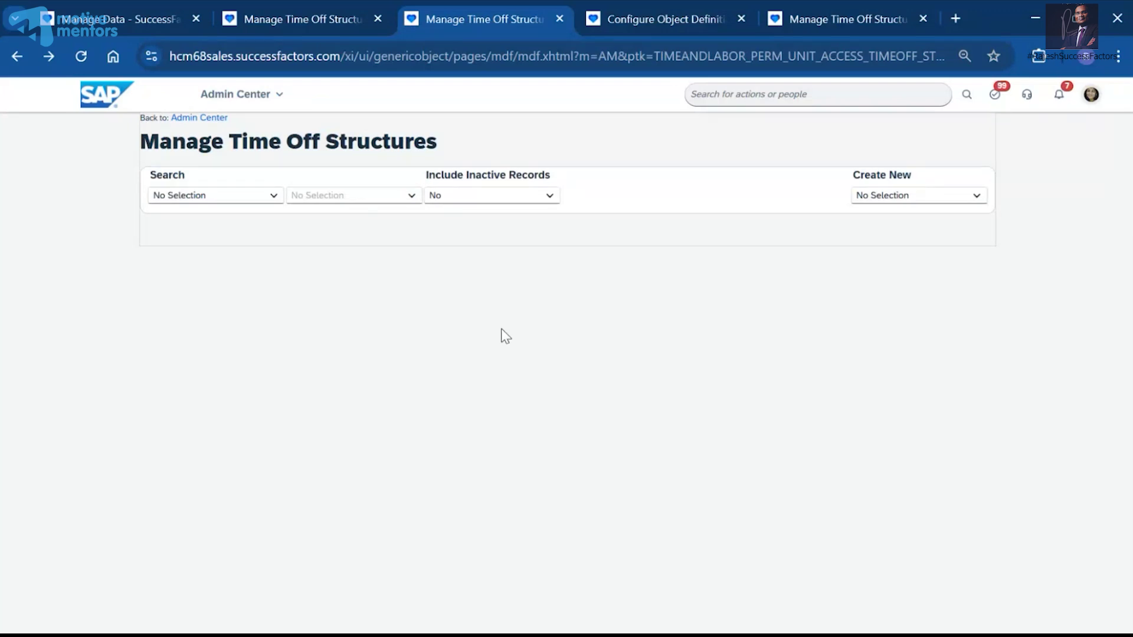
Switch to the Standard Time Off Configuration Workbook in Excel and open the "2 - Work Schedule" sheet.
{"action": "left_click", "coordinate": [601, 631]}
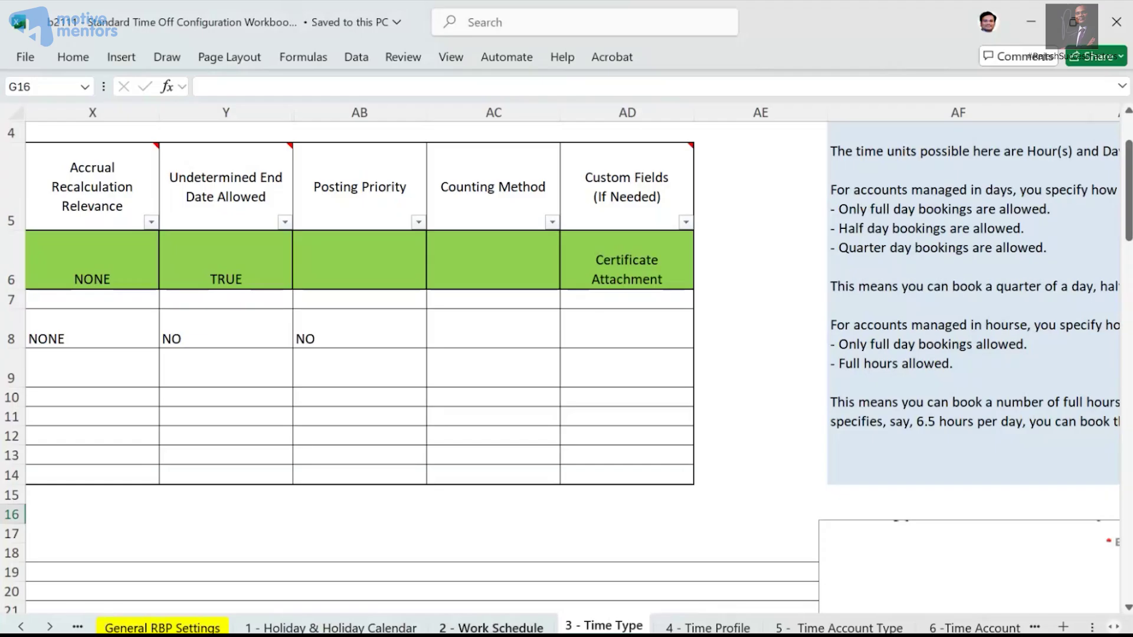
{"action": "left_click", "coordinate": [490, 627]}
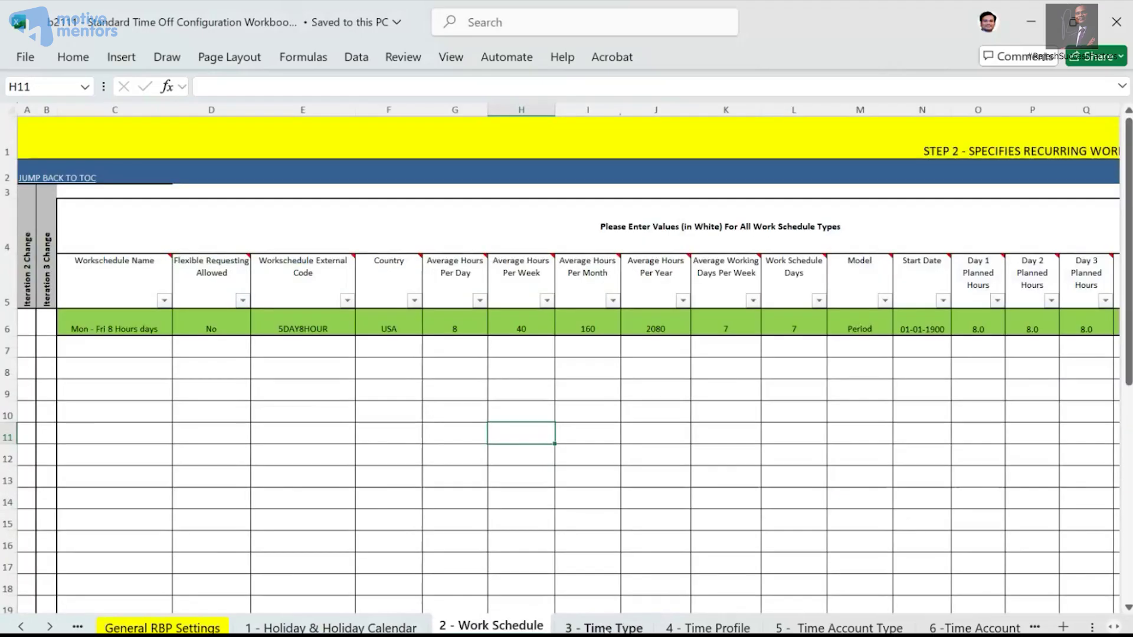
Open the "3 - Time Type" sheet and highlight the Unit column cells of the leave rows.
{"action": "left_click", "coordinate": [606, 629]}
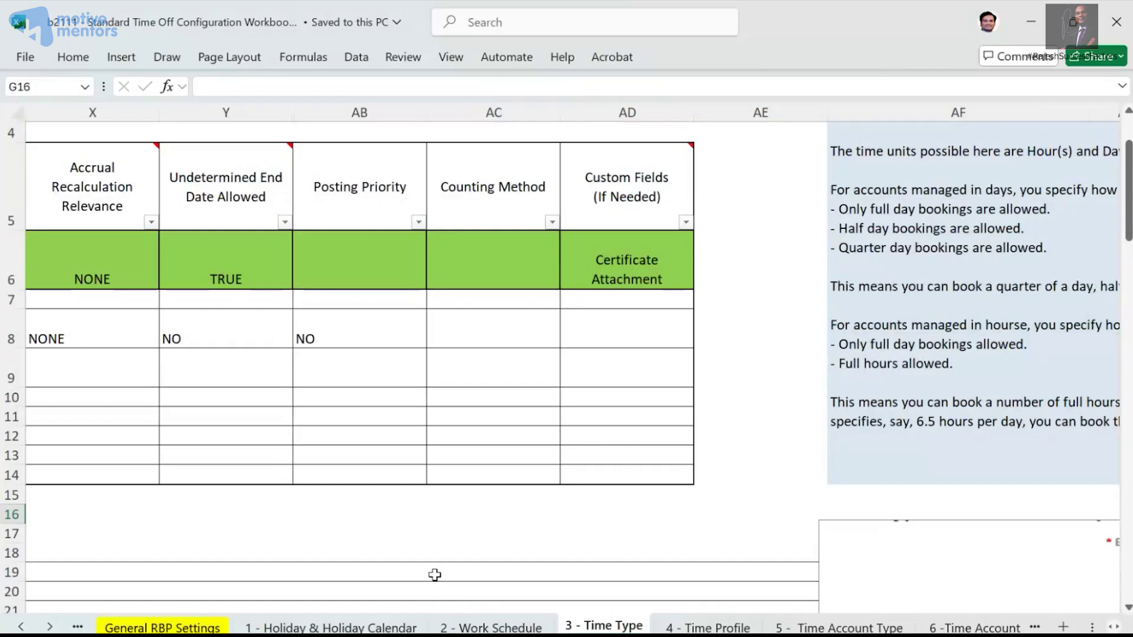
{"action": "left_click_drag", "start_coordinate": [434, 559], "coordinate": [3, 461]}
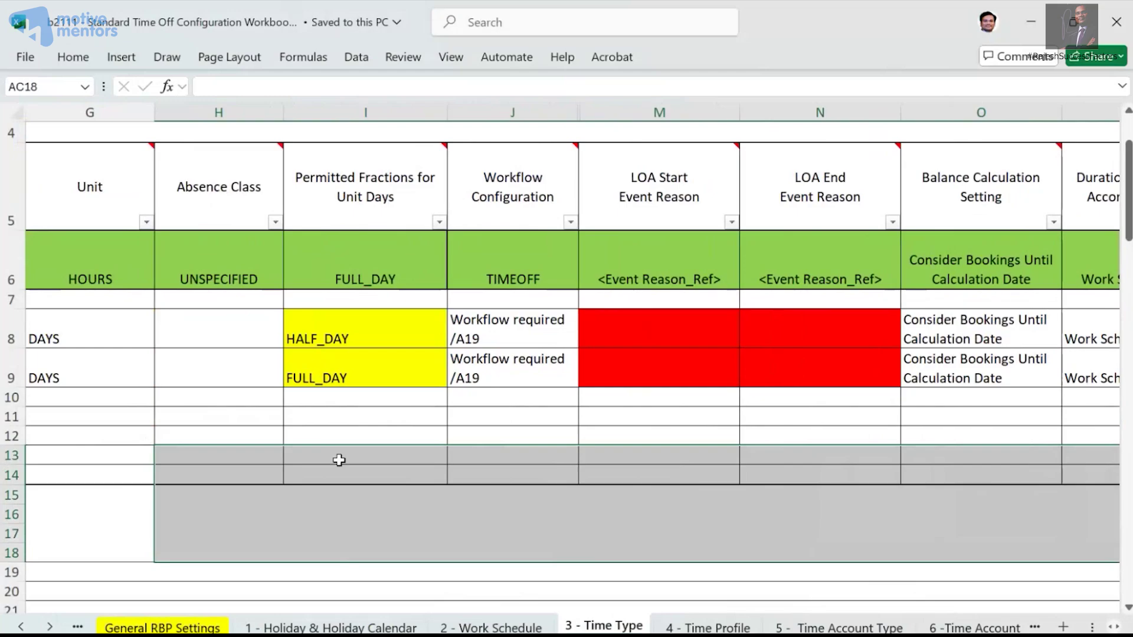
{"action": "left_click", "coordinate": [459, 460]}
{"action": "left_click_drag", "start_coordinate": [68, 339], "coordinate": [72, 431]}
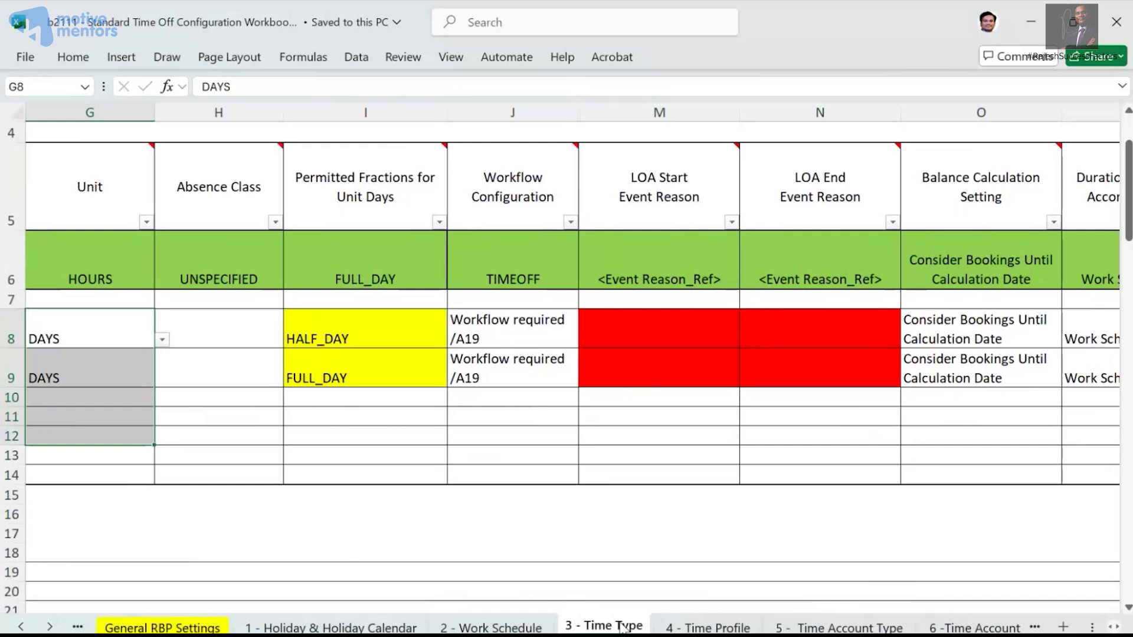
Highlight the leave names under Name/Description on the "3 - Time Type" sheet, and open the "5 - Time Account Type" sheet.
{"action": "left_click", "coordinate": [977, 628]}
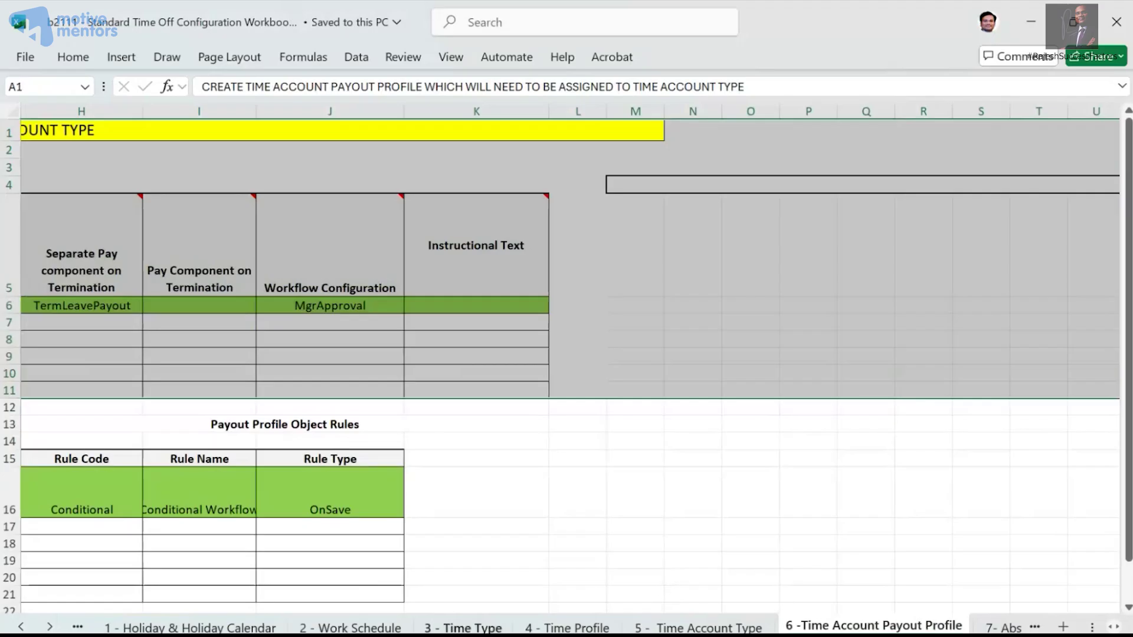
{"action": "left_click", "coordinate": [463, 627]}
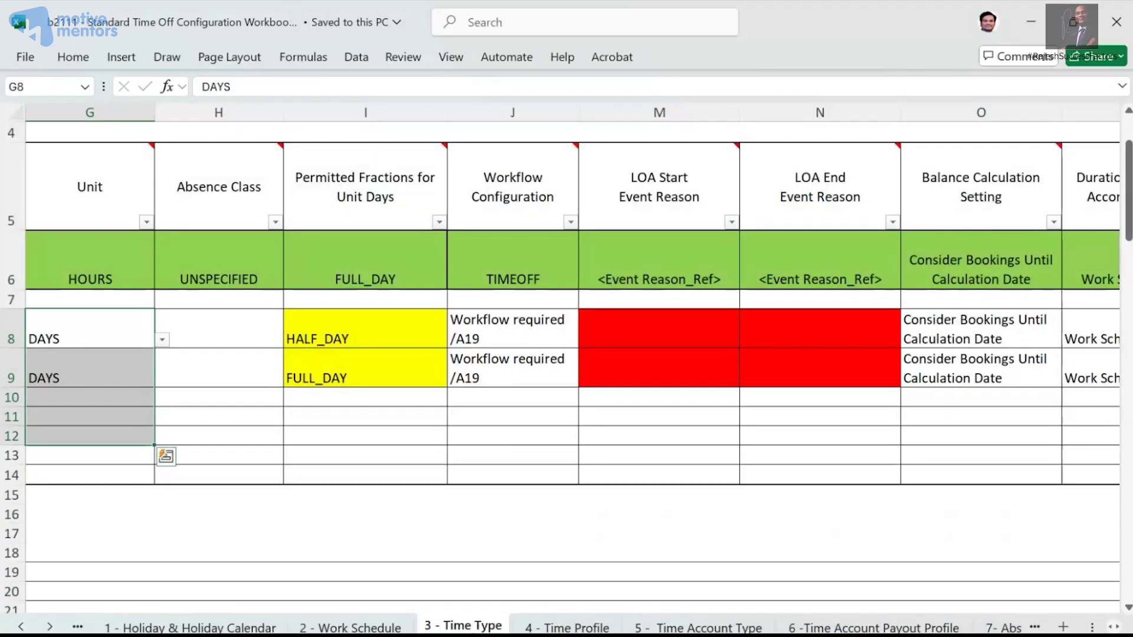
{"action": "left_click", "coordinate": [385, 521]}
{"action": "left_click_drag", "start_coordinate": [384, 524], "coordinate": [23, 515]}
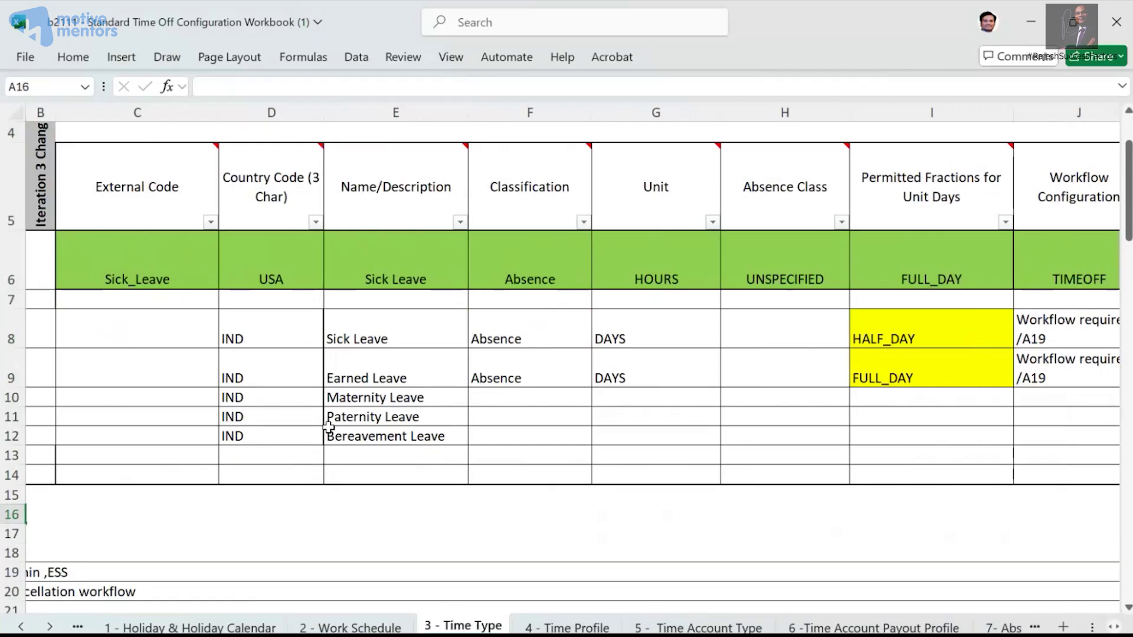
{"action": "left_click", "coordinate": [392, 511]}
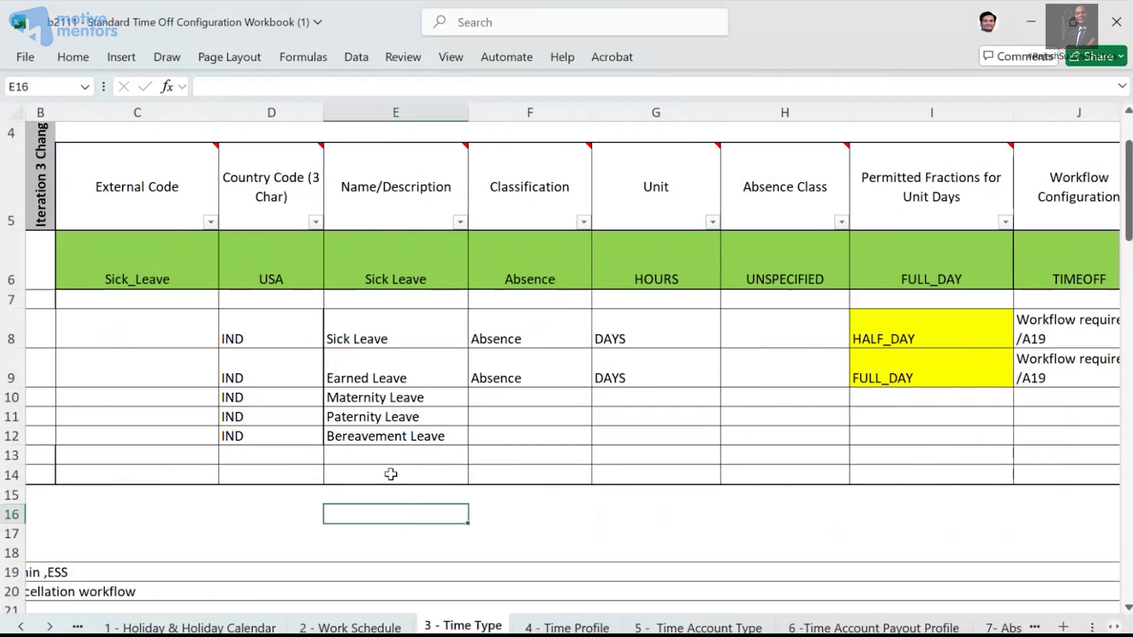
{"action": "left_click_drag", "start_coordinate": [395, 322], "coordinate": [407, 451]}
{"action": "left_click_drag", "start_coordinate": [397, 345], "coordinate": [393, 449]}
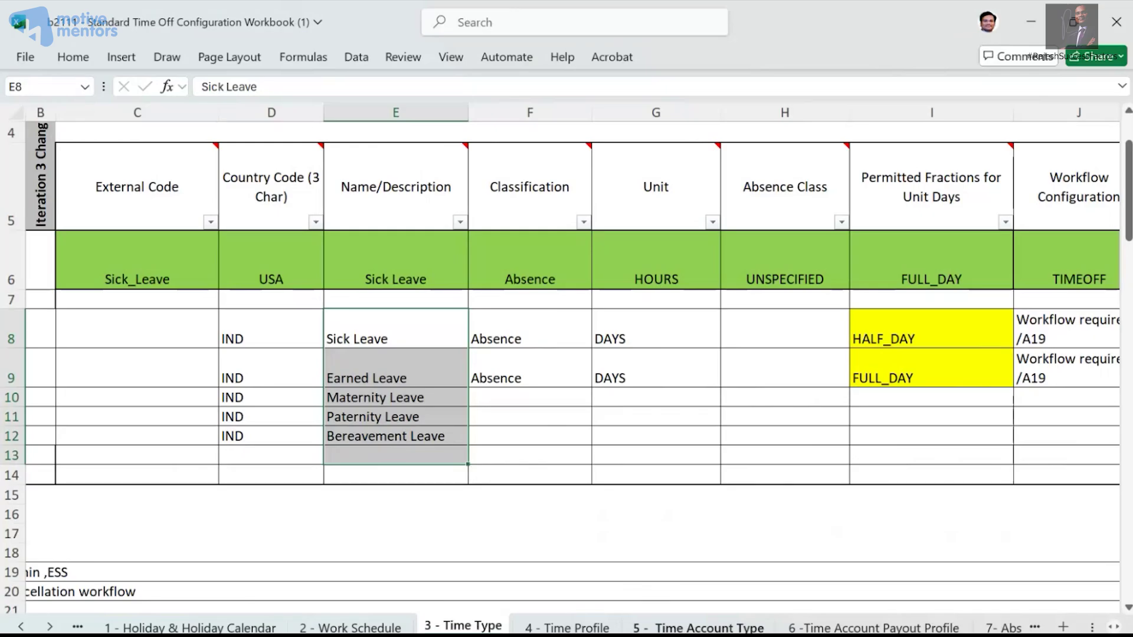
{"action": "left_click", "coordinate": [763, 627]}
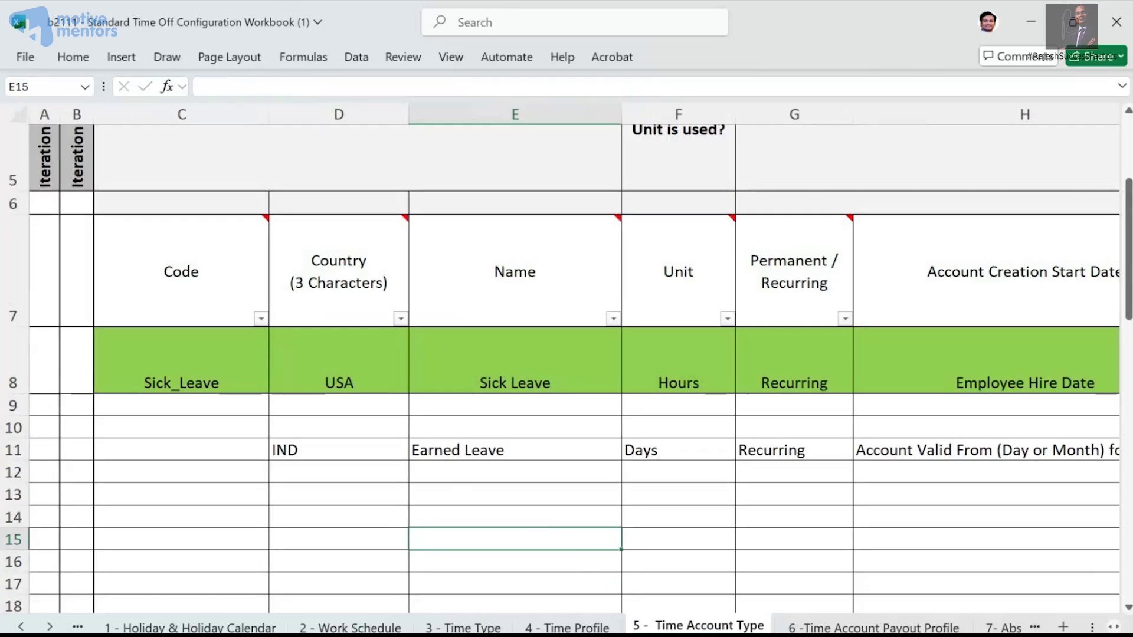
Switch to Manage Time Off Structures in SuccessFactors, start a new Time Type record and look through its form.
{"action": "key", "text": "alt+Tab"}
{"action": "left_click", "coordinate": [869, 197]}
{"action": "type", "text": "time "}
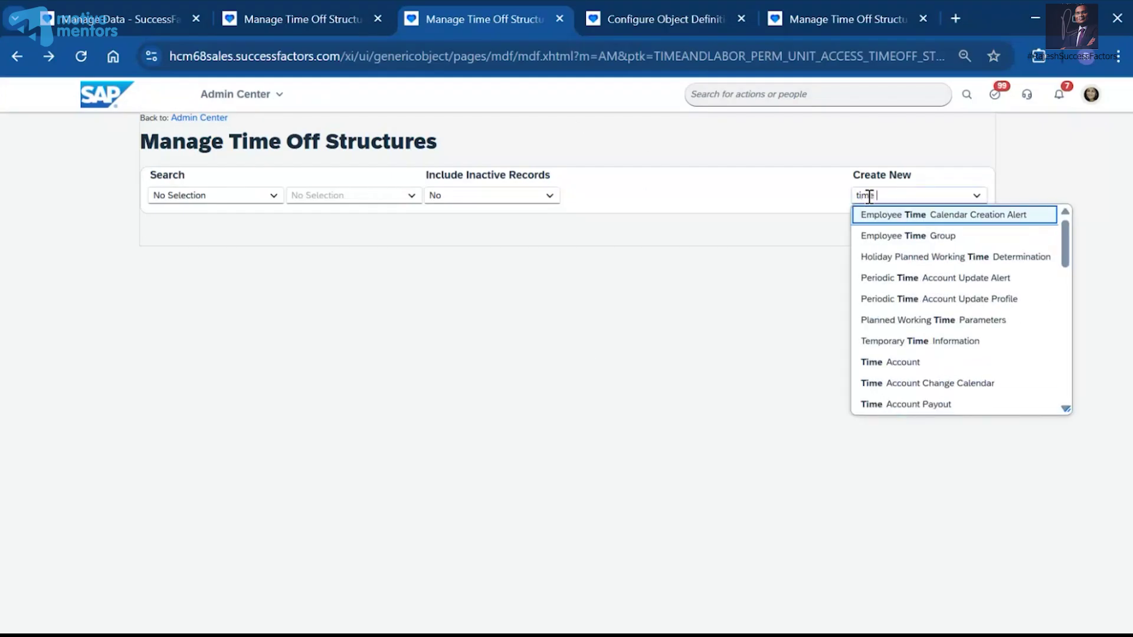
{"action": "type", "text": "typ"}
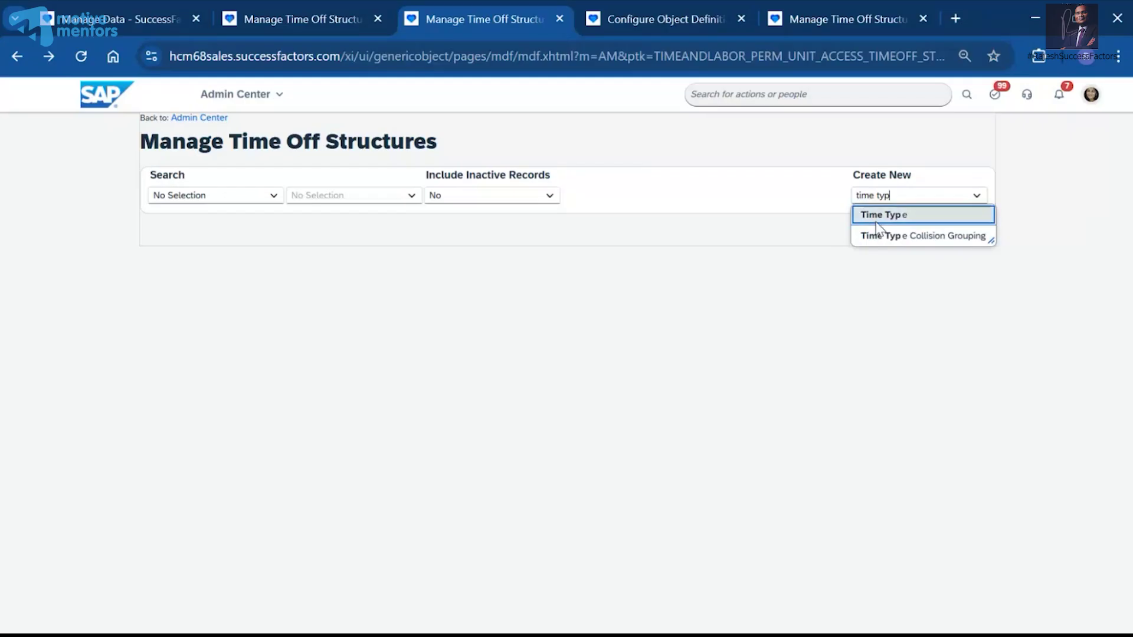
{"action": "left_click", "coordinate": [876, 219]}
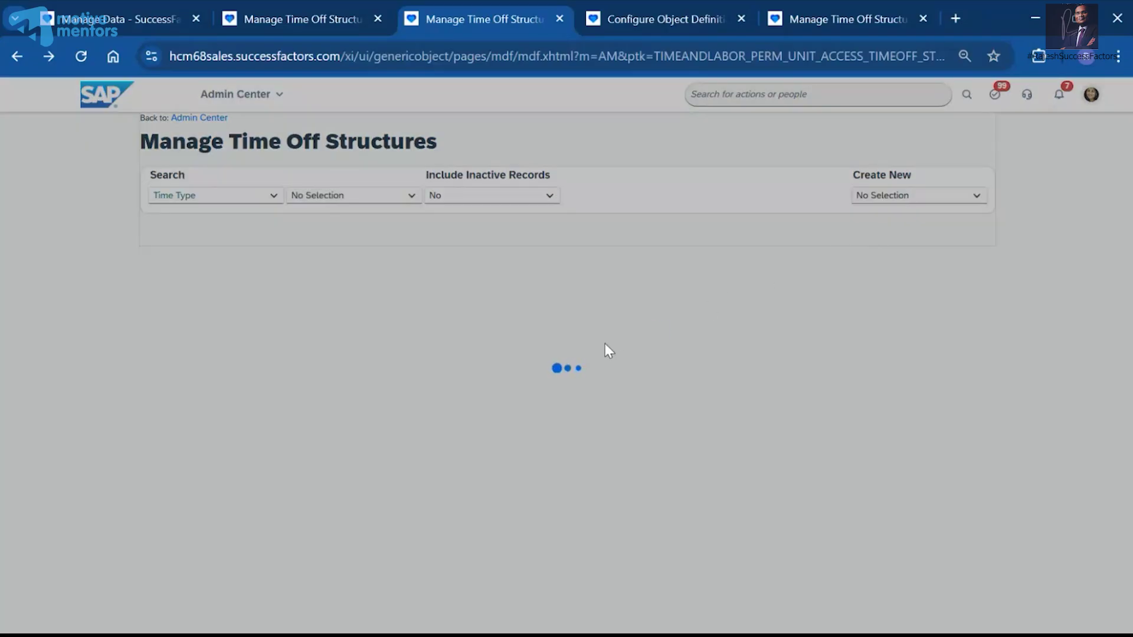
{"action": "scroll", "coordinate": [606, 349], "scroll_direction": "down", "scroll_amount": 9}
{"action": "scroll", "coordinate": [608, 401], "scroll_direction": "up", "scroll_amount": 1}
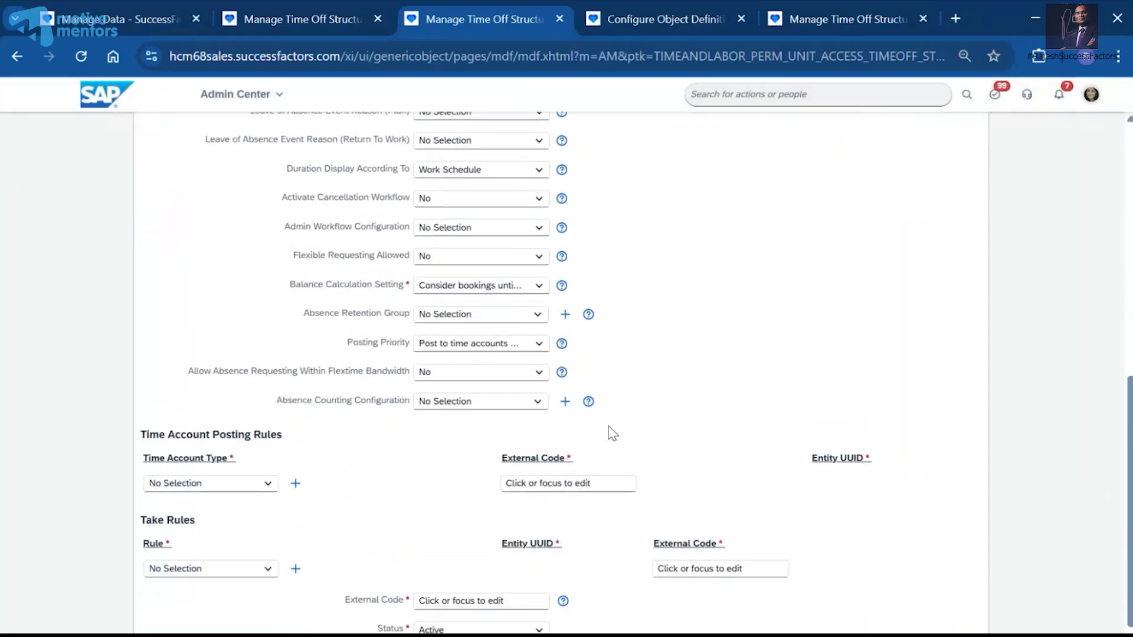
{"action": "scroll", "coordinate": [611, 433], "scroll_direction": "up", "scroll_amount": 10}
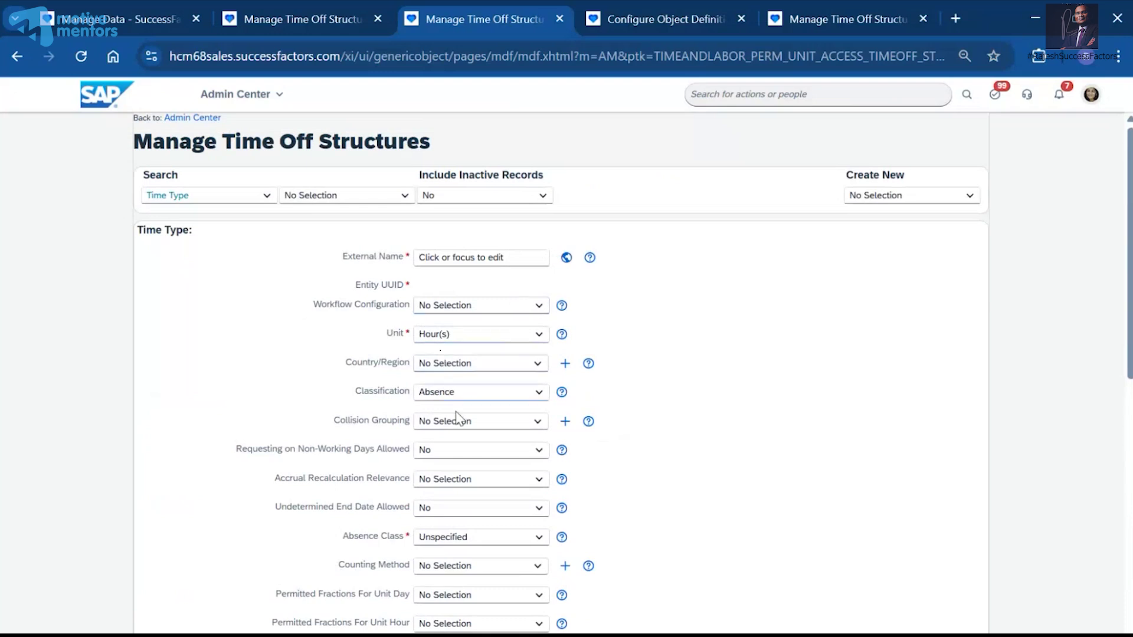
{"action": "scroll", "coordinate": [455, 417], "scroll_direction": "down", "scroll_amount": 5}
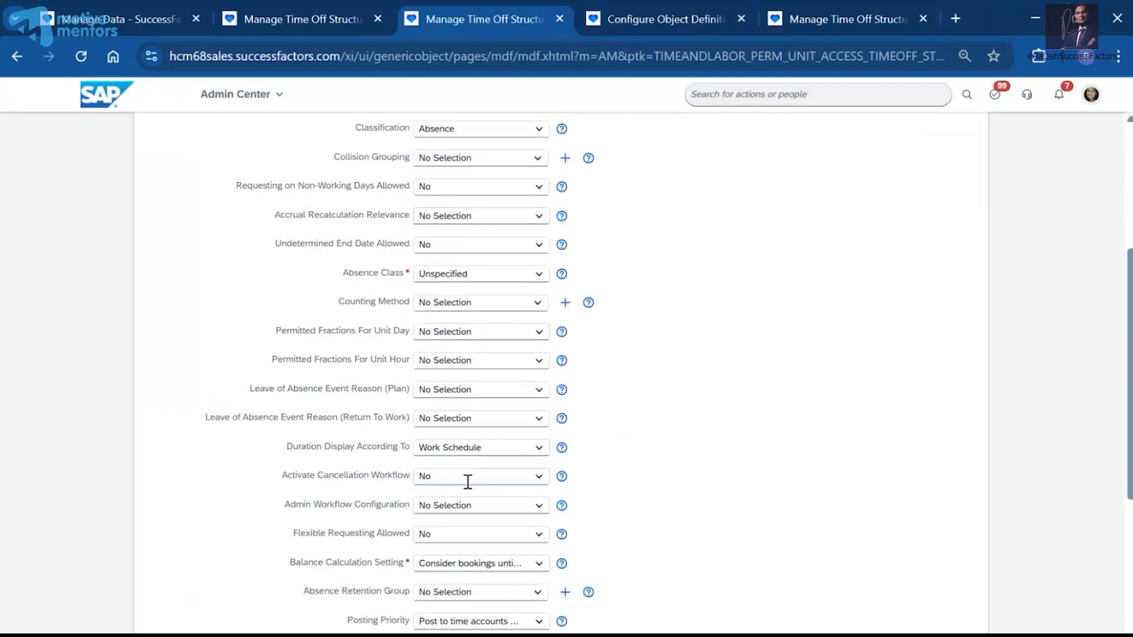
{"action": "scroll", "coordinate": [468, 479], "scroll_direction": "up", "scroll_amount": 5}
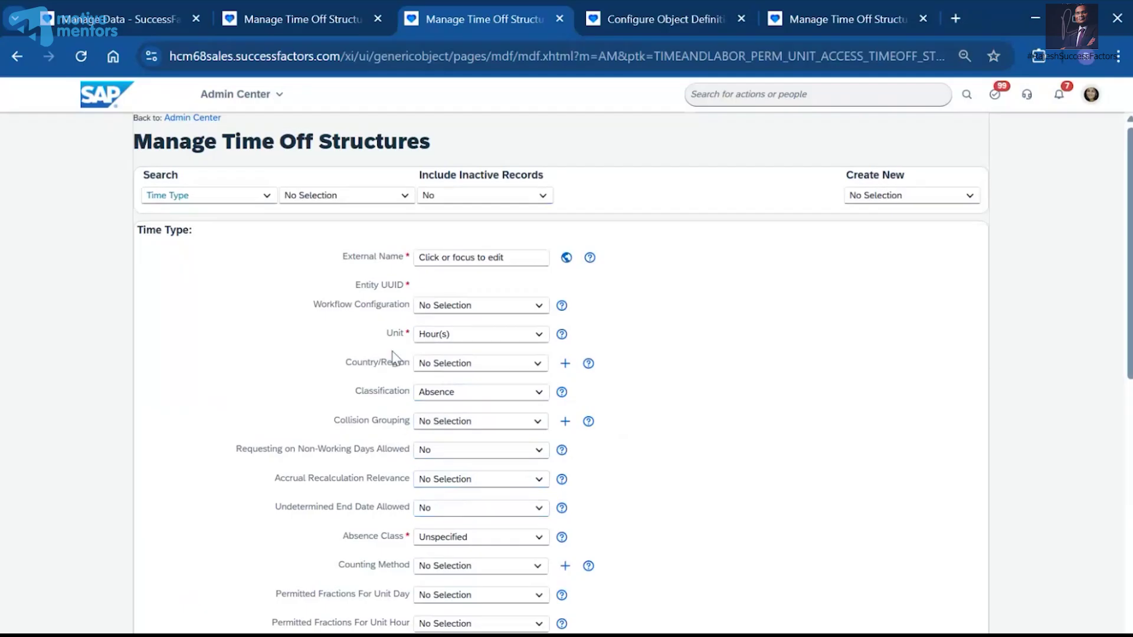
Duplicate the Manage Time Off Structures browser tab containing the Time Type form and go to the copy.
{"action": "right_click", "coordinate": [503, 12]}
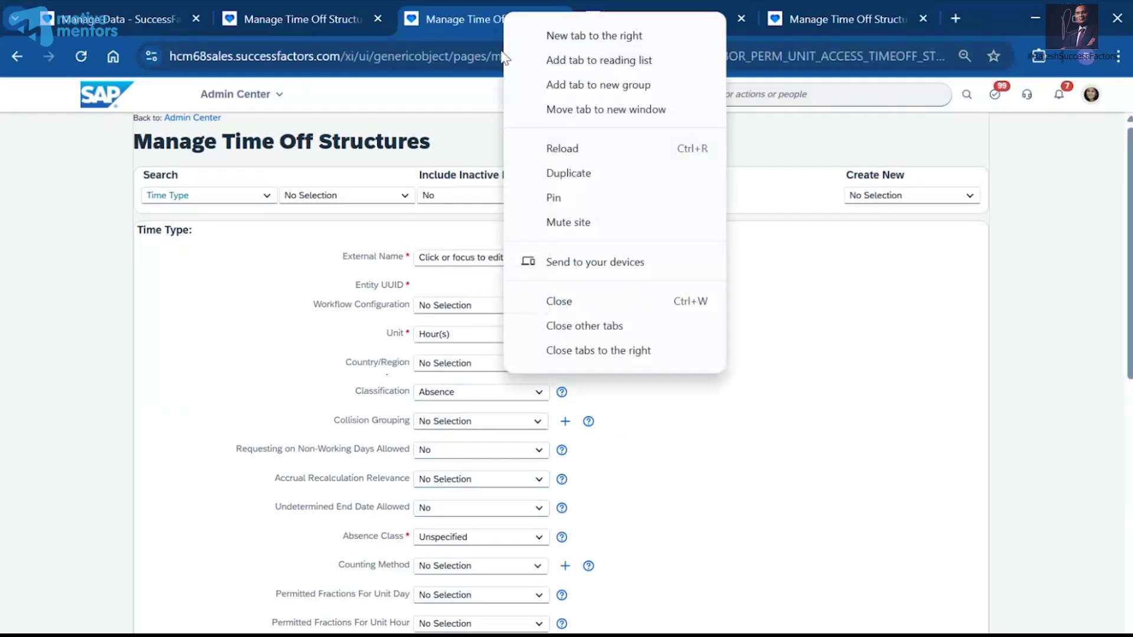
{"action": "left_click", "coordinate": [546, 174]}
{"action": "left_click", "coordinate": [417, 18]}
{"action": "left_click", "coordinate": [570, 17]}
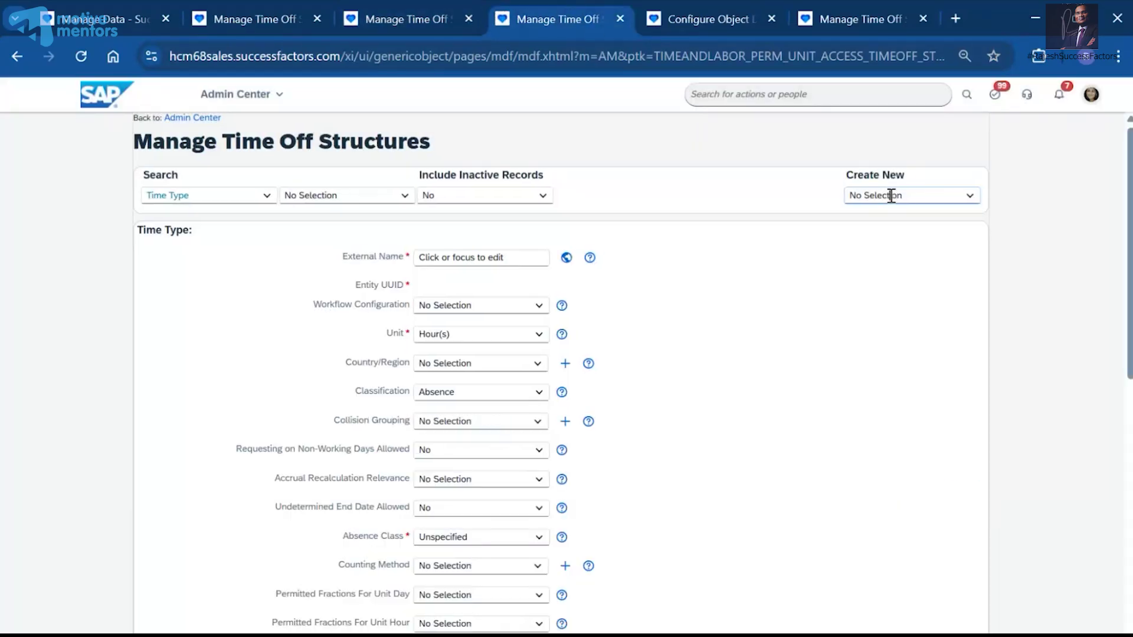
Start a new Time Account Type record to view its fields, including External Name and Unit, and cancel it.
{"action": "left_click", "coordinate": [890, 197]}
{"action": "type", "text": "time "}
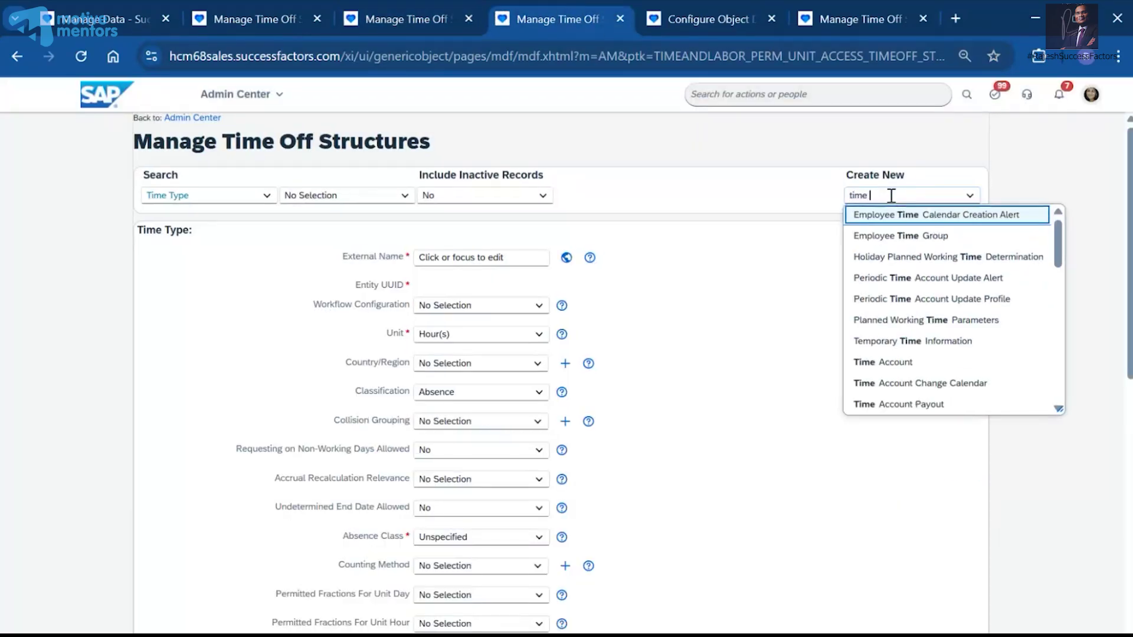
{"action": "type", "text": "account"}
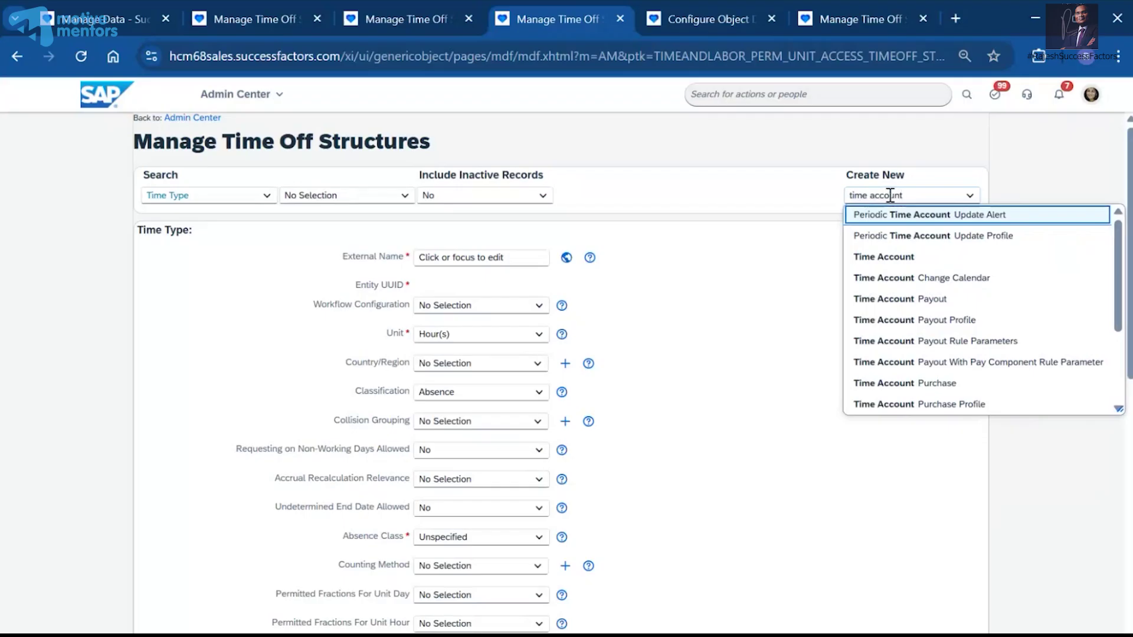
{"action": "type", "text": " ty"}
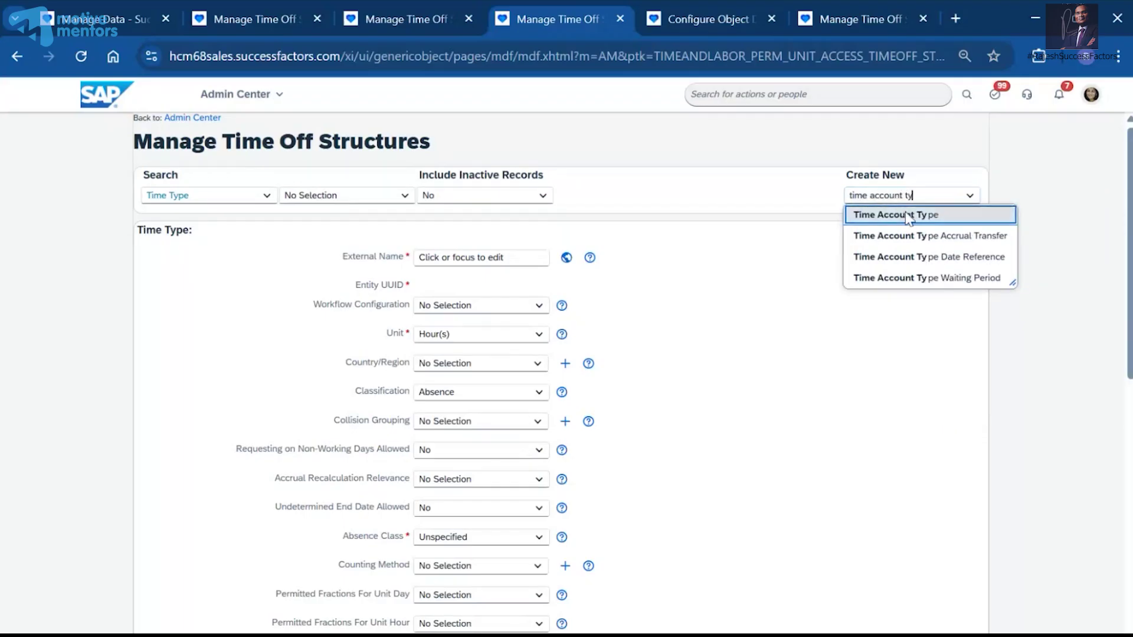
{"action": "left_click", "coordinate": [909, 216]}
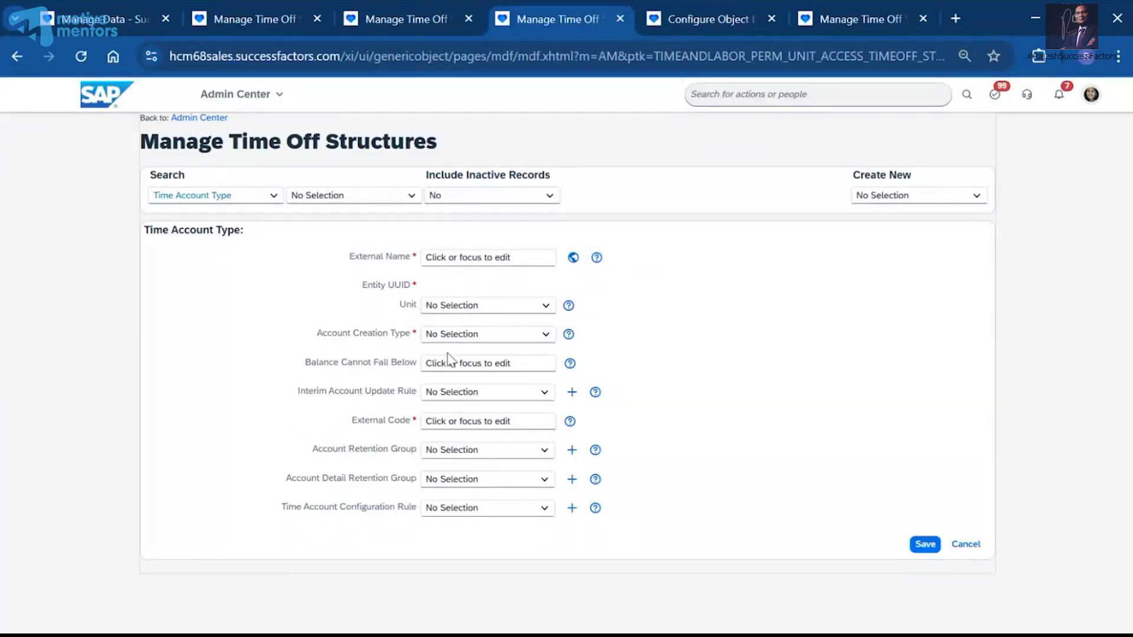
{"action": "left_click", "coordinate": [493, 260]}
{"action": "left_click", "coordinate": [423, 308]}
{"action": "left_click", "coordinate": [242, 320]}
{"action": "left_click", "coordinate": [937, 546]}
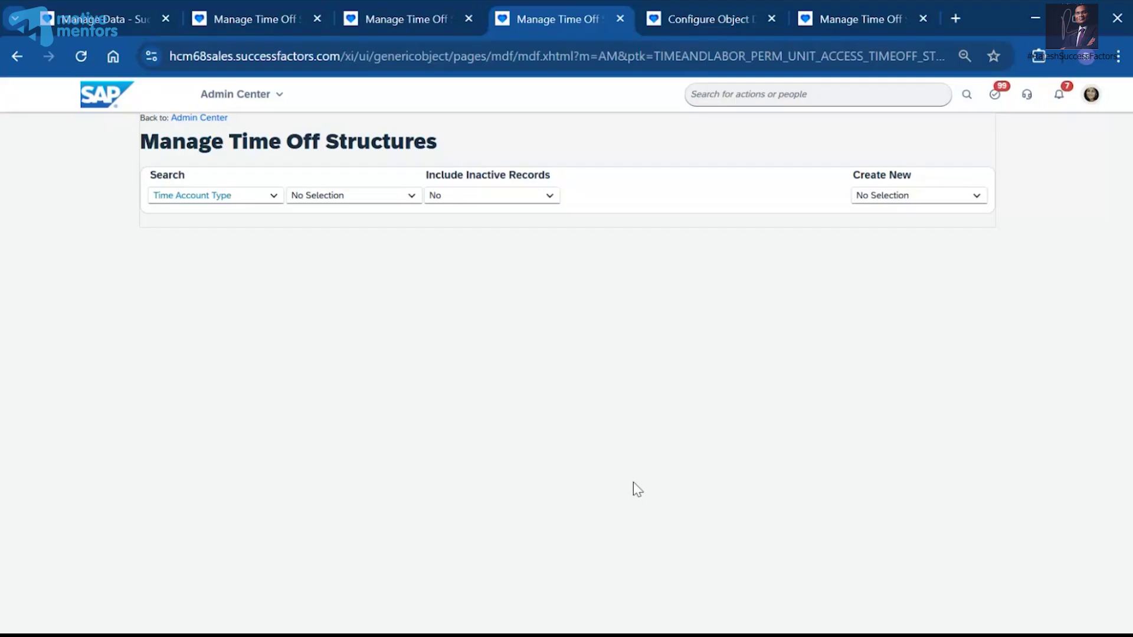
Return to the workbook's "3 - Time Type" sheet, highlight the five leave names and select Earned Leave.
{"action": "left_click", "coordinate": [413, 13]}
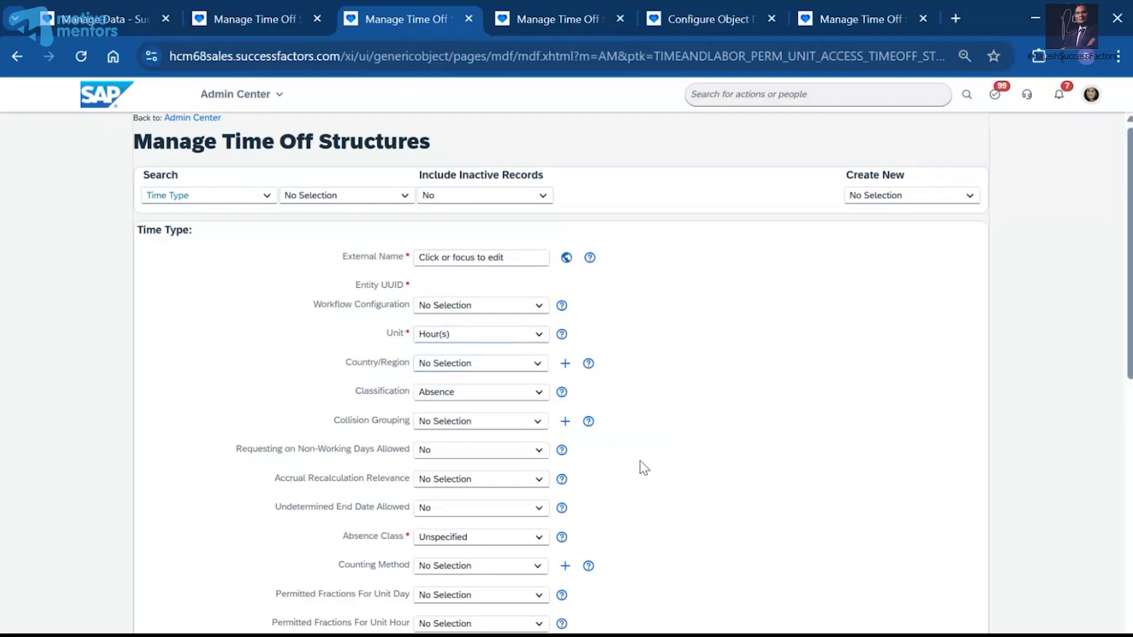
{"action": "left_click", "coordinate": [661, 584]}
{"action": "left_click", "coordinate": [444, 467]}
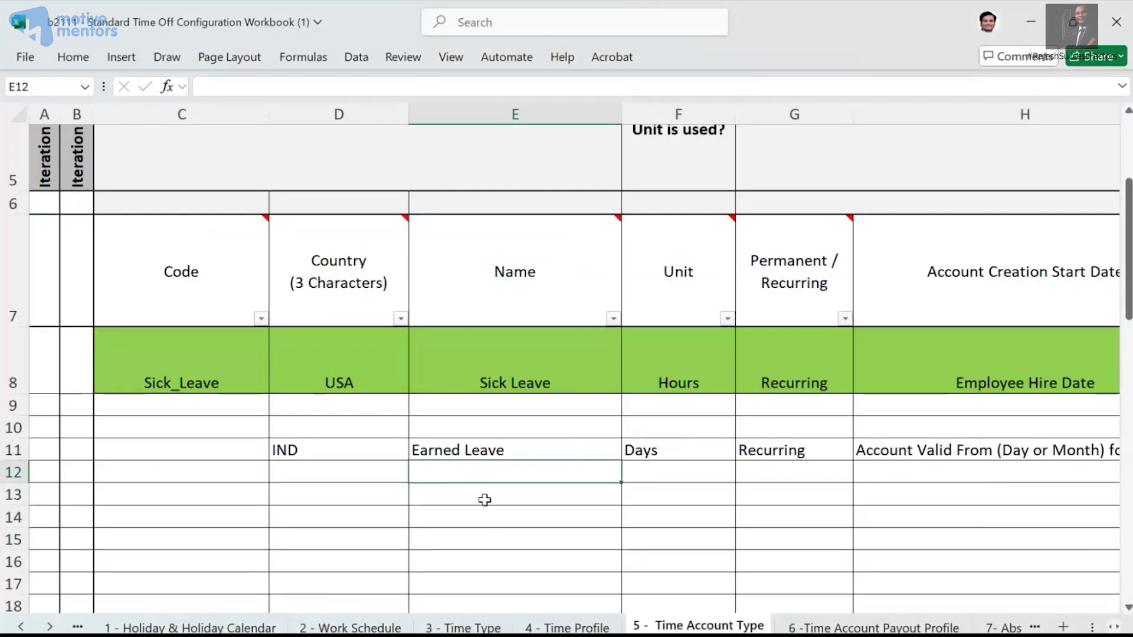
{"action": "left_click", "coordinate": [465, 627]}
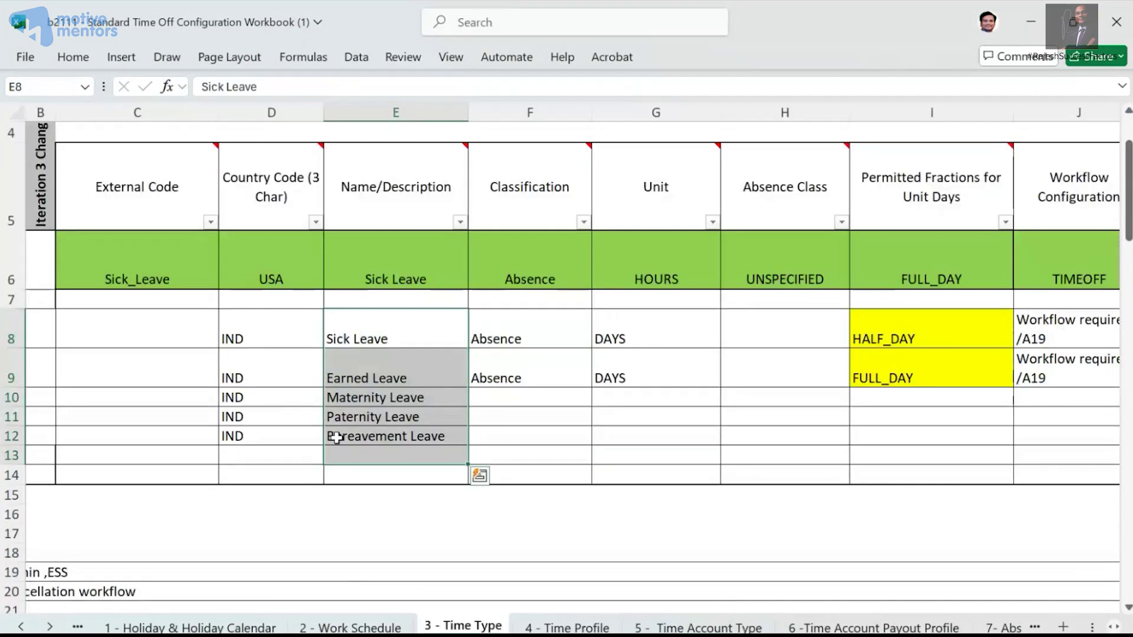
{"action": "left_click_drag", "start_coordinate": [387, 334], "coordinate": [399, 439]}
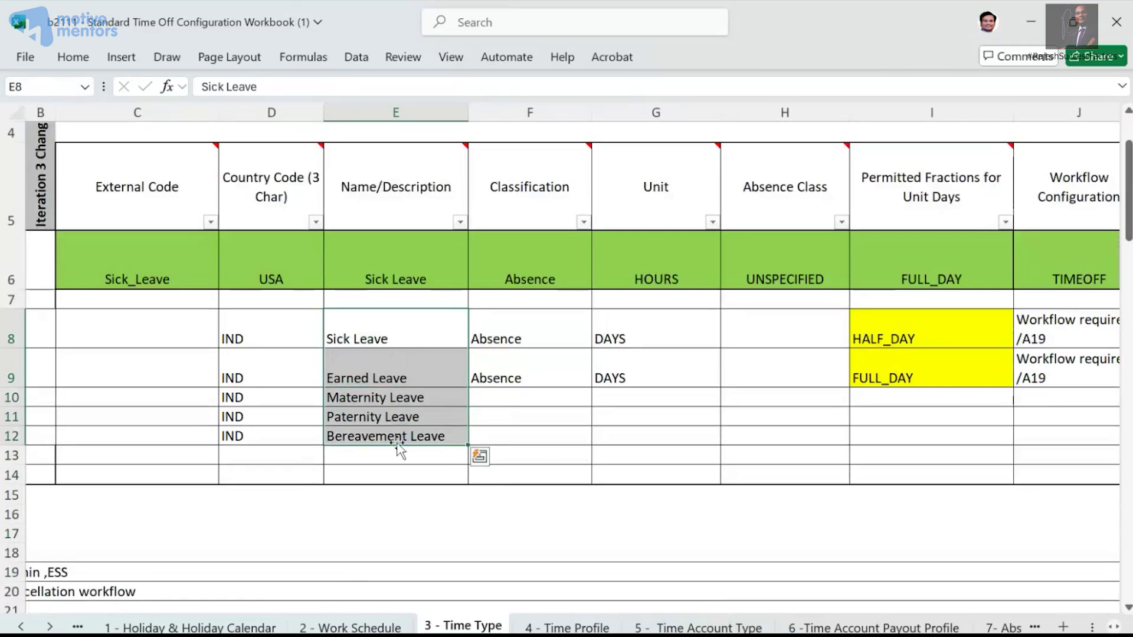
{"action": "left_click", "coordinate": [422, 509]}
{"action": "left_click", "coordinate": [391, 376]}
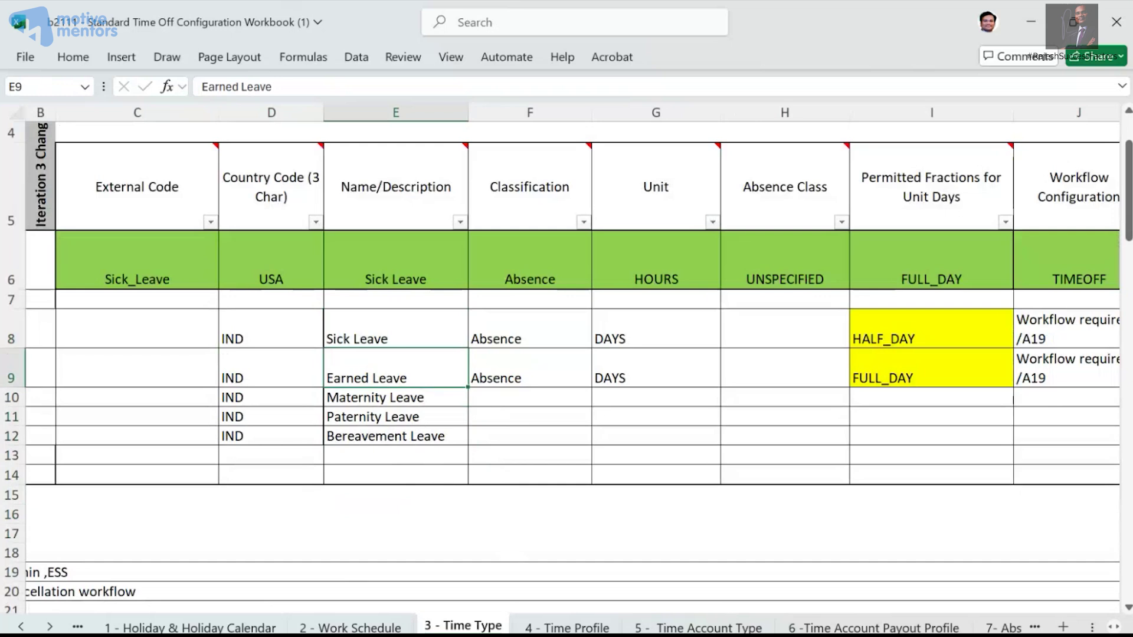
Switch to the new Time Type record in SuccessFactors and set its External Code to B72_EarnedLeave.
{"action": "key", "text": "alt+Tab"}
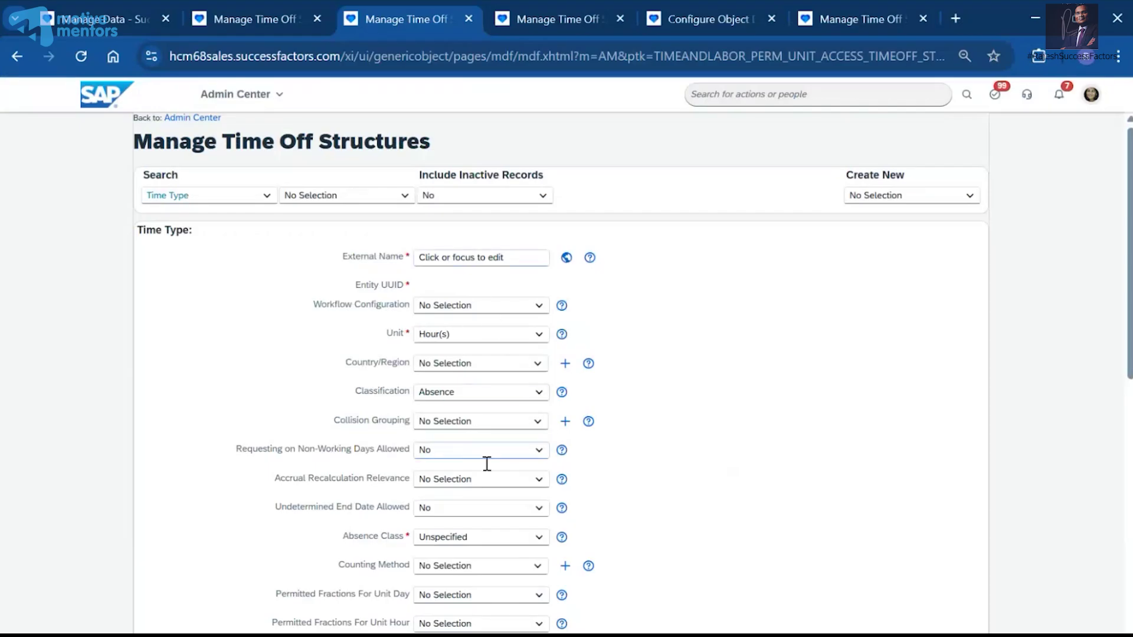
{"action": "scroll", "coordinate": [486, 465], "scroll_direction": "down", "scroll_amount": 10}
{"action": "left_click", "coordinate": [437, 563]}
{"action": "type", "text": "B7"}
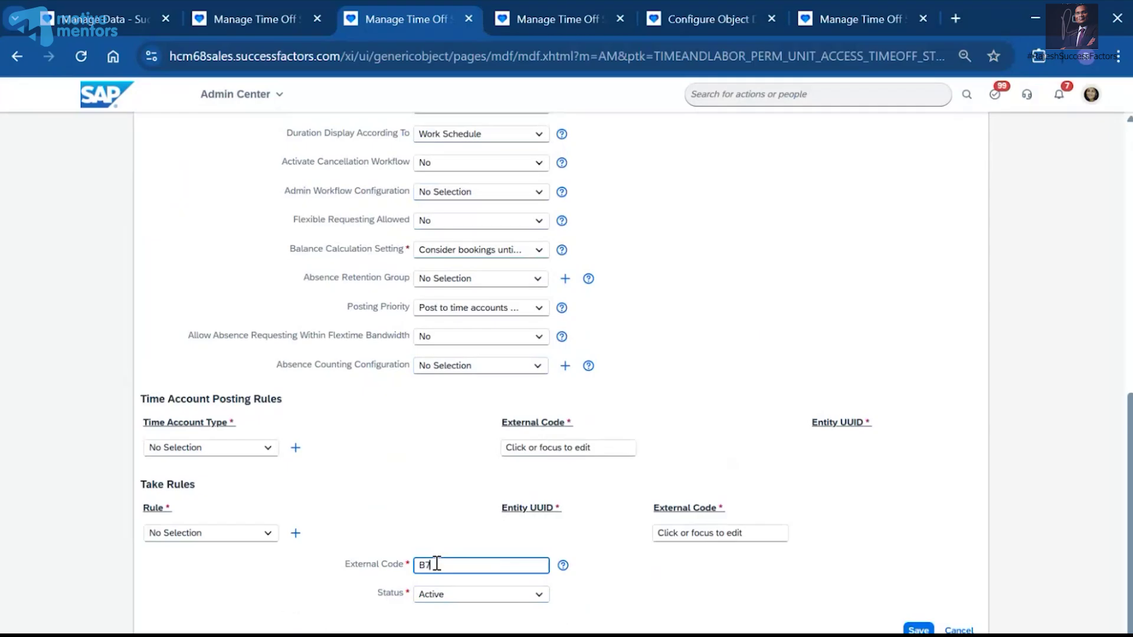
{"action": "type", "text": "2_EarnedLeave"}
{"action": "left_click", "coordinate": [434, 511]}
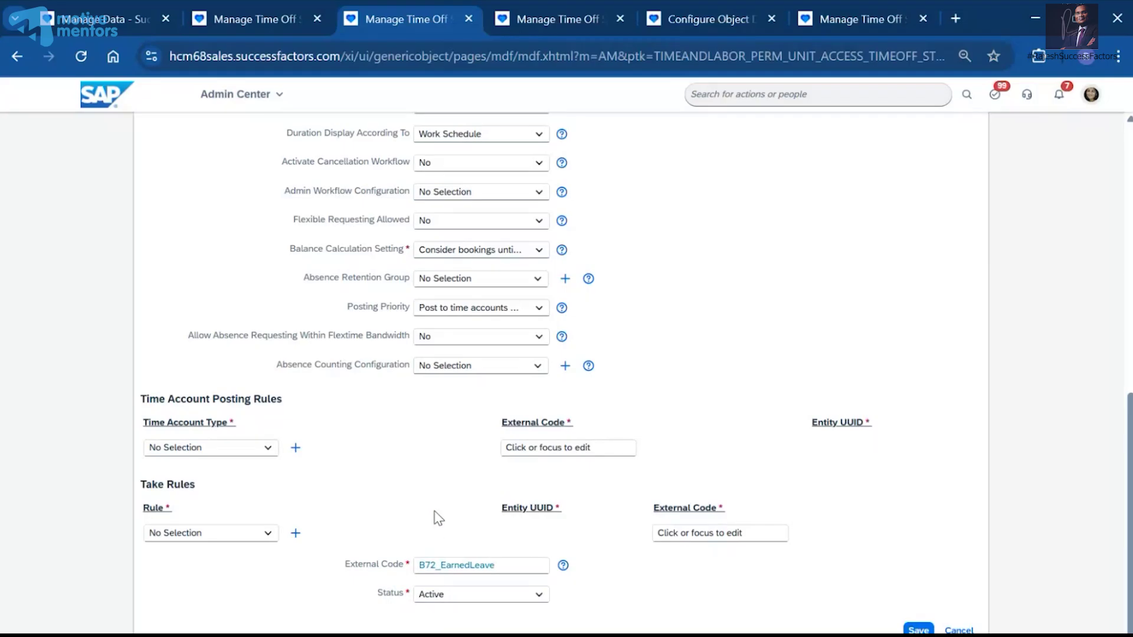
Copy the code B72_EarnedLeave into the Time Type's External Name.
{"action": "left_click_drag", "start_coordinate": [519, 567], "coordinate": [336, 572]}
{"action": "key", "text": "ctrl+c"}
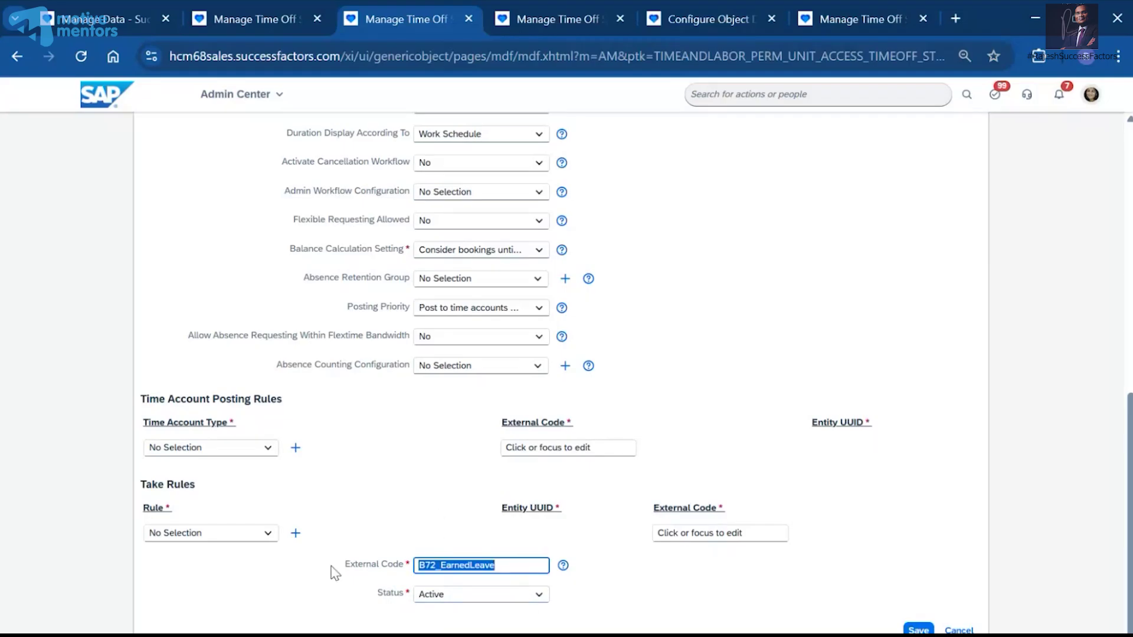
{"action": "scroll", "coordinate": [804, 289], "scroll_direction": "up", "scroll_amount": 10}
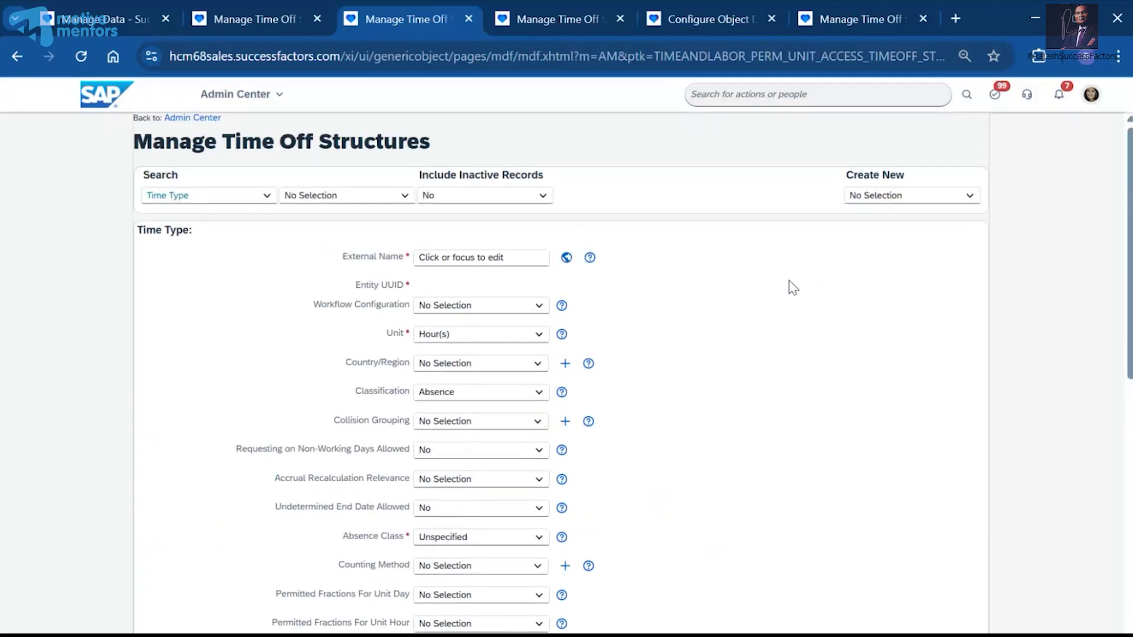
{"action": "left_click", "coordinate": [512, 260]}
{"action": "key", "text": "ctrl+v"}
{"action": "left_click", "coordinate": [727, 267]}
Highlight the Entity UUID label on the Time Type form to point out this required field.
{"action": "left_click_drag", "start_coordinate": [360, 285], "coordinate": [421, 294]}
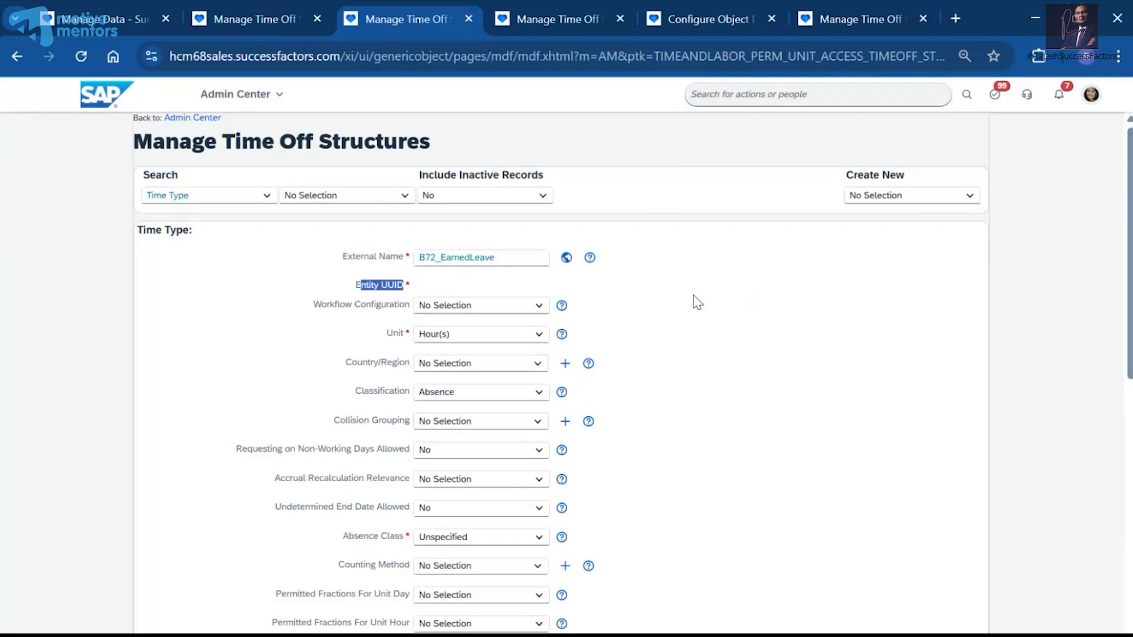
{"action": "left_click_drag", "start_coordinate": [355, 284], "coordinate": [403, 286]}
{"action": "left_click", "coordinate": [666, 308]}
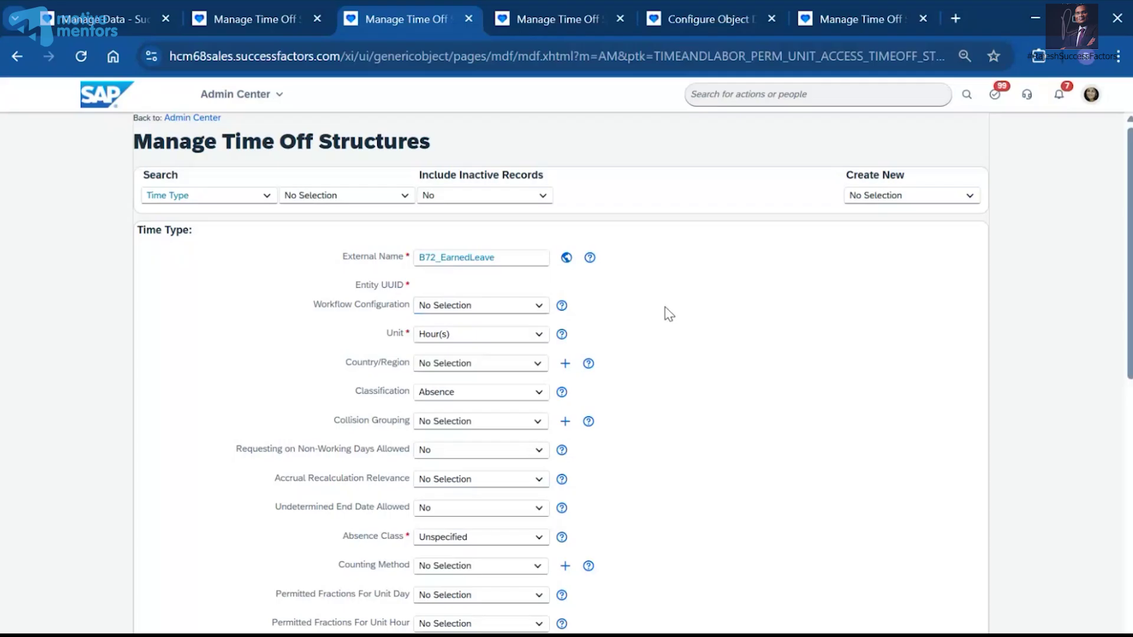
In the Time Account Type browser tab, search actions for "org pay job" and open Manage Organization, Pay and Job Structures.
{"action": "double_click", "coordinate": [380, 286]}
{"action": "left_click", "coordinate": [746, 314]}
{"action": "left_click", "coordinate": [569, 19]}
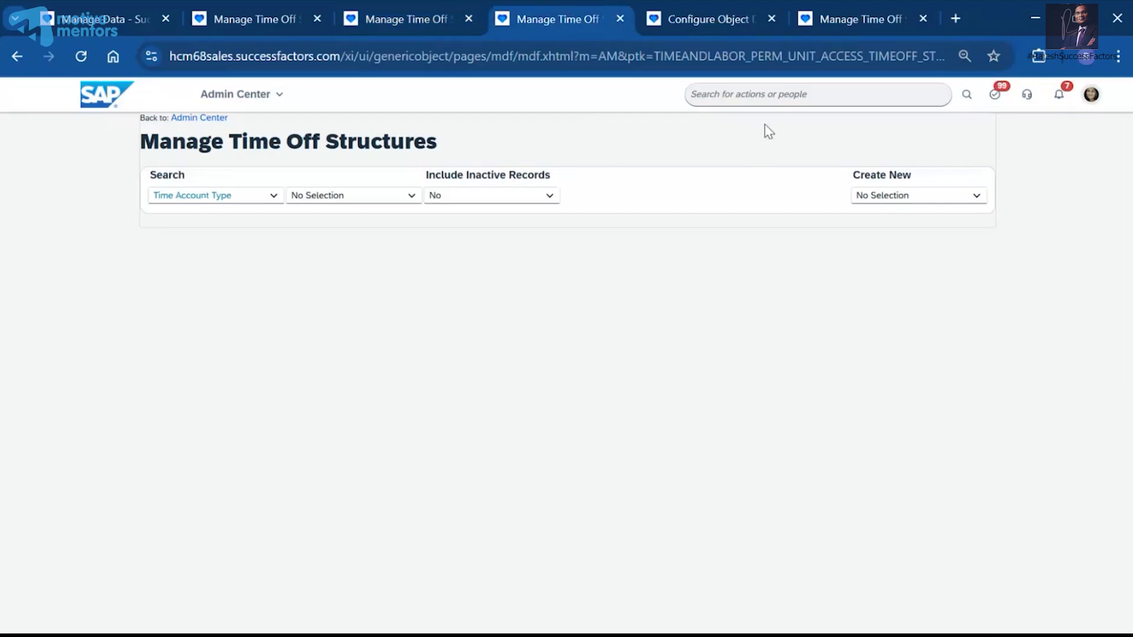
{"action": "left_click", "coordinate": [772, 95]}
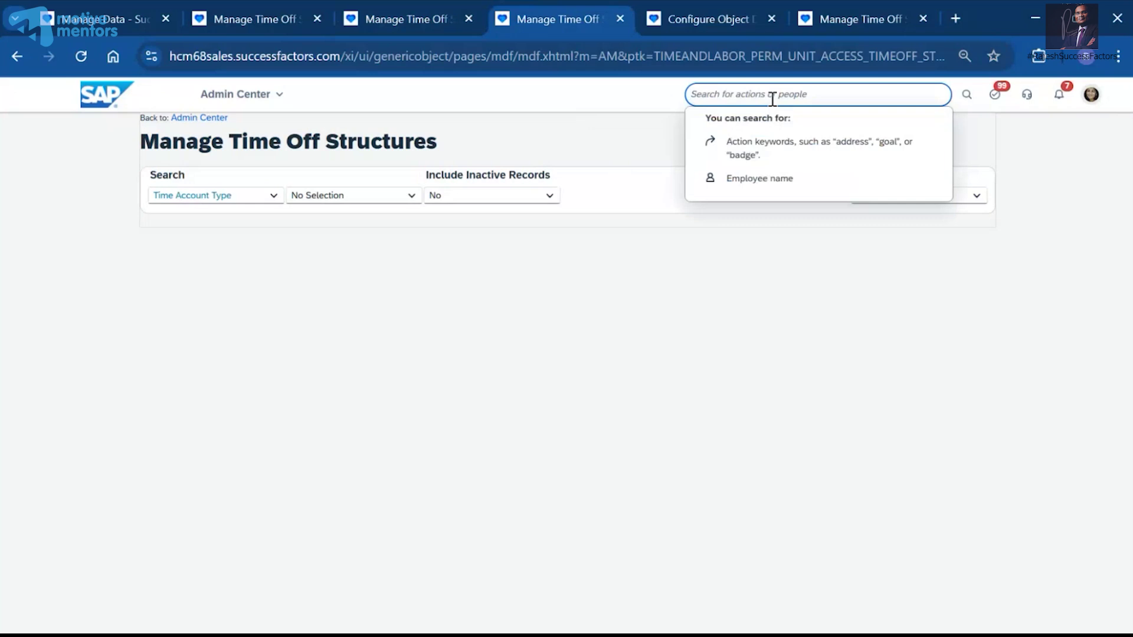
{"action": "type", "text": "org ay job"}
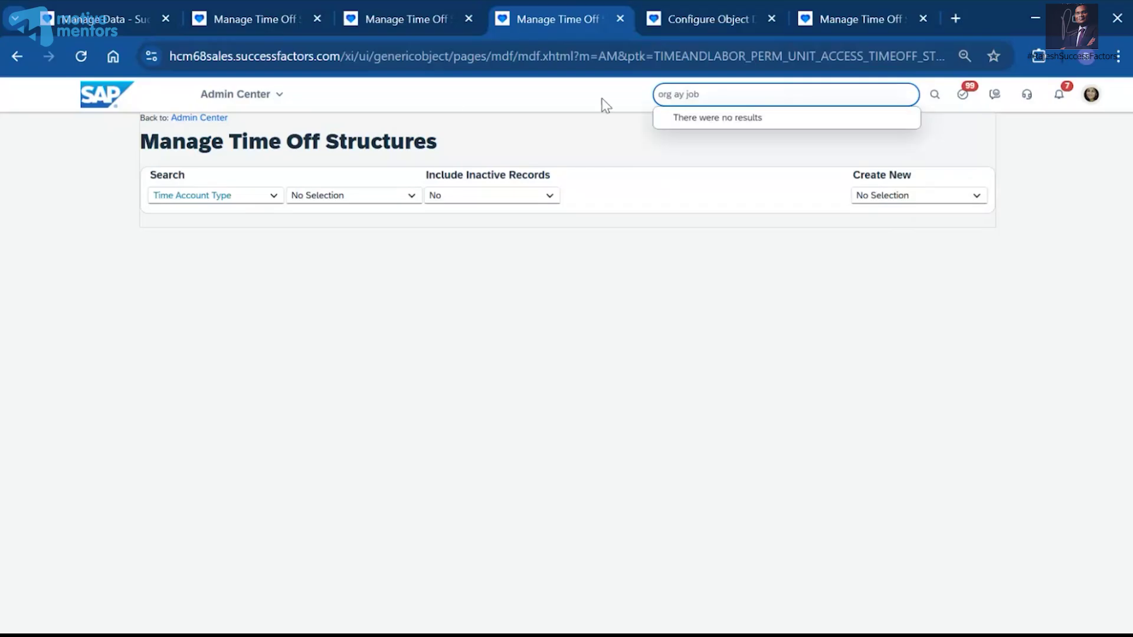
{"action": "key", "text": "ctrl+a"}
{"action": "key", "text": "BackSpace"}
{"action": "type", "text": "org pay job"}
{"action": "left_click", "coordinate": [716, 124]}
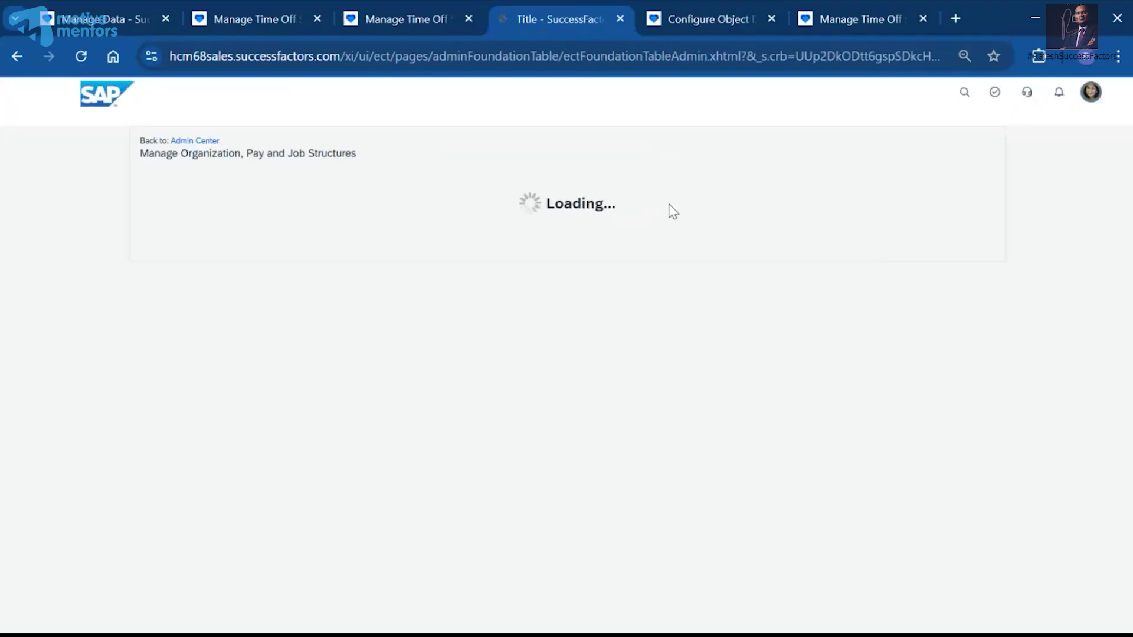
Start creating a new Workflow record in Manage Organization, Pay and Job Structures.
{"action": "left_click", "coordinate": [931, 173]}
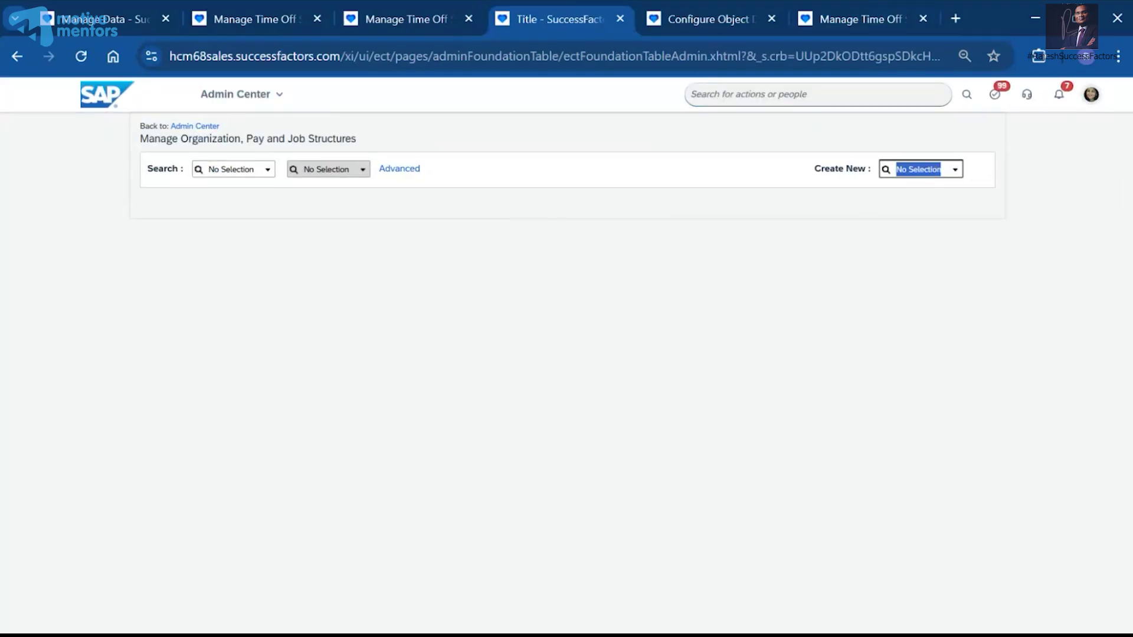
{"action": "type", "text": "work"}
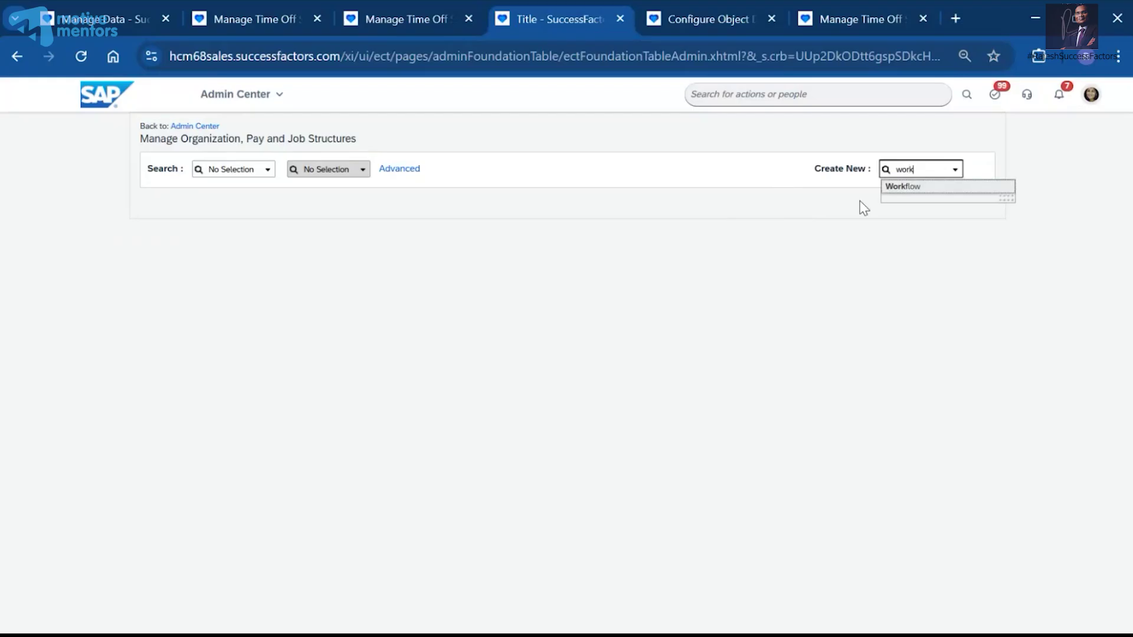
{"action": "left_click", "coordinate": [914, 188]}
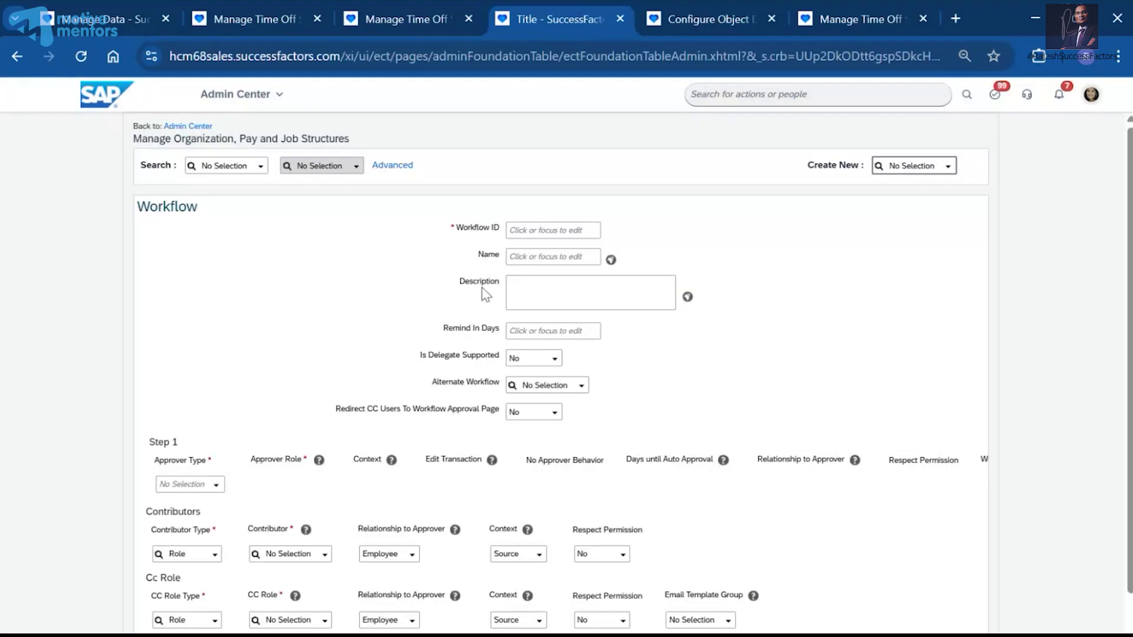
Copy the External Name B72_EarnedLeave from the Time Type form for use in the new workflow's ID.
{"action": "left_click", "coordinate": [543, 236]}
{"action": "left_click", "coordinate": [413, 12]}
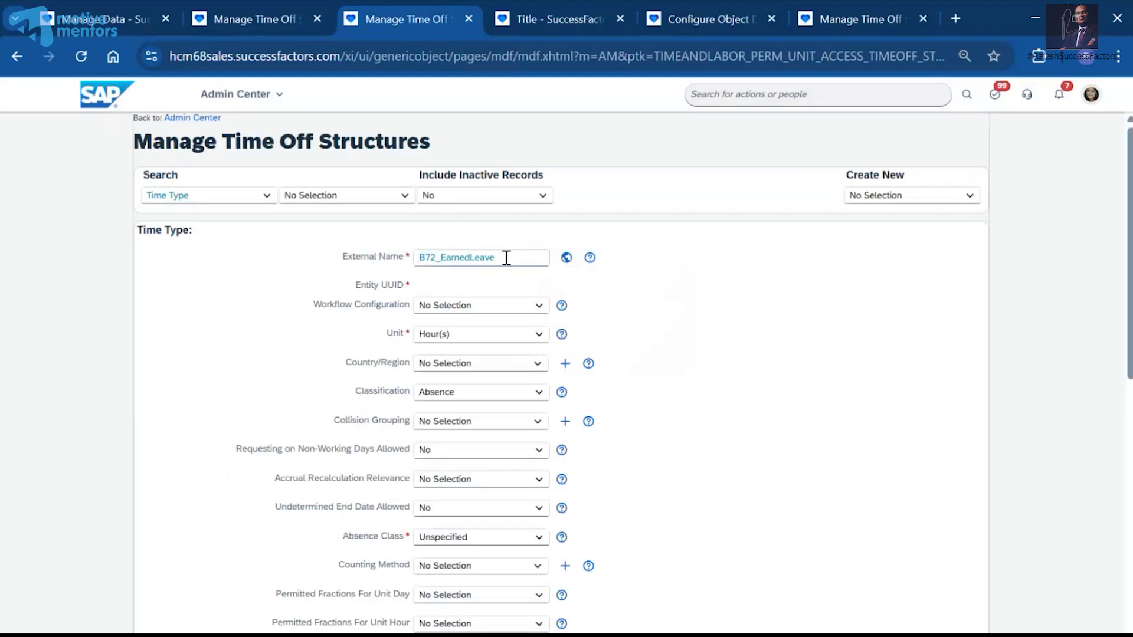
{"action": "left_click_drag", "start_coordinate": [505, 258], "coordinate": [298, 248]}
{"action": "key", "text": "ctrl+c"}
{"action": "left_click", "coordinate": [859, 8]}
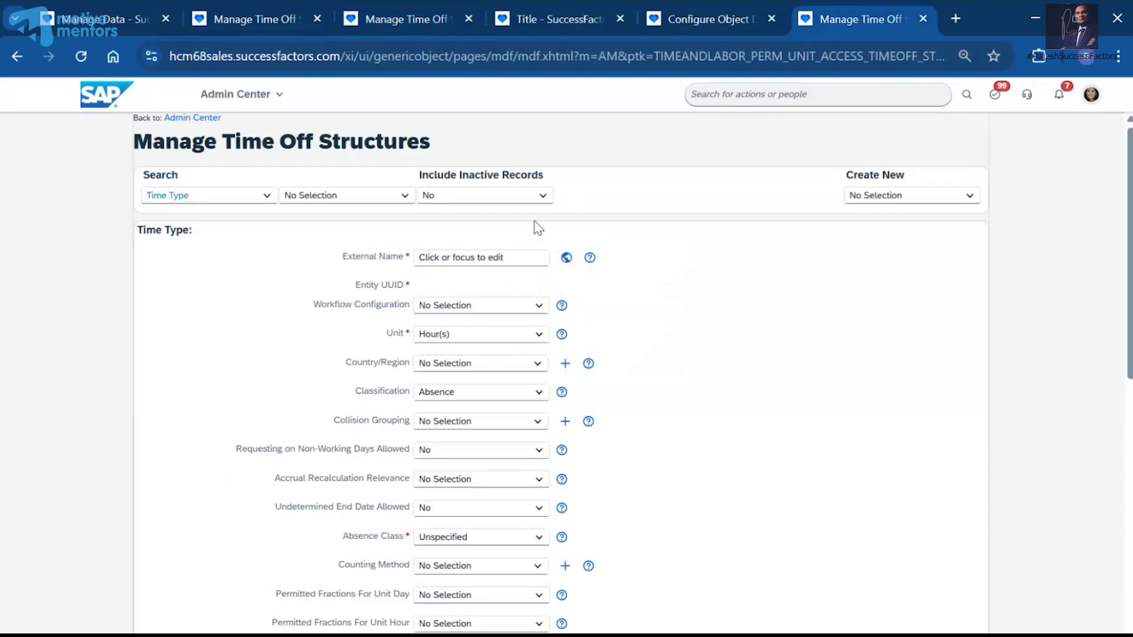
{"action": "left_click", "coordinate": [714, 11]}
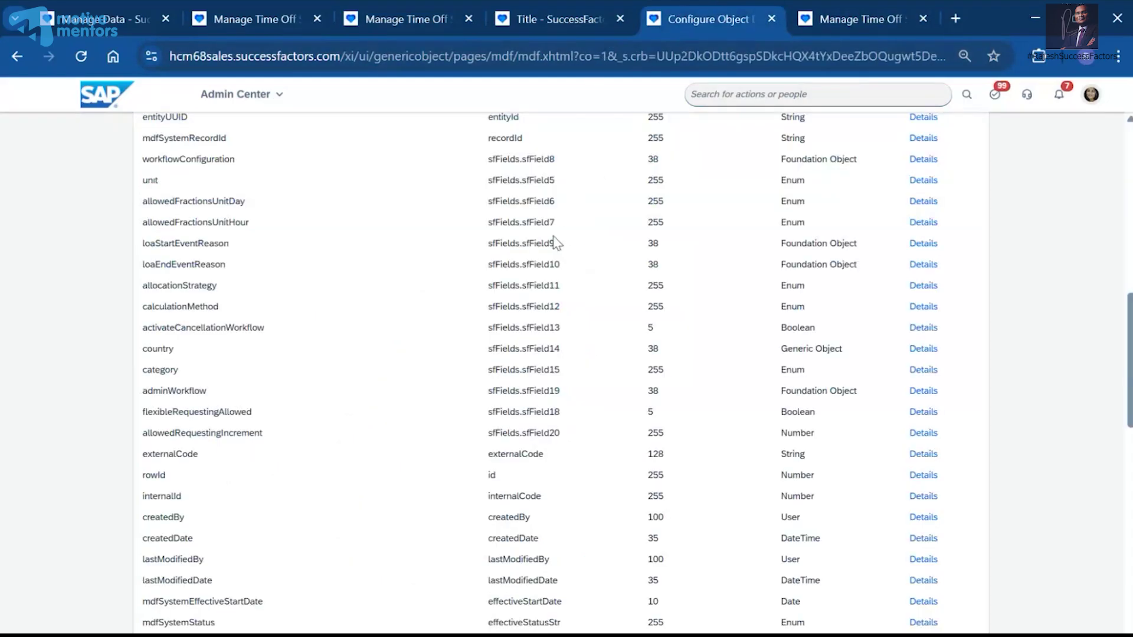
Paste the copied code into the new workflow's ID and edit it to WF_B72_TimeOff.
{"action": "left_click", "coordinate": [523, 15]}
{"action": "left_click", "coordinate": [520, 230]}
{"action": "key", "text": "ctrl+v"}
{"action": "left_click_drag", "start_coordinate": [524, 230], "coordinate": [610, 253]}
{"action": "key", "text": "BackSpace"}
{"action": "type", "text": "TimeOff"}
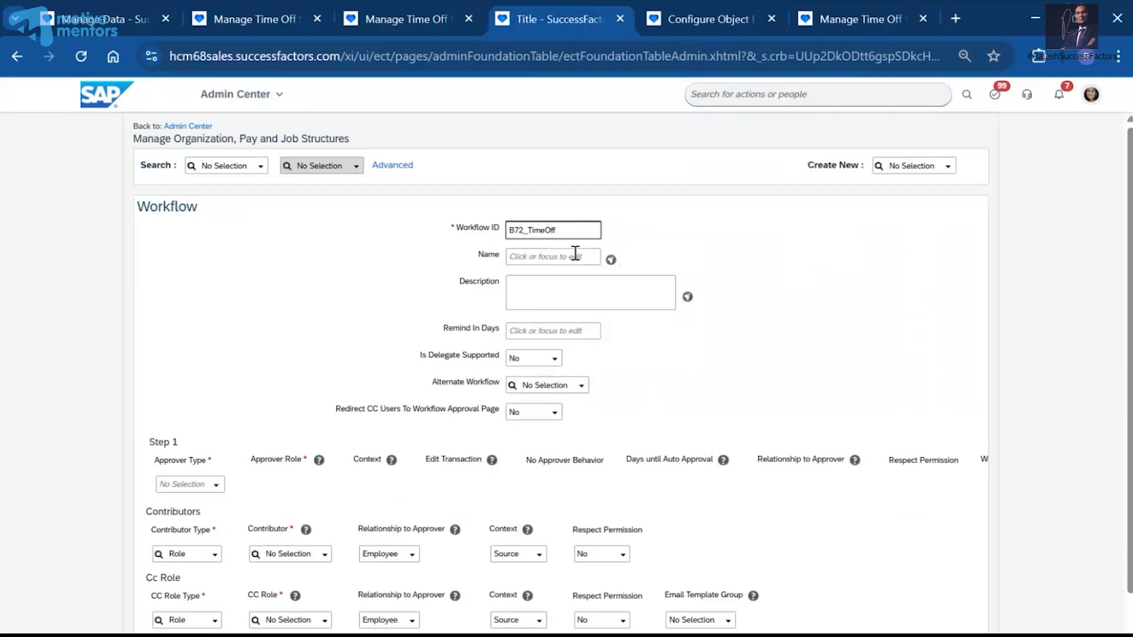
{"action": "left_click", "coordinate": [850, 237]}
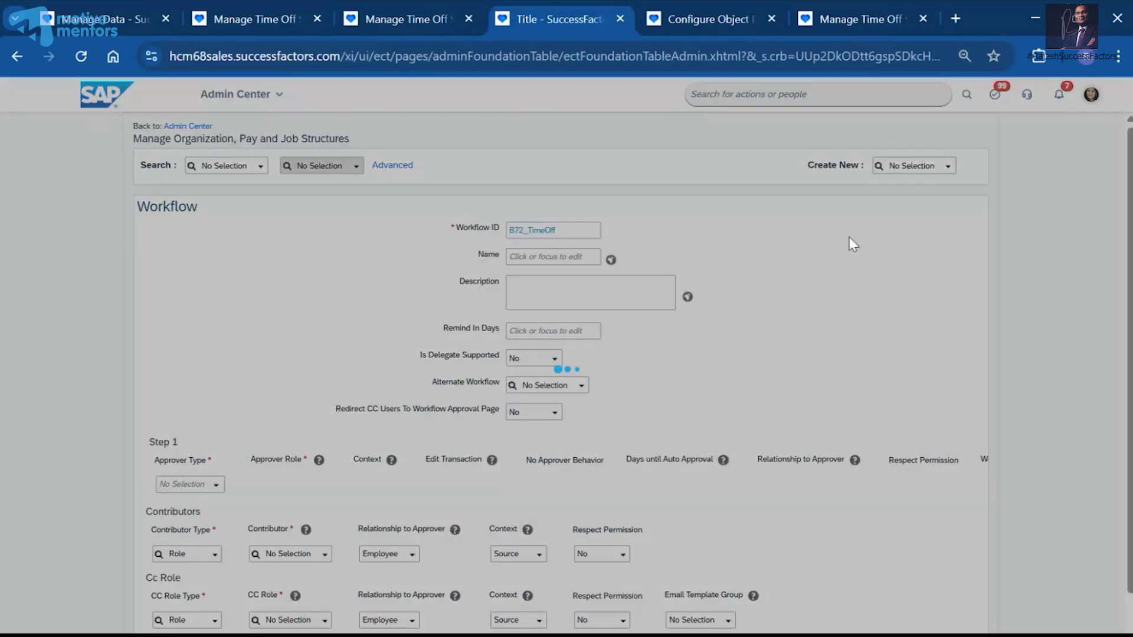
{"action": "left_click", "coordinate": [509, 234]}
{"action": "type", "text": "WF_"}
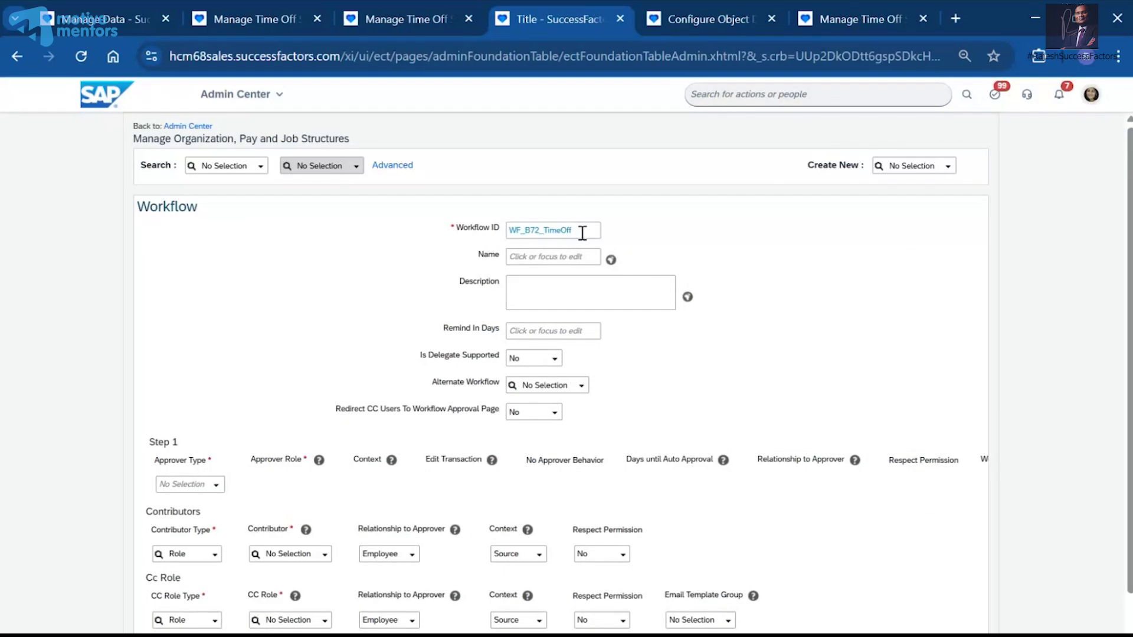
Look over the open Time Type form, close the duplicate blank Time Type page and return to the workflow record.
{"action": "left_click_drag", "start_coordinate": [581, 230], "coordinate": [197, 245]}
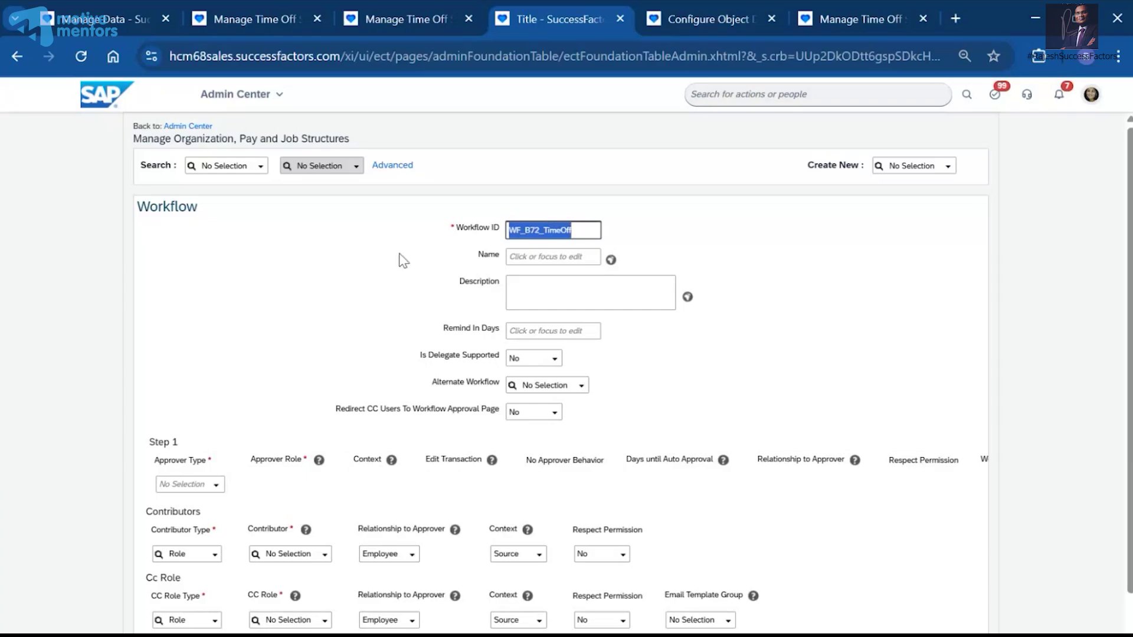
{"action": "left_click", "coordinate": [372, 8]}
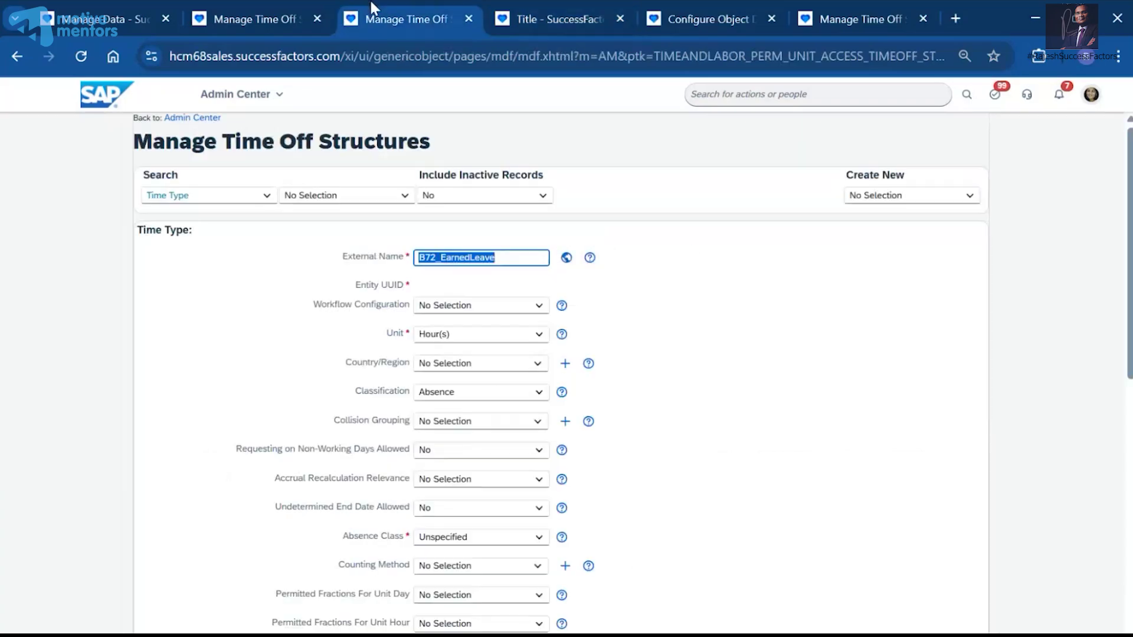
{"action": "scroll", "coordinate": [584, 543], "scroll_direction": "down", "scroll_amount": 5}
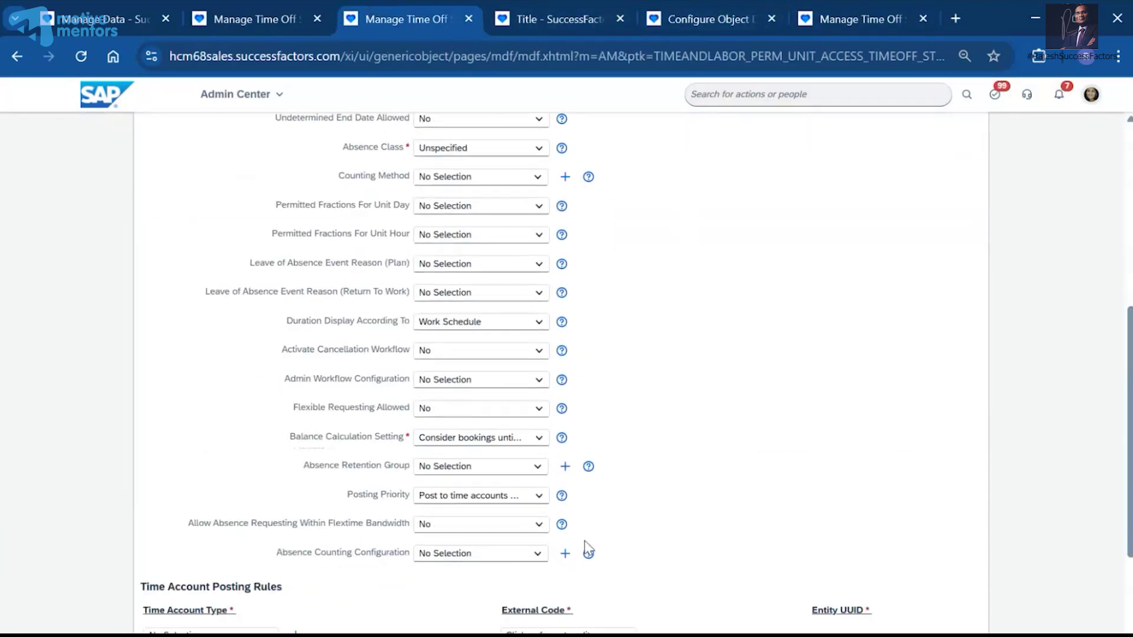
{"action": "scroll", "coordinate": [584, 543], "scroll_direction": "down", "scroll_amount": 2}
{"action": "left_click", "coordinate": [879, 11]}
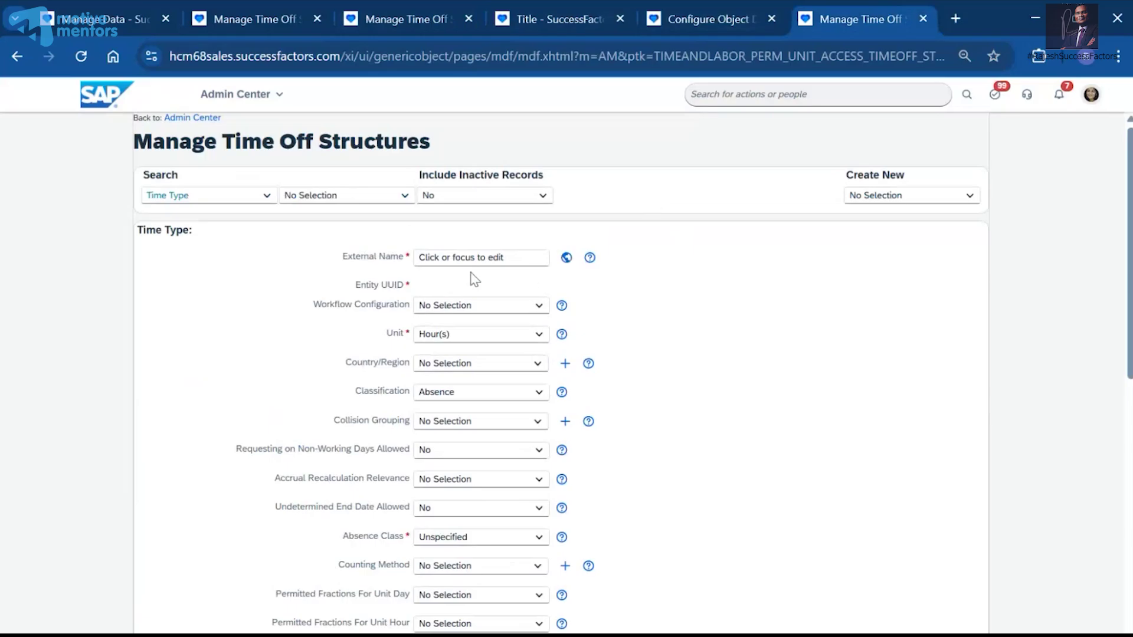
{"action": "left_click", "coordinate": [745, 3]}
{"action": "left_click", "coordinate": [908, 14]}
{"action": "left_click", "coordinate": [922, 19]}
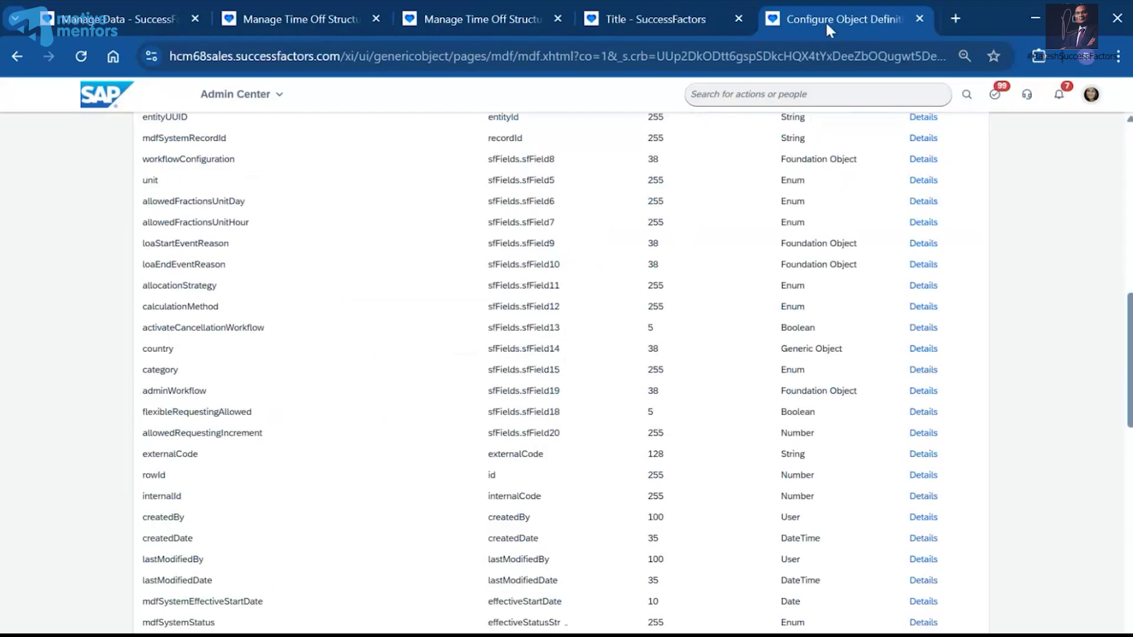
{"action": "scroll", "coordinate": [466, 297], "scroll_direction": "up", "scroll_amount": 3}
{"action": "left_click", "coordinate": [680, 5]}
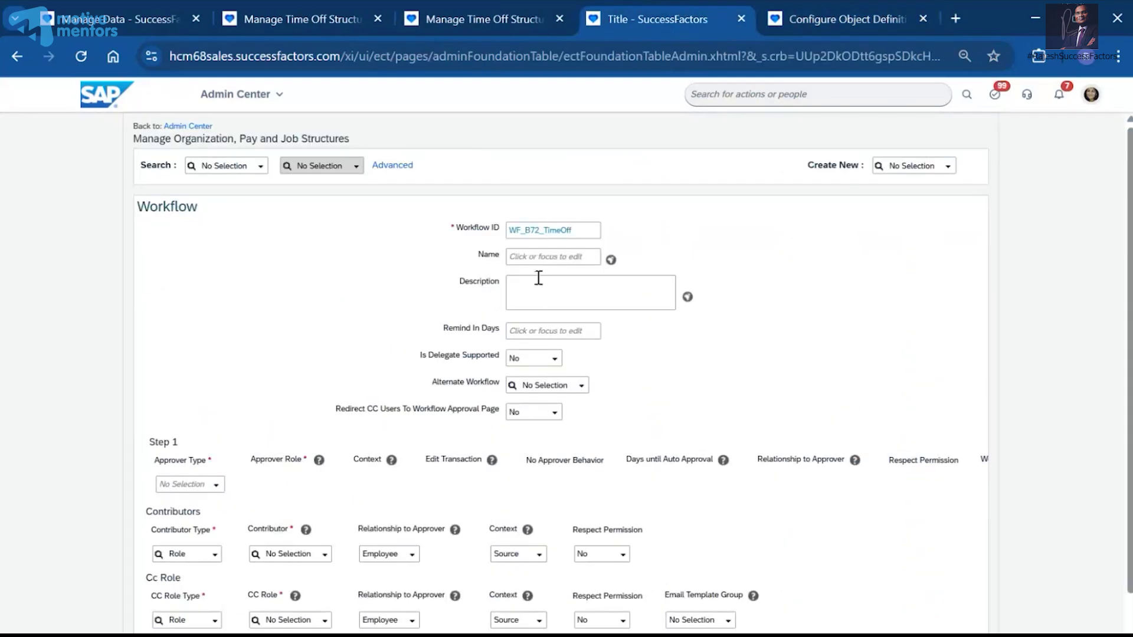
Copy the Workflow ID WF_B72_TimeOff into the workflow's Name.
{"action": "left_click_drag", "start_coordinate": [577, 229], "coordinate": [458, 240]}
{"action": "key", "text": "ctrl+c"}
{"action": "left_click", "coordinate": [533, 278]}
{"action": "left_click", "coordinate": [537, 253]}
{"action": "key", "text": "ctrl+v"}
Set both Is Delegate Supported and Redirect CC Users To Workflow Approval Page to Yes.
{"action": "left_click", "coordinate": [555, 364]}
{"action": "left_click", "coordinate": [527, 382]}
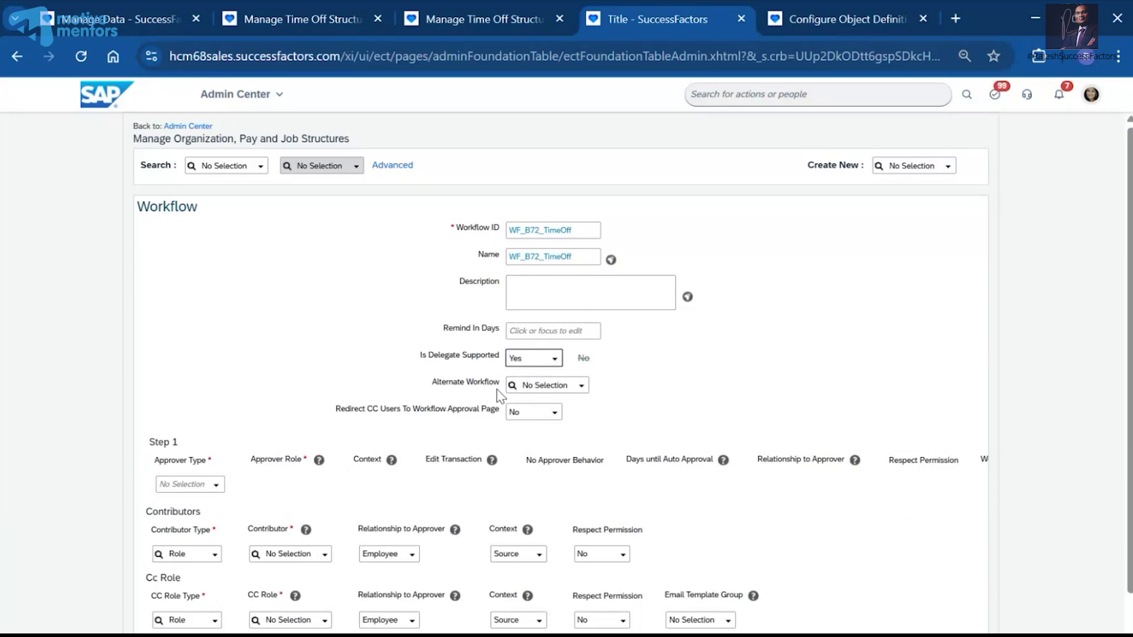
{"action": "left_click", "coordinate": [553, 414]}
{"action": "left_click", "coordinate": [525, 436]}
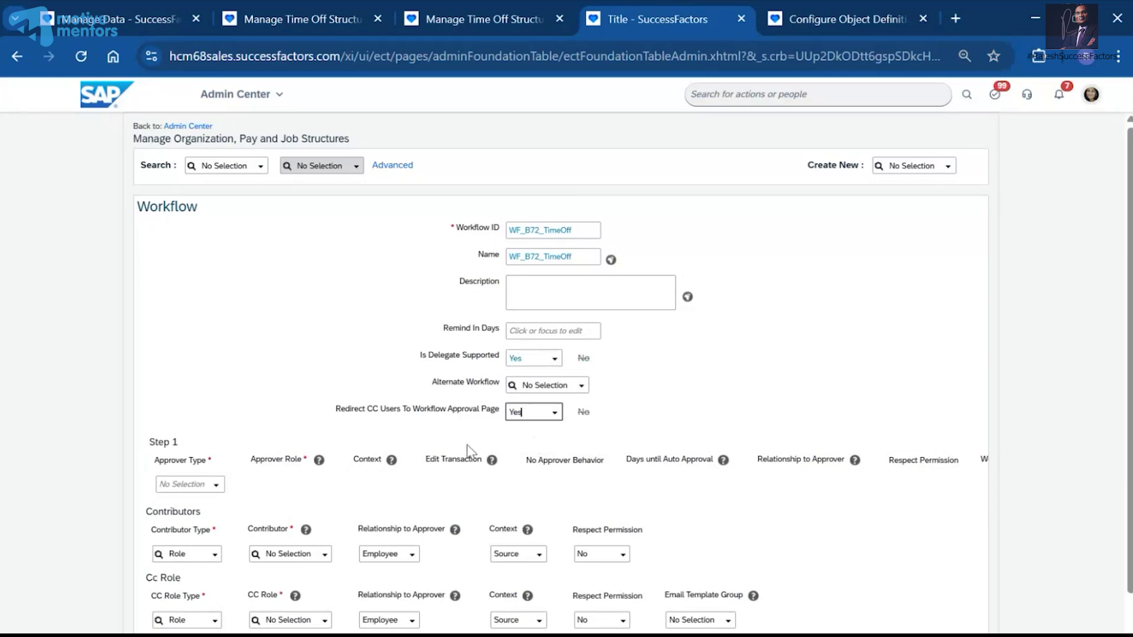
Set Step 1's Approver Type to Role and Approver Role to Manager, and save the workflow.
{"action": "left_click", "coordinate": [214, 485]}
{"action": "left_click", "coordinate": [172, 510]}
{"action": "left_click", "coordinate": [307, 485]}
{"action": "left_click", "coordinate": [260, 515]}
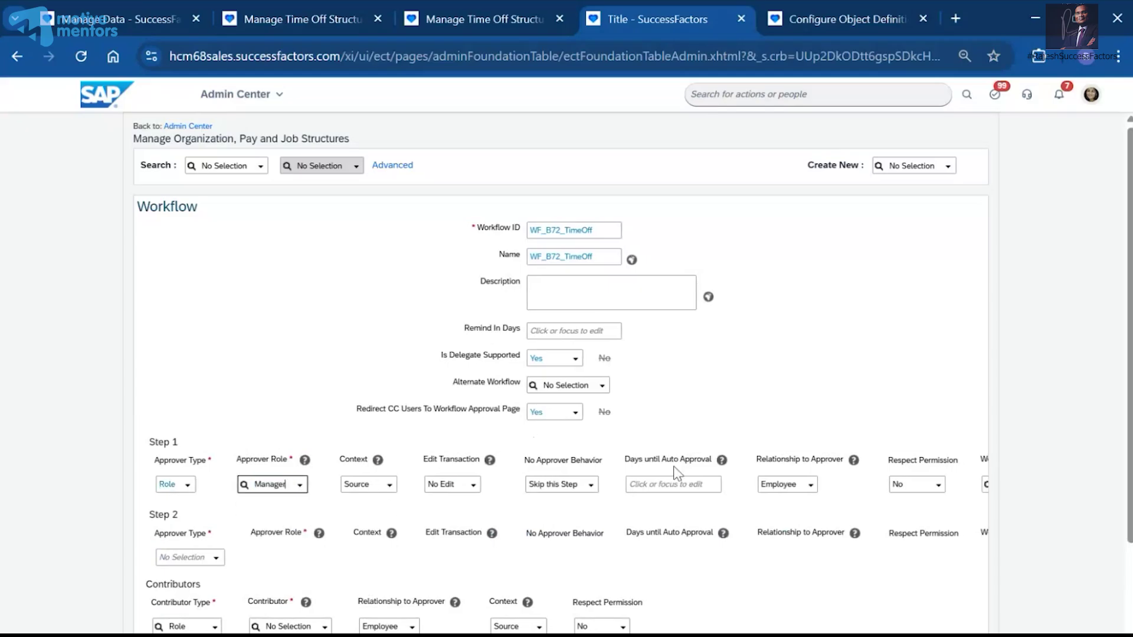
{"action": "scroll", "coordinate": [679, 472], "scroll_direction": "down", "scroll_amount": 3}
{"action": "left_click", "coordinate": [959, 614]}
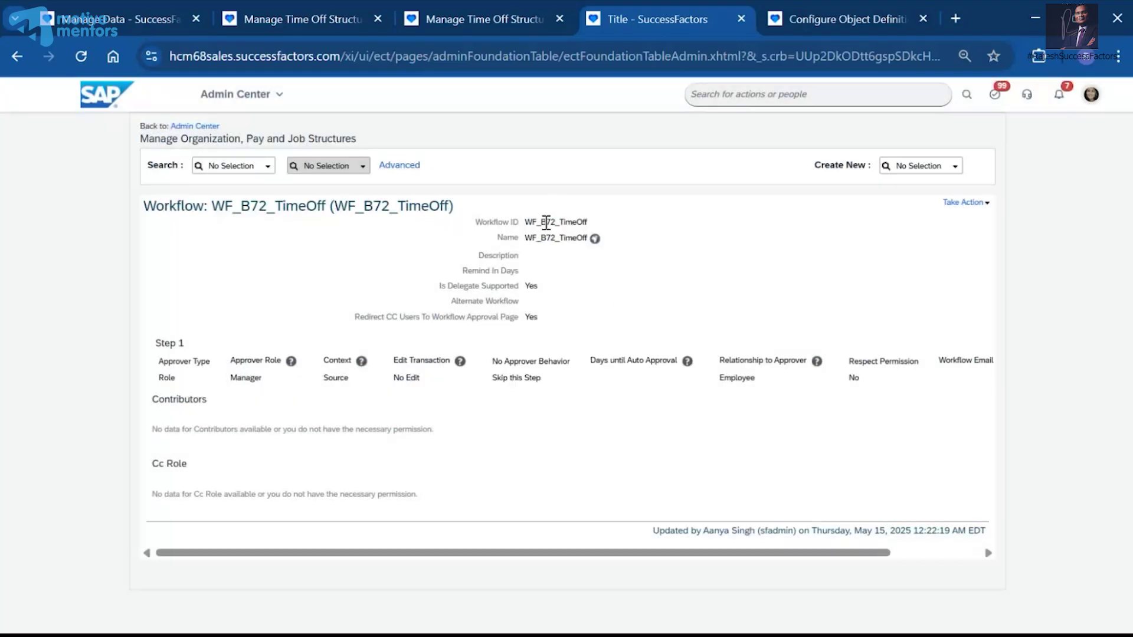
Copy the workflow ID WF_B72_TimeOff and assign that workflow as the Time Type's Workflow Configuration.
{"action": "double_click", "coordinate": [542, 222]}
{"action": "key", "text": "ctrl+c"}
{"action": "left_click", "coordinate": [503, 2]}
{"action": "scroll", "coordinate": [434, 364], "scroll_direction": "up", "scroll_amount": 10}
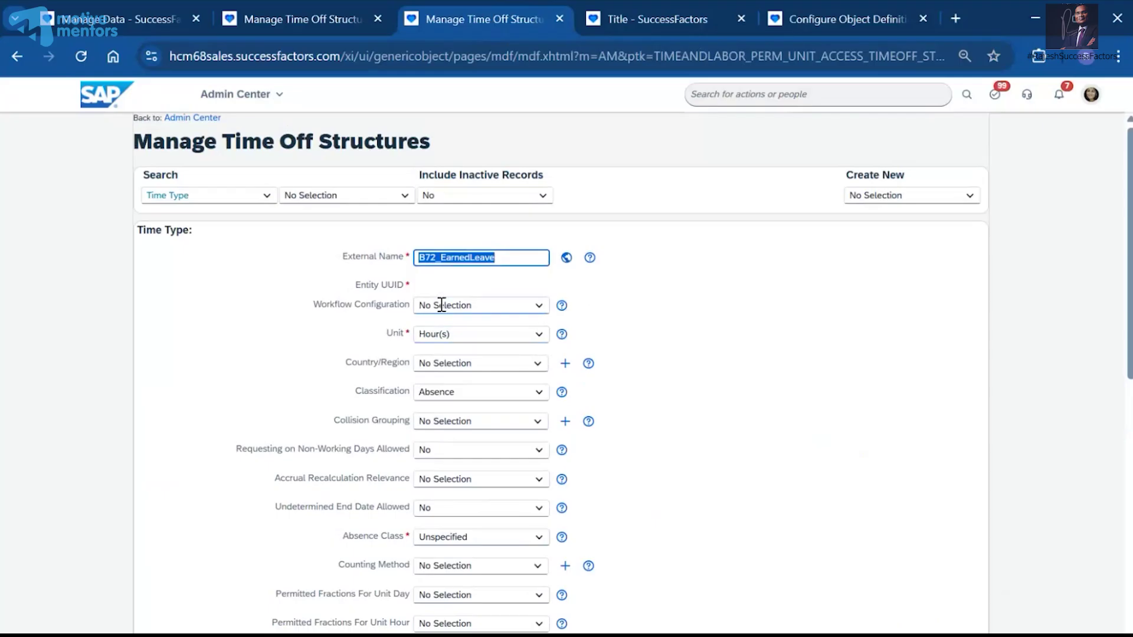
{"action": "left_click", "coordinate": [440, 305]}
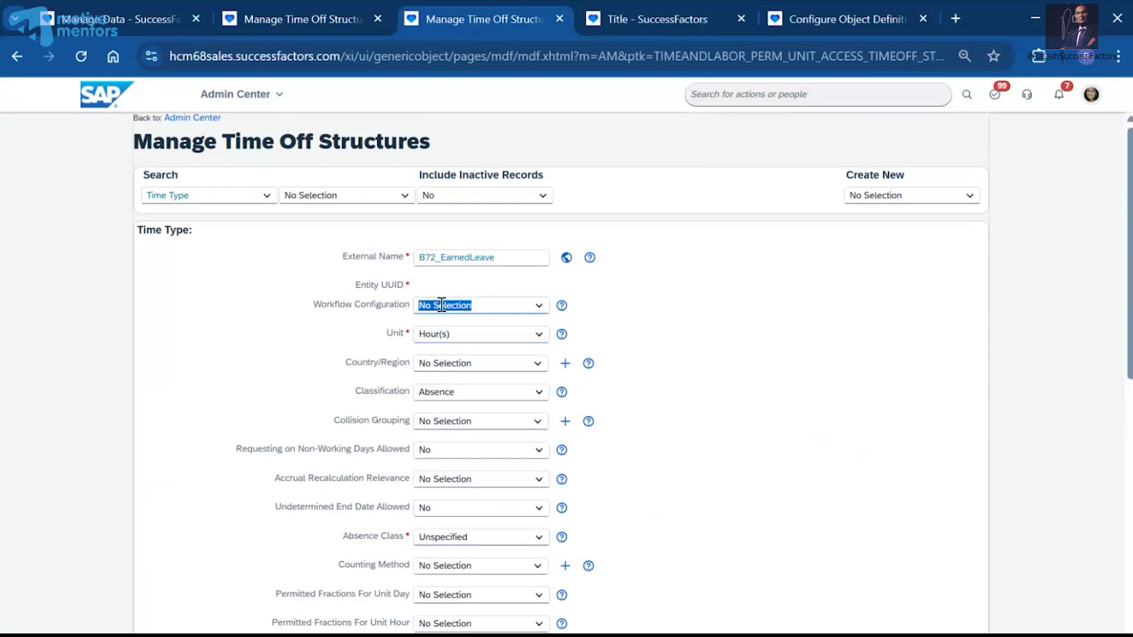
{"action": "left_click", "coordinate": [538, 313]}
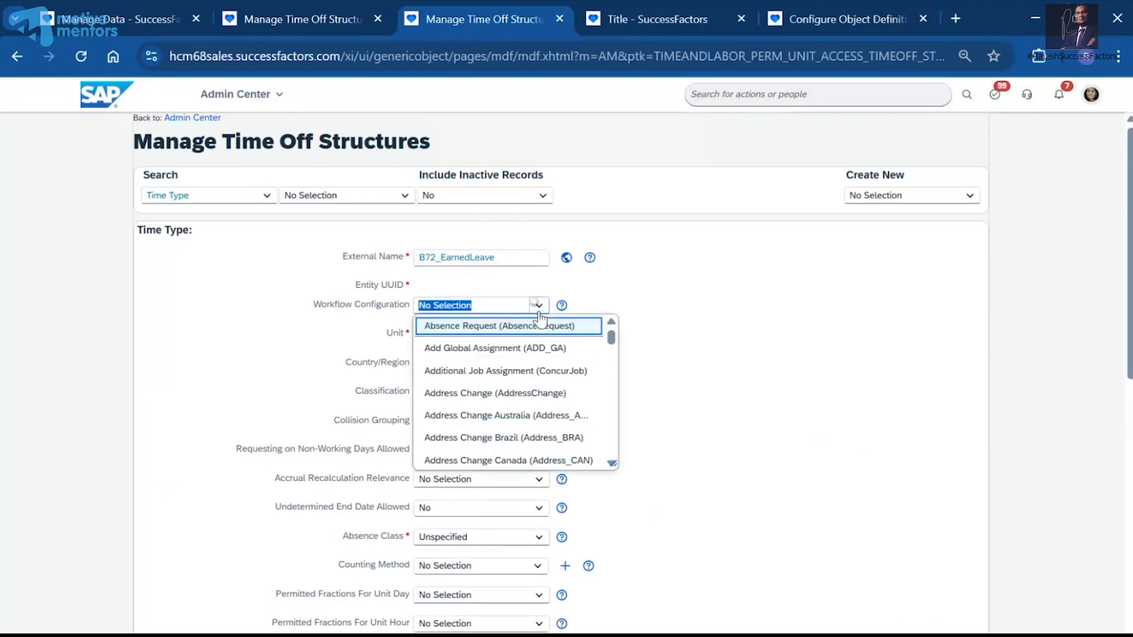
{"action": "left_click", "coordinate": [761, 345]}
{"action": "left_click", "coordinate": [470, 305]}
{"action": "key", "text": "ctrl+v"}
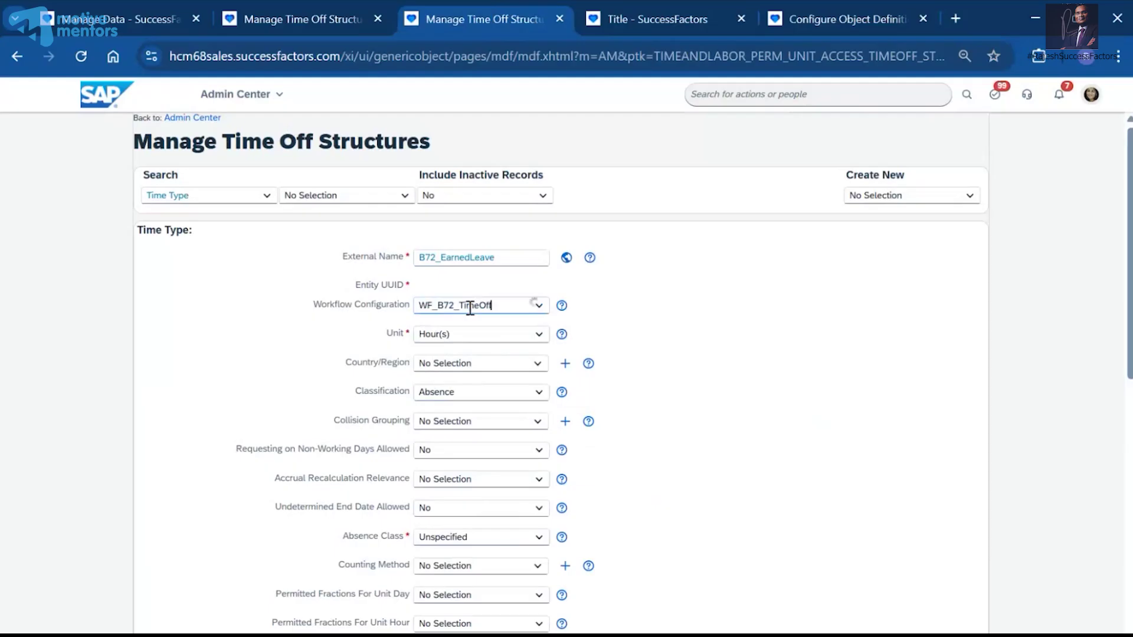
{"action": "left_click", "coordinate": [472, 328]}
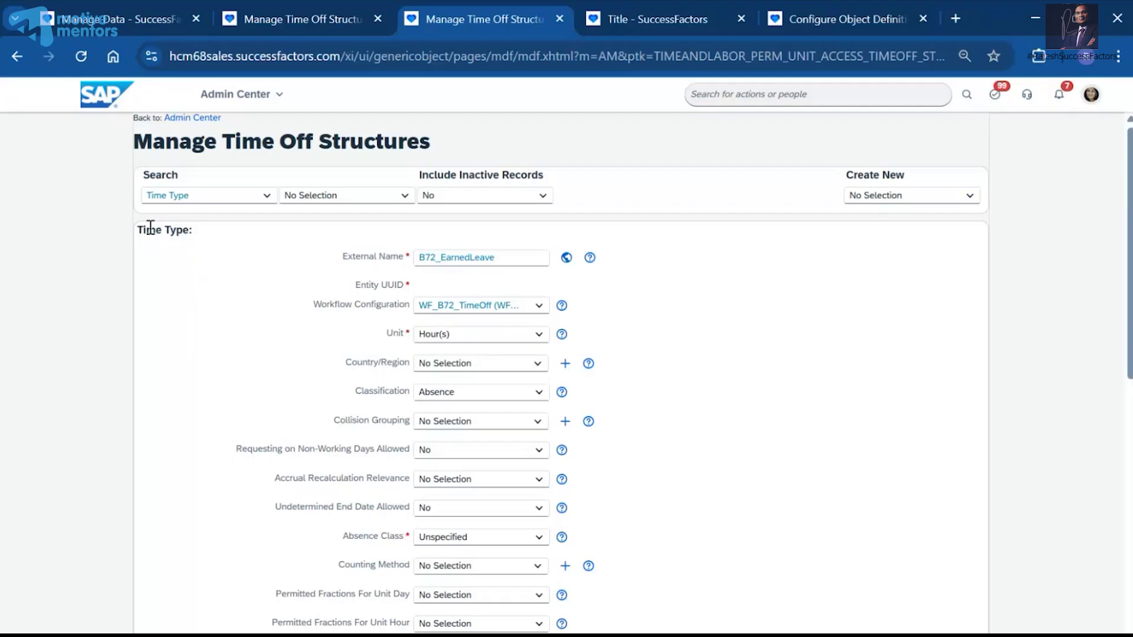
Highlight the Time Type heading and the External Name label on the form to point them out.
{"action": "left_click_drag", "start_coordinate": [142, 230], "coordinate": [187, 245]}
{"action": "left_click_drag", "start_coordinate": [354, 257], "coordinate": [396, 259]}
{"action": "scroll", "coordinate": [394, 324], "scroll_direction": "down", "scroll_amount": 1}
Switch to the Notepad notes and add a separator line of equals signs below the last Clock In Clock Out line.
{"action": "left_click", "coordinate": [613, 636]}
{"action": "scroll", "coordinate": [472, 579], "scroll_direction": "down", "scroll_amount": 1}
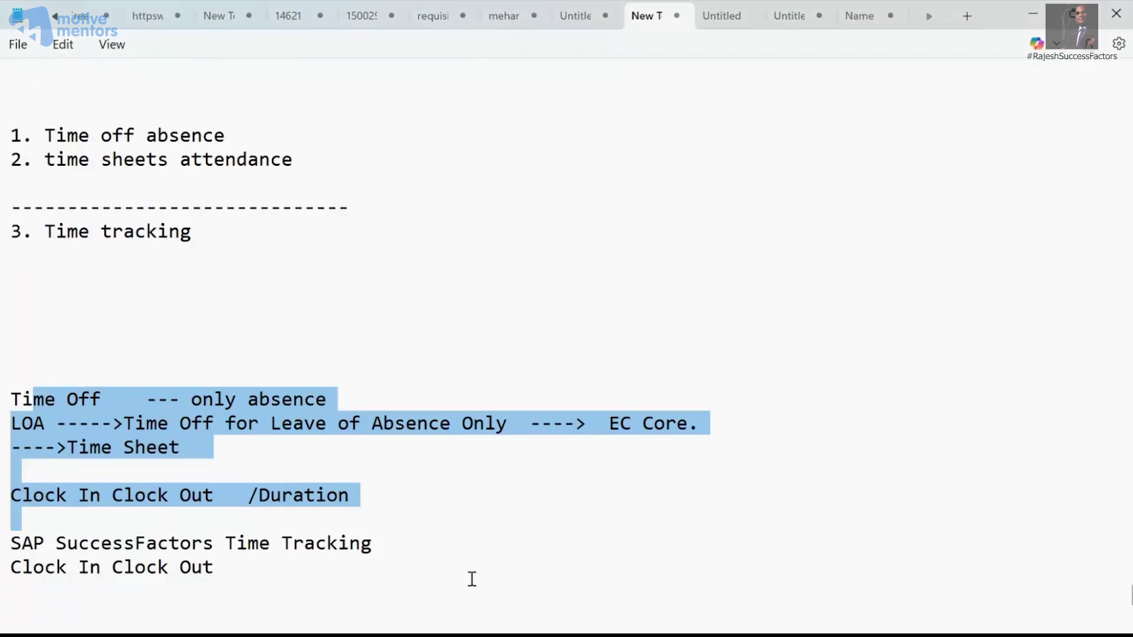
{"action": "scroll", "coordinate": [472, 579], "scroll_direction": "down", "scroll_amount": 5}
{"action": "left_click", "coordinate": [71, 387]}
{"action": "left_click", "coordinate": [50, 321]}
{"action": "type", "text": "===================================================="}
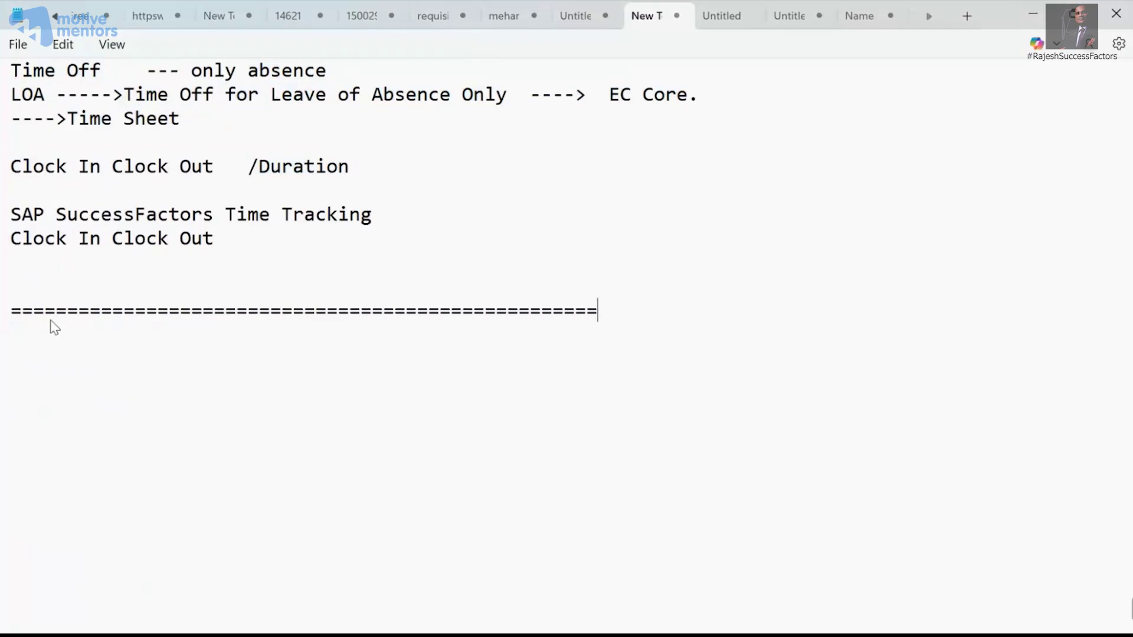
{"action": "type", "text": "=========="}
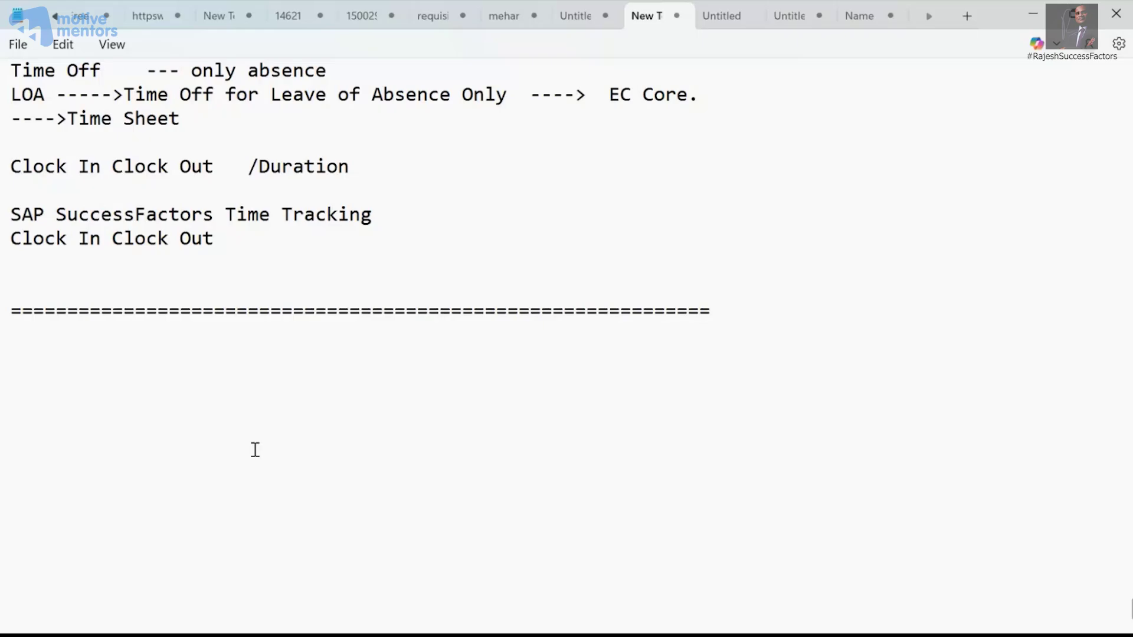
Below the separator, add the heading "Time Type :" and the line "Complete naming Conventions".
{"action": "left_click", "coordinate": [217, 384]}
{"action": "scroll", "coordinate": [221, 385], "scroll_direction": "up", "scroll_amount": 2}
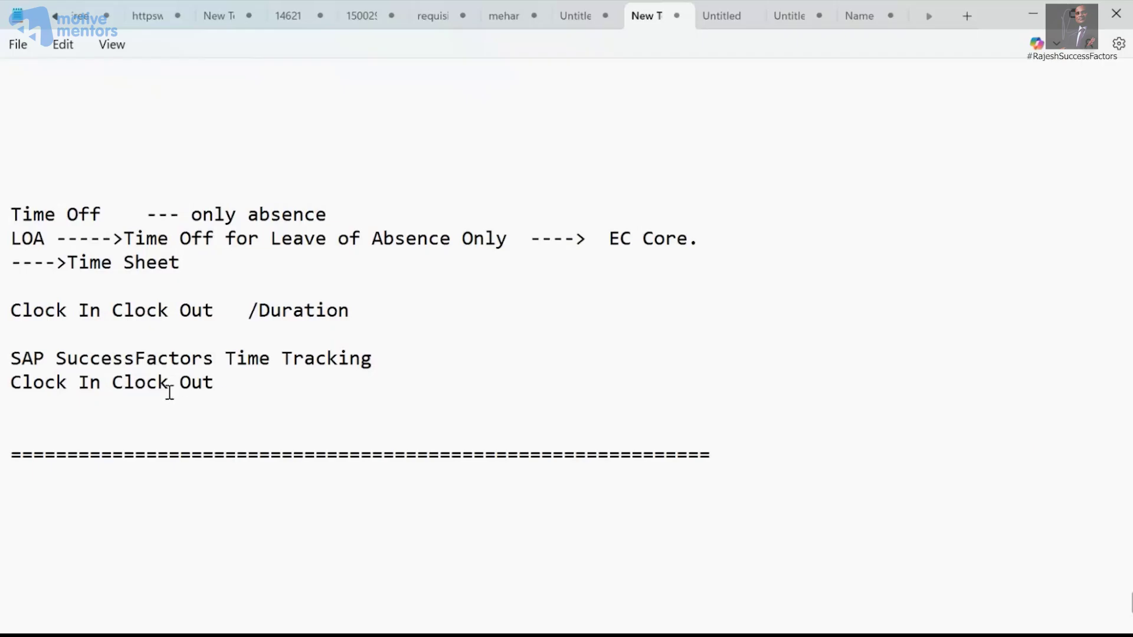
{"action": "left_click", "coordinate": [106, 510]}
{"action": "type", "text": "Time Type :"}
{"action": "key", "text": "Return"}
{"action": "key", "text": "Return"}
{"action": "key", "text": "Return"}
{"action": "type", "text": "Complet"}
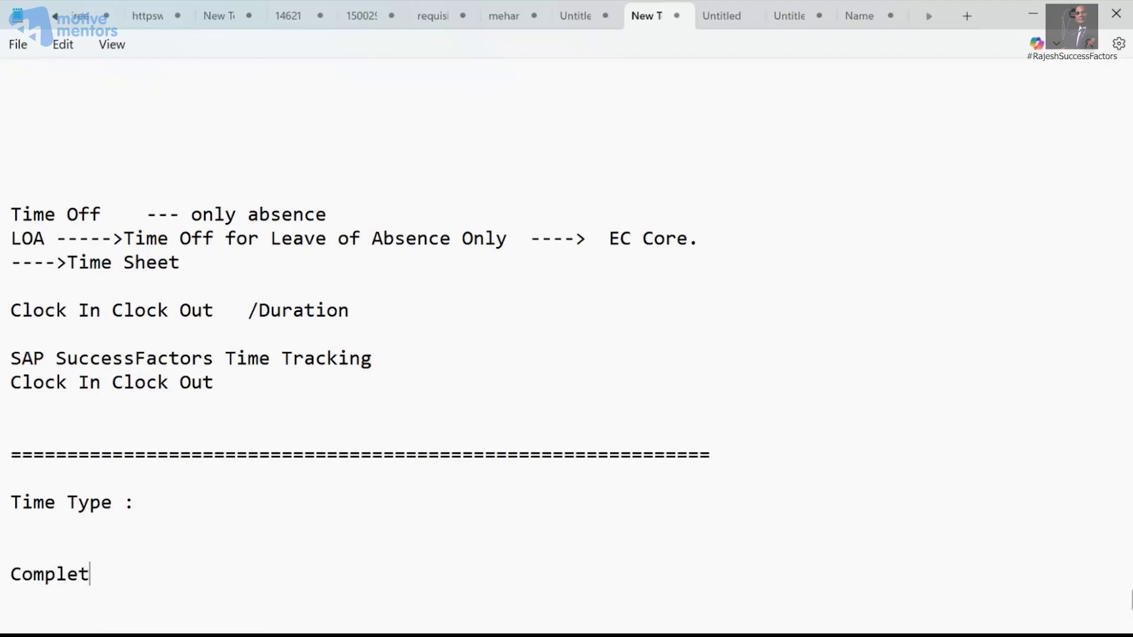
{"action": "type", "text": "e naming Conventions"}
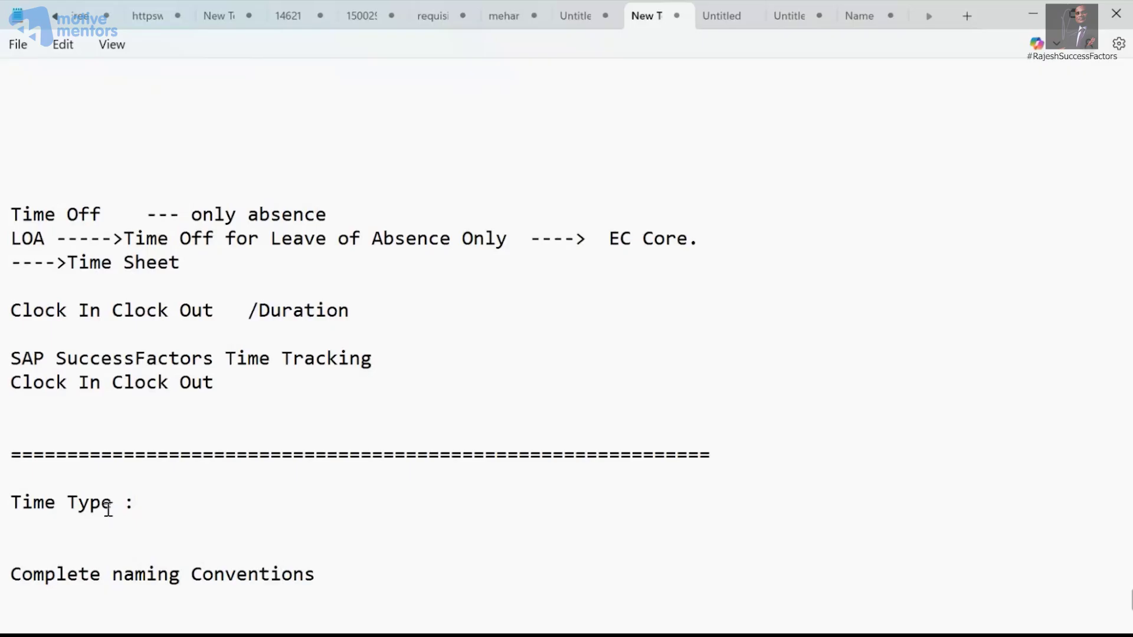
Number the naming conventions line as 1 and add "2. Update Country" below it.
{"action": "left_click", "coordinate": [14, 574]}
{"action": "type", "text": "1."}
{"action": "left_click", "coordinate": [371, 582]}
{"action": "key", "text": "Return"}
{"action": "type", "text": "2. Update Country"}
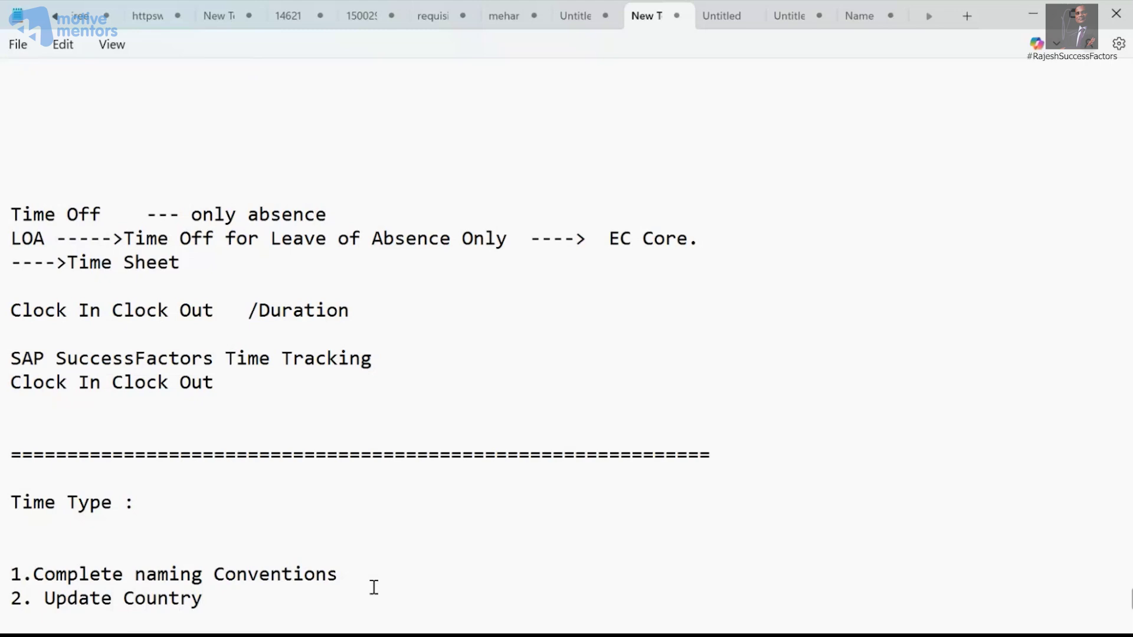
Tidy the second note line under Time Type so it reads "2.Update Country :".
{"action": "left_click", "coordinate": [44, 598]}
{"action": "key", "text": "BackSpace"}
{"action": "left_click", "coordinate": [205, 598]}
{"action": "type", "text": ":"}
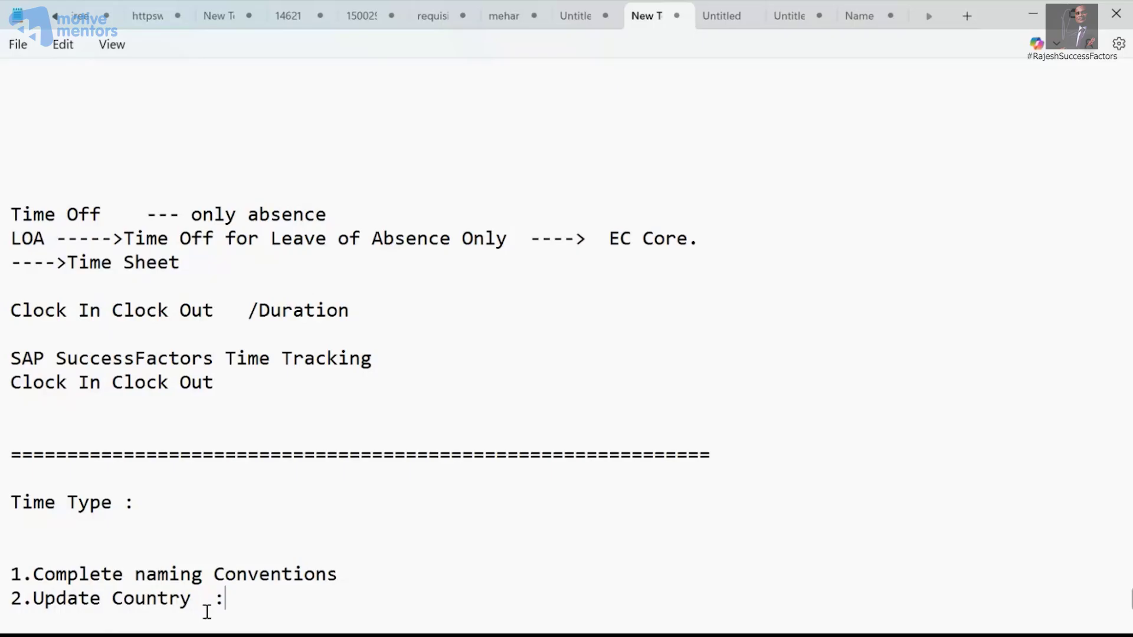
Switch to the SuccessFactors time type form and clear the Workflow Configuration value.
{"action": "left_click", "coordinate": [691, 636]}
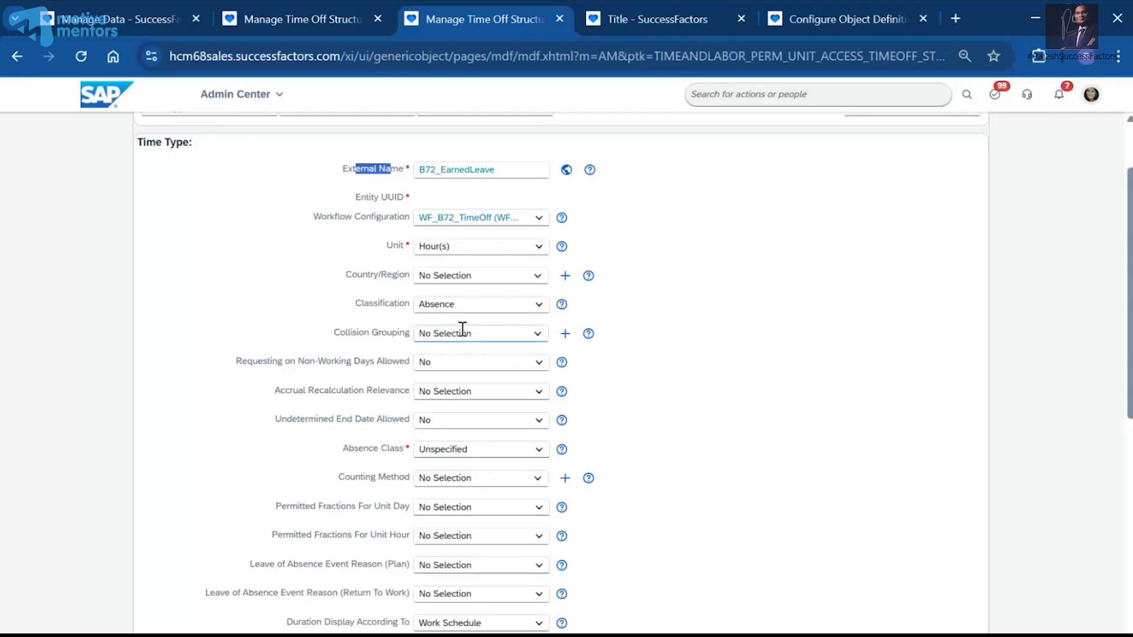
{"action": "left_click", "coordinate": [465, 220]}
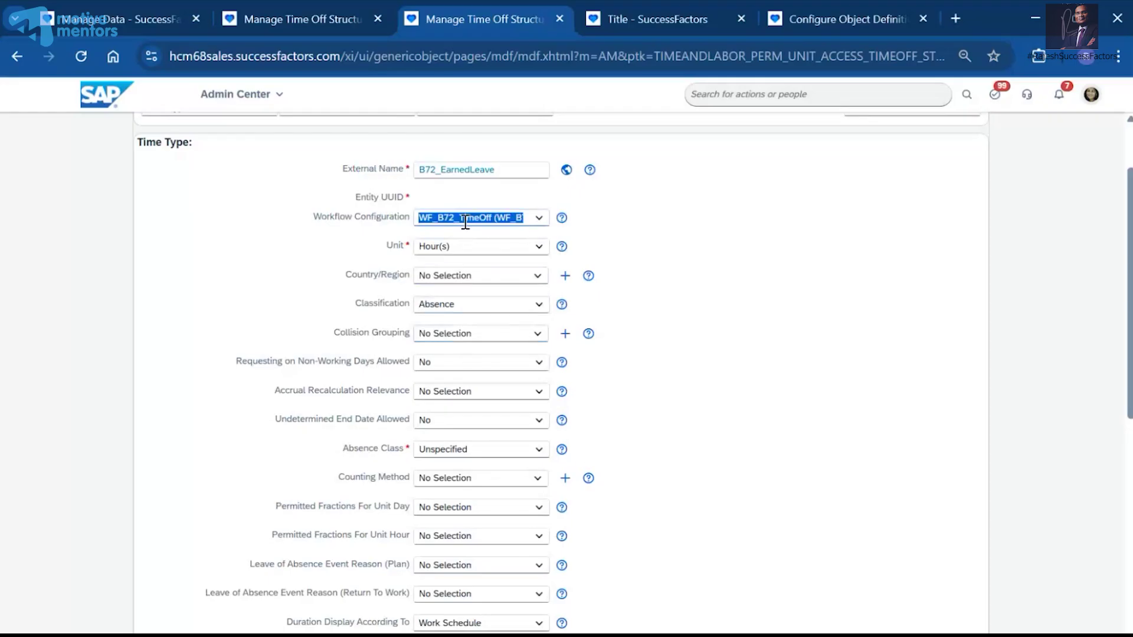
{"action": "key", "text": "BackSpace"}
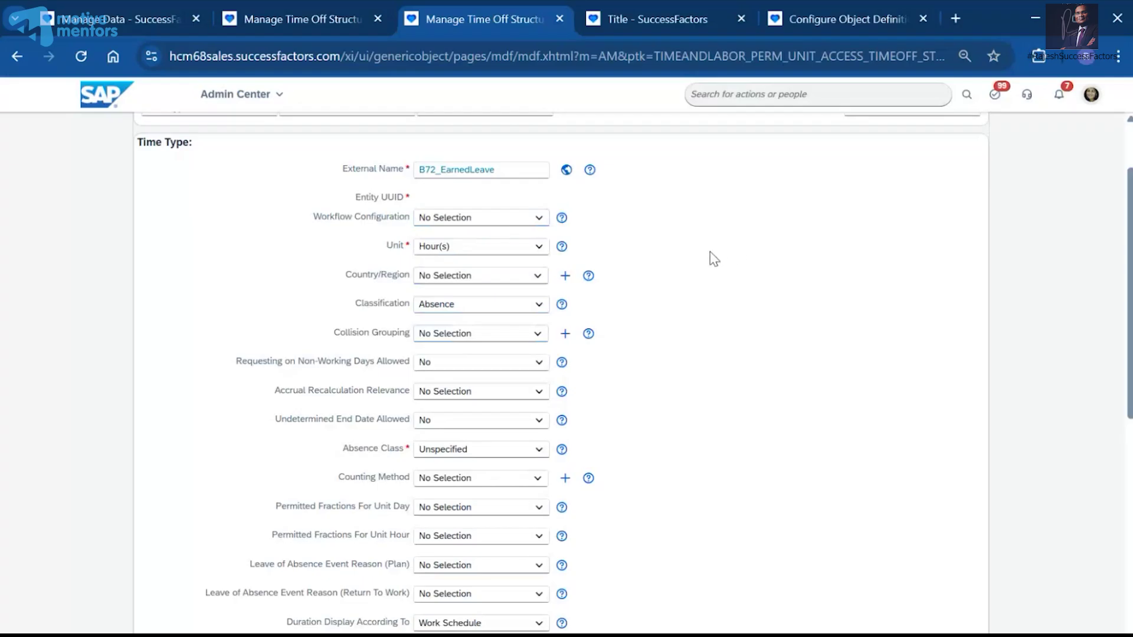
Copy the Country/Region label text and set the time type's Country/Region to India (IND).
{"action": "left_click", "coordinate": [416, 276]}
{"action": "left_click_drag", "start_coordinate": [346, 276], "coordinate": [411, 275]}
{"action": "key", "text": "ctrl+c"}
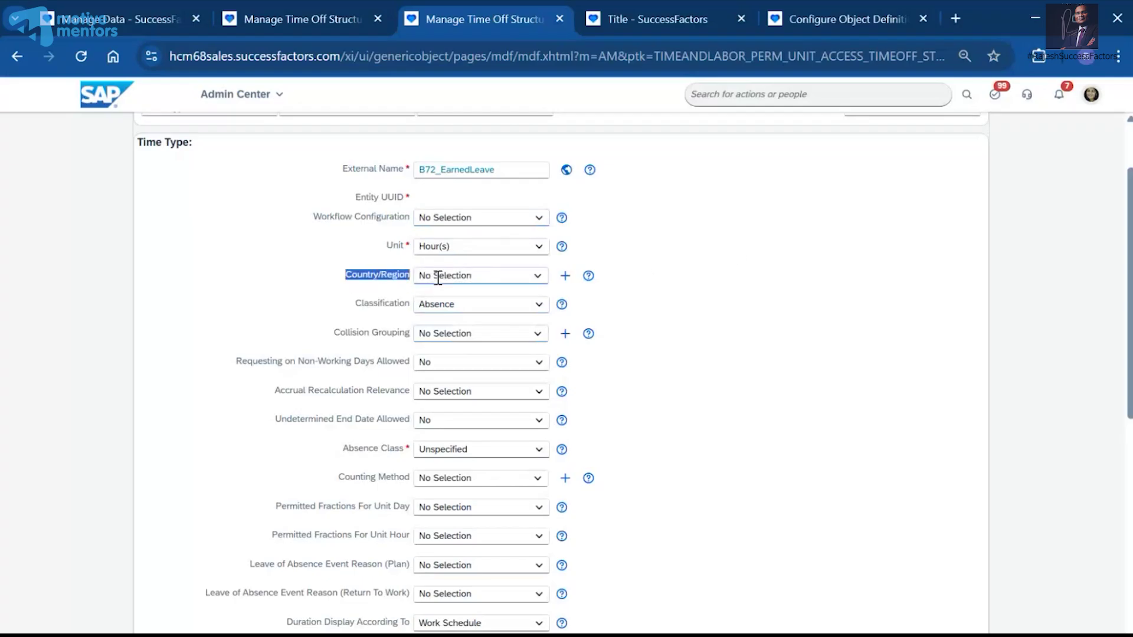
{"action": "left_click", "coordinate": [438, 277]}
{"action": "type", "text": "ind"}
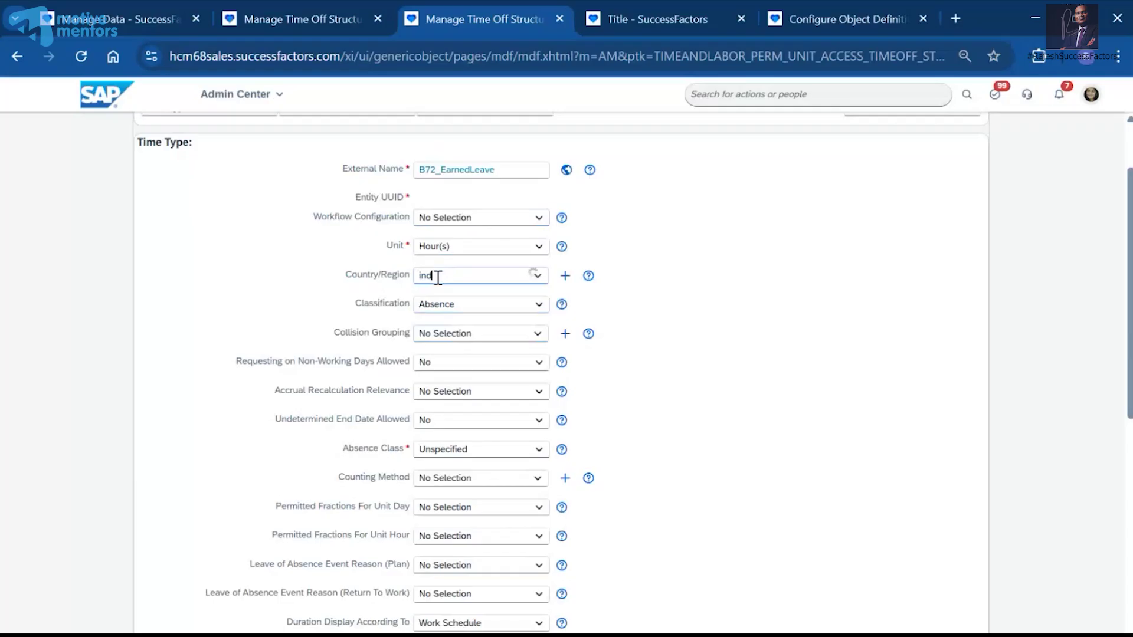
{"action": "left_click", "coordinate": [460, 318]}
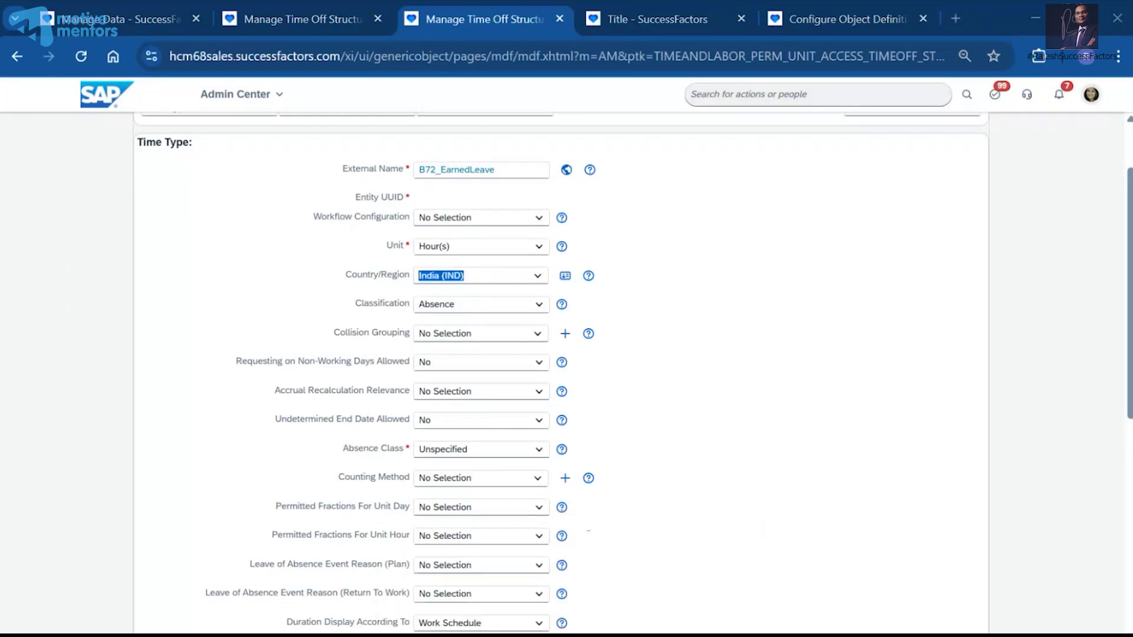
In the Notepad notes, complete the second line as "2.Update Country/Region :India" and start a line numbered "3." below it.
{"action": "left_click", "coordinate": [290, 635]}
{"action": "type", "text": "India"}
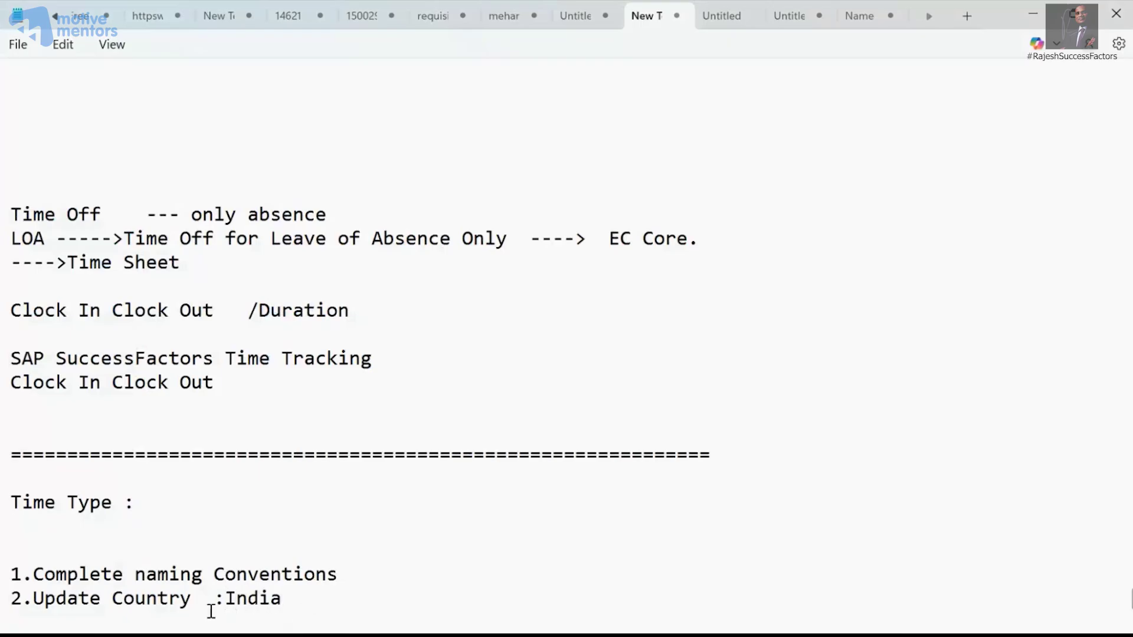
{"action": "left_click", "coordinate": [192, 602]}
{"action": "key", "text": "ctrl+v"}
{"action": "left_click_drag", "start_coordinate": [191, 601], "coordinate": [112, 601]}
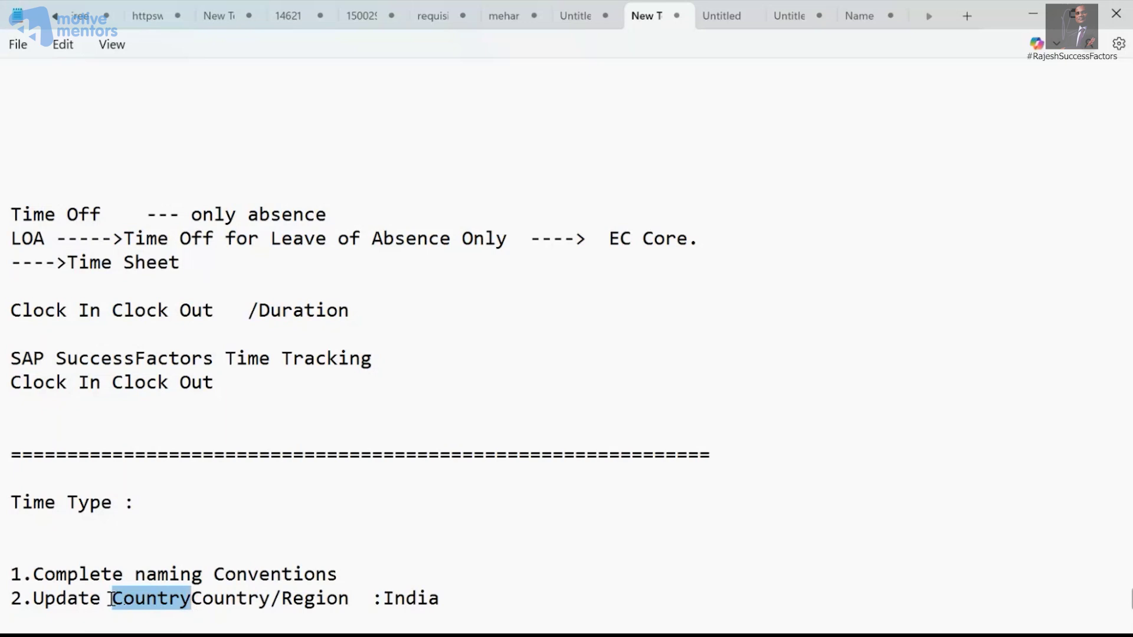
{"action": "key", "text": "BackSpace"}
{"action": "left_click", "coordinate": [365, 614]}
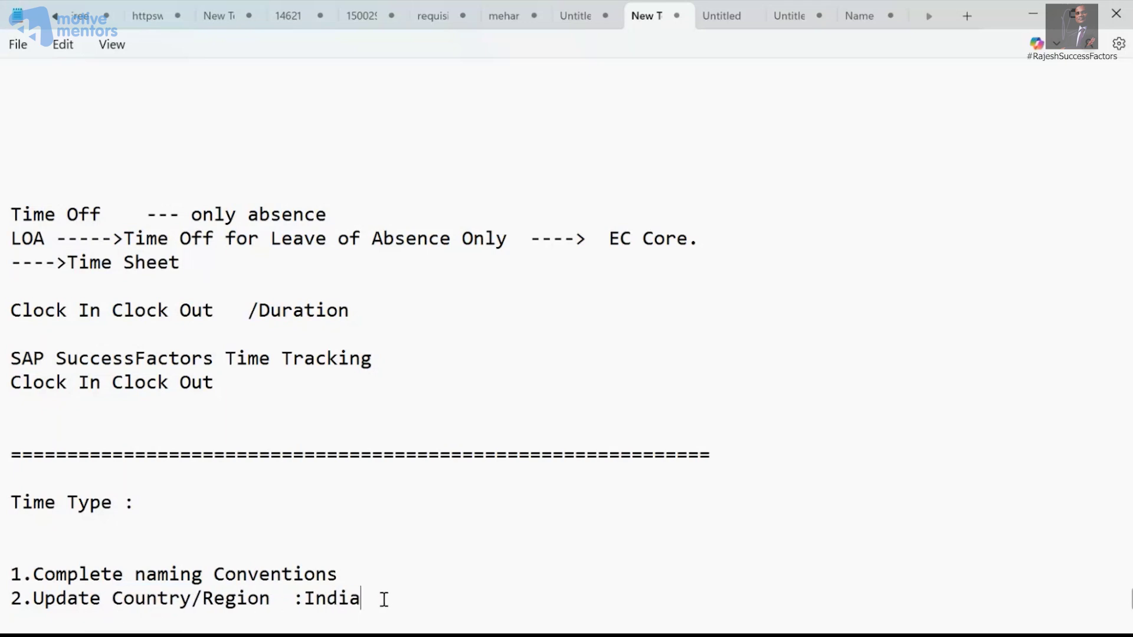
{"action": "key", "text": "Return"}
{"action": "key", "text": "Return"}
{"action": "key", "text": "BackSpace"}
{"action": "type", "text": "3."}
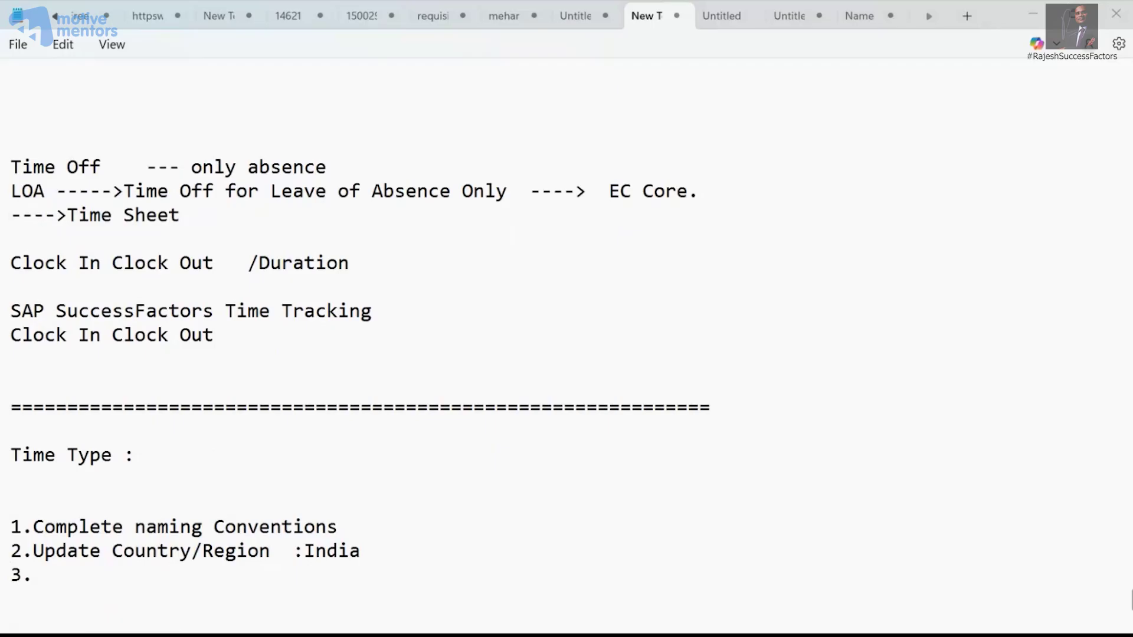
Switch to the SuccessFactors form and review the options offered for the Unit field.
{"action": "key", "text": "alt+Tab"}
{"action": "left_click", "coordinate": [794, 305]}
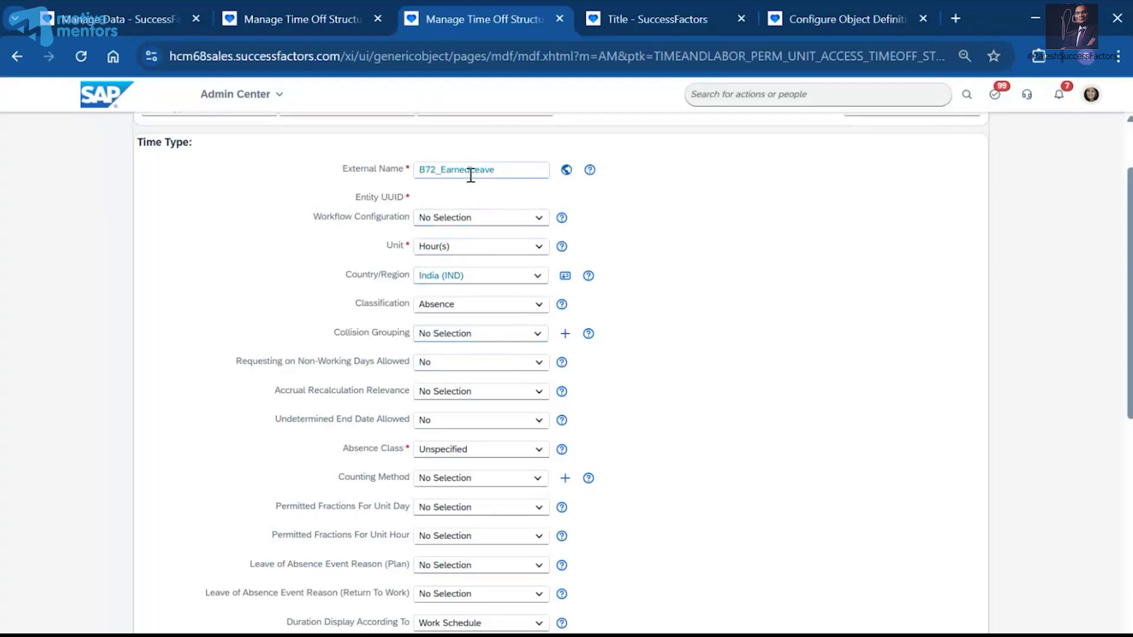
{"action": "left_click_drag", "start_coordinate": [387, 245], "coordinate": [402, 246]}
{"action": "left_click", "coordinate": [536, 250]}
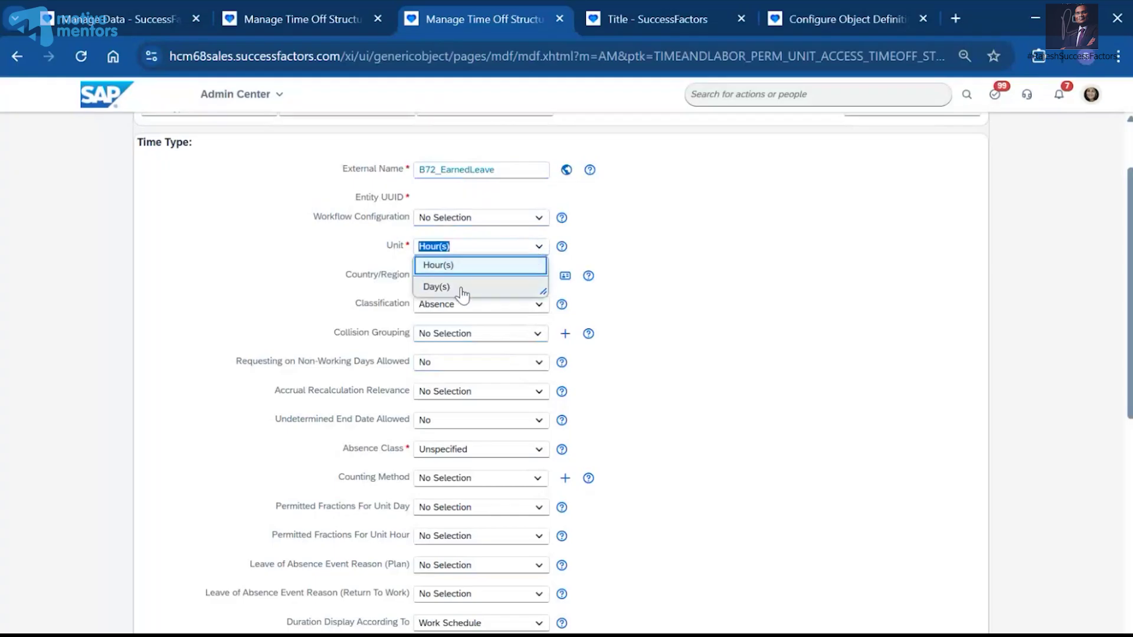
{"action": "left_click", "coordinate": [308, 252]}
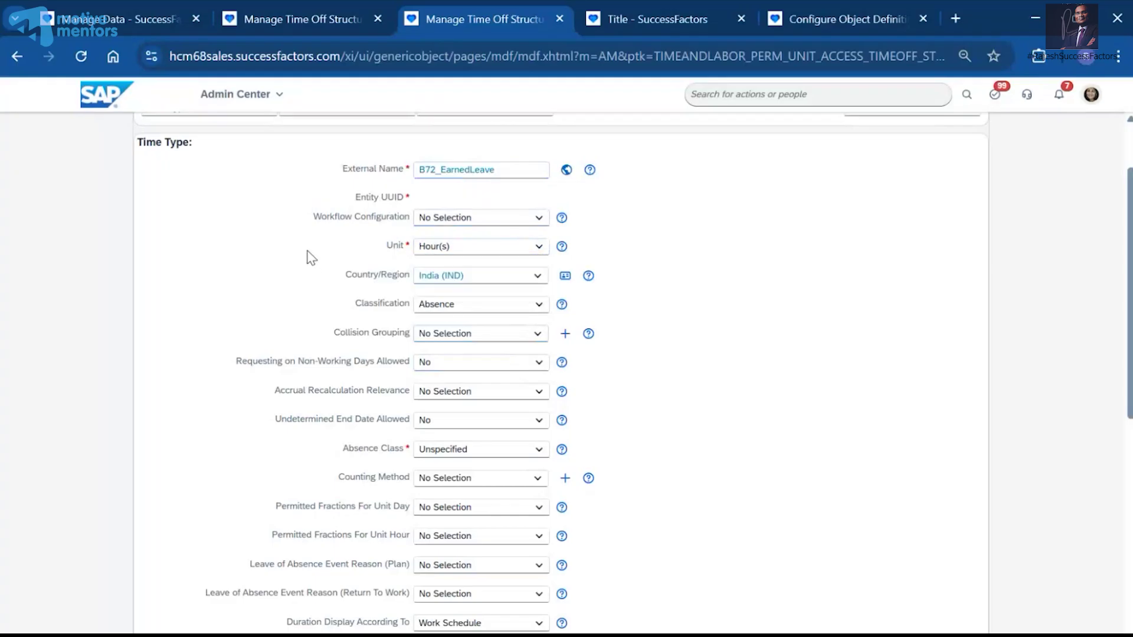
Copy the Unit label text from the form and paste it as the third item in the Notepad notes.
{"action": "left_click_drag", "start_coordinate": [383, 245], "coordinate": [406, 247]}
{"action": "key", "text": "ctrl+c"}
{"action": "key", "text": "alt+Tab"}
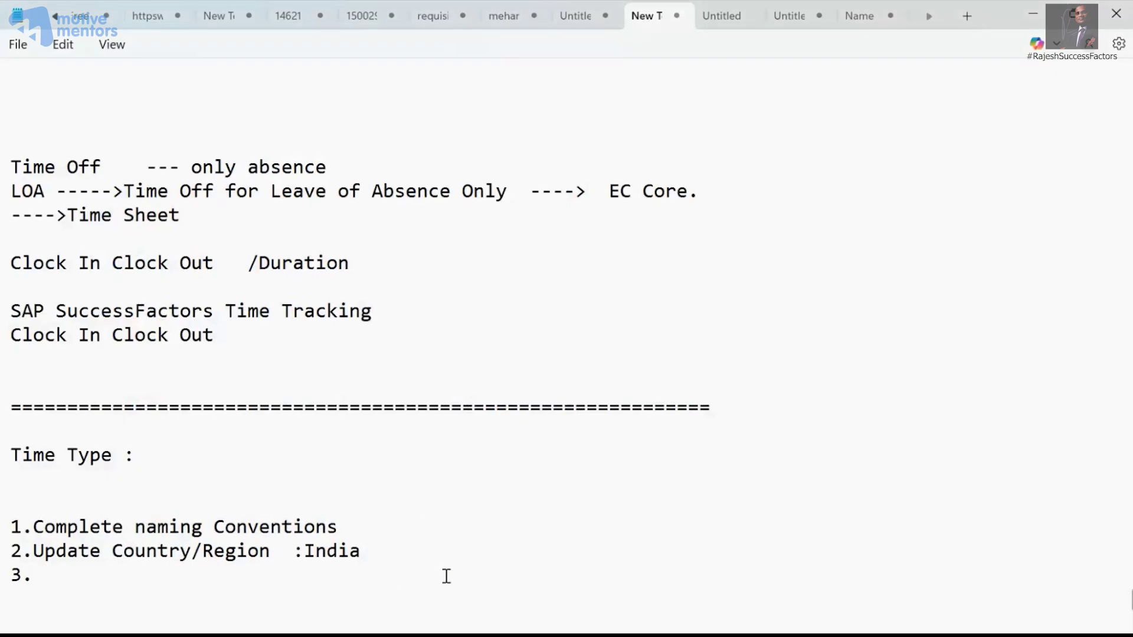
{"action": "key", "text": "ctrl+v"}
Return to the SuccessFactors form and set the time type's Unit to Day(s).
{"action": "key", "text": "alt+Tab"}
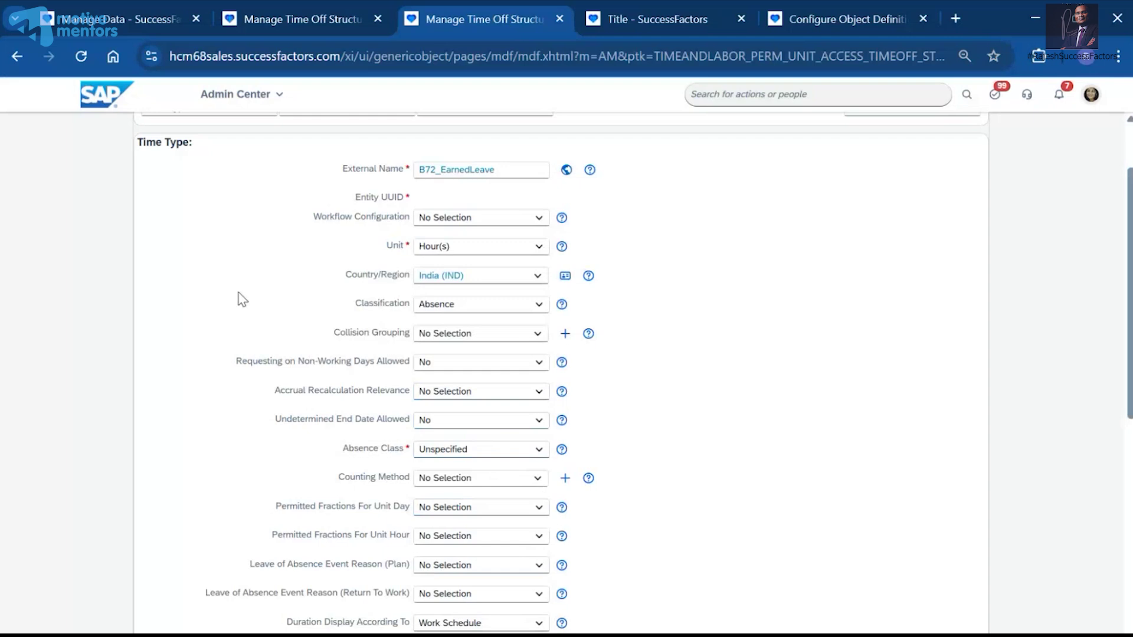
{"action": "scroll", "coordinate": [240, 300], "scroll_direction": "down", "scroll_amount": 3}
{"action": "scroll", "coordinate": [242, 299], "scroll_direction": "down", "scroll_amount": 3}
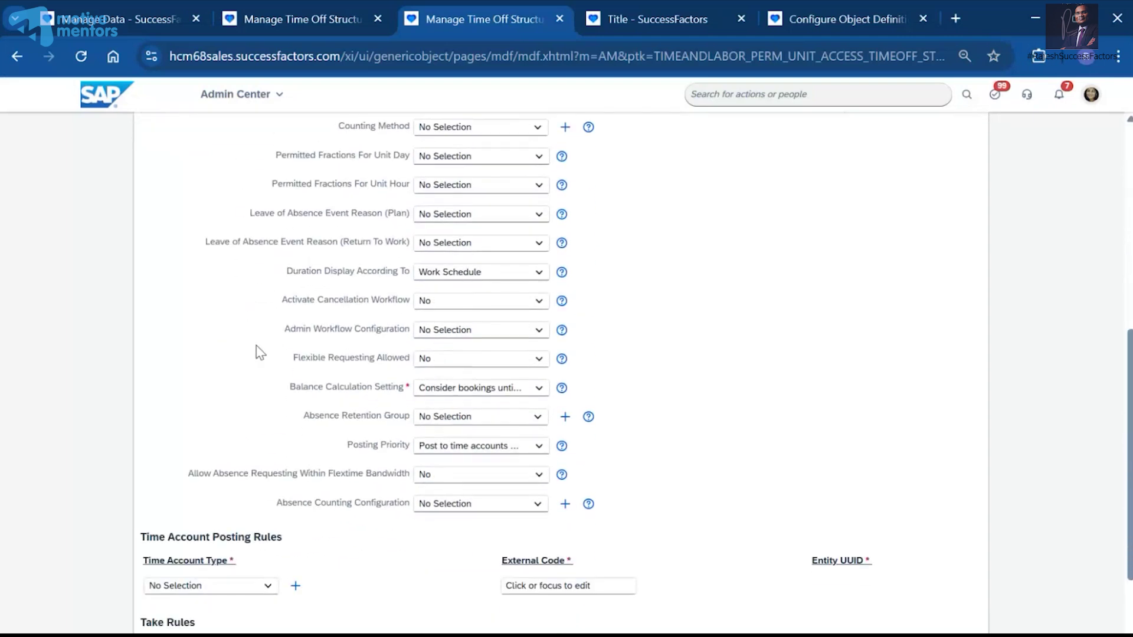
{"action": "scroll", "coordinate": [321, 414], "scroll_direction": "up", "scroll_amount": 10}
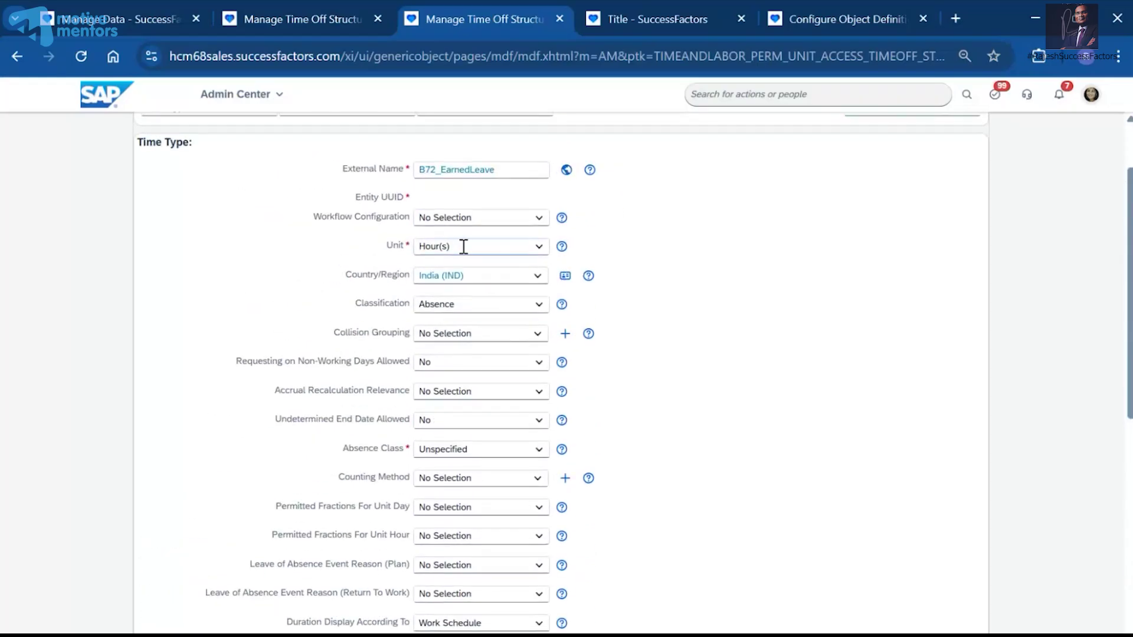
{"action": "left_click", "coordinate": [536, 251]}
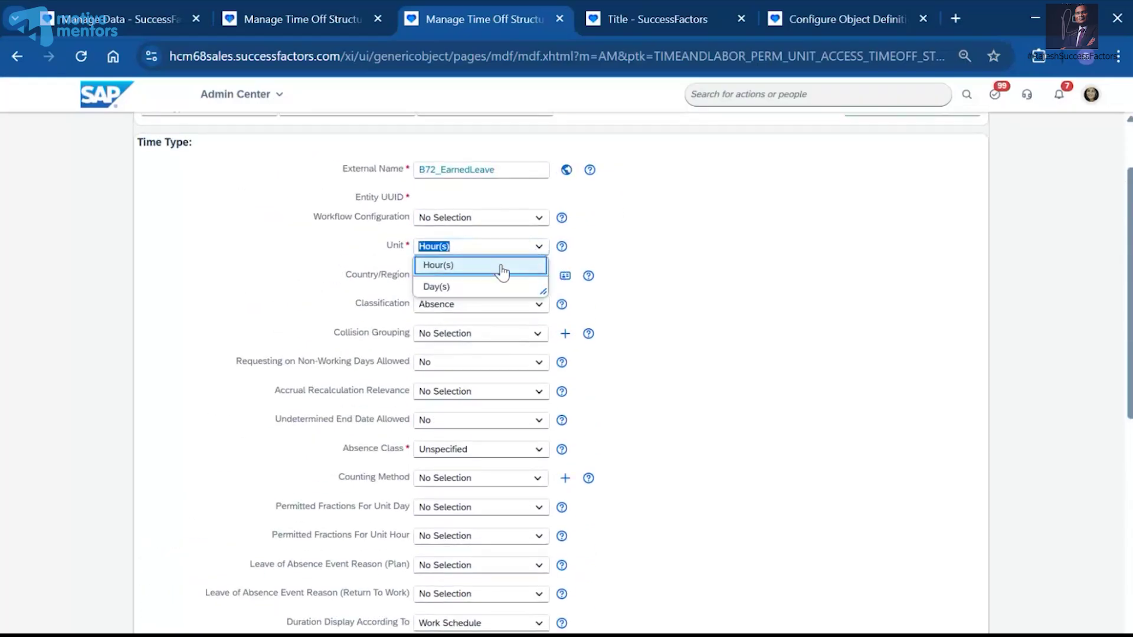
{"action": "left_click", "coordinate": [469, 289]}
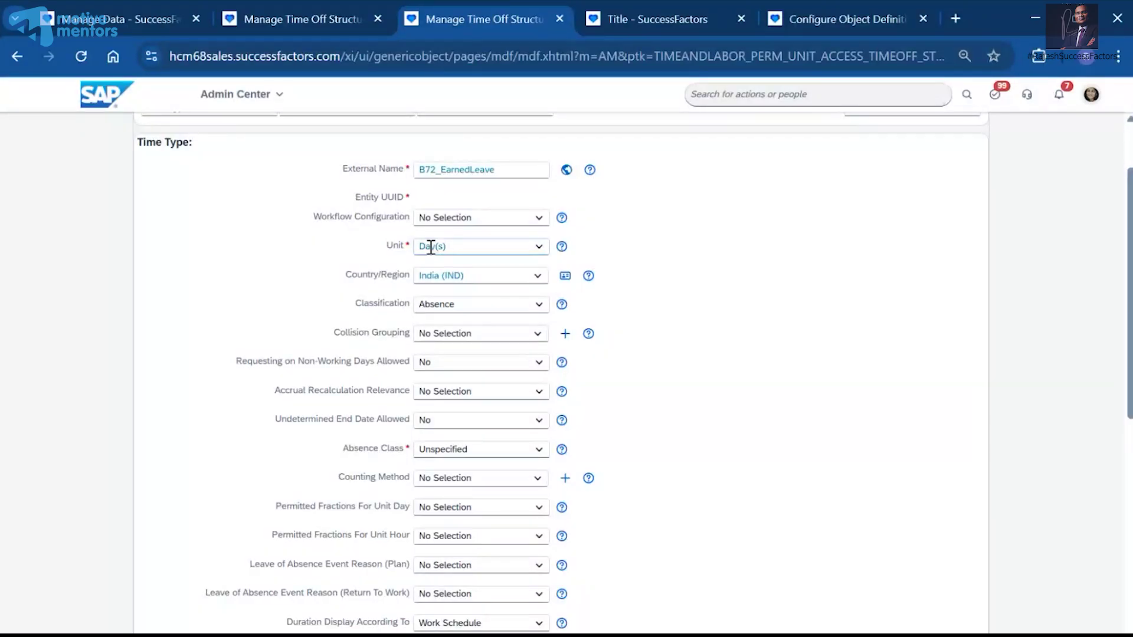
In the Notepad notes, add a colon after "3.Unit" and insert the line "Duration based : Days" with blank lines above the separator.
{"action": "key", "text": "alt+Tab"}
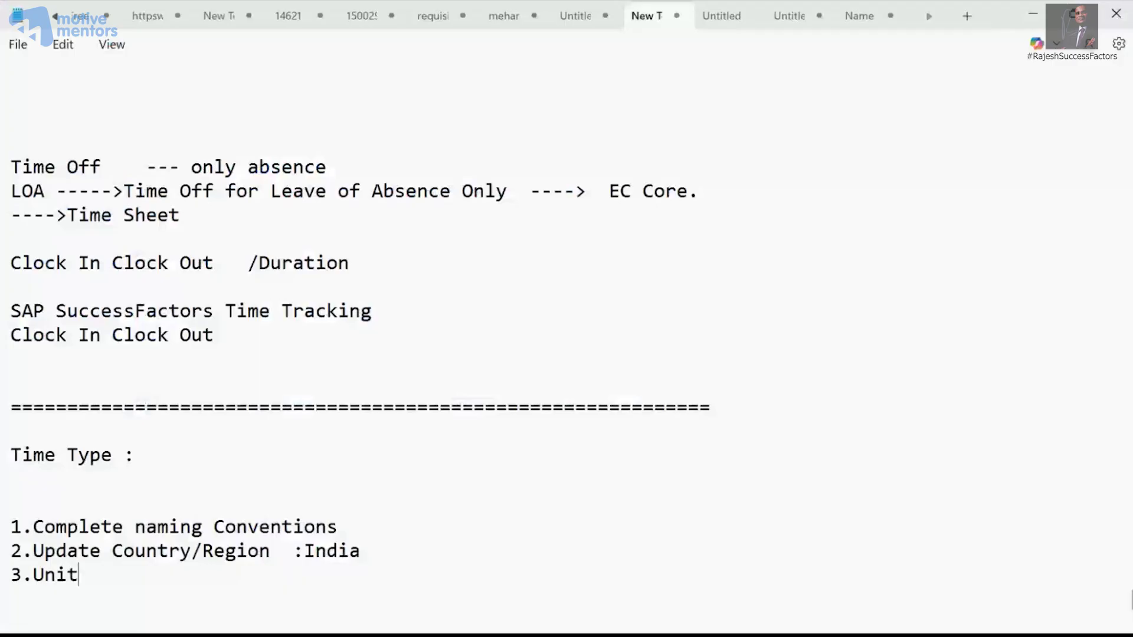
{"action": "type", "text": ":"}
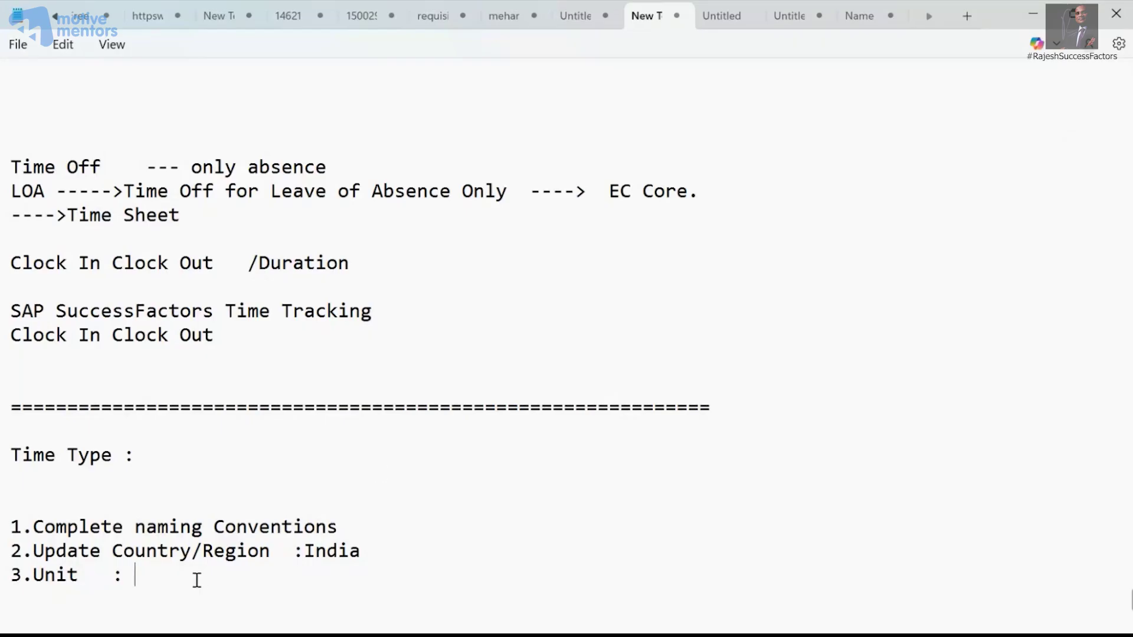
{"action": "left_click", "coordinate": [119, 391]}
{"action": "type", "text": "Duration based  "}
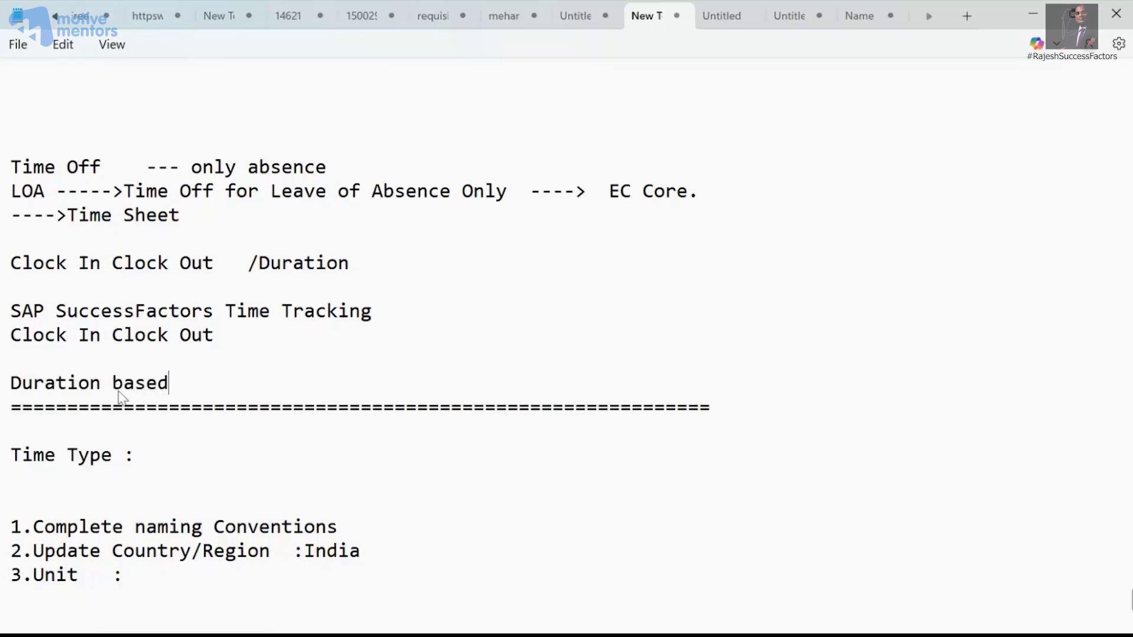
{"action": "type", "text": ": Days"}
{"action": "key", "text": "Return"}
{"action": "key", "text": "Return"}
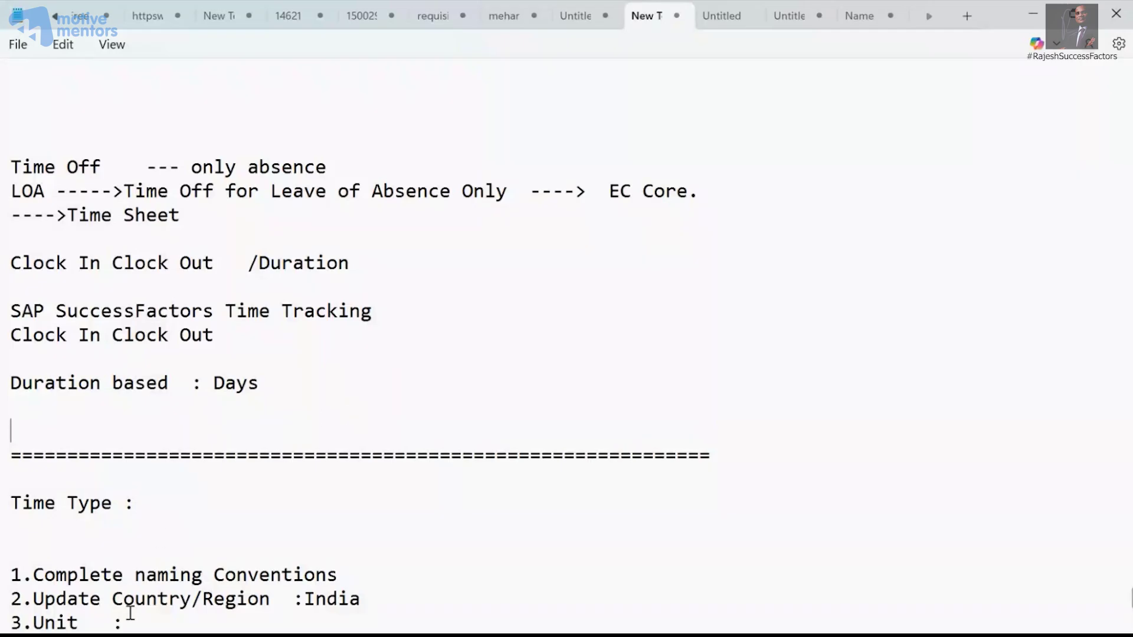
Complete the third note line as "3.Unit : Days" and start a new line below it.
{"action": "scroll", "coordinate": [131, 614], "scroll_direction": "down", "scroll_amount": 1}
{"action": "left_click", "coordinate": [142, 553]}
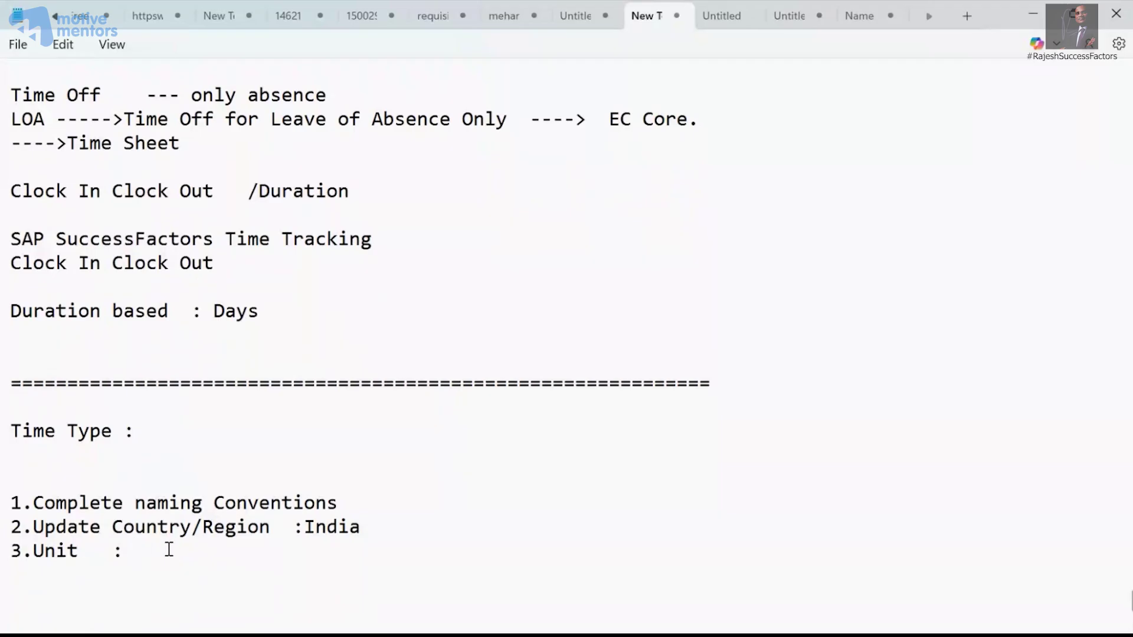
{"action": "type", "text": "Days"}
{"action": "key", "text": "Return"}
Switch to the SuccessFactors form and review the Classification options and the remaining time type fields.
{"action": "key", "text": "alt+Tab"}
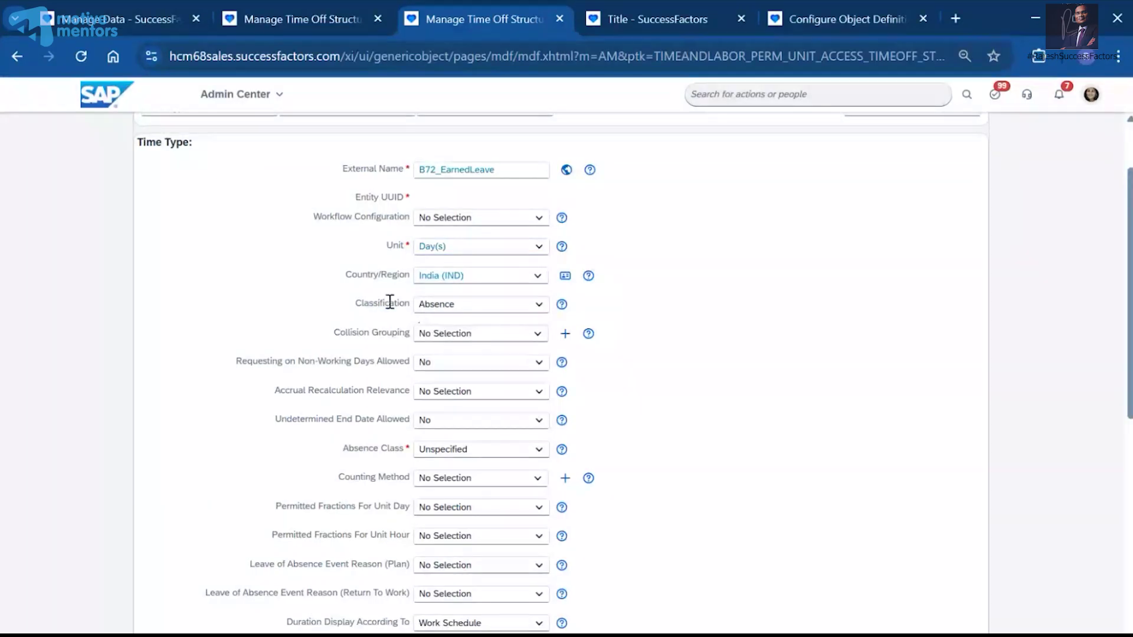
{"action": "left_click_drag", "start_coordinate": [357, 302], "coordinate": [390, 303]}
{"action": "left_click", "coordinate": [538, 305]}
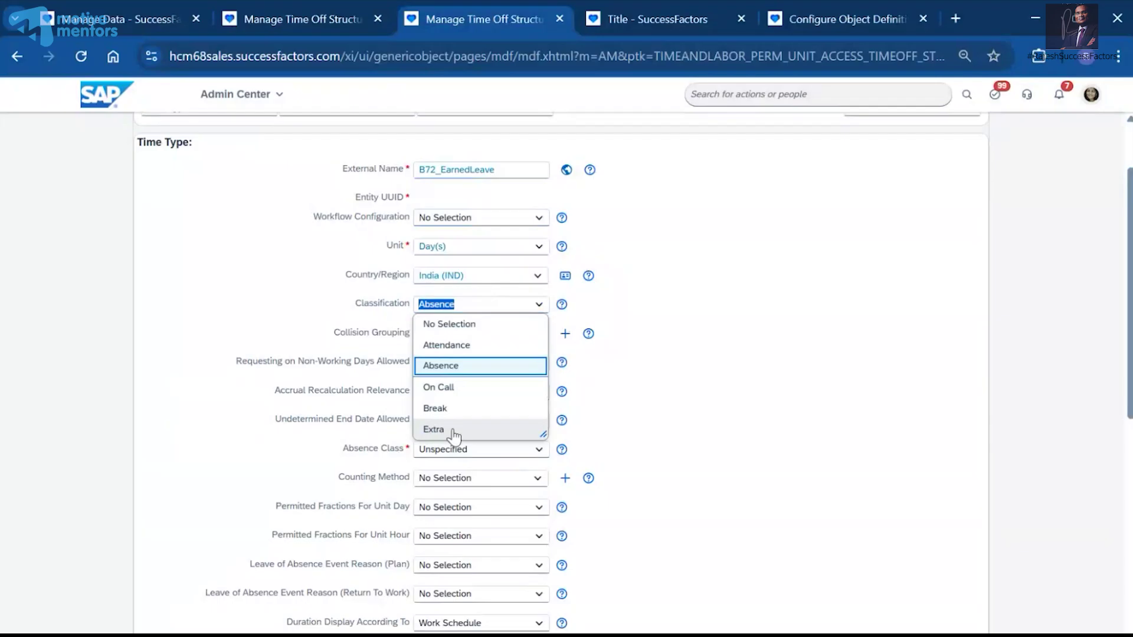
{"action": "left_click", "coordinate": [847, 425]}
{"action": "scroll", "coordinate": [442, 472], "scroll_direction": "down", "scroll_amount": 5}
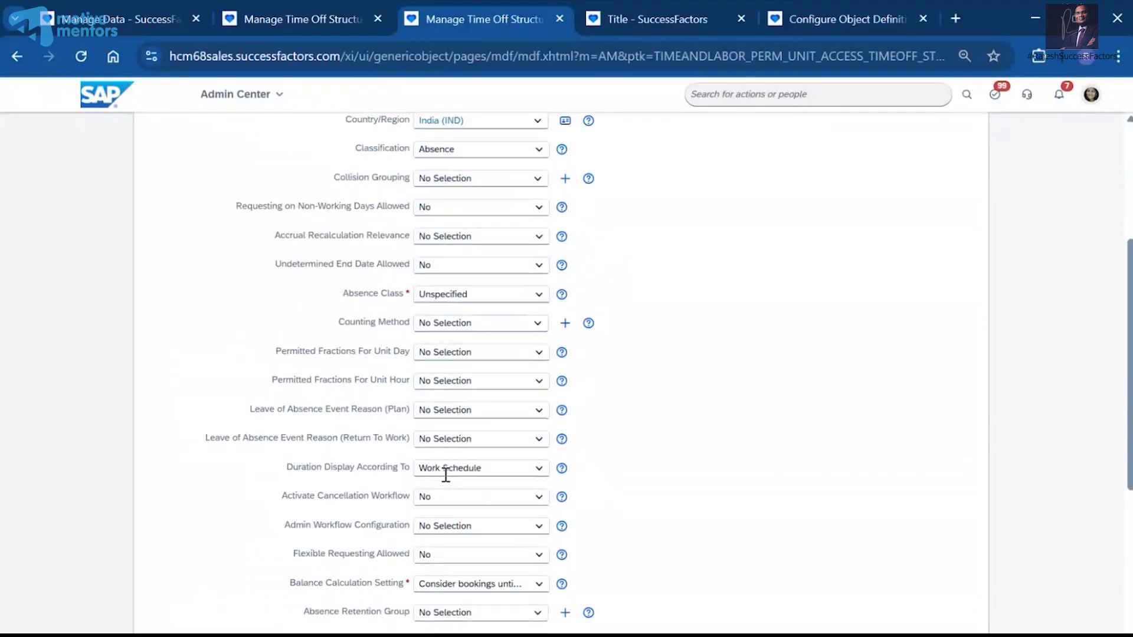
{"action": "scroll", "coordinate": [424, 513], "scroll_direction": "down", "scroll_amount": 3}
{"action": "scroll", "coordinate": [413, 531], "scroll_direction": "up", "scroll_amount": 9}
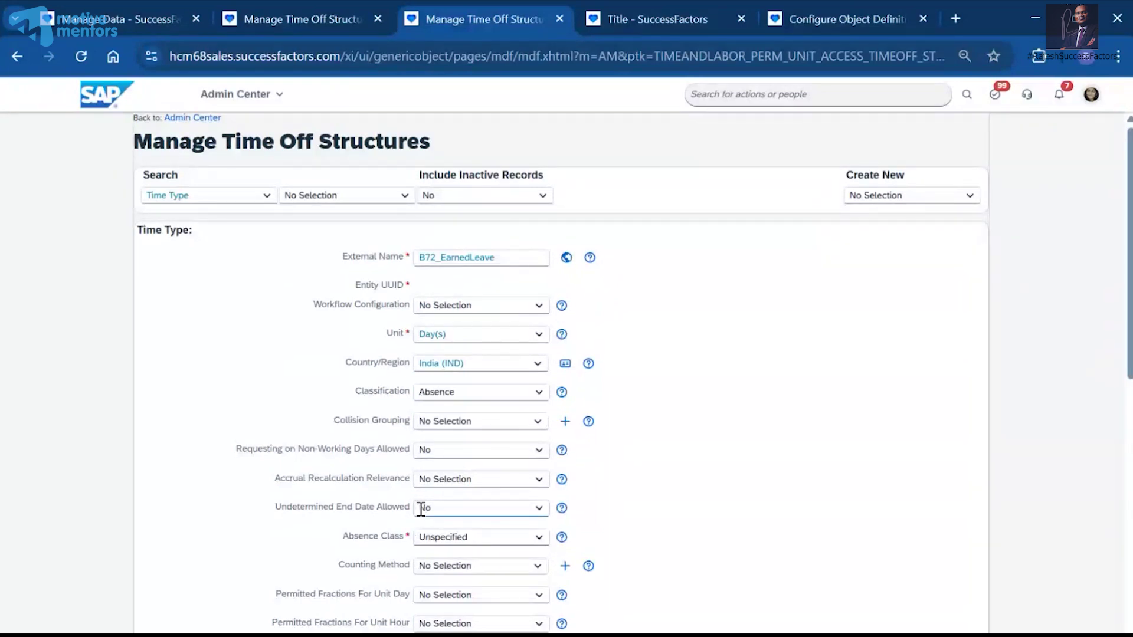
Choose Absence as the time type's Classification and reopen the list of options.
{"action": "left_click", "coordinate": [538, 398]}
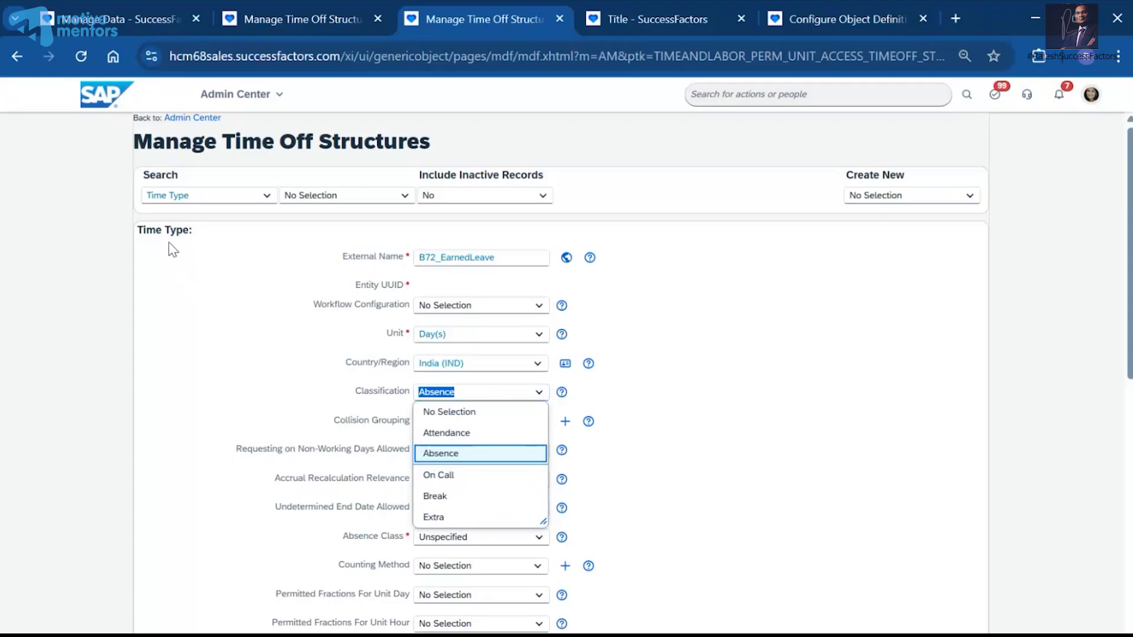
{"action": "left_click", "coordinate": [453, 458]}
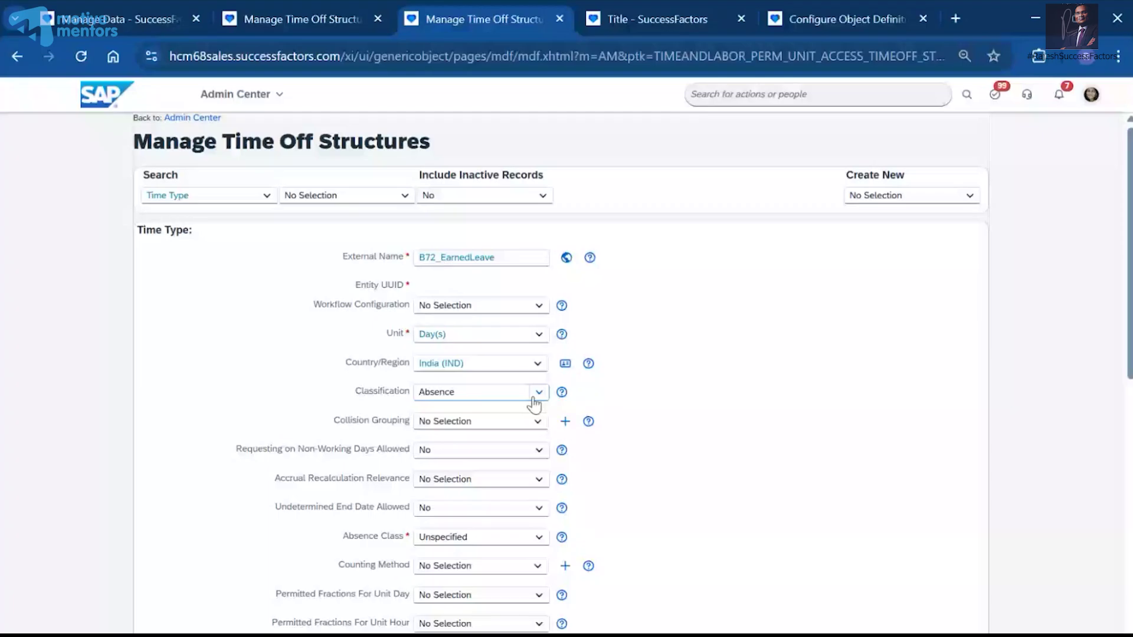
{"action": "left_click", "coordinate": [537, 397]}
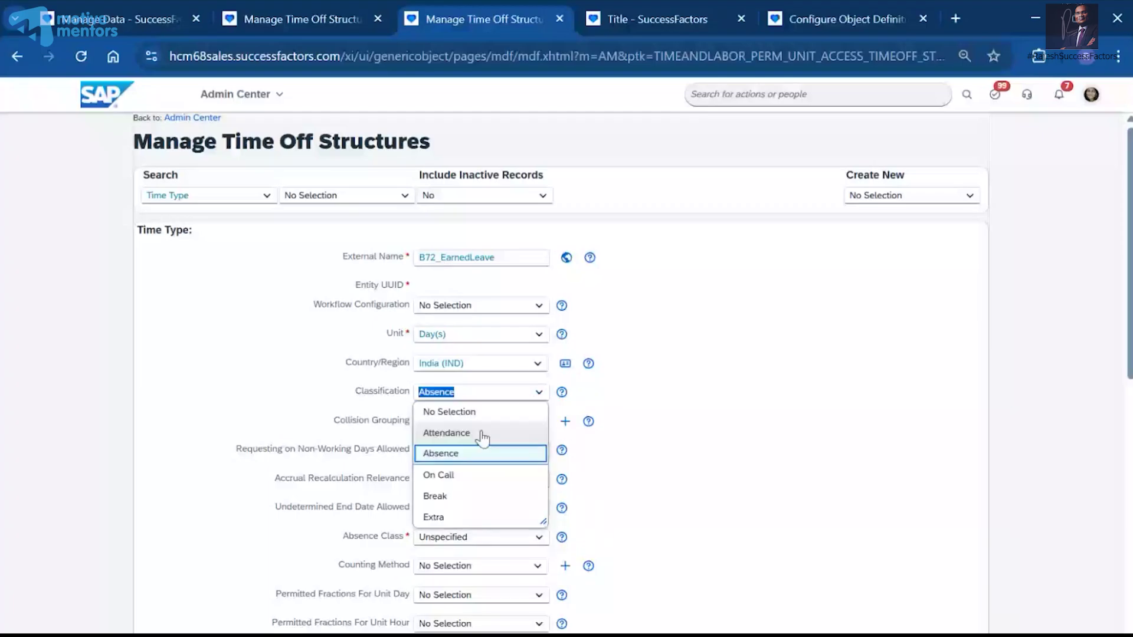
Use the Manage Organization, Pay and Job Structures page's action search for "time sheet" to open your own time sheet.
{"action": "left_click", "coordinate": [656, 19]}
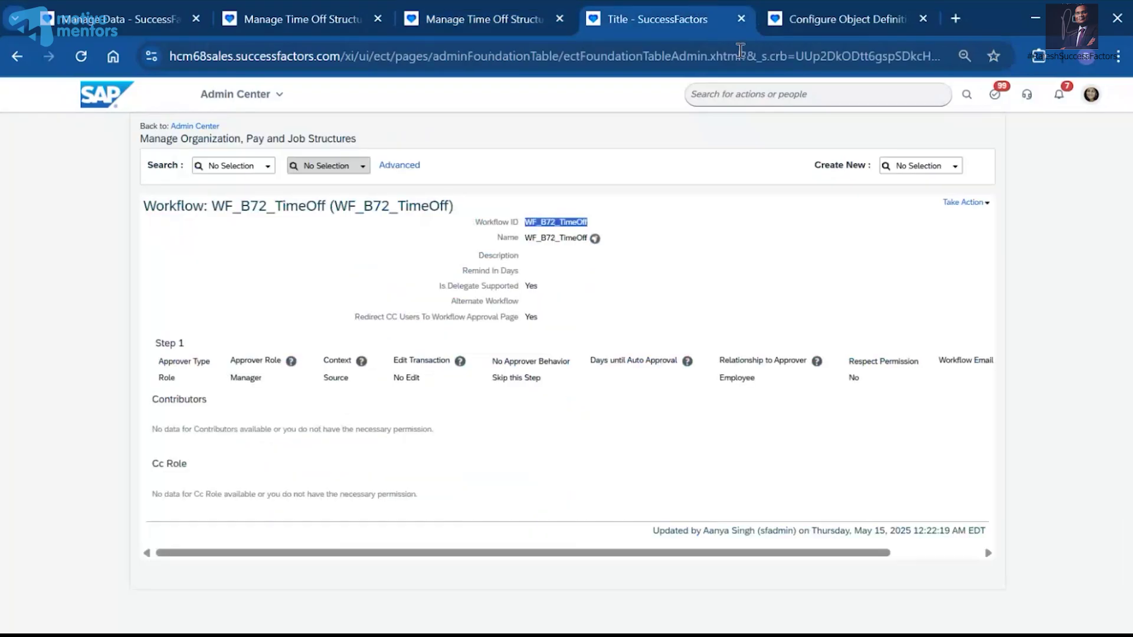
{"action": "left_click", "coordinate": [759, 96]}
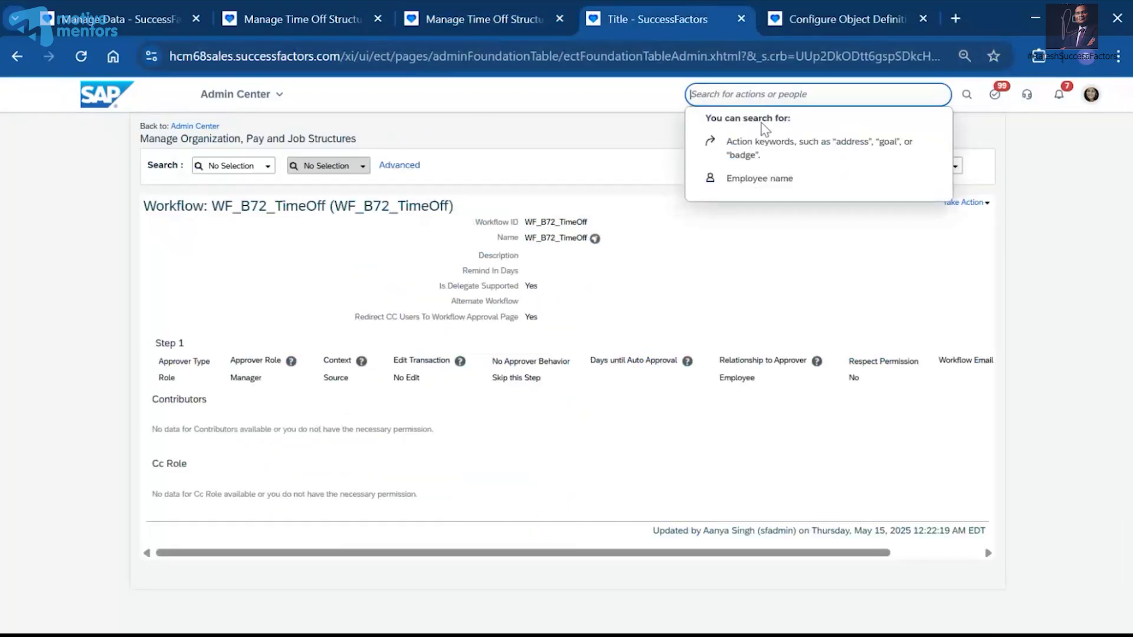
{"action": "type", "text": "time sheet"}
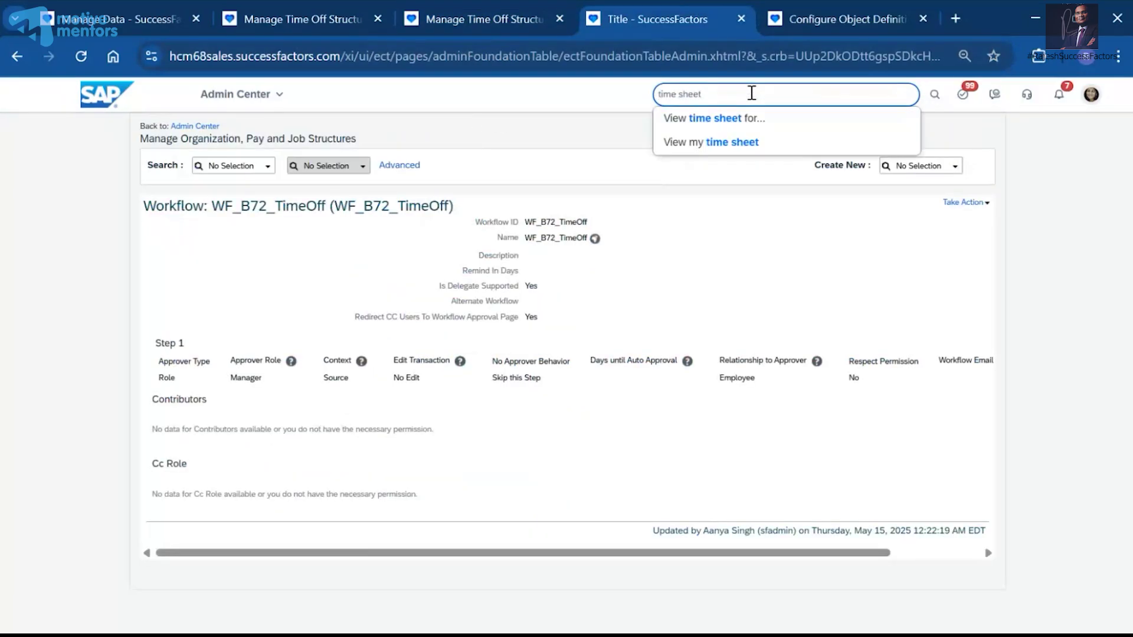
{"action": "left_click", "coordinate": [717, 142]}
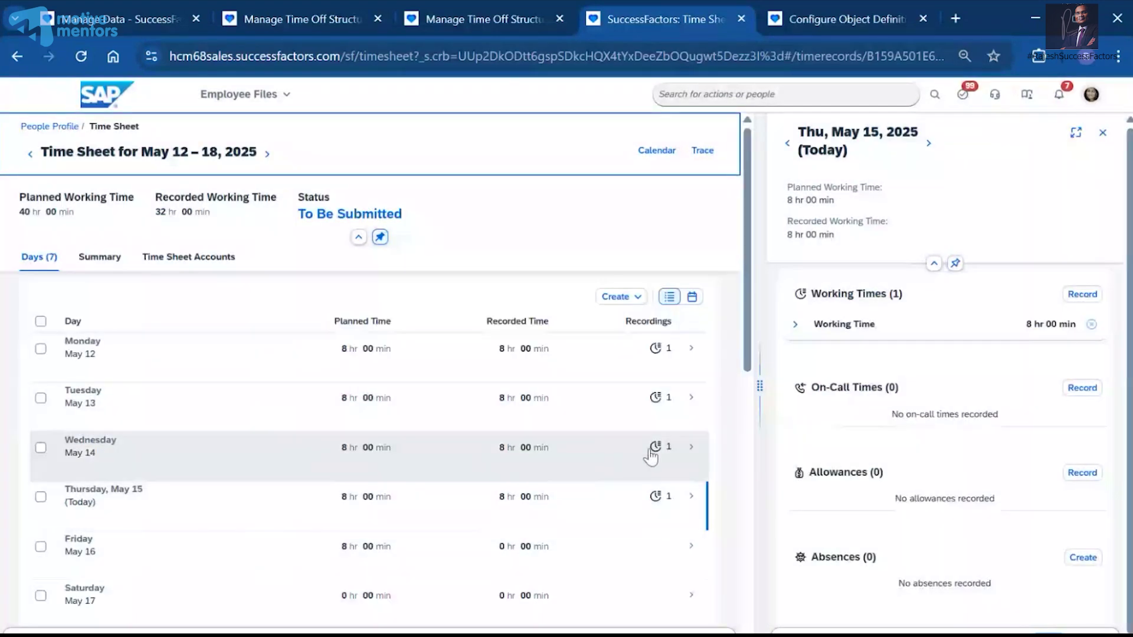
Under Working Times for May 15, 2025, start a new recording and examine its Time Type options, keeping Working Time.
{"action": "left_click", "coordinate": [828, 324]}
{"action": "left_click_drag", "start_coordinate": [828, 324], "coordinate": [861, 324]}
{"action": "left_click_drag", "start_coordinate": [815, 293], "coordinate": [892, 294]}
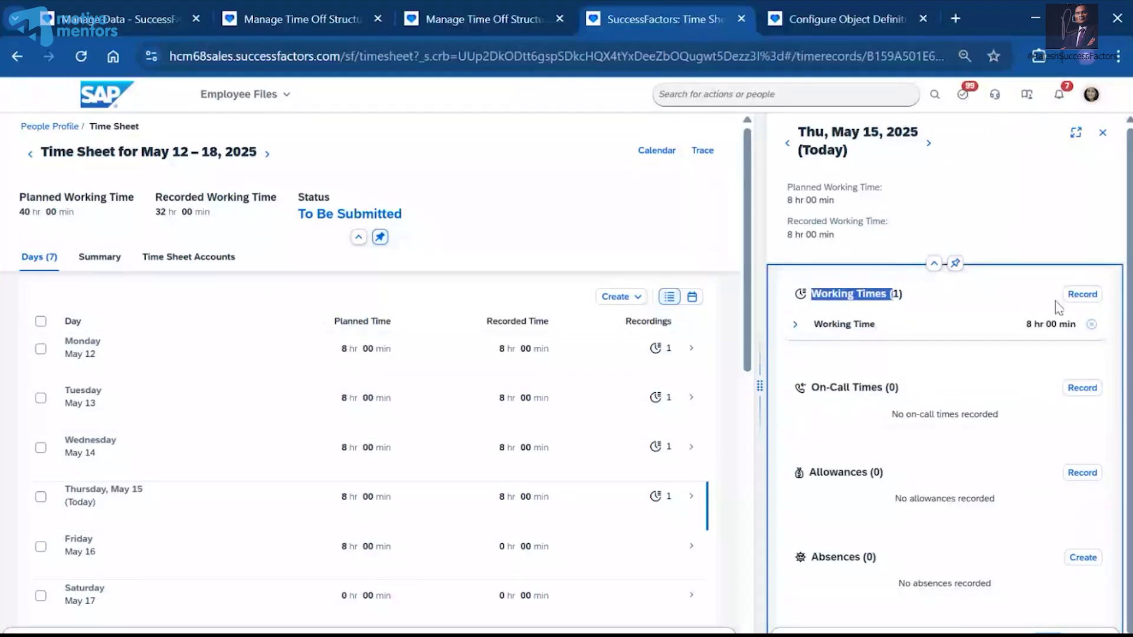
{"action": "left_click", "coordinate": [1082, 294]}
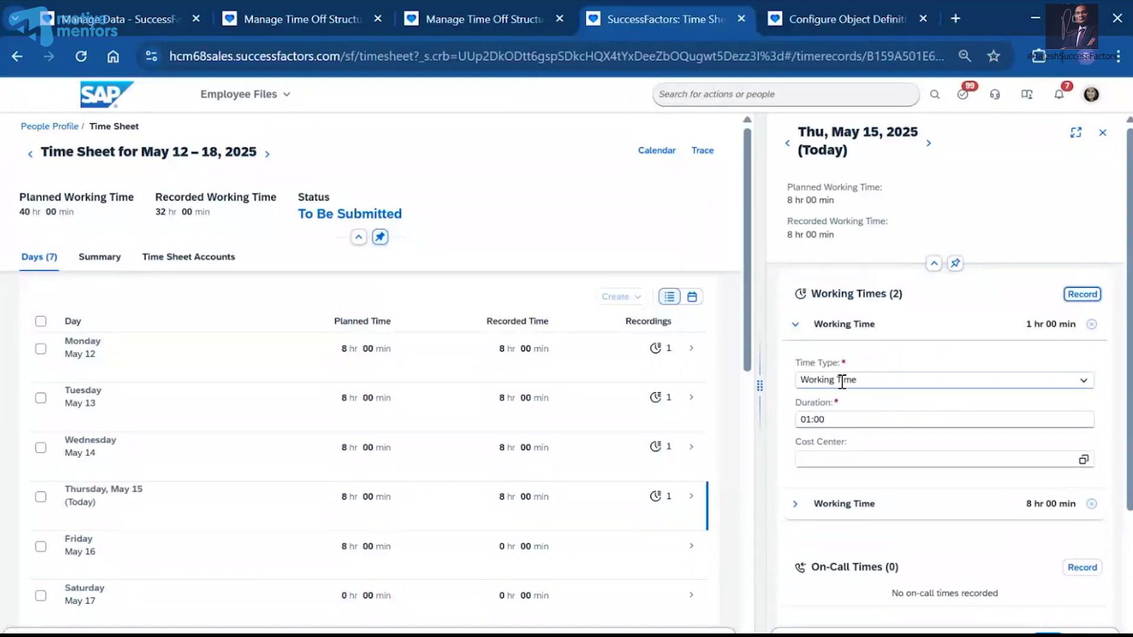
{"action": "left_click", "coordinate": [1075, 385]}
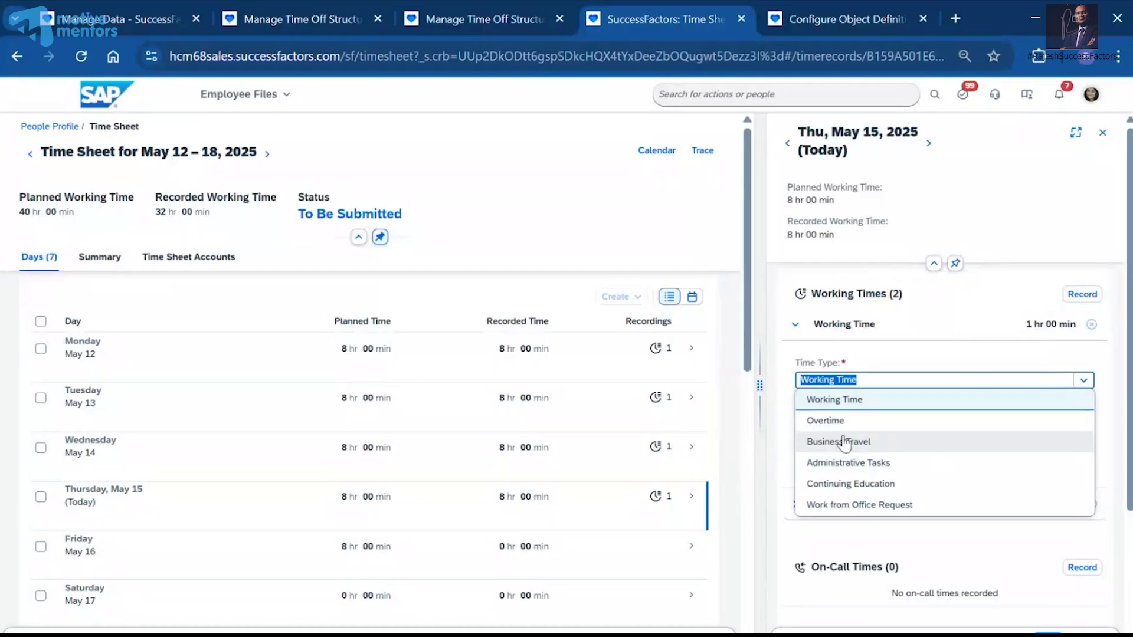
{"action": "left_click", "coordinate": [855, 399]}
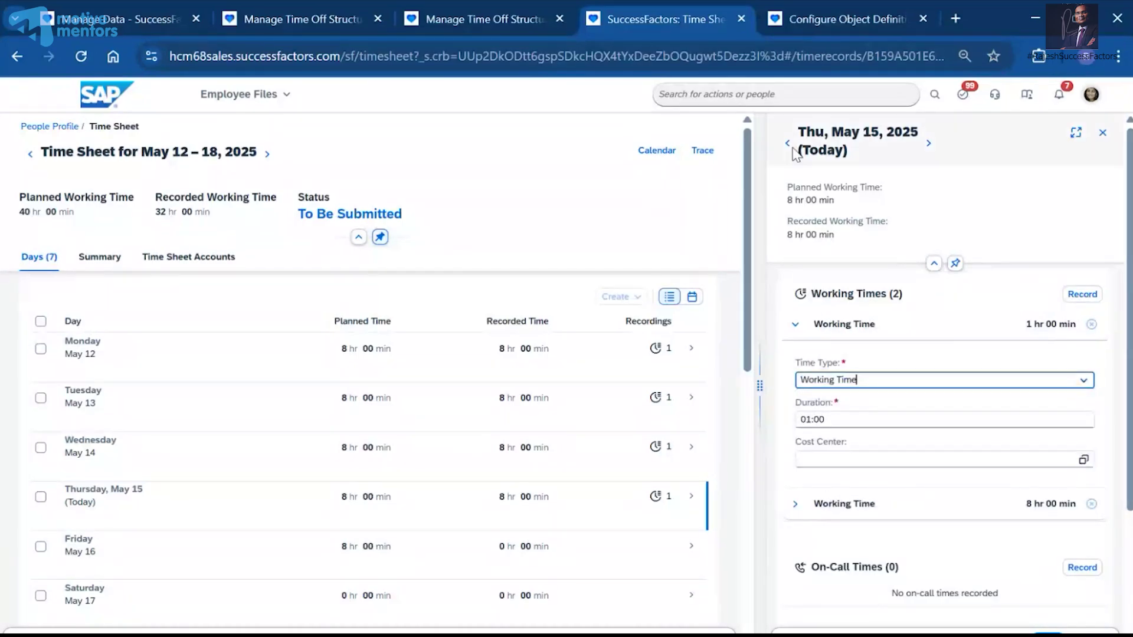
Duplicate the Manage Time Off Structures page, look up the Working Time (WORK) time type and check its Classification.
{"action": "left_click", "coordinate": [475, 16]}
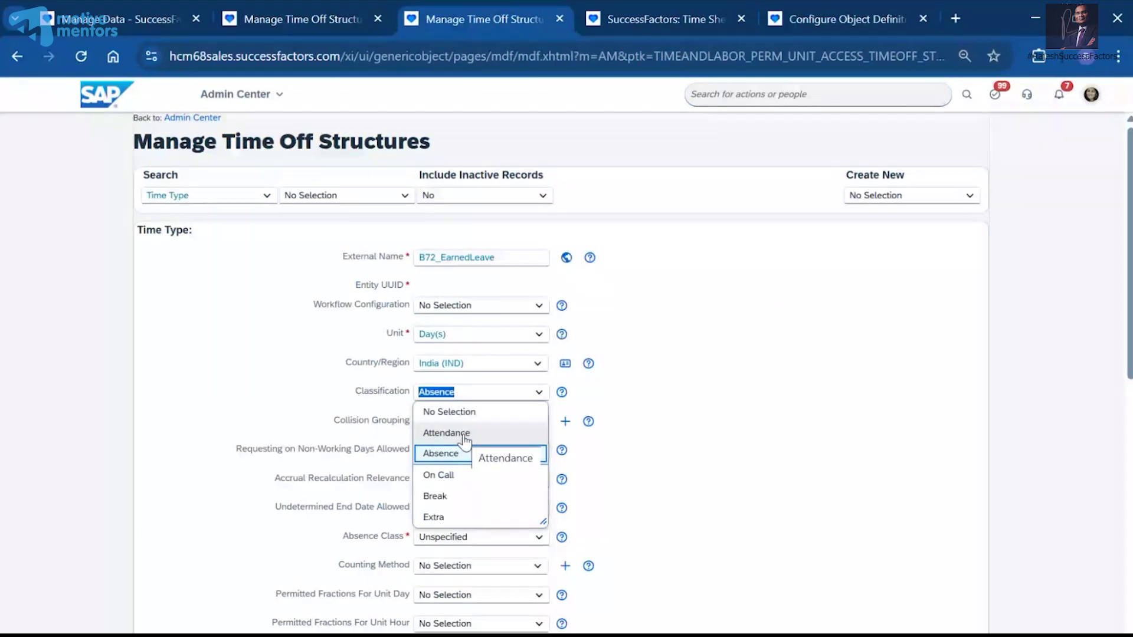
{"action": "right_click", "coordinate": [487, 18]}
{"action": "left_click", "coordinate": [558, 177]}
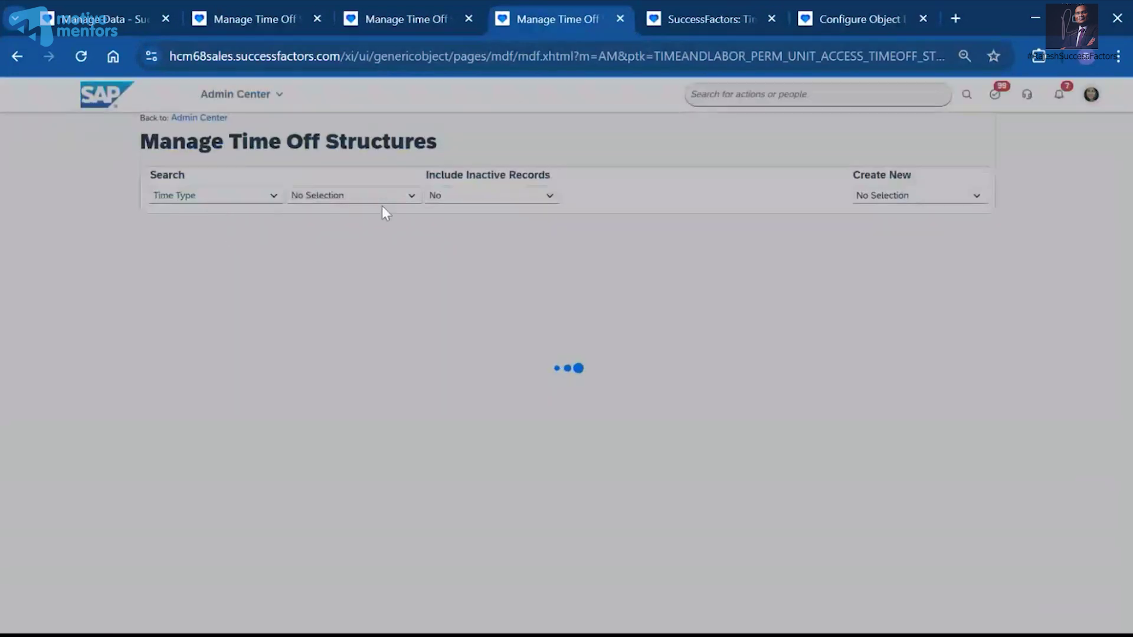
{"action": "left_click", "coordinate": [342, 197]}
{"action": "type", "text": "workin"}
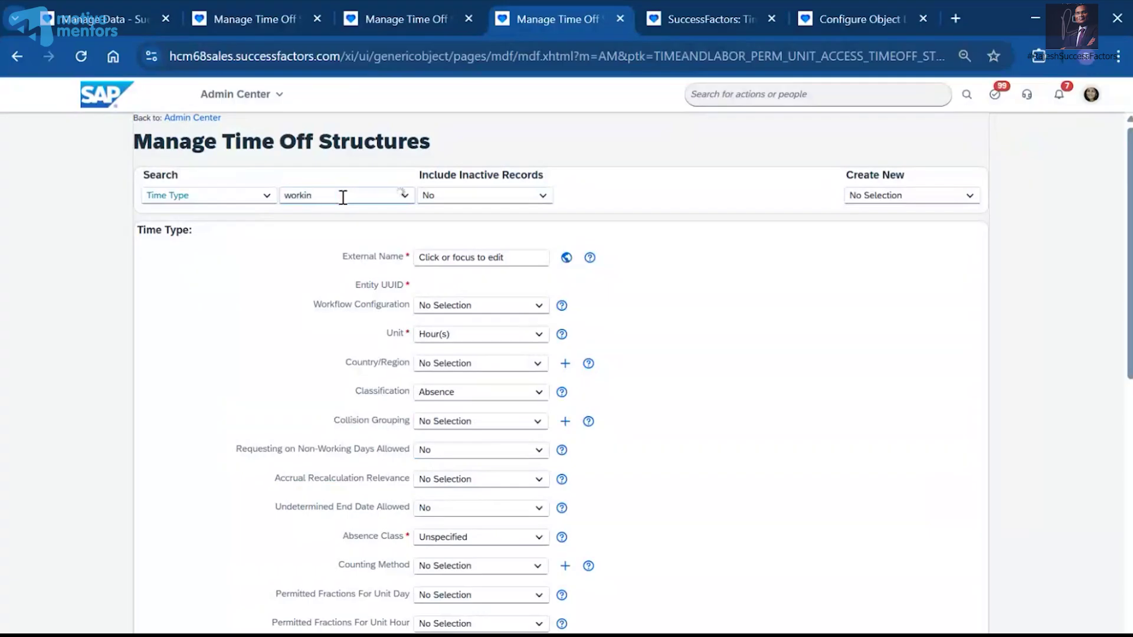
{"action": "left_click", "coordinate": [342, 217]}
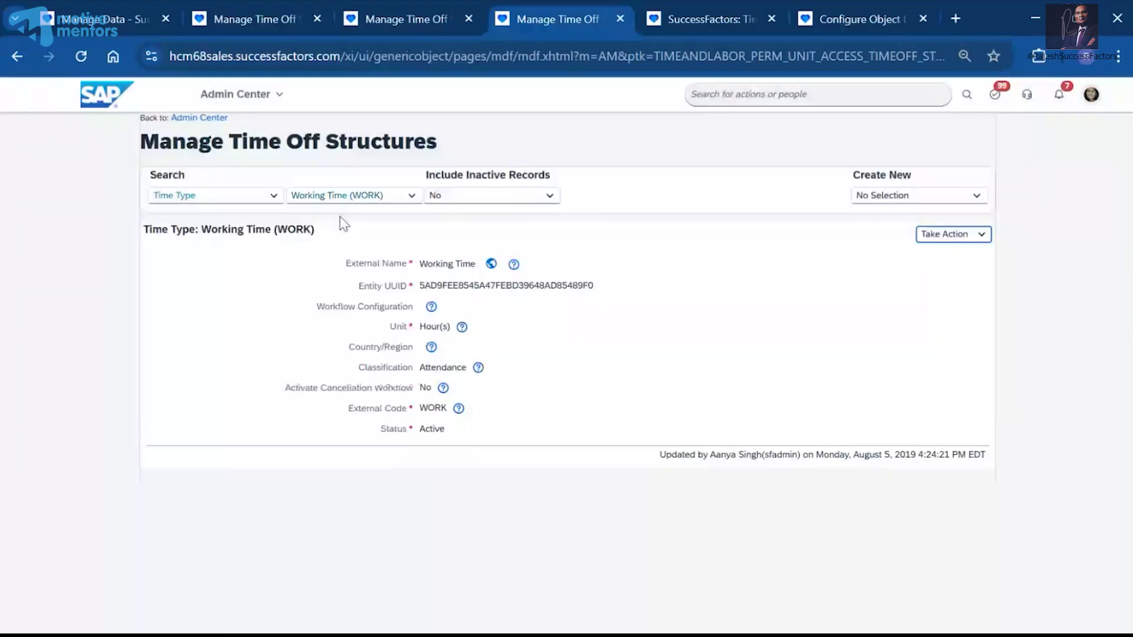
{"action": "left_click_drag", "start_coordinate": [358, 367], "coordinate": [420, 359]}
{"action": "left_click", "coordinate": [457, 384]}
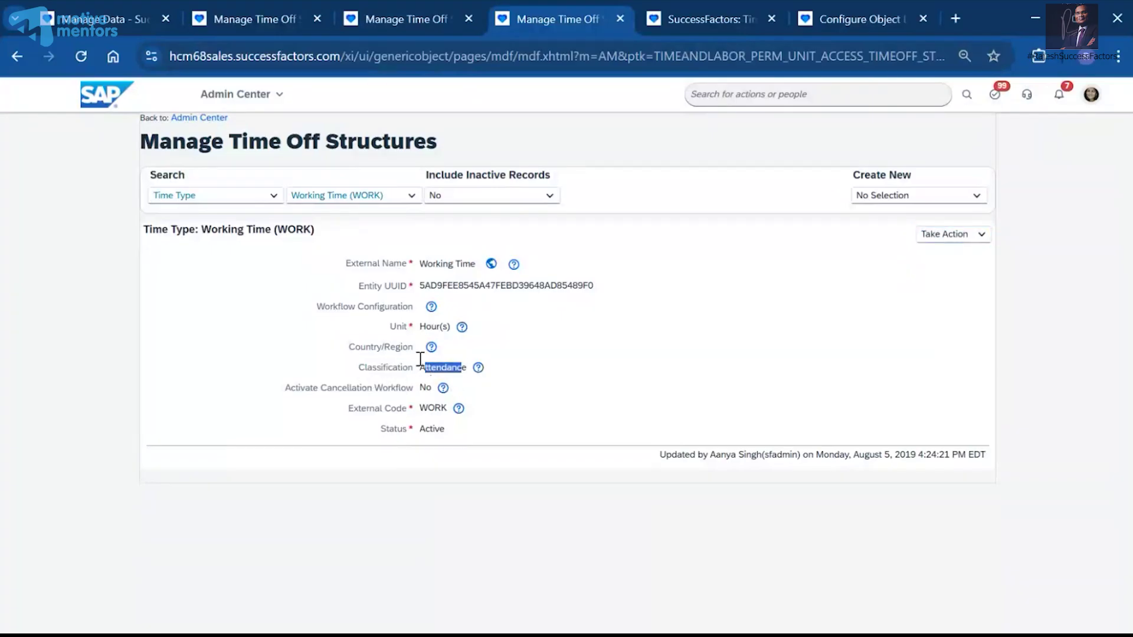
Return to the B72_EarnedLeave time type form, dismiss the meeting notification and set Classification to Attendance.
{"action": "left_click", "coordinate": [374, 20]}
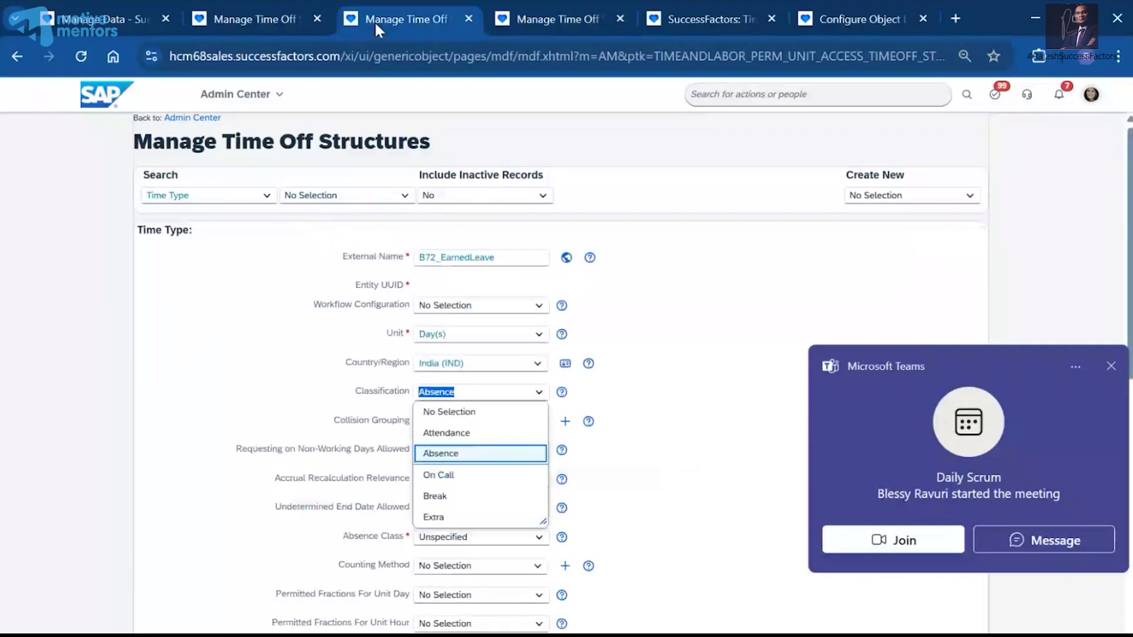
{"action": "left_click", "coordinate": [1111, 367]}
{"action": "scroll", "coordinate": [721, 444], "scroll_direction": "down", "scroll_amount": 9}
{"action": "scroll", "coordinate": [627, 525], "scroll_direction": "up", "scroll_amount": 5}
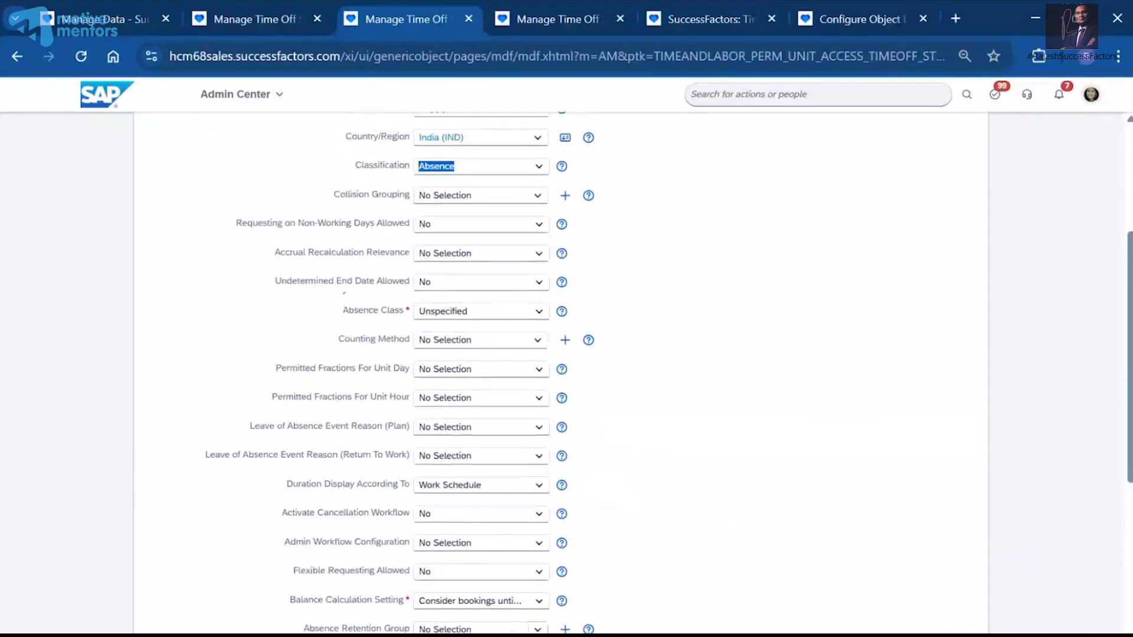
{"action": "left_click", "coordinate": [538, 169]}
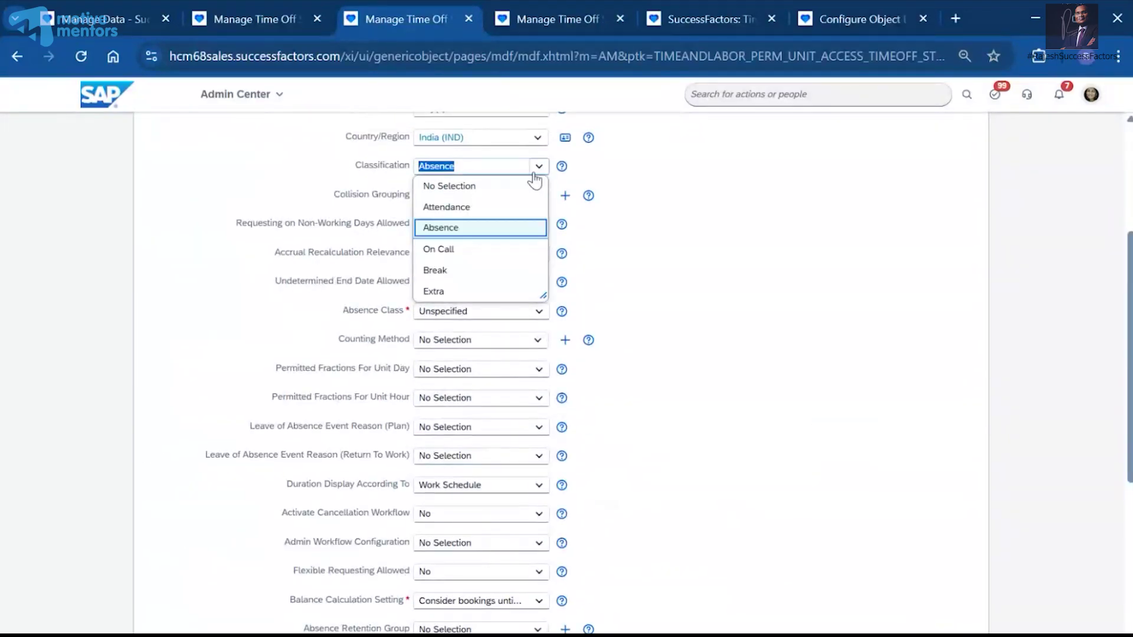
{"action": "left_click", "coordinate": [461, 207]}
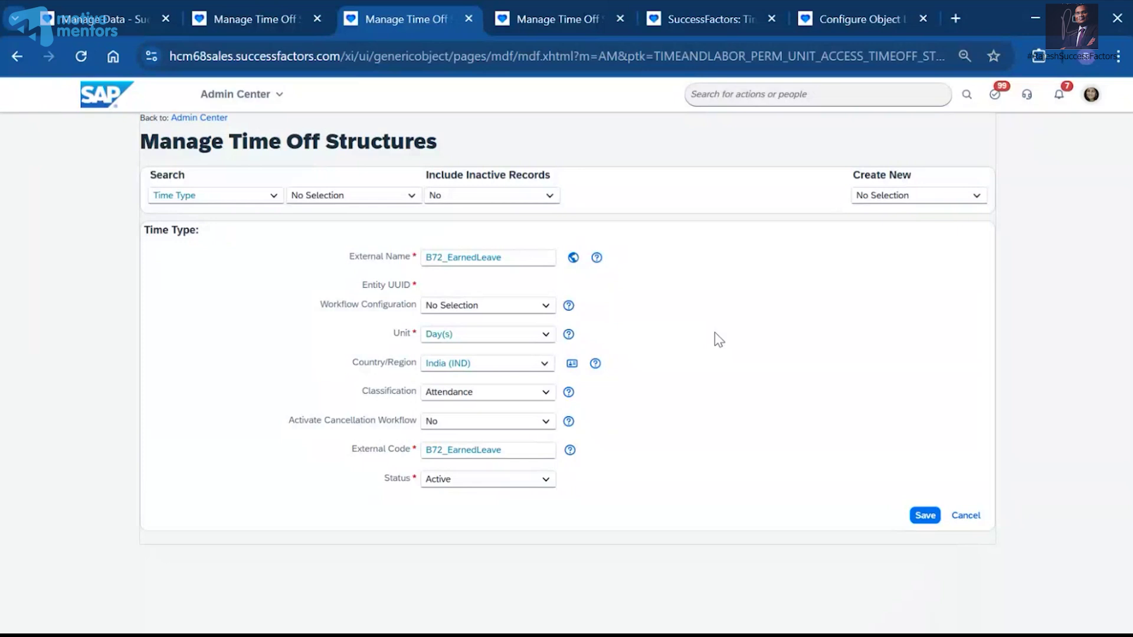
Copy the Classification field label and add it to the Notepad notes as "4.Classification :" below the Unit line.
{"action": "left_click_drag", "start_coordinate": [361, 393], "coordinate": [417, 394]}
{"action": "key", "text": "ctrl+c"}
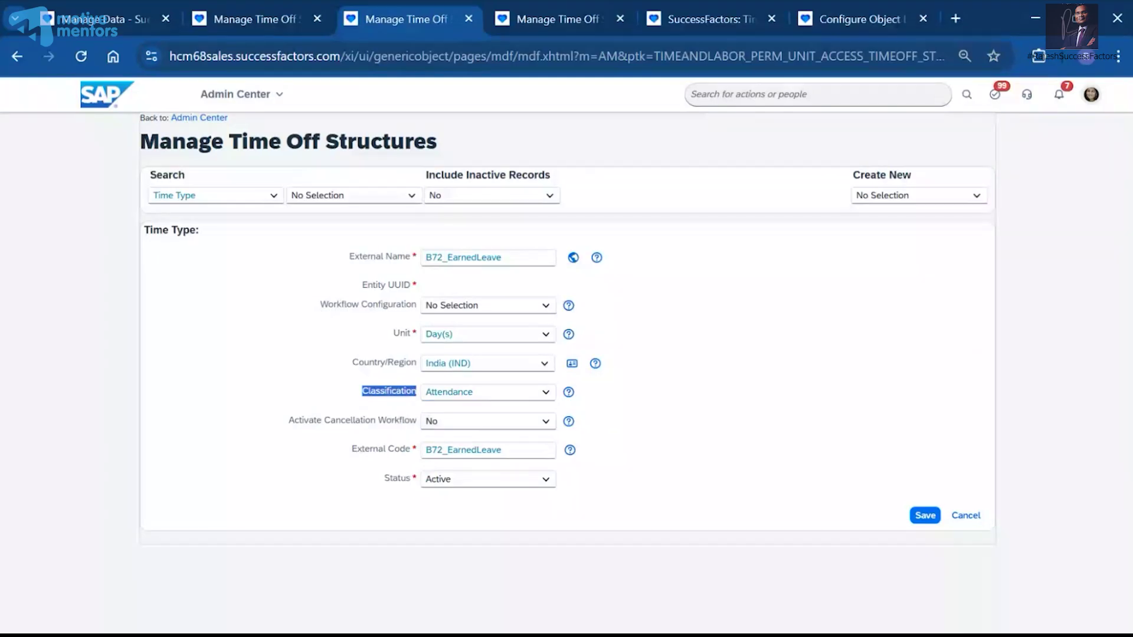
{"action": "key", "text": "alt+Tab"}
{"action": "key", "text": "Return"}
{"action": "type", "text": "4."}
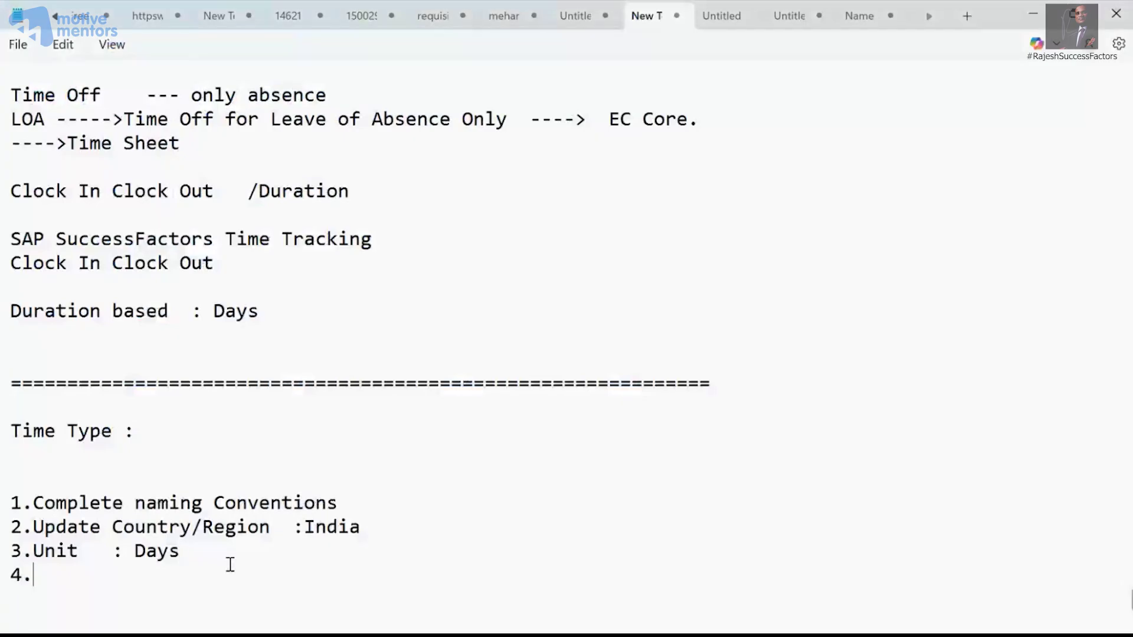
{"action": "key", "text": "ctrl+v"}
{"action": "type", "text": ": "}
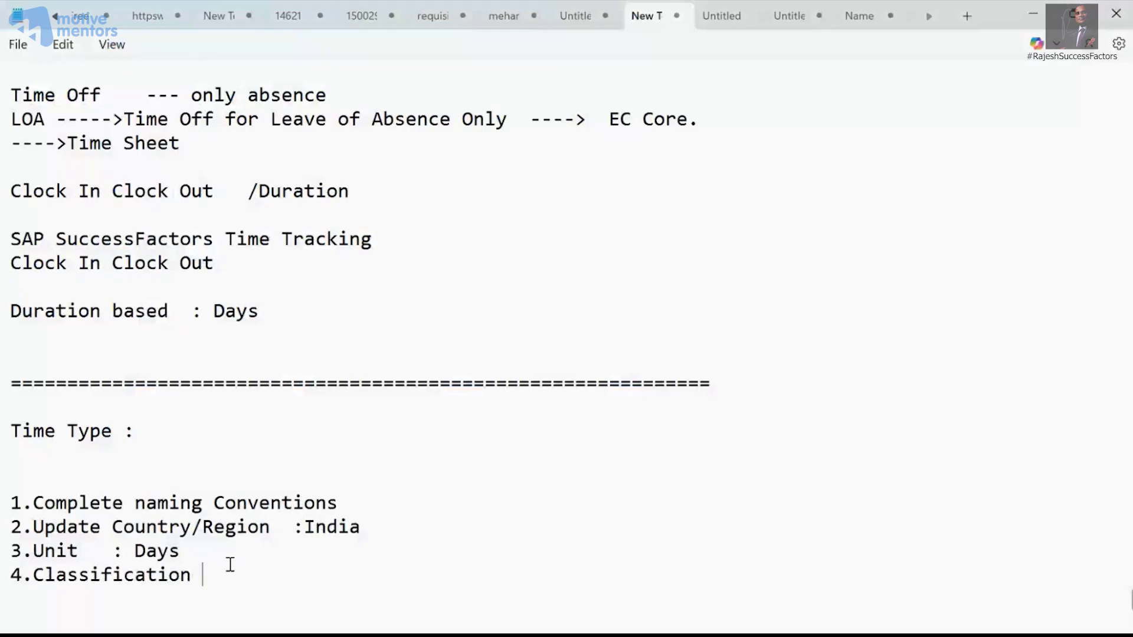
Complete the fourth note line with the value "Absence or Attendance".
{"action": "type", "text": "Att"}
{"action": "key", "text": "BackSpace"}
{"action": "key", "text": "BackSpace"}
{"action": "key", "text": "BackSpace"}
{"action": "key", "text": "BackSpace"}
{"action": "type", "text": "Absenc"}
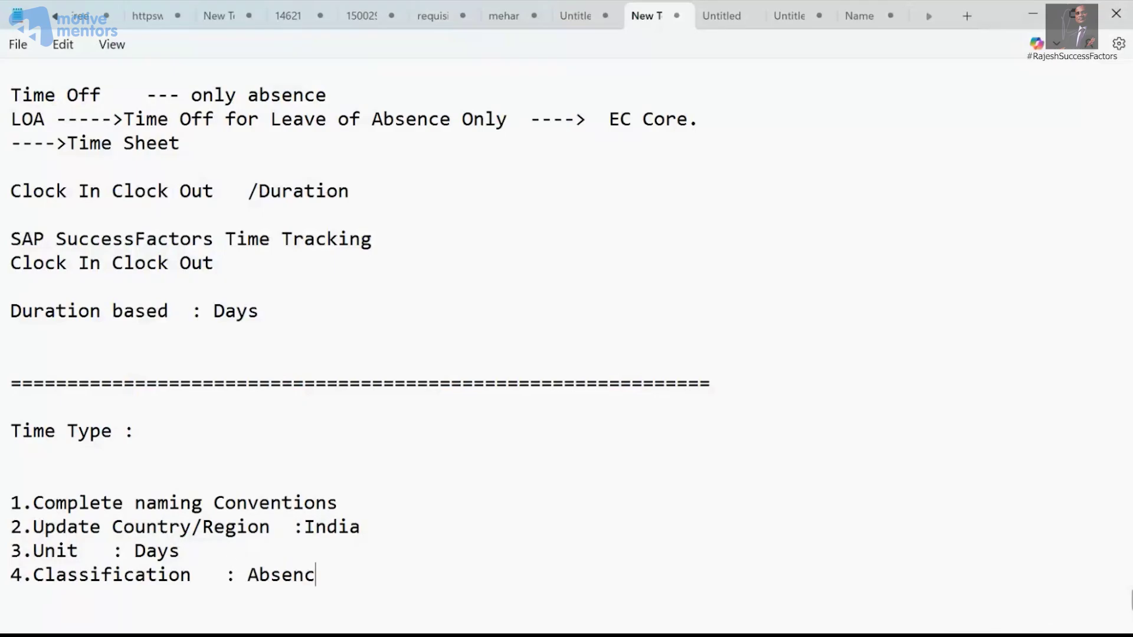
{"action": "type", "text": "e or Attendance"}
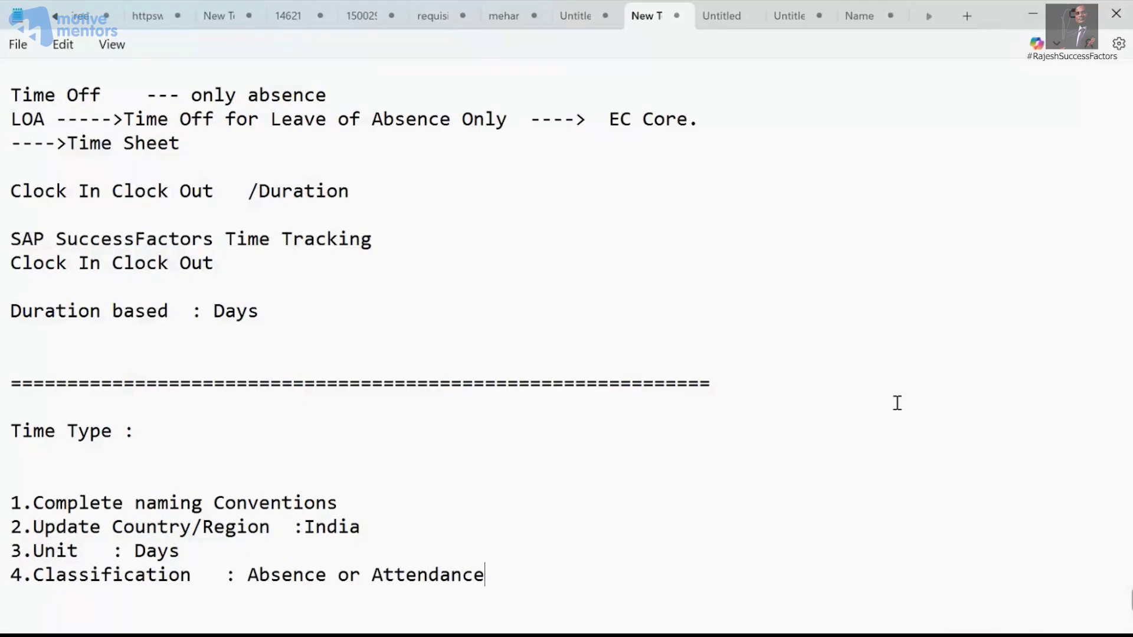
Go back to the SuccessFactors form and set the B72_EarnedLeave time type's Classification to Absence.
{"action": "left_click", "coordinate": [1040, 20]}
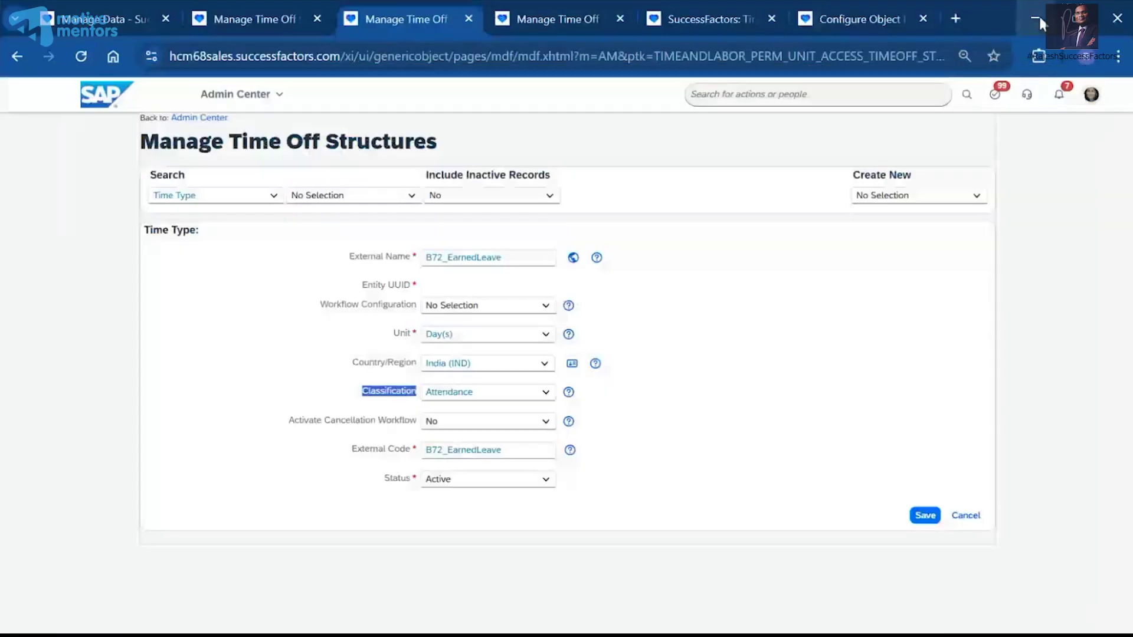
{"action": "left_click", "coordinate": [487, 392]}
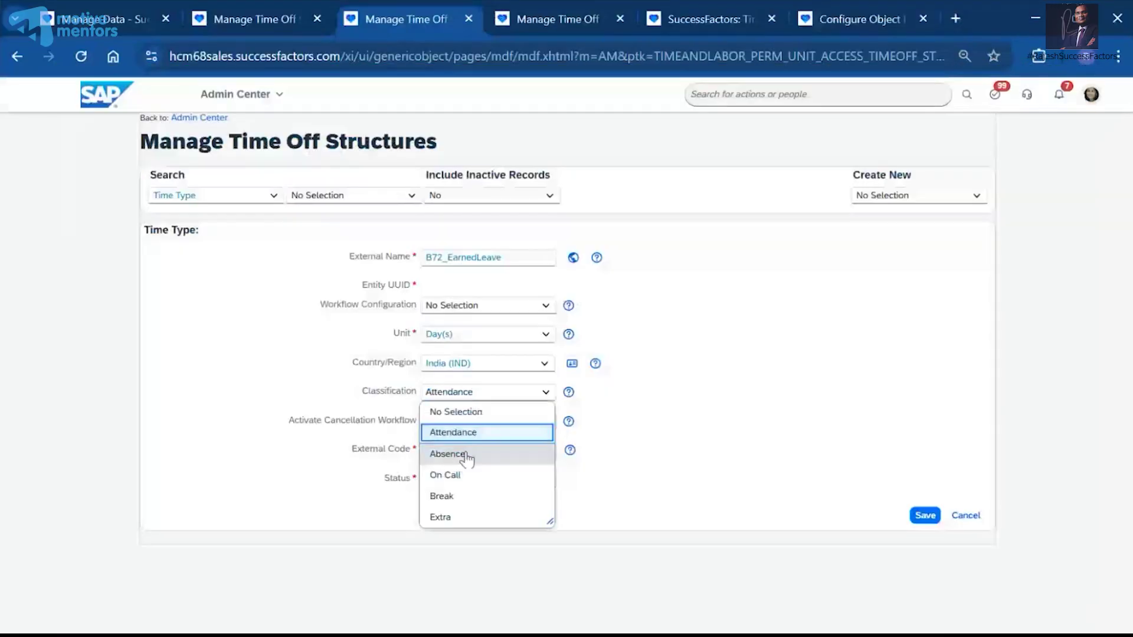
{"action": "left_click", "coordinate": [472, 454]}
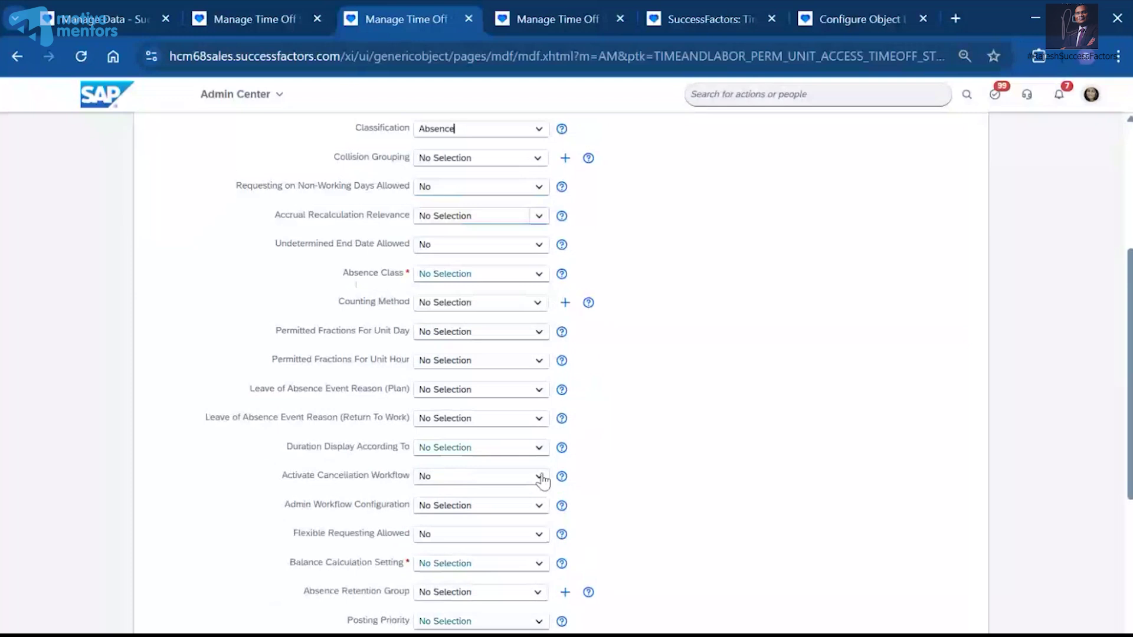
{"action": "scroll", "coordinate": [542, 481], "scroll_direction": "up", "scroll_amount": 5}
Try the On Call, Break and Extra classifications to compare the fields they offer, and return Classification to Absence.
{"action": "left_click", "coordinate": [538, 393]}
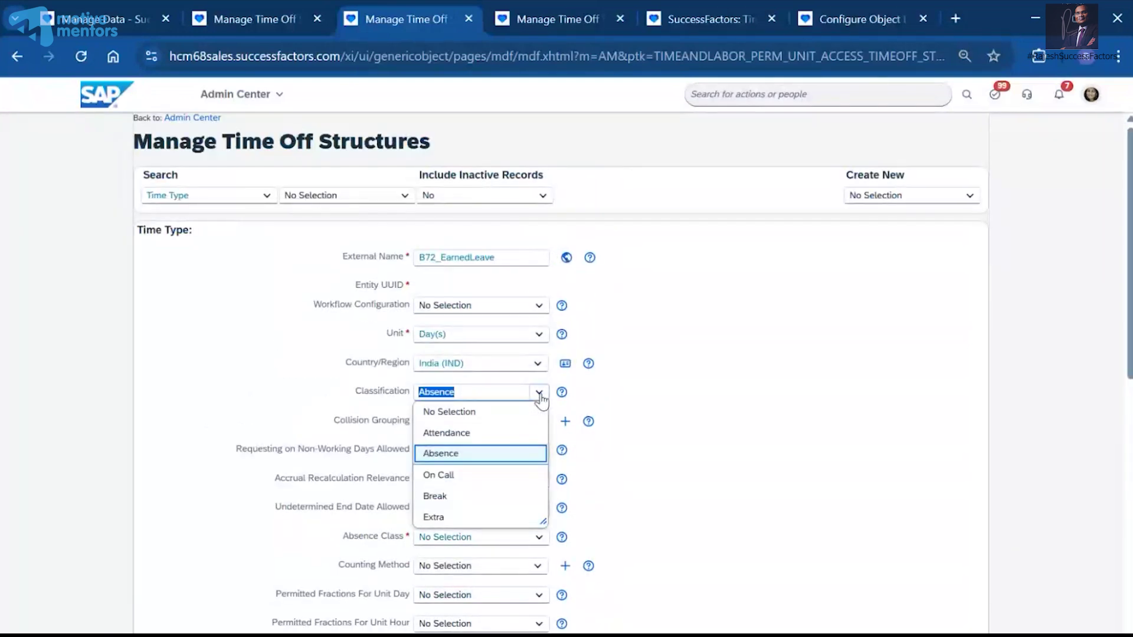
{"action": "left_click", "coordinate": [437, 475]}
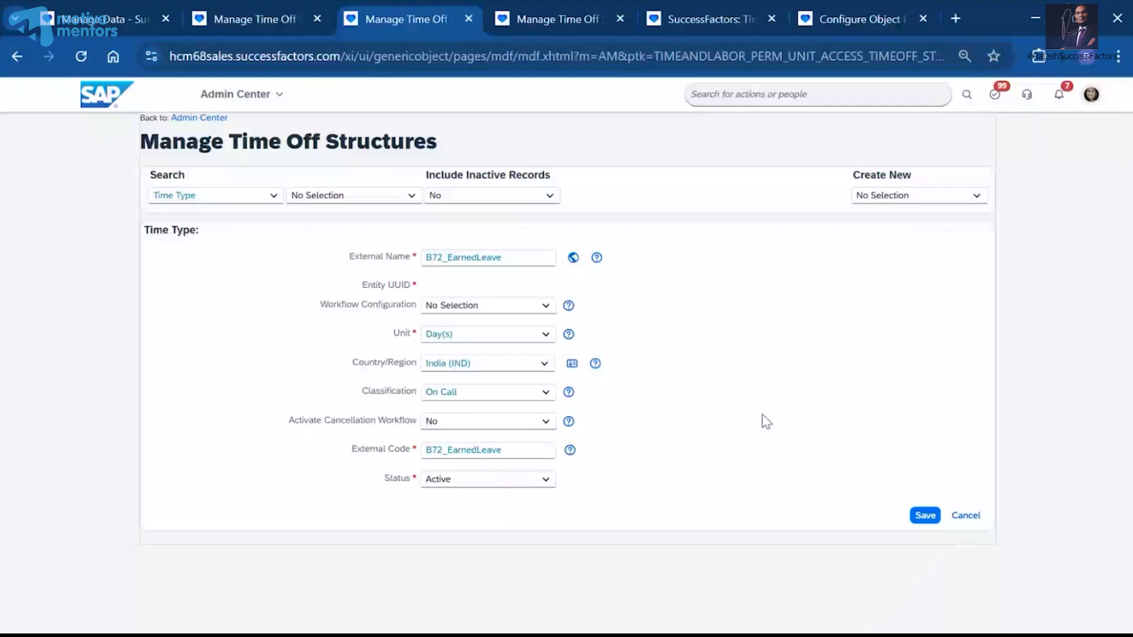
{"action": "left_click", "coordinate": [543, 392]}
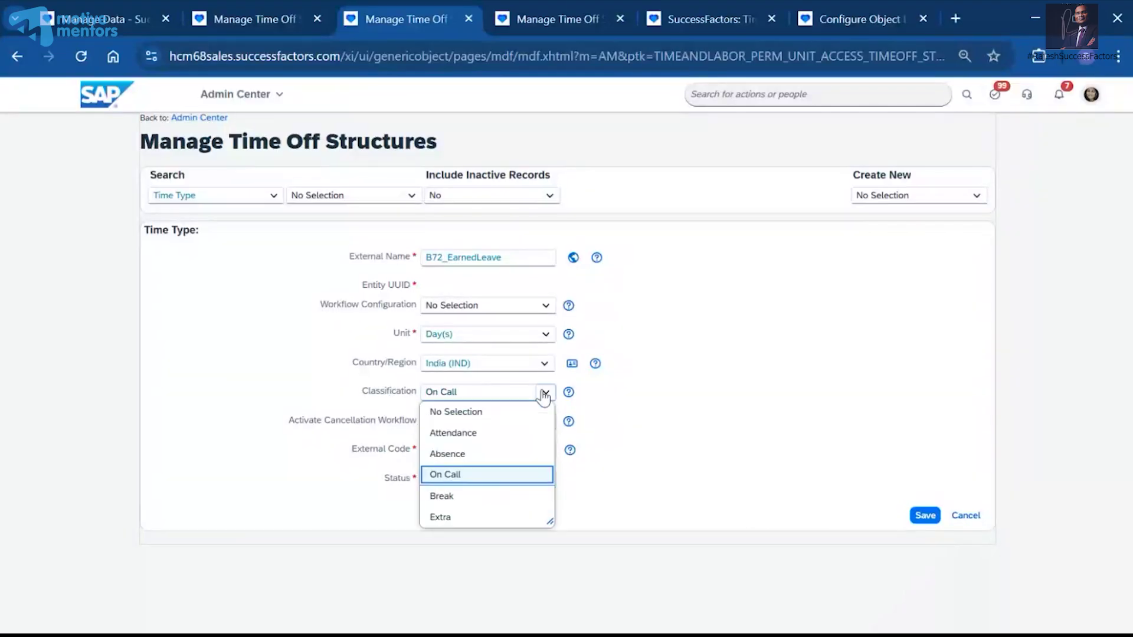
{"action": "left_click", "coordinate": [459, 496]}
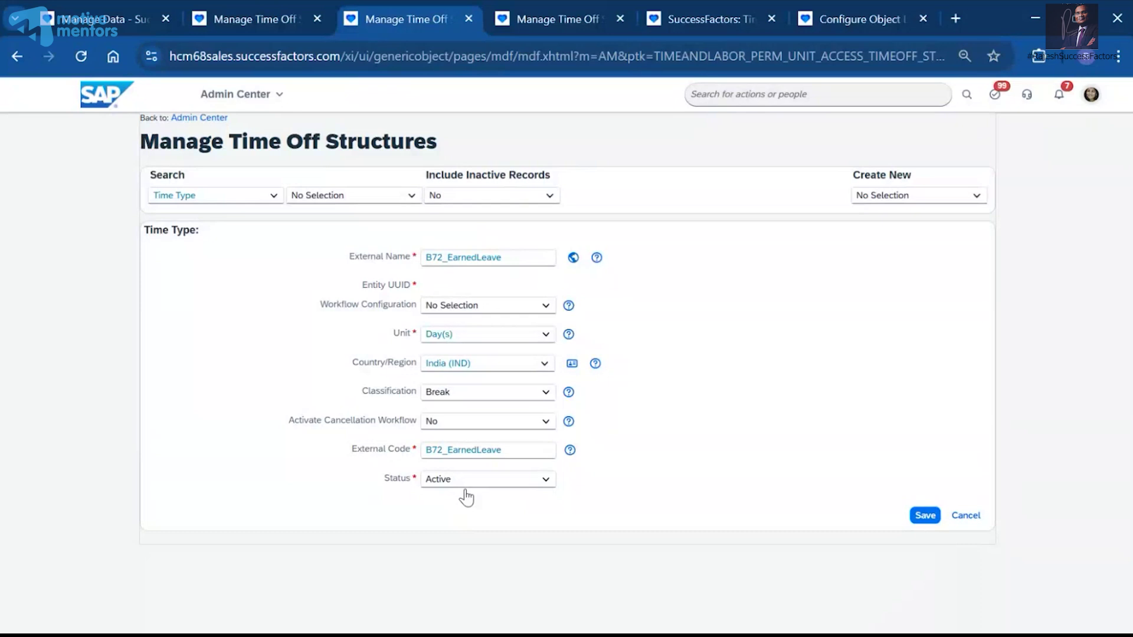
{"action": "left_click", "coordinate": [548, 393]}
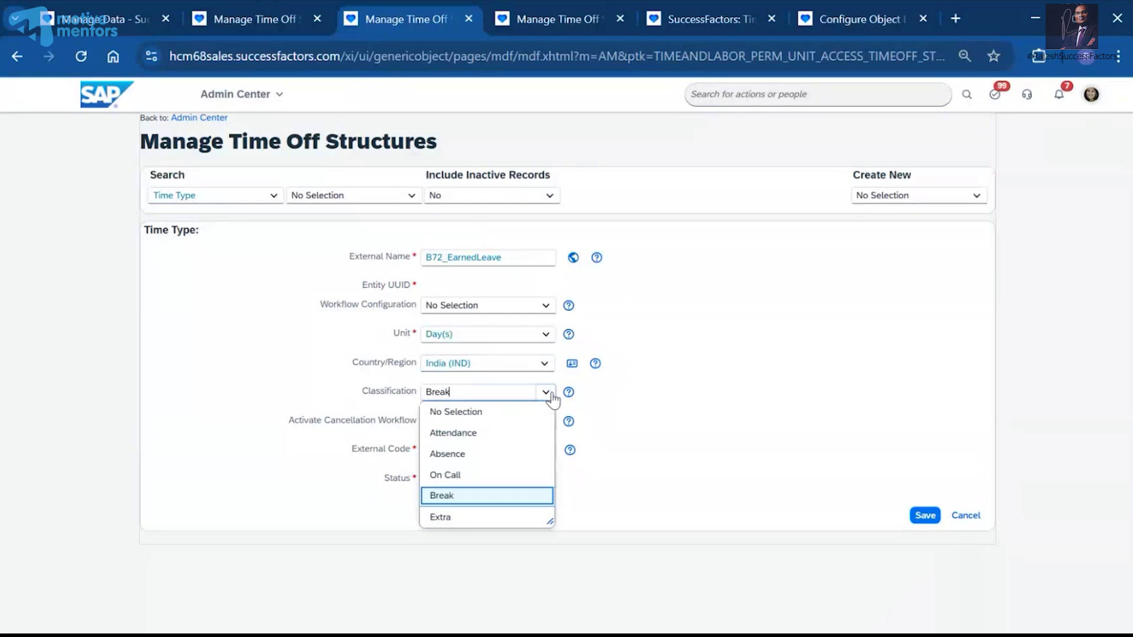
{"action": "left_click", "coordinate": [464, 456]}
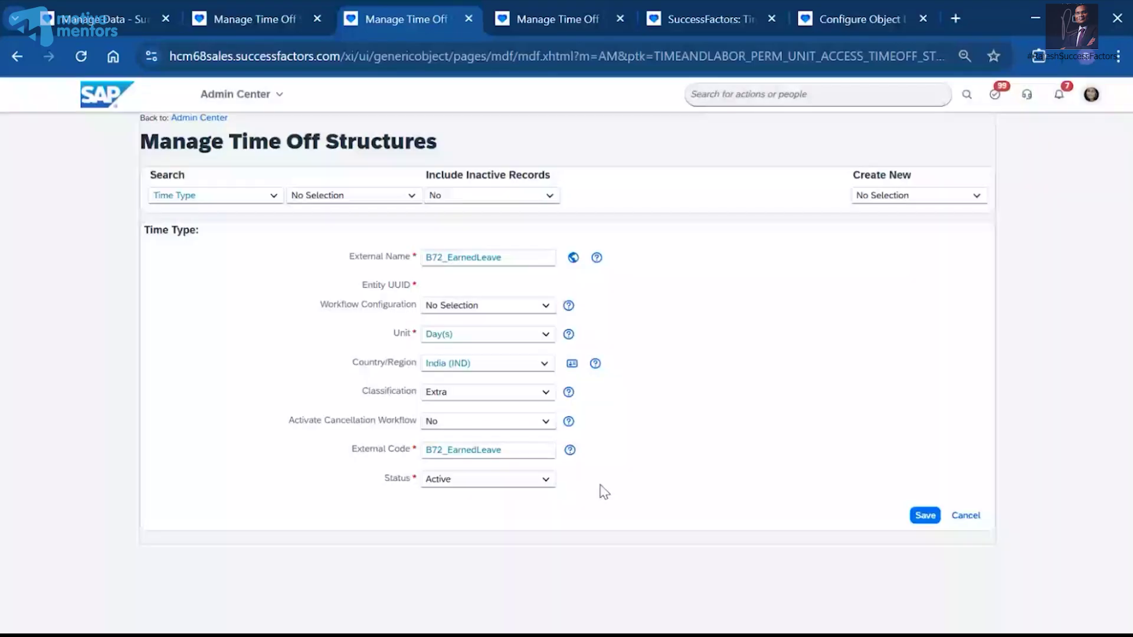
{"action": "left_click", "coordinate": [542, 393]}
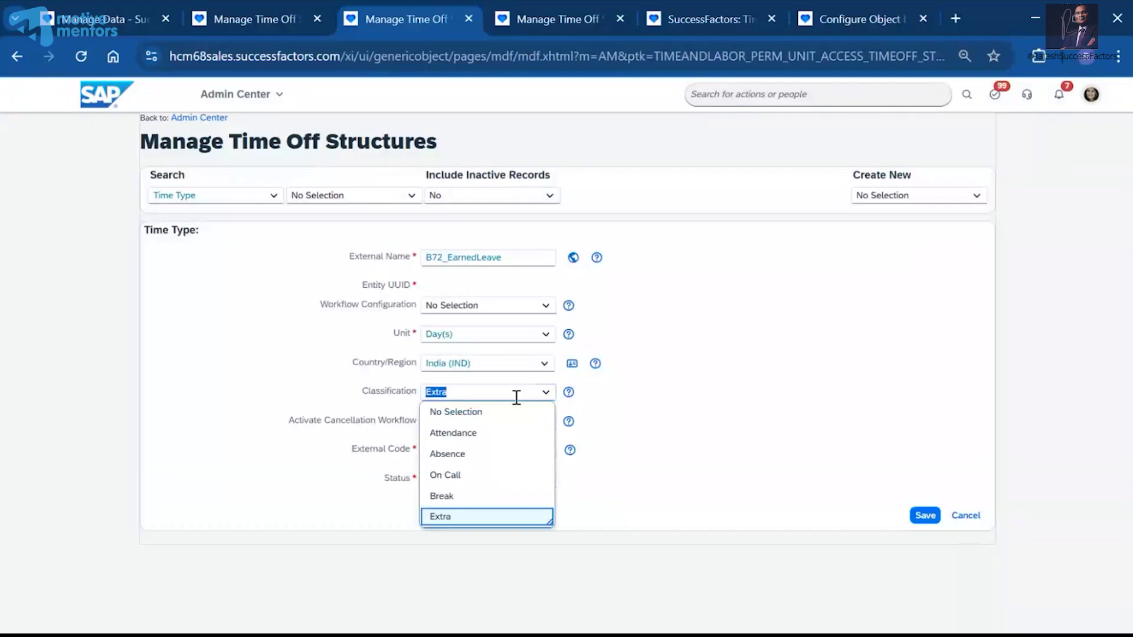
{"action": "left_click", "coordinate": [465, 454]}
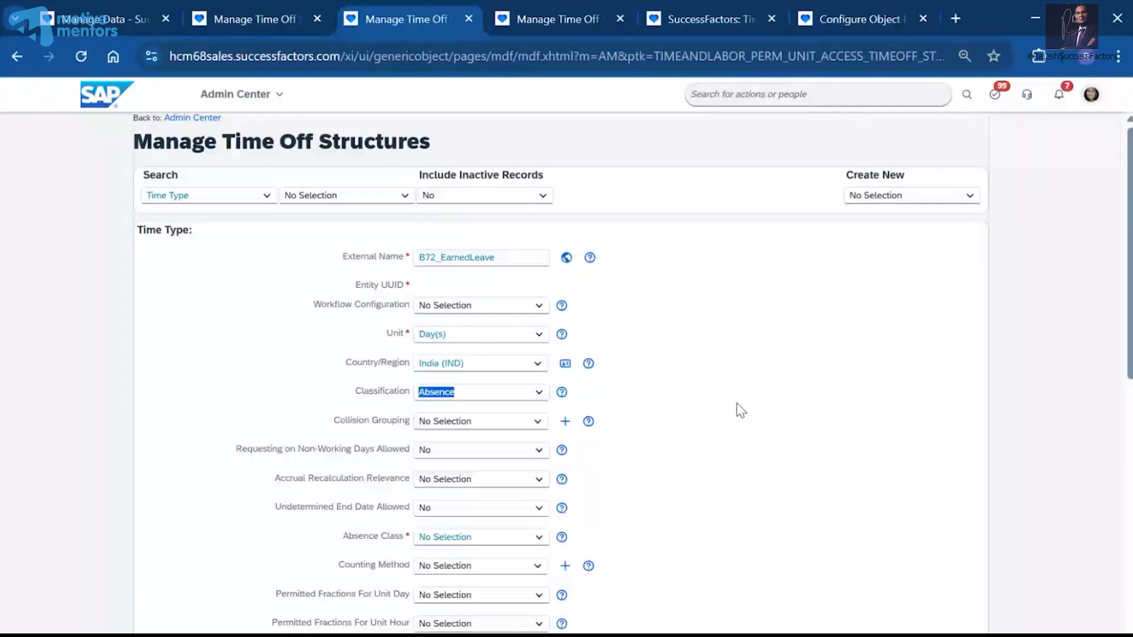
Examine the Collision Grouping field and its options, and review the fields that follow it in the time type form.
{"action": "left_click", "coordinate": [746, 431]}
{"action": "left_click_drag", "start_coordinate": [343, 424], "coordinate": [402, 424]}
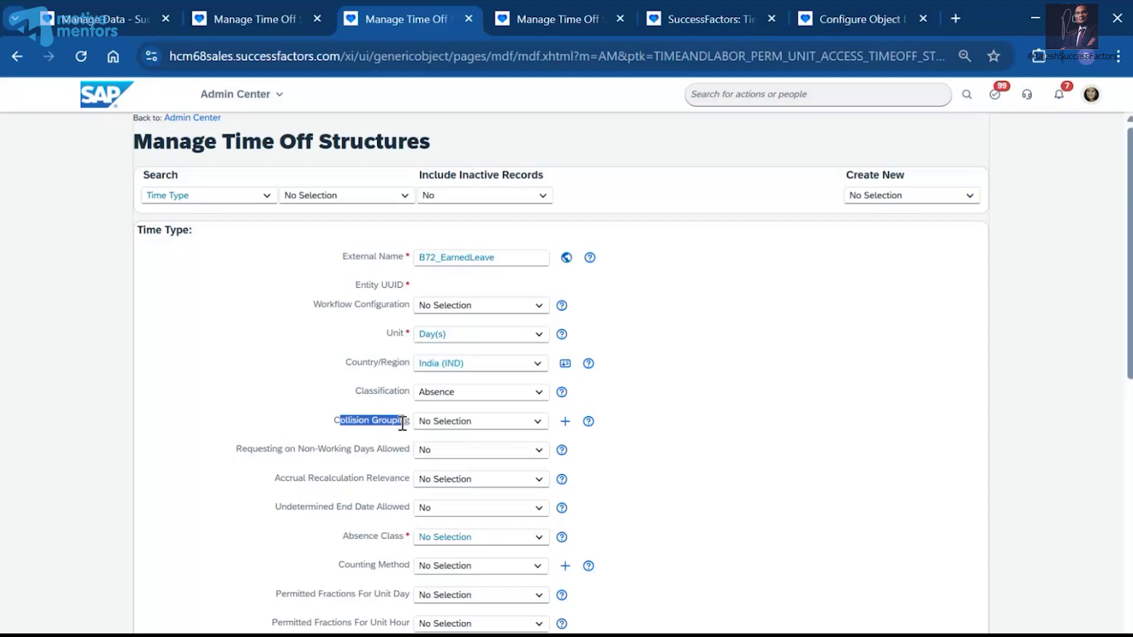
{"action": "left_click_drag", "start_coordinate": [401, 423], "coordinate": [493, 438]}
{"action": "left_click", "coordinate": [536, 421]}
{"action": "left_click", "coordinate": [720, 430]}
{"action": "scroll", "coordinate": [710, 436], "scroll_direction": "down", "scroll_amount": 3}
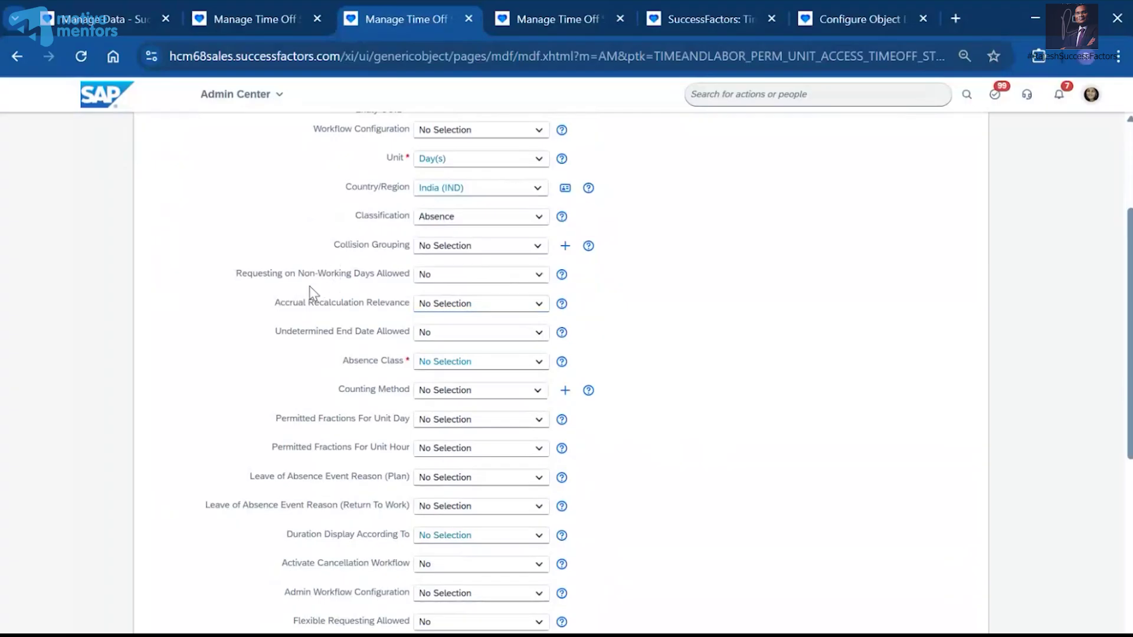
Examine the Requesting on Non-Working Days Allowed field and review the remaining fields of the B72_EarnedLeave time type form.
{"action": "left_click_drag", "start_coordinate": [237, 274], "coordinate": [403, 277]}
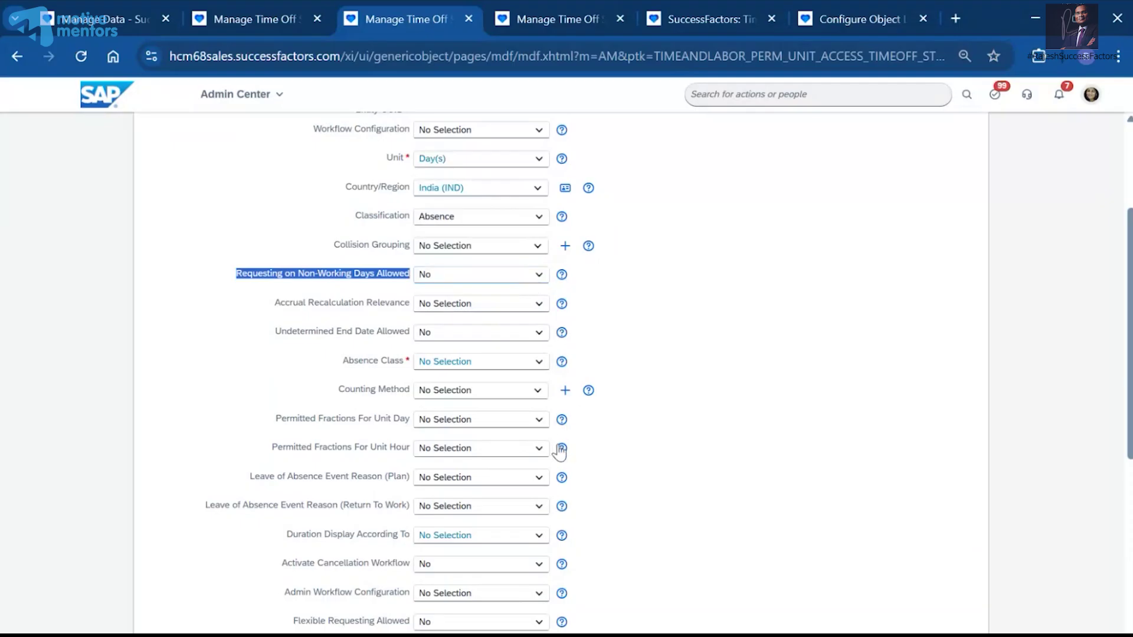
{"action": "scroll", "coordinate": [621, 465], "scroll_direction": "down", "scroll_amount": 3}
{"action": "scroll", "coordinate": [625, 467], "scroll_direction": "down", "scroll_amount": 2}
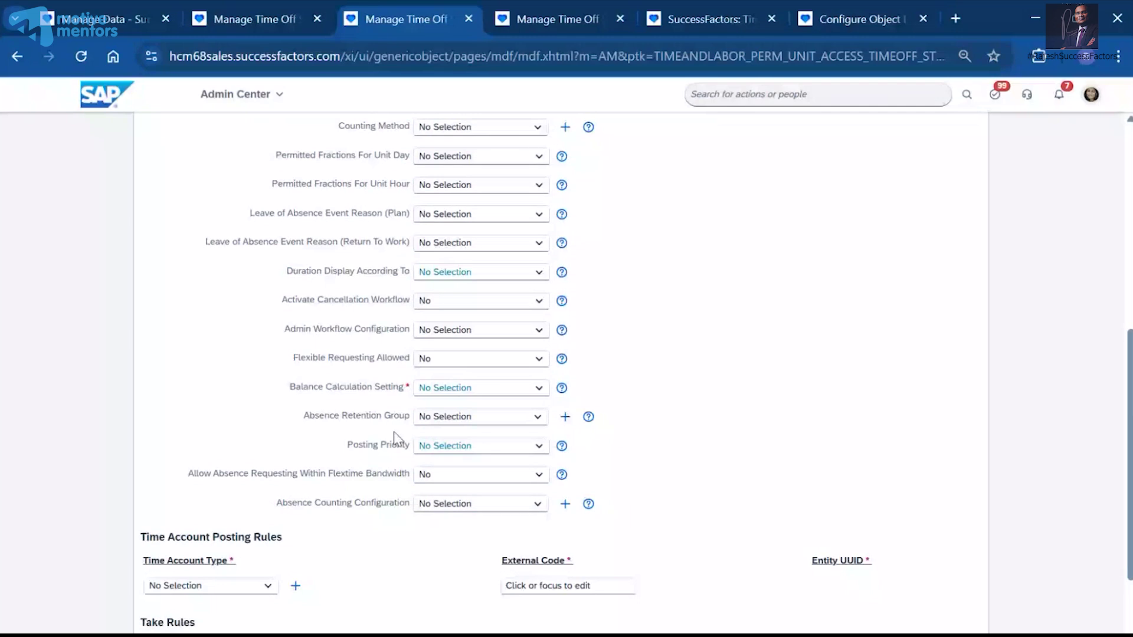
{"action": "scroll", "coordinate": [358, 386], "scroll_direction": "up", "scroll_amount": 4}
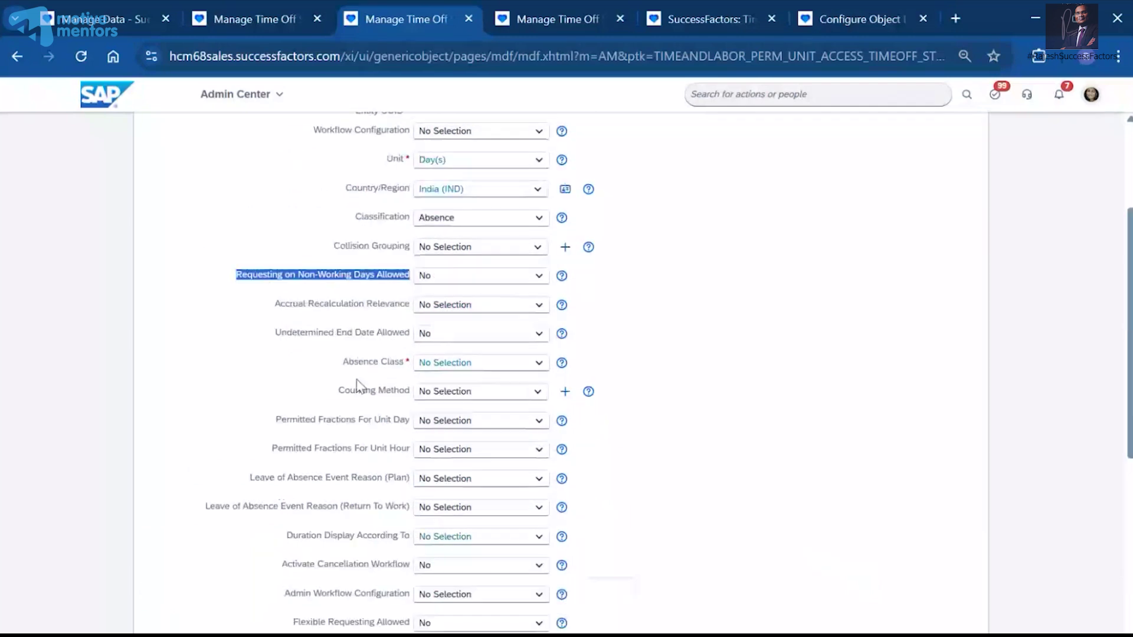
{"action": "scroll", "coordinate": [357, 387], "scroll_direction": "up", "scroll_amount": 2}
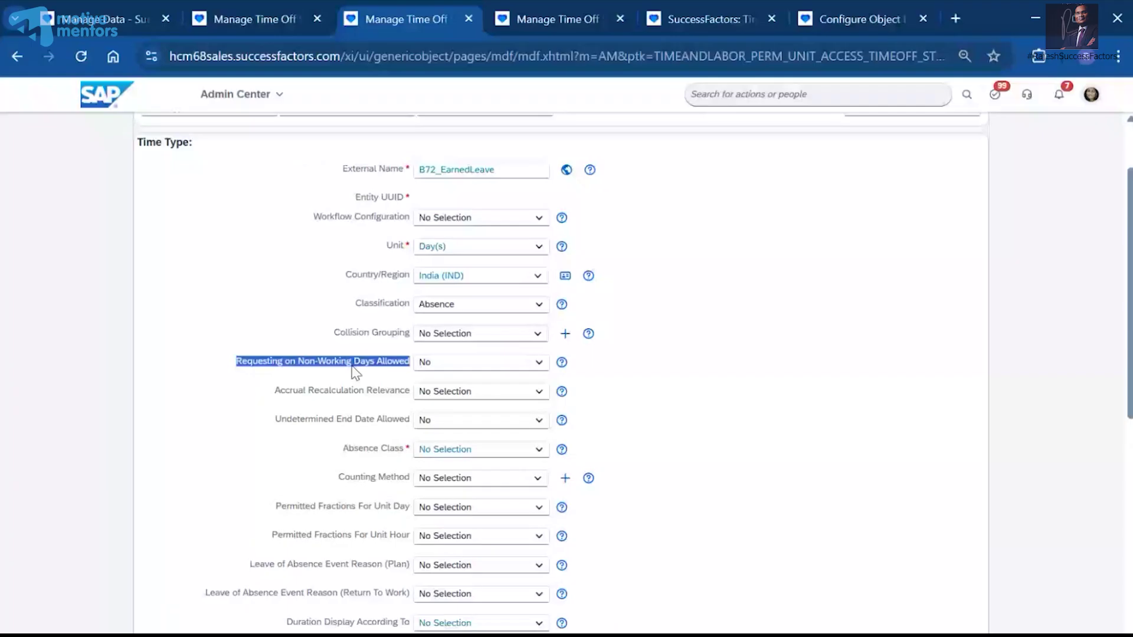
{"action": "left_click", "coordinate": [659, 352]}
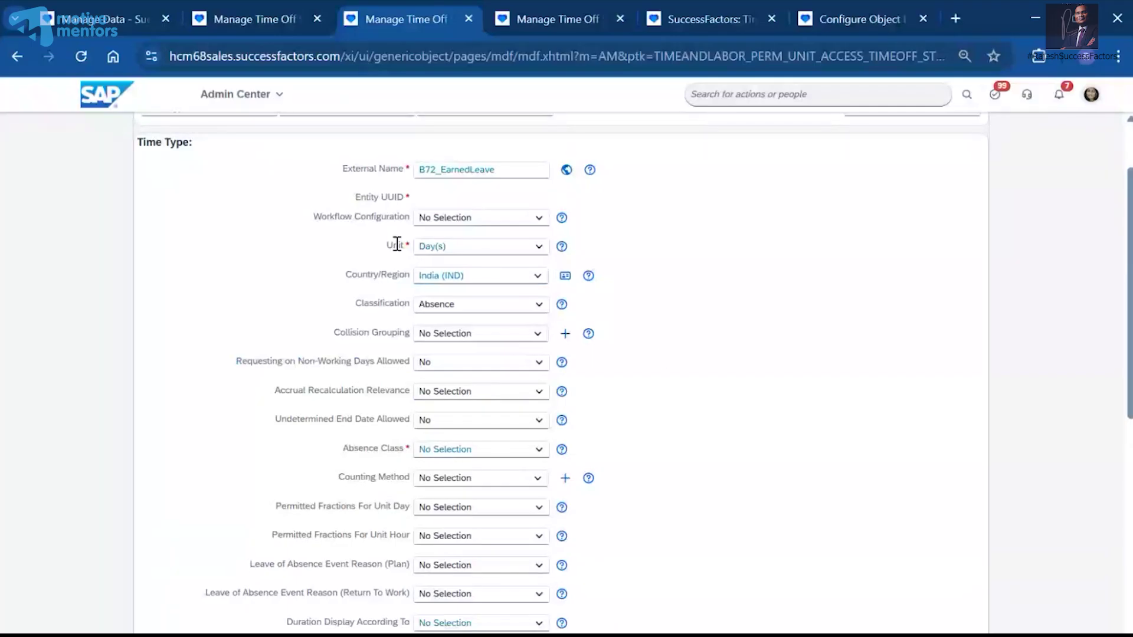
{"action": "scroll", "coordinate": [384, 419], "scroll_direction": "down", "scroll_amount": 3}
{"action": "scroll", "coordinate": [383, 418], "scroll_direction": "down", "scroll_amount": 3}
{"action": "scroll", "coordinate": [354, 413], "scroll_direction": "up", "scroll_amount": 4}
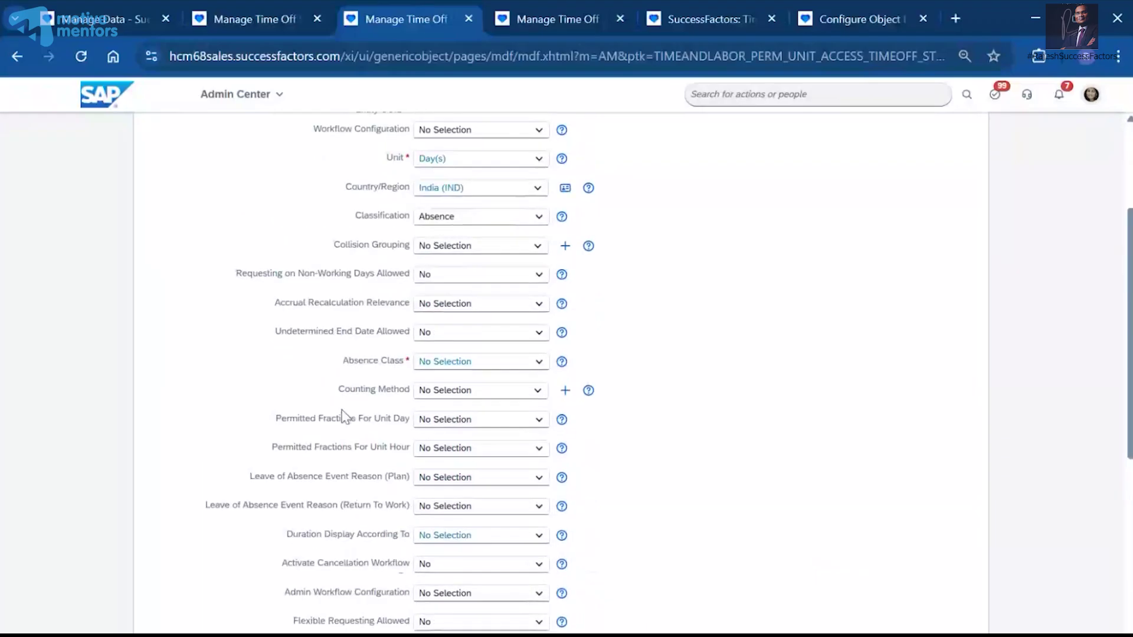
{"action": "scroll", "coordinate": [366, 440], "scroll_direction": "down", "scroll_amount": 1}
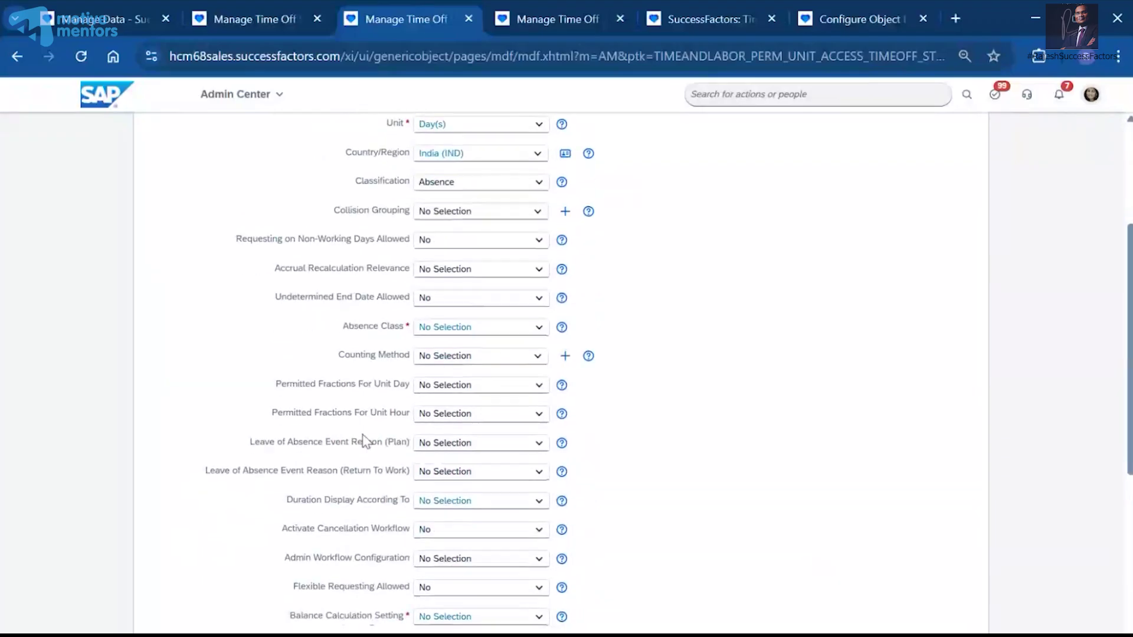
Check which booking options the Permitted Fractions For Unit Day field offers, leaving it without a selection.
{"action": "scroll", "coordinate": [366, 441], "scroll_direction": "down", "scroll_amount": 2}
{"action": "left_click_drag", "start_coordinate": [302, 331], "coordinate": [413, 335]}
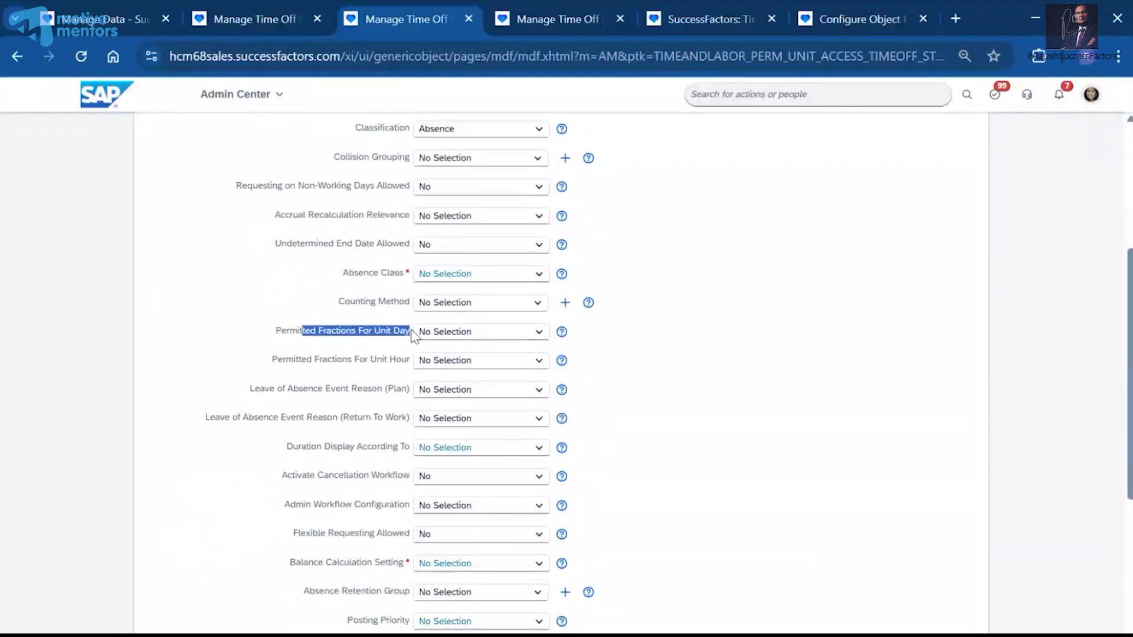
{"action": "left_click", "coordinate": [537, 332]}
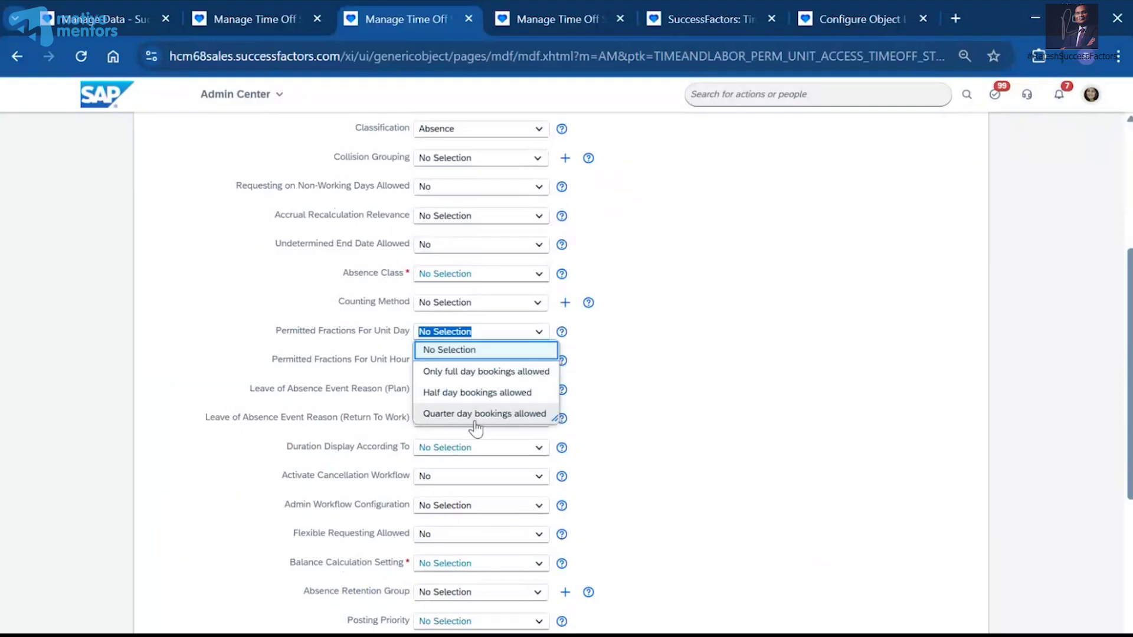
{"action": "left_click", "coordinate": [726, 331]}
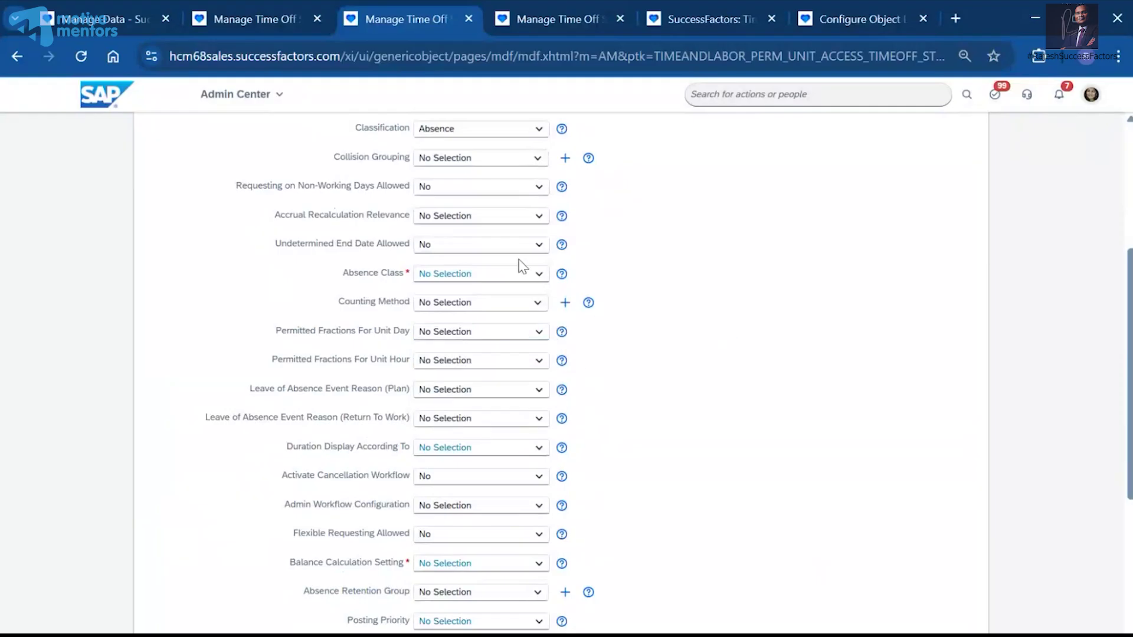
{"action": "scroll", "coordinate": [498, 271], "scroll_direction": "up", "scroll_amount": 2}
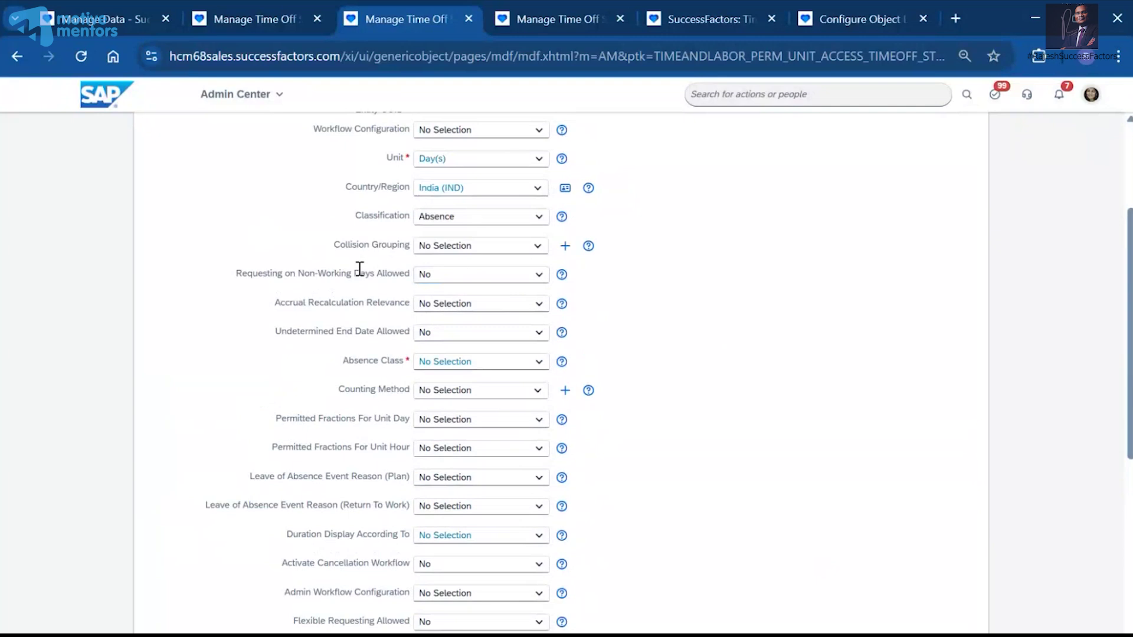
Copy the label "Permitted Fractions For Unit Day" from the form into a new Notepad line below the Unit note.
{"action": "left_click_drag", "start_coordinate": [391, 158], "coordinate": [403, 158]}
{"action": "left_click_drag", "start_coordinate": [277, 419], "coordinate": [411, 417]}
{"action": "key", "text": "ctrl+c"}
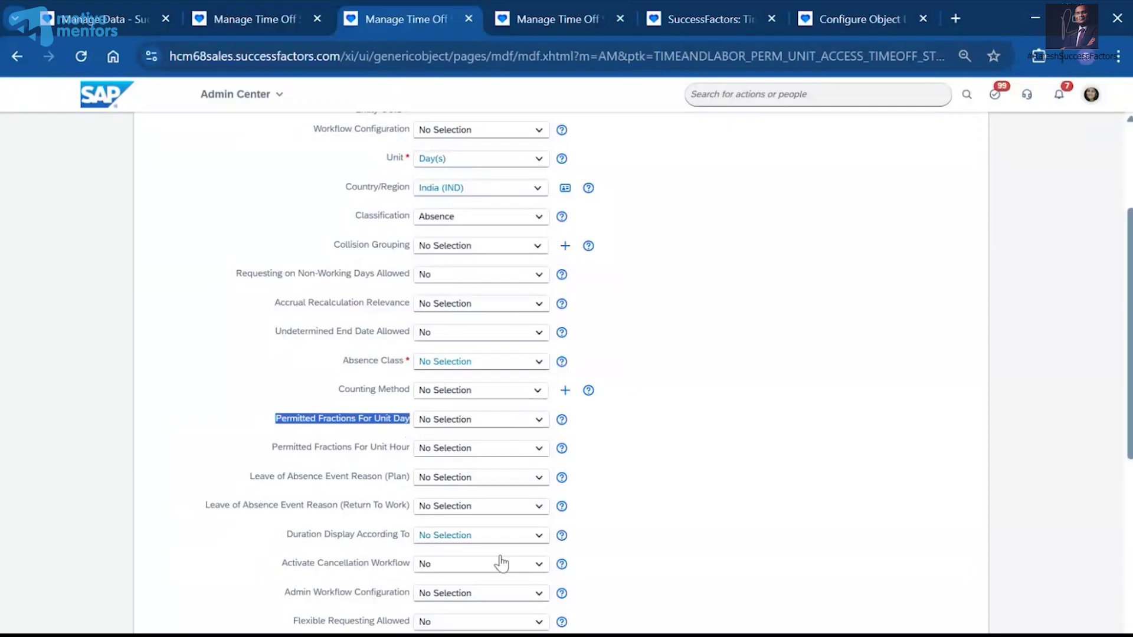
{"action": "key", "text": "alt+Tab"}
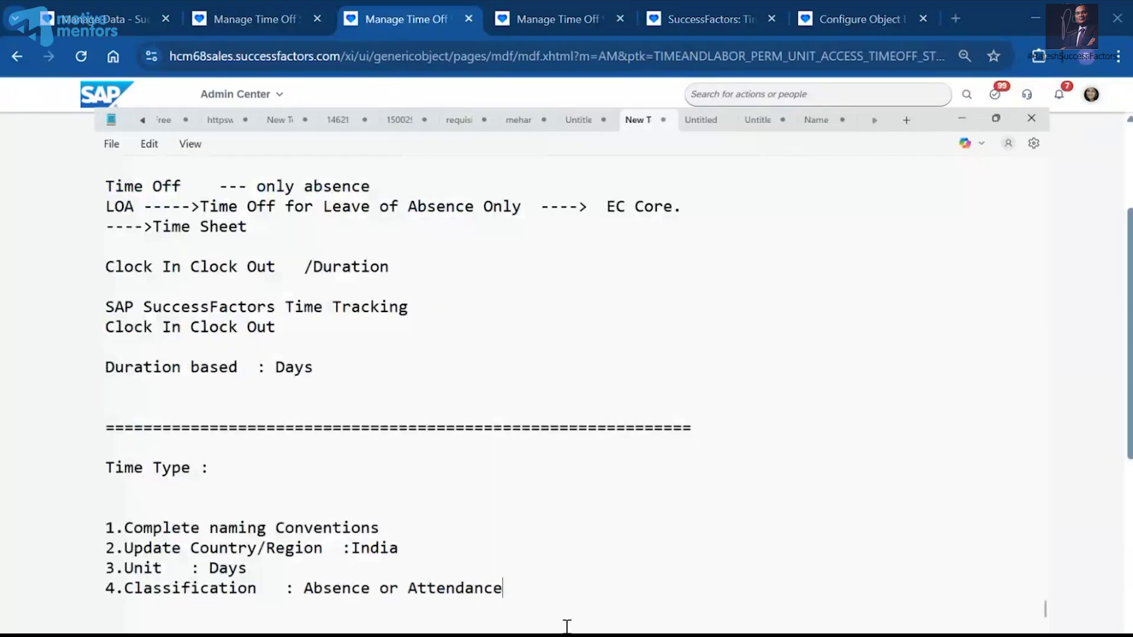
{"action": "left_click", "coordinate": [220, 551]}
{"action": "key", "text": "Return"}
{"action": "key", "text": "ctrl+v"}
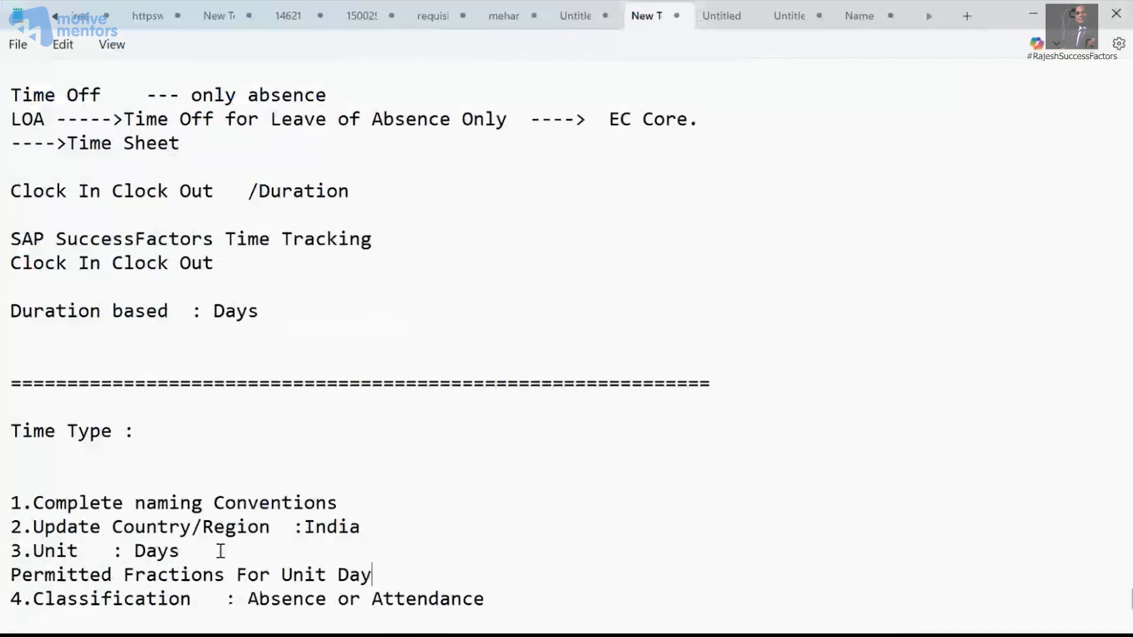
Number the new Permitted Fractions note 4, renumber the Classification note 5, and add a colon after "Permitted Fractions For Unit Day".
{"action": "left_click", "coordinate": [11, 575]}
{"action": "type", "text": "4."}
{"action": "left_click", "coordinate": [21, 600]}
{"action": "key", "text": "BackSpace"}
{"action": "type", "text": "5"}
{"action": "left_click", "coordinate": [548, 545]}
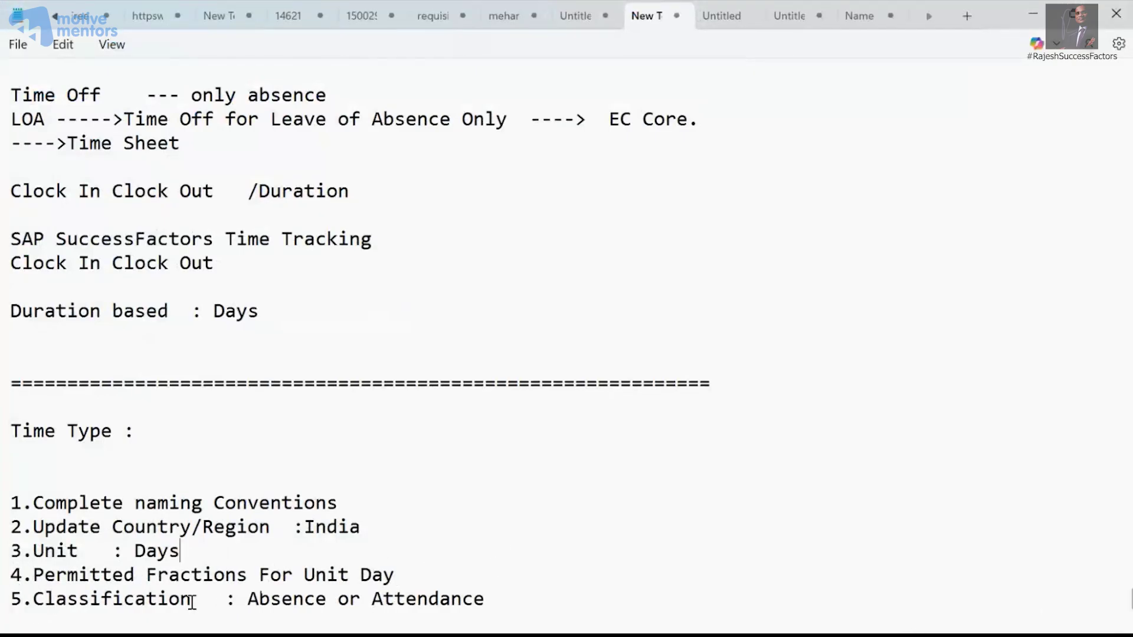
{"action": "left_click", "coordinate": [423, 575]}
{"action": "type", "text": ":"}
Go back to the SuccessFactors form and set Permitted Fractions For Unit Day to Only full day bookings allowed.
{"action": "key", "text": "alt+Tab"}
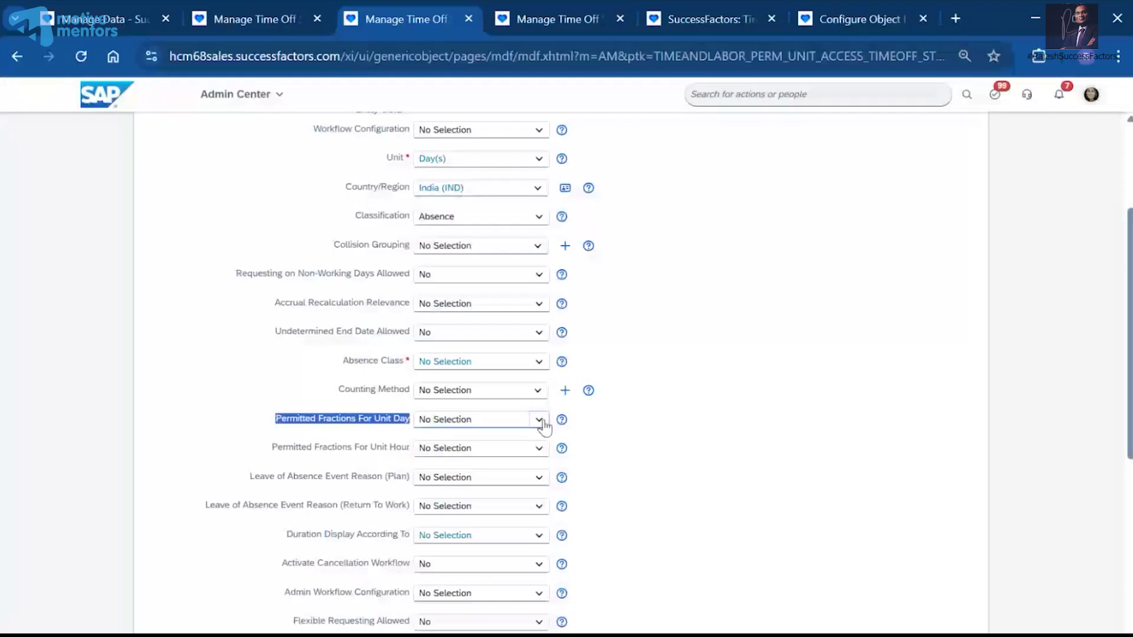
{"action": "left_click", "coordinate": [538, 420]}
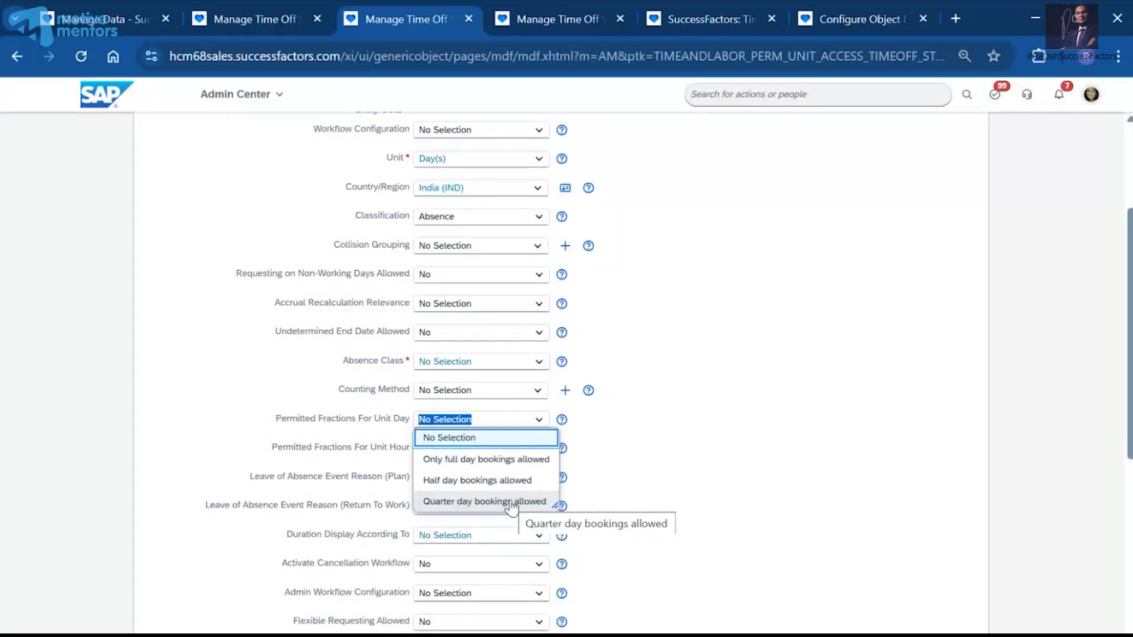
{"action": "left_click", "coordinate": [492, 459]}
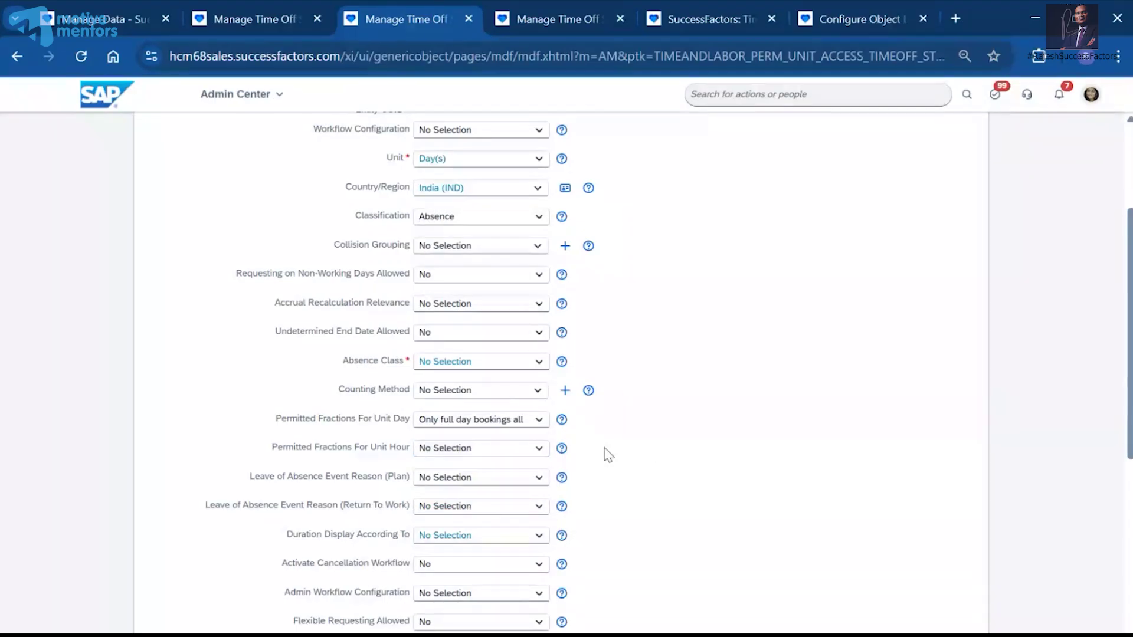
In Notepad, complete the Permitted Fractions note with the booking abbreviations "FLL B / HB /QB".
{"action": "left_click", "coordinate": [426, 635]}
{"action": "left_click", "coordinate": [475, 561]}
{"action": "left_click", "coordinate": [471, 571]}
{"action": "type", "text": "FLL BB"}
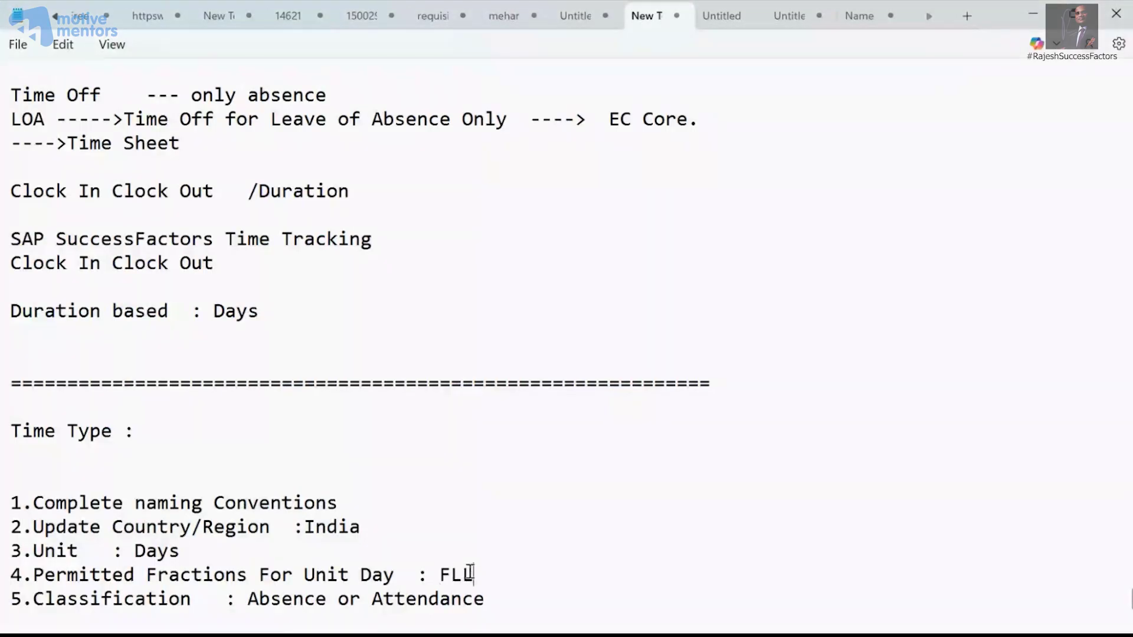
{"action": "key", "text": "BackSpace"}
{"action": "type", "text": "/ HD"}
{"action": "key", "text": "BackSpace"}
{"action": "type", "text": "B  /QB"}
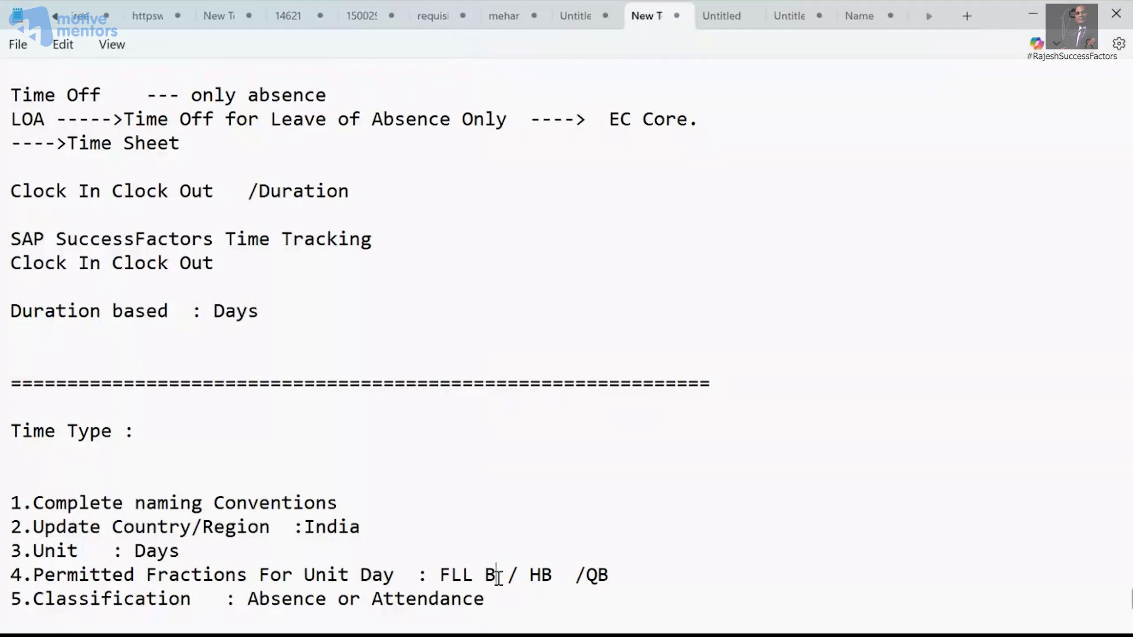
Add a D to each booking abbreviation in note 4 so the values read "FLLD B / HDB /QDB".
{"action": "left_click_drag", "start_coordinate": [496, 575], "coordinate": [428, 575]}
{"action": "left_click", "coordinate": [473, 577]}
{"action": "type", "text": "D"}
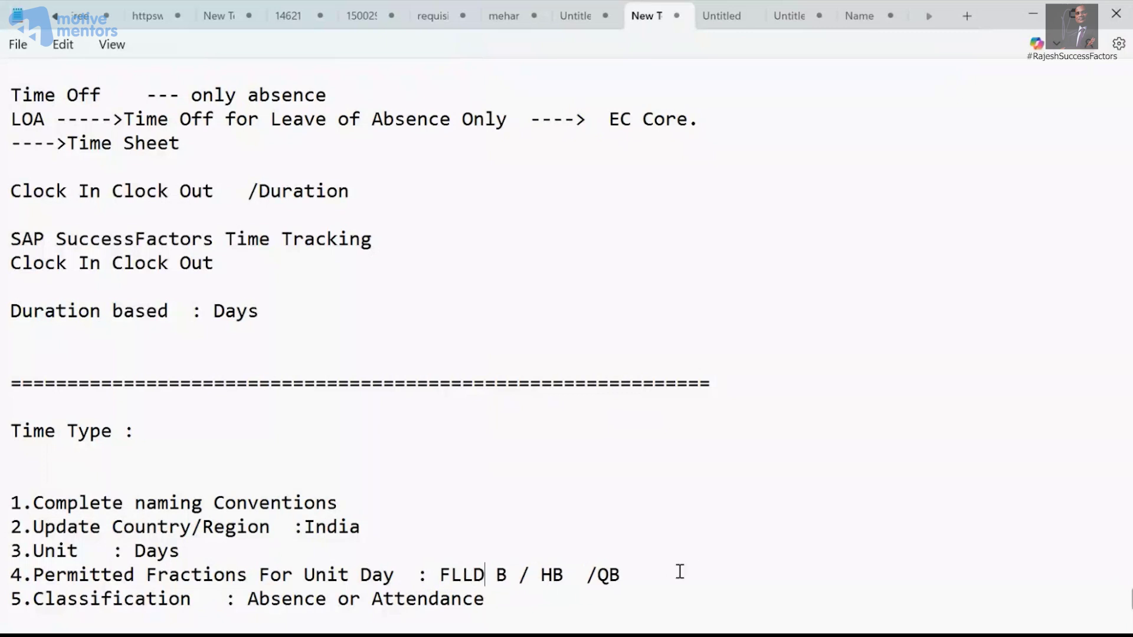
{"action": "left_click", "coordinate": [553, 576]}
{"action": "type", "text": "D"}
{"action": "scroll", "coordinate": [649, 617], "scroll_direction": "down", "scroll_amount": 1}
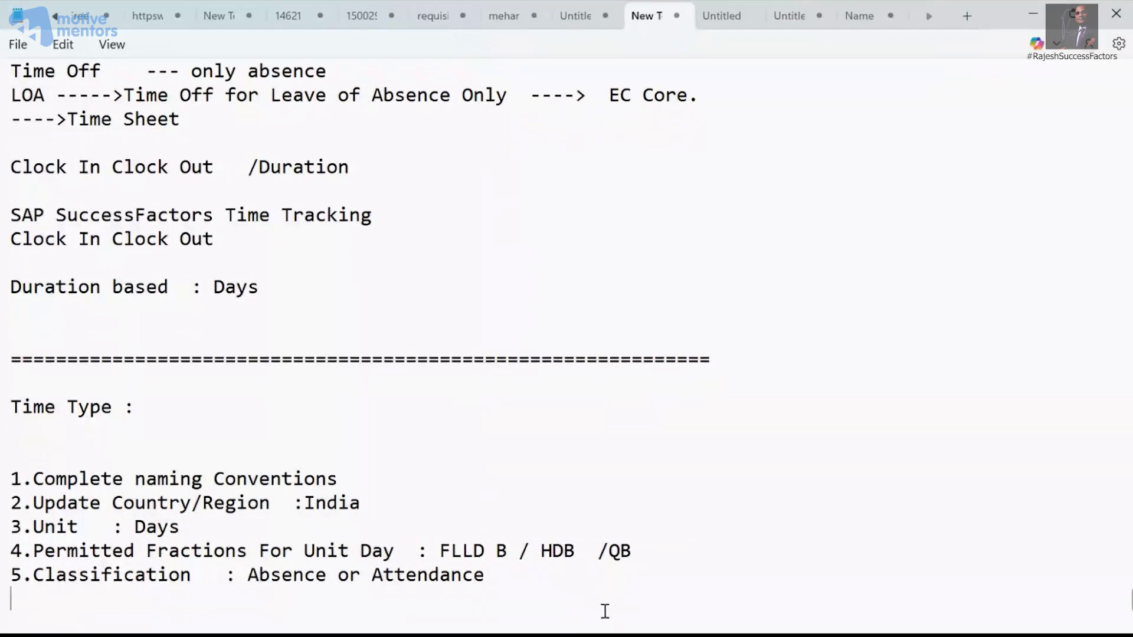
{"action": "left_click", "coordinate": [621, 553]}
{"action": "type", "text": "D"}
{"action": "left_click", "coordinate": [705, 574]}
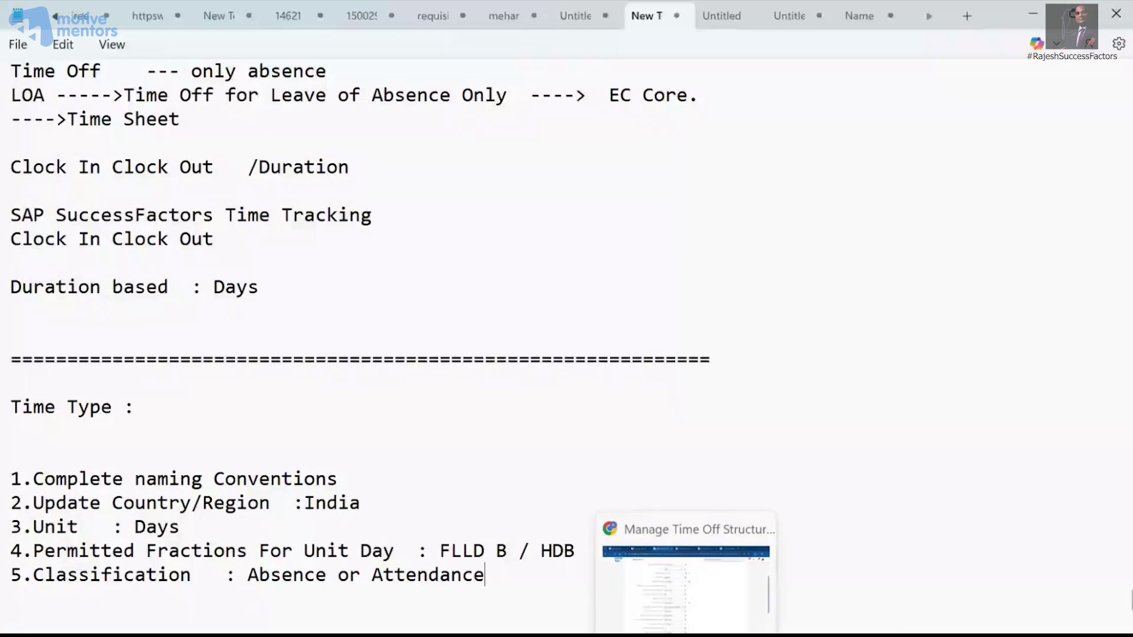
Return to the SuccessFactors form and review the Permitted Fractions For Unit Hour field against the time type's unit.
{"action": "mouse_move", "coordinate": [684, 635]}
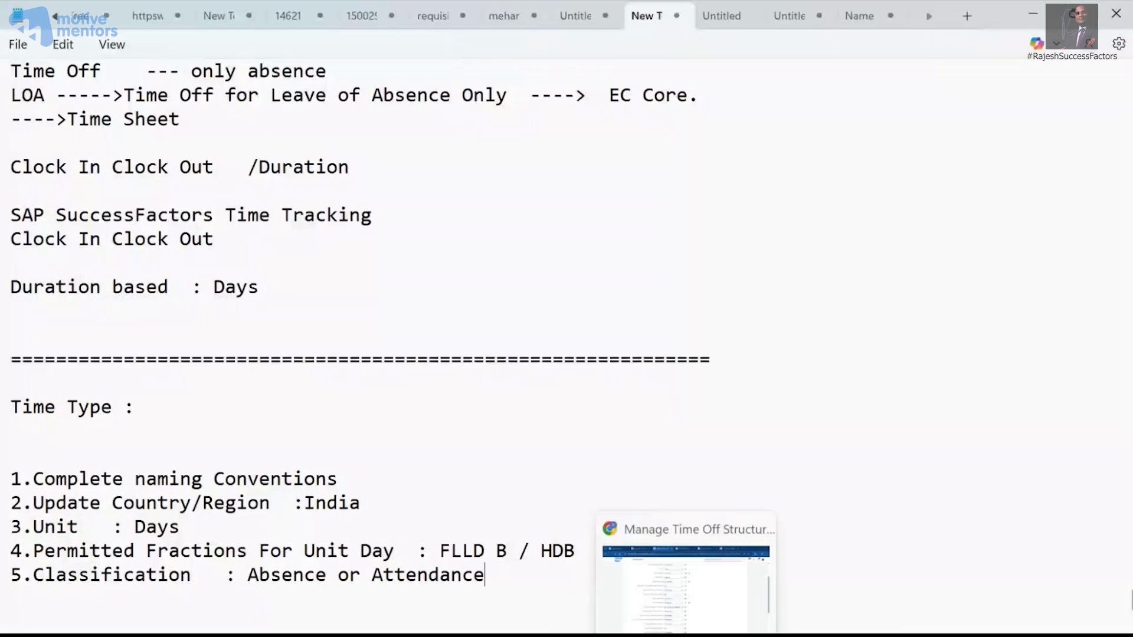
{"action": "left_click", "coordinate": [658, 588]}
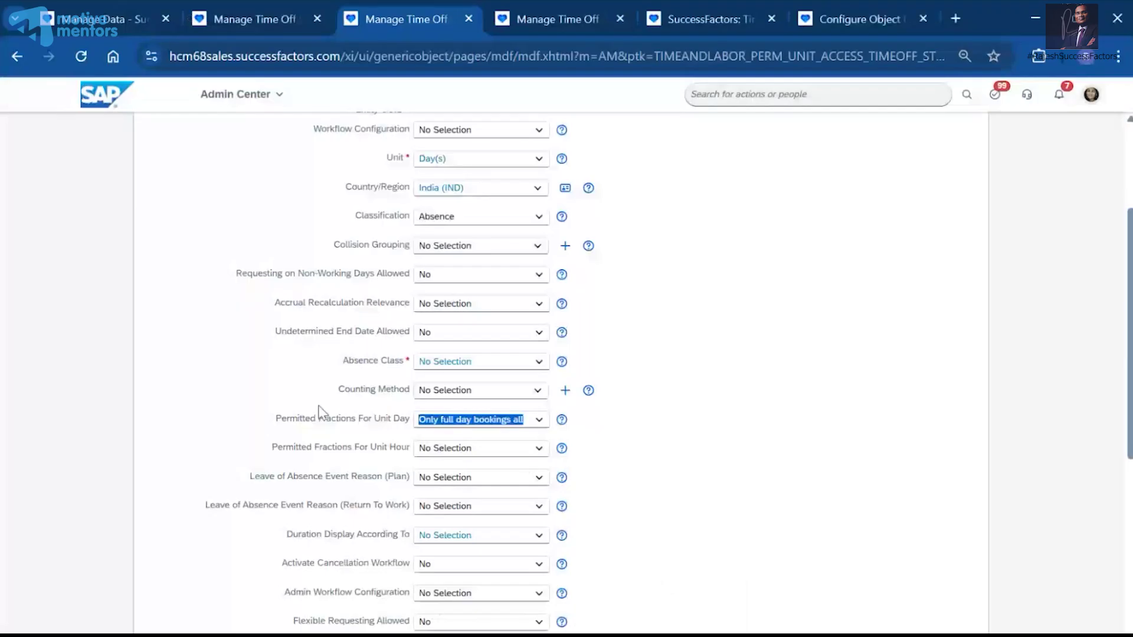
{"action": "left_click_drag", "start_coordinate": [272, 447], "coordinate": [406, 448]}
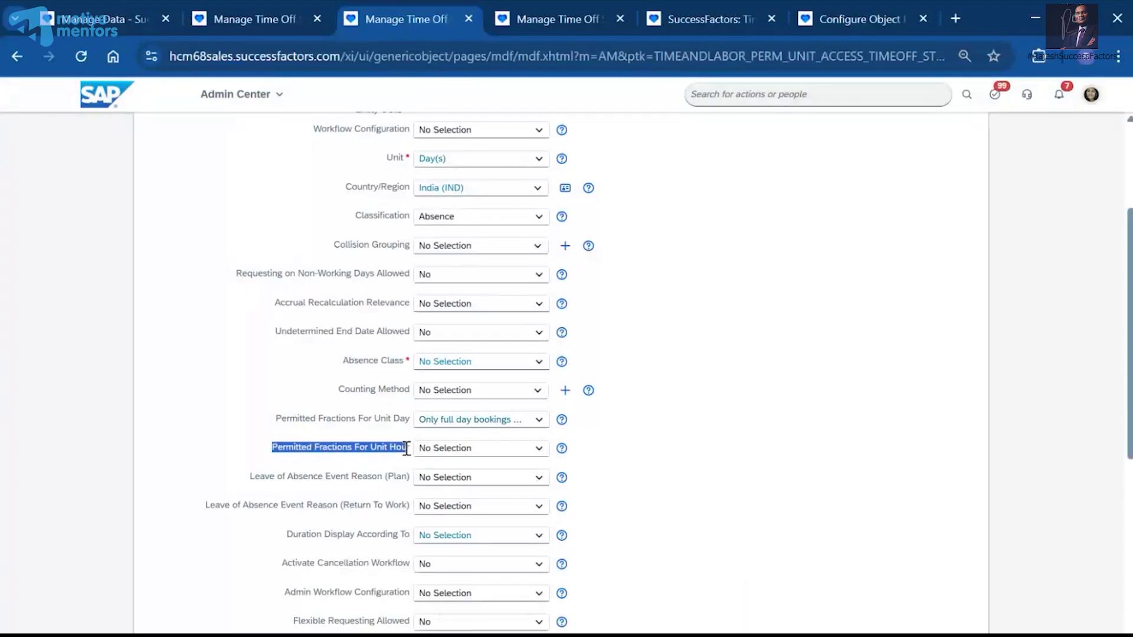
{"action": "scroll", "coordinate": [406, 457], "scroll_direction": "up", "scroll_amount": 2}
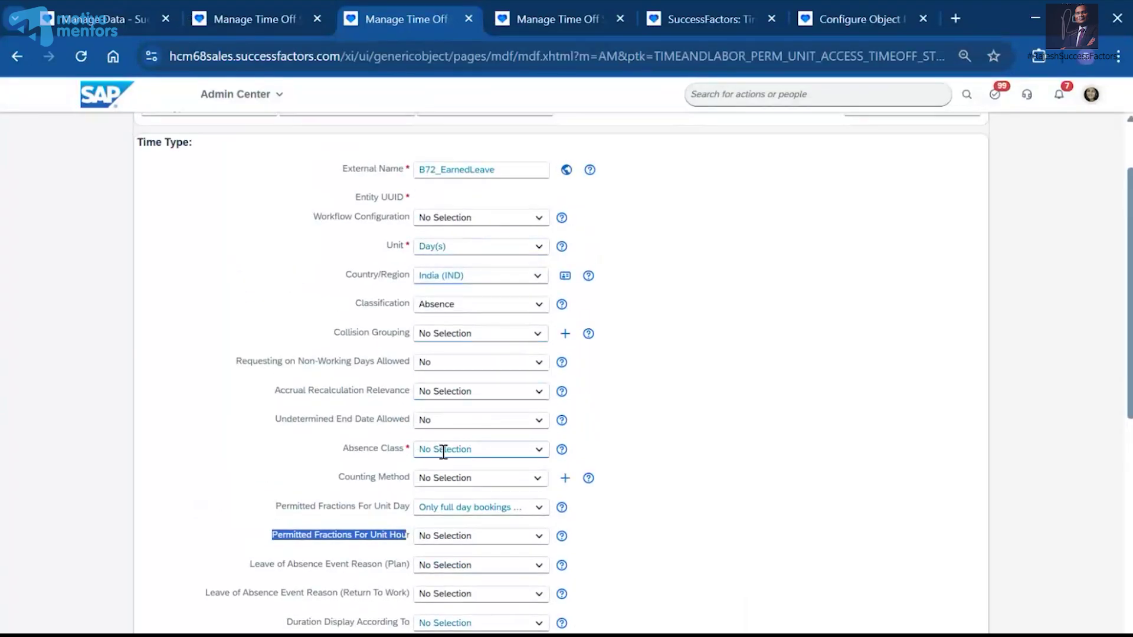
{"action": "scroll", "coordinate": [448, 454], "scroll_direction": "down", "scroll_amount": 2}
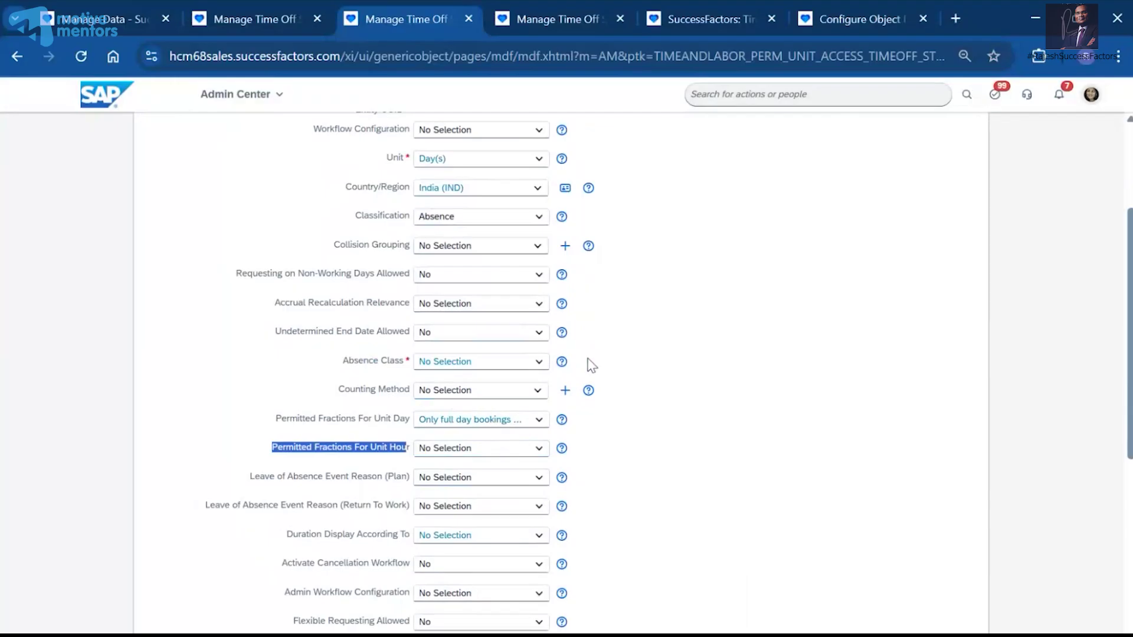
Open the Absence Class options of the time type.
{"action": "left_click", "coordinate": [648, 379]}
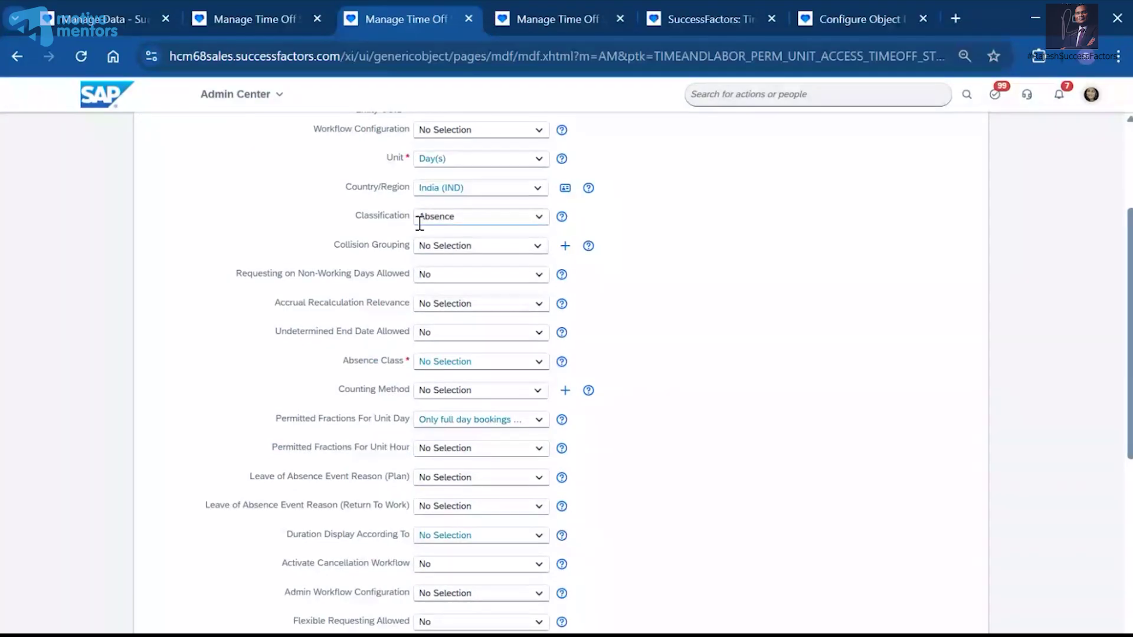
{"action": "left_click", "coordinate": [540, 362]}
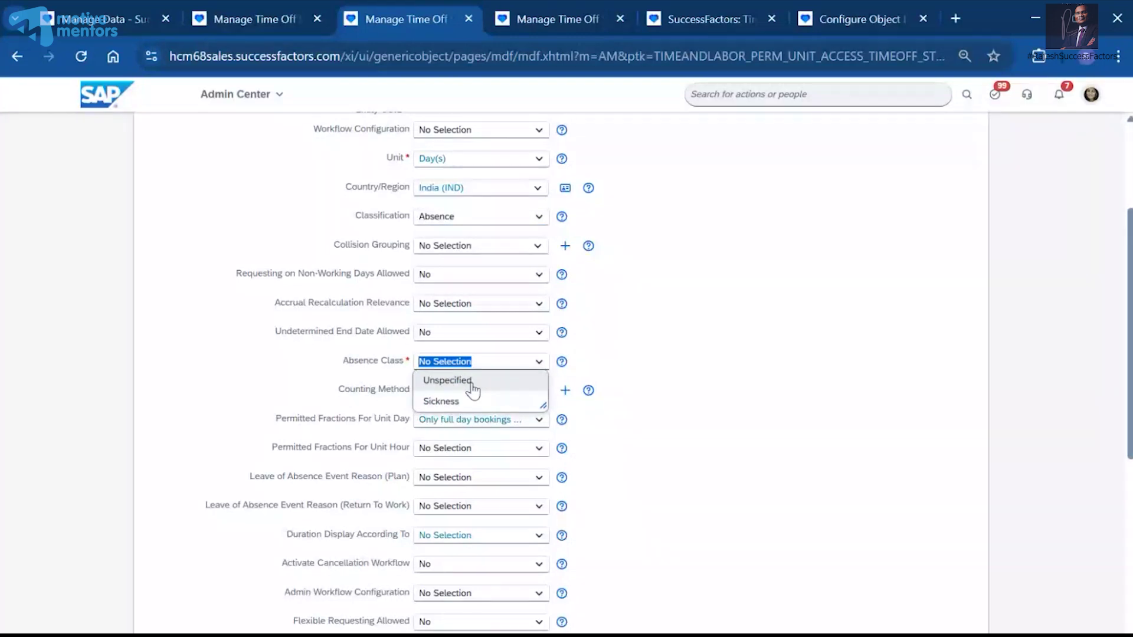
Set Absence Class to Unspecified and record it in the Notepad list as "6.Absence Class : Unspecified".
{"action": "left_click", "coordinate": [473, 382]}
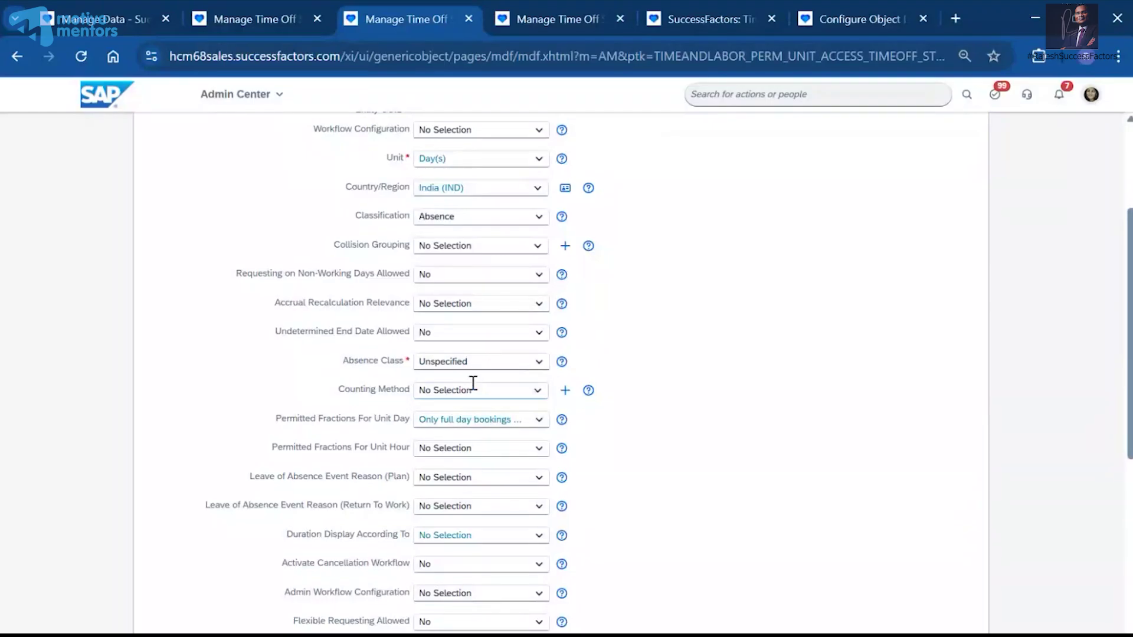
{"action": "left_click_drag", "start_coordinate": [344, 360], "coordinate": [405, 361]}
{"action": "key", "text": "ctrl+c"}
{"action": "left_click", "coordinate": [666, 635]}
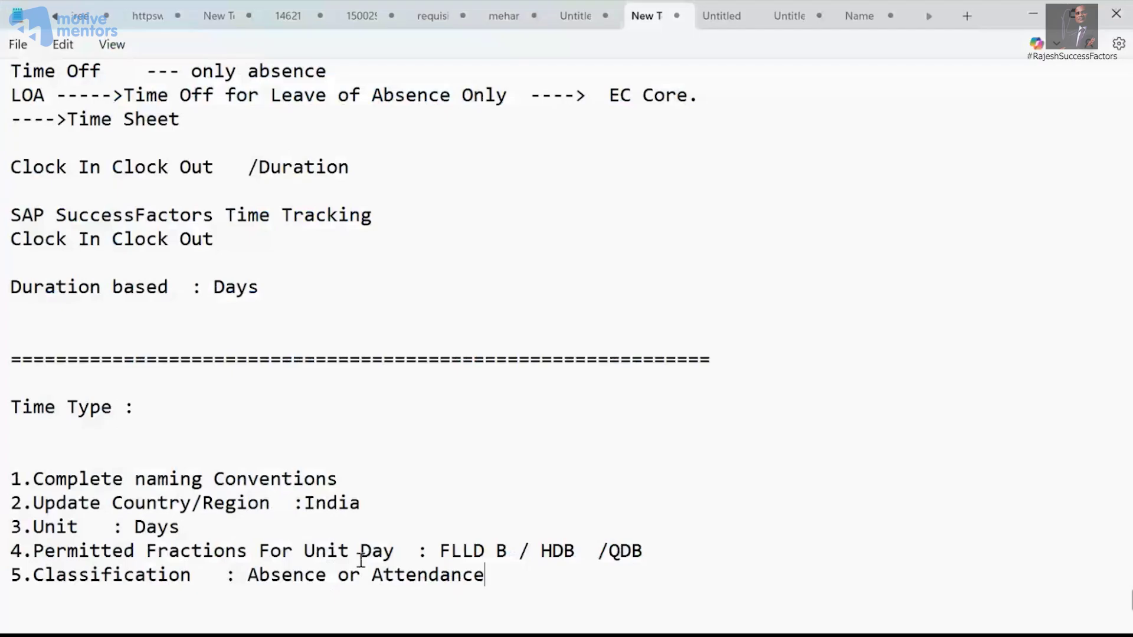
{"action": "scroll", "coordinate": [360, 558], "scroll_direction": "down", "scroll_amount": 3}
{"action": "key", "text": "Return"}
{"action": "key", "text": "ctrl+v"}
{"action": "left_click", "coordinate": [13, 383]}
{"action": "type", "text": "6."}
{"action": "left_click", "coordinate": [223, 390]}
{"action": "type", "text": ": Unspecified"}
{"action": "left_click", "coordinate": [359, 457]}
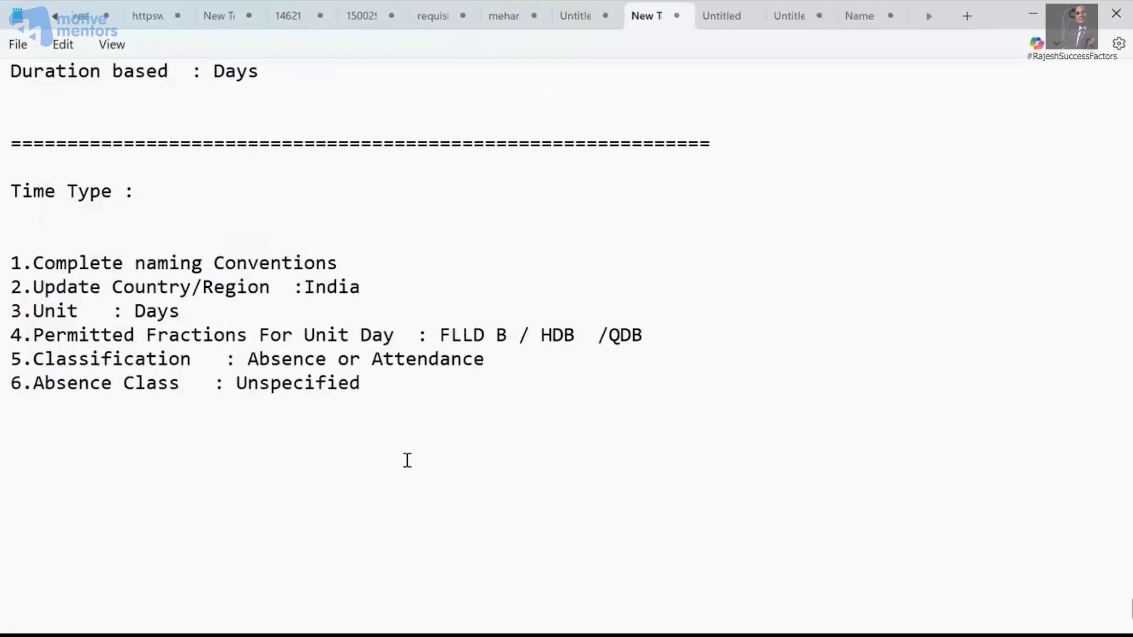
Return to the time type form in the browser and examine the remaining fields and the Duration Display According To options.
{"action": "key", "text": "alt+Tab"}
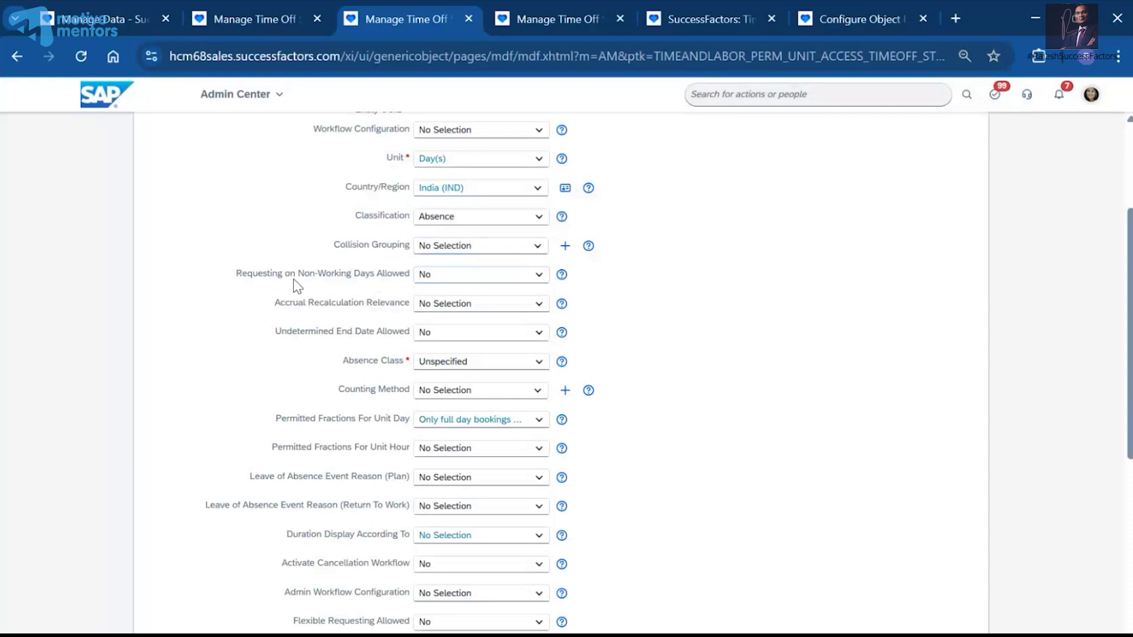
{"action": "scroll", "coordinate": [334, 359], "scroll_direction": "down", "scroll_amount": 3}
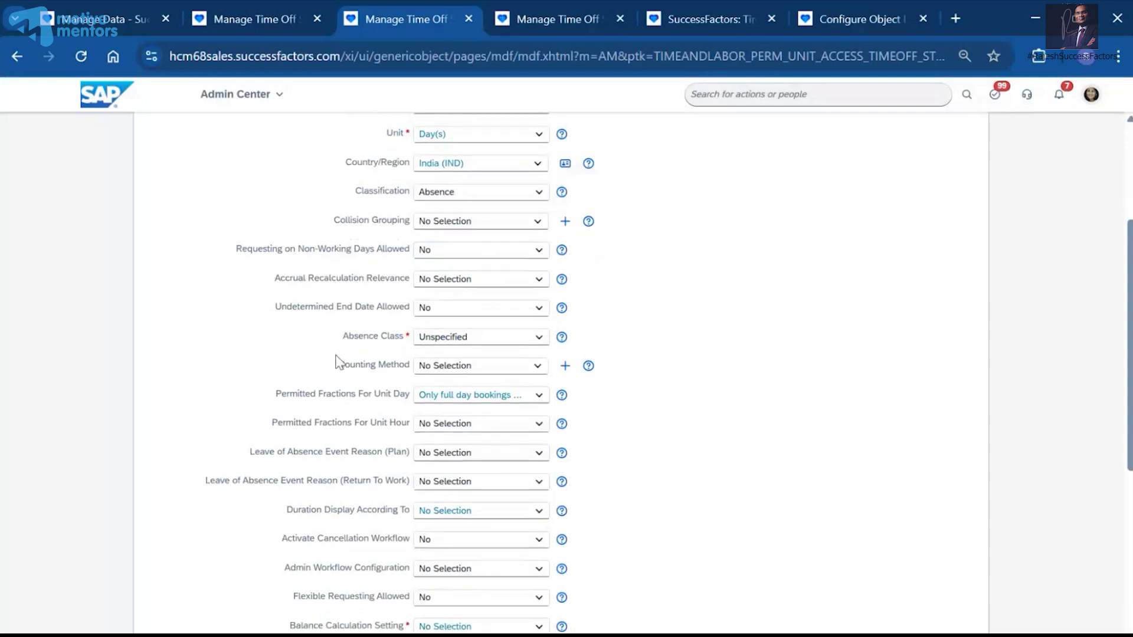
{"action": "scroll", "coordinate": [336, 361], "scroll_direction": "down", "scroll_amount": 2}
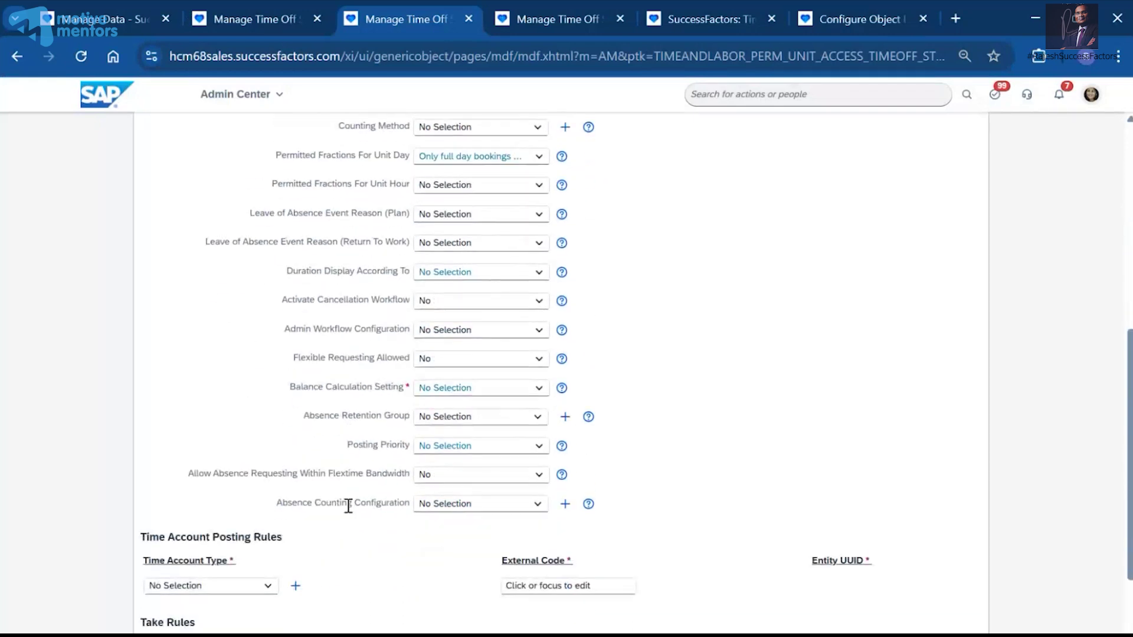
{"action": "left_click_drag", "start_coordinate": [338, 503], "coordinate": [377, 471]}
{"action": "left_click", "coordinate": [376, 454]}
{"action": "left_click_drag", "start_coordinate": [339, 357], "coordinate": [358, 358]}
{"action": "left_click_drag", "start_coordinate": [288, 272], "coordinate": [399, 272]}
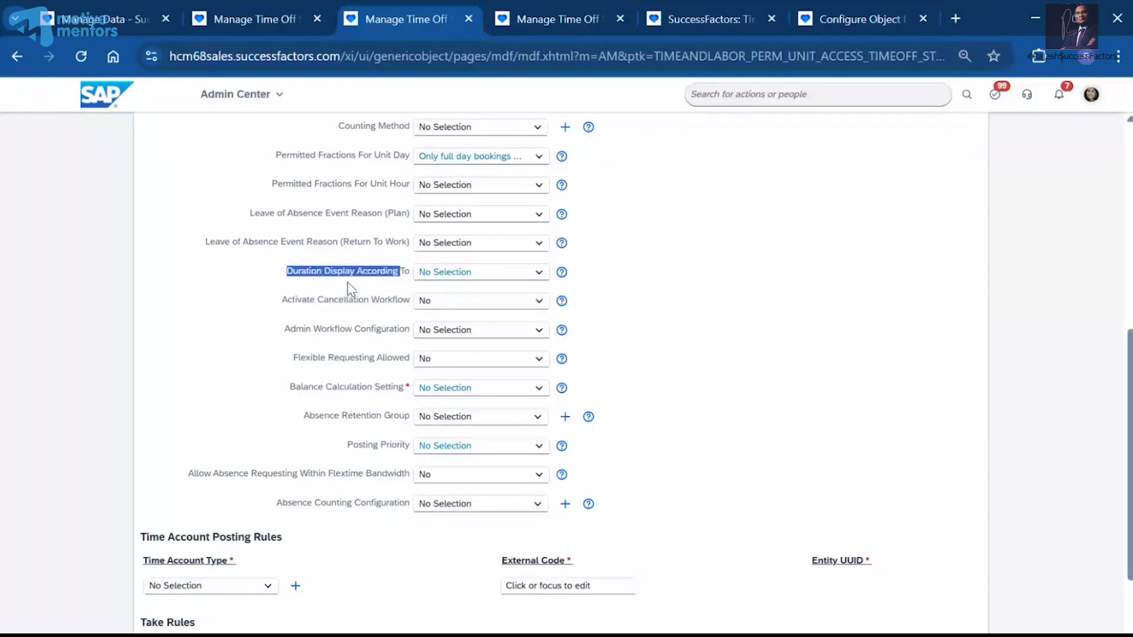
{"action": "left_click", "coordinate": [538, 273]}
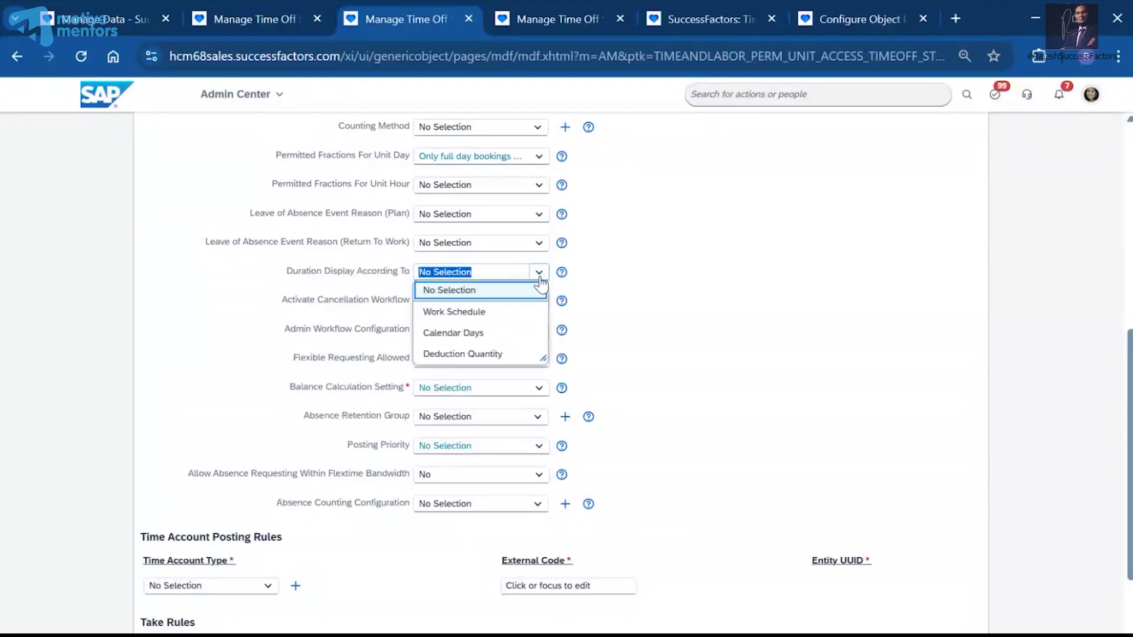
Copy the Duration Display According To label into the Notepad list as item 7, followed by a colon.
{"action": "left_click_drag", "start_coordinate": [287, 272], "coordinate": [415, 278]}
{"action": "key", "text": "ctrl+c"}
{"action": "left_click", "coordinate": [629, 635]}
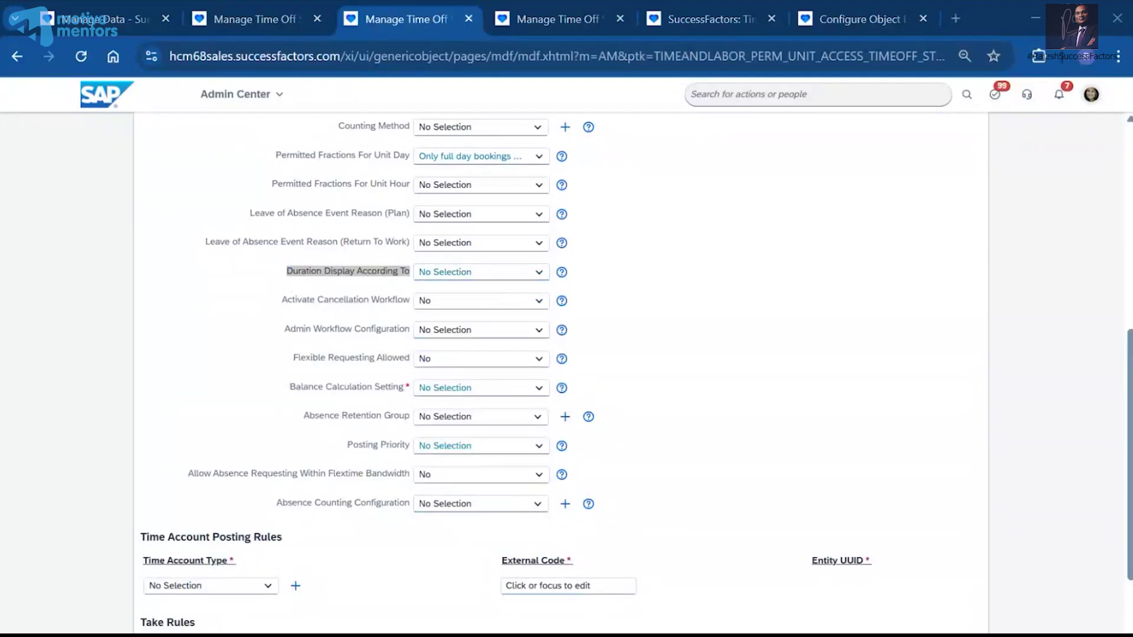
{"action": "left_click", "coordinate": [56, 406]}
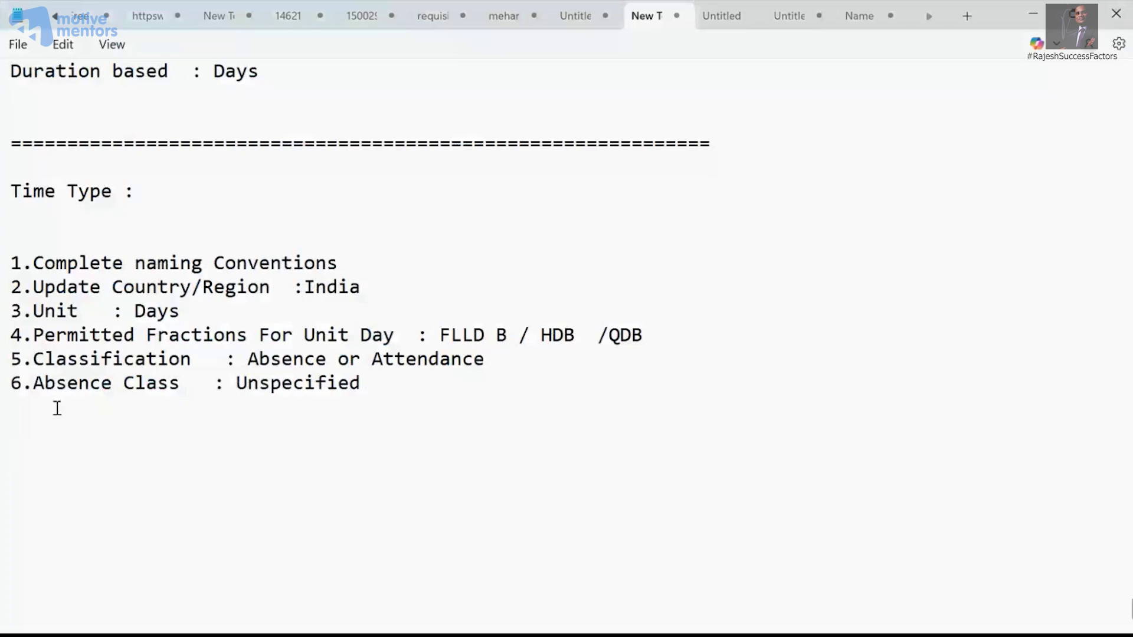
{"action": "key", "text": "ctrl+v"}
{"action": "left_click", "coordinate": [12, 409]}
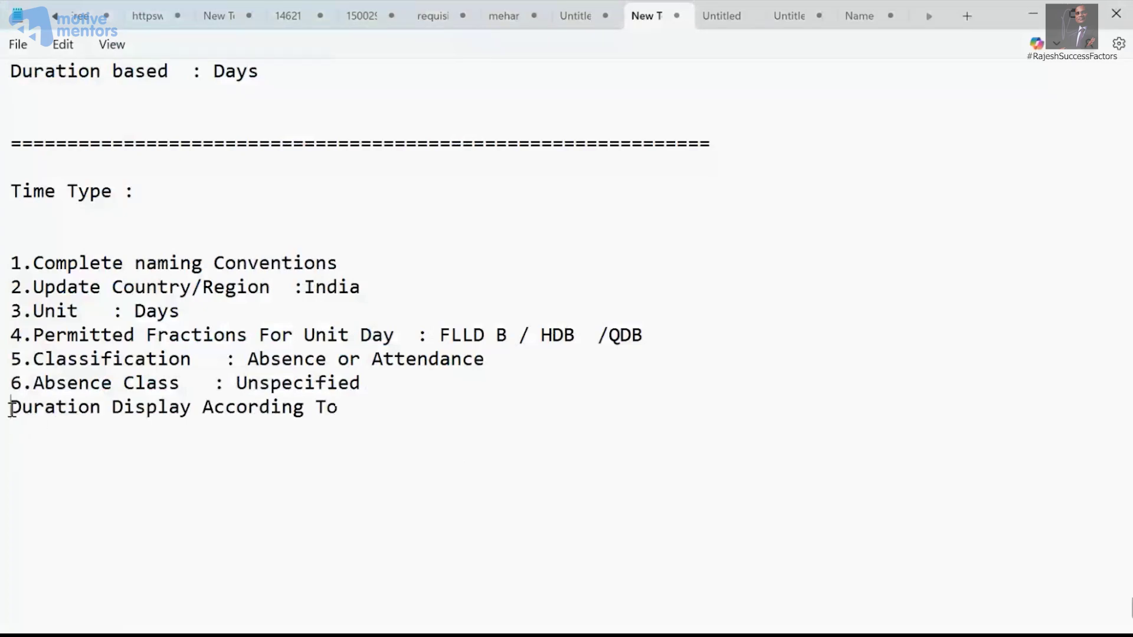
{"action": "type", "text": "7."}
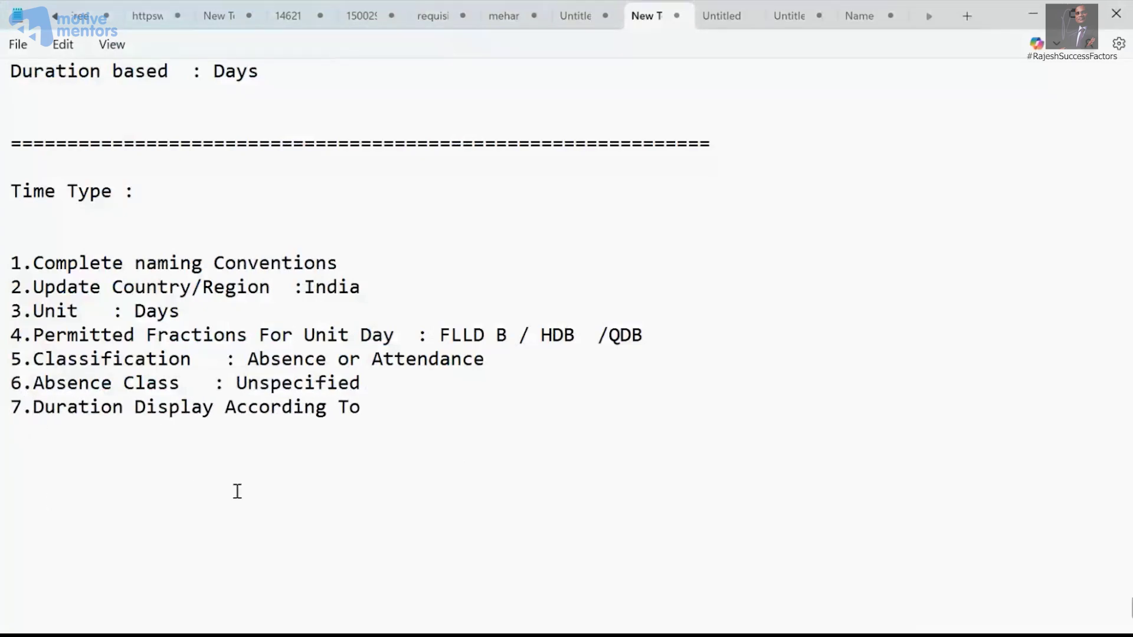
{"action": "left_click", "coordinate": [386, 408]}
Switch back to the browser form and set Duration Display According To to Work Schedule.
{"action": "key", "text": "alt+Tab"}
{"action": "left_click", "coordinate": [537, 273]}
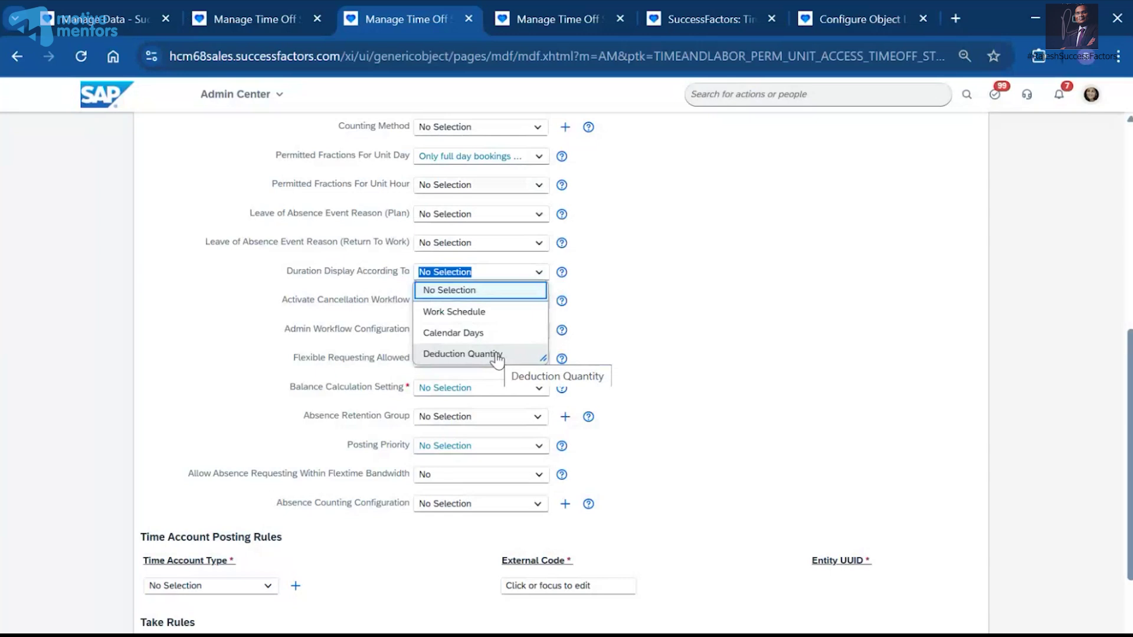
{"action": "left_click", "coordinate": [471, 316]}
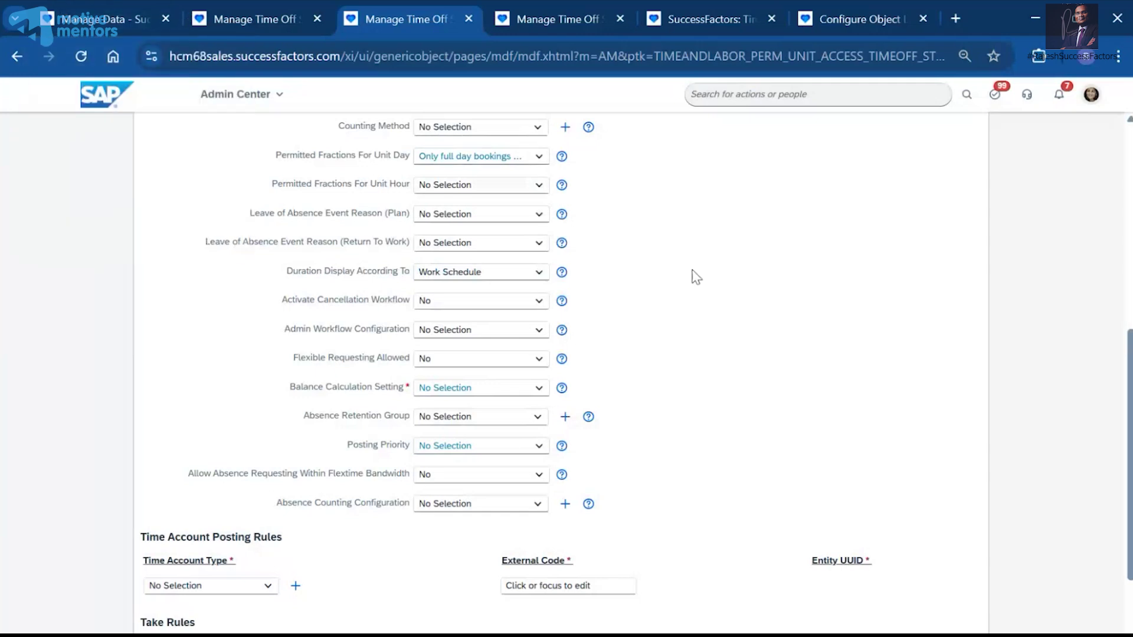
Set Duration Display According To to Calendar Days for the B72_EarnedLeave time type.
{"action": "scroll", "coordinate": [702, 280], "scroll_direction": "up", "scroll_amount": 6}
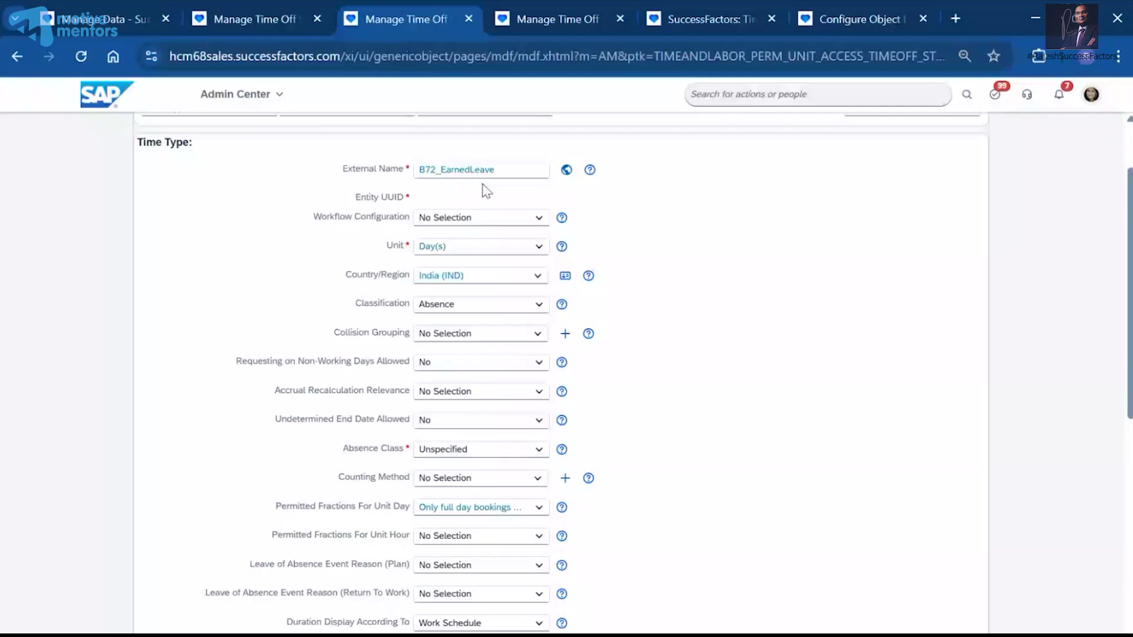
{"action": "scroll", "coordinate": [468, 399], "scroll_direction": "down", "scroll_amount": 4}
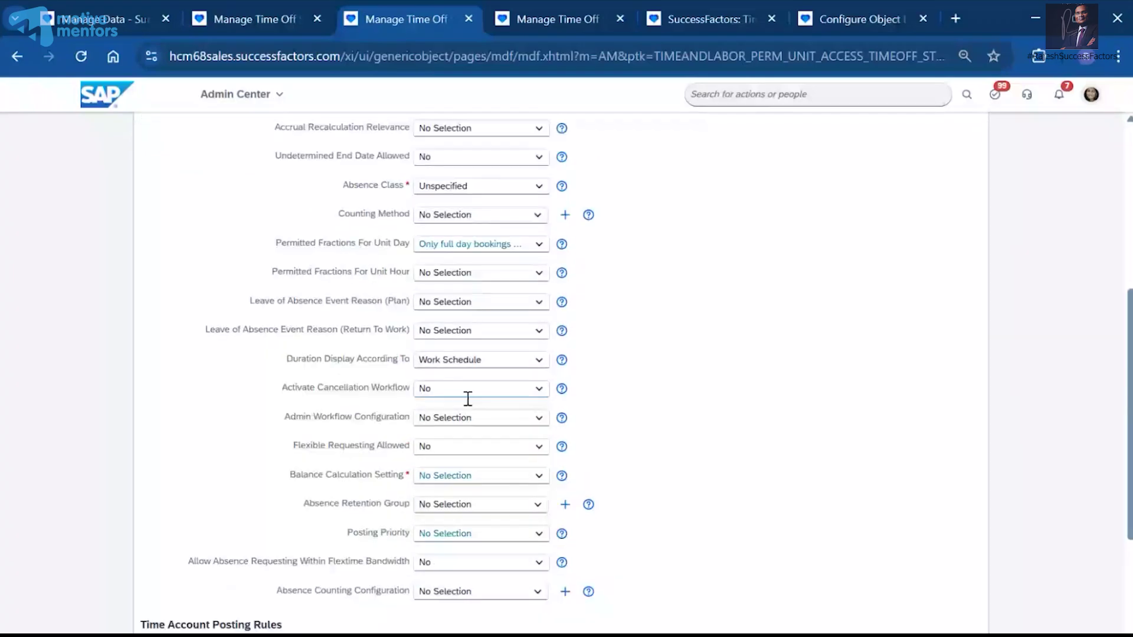
{"action": "left_click", "coordinate": [472, 359]}
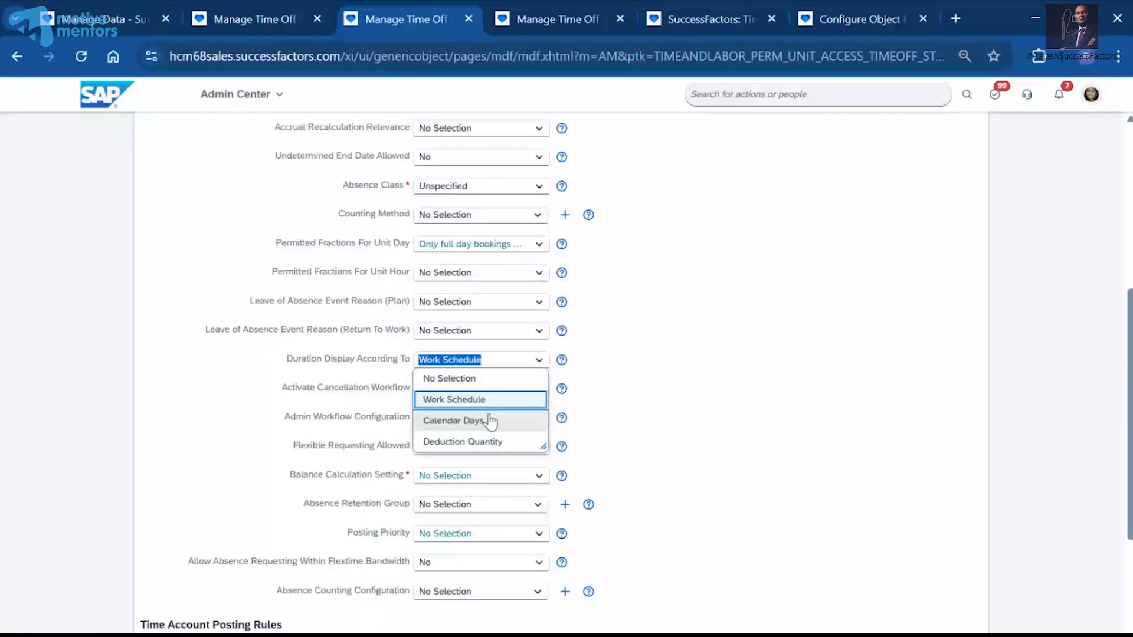
{"action": "left_click", "coordinate": [490, 420]}
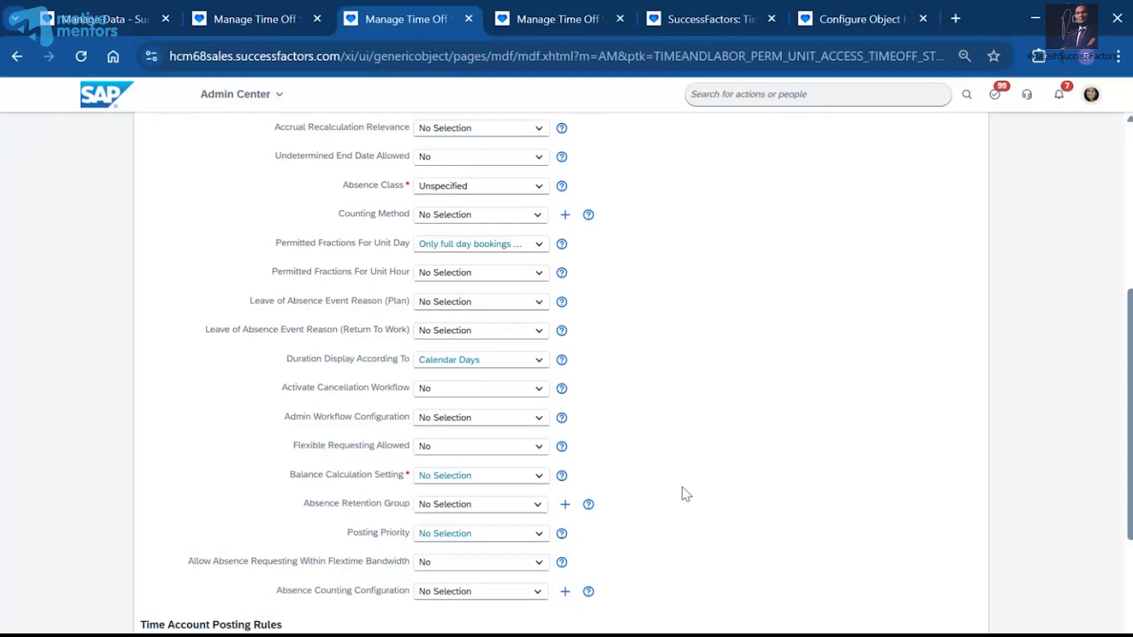
Complete item 7 of the Notepad list with "Calendar days" and start a new item "8." below it.
{"action": "triple_click", "coordinate": [289, 361]}
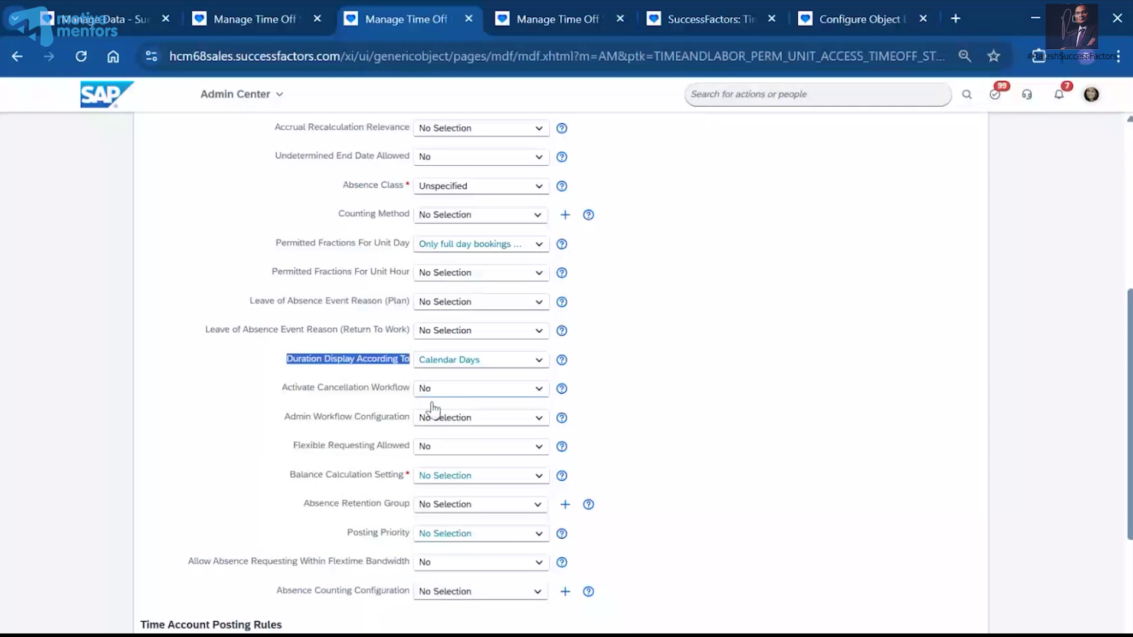
{"action": "key", "text": "alt+Tab"}
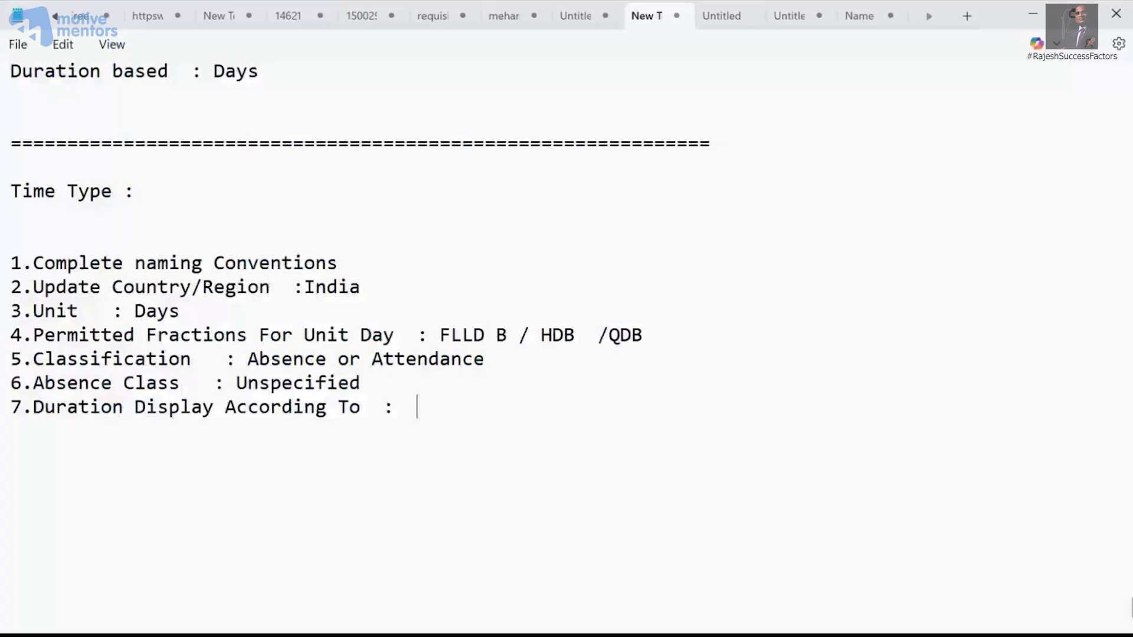
{"action": "type", "text": "Calendar days"}
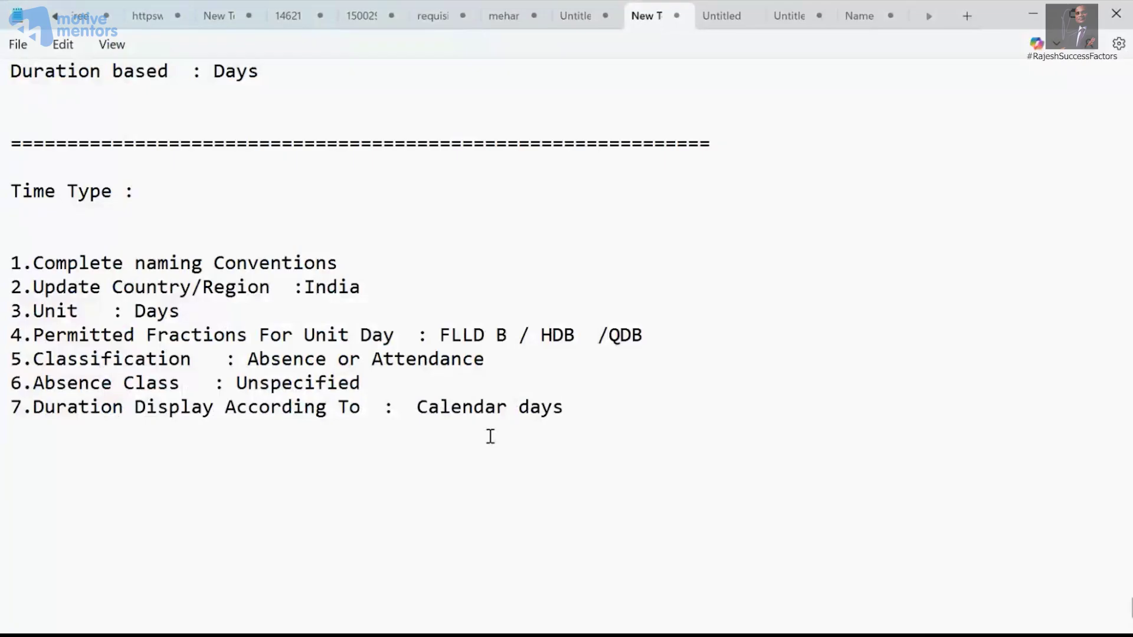
{"action": "key", "text": "Return"}
{"action": "type", "text": "8."}
Return to the browser form and set Requesting on Non-Working Days Allowed to Yes.
{"action": "mouse_move", "coordinate": [686, 634]}
{"action": "left_click", "coordinate": [686, 590]}
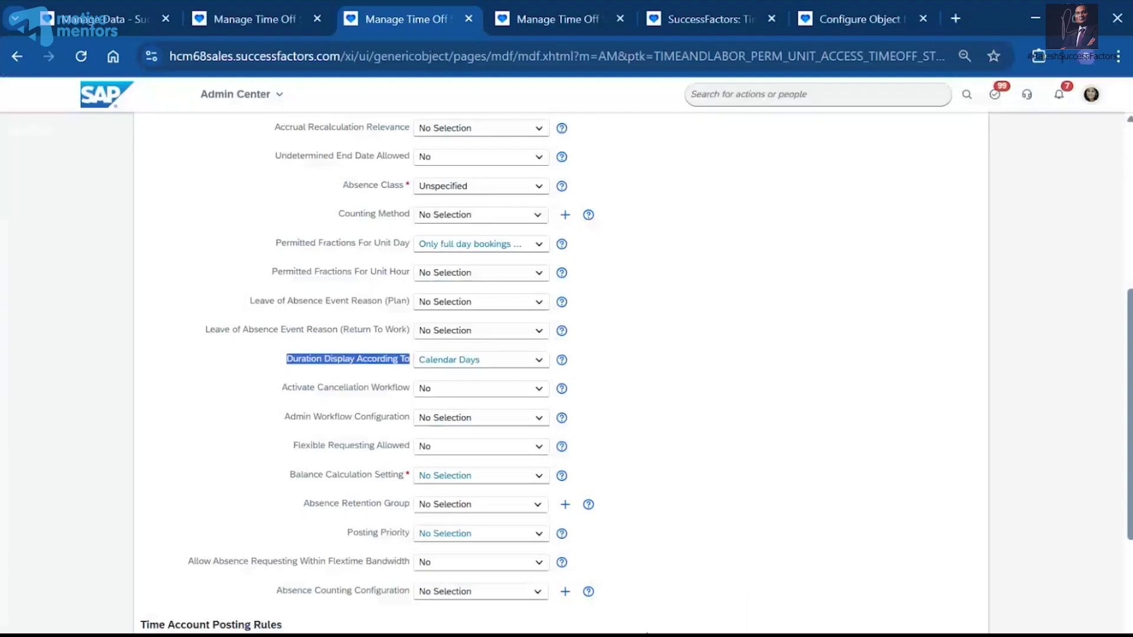
{"action": "left_click_drag", "start_coordinate": [293, 359], "coordinate": [408, 359]}
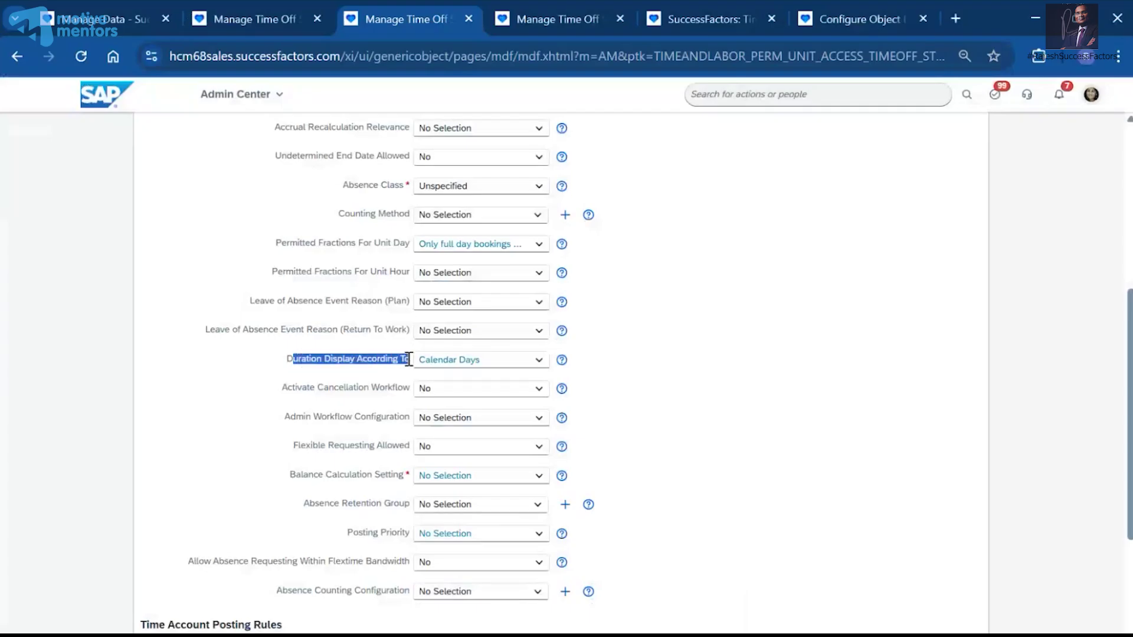
{"action": "left_click", "coordinate": [722, 251]}
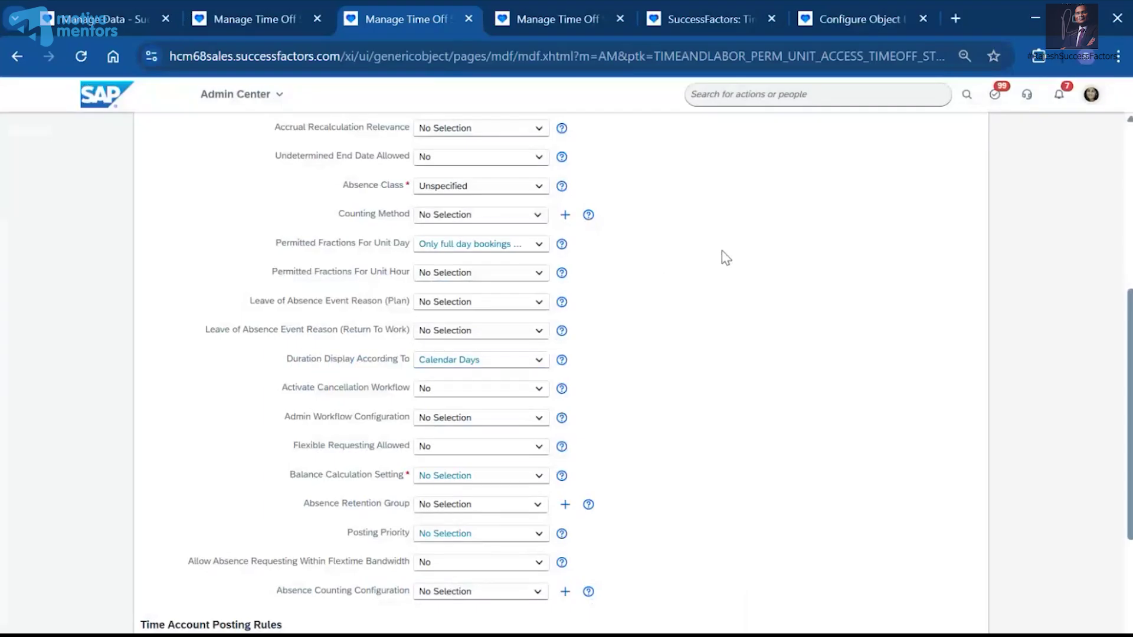
{"action": "scroll", "coordinate": [672, 321], "scroll_direction": "up", "scroll_amount": 3}
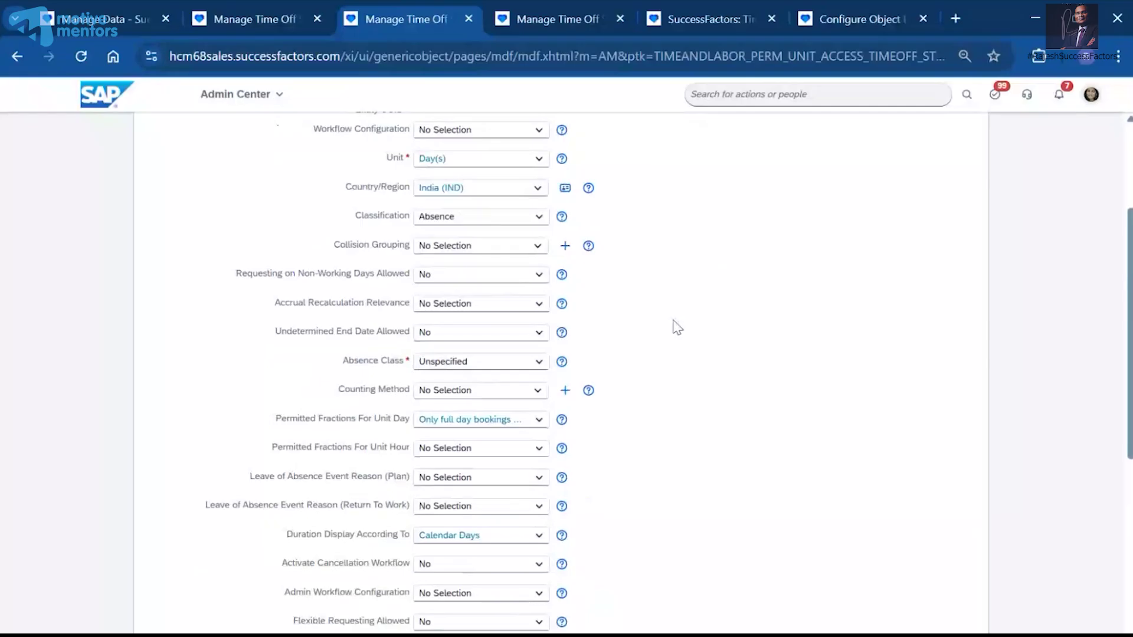
{"action": "scroll", "coordinate": [675, 326], "scroll_direction": "up", "scroll_amount": 1}
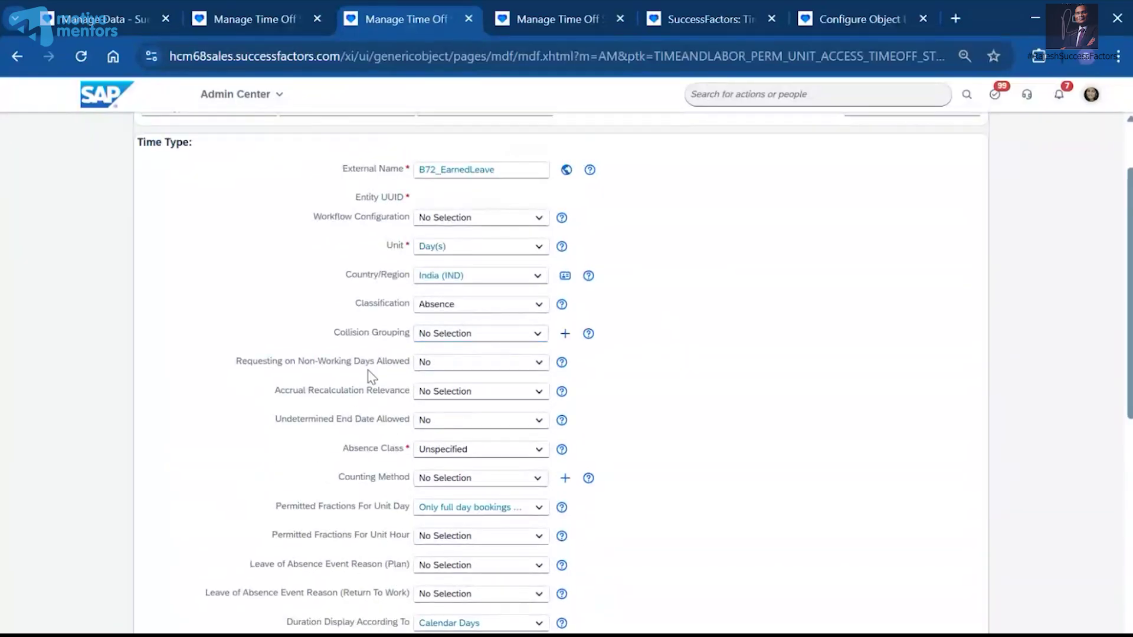
{"action": "left_click_drag", "start_coordinate": [245, 365], "coordinate": [529, 368]}
{"action": "left_click", "coordinate": [529, 367]}
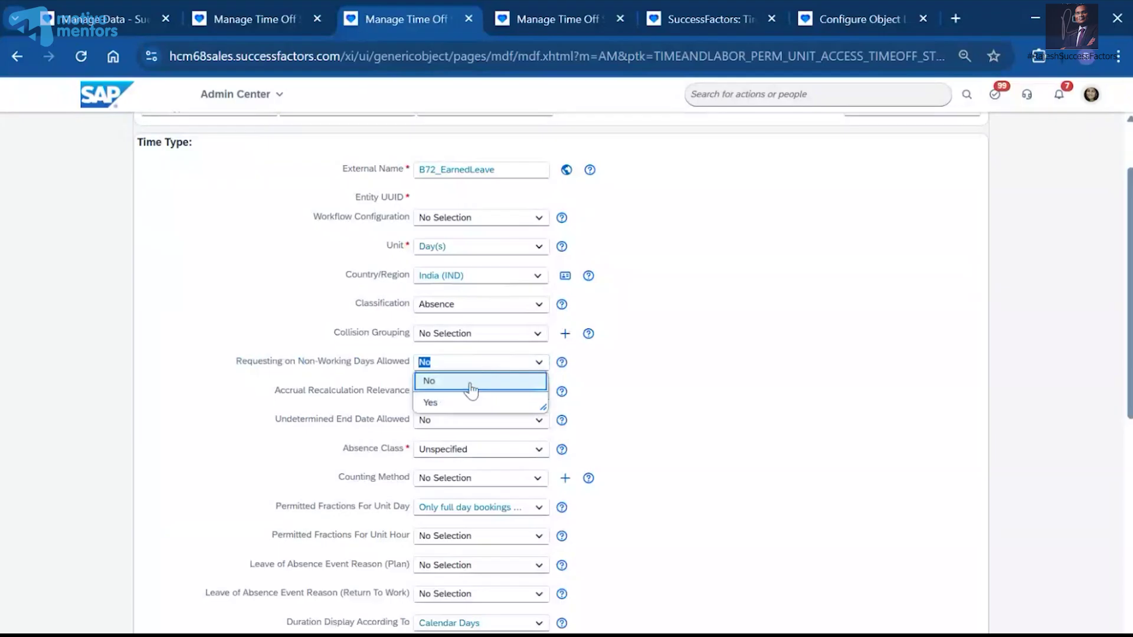
{"action": "left_click", "coordinate": [434, 400]}
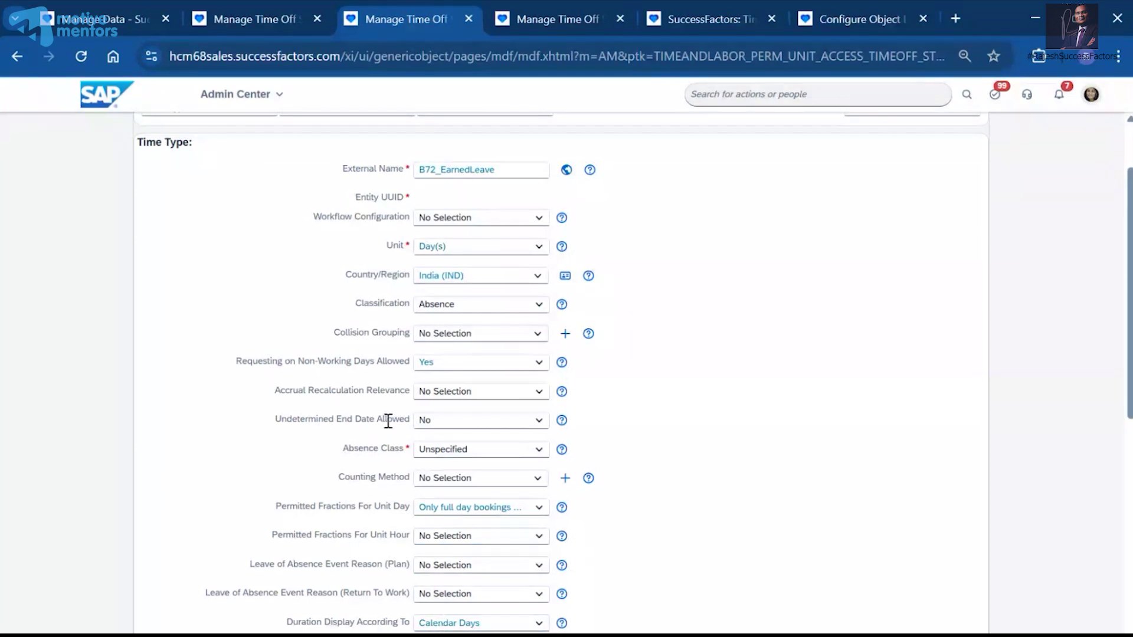
Switch Requesting on Non-Working Days Allowed to No and back to Yes.
{"action": "left_click", "coordinate": [534, 364]}
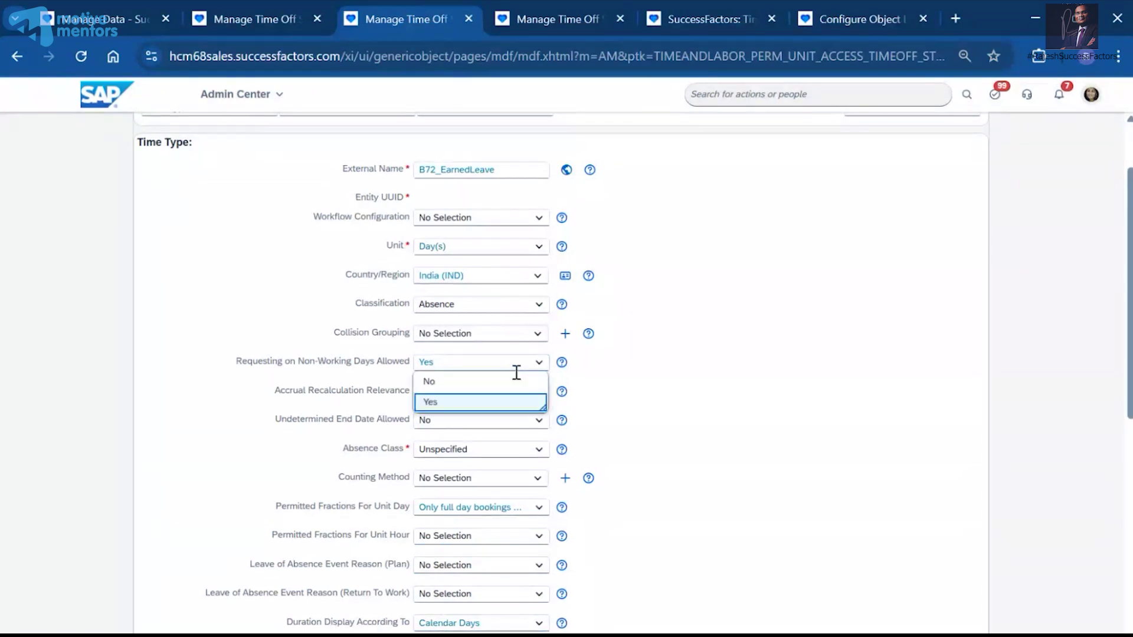
{"action": "left_click", "coordinate": [437, 397]}
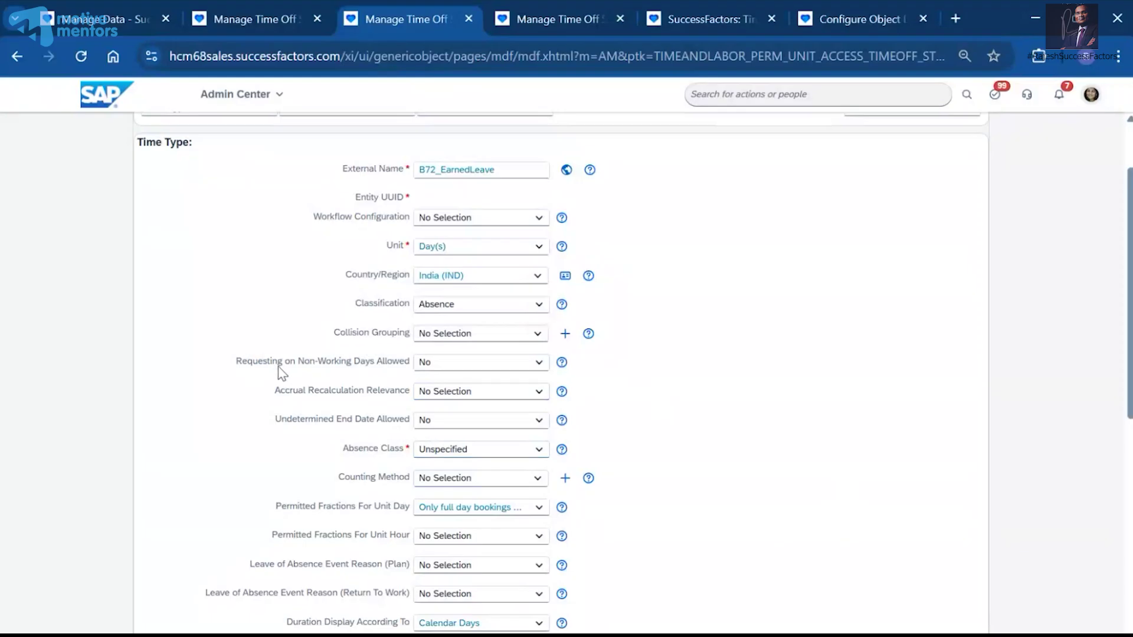
{"action": "left_click", "coordinate": [536, 371]}
{"action": "left_click", "coordinate": [429, 406]}
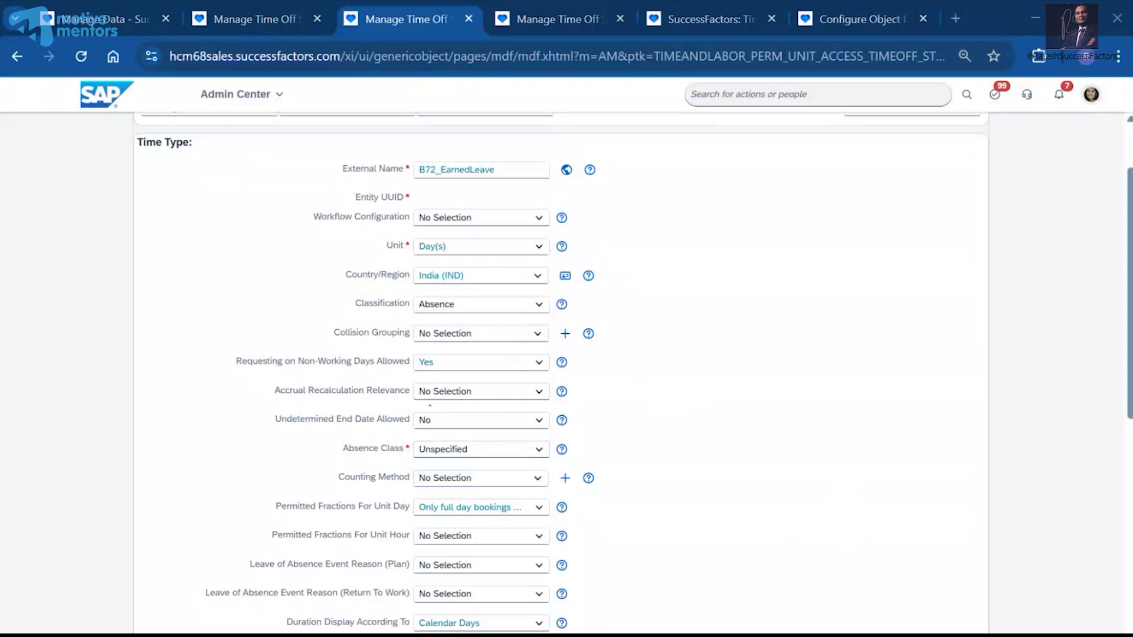
Switch to the Notepad notes and add the line "M-F" some blank lines below item 8.
{"action": "key", "text": "alt+Tab"}
{"action": "left_click", "coordinate": [348, 484]}
{"action": "key", "text": "Return"}
{"action": "key", "text": "Return"}
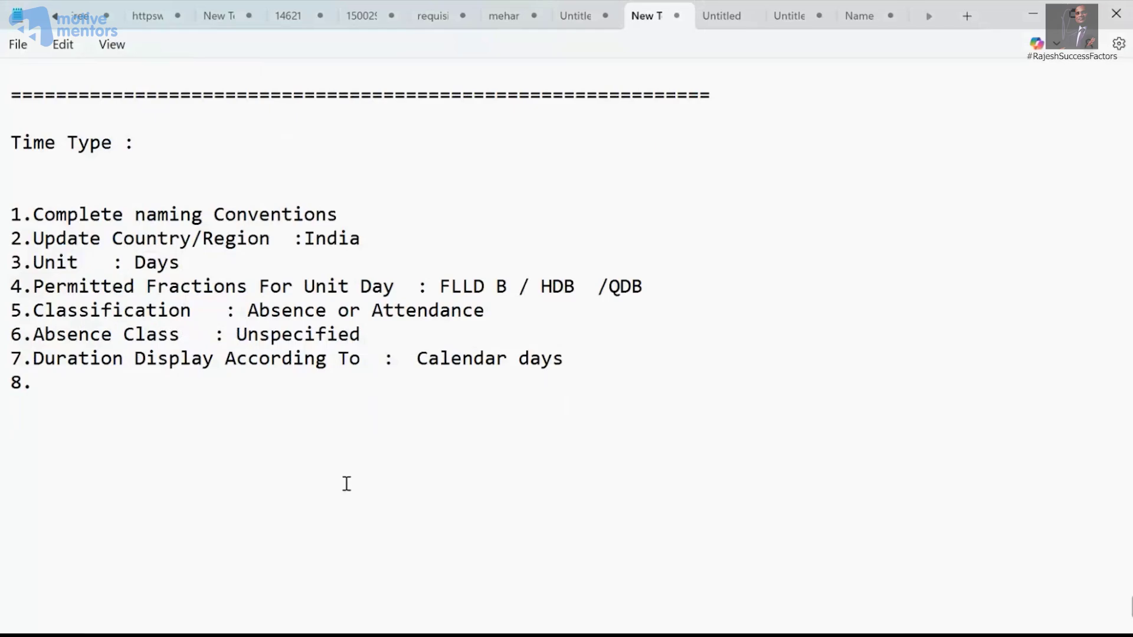
{"action": "type", "text": "M-F"}
{"action": "key", "text": "Return"}
Add the heading "Annual leave :" a few lines below "M-F" in the notes.
{"action": "key", "text": "Return"}
{"action": "key", "text": "Return"}
{"action": "type", "text": "Ann"}
{"action": "type", "text": "u"}
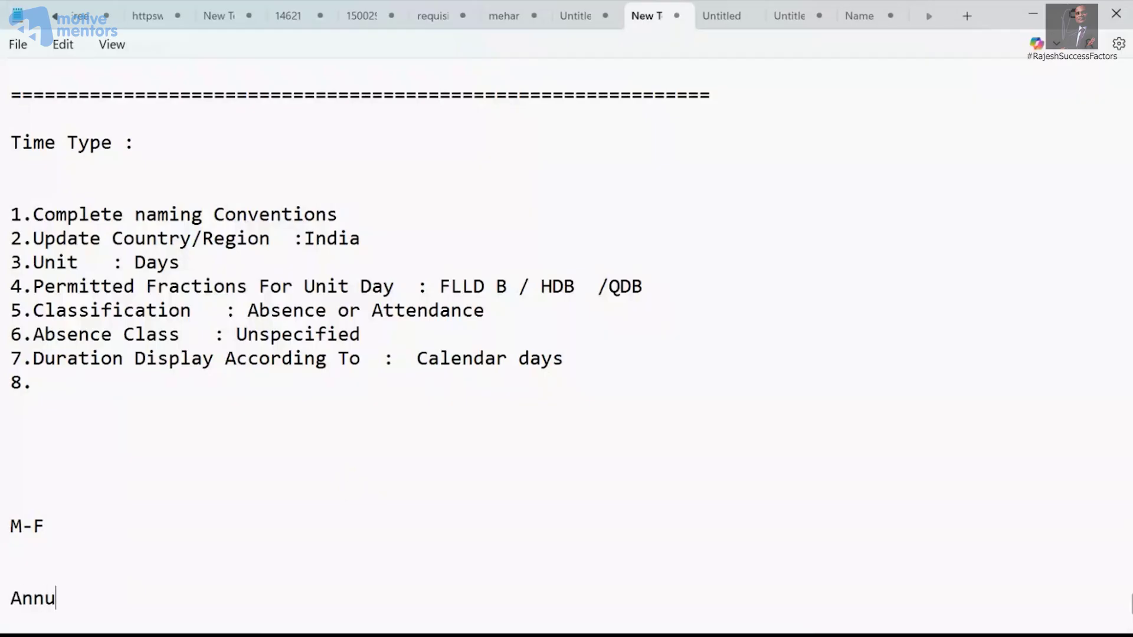
{"action": "type", "text": "al leave :"}
{"action": "key", "text": "Return"}
{"action": "key", "text": "Return"}
Write "After Holiday onwards they are not eligible for Annual Leave" below the "Annual leave :" heading.
{"action": "type", "text": "M"}
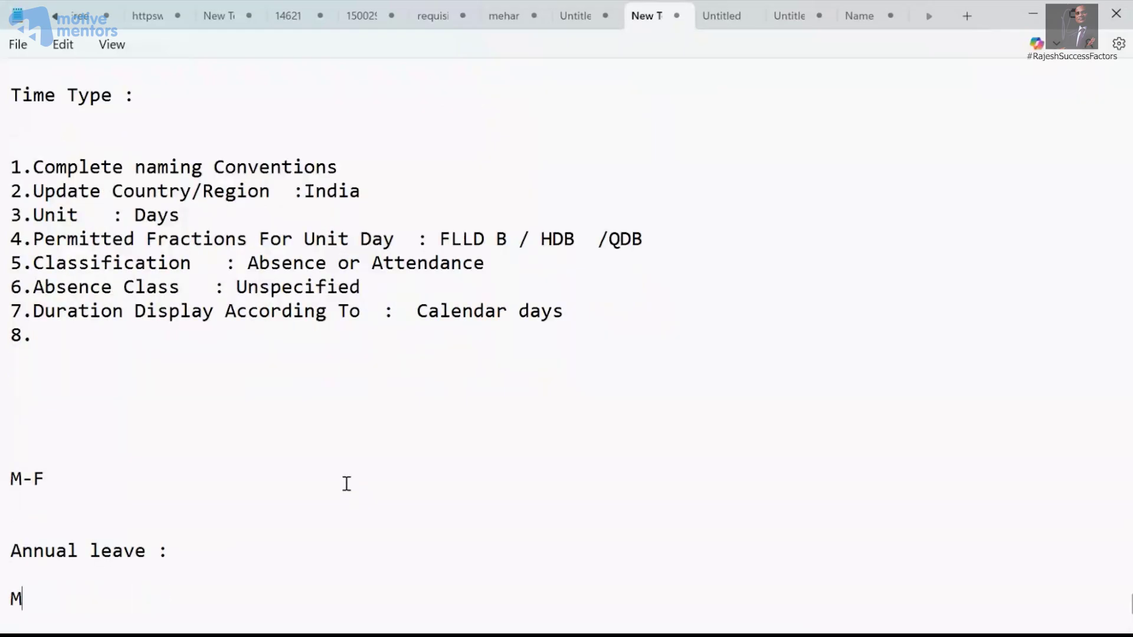
{"action": "key", "text": "Return"}
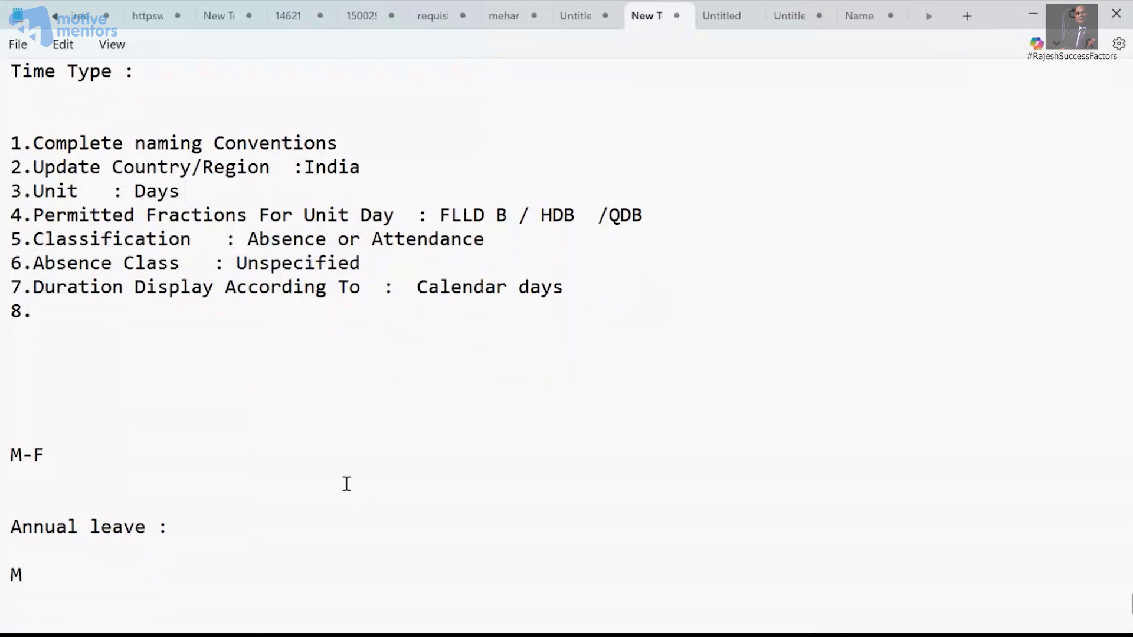
{"action": "type", "text": "F"}
{"action": "key", "text": "BackSpace"}
{"action": "left_click", "coordinate": [71, 571]}
{"action": "key", "text": "BackSpace"}
{"action": "type", "text": "After Holiday onwards they are not "}
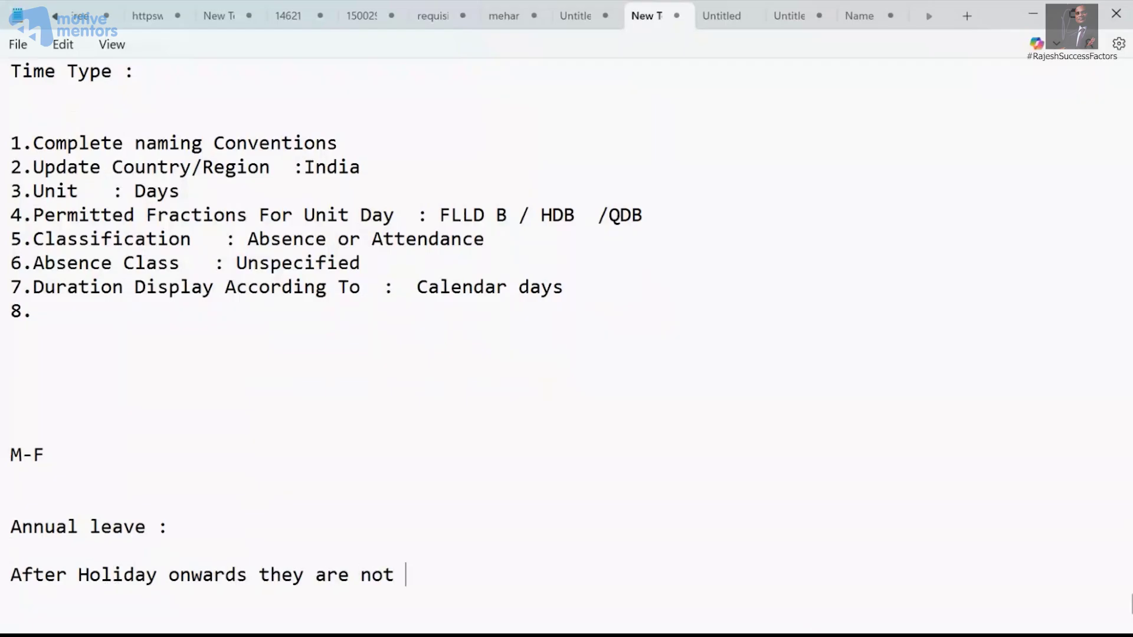
{"action": "type", "text": "eligible for Annual Leave"}
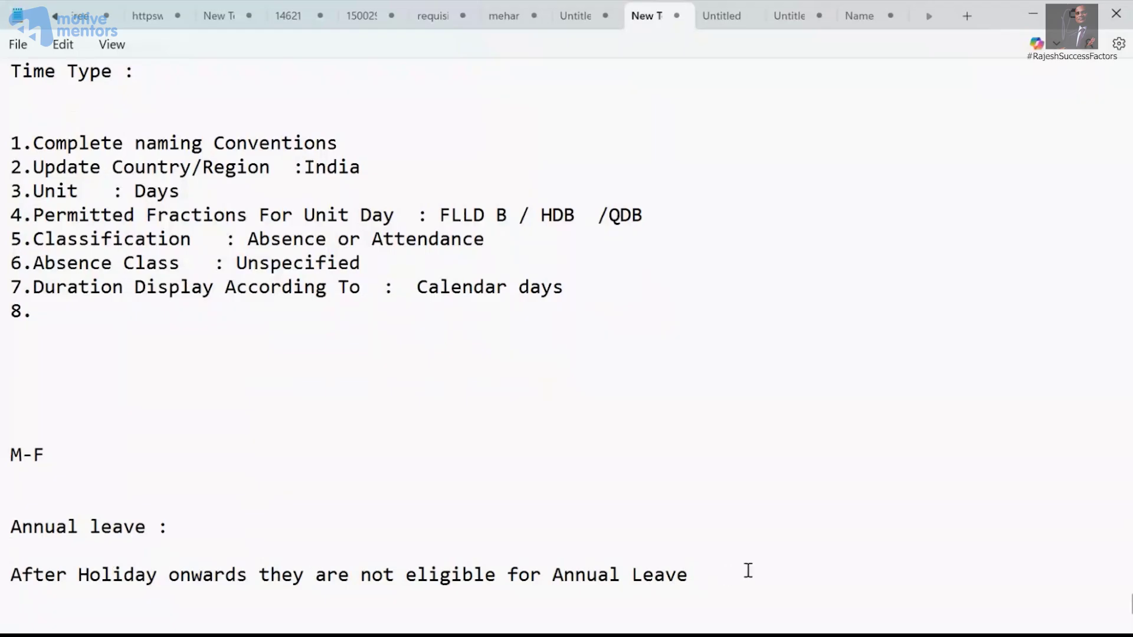
Add the line "S S M------>" below the Annual Leave eligibility sentence, leaving one blank line between them.
{"action": "left_click_drag", "start_coordinate": [705, 571], "coordinate": [9, 570]}
{"action": "left_click", "coordinate": [705, 577]}
{"action": "key", "text": "Return"}
{"action": "key", "text": "Return"}
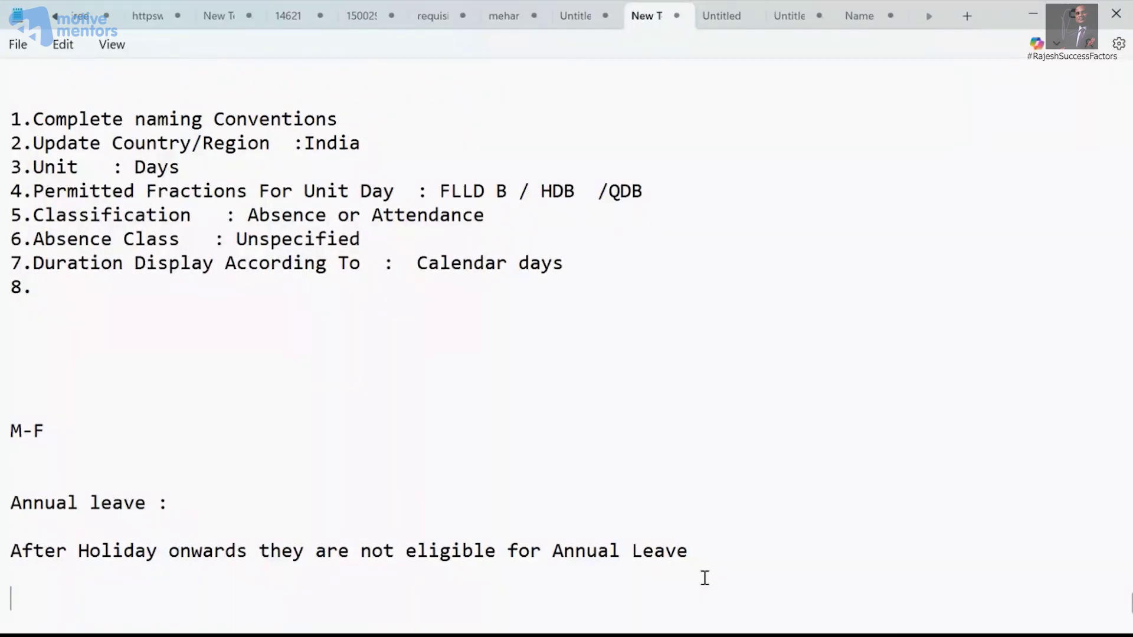
{"action": "type", "text": "M"}
{"action": "key", "text": "BackSpace"}
{"action": "type", "text": "F"}
{"action": "key", "text": "BackSpace"}
{"action": "type", "text": "S S M------>"}
Return to the browser form and switch Requesting on Non-Working Days Allowed to No and back to Yes.
{"action": "key", "text": "alt+Tab"}
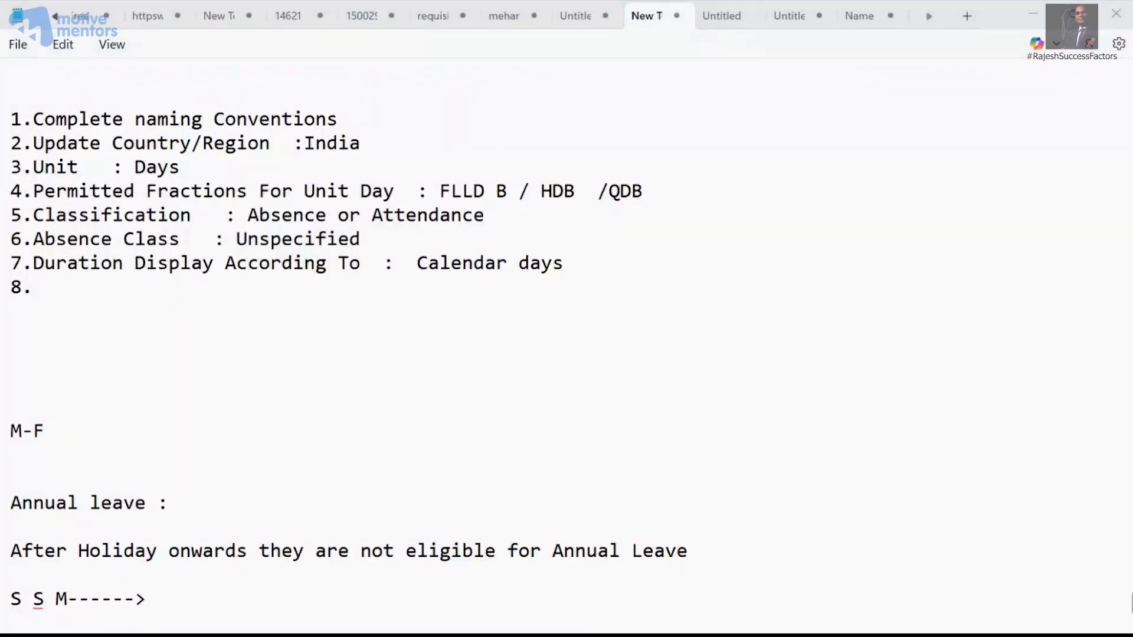
{"action": "left_click_drag", "start_coordinate": [241, 360], "coordinate": [411, 370]}
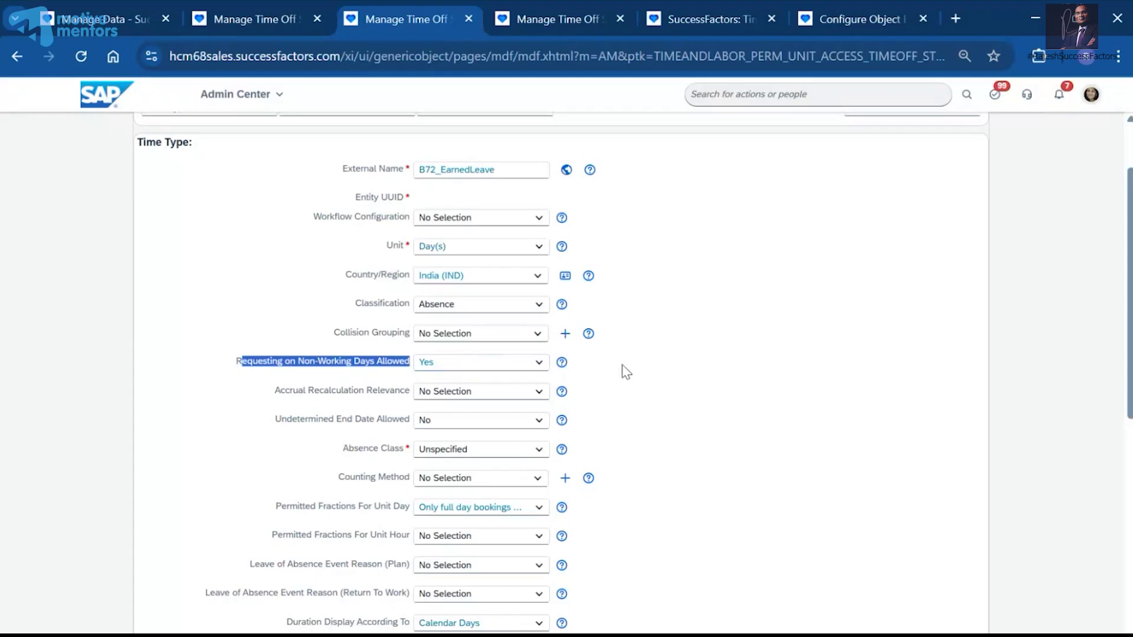
{"action": "left_click", "coordinate": [542, 364]}
{"action": "left_click", "coordinate": [503, 394]}
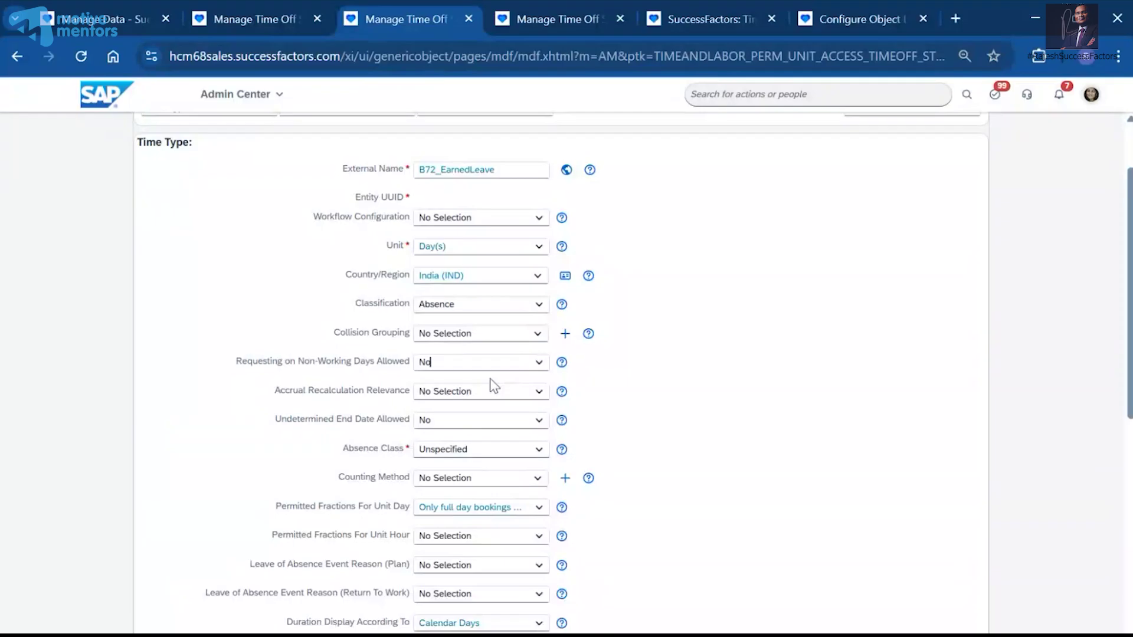
{"action": "left_click", "coordinate": [537, 365]}
{"action": "left_click", "coordinate": [480, 397]}
Copy the label "Requesting on Non-Working Days Allowed" from the browser form into item 8 of the Notepad list and add ":Yes".
{"action": "left_click_drag", "start_coordinate": [235, 361], "coordinate": [410, 361]}
{"action": "key", "text": "ctrl+c"}
{"action": "scroll", "coordinate": [391, 458], "scroll_direction": "down", "scroll_amount": 3}
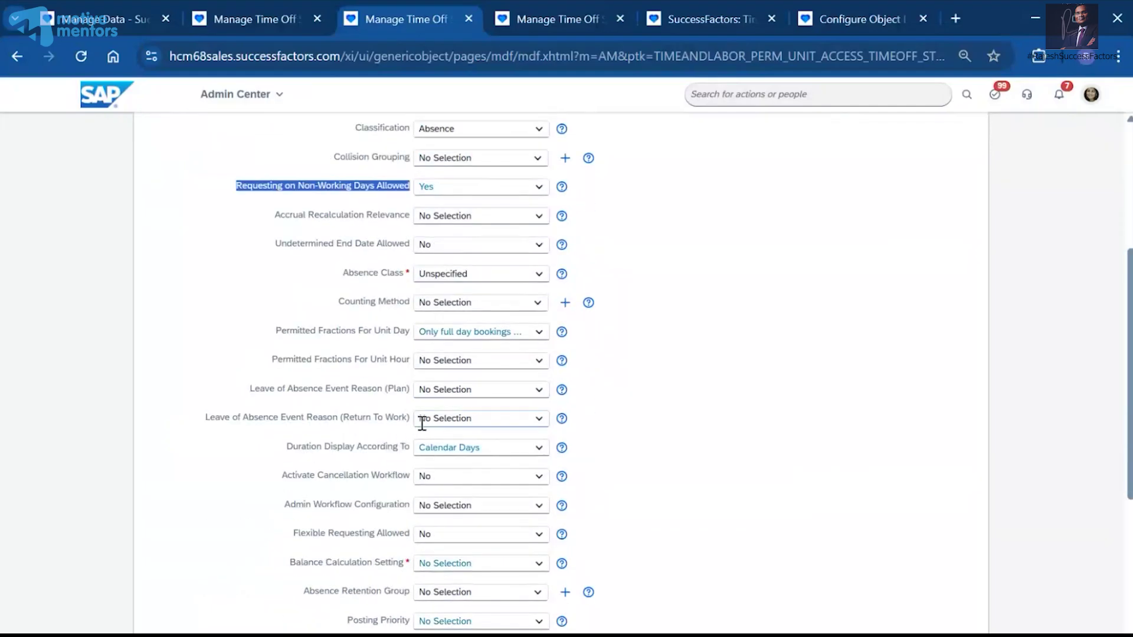
{"action": "key", "text": "alt+Tab"}
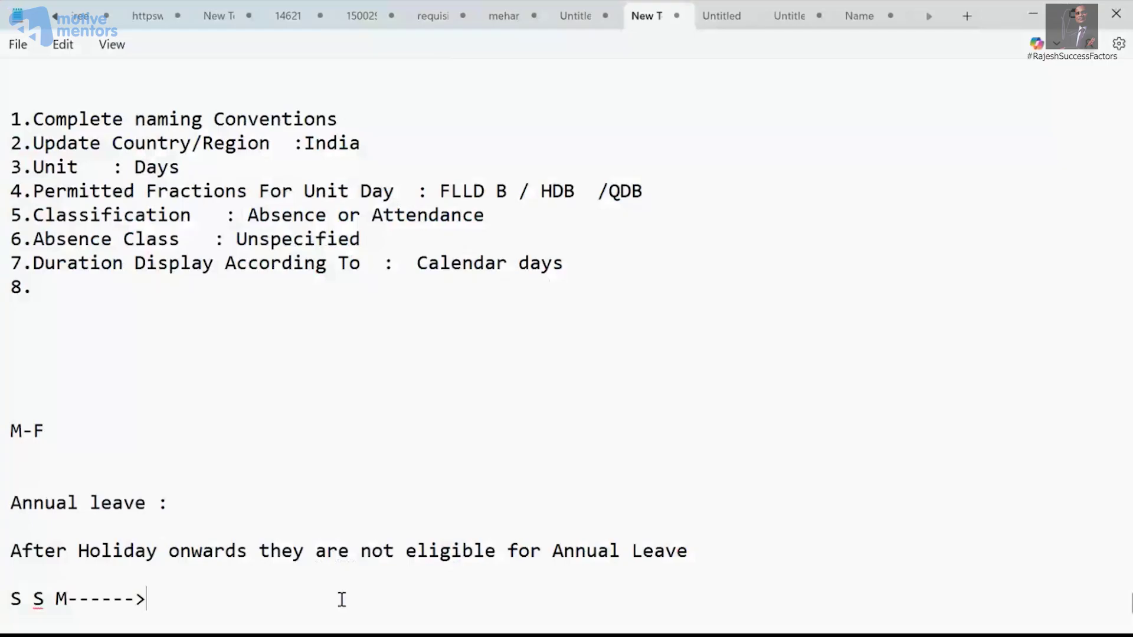
{"action": "scroll", "coordinate": [342, 599], "scroll_direction": "up", "scroll_amount": 1}
{"action": "left_click", "coordinate": [75, 357]}
{"action": "key", "text": "ctrl+v"}
{"action": "type", "text": ":Yes "}
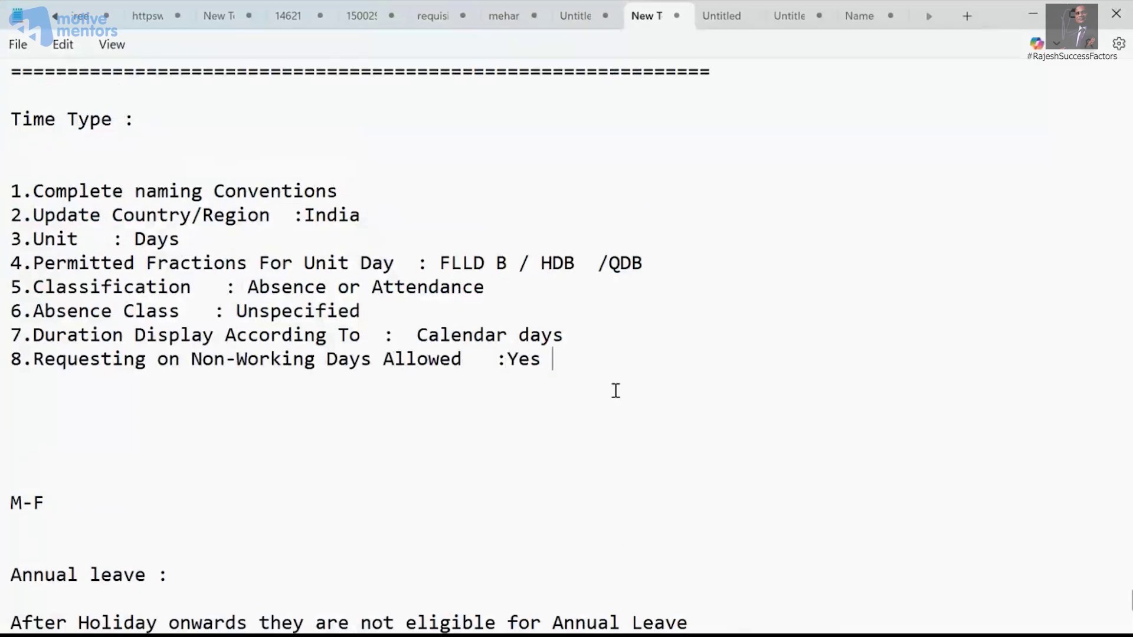
Append the note "[ if customer having custom like Annual leave is eligible" to item 8.
{"action": "type", "text": "   [ if customer "}
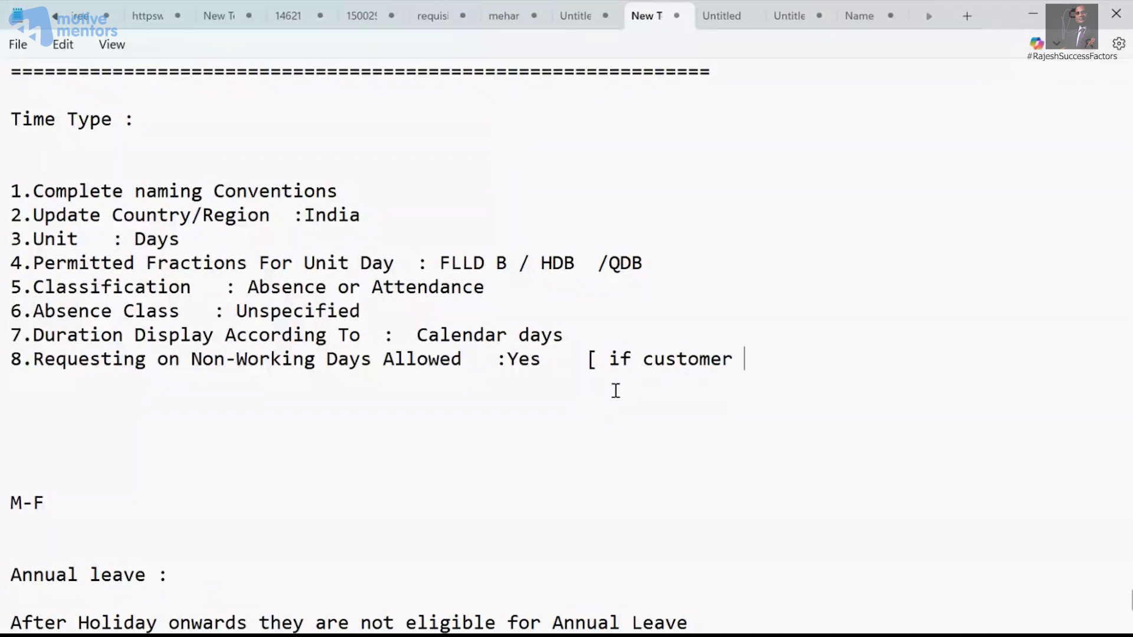
{"action": "type", "text": "having cus"}
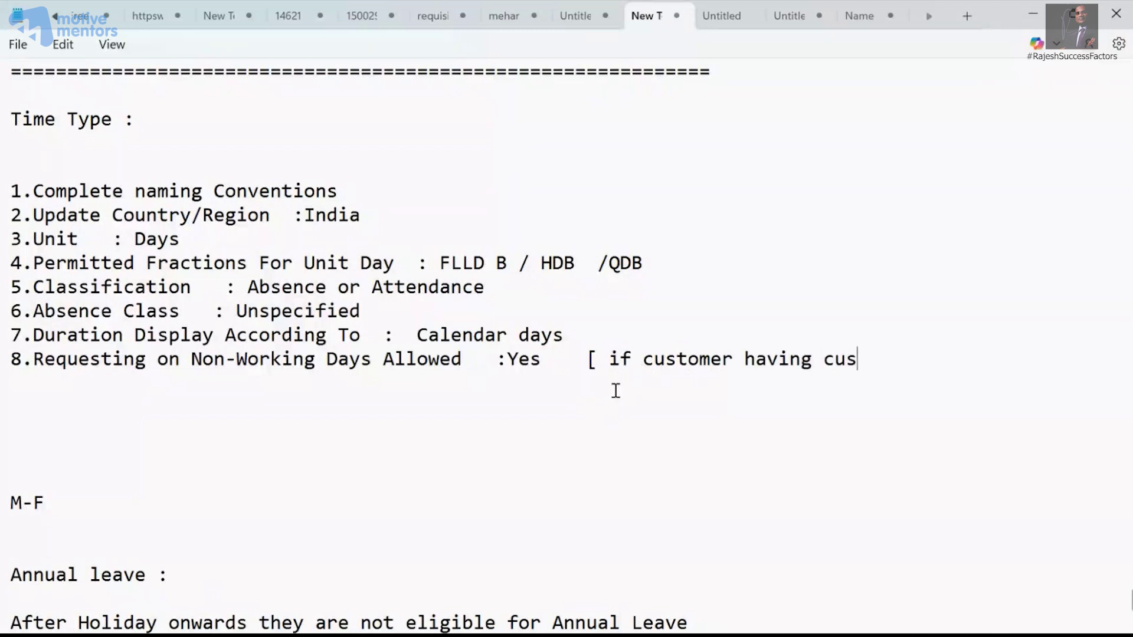
{"action": "type", "text": "tom like A"}
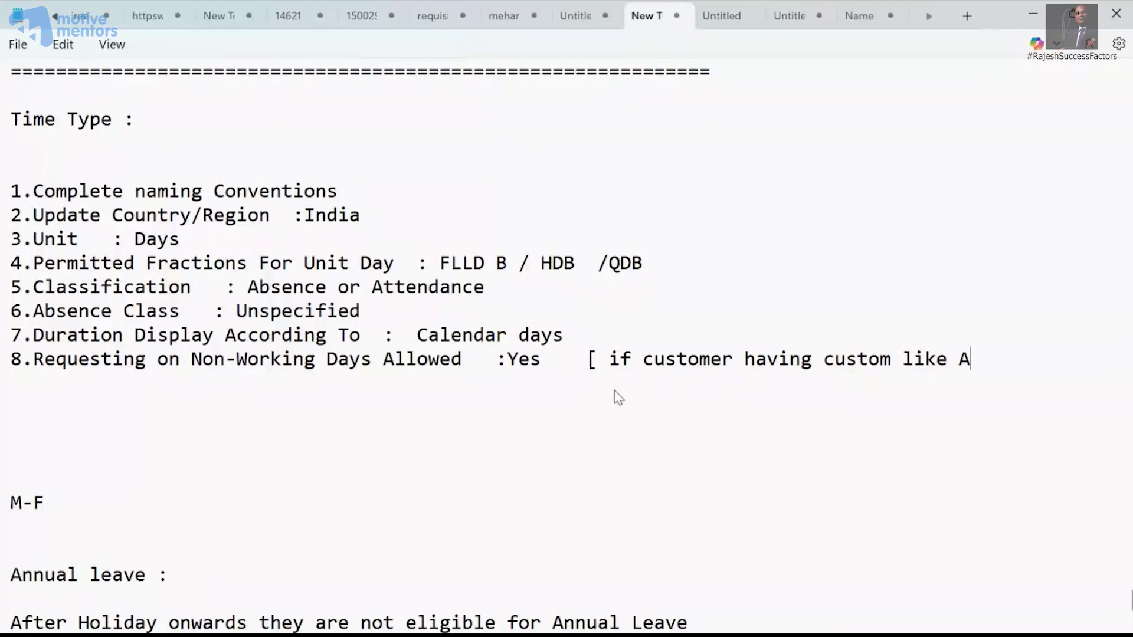
{"action": "type", "text": "nnual leave os"}
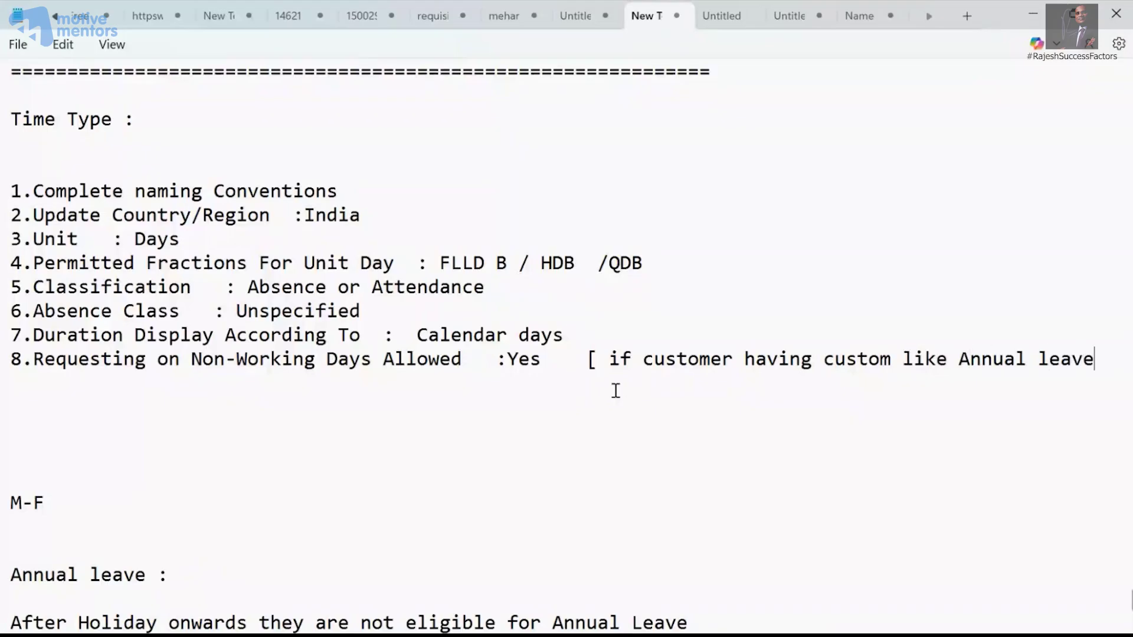
{"action": "key", "text": "BackSpace"}
{"action": "key", "text": "BackSpace"}
{"action": "key", "text": "BackSpace"}
{"action": "type", "text": "eligible"}
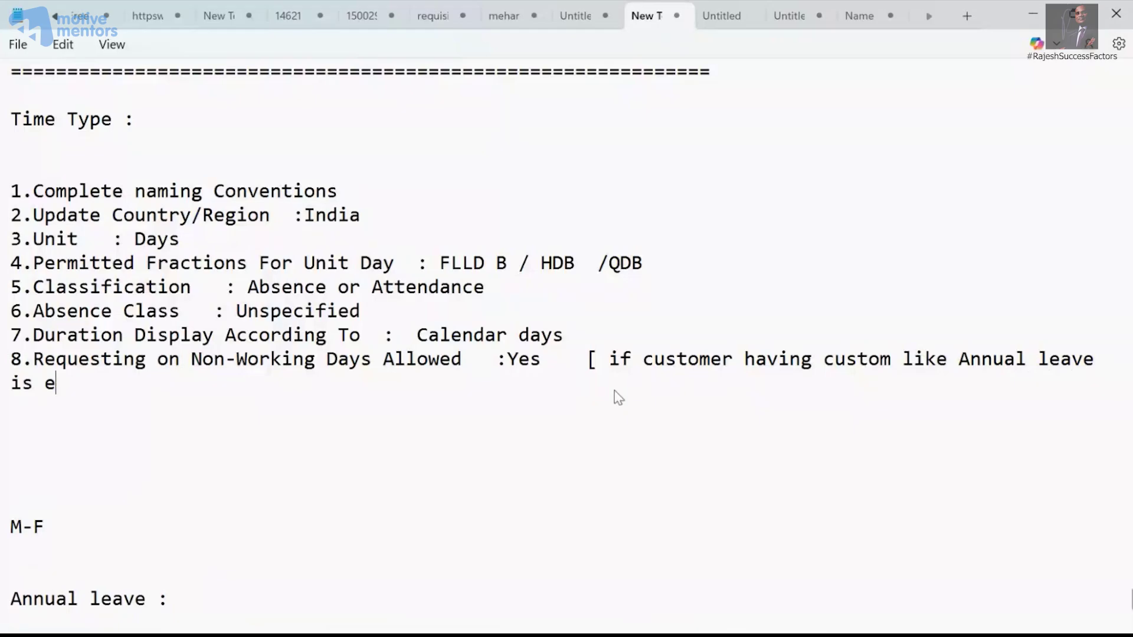
{"action": "type", "text": " for whom"}
{"action": "key", "text": "BackSpace"}
{"action": "key", "text": "BackSpace"}
{"action": "key", "text": "BackSpace"}
{"action": "key", "text": "BackSpace"}
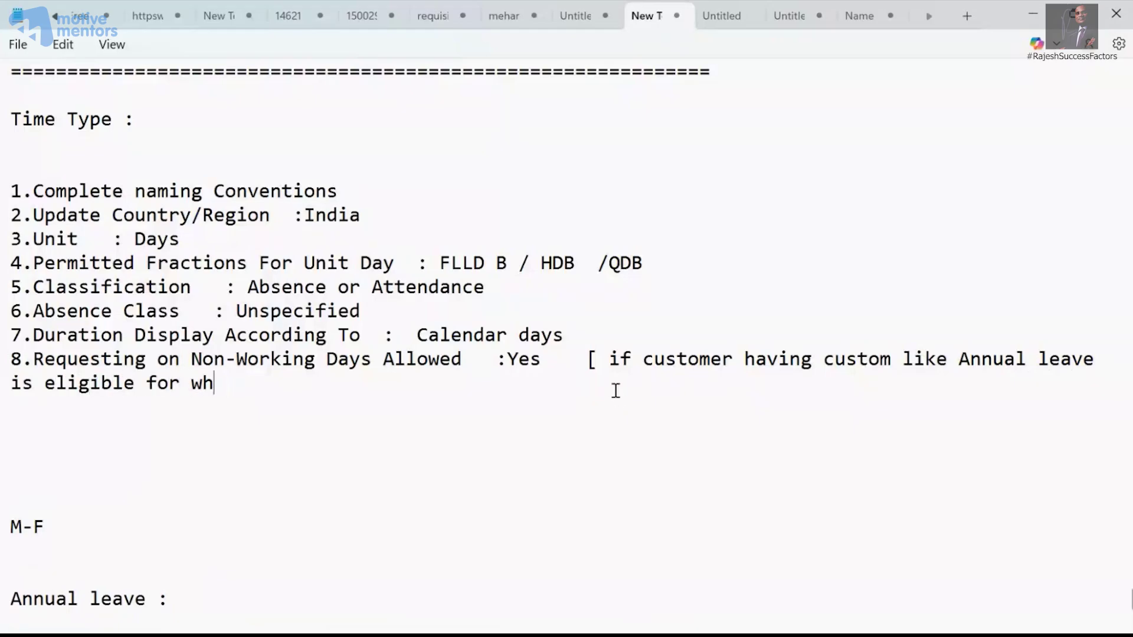
{"action": "key", "text": "BackSpace"}
{"action": "key", "text": "BackSpace"}
{"action": "key", "text": "BackSpace"}
{"action": "key", "text": "BackSpace"}
Continue the item 8 note with "if workschedule =working day".
{"action": "type", "text": "if wo"}
{"action": "type", "text": "rking d"}
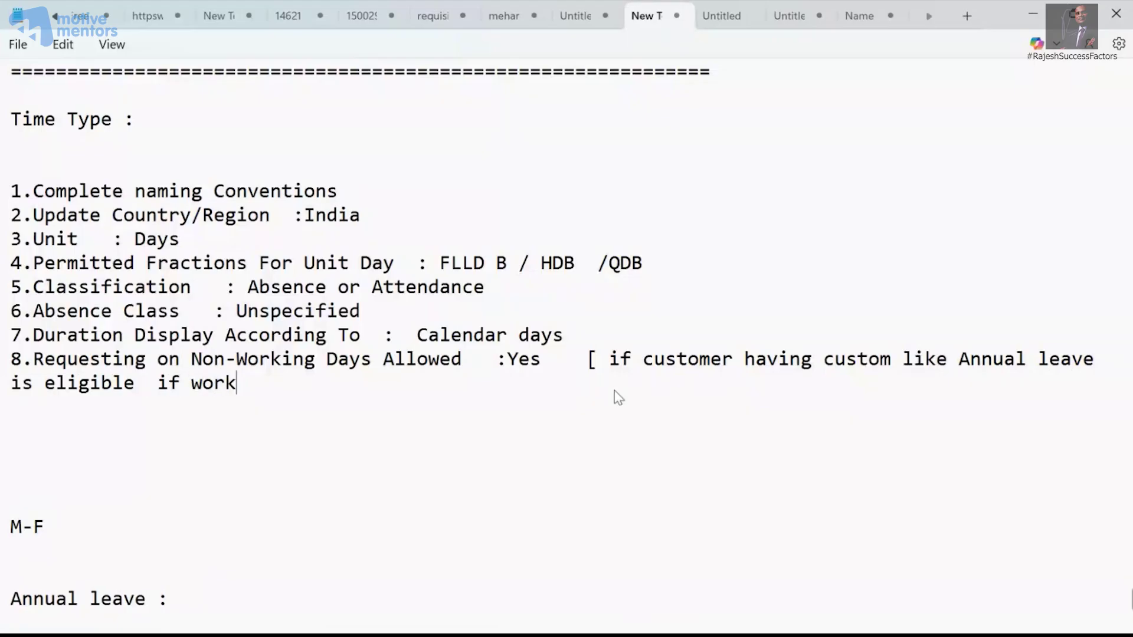
{"action": "type", "text": "a"}
{"action": "key", "text": "BackSpace"}
{"action": "key", "text": "BackSpace"}
{"action": "key", "text": "BackSpace"}
{"action": "key", "text": "BackSpace"}
{"action": "key", "text": "BackSpace"}
{"action": "key", "text": "BackSpace"}
{"action": "type", "text": "schedule "}
{"action": "type", "text": "=working d"}
{"action": "type", "text": "ays"}
{"action": "key", "text": "BackSpace"}
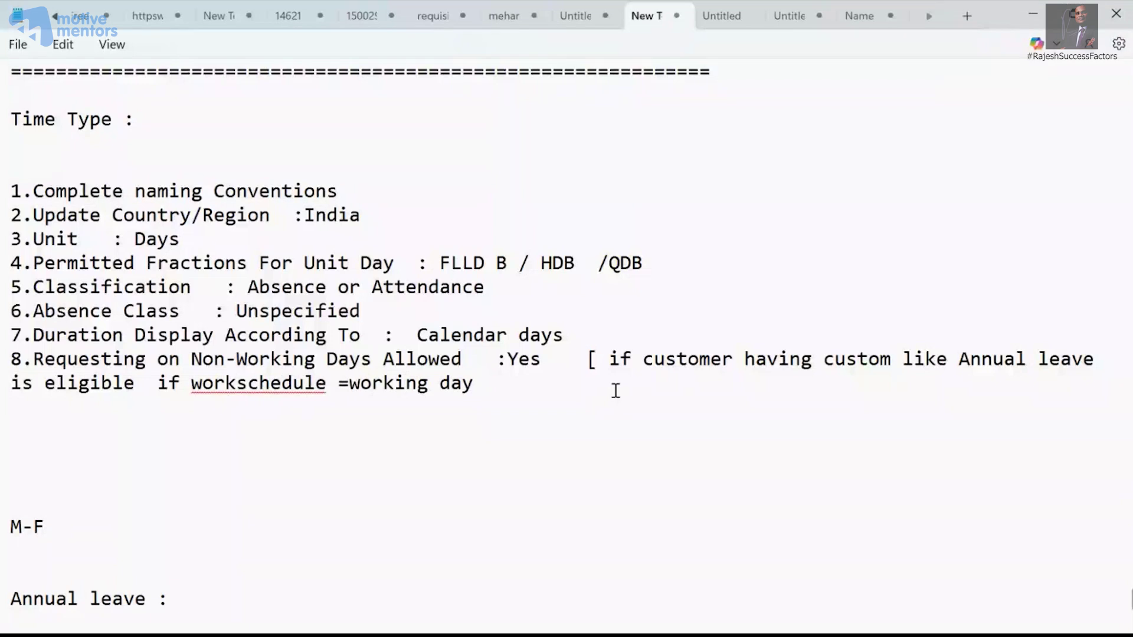
Split "workschedule" into "work schedule" and finish the item 8 note with "before the vacation ]".
{"action": "left_click", "coordinate": [269, 384]}
{"action": "left_click", "coordinate": [236, 423]}
{"action": "left_click", "coordinate": [514, 388]}
{"action": "type", "text": "before the vacation ]"}
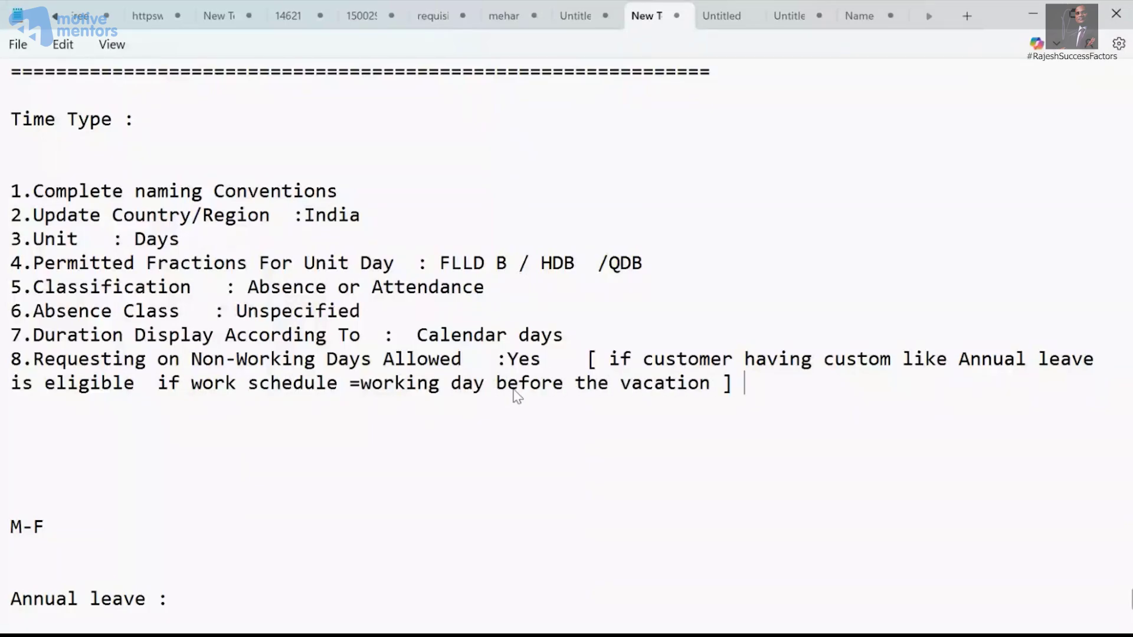
Start a new line with "---" directly below the item 8 note.
{"action": "left_click", "coordinate": [477, 476]}
{"action": "left_click_drag", "start_coordinate": [552, 360], "coordinate": [510, 365]}
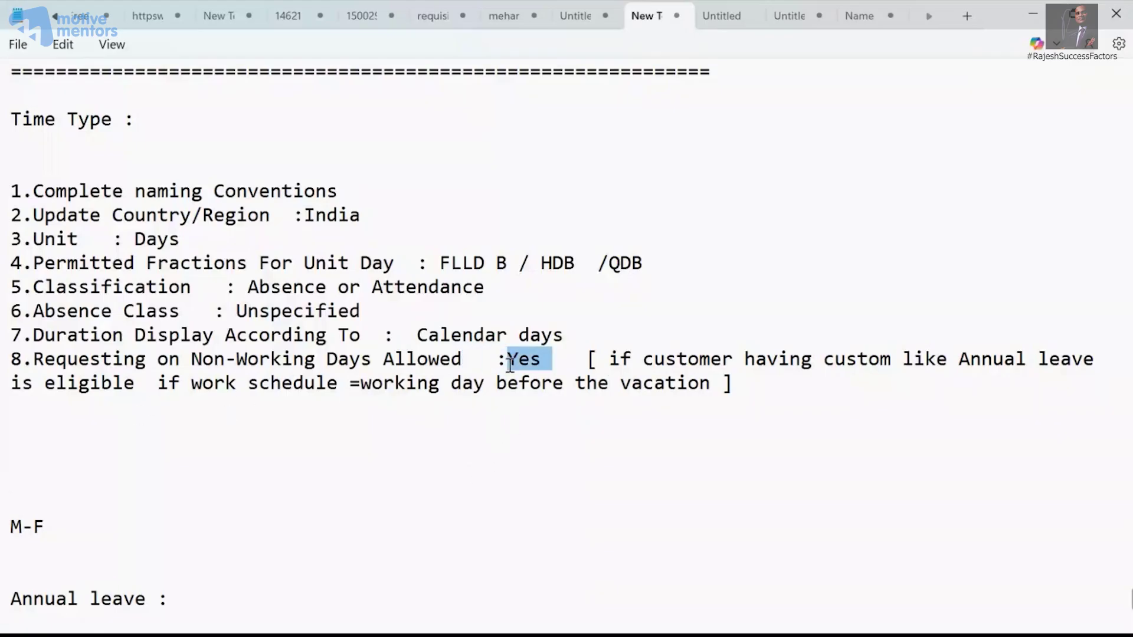
{"action": "left_click", "coordinate": [255, 417]}
{"action": "type", "text": "---"}
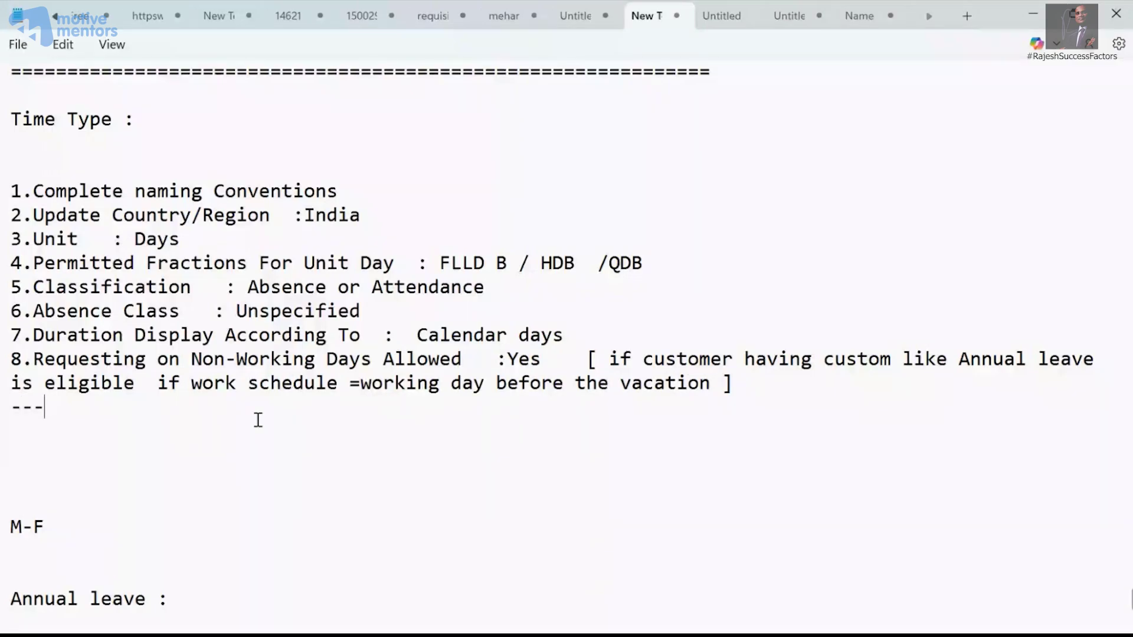
{"action": "key", "text": "ctrl+n"}
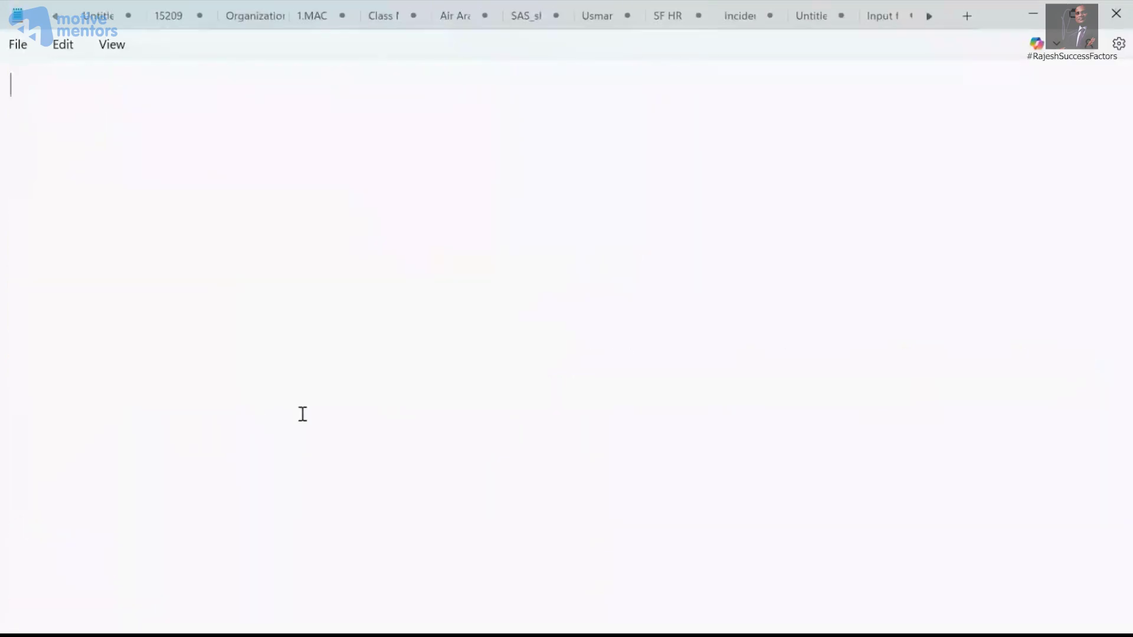
{"action": "left_click", "coordinate": [885, 18]}
{"action": "left_click", "coordinate": [928, 21]}
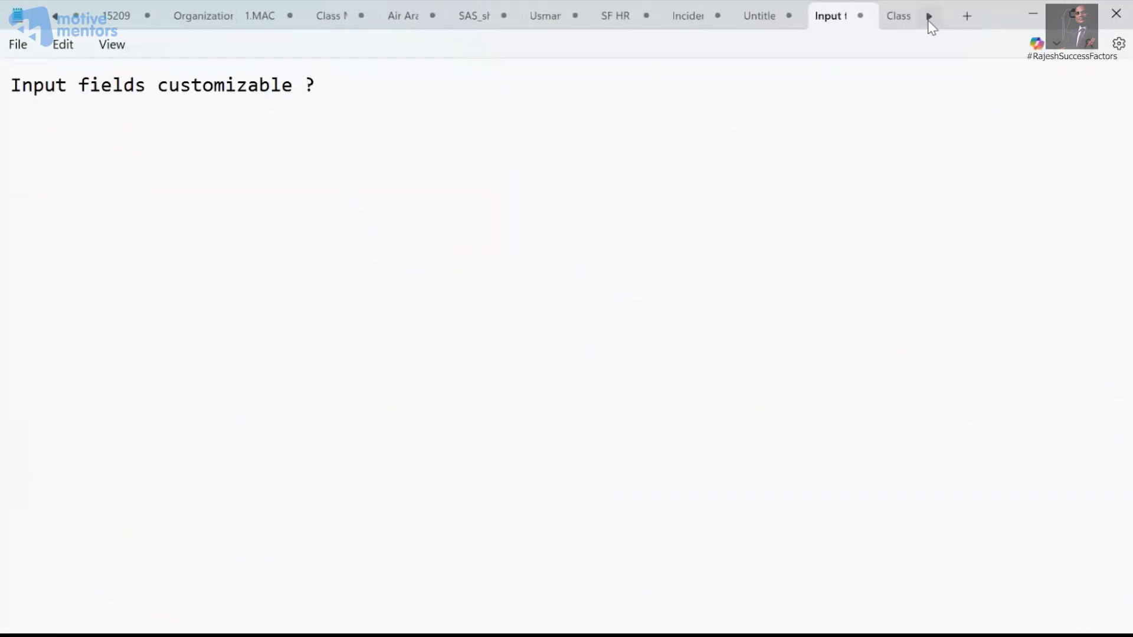
{"action": "left_click", "coordinate": [882, 17]}
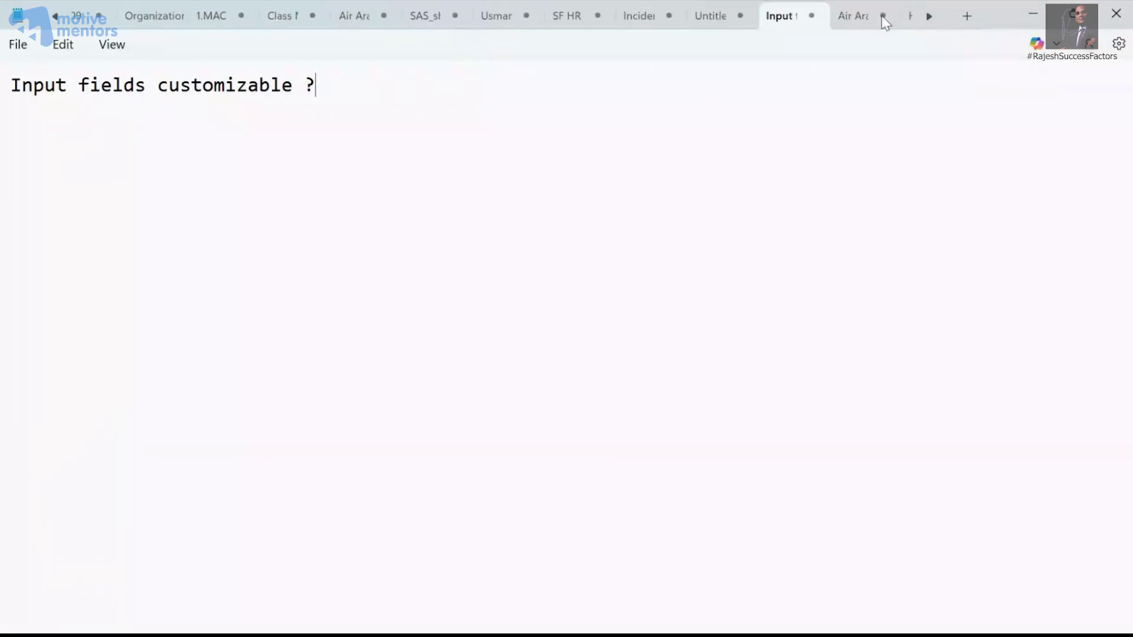
{"action": "left_click", "coordinate": [911, 16]}
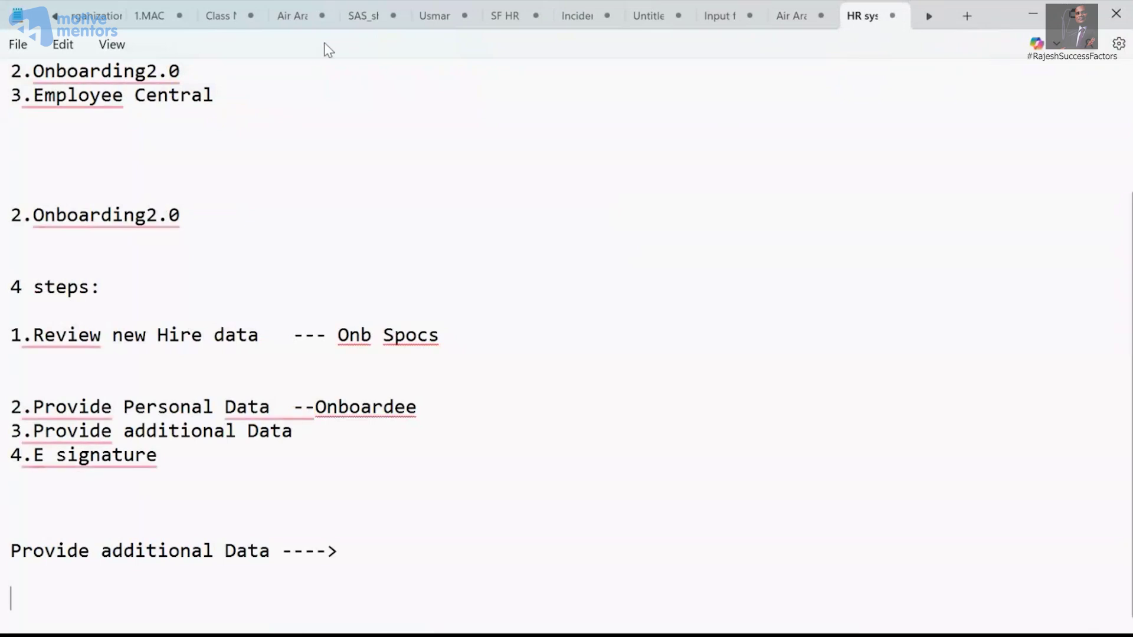
{"action": "left_click", "coordinate": [927, 17]}
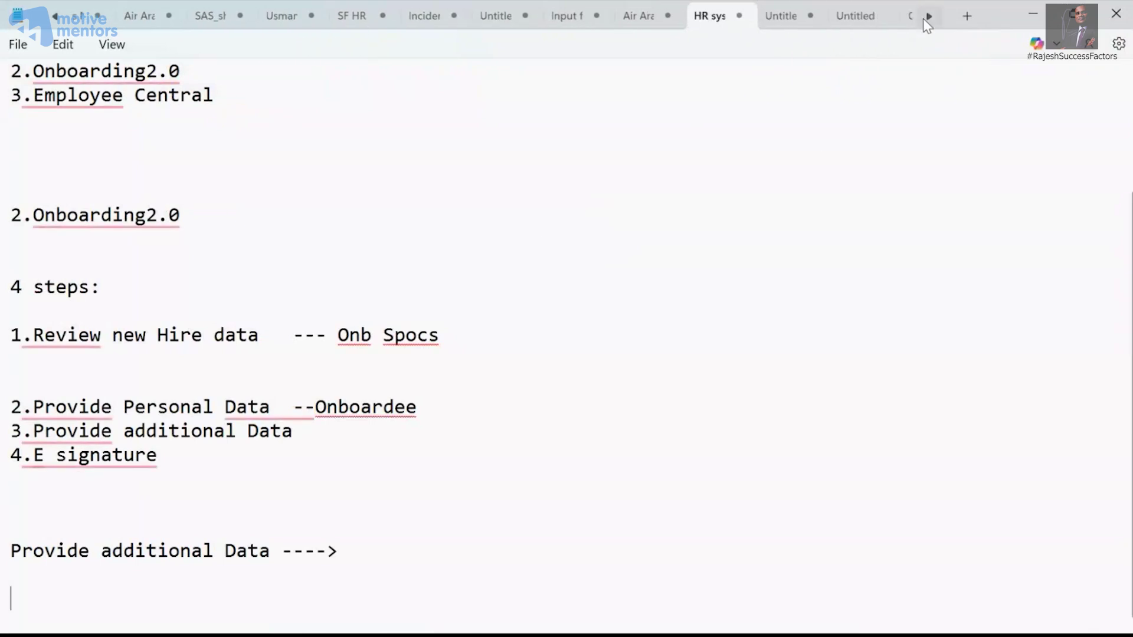
{"action": "left_click", "coordinate": [924, 18]}
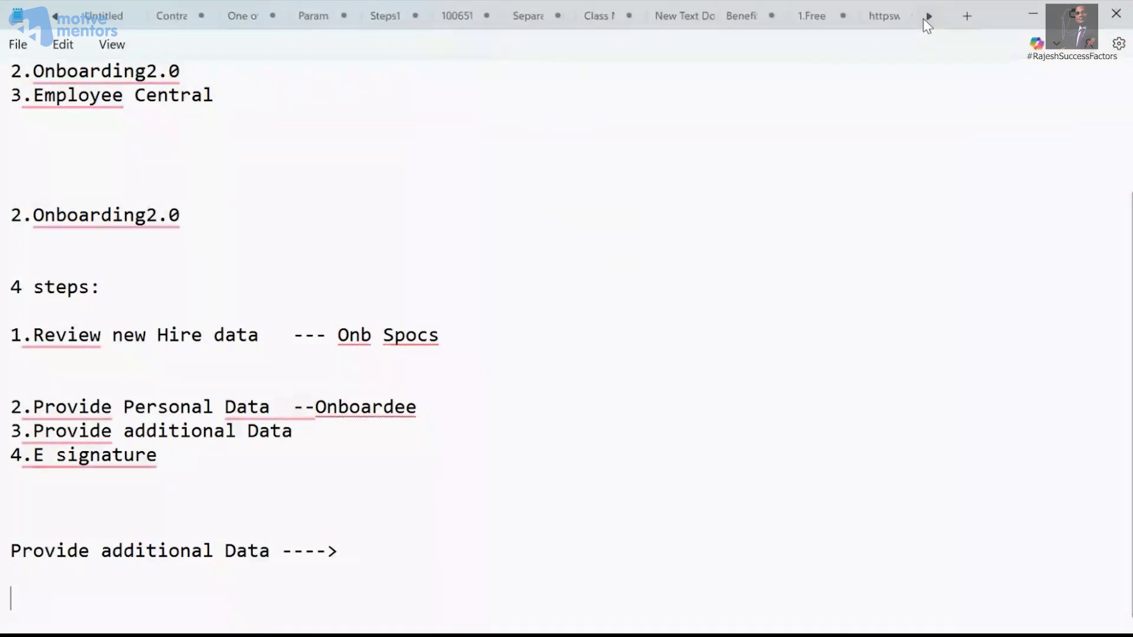
{"action": "left_click", "coordinate": [922, 19]}
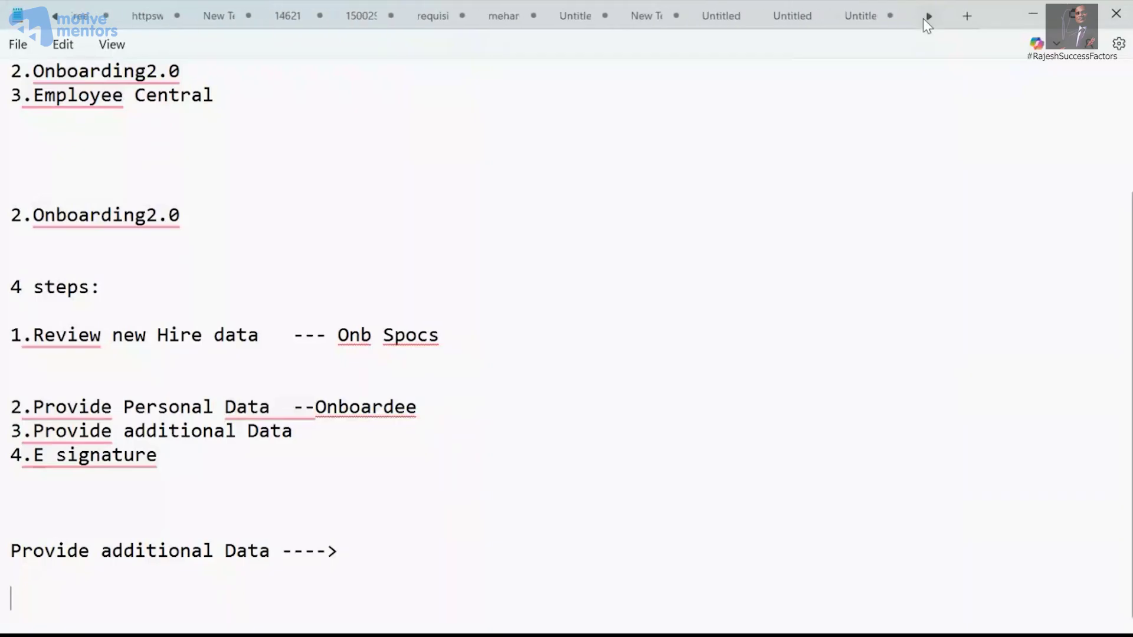
{"action": "left_click", "coordinate": [1110, 16]}
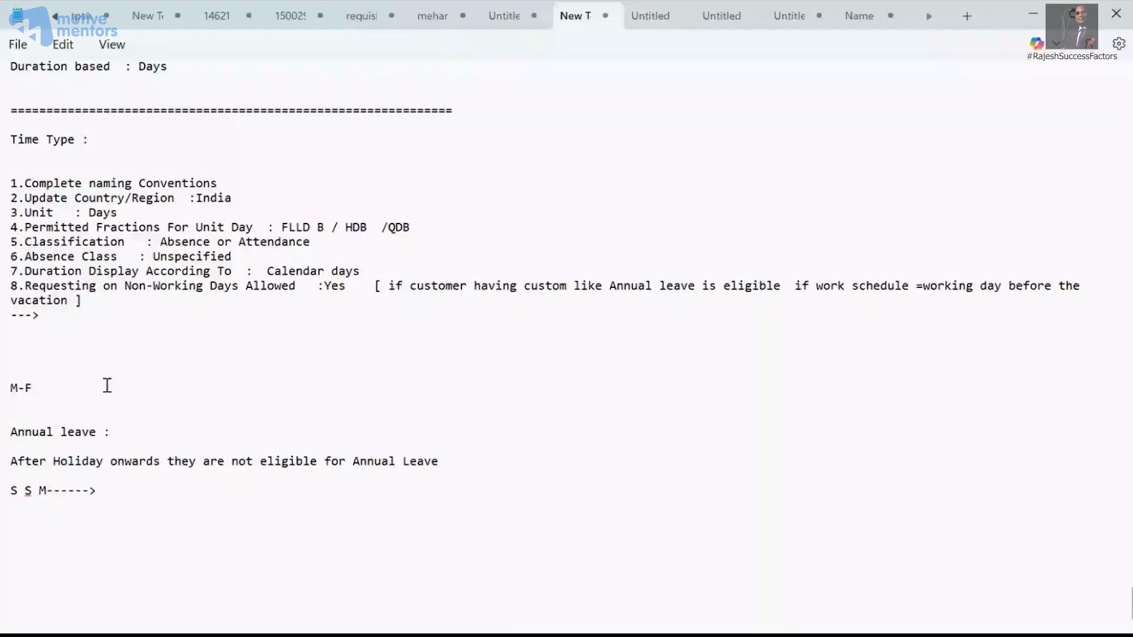
Complete the arrow line below item 8 with "No -> then they can apply leave on Monday as well.".
{"action": "scroll", "coordinate": [106, 385], "scroll_direction": "up", "scroll_amount": 4}
{"action": "type", "text": "No  "}
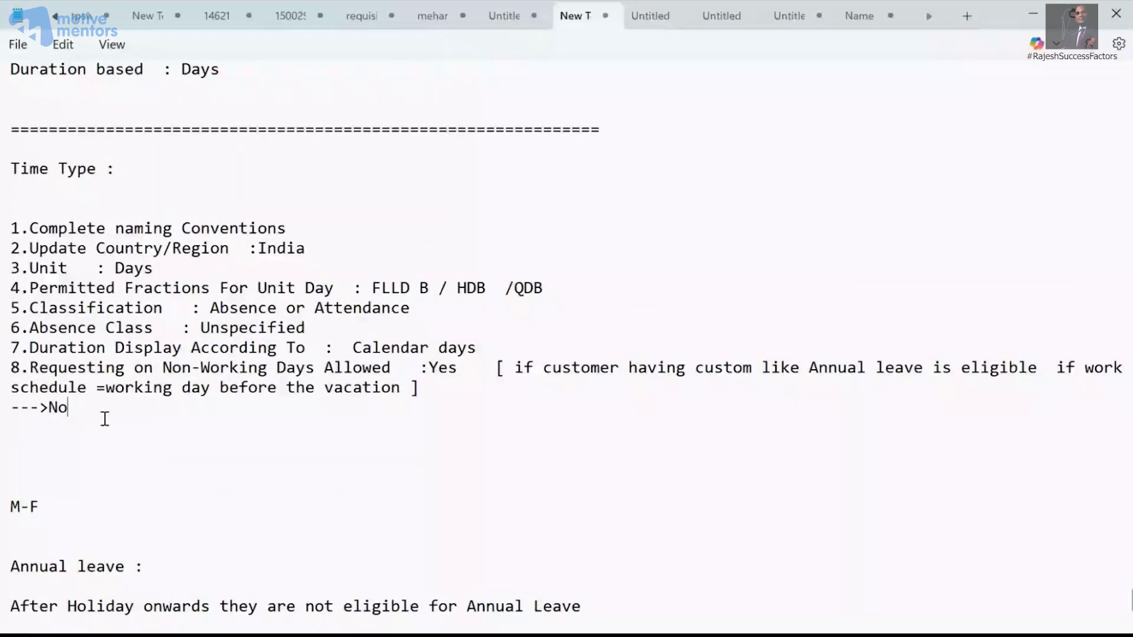
{"action": "type", "text": "   -> then they can "}
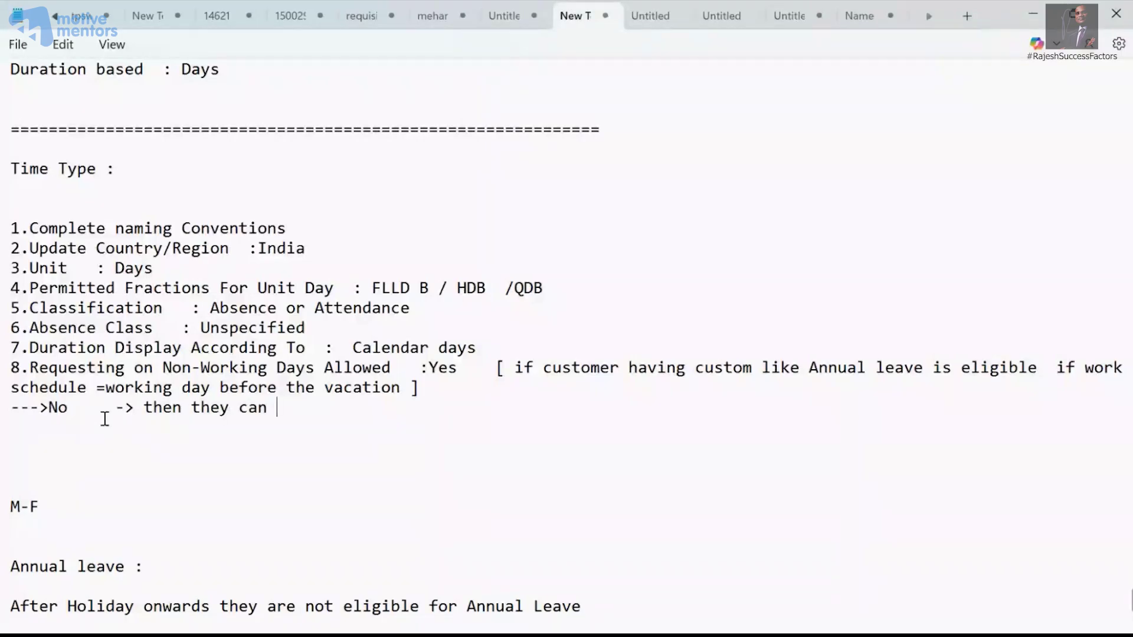
{"action": "type", "text": "apply leave on M"}
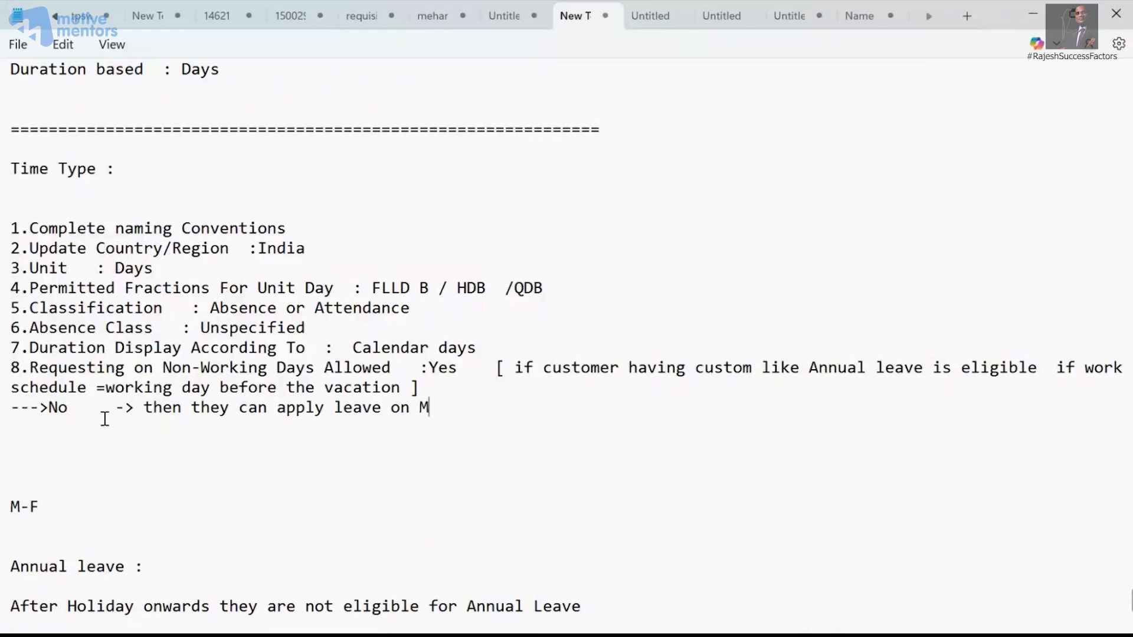
{"action": "type", "text": "onday as well."}
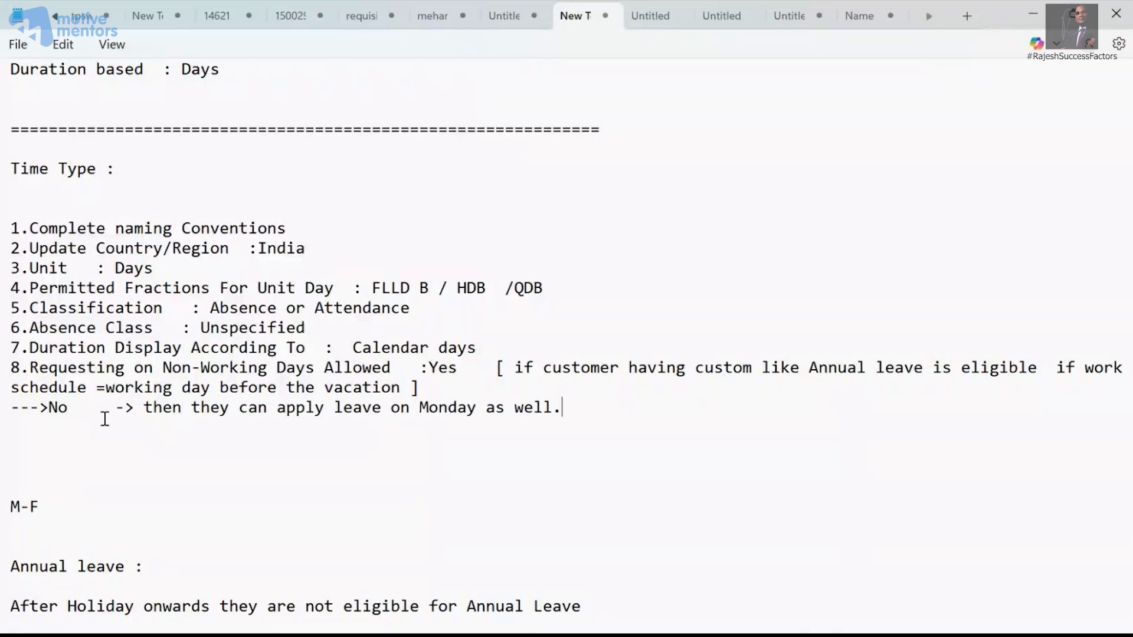
Extend the "No" line below item 8 with "or after non working day." and leave a blank line beneath it.
{"action": "key", "text": "BackSpace"}
{"action": "type", "text": "or after non working day"}
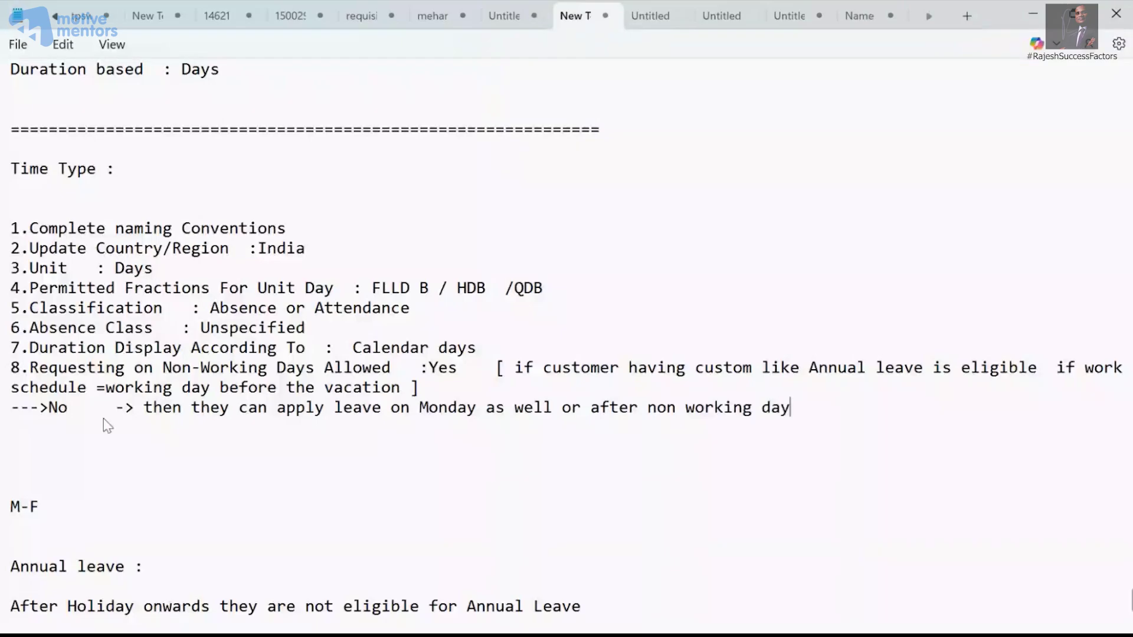
{"action": "type", "text": "."}
{"action": "key", "text": "Return"}
{"action": "key", "text": "Return"}
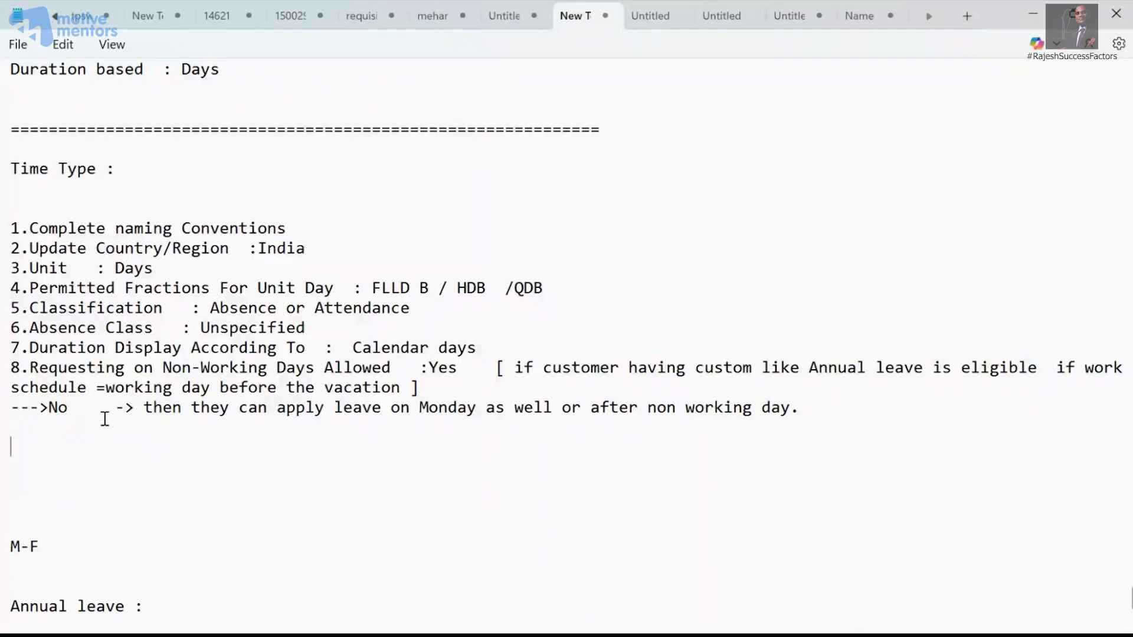
Switch to the browser and examine the time type's Accrual Recalculation Relevance and Leave of Absence Event Reason fields.
{"action": "left_click", "coordinate": [1036, 15]}
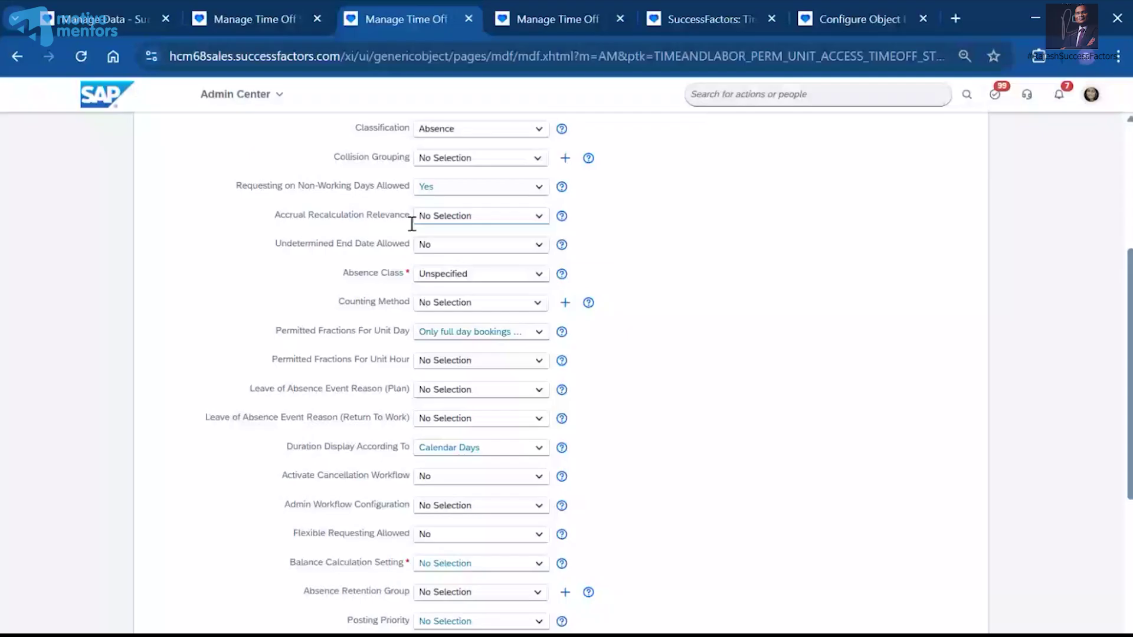
{"action": "left_click", "coordinate": [539, 216]}
{"action": "left_click", "coordinate": [661, 242]}
{"action": "scroll", "coordinate": [634, 351], "scroll_direction": "up", "scroll_amount": 3}
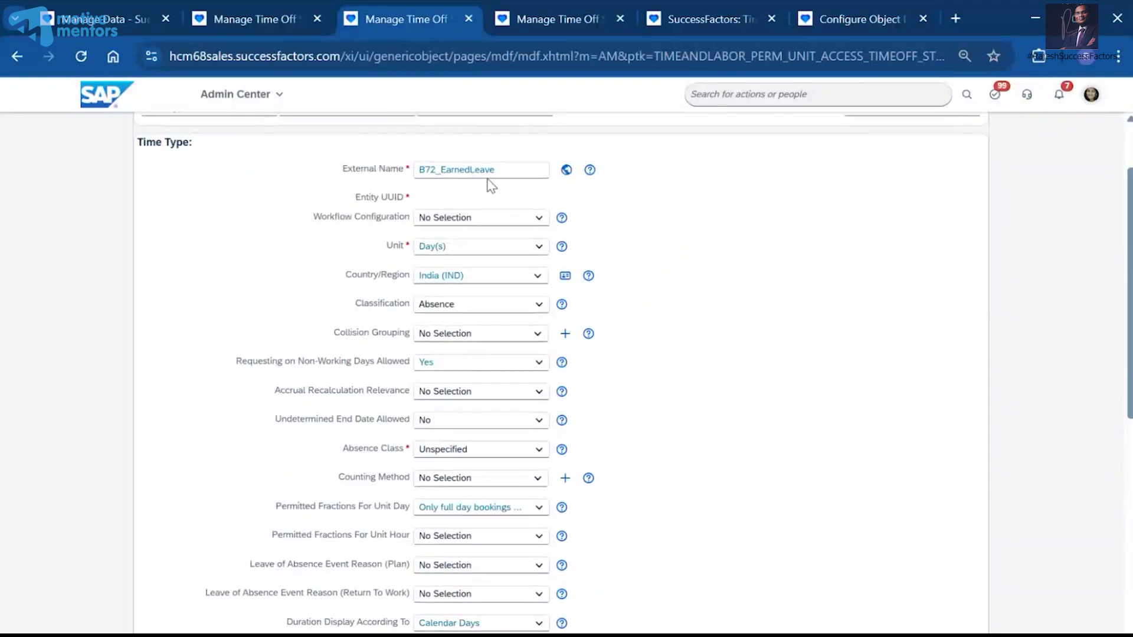
{"action": "scroll", "coordinate": [528, 372], "scroll_direction": "down", "scroll_amount": 4}
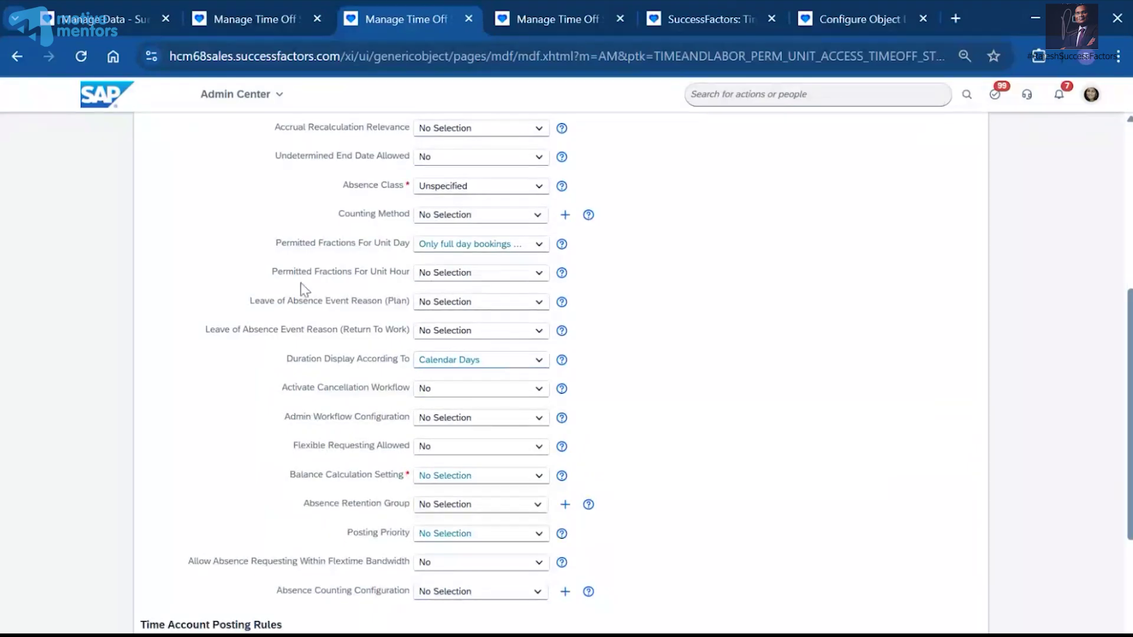
{"action": "left_click_drag", "start_coordinate": [278, 301], "coordinate": [398, 303]}
{"action": "left_click_drag", "start_coordinate": [221, 329], "coordinate": [417, 334]}
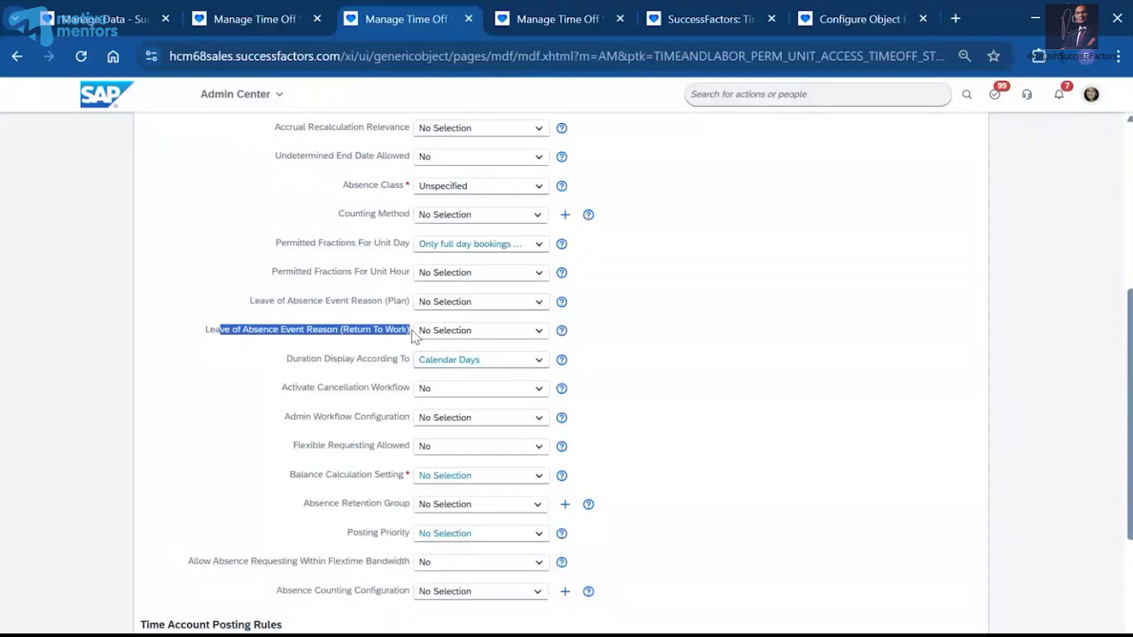
{"action": "left_click", "coordinate": [327, 299]}
{"action": "left_click_drag", "start_coordinate": [327, 299], "coordinate": [409, 301]}
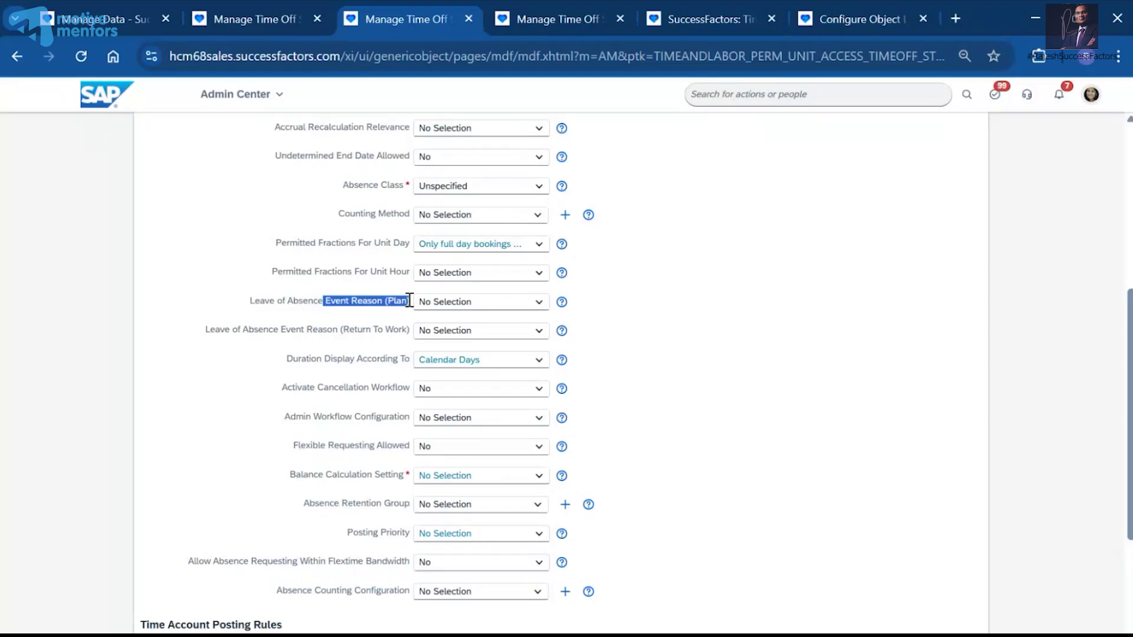
{"action": "left_click", "coordinate": [883, 322]}
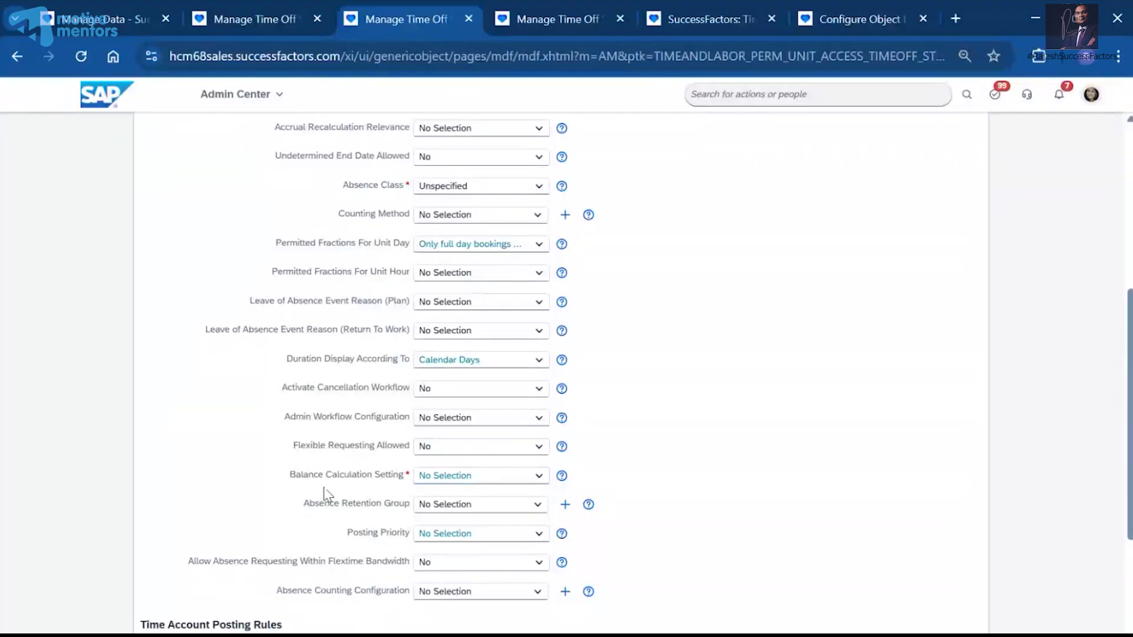
Set the Balance Calculation Setting of the time type to "Consider bookings until calculation date".
{"action": "left_click", "coordinate": [538, 476]}
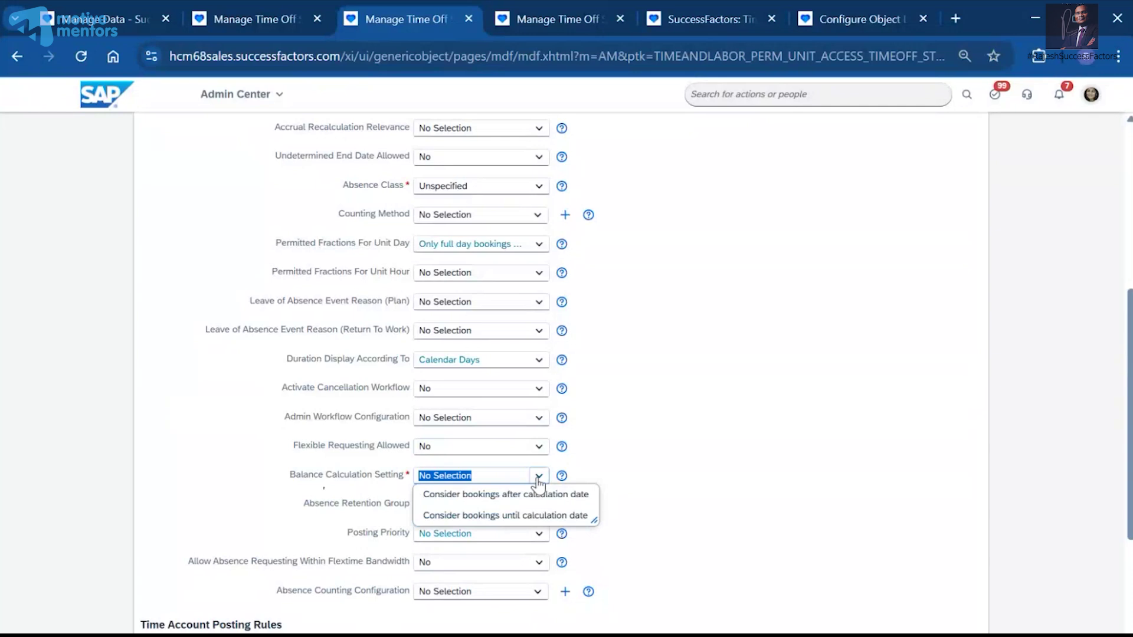
{"action": "left_click", "coordinate": [720, 482]}
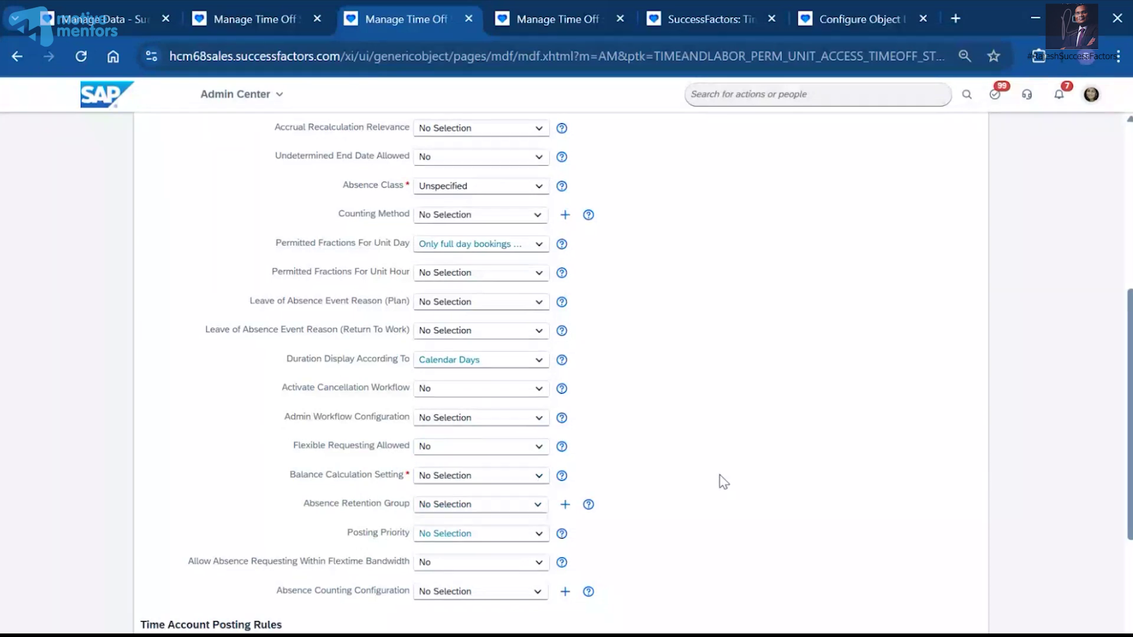
{"action": "scroll", "coordinate": [649, 436], "scroll_direction": "up", "scroll_amount": 3}
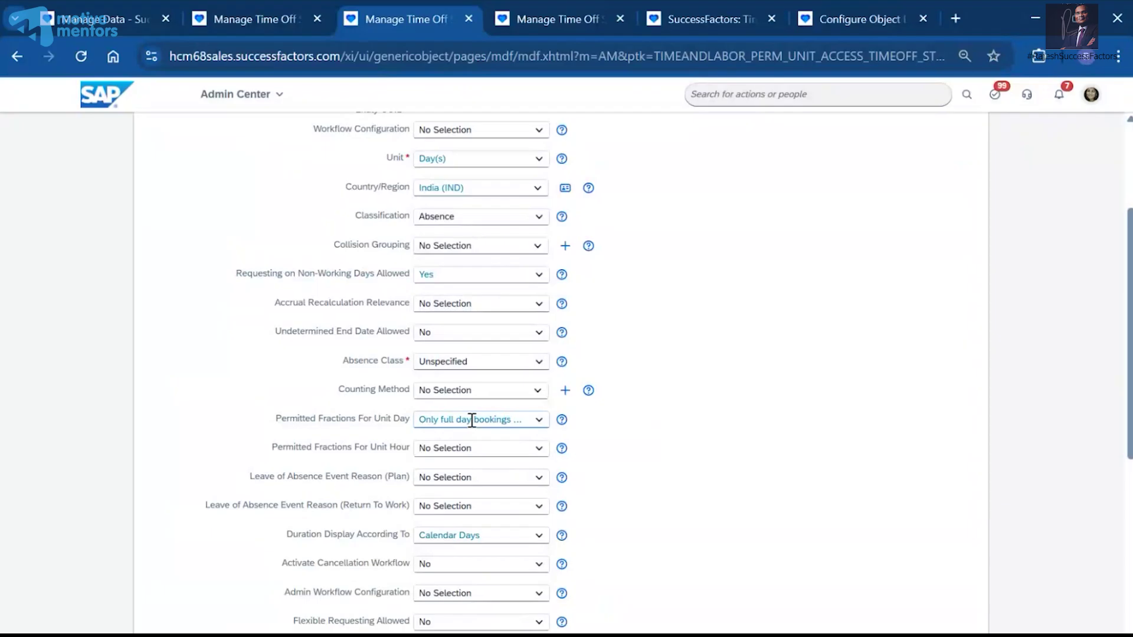
{"action": "scroll", "coordinate": [831, 450], "scroll_direction": "down", "scroll_amount": 4}
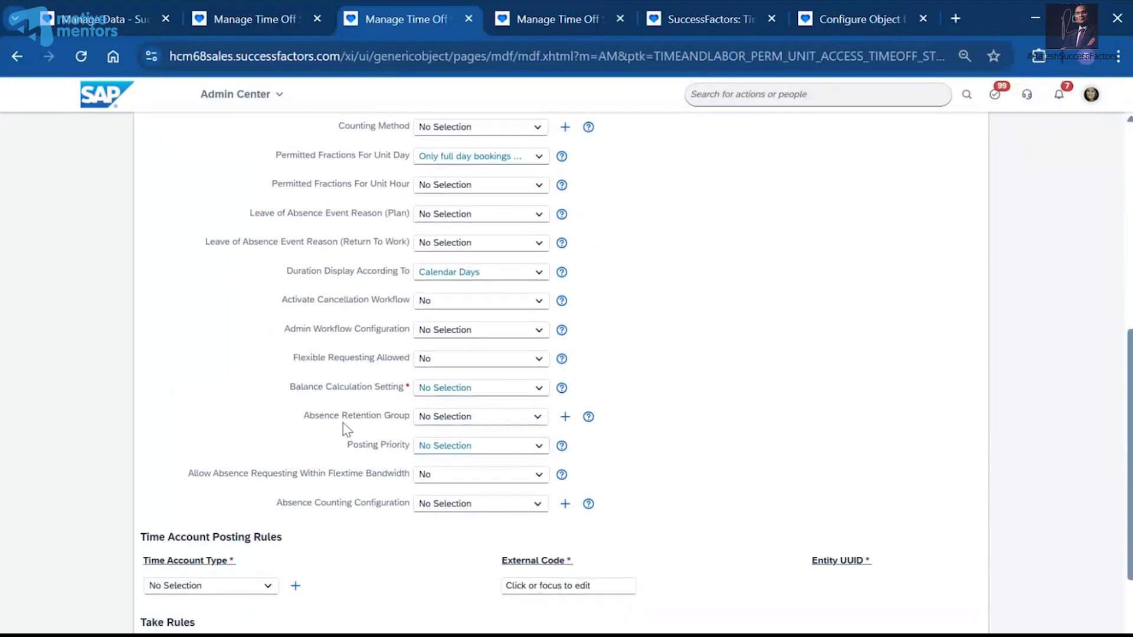
{"action": "left_click_drag", "start_coordinate": [300, 390], "coordinate": [404, 388]}
{"action": "left_click", "coordinate": [539, 389]}
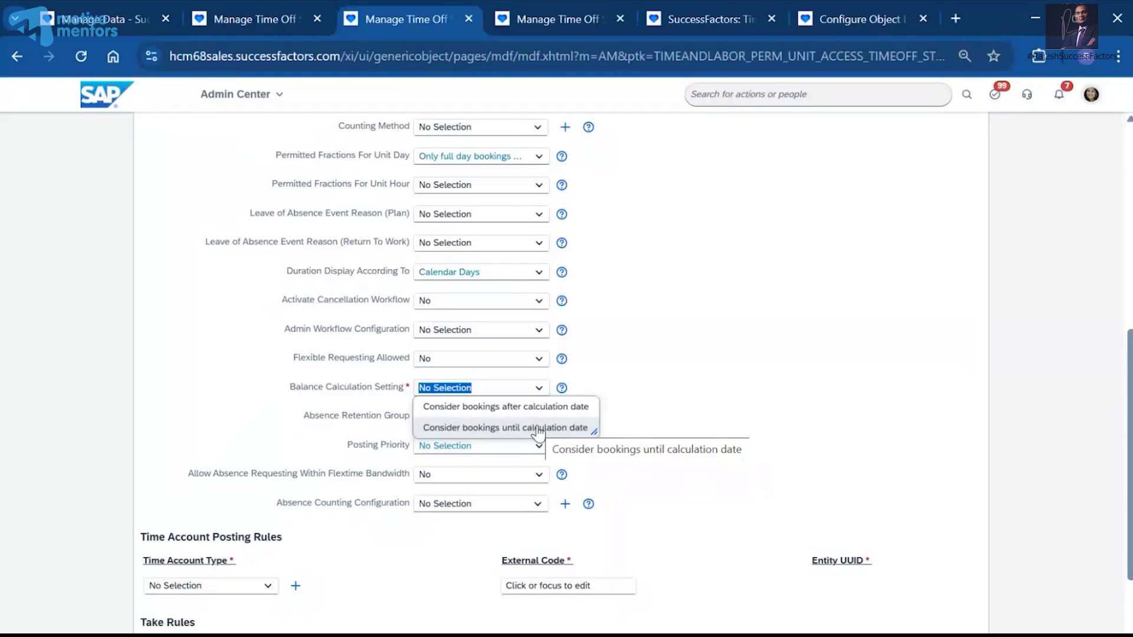
{"action": "left_click", "coordinate": [538, 428]}
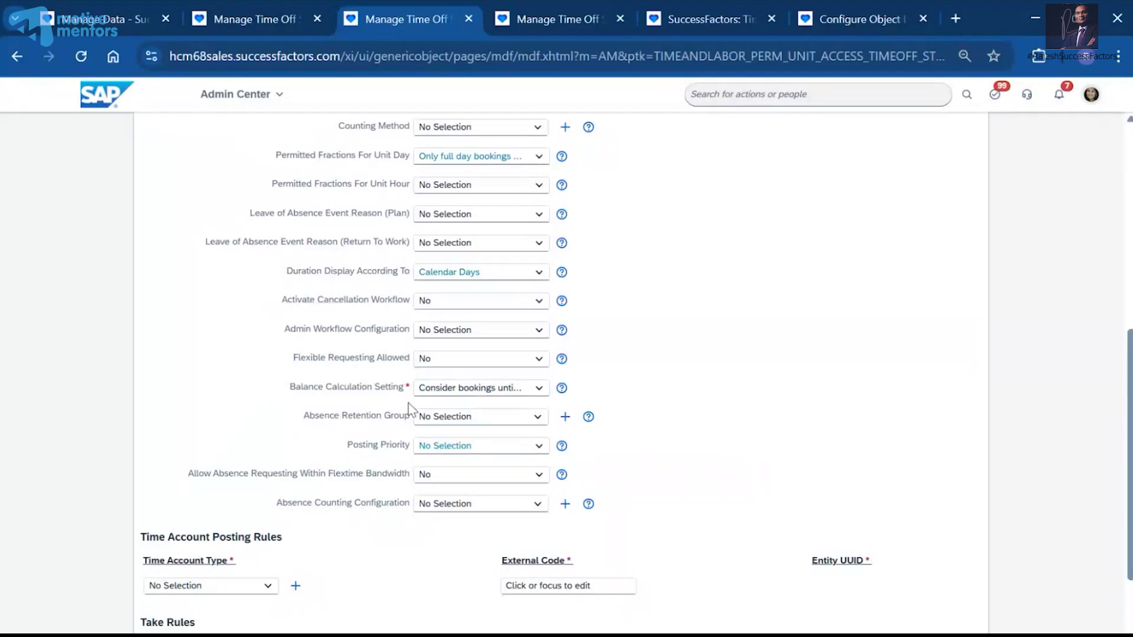
Copy the "Balance Calculation Setting" label into the Notepad notes below item 8 and number it 9.
{"action": "left_click_drag", "start_coordinate": [290, 387], "coordinate": [411, 405]}
{"action": "key", "text": "ctrl+c"}
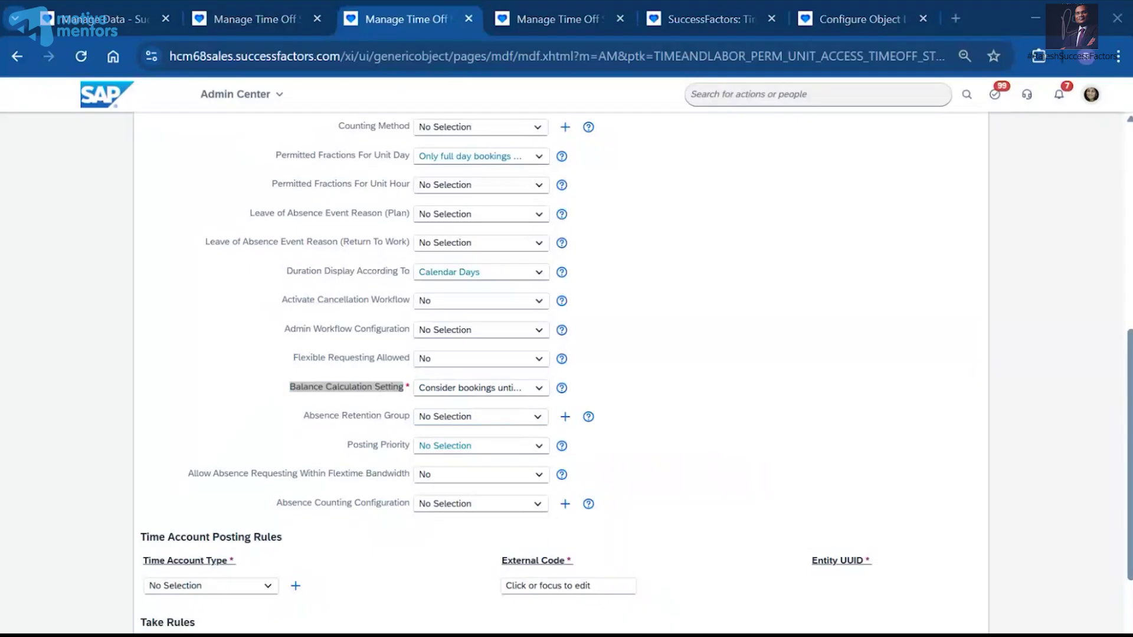
{"action": "key", "text": "alt+Tab"}
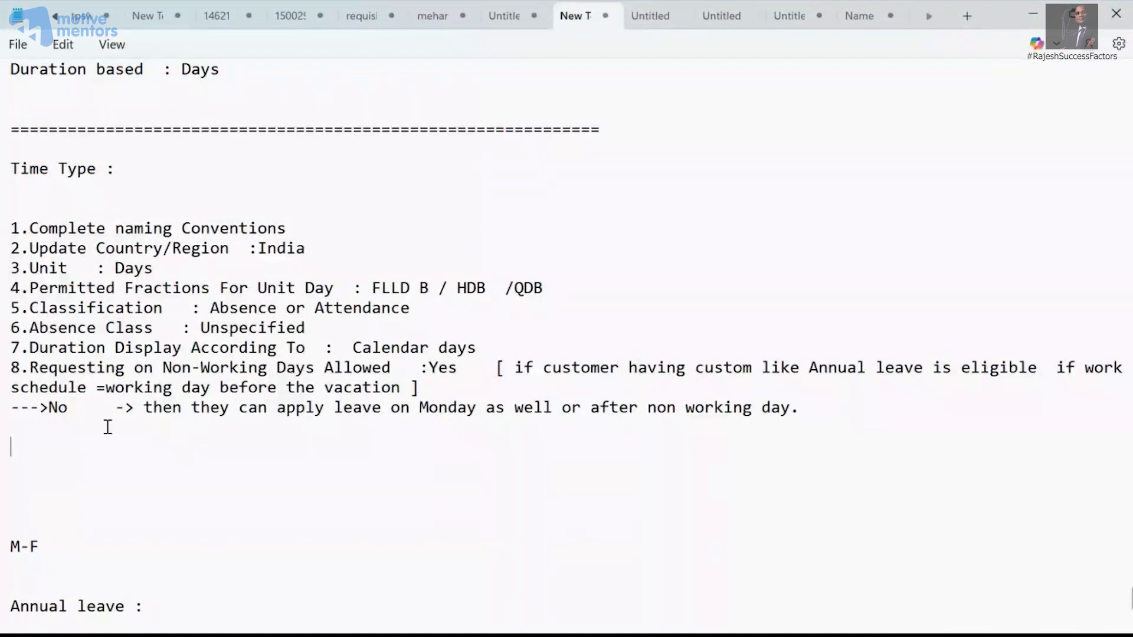
{"action": "key", "text": "ctrl+v"}
{"action": "left_click", "coordinate": [15, 449]}
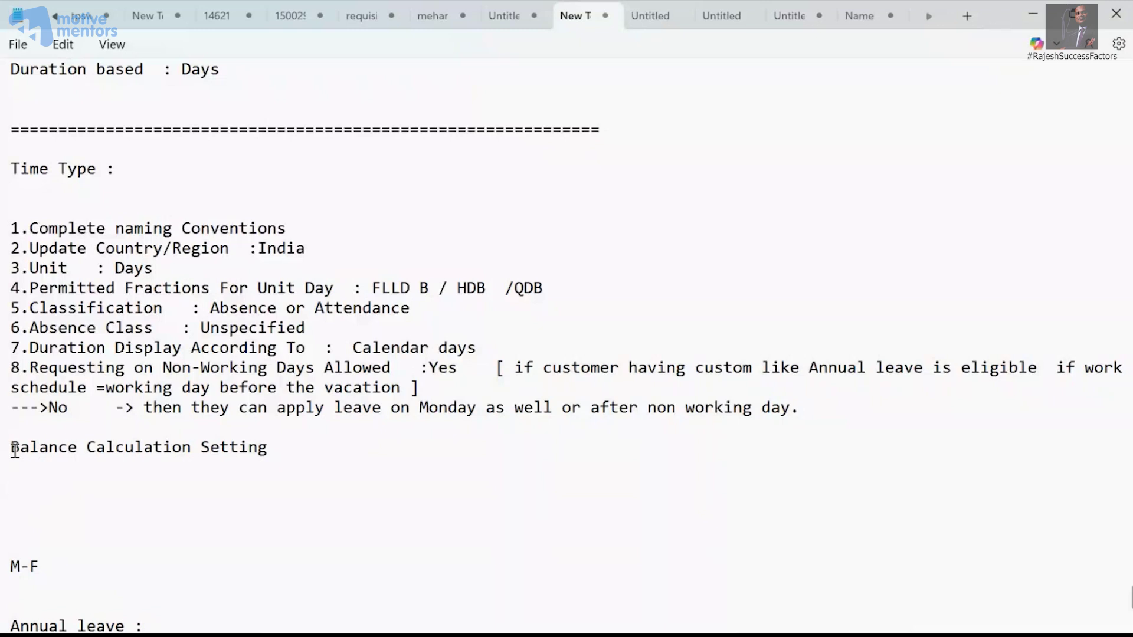
{"action": "type", "text": "9."}
Complete the item 9 note with ": Consider booking until calc. date".
{"action": "left_click", "coordinate": [346, 457]}
{"action": "type", "text": ": Co"}
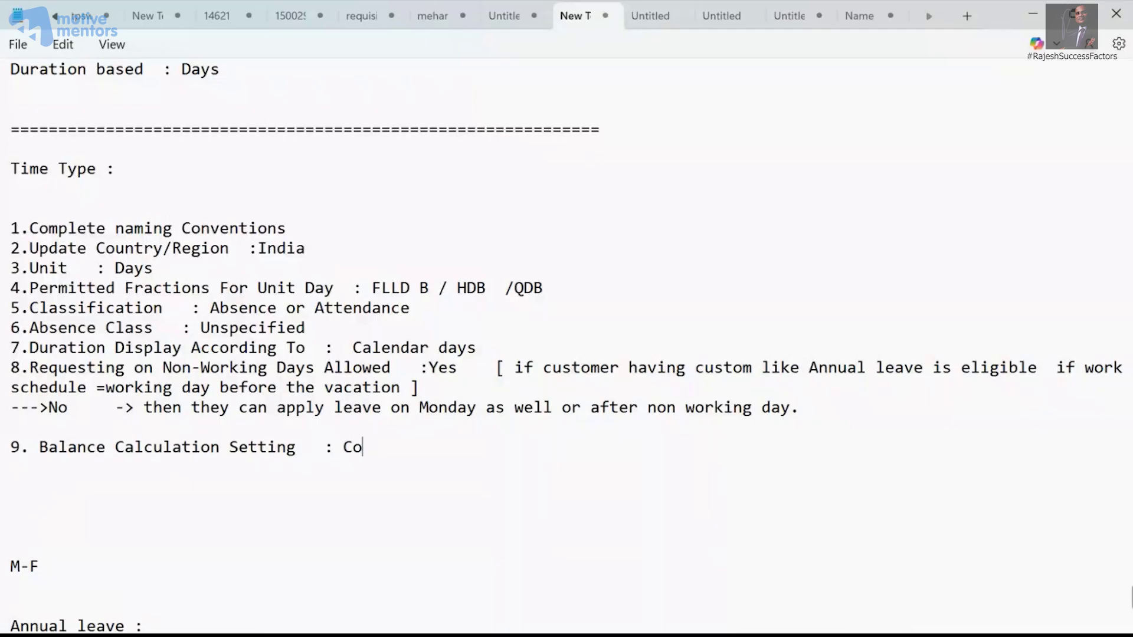
{"action": "type", "text": "nsider booking "}
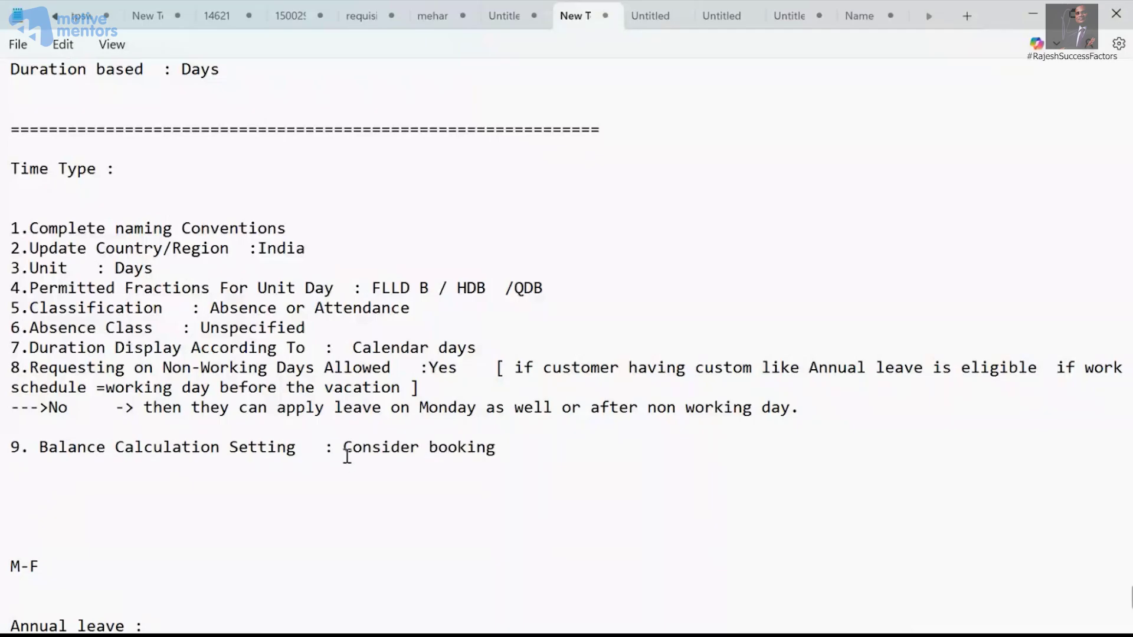
{"action": "type", "text": "until al"}
{"action": "key", "text": "BackSpace"}
{"action": "type", "text": "al da"}
{"action": "key", "text": "BackSpace"}
{"action": "key", "text": "BackSpace"}
{"action": "key", "text": "BackSpace"}
{"action": "key", "text": "BackSpace"}
{"action": "key", "text": "BackSpace"}
{"action": "key", "text": "BackSpace"}
{"action": "type", "text": "c"}
{"action": "key", "text": "BackSpace"}
{"action": "type", "text": "cal dayte"}
{"action": "key", "text": "BackSpace"}
{"action": "key", "text": "BackSpace"}
{"action": "key", "text": "BackSpace"}
{"action": "key", "text": "BackSpace"}
{"action": "key", "text": "BackSpace"}
{"action": "key", "text": "BackSpace"}
{"action": "key", "text": "BackSpace"}
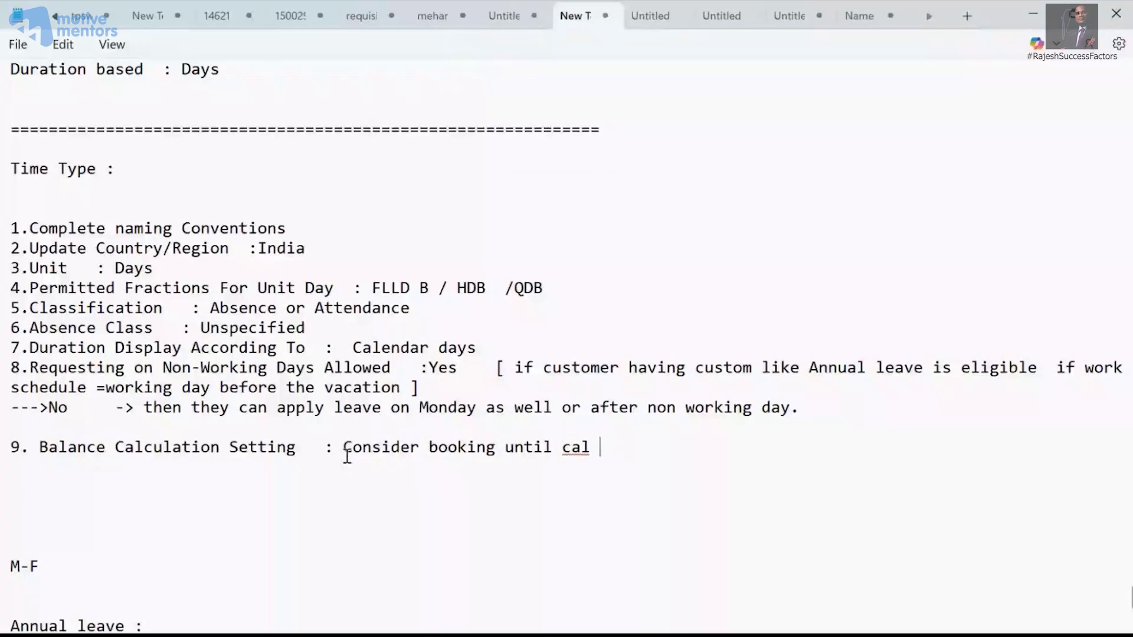
{"action": "type", "text": "lc. date"}
{"action": "left_click", "coordinate": [658, 539]}
Switch back to the browser and review the Posting Priority options and the other fields of the time type.
{"action": "right_click", "coordinate": [982, 635]}
{"action": "left_click", "coordinate": [979, 625]}
{"action": "mouse_move", "coordinate": [646, 634]}
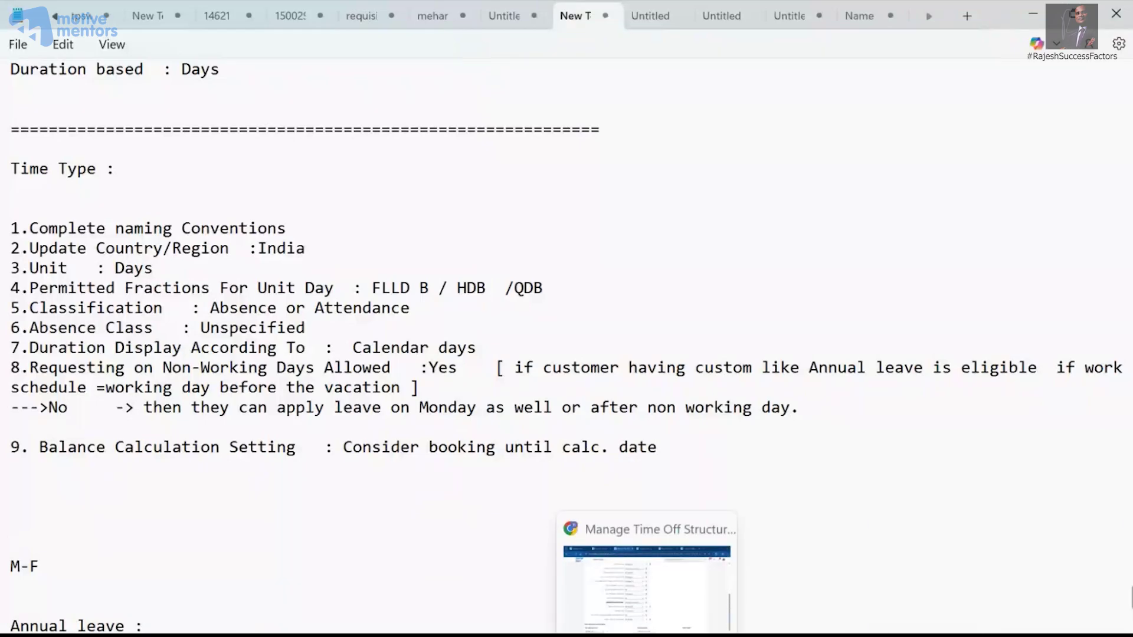
{"action": "left_click", "coordinate": [651, 604]}
{"action": "left_click", "coordinate": [678, 571]}
{"action": "scroll", "coordinate": [342, 467], "scroll_direction": "down", "scroll_amount": 2}
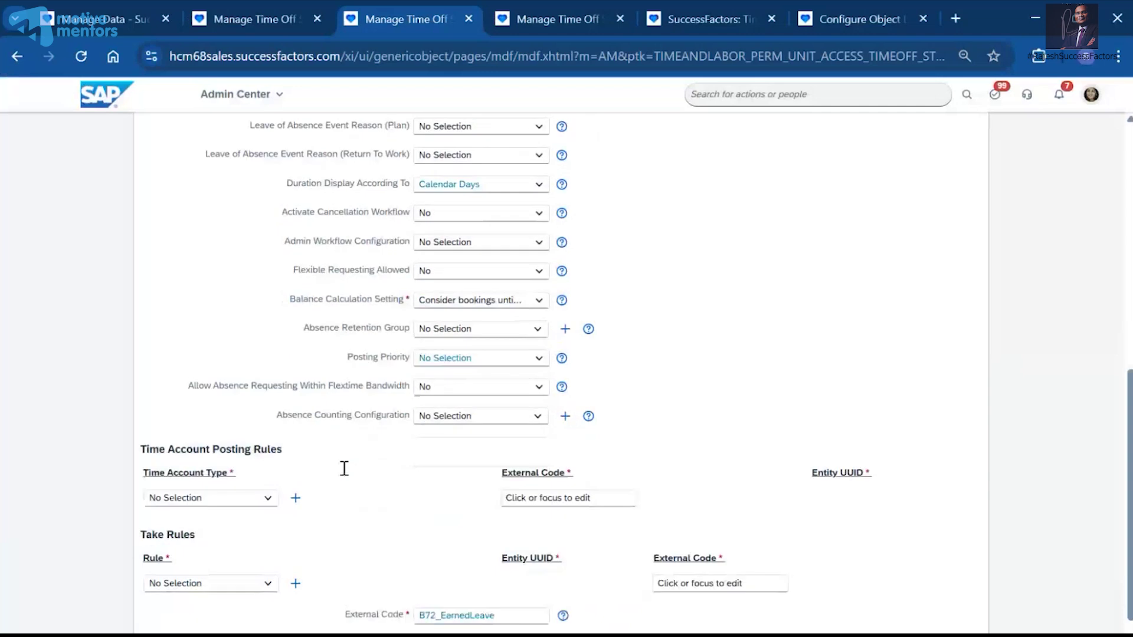
{"action": "left_click", "coordinate": [539, 358]}
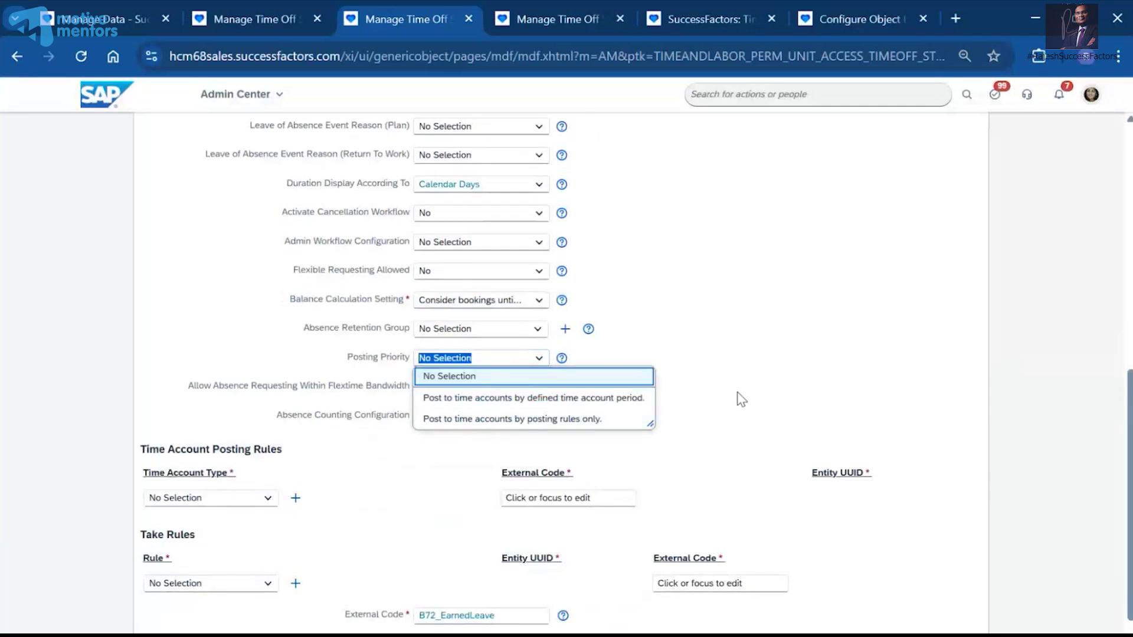
{"action": "left_click", "coordinate": [752, 391]}
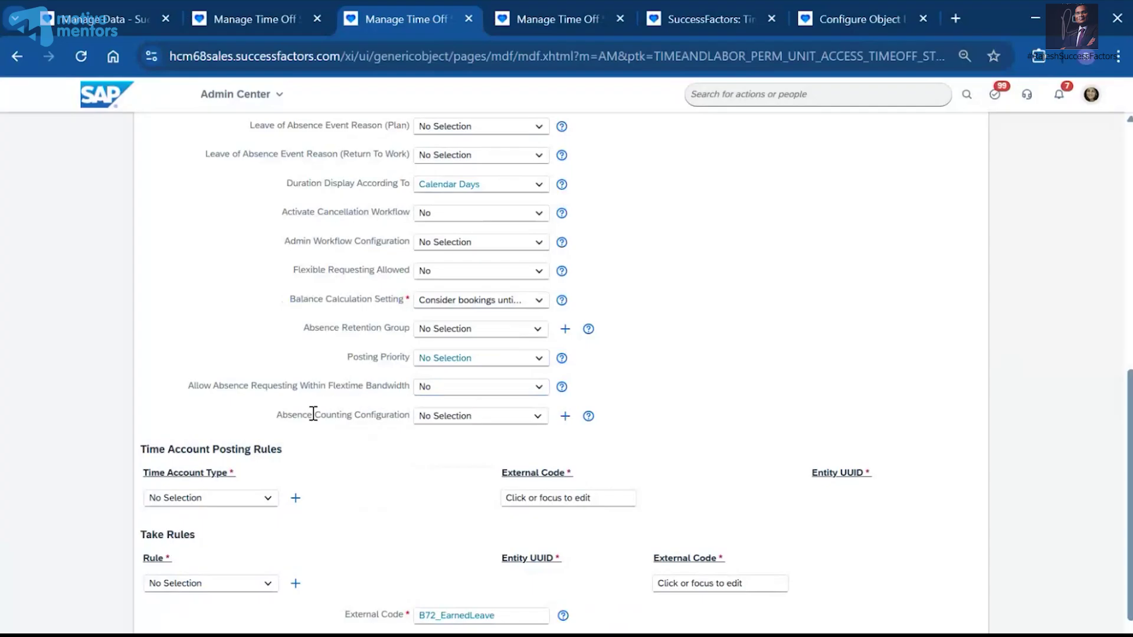
{"action": "scroll", "coordinate": [367, 437], "scroll_direction": "up", "scroll_amount": 5}
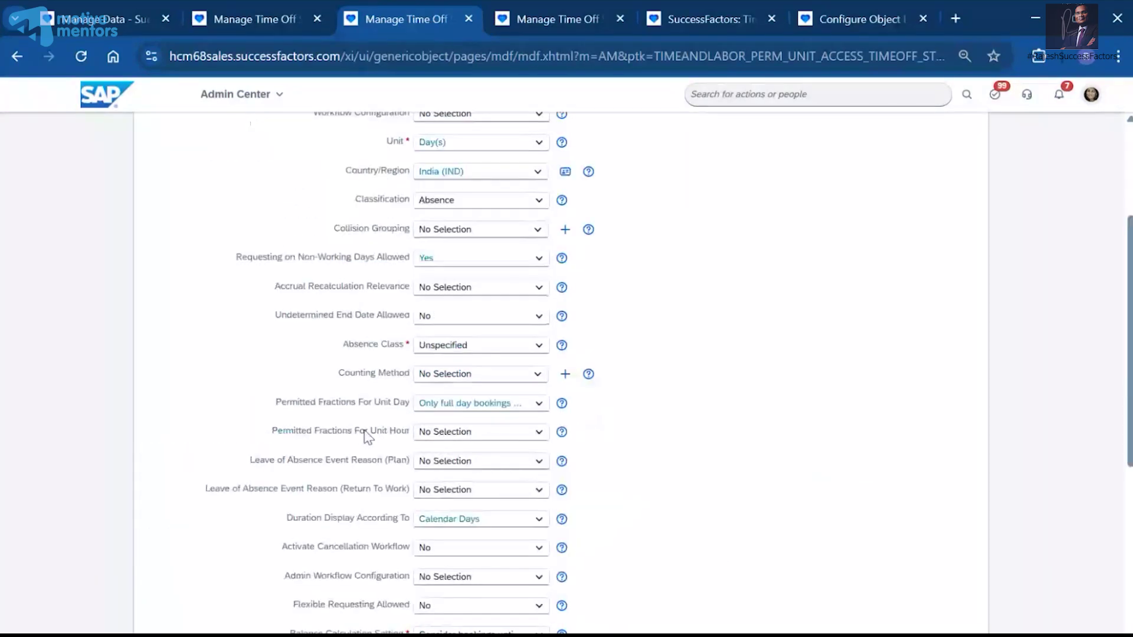
{"action": "scroll", "coordinate": [367, 436], "scroll_direction": "up", "scroll_amount": 3}
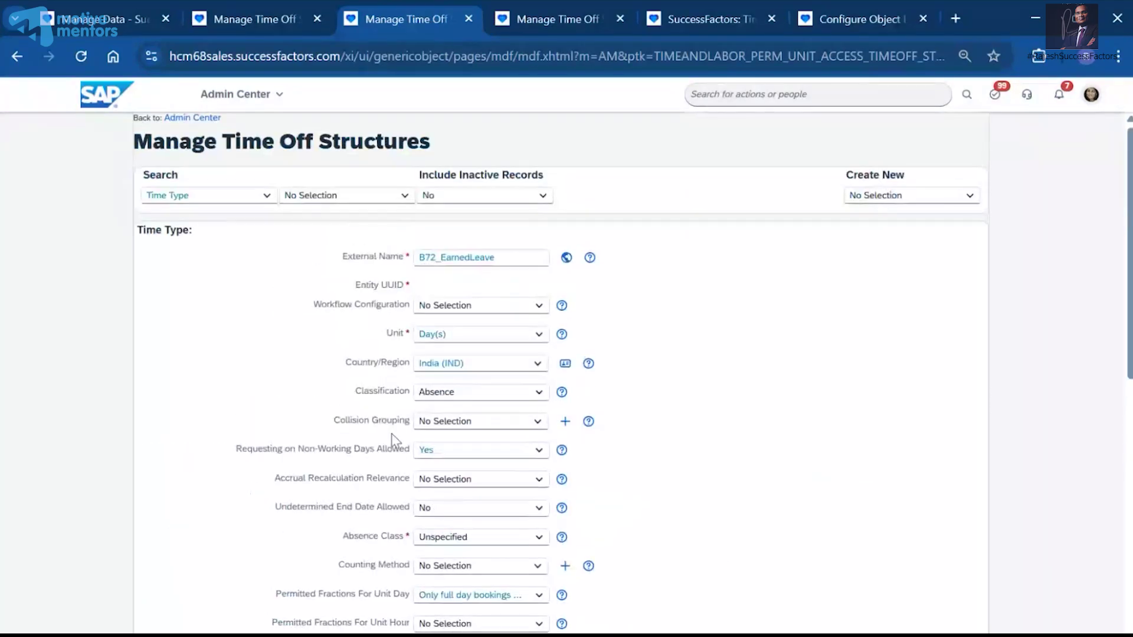
{"action": "scroll", "coordinate": [391, 440], "scroll_direction": "down", "scroll_amount": 5}
{"action": "scroll", "coordinate": [377, 448], "scroll_direction": "down", "scroll_amount": 1}
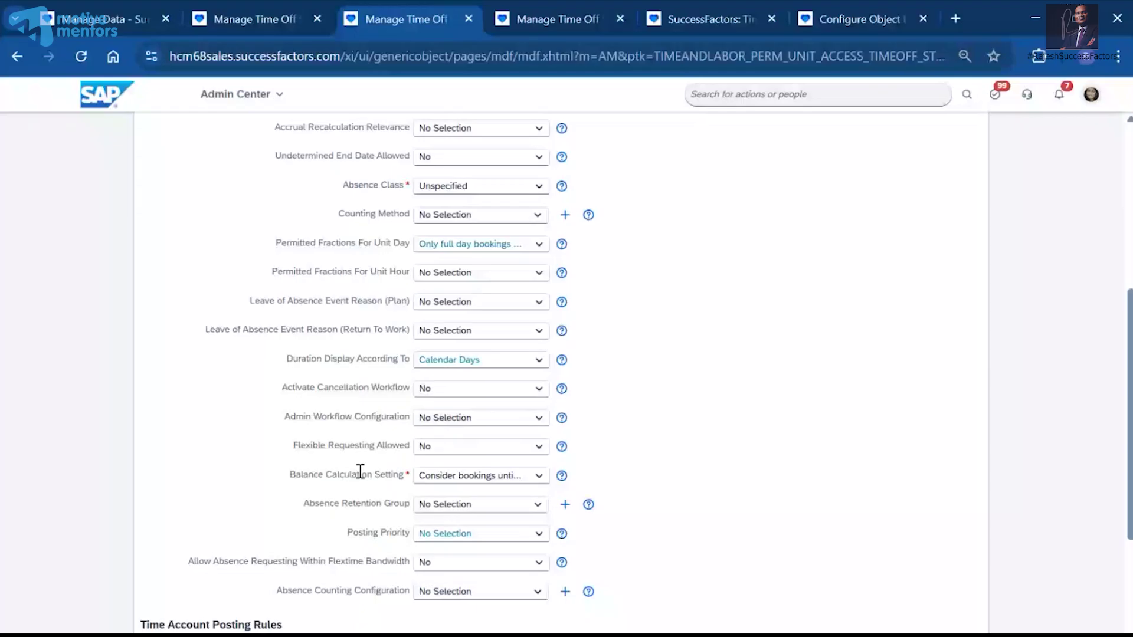
{"action": "scroll", "coordinate": [360, 472], "scroll_direction": "up", "scroll_amount": 4}
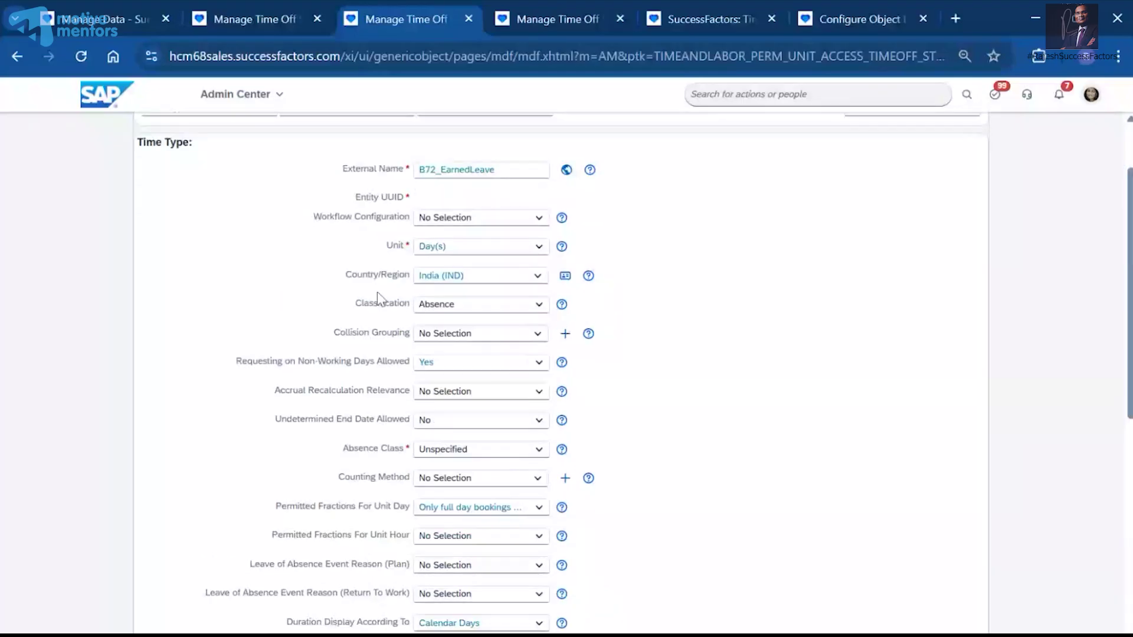
{"action": "left_click", "coordinate": [500, 219]}
{"action": "left_click", "coordinate": [678, 6]}
{"action": "left_click", "coordinate": [557, 21]}
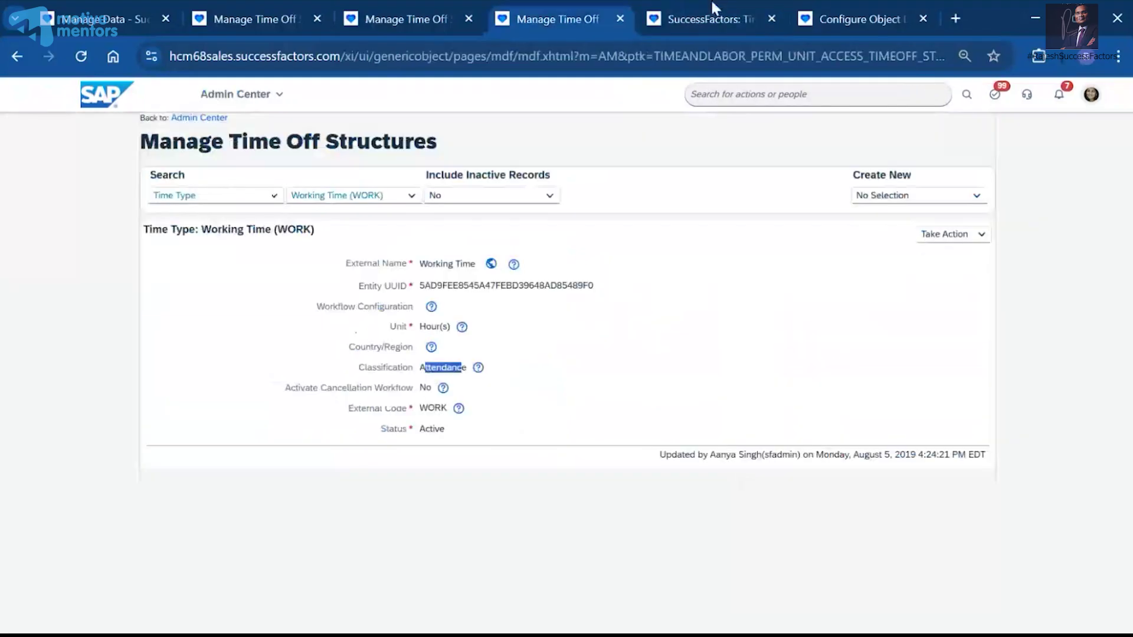
{"action": "left_click", "coordinate": [862, 11]}
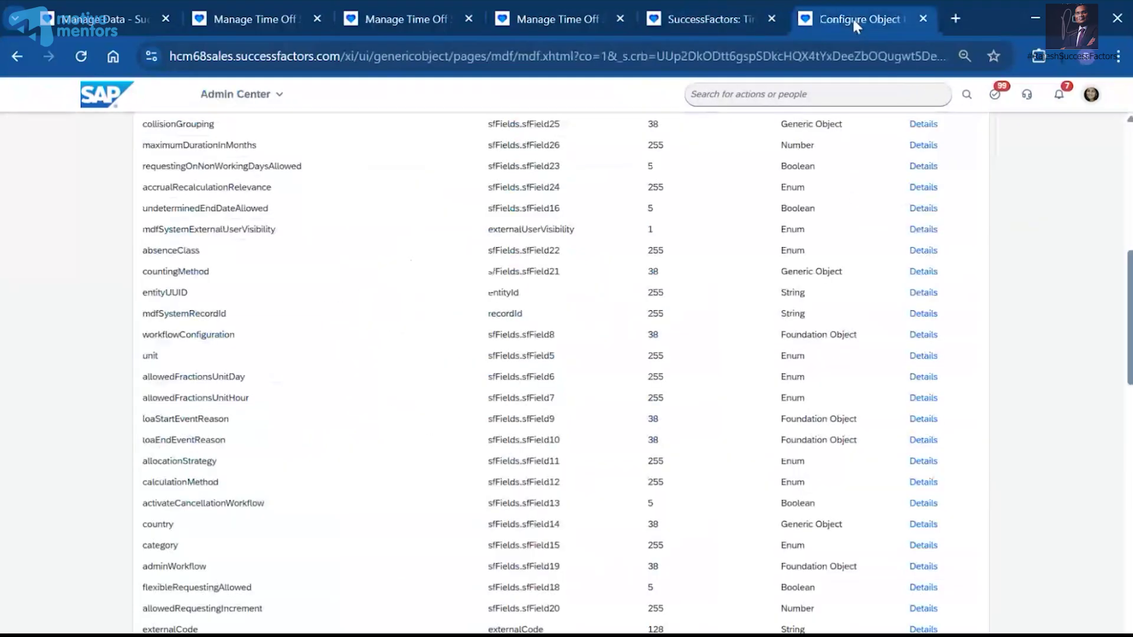
{"action": "left_click", "coordinate": [413, 12]}
{"action": "left_click", "coordinate": [139, 11]}
{"action": "left_click", "coordinate": [589, 17]}
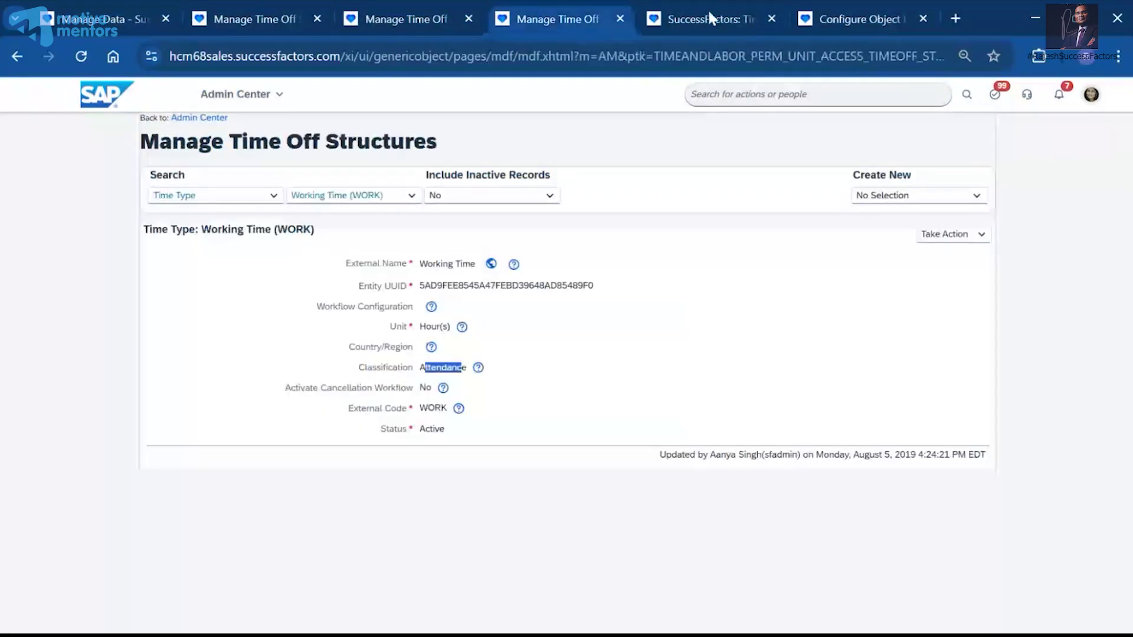
{"action": "left_click", "coordinate": [707, 9]}
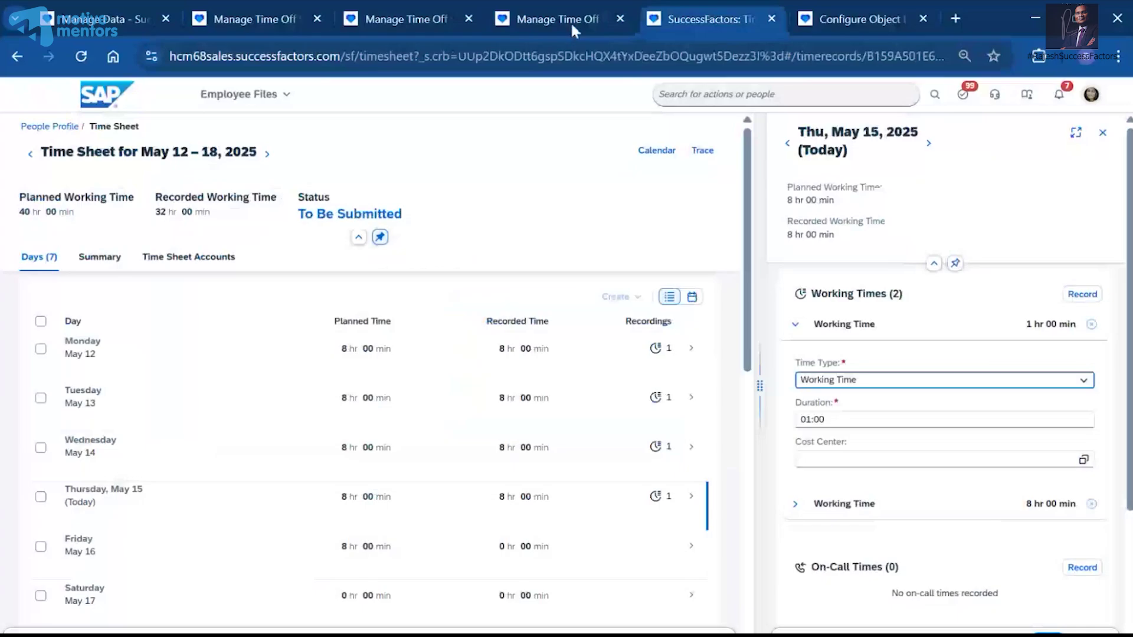
Return to the B72_EarnedLeave time type and set its Workflow Configuration to WF_B72_TimeOff.
{"action": "left_click", "coordinate": [407, 19]}
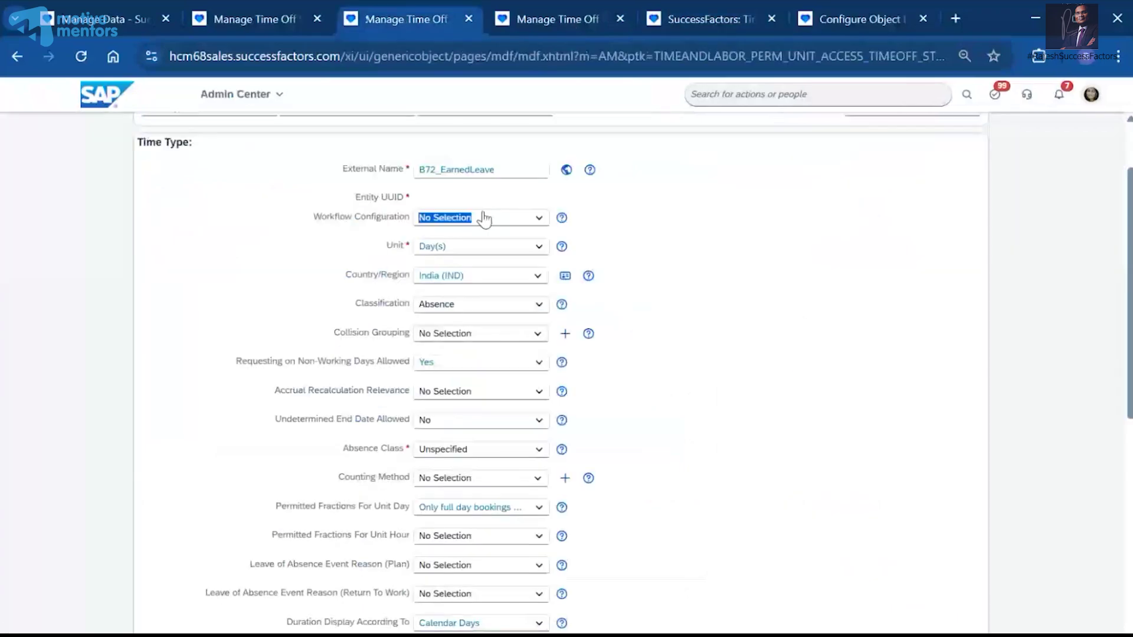
{"action": "type", "text": "b72"}
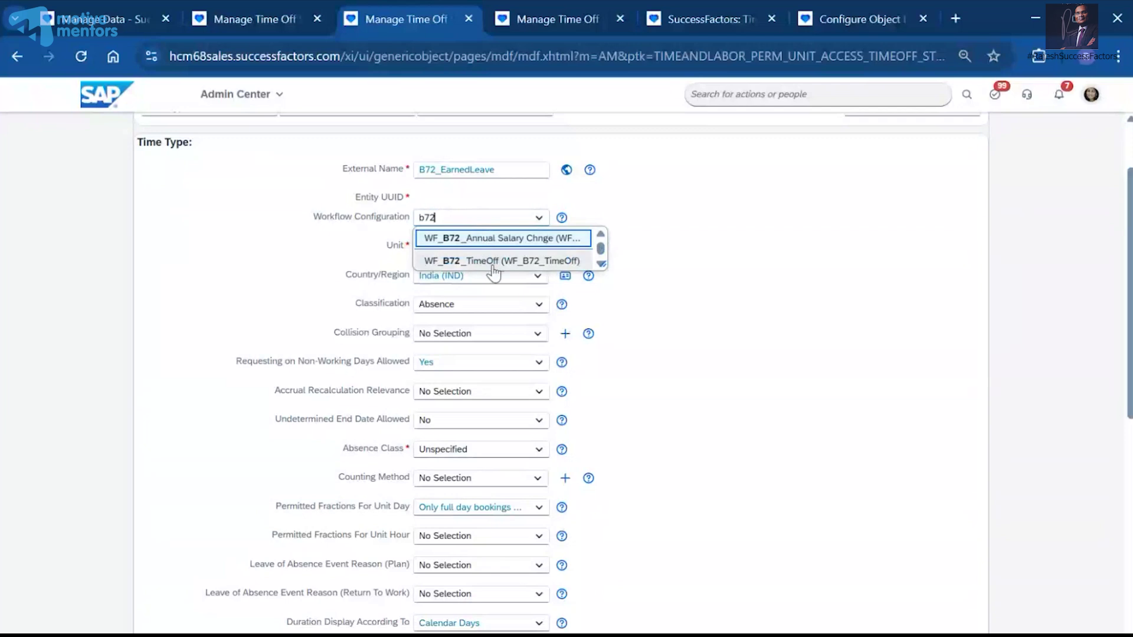
{"action": "left_click", "coordinate": [478, 262]}
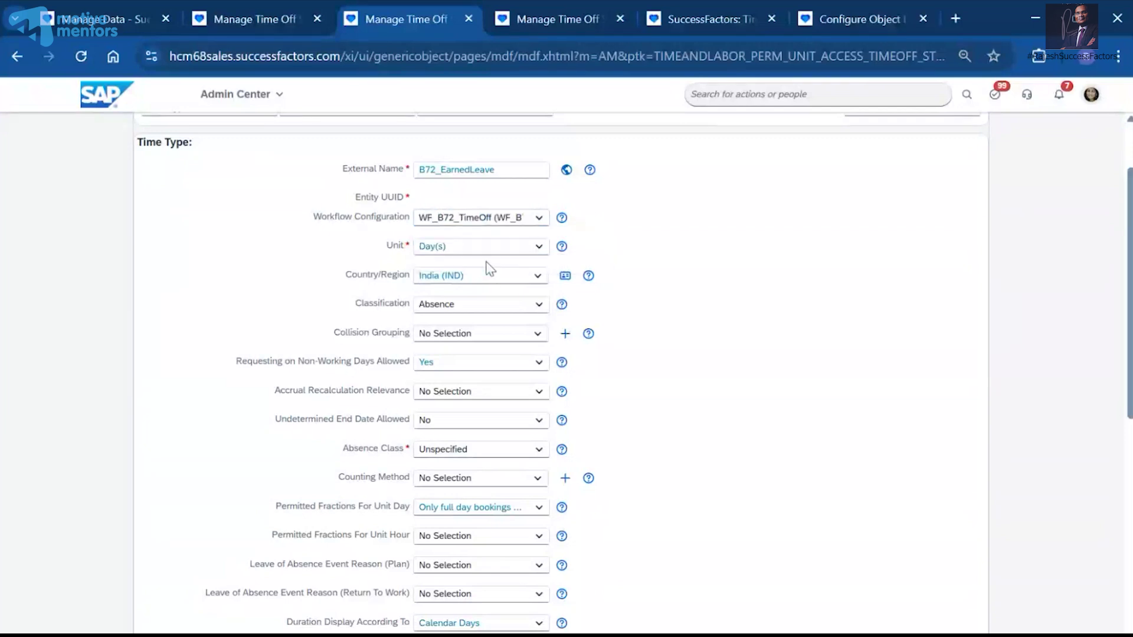
Compare the assigned Workflow Configuration with the Admin Workflow Configuration field of the B72_EarnedLeave time type.
{"action": "left_click_drag", "start_coordinate": [417, 218], "coordinate": [487, 219]}
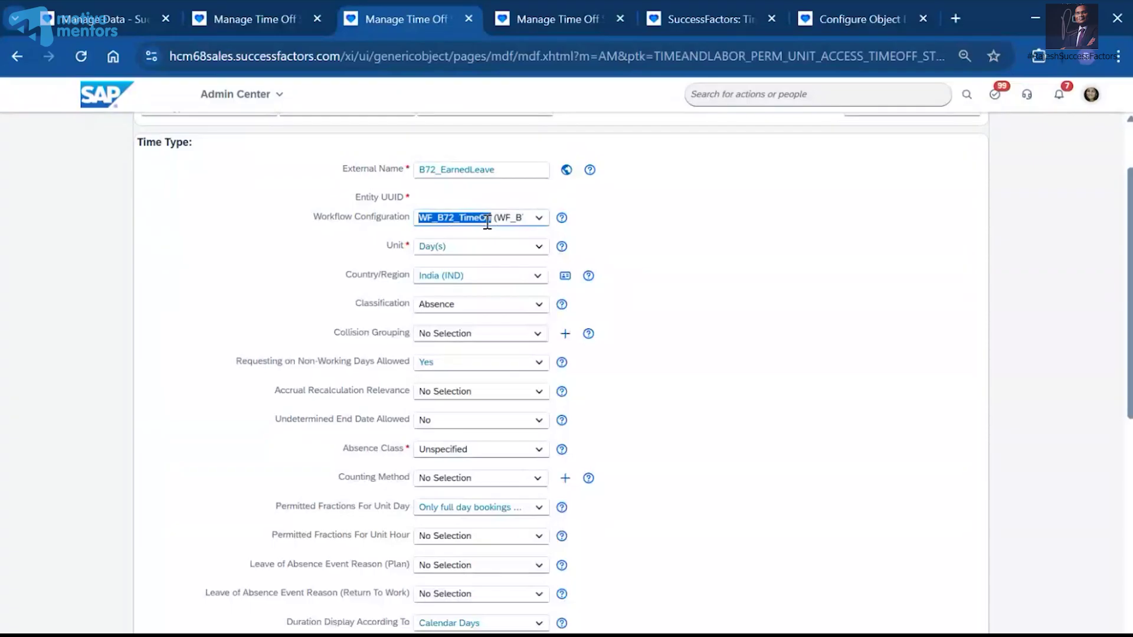
{"action": "left_click", "coordinate": [782, 236]}
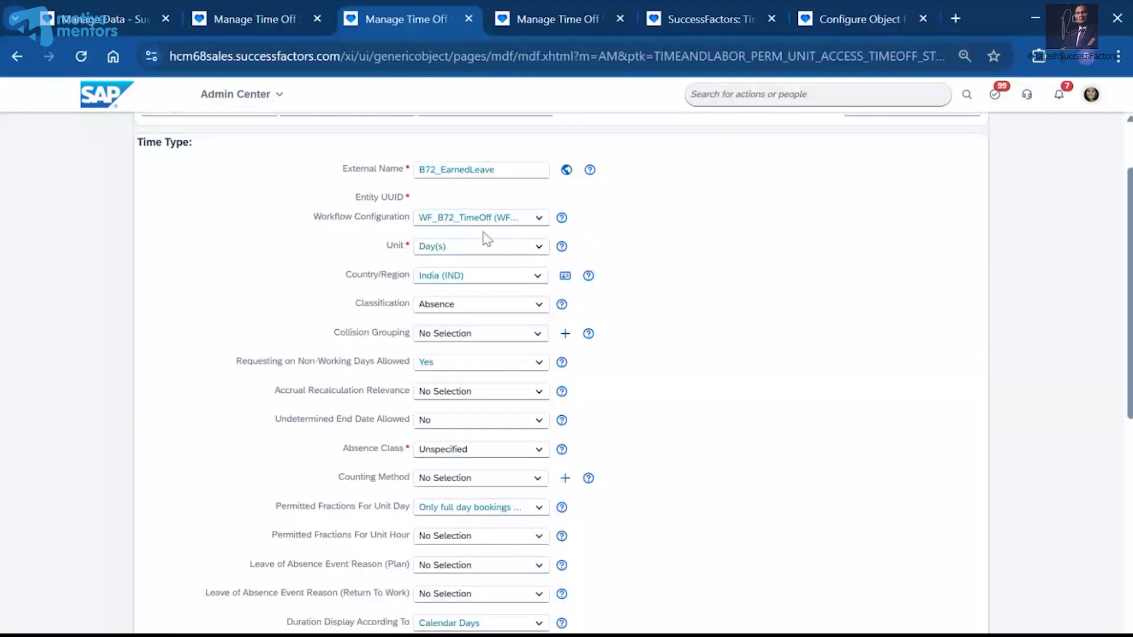
{"action": "scroll", "coordinate": [686, 366], "scroll_direction": "down", "scroll_amount": 3}
{"action": "scroll", "coordinate": [684, 366], "scroll_direction": "down", "scroll_amount": 4}
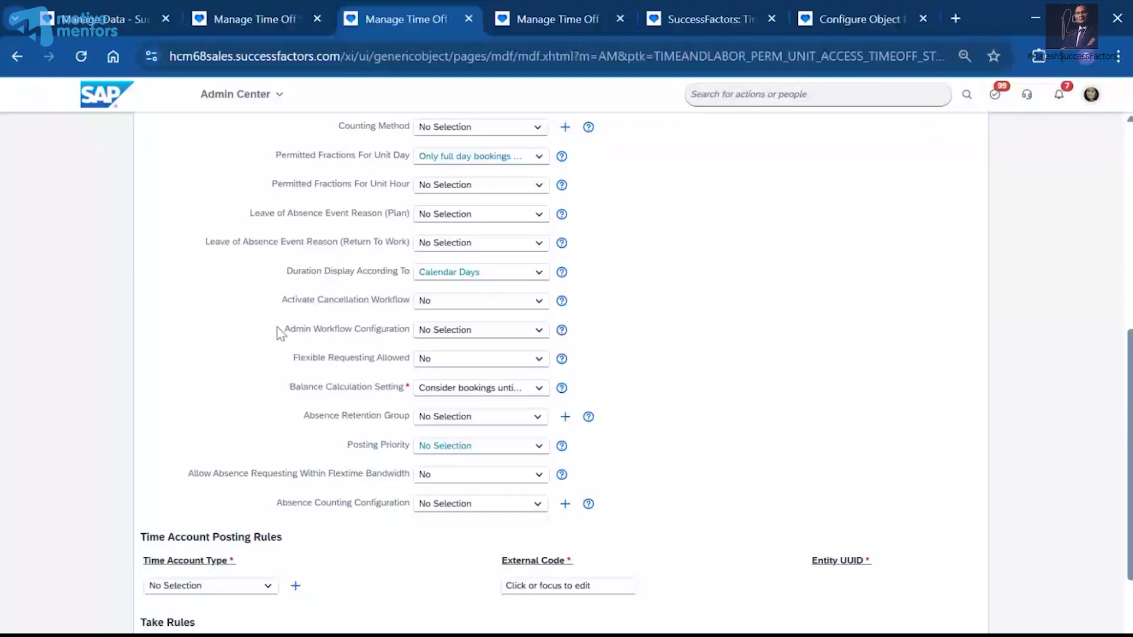
{"action": "left_click_drag", "start_coordinate": [281, 328], "coordinate": [403, 330]}
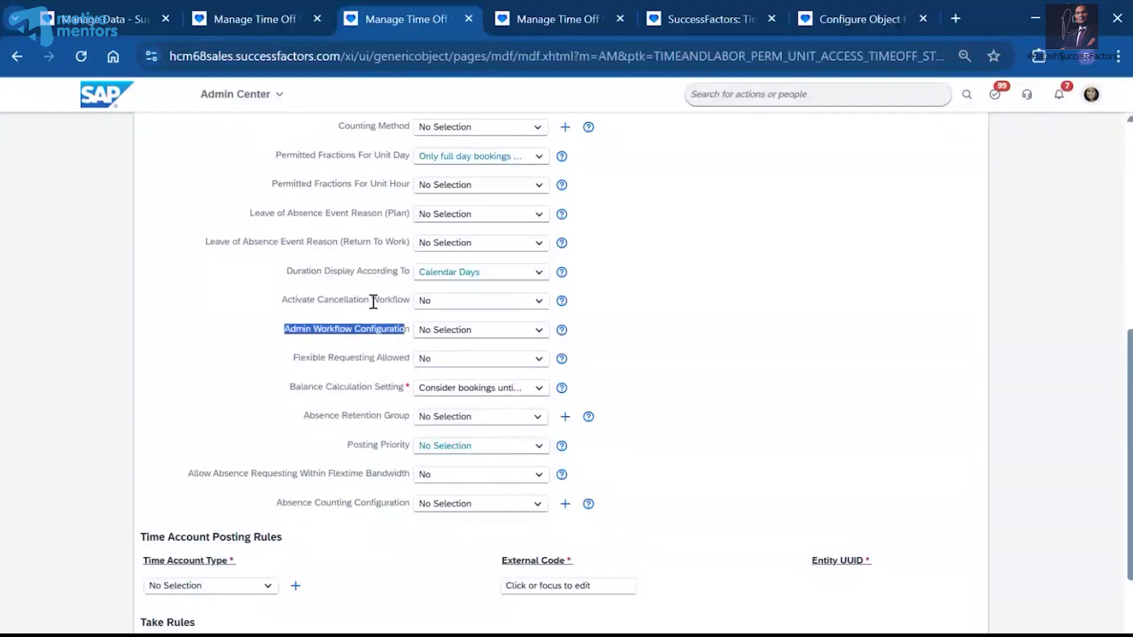
{"action": "scroll", "coordinate": [538, 360], "scroll_direction": "up", "scroll_amount": 8}
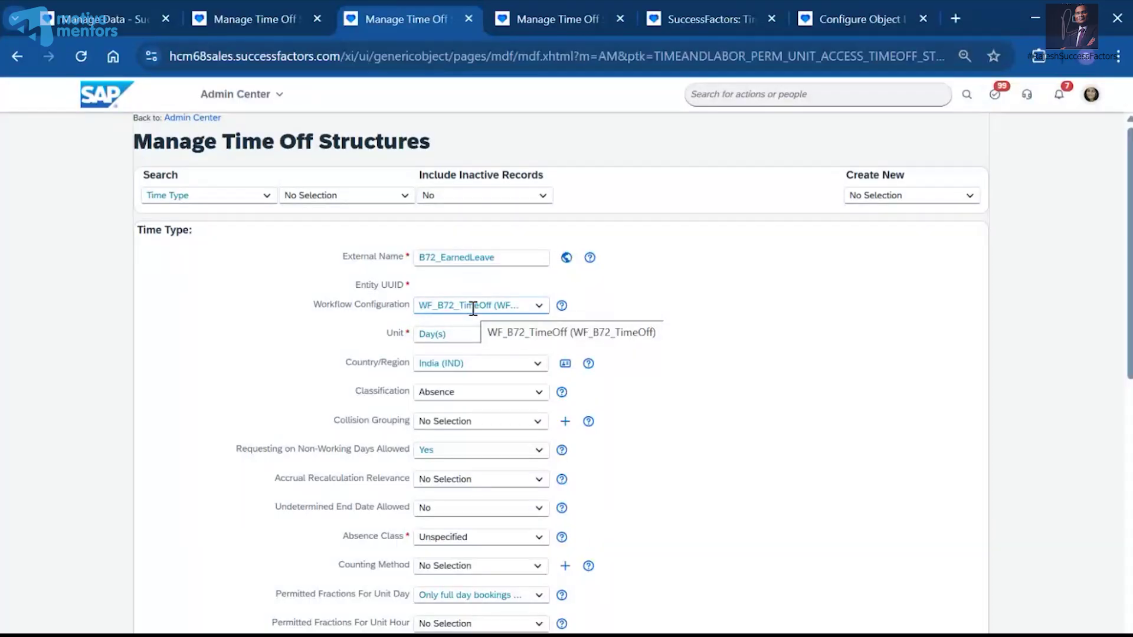
{"action": "scroll", "coordinate": [698, 551], "scroll_direction": "down", "scroll_amount": 5}
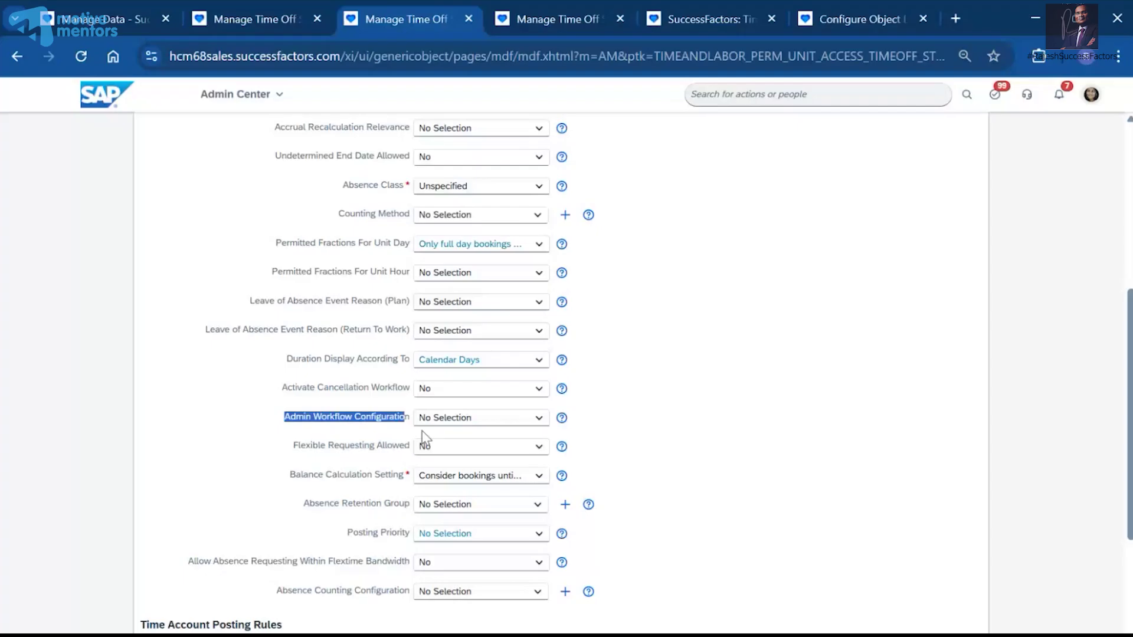
Set Activate Cancellation Workflow to Yes for the B72_EarnedLeave time type.
{"action": "left_click", "coordinate": [435, 422]}
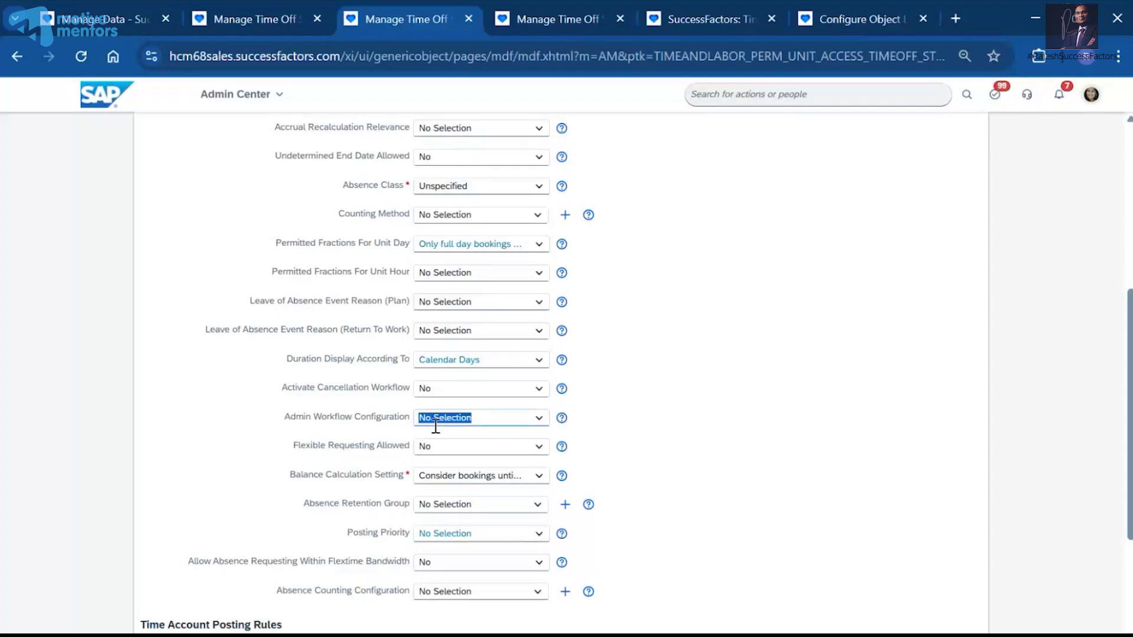
{"action": "left_click", "coordinate": [538, 391]}
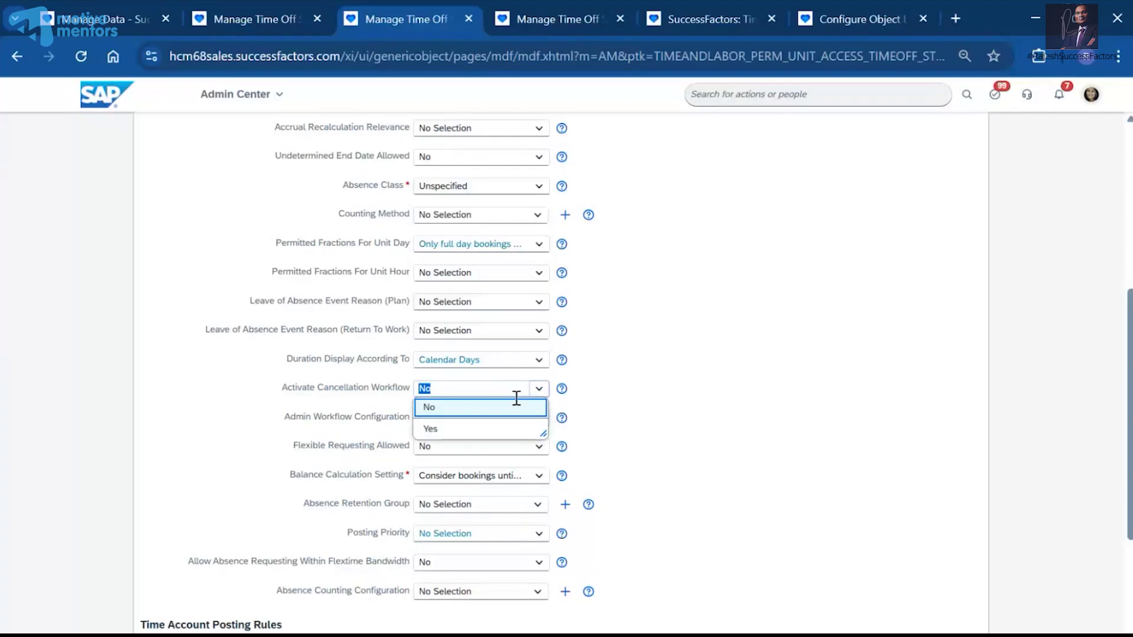
{"action": "left_click", "coordinate": [434, 429]}
{"action": "left_click", "coordinate": [775, 388]}
{"action": "left_click", "coordinate": [439, 419]}
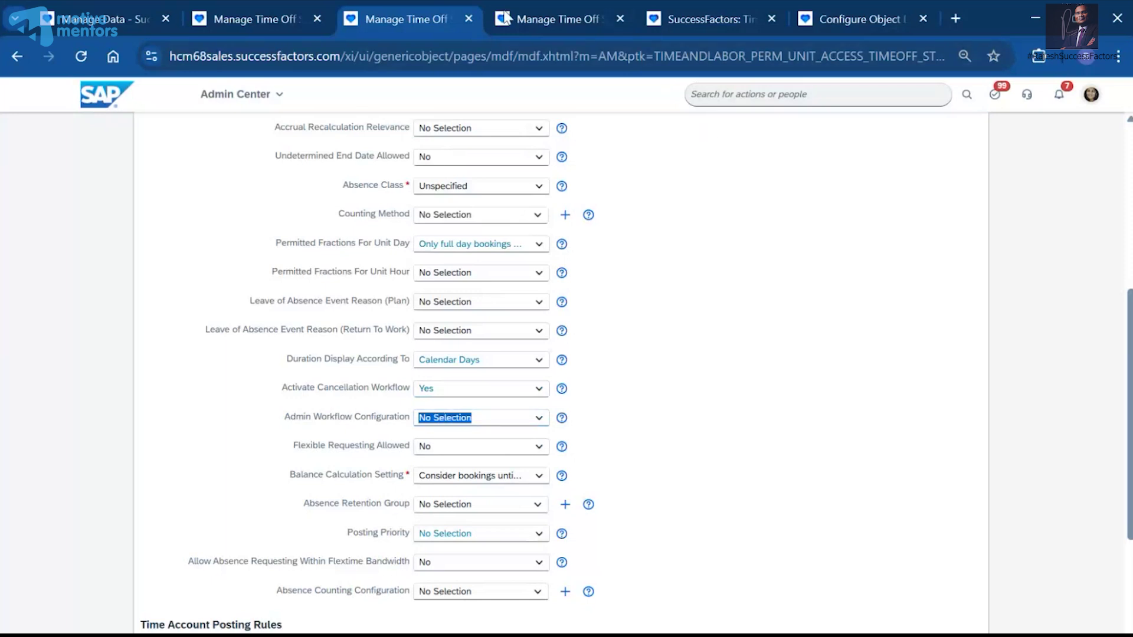
Switch to the Time Sheet page and search for Manage Organization, Pay and Job Structures to open it there.
{"action": "left_click", "coordinate": [726, 14]}
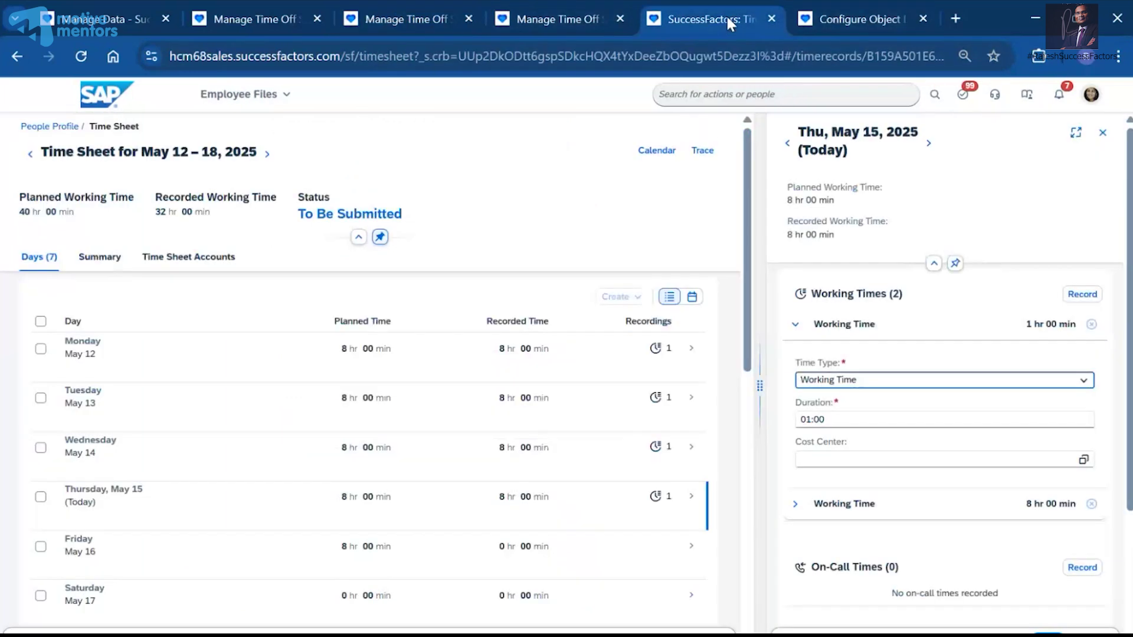
{"action": "left_click", "coordinate": [737, 95]}
{"action": "type", "text": "org pay jo"}
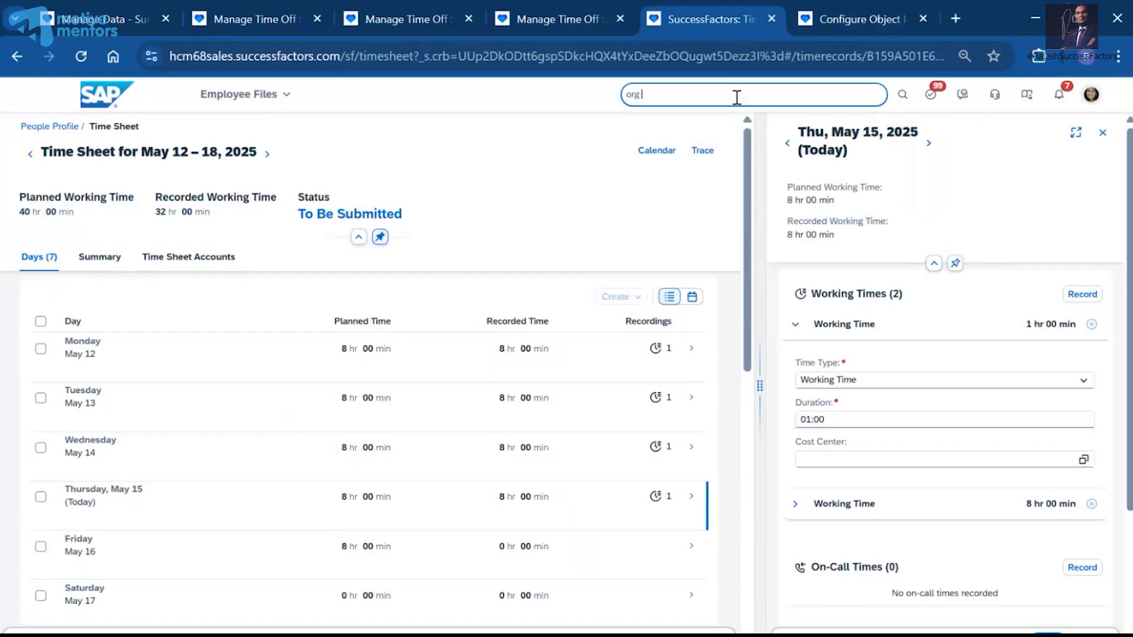
{"action": "type", "text": "b"}
{"action": "left_click", "coordinate": [726, 118]}
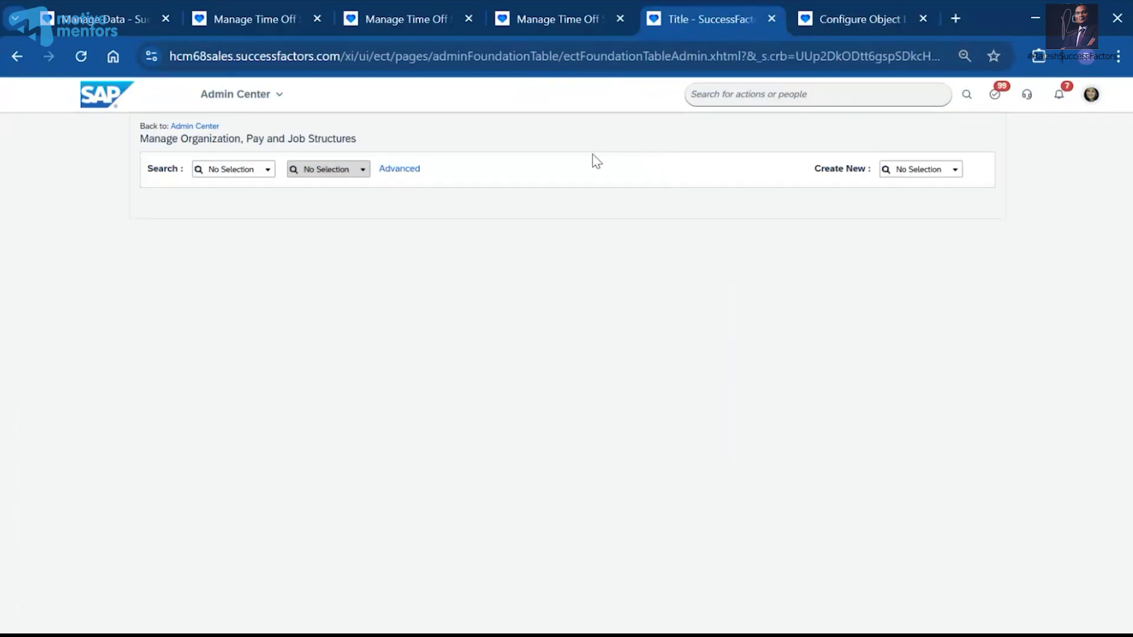
Create a new Workflow object with WF_B72_TimeOff_Admin as both its Workflow ID and its Name.
{"action": "left_click", "coordinate": [912, 172]}
{"action": "type", "text": "work"}
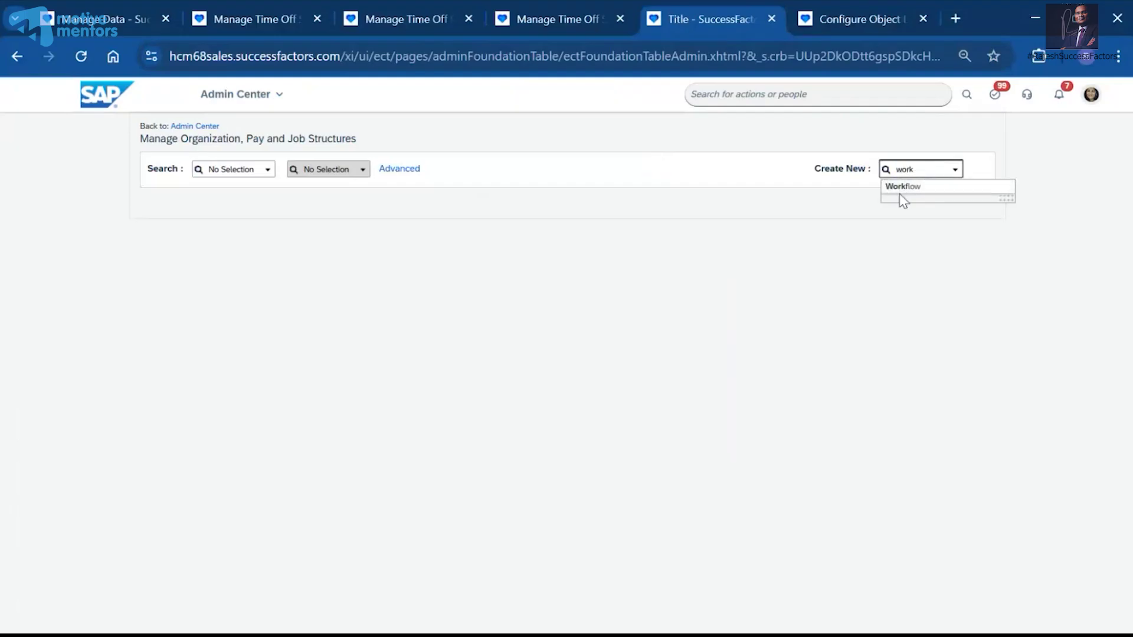
{"action": "left_click", "coordinate": [904, 186]}
{"action": "left_click", "coordinate": [525, 229]}
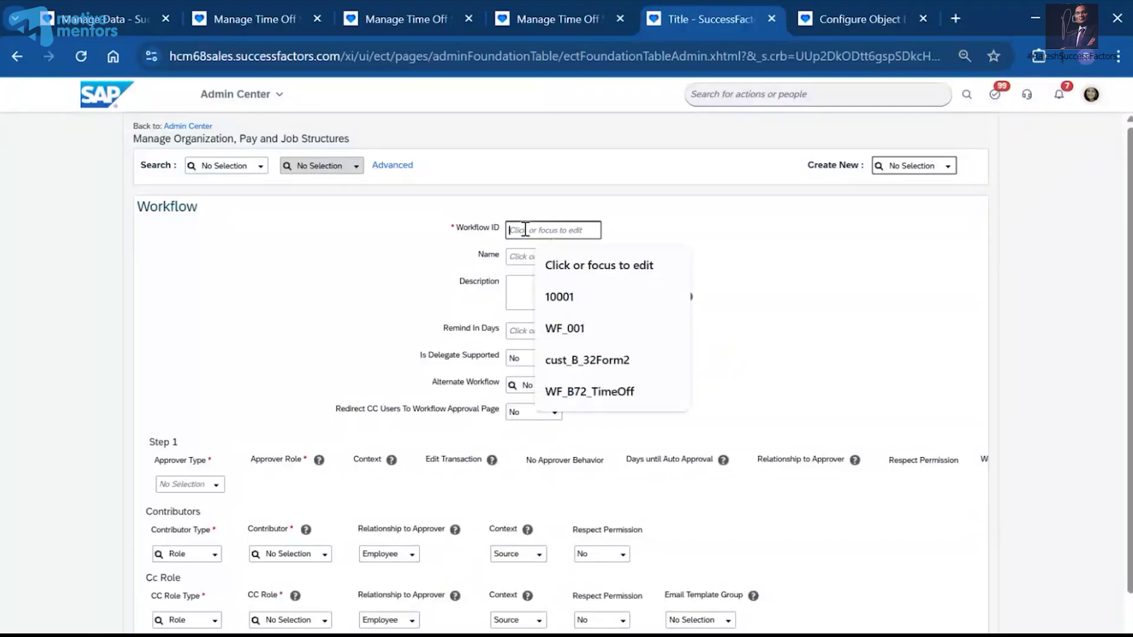
{"action": "type", "text": "WF_B72_TimeOff"}
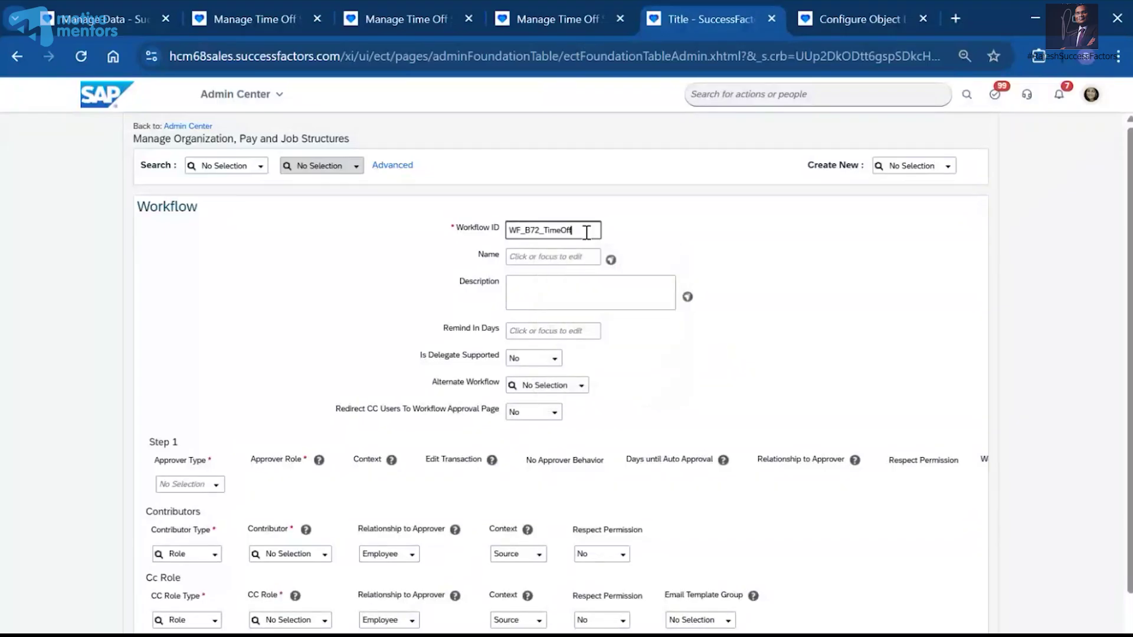
{"action": "type", "text": "_Admin"}
{"action": "key", "text": "ctrl+a"}
{"action": "key", "text": "ctrl+c"}
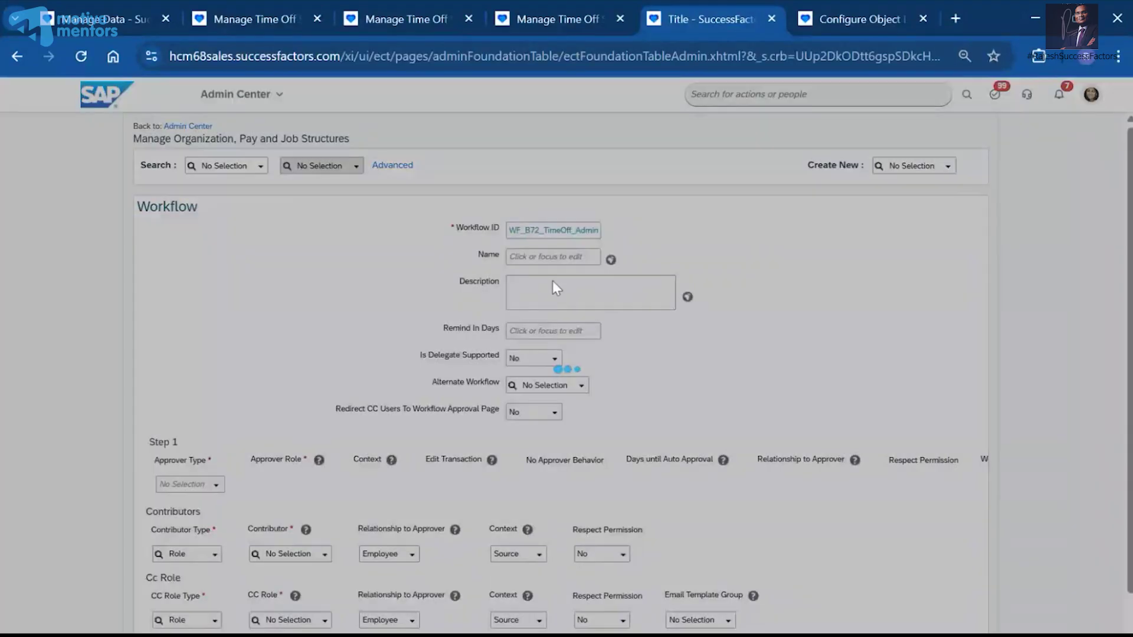
{"action": "left_click", "coordinate": [545, 257]}
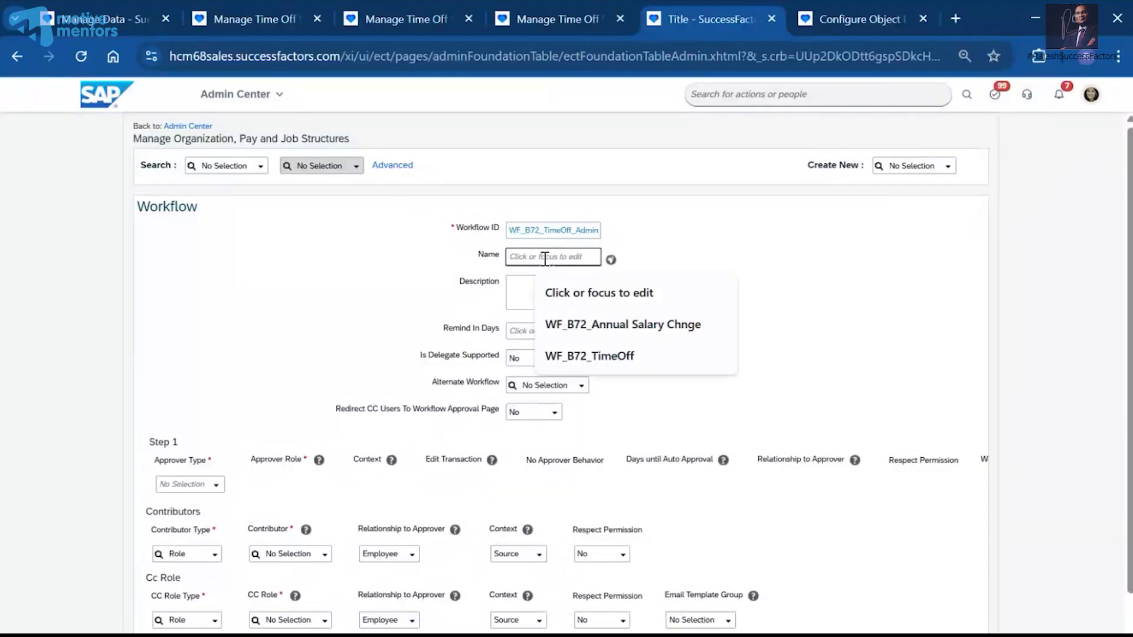
{"action": "key", "text": "ctrl+v"}
Set Is Delegate Supported to Yes and define the Step 1 approver as type Role with approver role Manager Manager.
{"action": "left_click", "coordinate": [559, 360]}
{"action": "left_click", "coordinate": [538, 384]}
{"action": "left_click", "coordinate": [219, 488]}
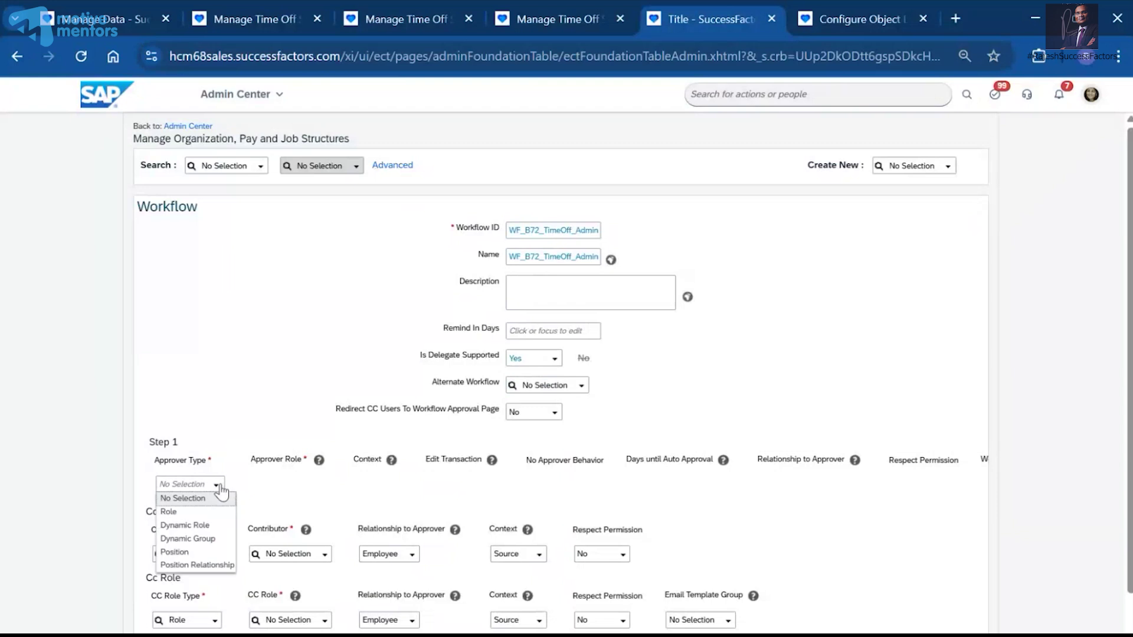
{"action": "left_click", "coordinate": [174, 512]}
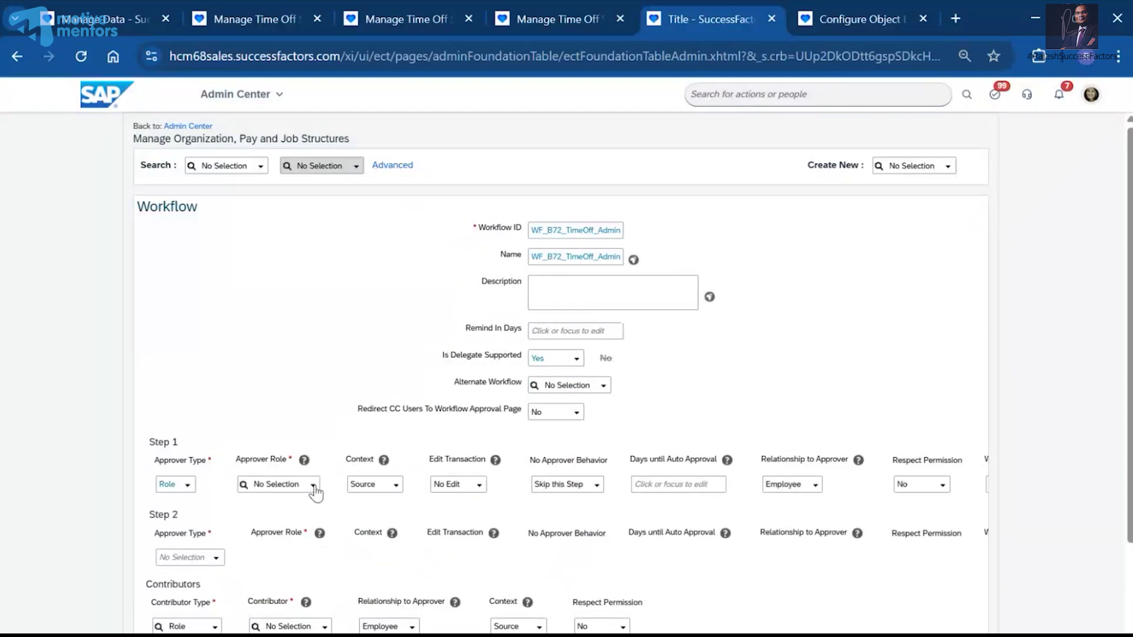
{"action": "left_click", "coordinate": [314, 485]}
{"action": "left_click", "coordinate": [277, 530]}
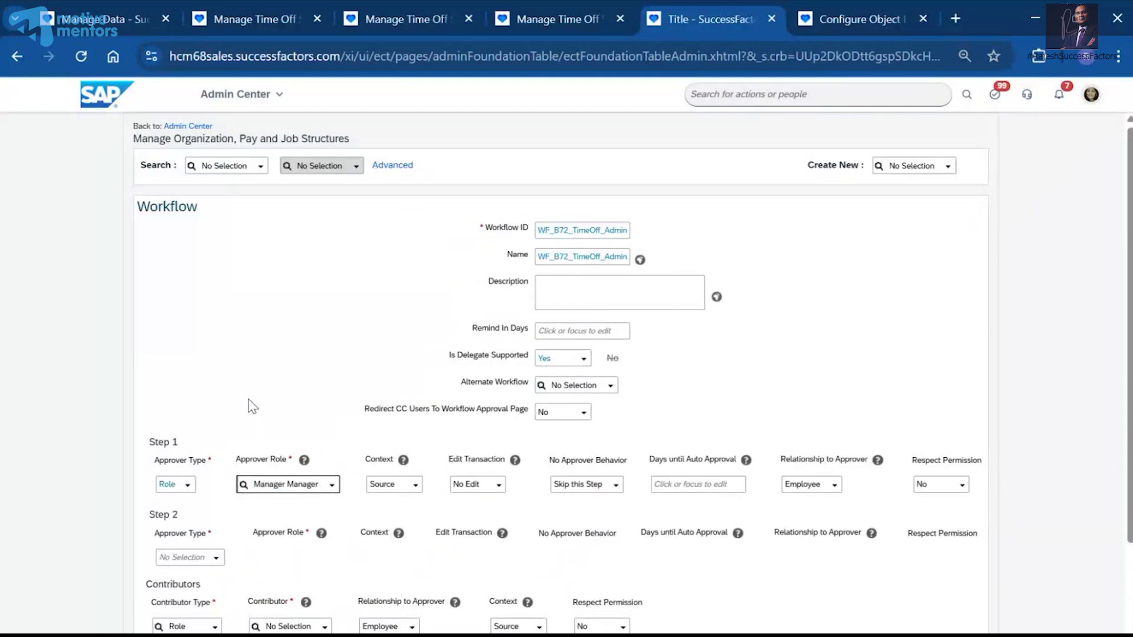
Set Redirect CC Users To Workflow Approval Page to Yes and save the workflow.
{"action": "scroll", "coordinate": [296, 387], "scroll_direction": "down", "scroll_amount": 3}
{"action": "left_click", "coordinate": [584, 279]}
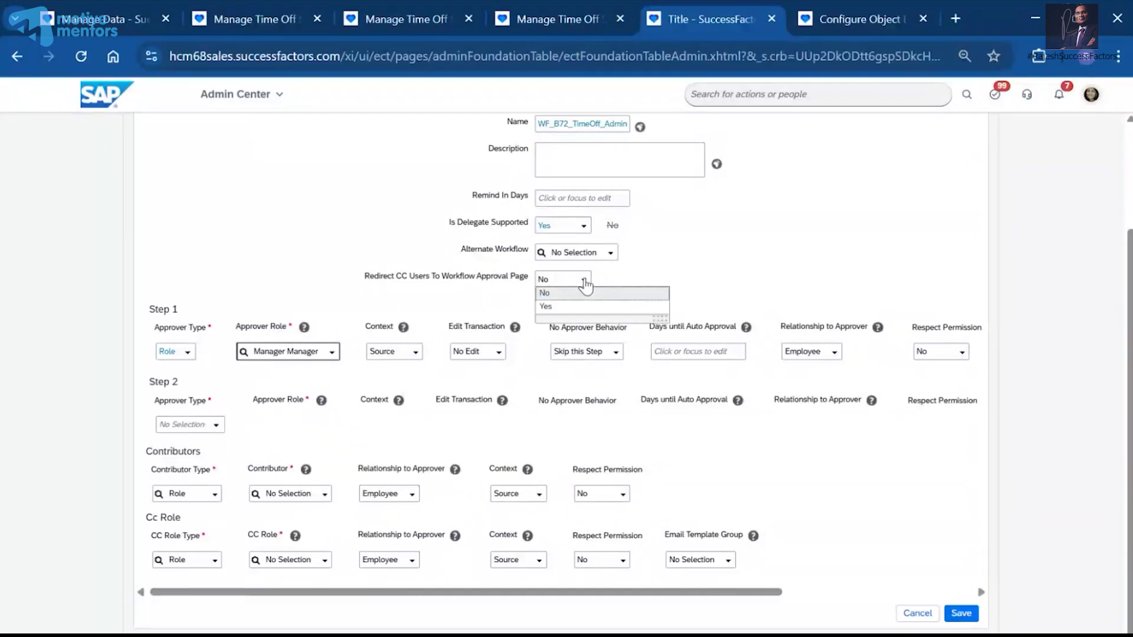
{"action": "left_click", "coordinate": [566, 307]}
{"action": "left_click", "coordinate": [960, 614]}
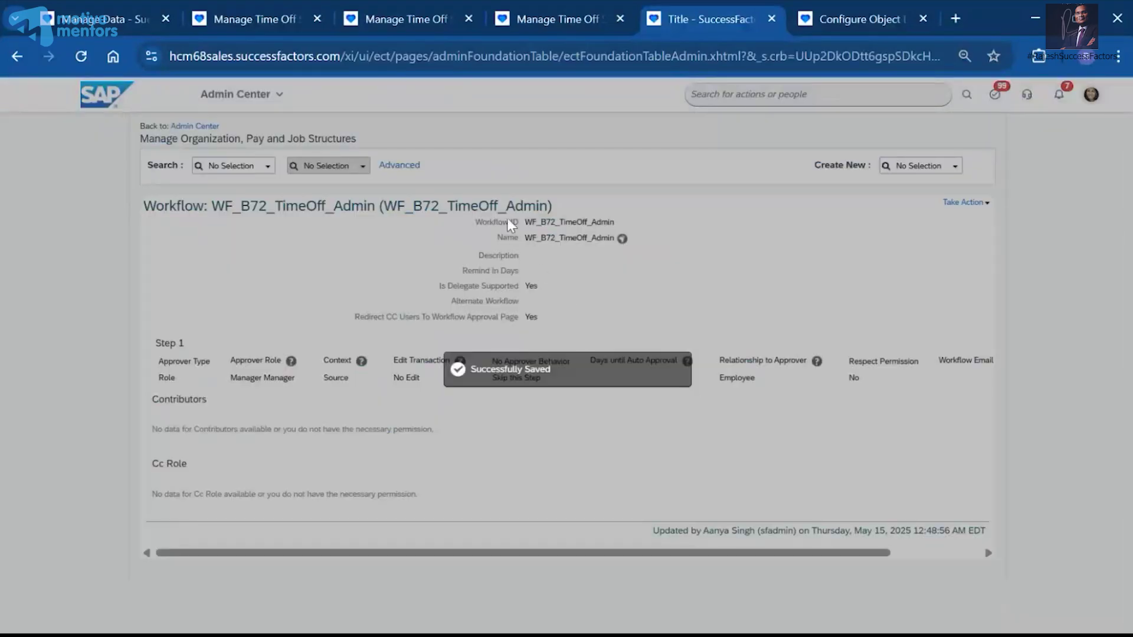
Copy the new workflow's ID and assign WF_B72_TimeOff_Admin as the time type's Admin Workflow Configuration.
{"action": "double_click", "coordinate": [507, 207]}
{"action": "key", "text": "ctrl+c"}
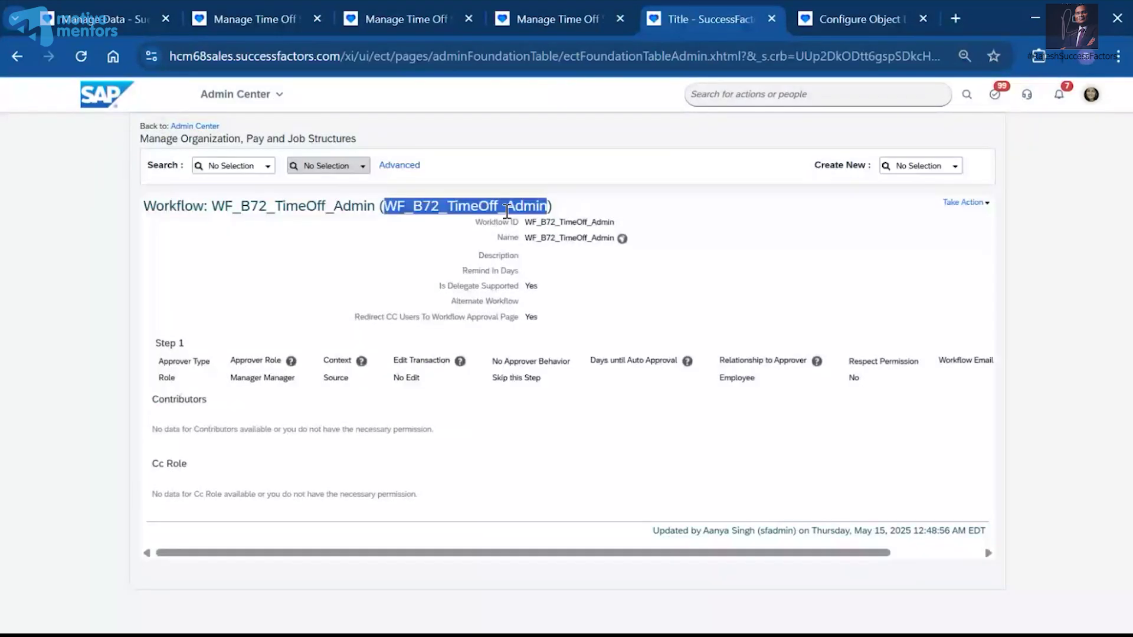
{"action": "left_click", "coordinate": [422, 1]}
{"action": "key", "text": "ctrl+v"}
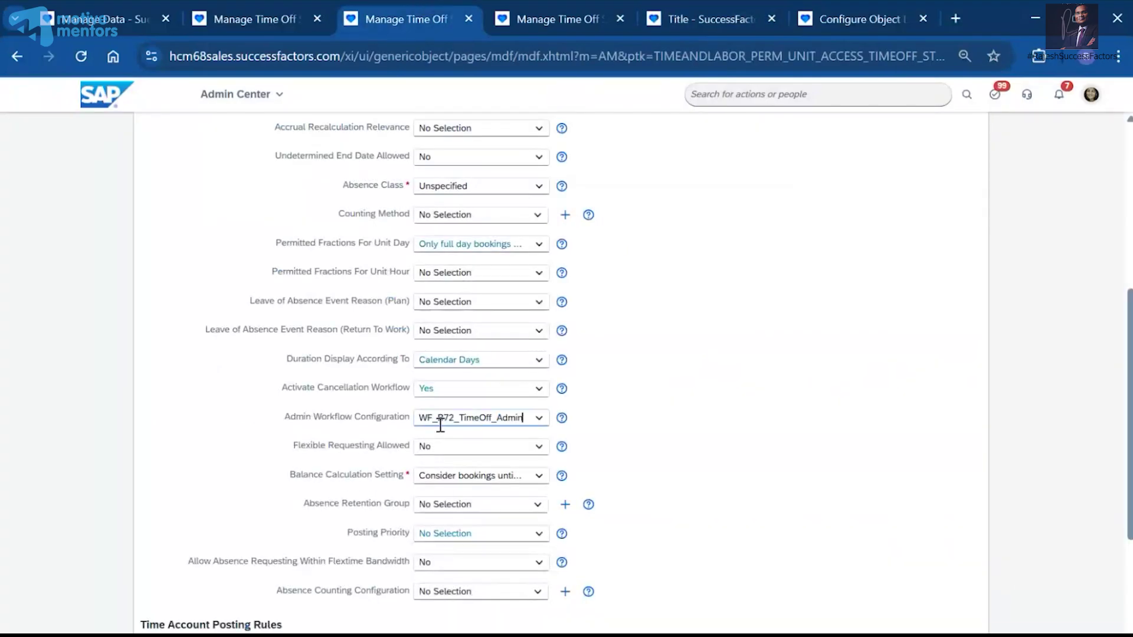
{"action": "left_click", "coordinate": [442, 439]}
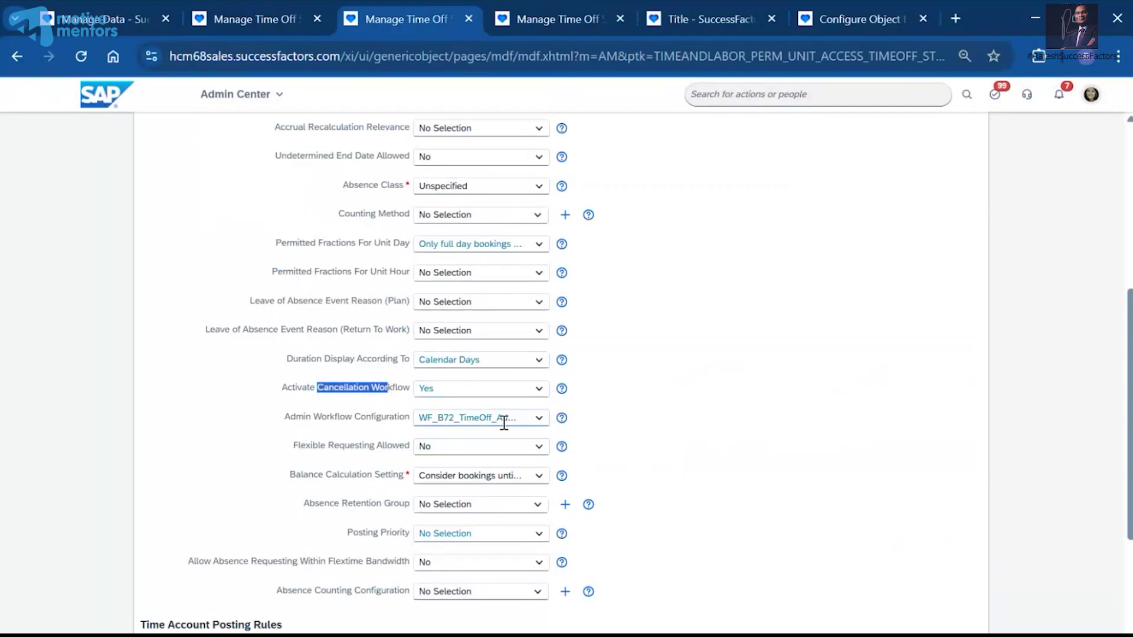
Review the Flexible Requesting Allowed help text and the options for Absence Retention Group, Posting Priority and Absence Counting Configuration.
{"action": "scroll", "coordinate": [425, 389], "scroll_direction": "down", "scroll_amount": 2}
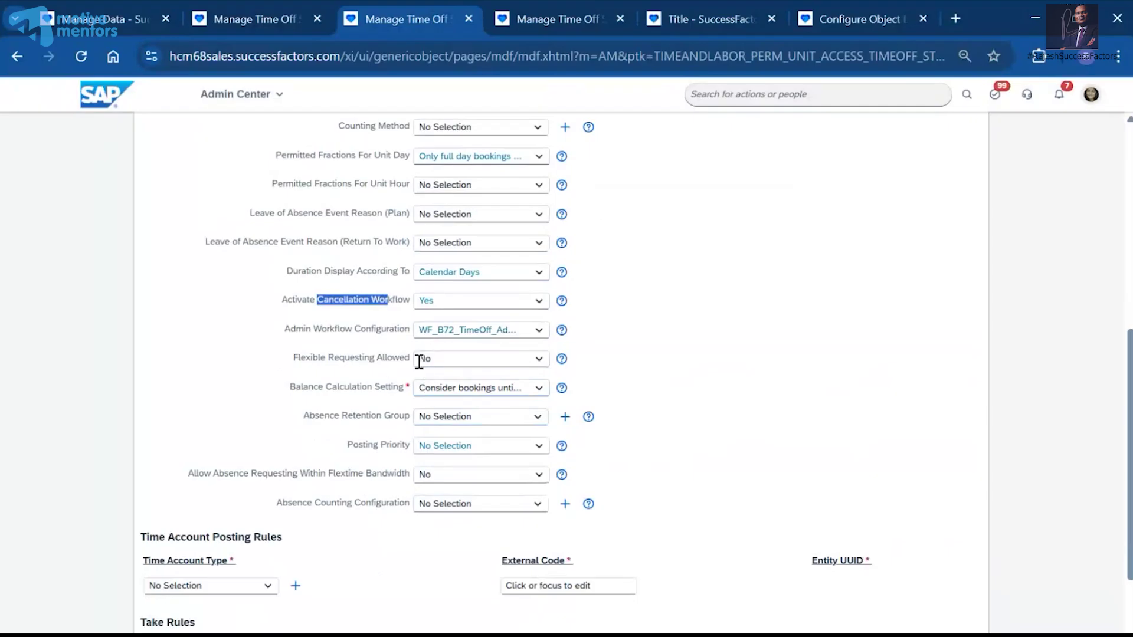
{"action": "left_click", "coordinate": [537, 366]}
{"action": "left_click", "coordinate": [537, 376]}
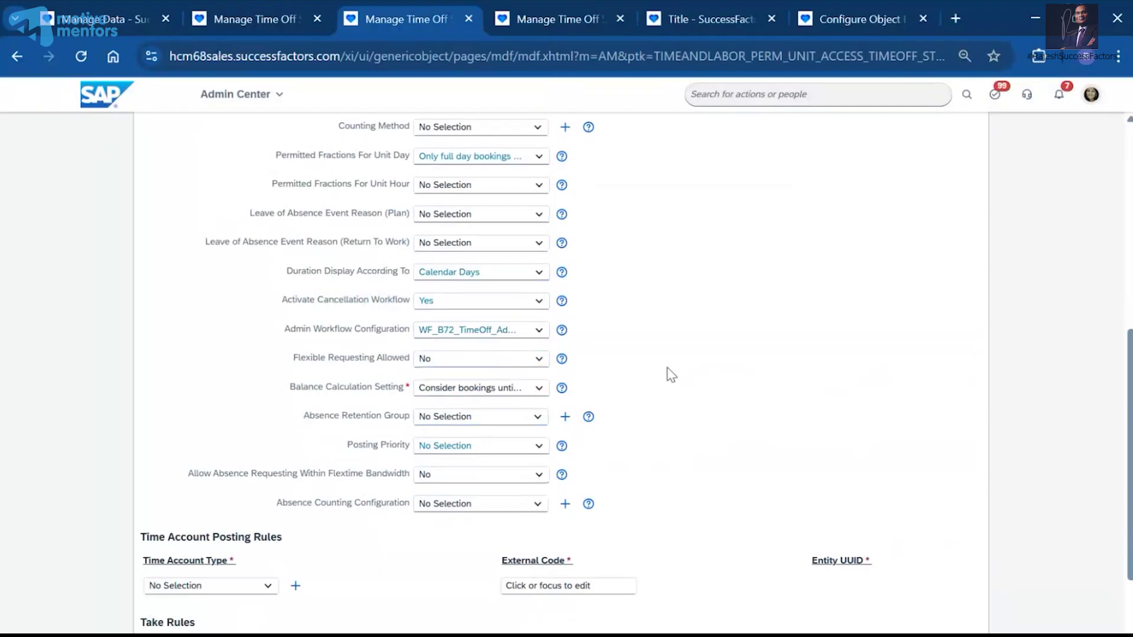
{"action": "left_click", "coordinate": [562, 359]}
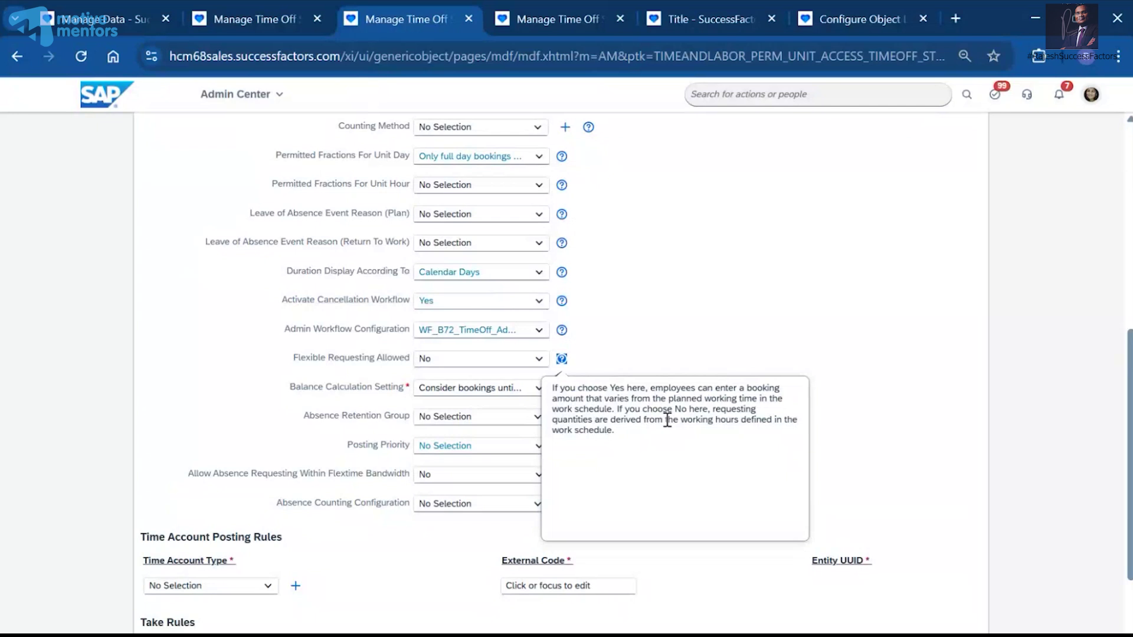
{"action": "left_click", "coordinate": [721, 359]}
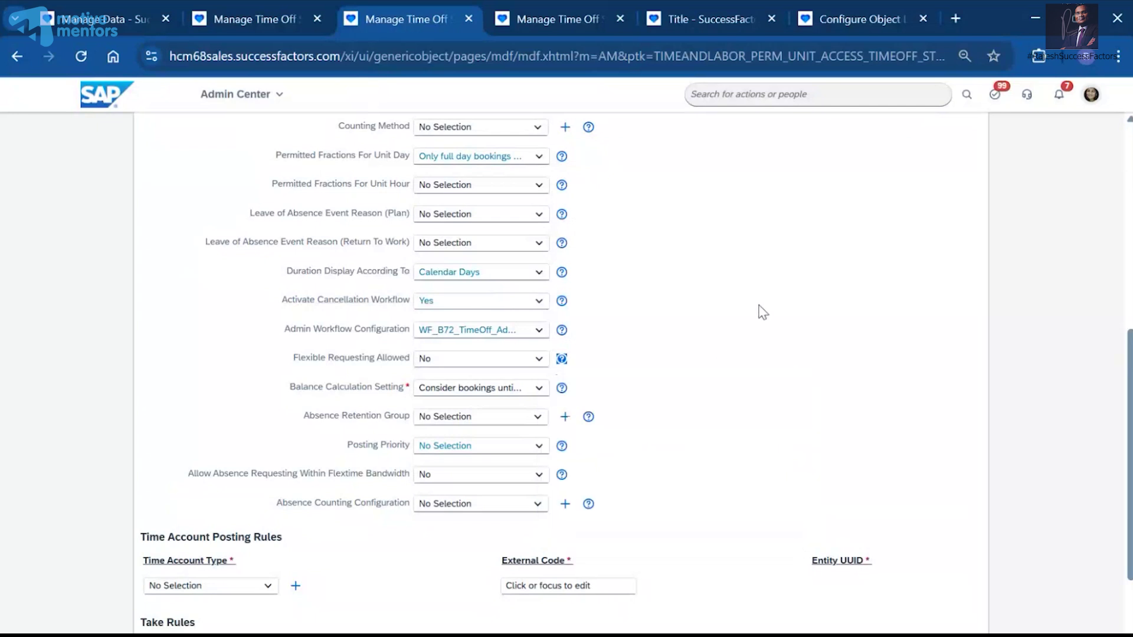
{"action": "left_click", "coordinate": [536, 419]}
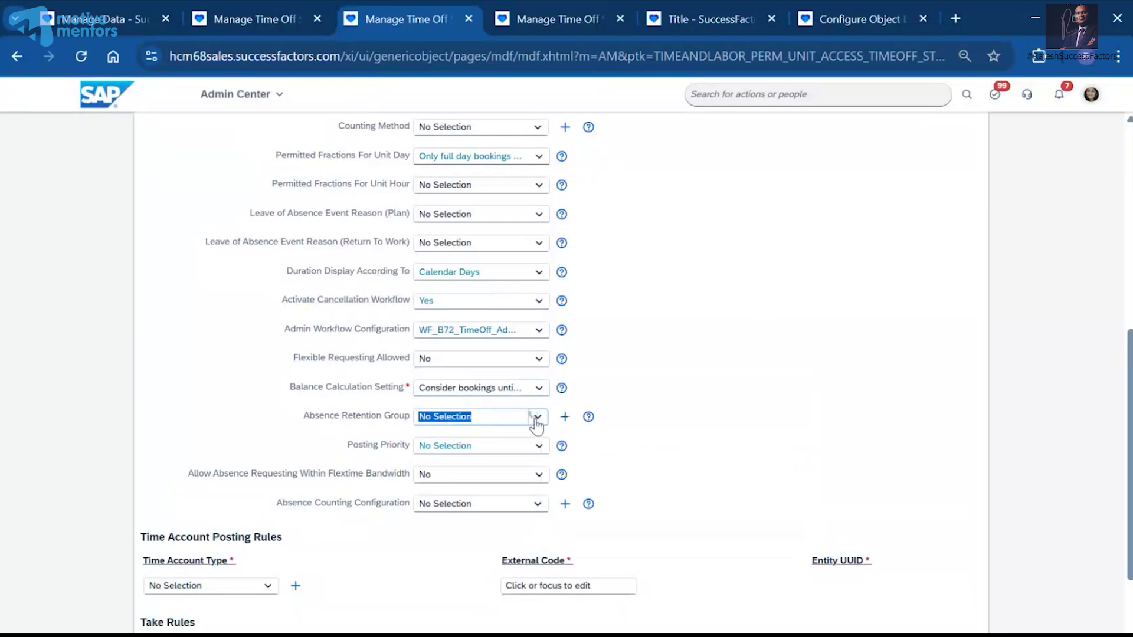
{"action": "left_click", "coordinate": [761, 409]}
{"action": "left_click", "coordinate": [534, 448]}
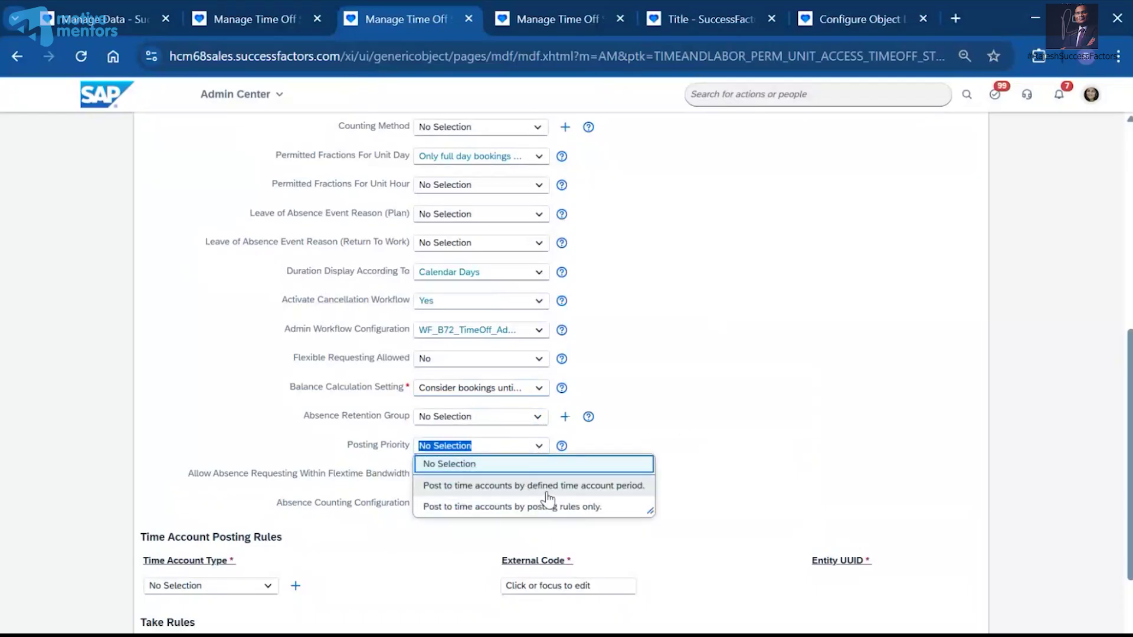
{"action": "left_click", "coordinate": [782, 427]}
{"action": "scroll", "coordinate": [722, 440], "scroll_direction": "down", "scroll_amount": 3}
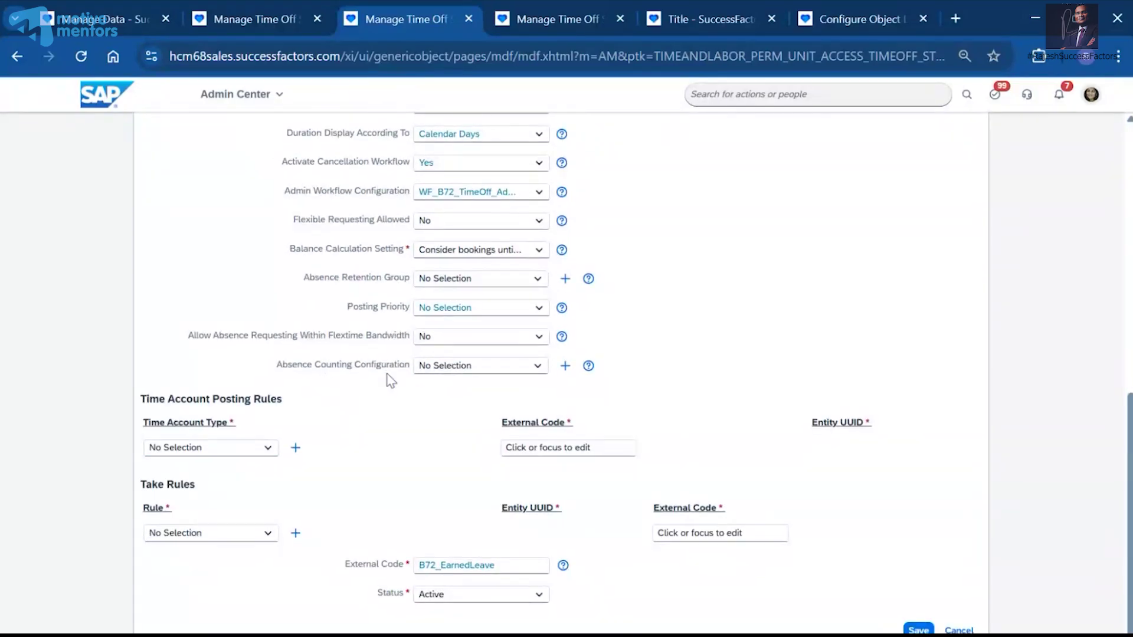
{"action": "left_click", "coordinate": [533, 369]}
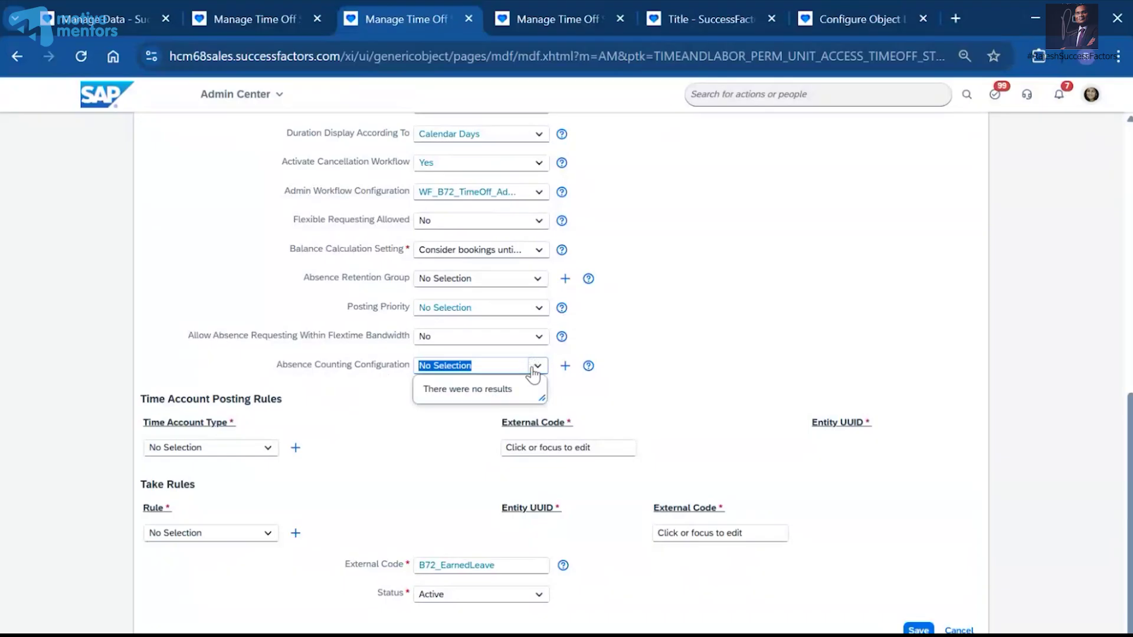
{"action": "left_click", "coordinate": [672, 384]}
Save the B72_EarnedLeave time type and check its saved settings.
{"action": "left_click", "coordinate": [916, 630]}
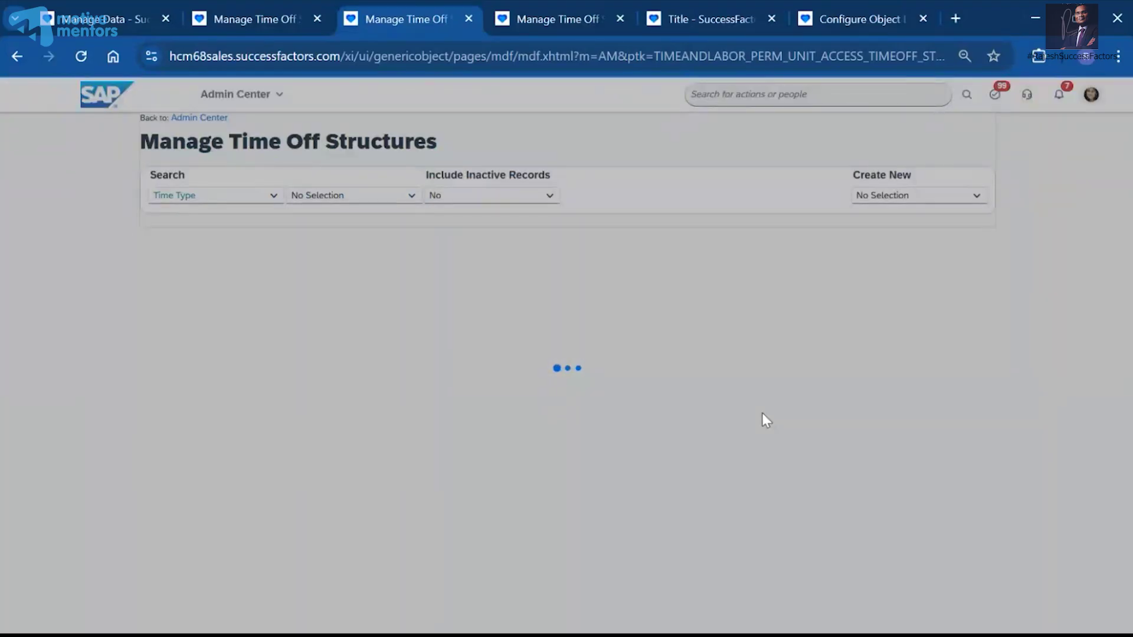
{"action": "scroll", "coordinate": [758, 421], "scroll_direction": "down", "scroll_amount": 6}
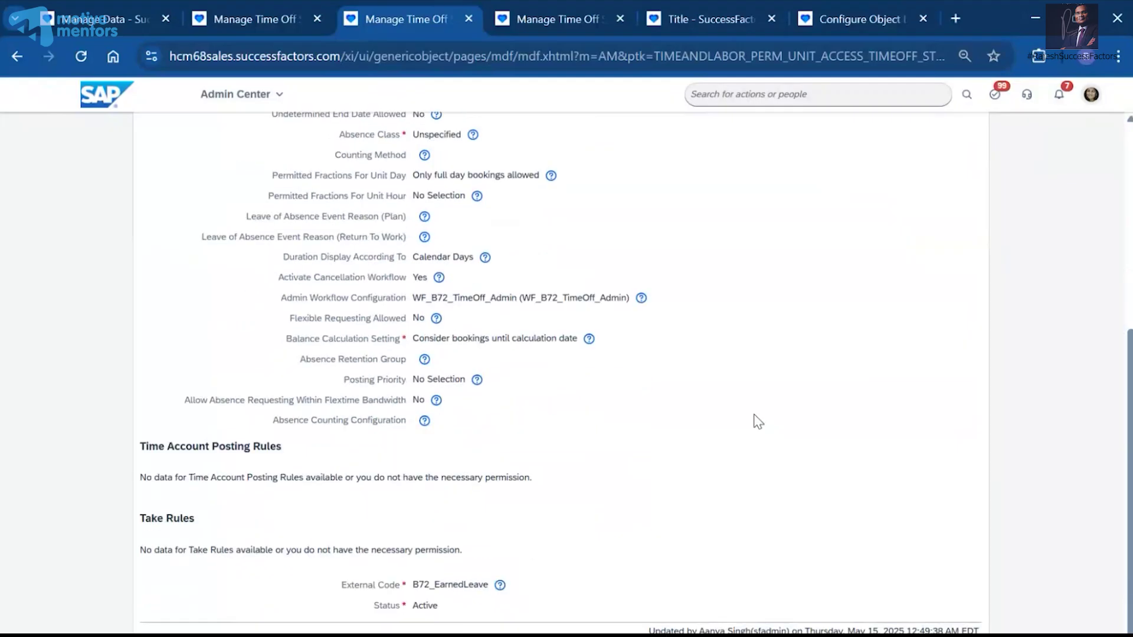
Duplicate the B72_EarnedLeave browser tab and start creating a new Time Type in the copy.
{"action": "scroll", "coordinate": [759, 421], "scroll_direction": "up", "scroll_amount": 6}
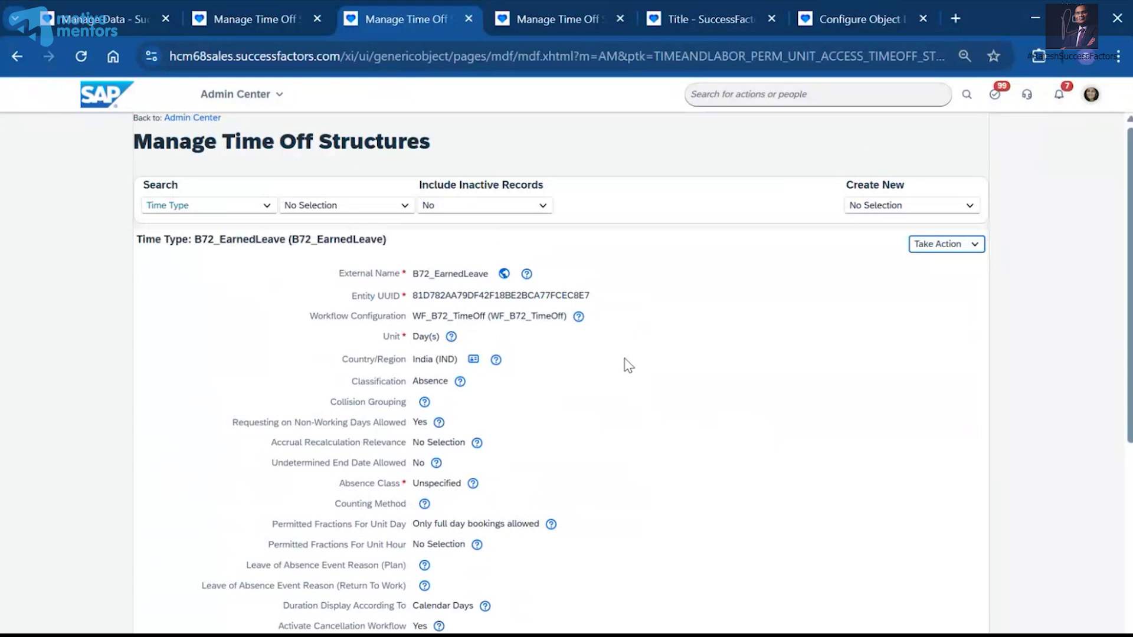
{"action": "right_click", "coordinate": [430, 18]}
{"action": "left_click", "coordinate": [472, 183]}
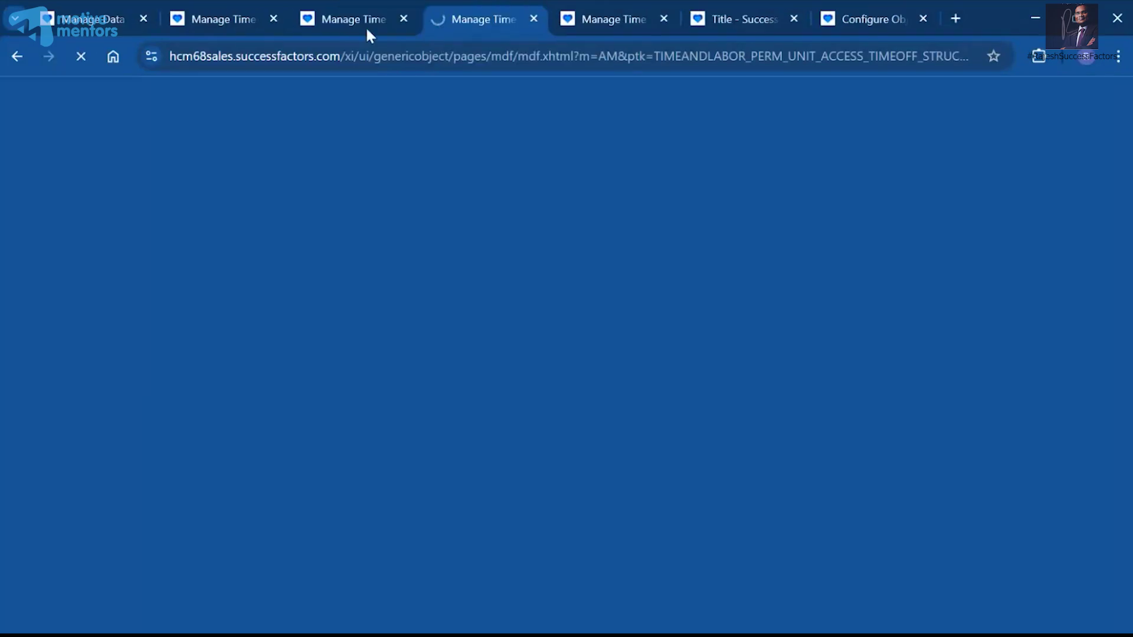
{"action": "left_click", "coordinate": [483, 22]}
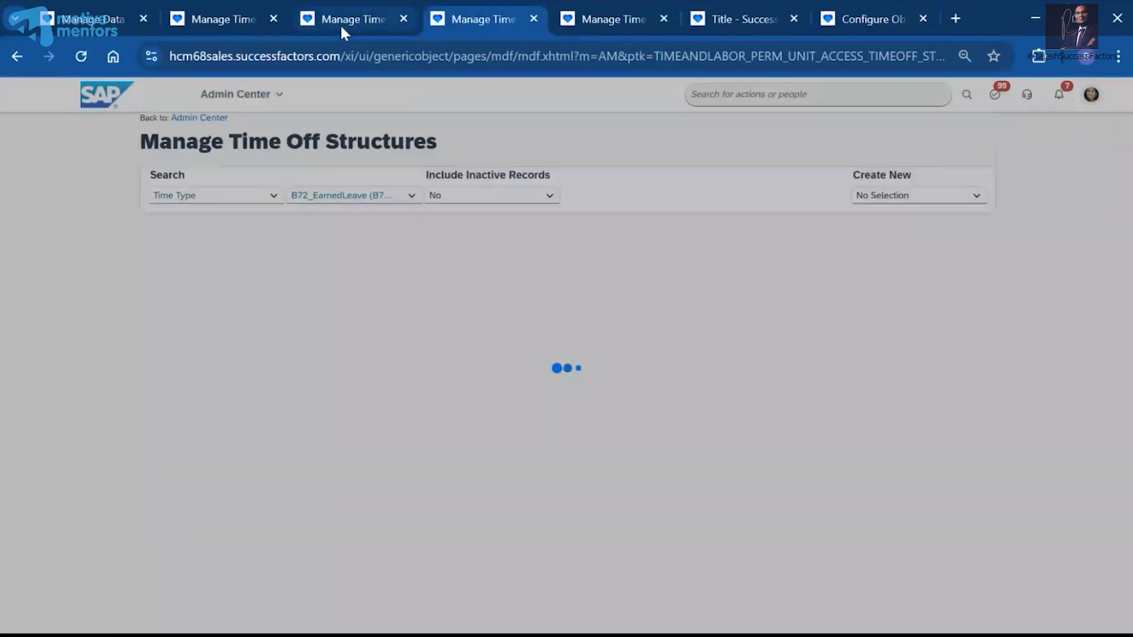
{"action": "left_click", "coordinate": [340, 23]}
{"action": "left_click", "coordinate": [454, 19]}
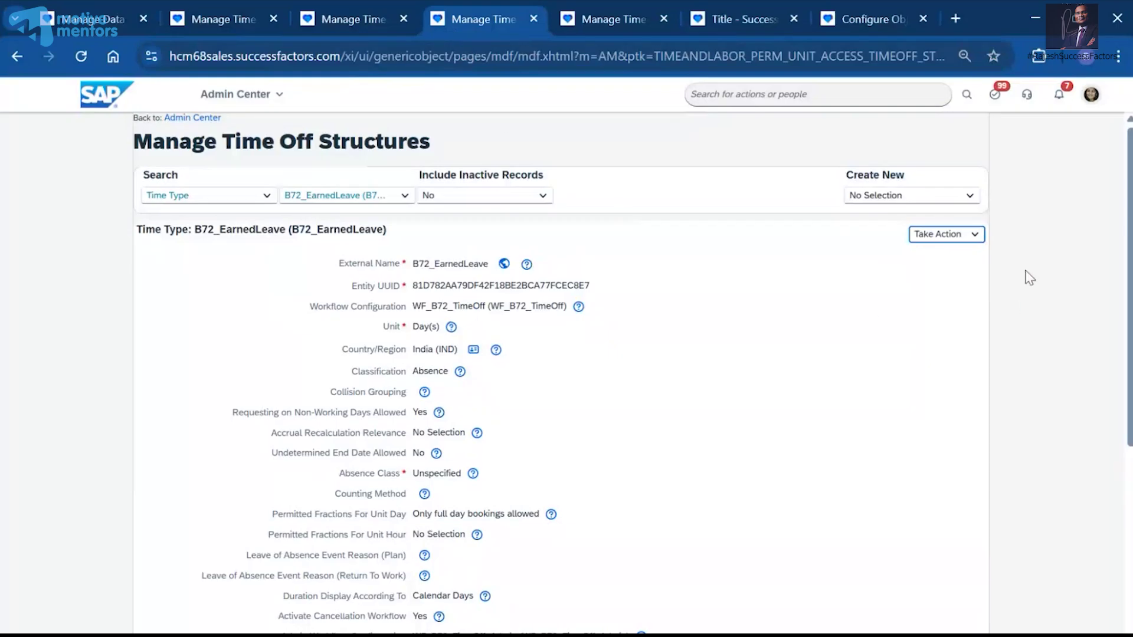
{"action": "left_click", "coordinate": [896, 195]}
{"action": "type", "text": "time"}
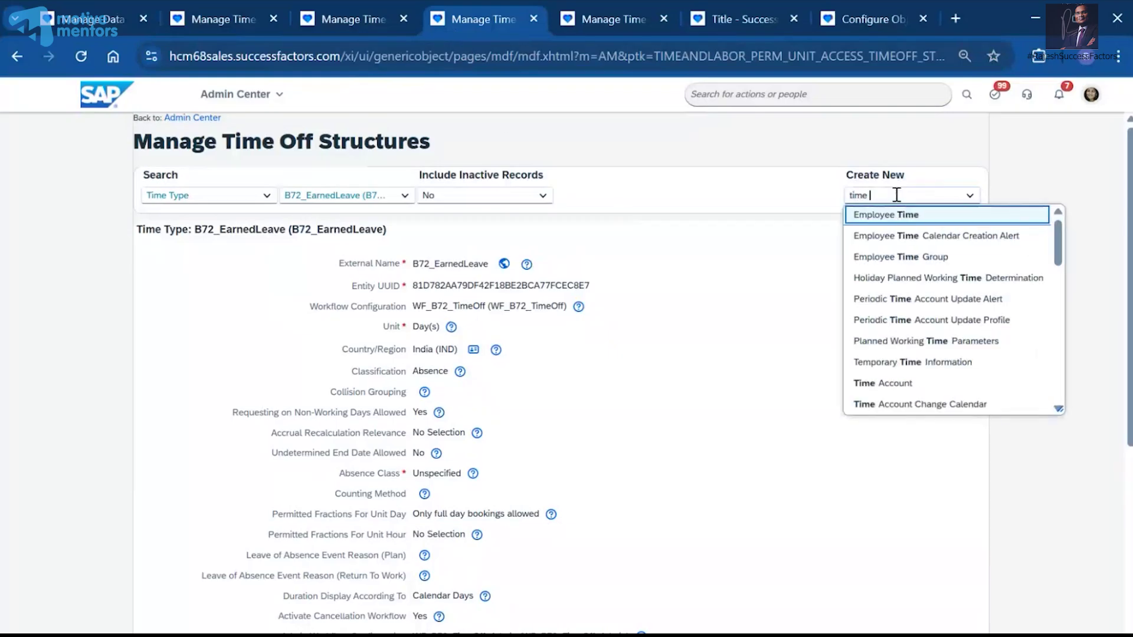
{"action": "type", "text": " type"}
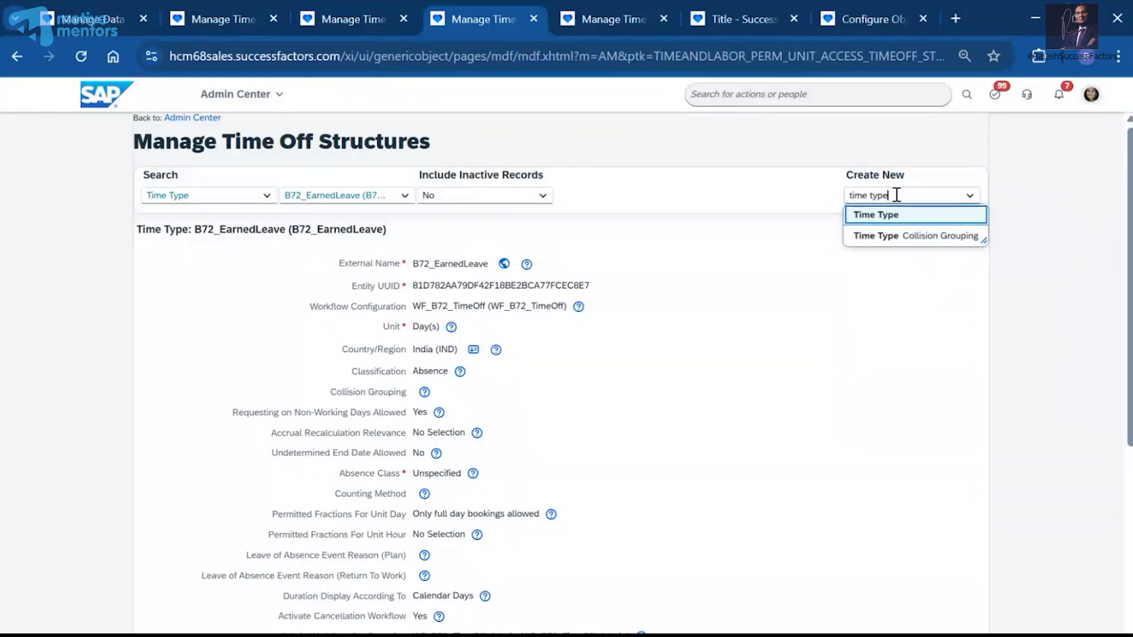
{"action": "left_click", "coordinate": [878, 215]}
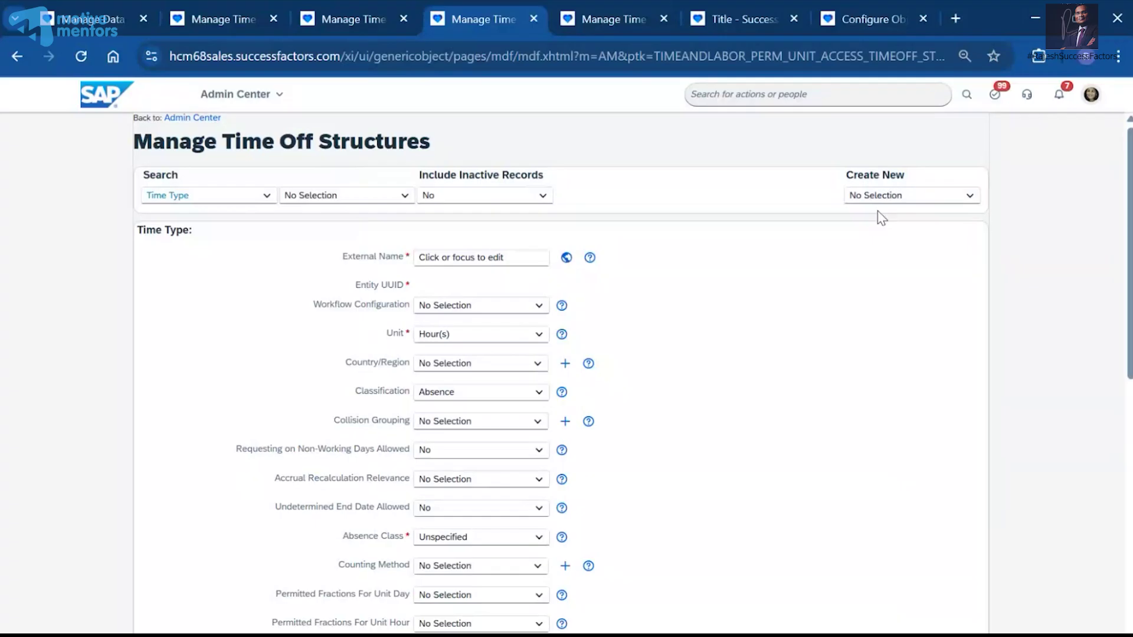
Check the Sick Leave row in the Excel workbook's Time Type sheet and set the new time type's External Name to B72_SickLeave.
{"action": "left_click", "coordinate": [353, 18]}
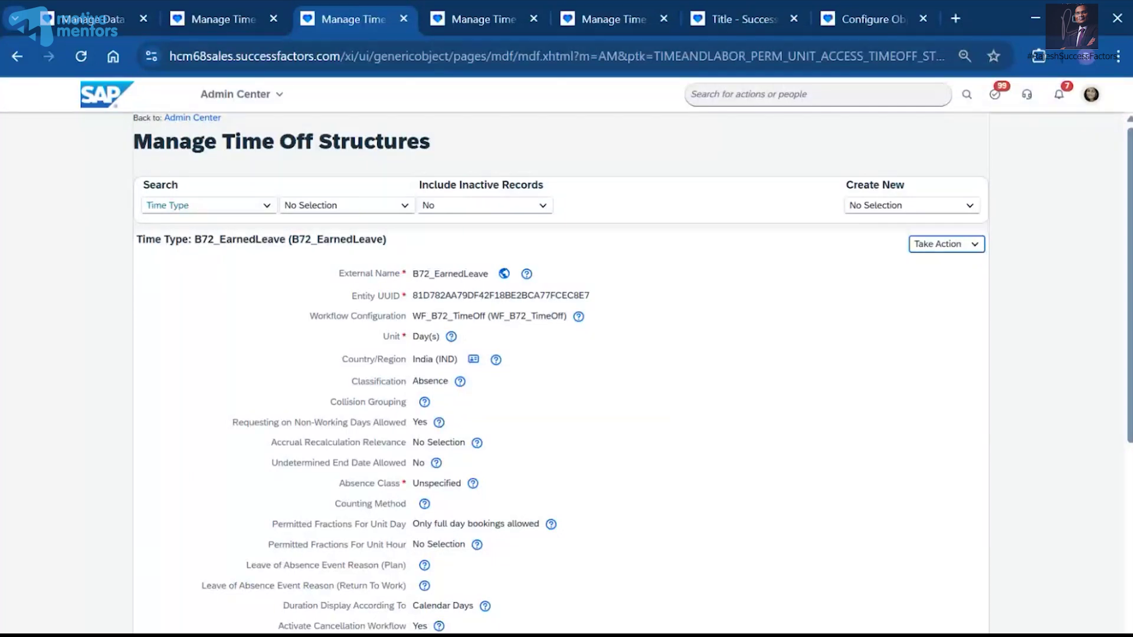
{"action": "key", "text": "alt+Tab"}
{"action": "left_click", "coordinate": [381, 417]}
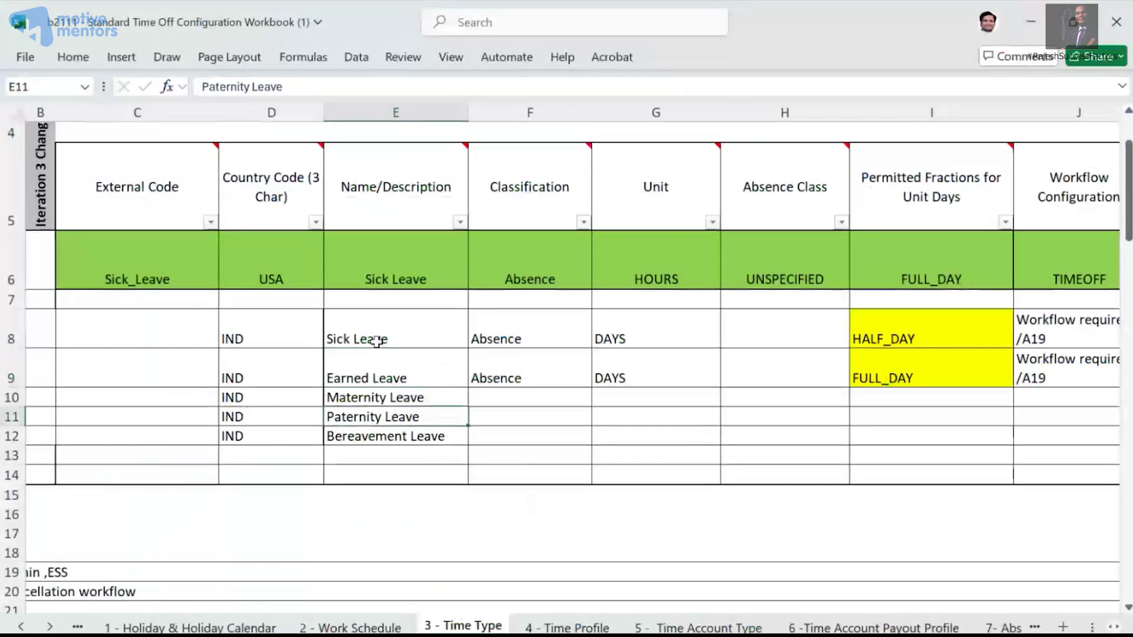
{"action": "left_click", "coordinate": [377, 341]}
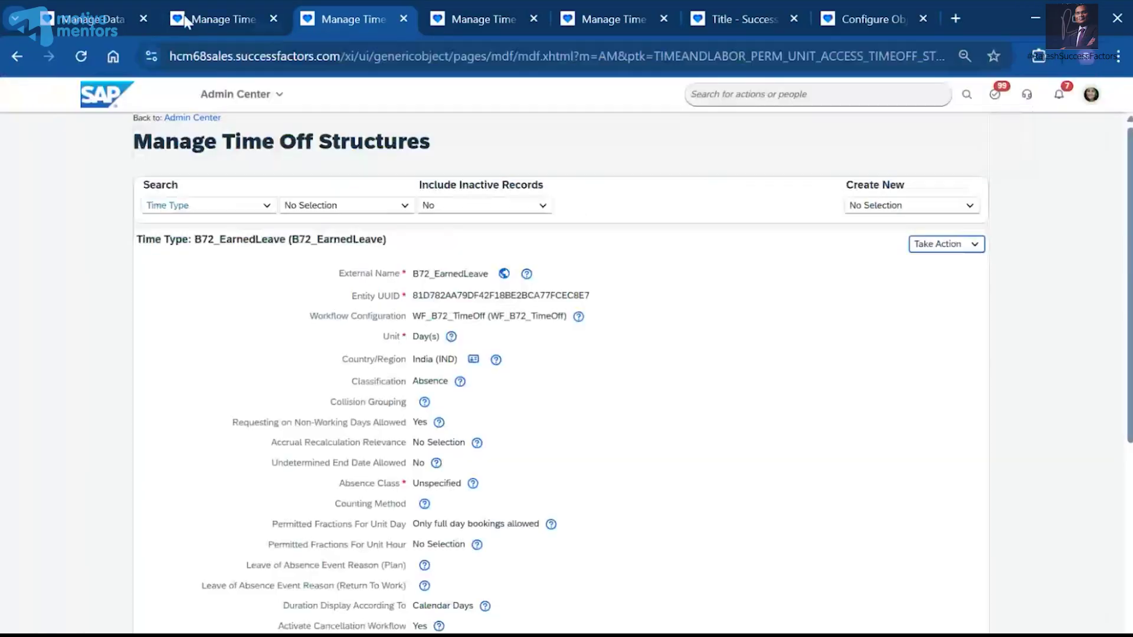
{"action": "left_click", "coordinate": [178, 19]}
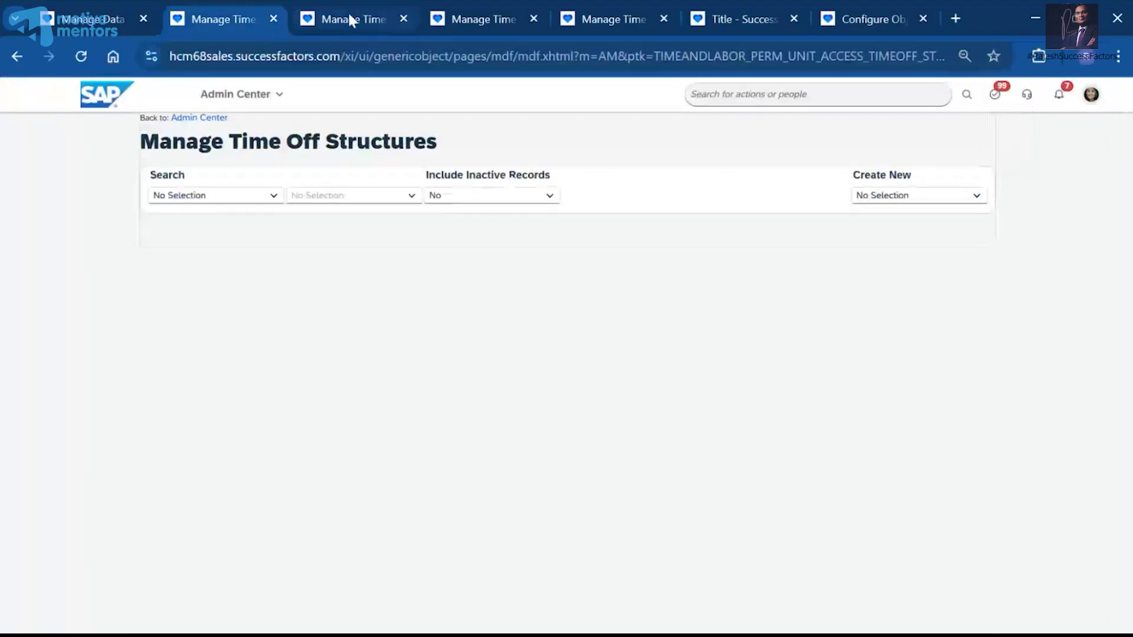
{"action": "left_click", "coordinate": [349, 17]}
{"action": "left_click", "coordinate": [441, 23]}
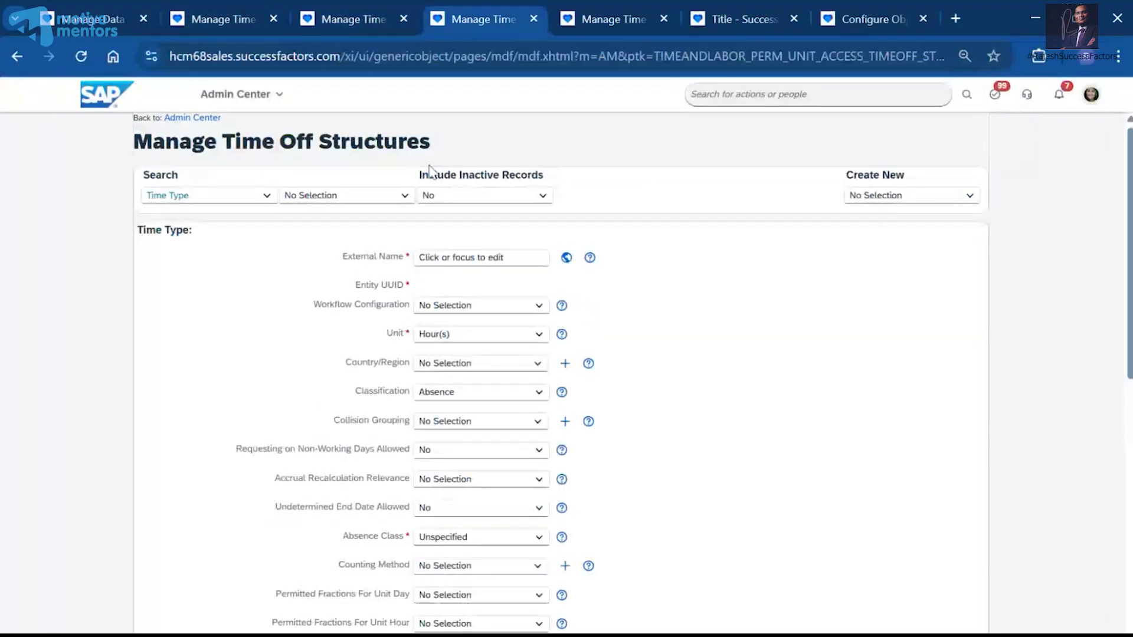
{"action": "left_click", "coordinate": [471, 256]}
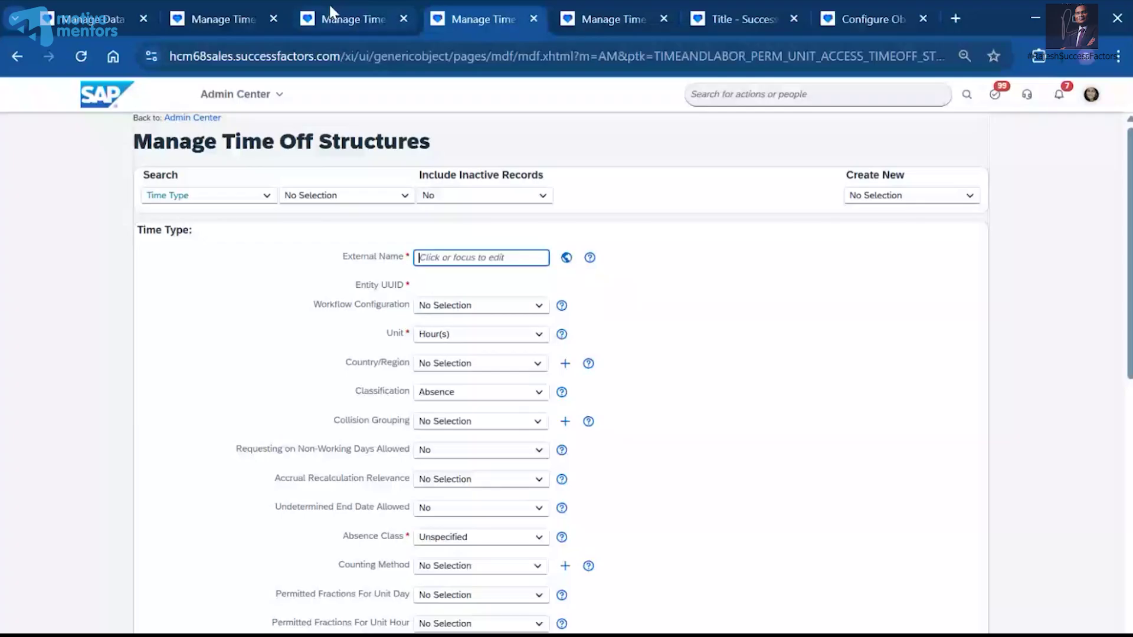
{"action": "left_click", "coordinate": [328, 3]}
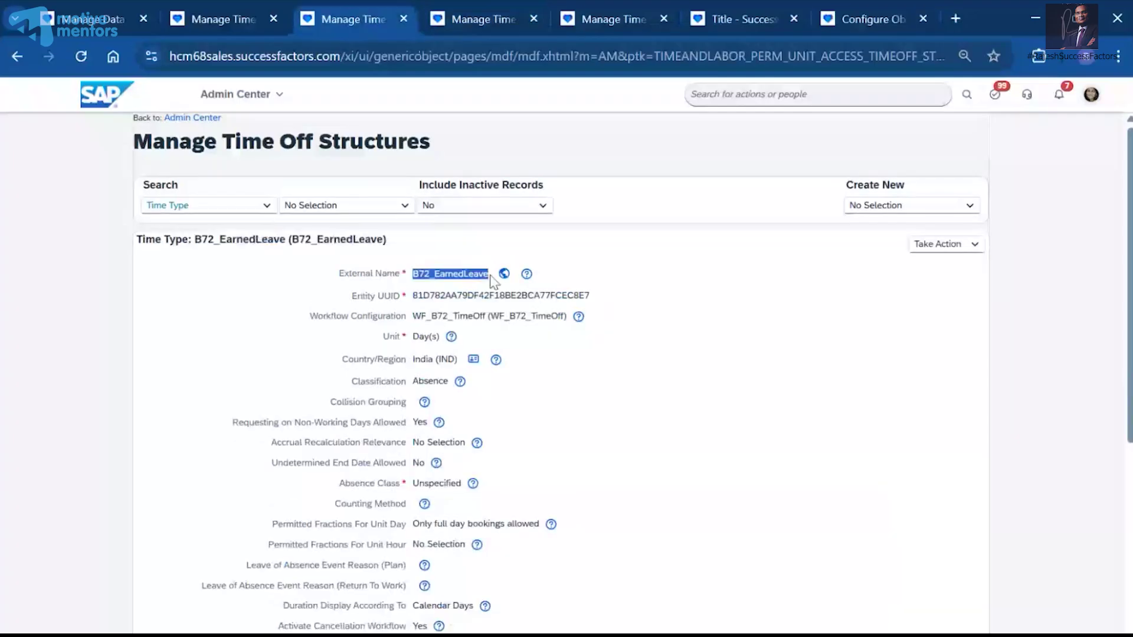
{"action": "key", "text": "ctrl+Tab"}
{"action": "type", "text": "B72_EarnedLeave"}
{"action": "left_click_drag", "start_coordinate": [440, 258], "coordinate": [467, 258]}
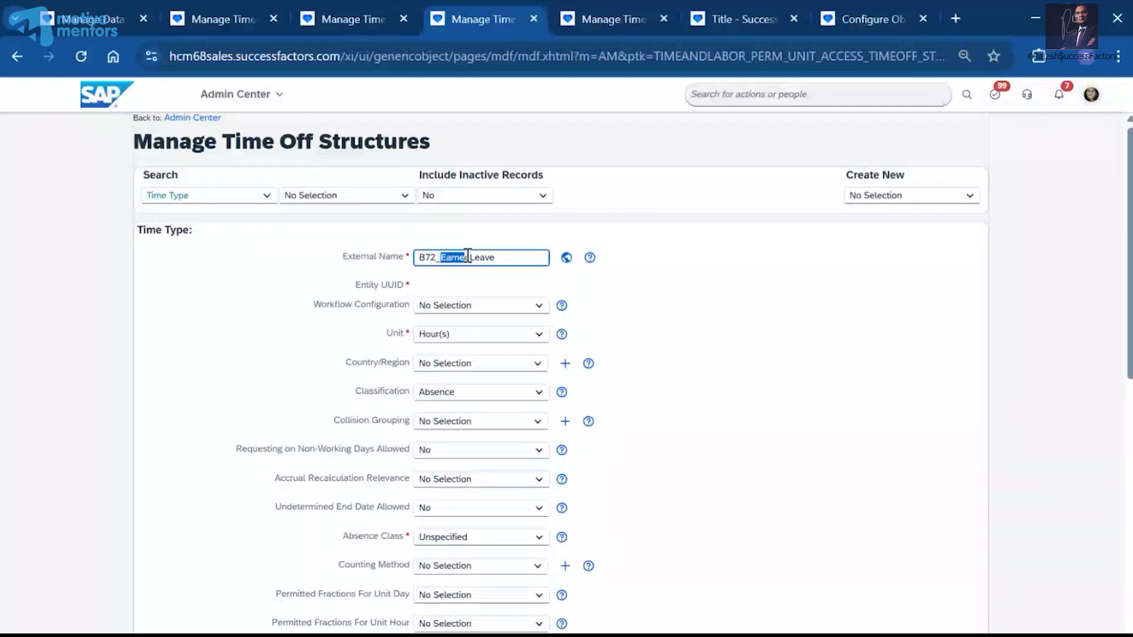
{"action": "type", "text": "Sick"}
Copy the name B72_SickLeave into the External Code and check the naming conventions item in the Notepad checklist.
{"action": "left_click_drag", "start_coordinate": [518, 257], "coordinate": [402, 257]}
{"action": "scroll", "coordinate": [498, 364], "scroll_direction": "down", "scroll_amount": 10}
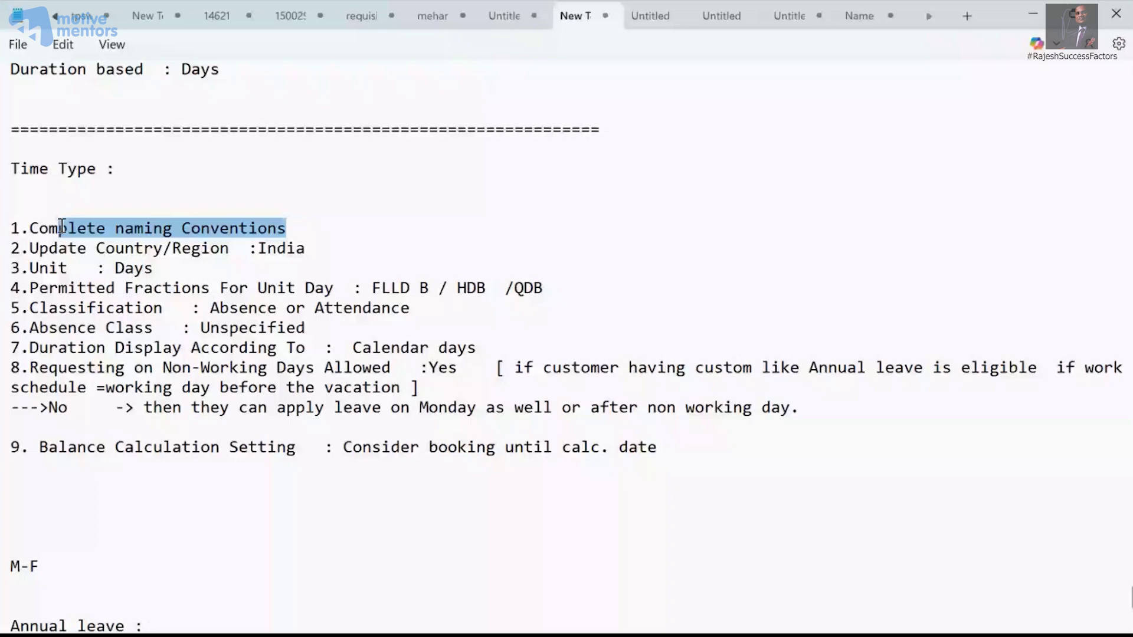
{"action": "left_click_drag", "start_coordinate": [59, 227], "coordinate": [38, 227]}
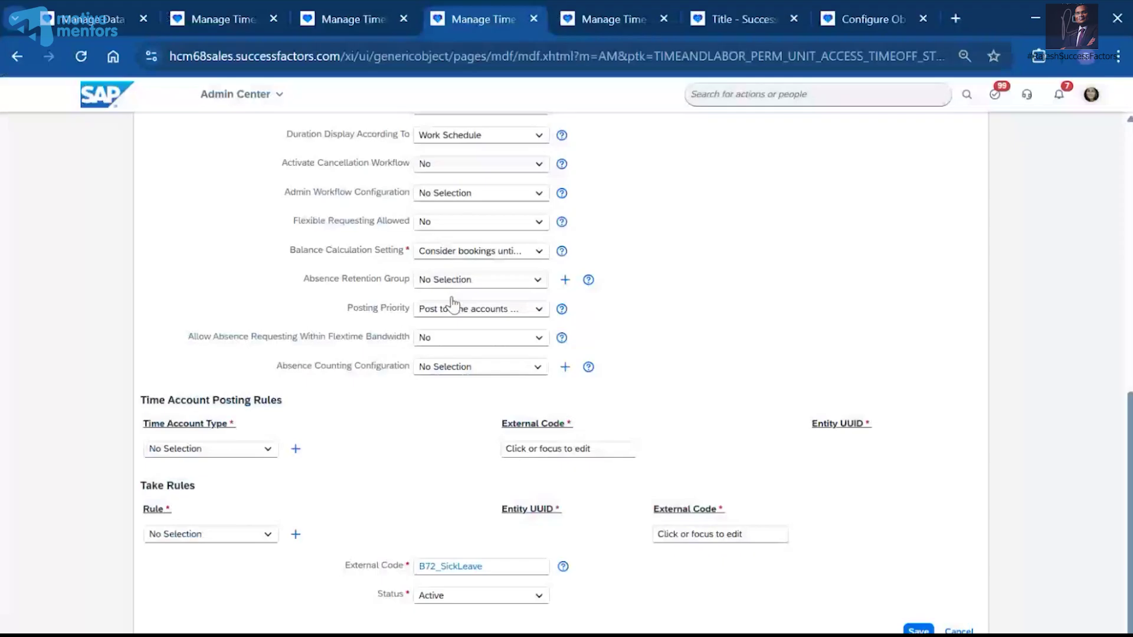
Find the Country/Region field on the page and set it to India (IND).
{"action": "scroll", "coordinate": [452, 304], "scroll_direction": "up", "scroll_amount": 5}
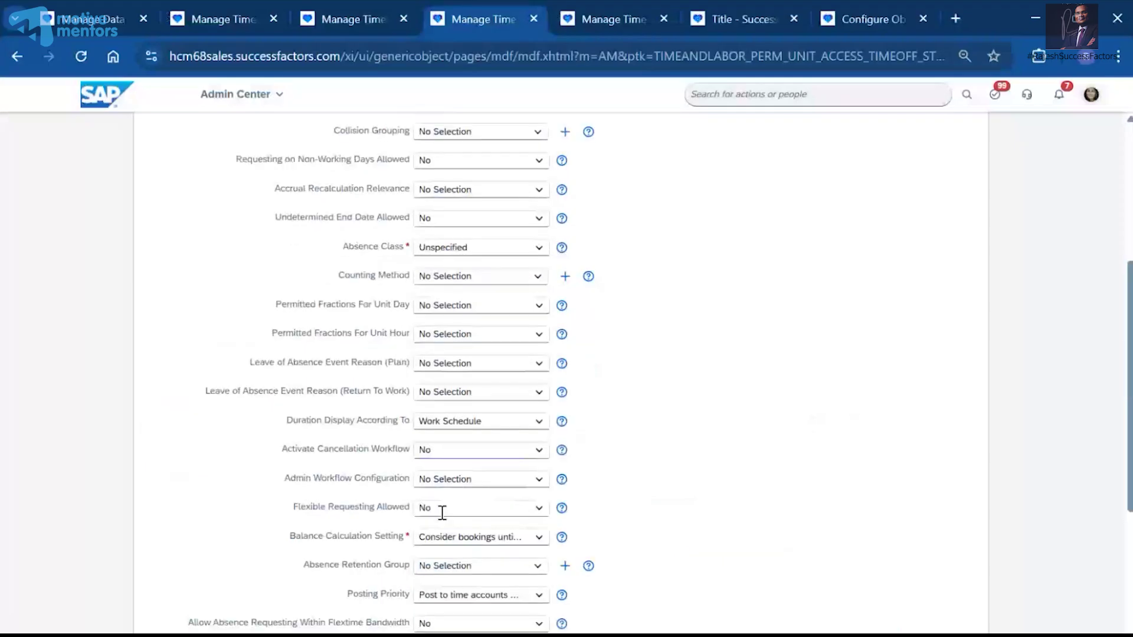
{"action": "scroll", "coordinate": [442, 512], "scroll_direction": "down", "scroll_amount": 2}
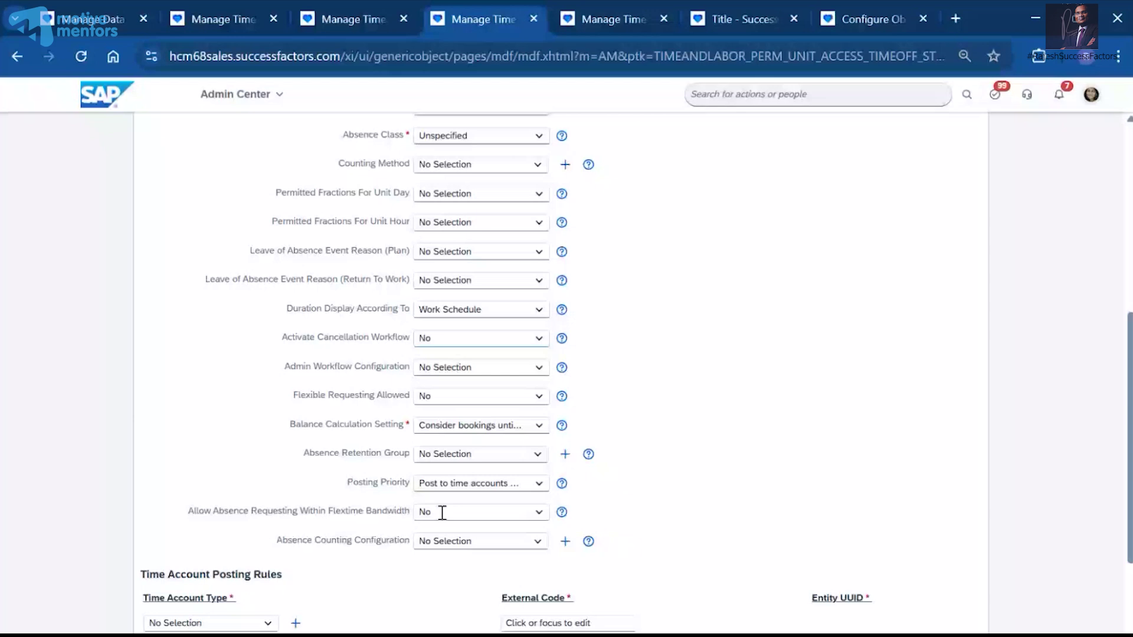
{"action": "key", "text": "ctrl+f"}
{"action": "type", "text": "country"}
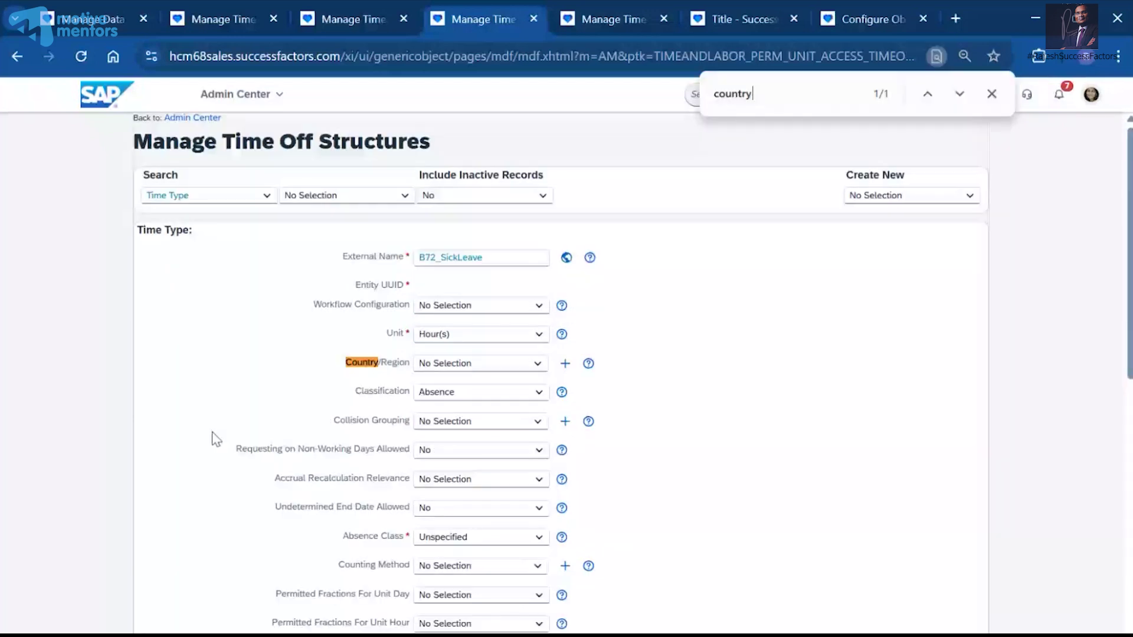
{"action": "left_click", "coordinate": [439, 364]}
{"action": "type", "text": "ind"}
{"action": "left_click", "coordinate": [451, 404]}
{"action": "left_click", "coordinate": [991, 96]}
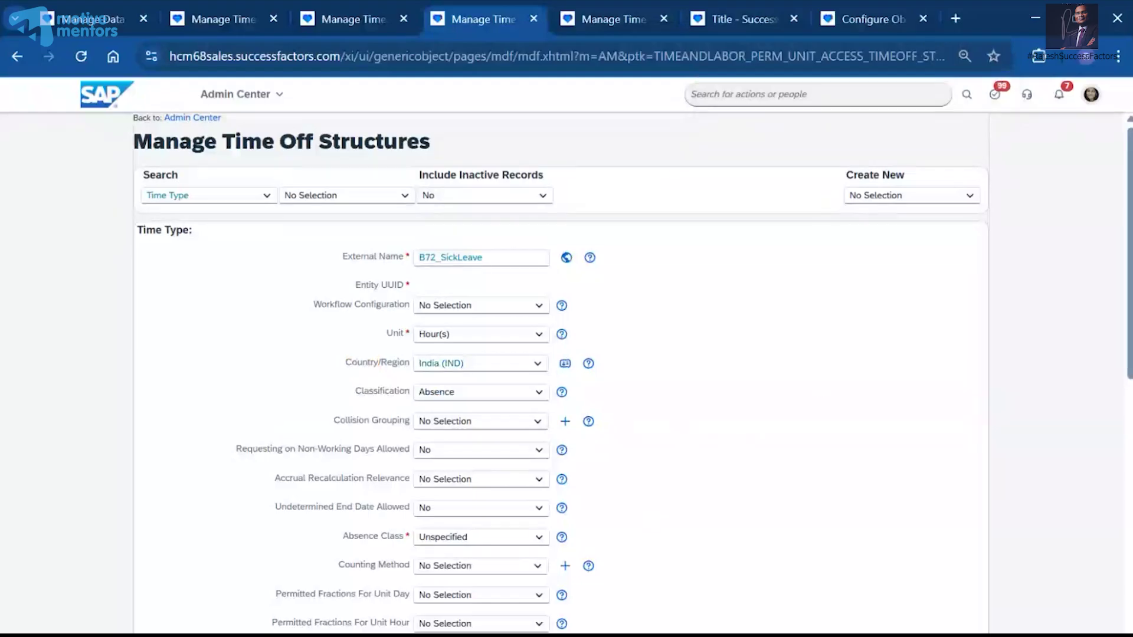
Check the Unit entry in the Notepad checklist and set the time type's Unit to Day(s).
{"action": "key", "text": "alt+Tab"}
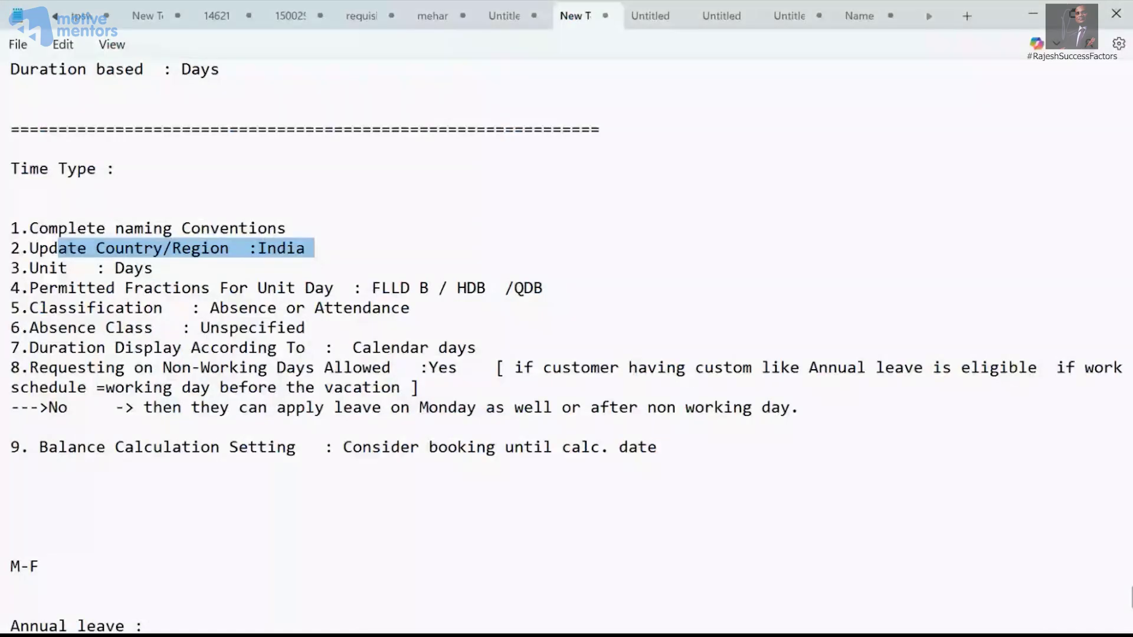
{"action": "key", "text": "alt+Tab"}
{"action": "left_click", "coordinate": [512, 336]}
{"action": "left_click", "coordinate": [472, 372]}
{"action": "scroll", "coordinate": [472, 407], "scroll_direction": "down", "scroll_amount": 3}
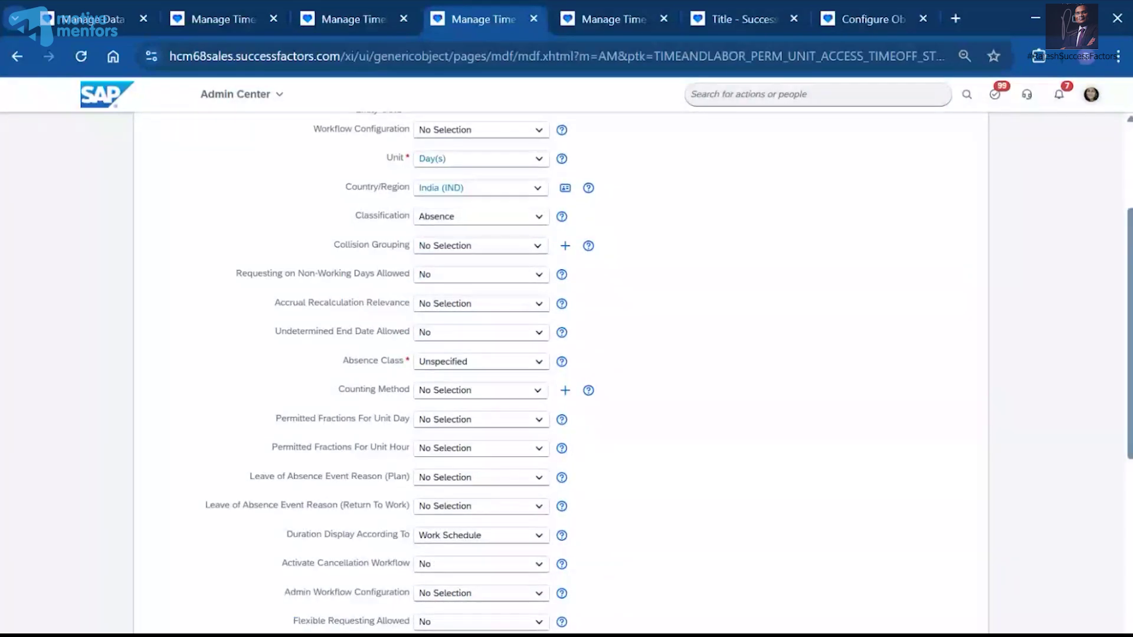
Follow the Notepad checklist's fourth item and set Permitted Fractions For Unit Day to Half day bookings allowed.
{"action": "key", "text": "alt+Tab"}
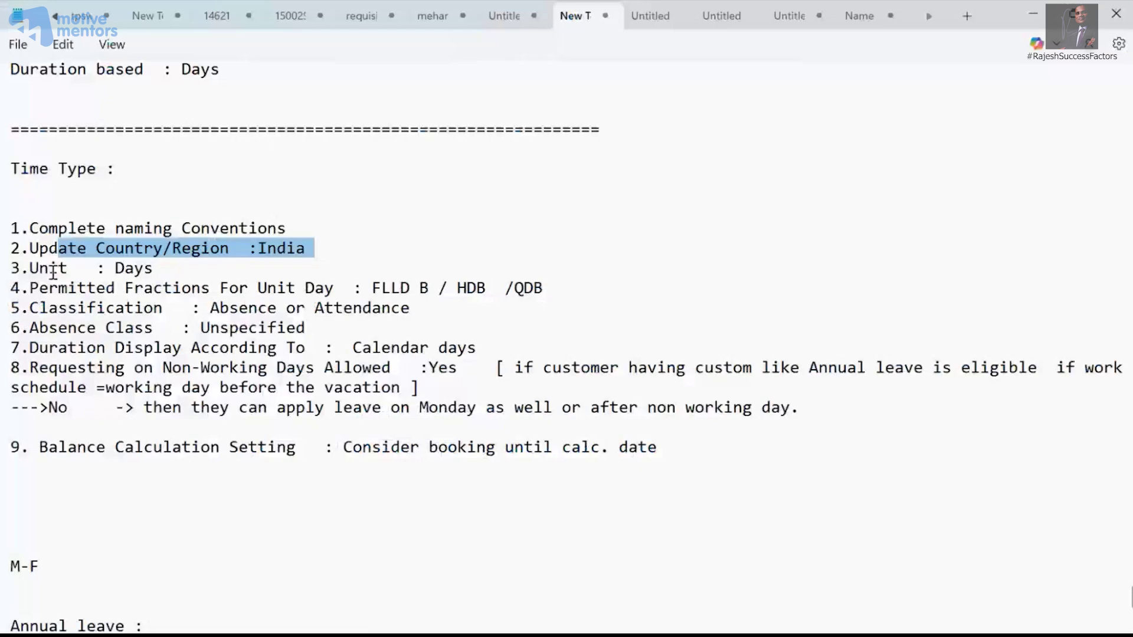
{"action": "left_click_drag", "start_coordinate": [48, 288], "coordinate": [362, 289]}
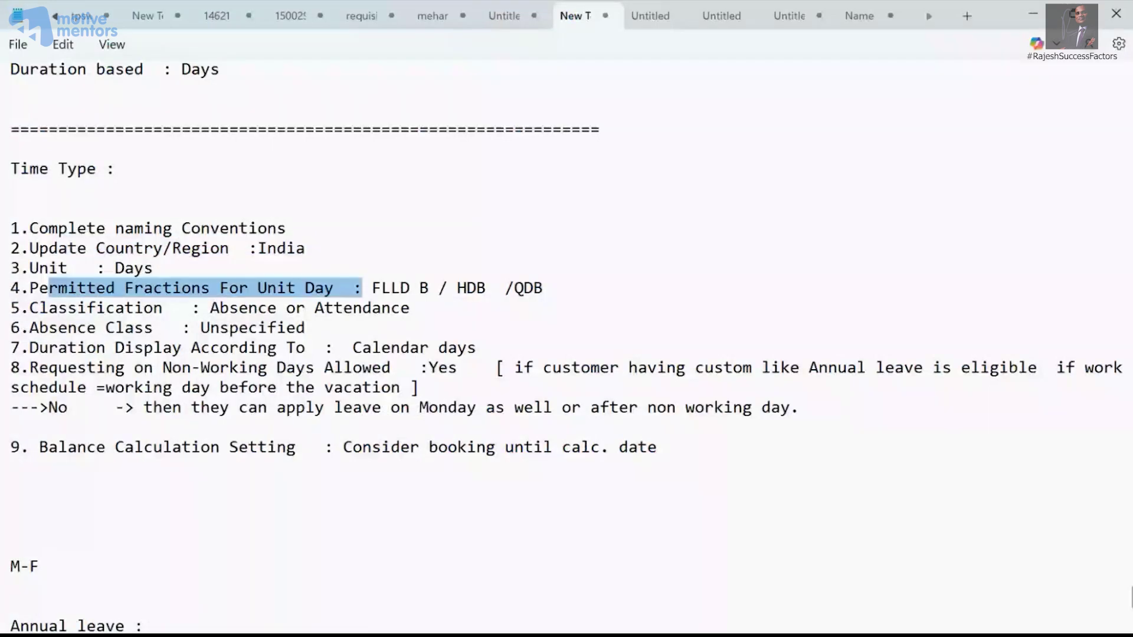
{"action": "key", "text": "alt+Tab"}
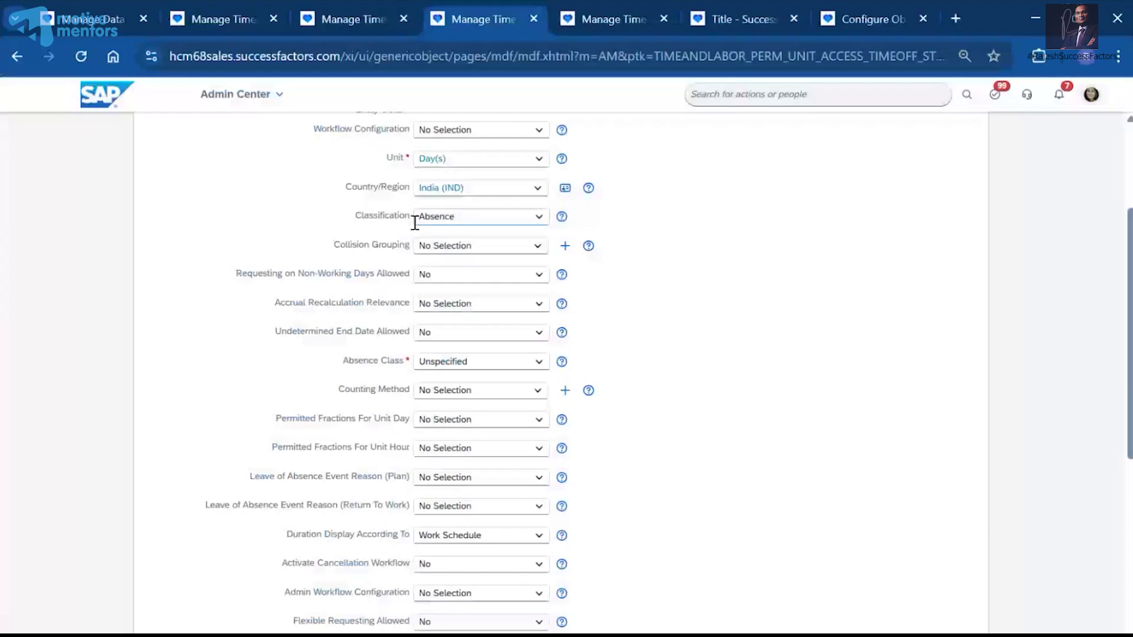
{"action": "scroll", "coordinate": [421, 357], "scroll_direction": "up", "scroll_amount": 3}
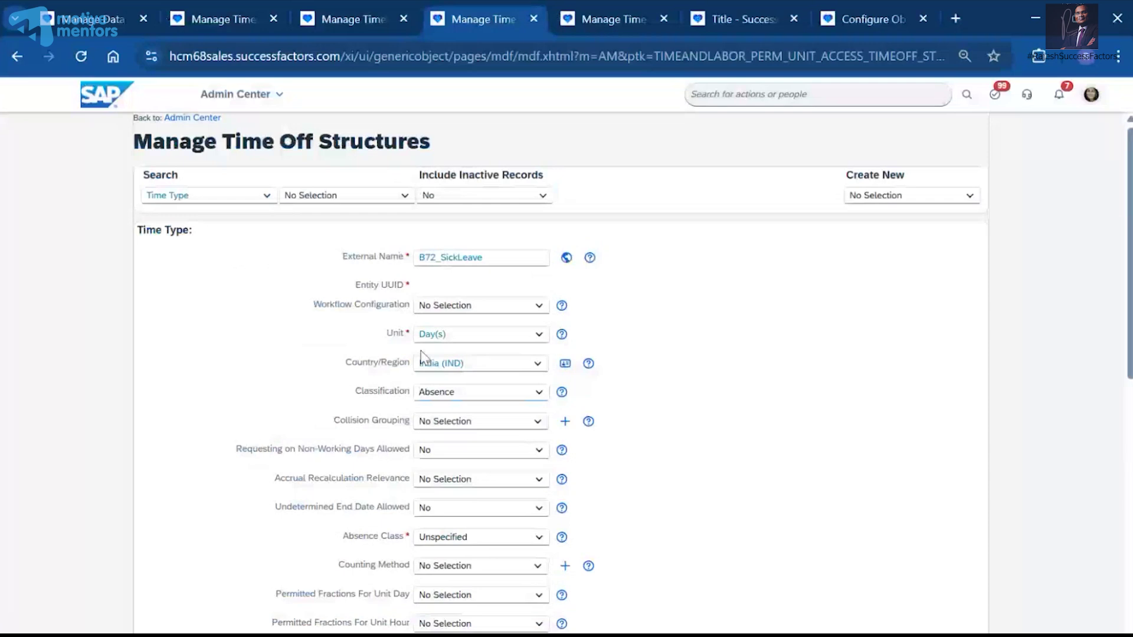
{"action": "scroll", "coordinate": [421, 357], "scroll_direction": "down", "scroll_amount": 4}
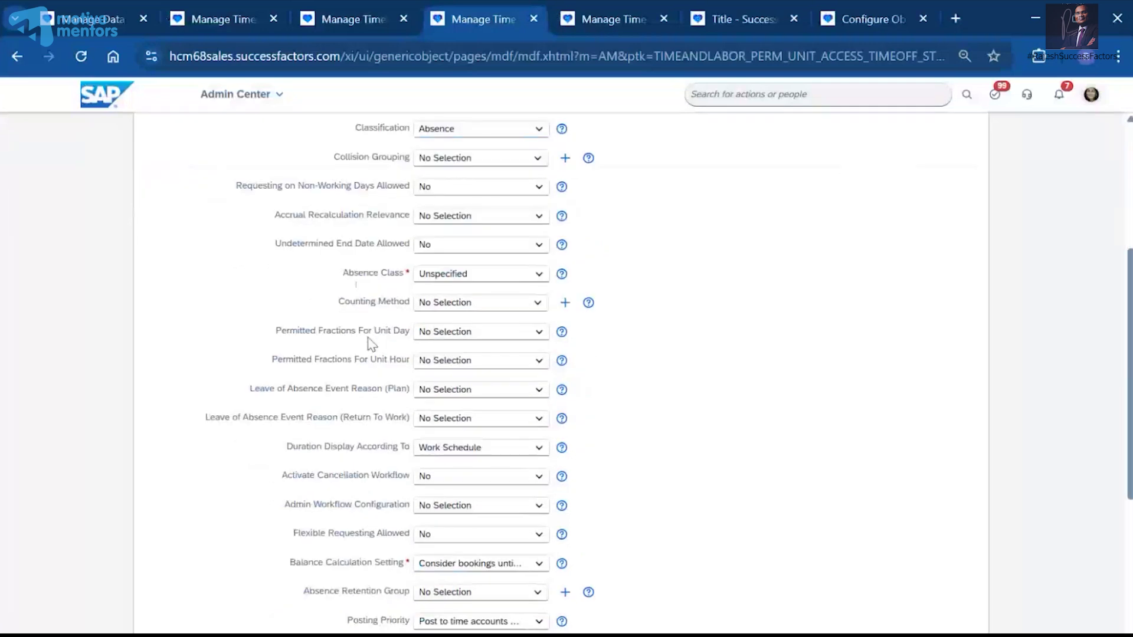
{"action": "left_click", "coordinate": [534, 333]}
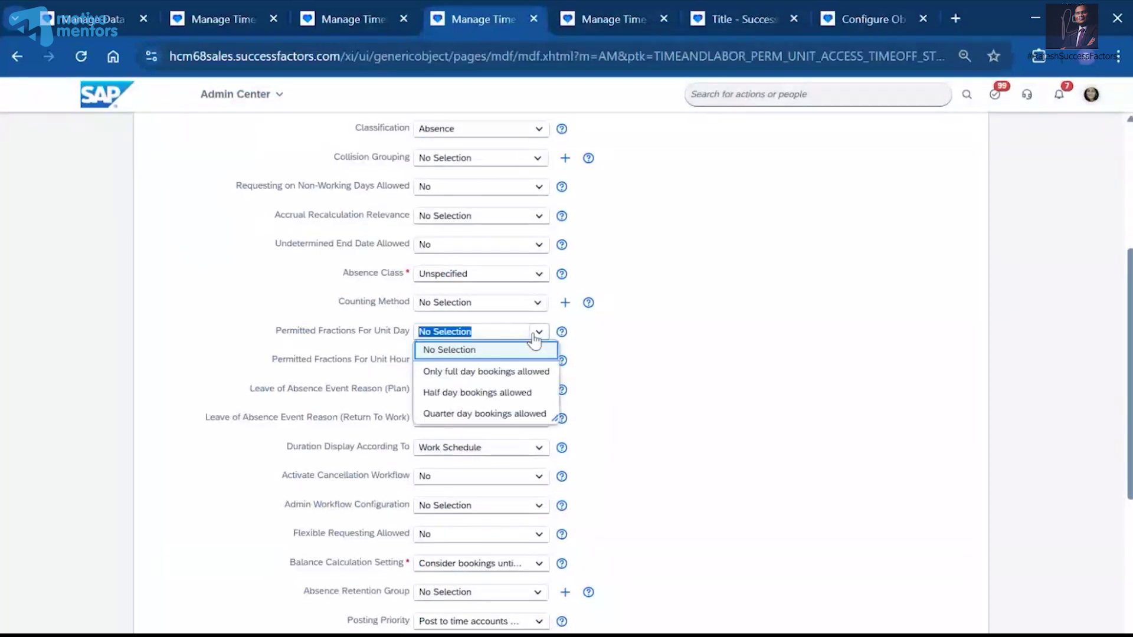
{"action": "left_click", "coordinate": [505, 394]}
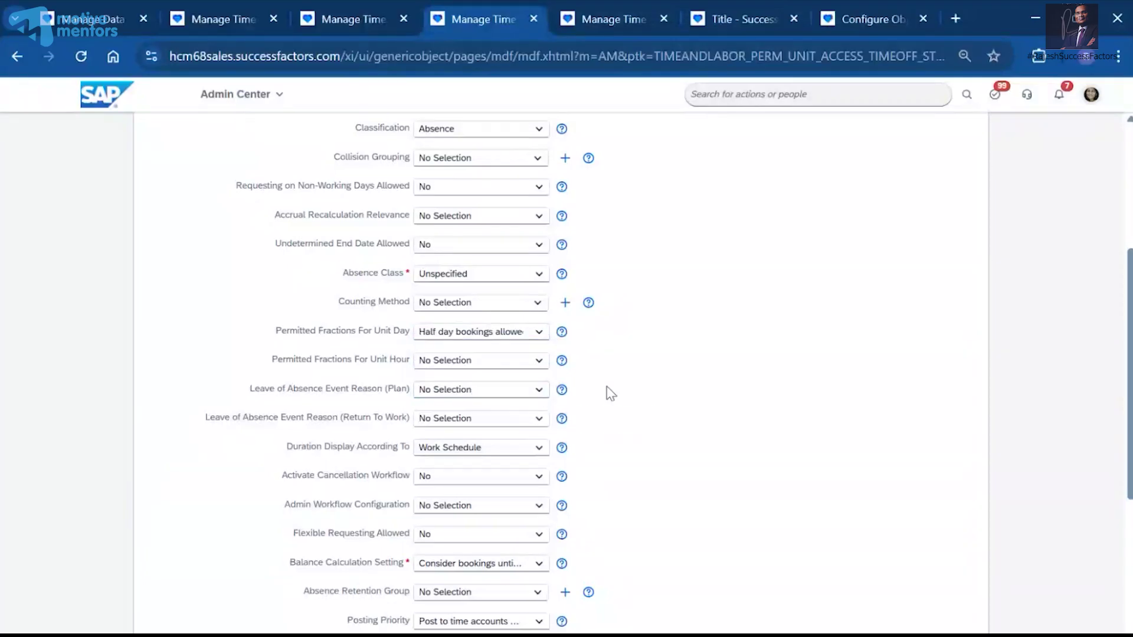
Review the Absence Class options against the Notepad checklist and select Absence as the time type's Classification.
{"action": "left_click", "coordinate": [693, 635]}
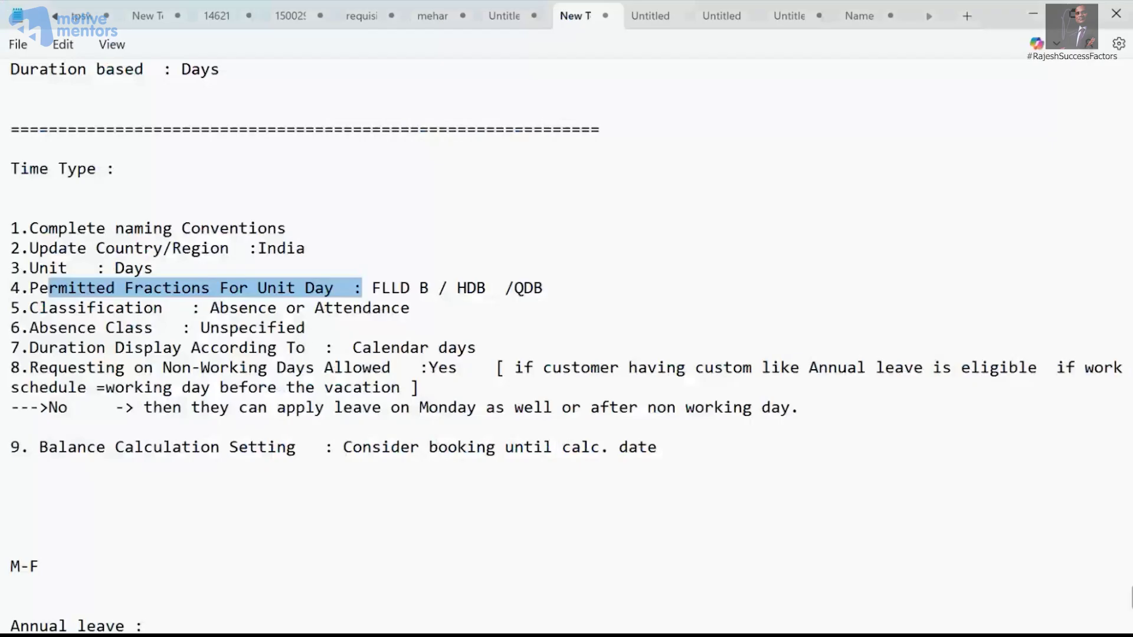
{"action": "left_click", "coordinate": [647, 617]}
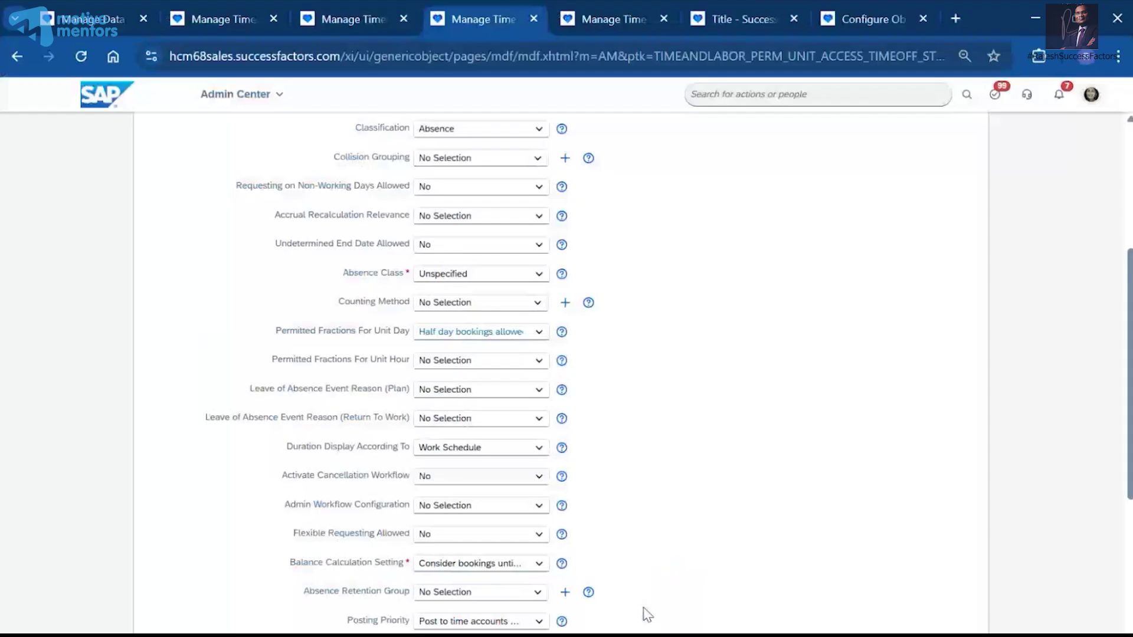
{"action": "scroll", "coordinate": [363, 248], "scroll_direction": "up", "scroll_amount": 1}
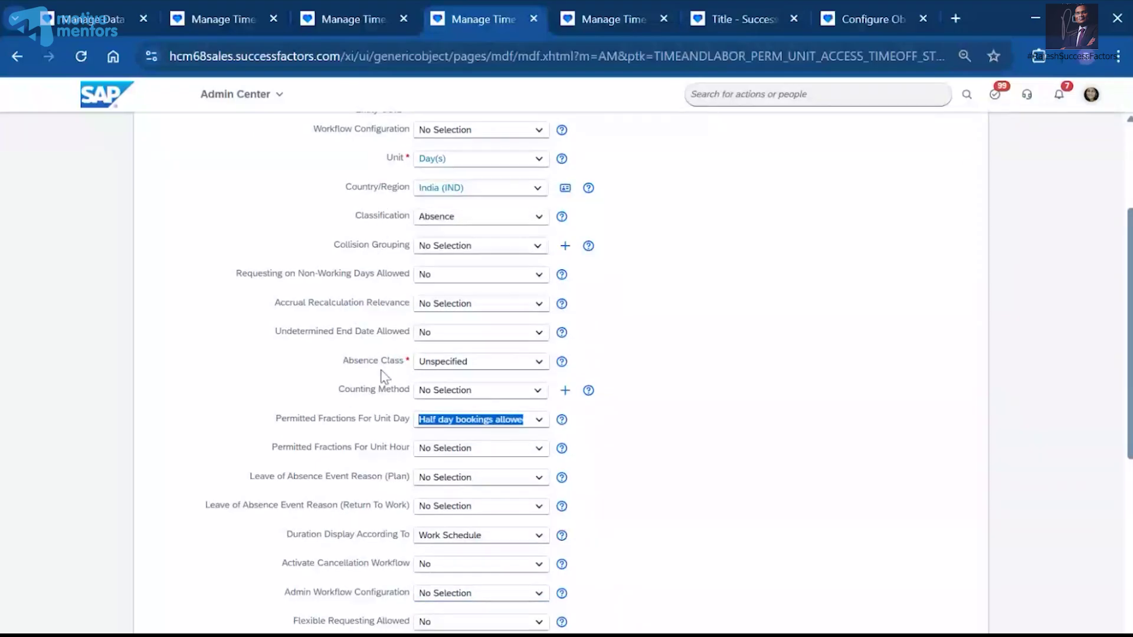
{"action": "left_click", "coordinate": [538, 362]}
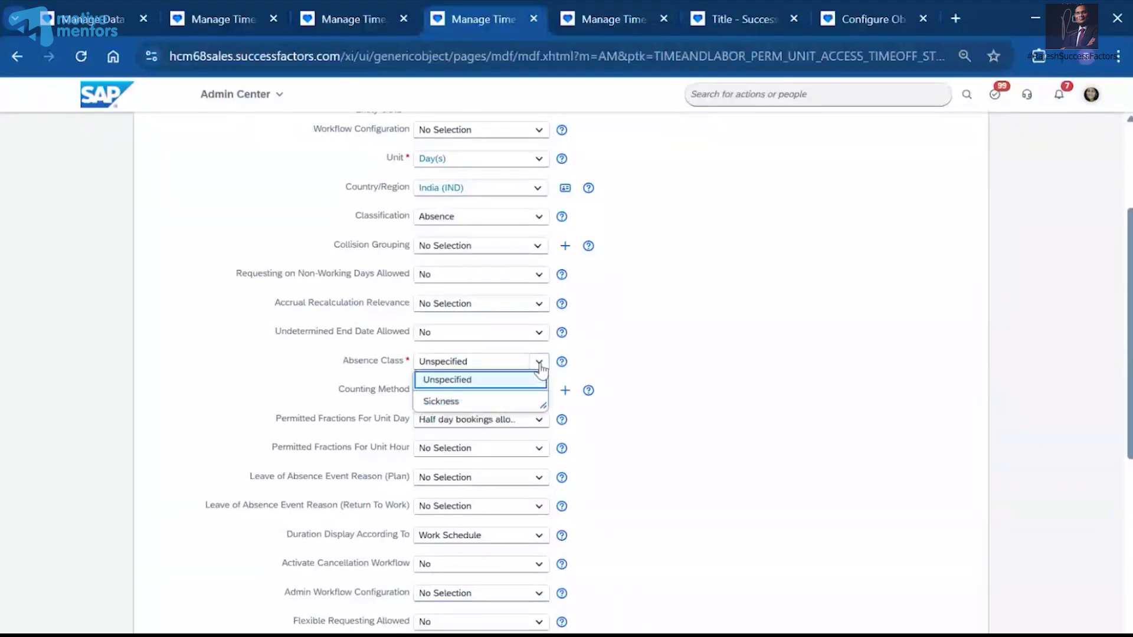
{"action": "left_click", "coordinate": [712, 339]}
{"action": "left_click_drag", "start_coordinate": [361, 216], "coordinate": [391, 215]}
{"action": "left_click", "coordinate": [538, 222]}
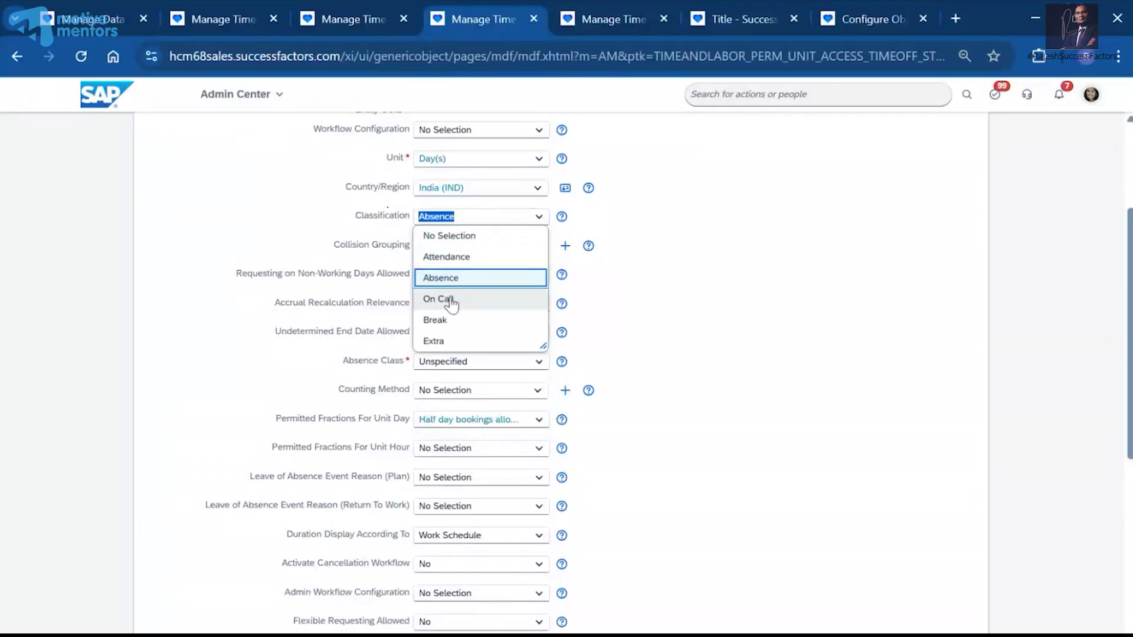
{"action": "left_click", "coordinate": [440, 278]}
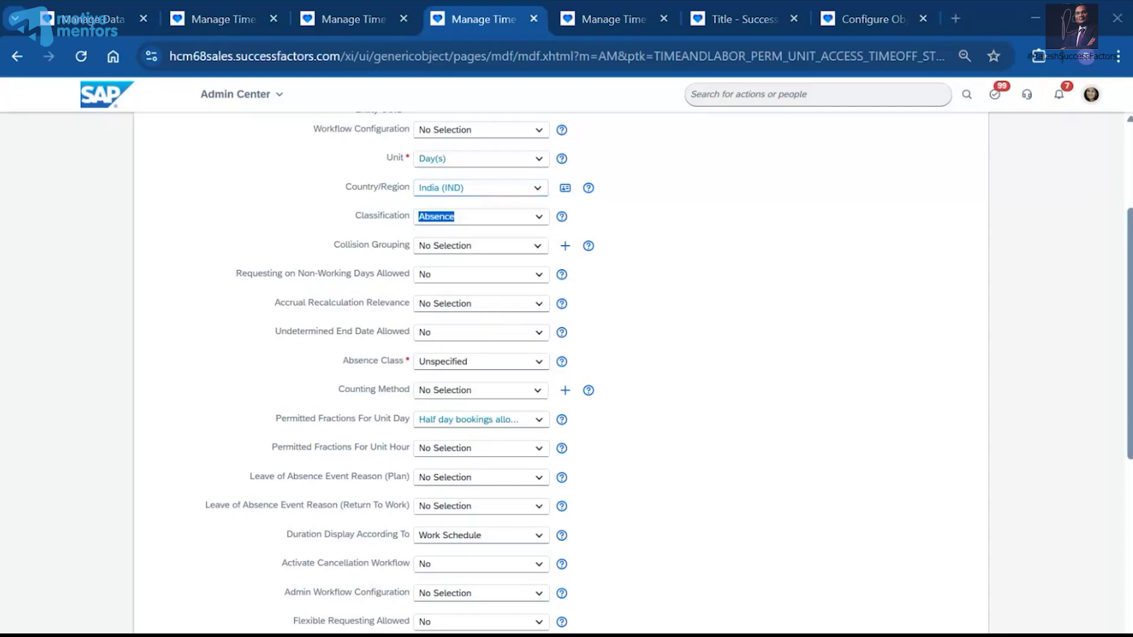
Check the checklist's seventh item, find the Duration Display According To field on the page and review its options.
{"action": "key", "text": "alt+Tab"}
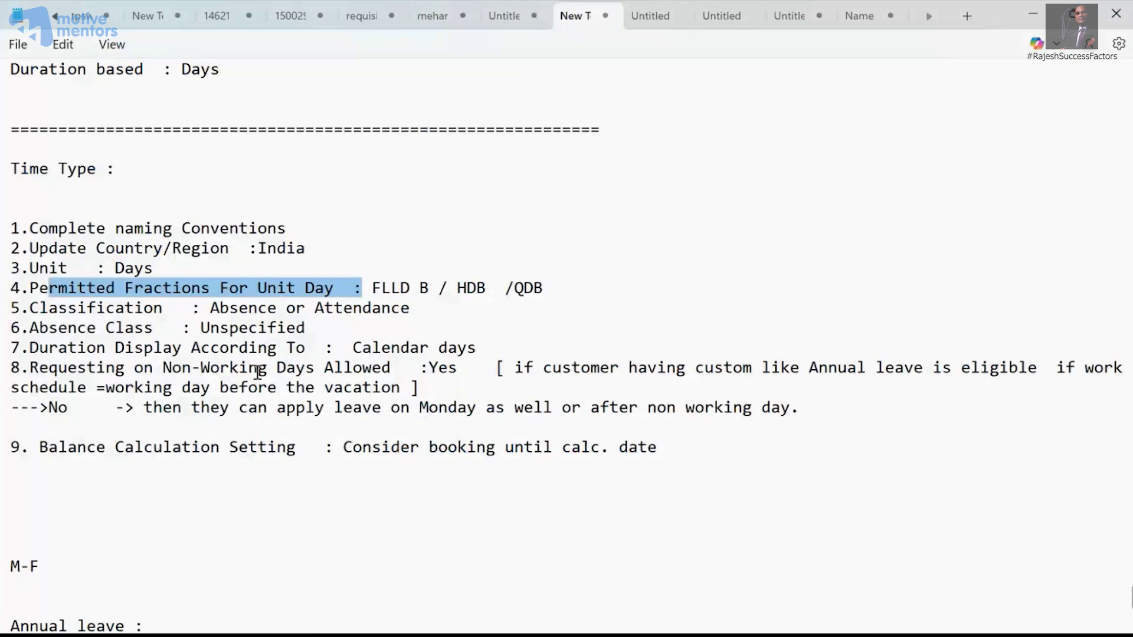
{"action": "mouse_move", "coordinate": [647, 635]}
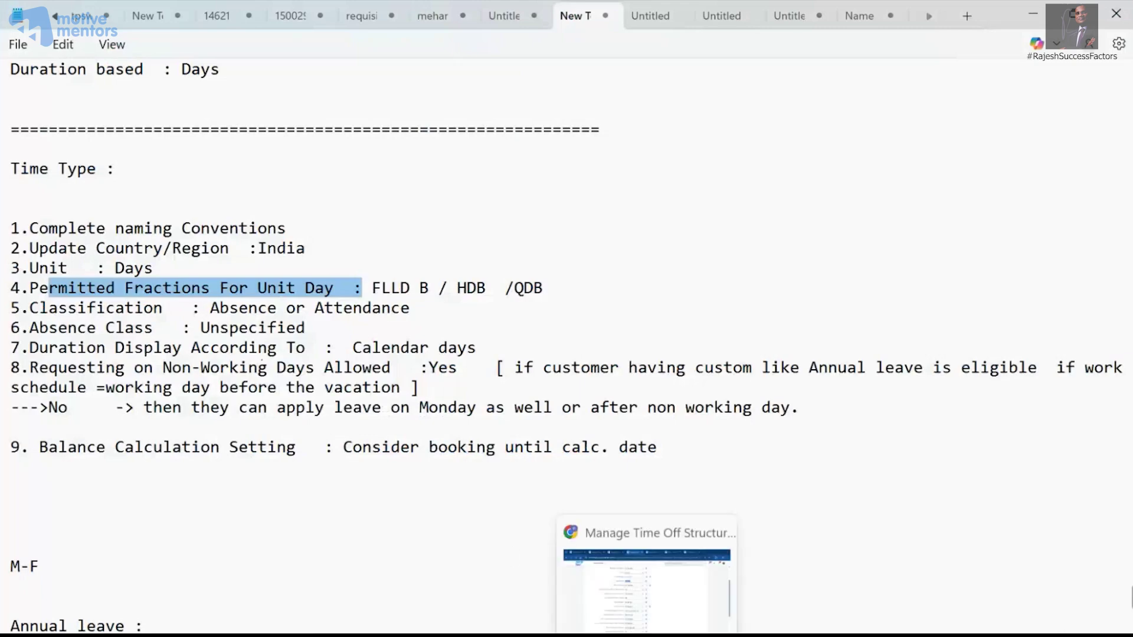
{"action": "left_click", "coordinate": [647, 590]}
{"action": "key", "text": "alt+Tab"}
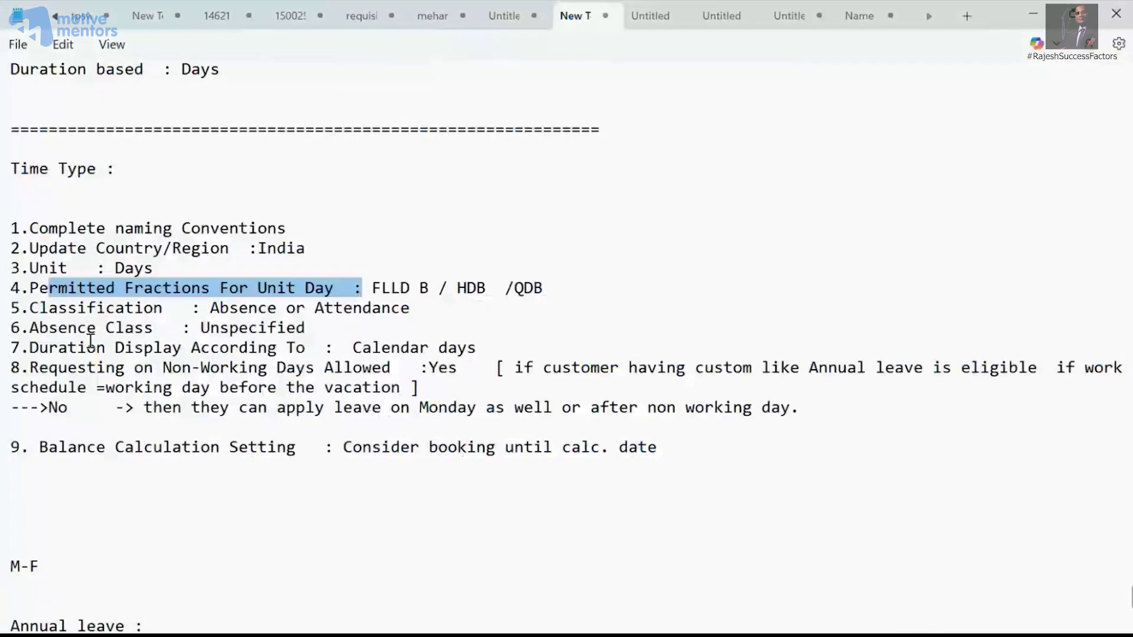
{"action": "left_click_drag", "start_coordinate": [49, 348], "coordinate": [306, 349]}
{"action": "key", "text": "alt+Tab"}
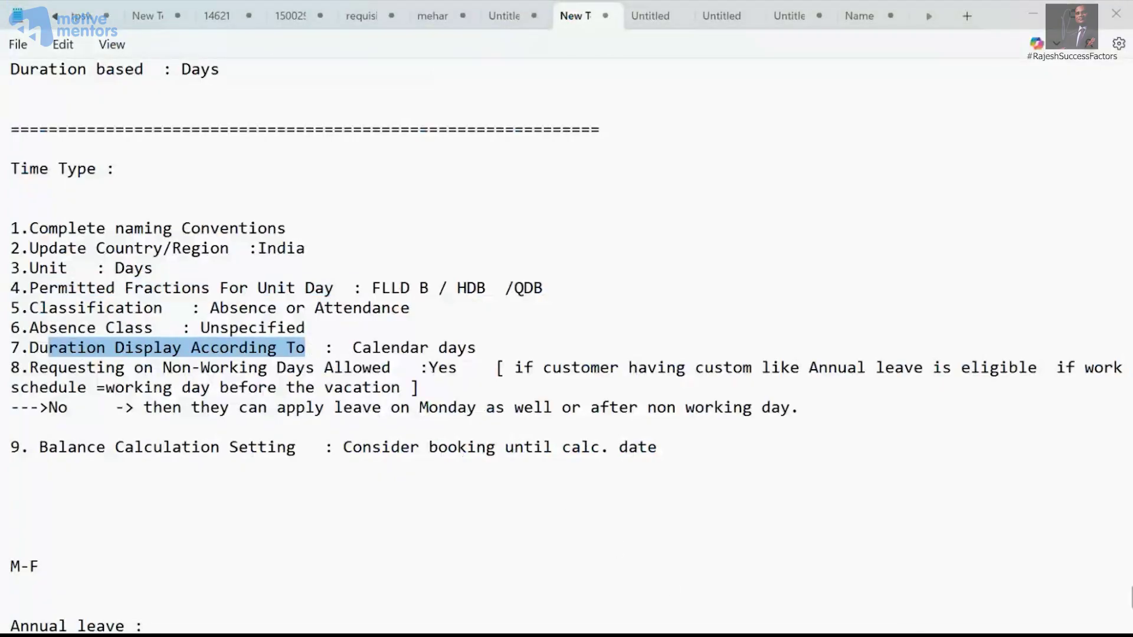
{"action": "scroll", "coordinate": [632, 441], "scroll_direction": "down", "scroll_amount": 2}
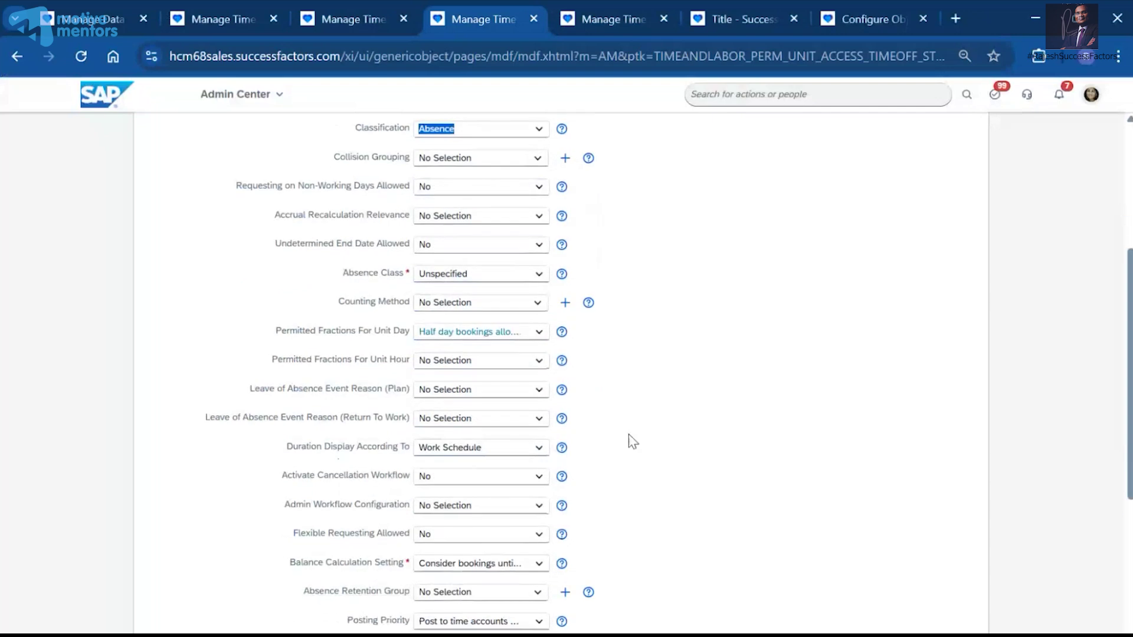
{"action": "key", "text": "ctrl+f"}
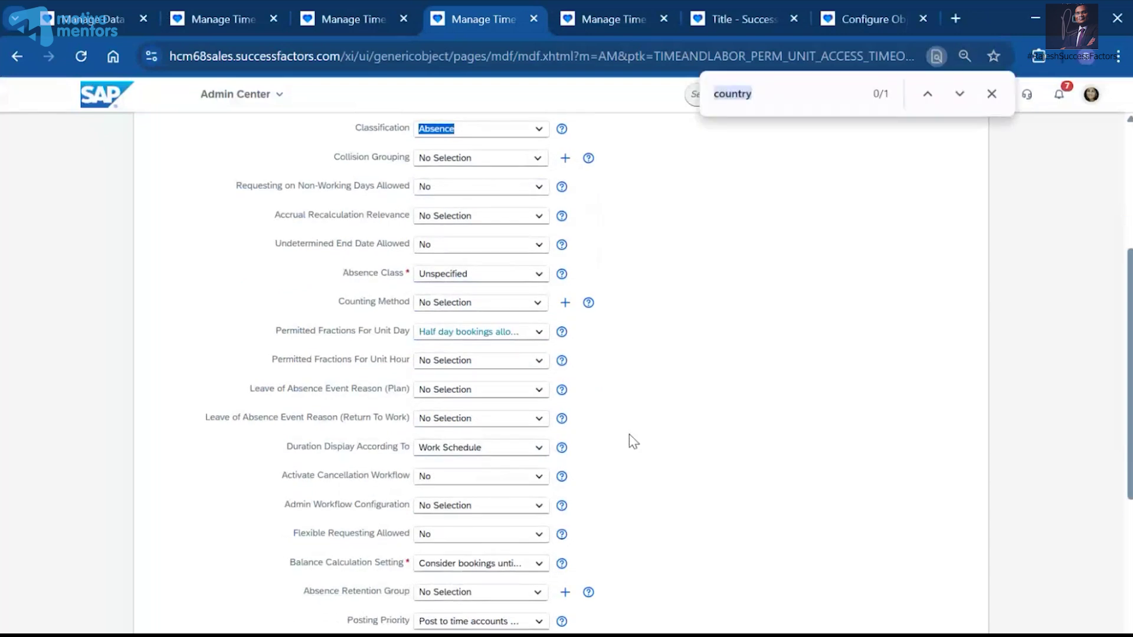
{"action": "key", "text": "BackSpace"}
{"action": "type", "text": "dura"}
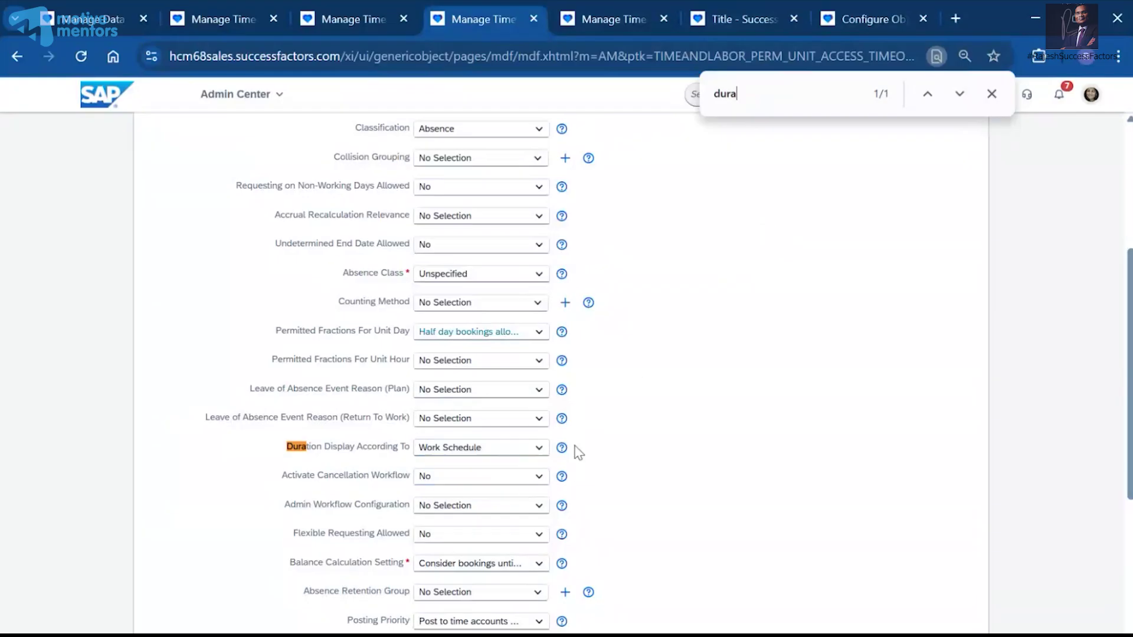
{"action": "left_click", "coordinate": [534, 447]}
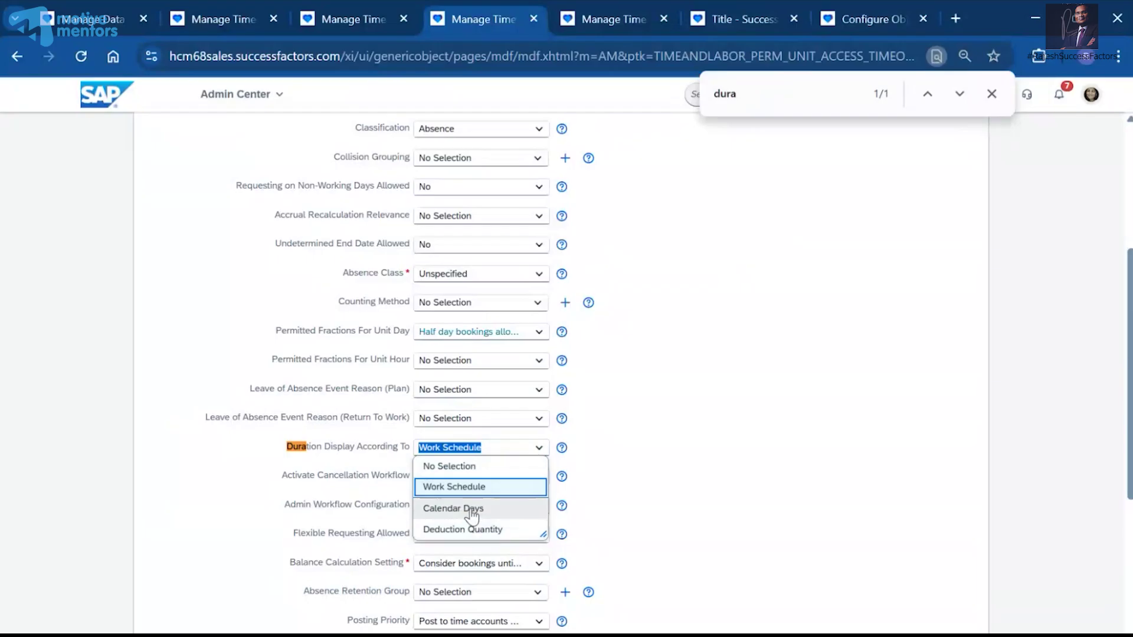
{"action": "left_click", "coordinate": [730, 443]}
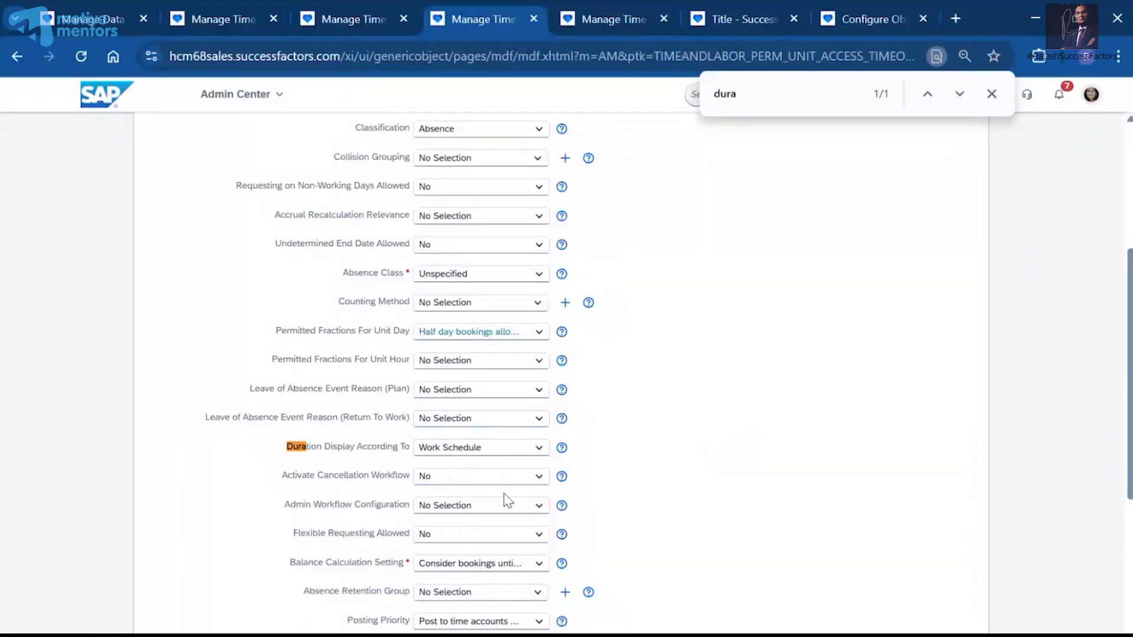
Check the Balance Calculation Setting item in the Notepad checklist and review that field's options on the time type.
{"action": "scroll", "coordinate": [705, 334], "scroll_direction": "up", "scroll_amount": 2}
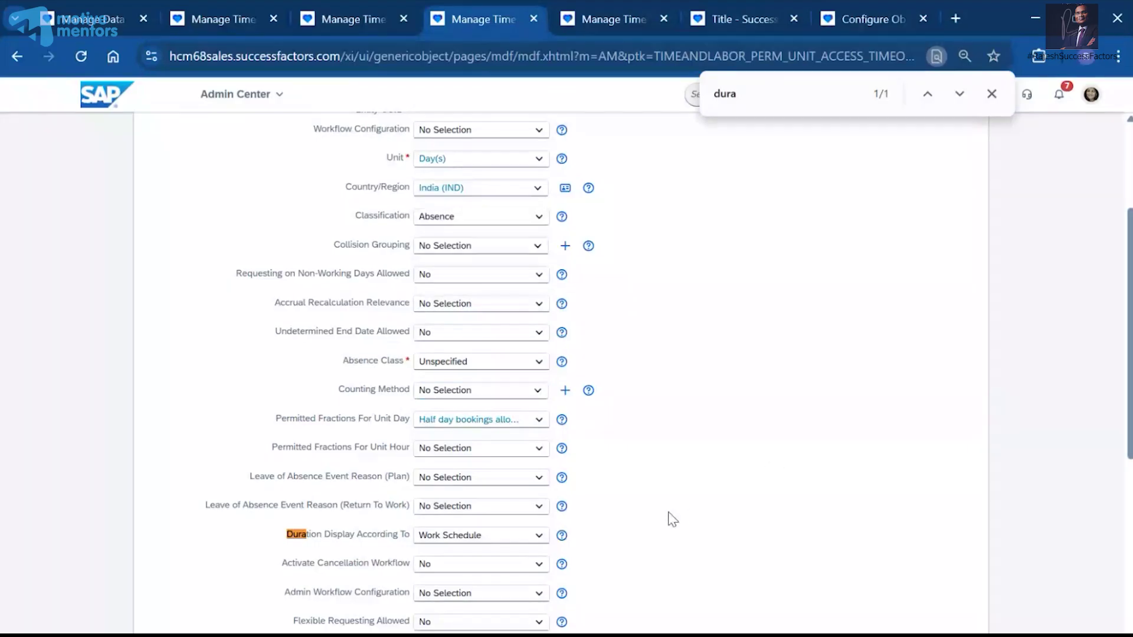
{"action": "key", "text": "alt+Tab"}
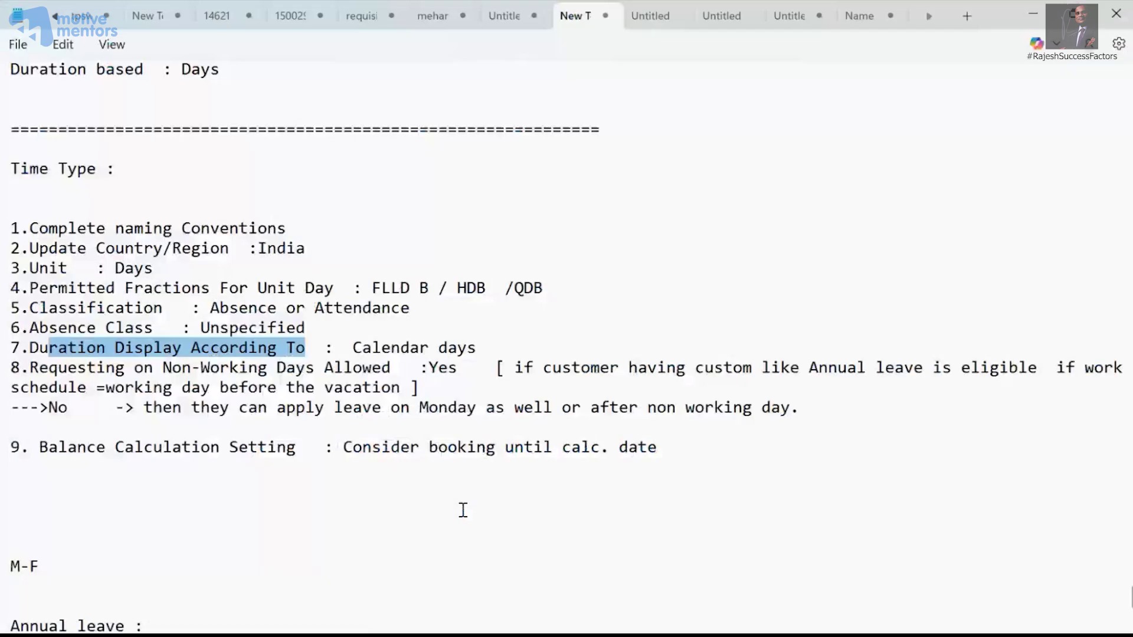
{"action": "left_click_drag", "start_coordinate": [67, 447], "coordinate": [295, 447]}
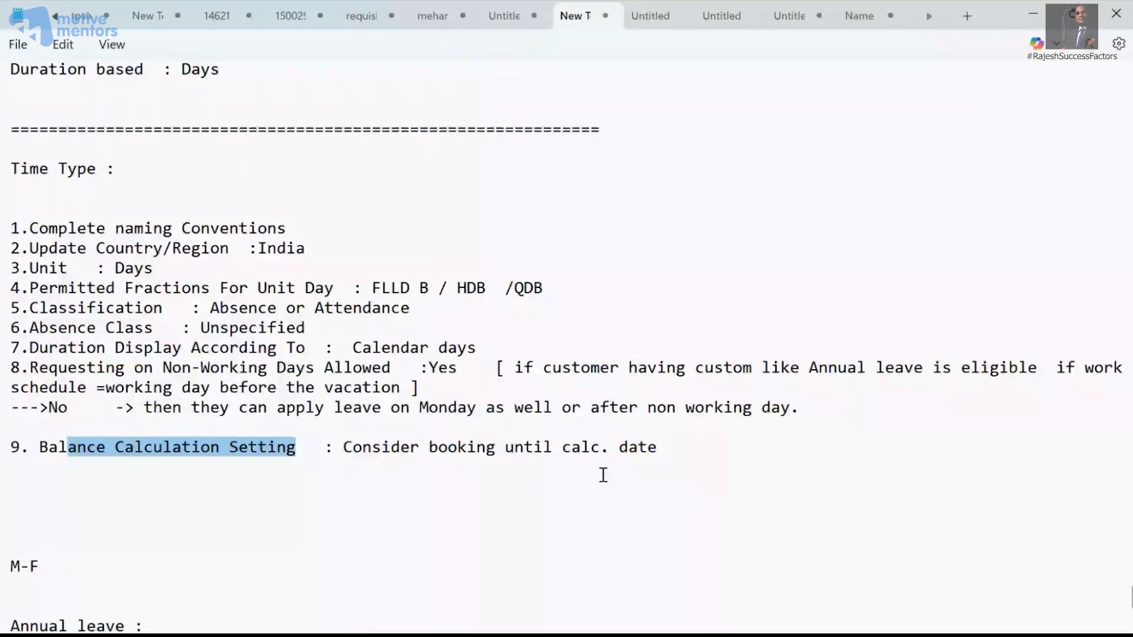
{"action": "key", "text": "alt+Tab"}
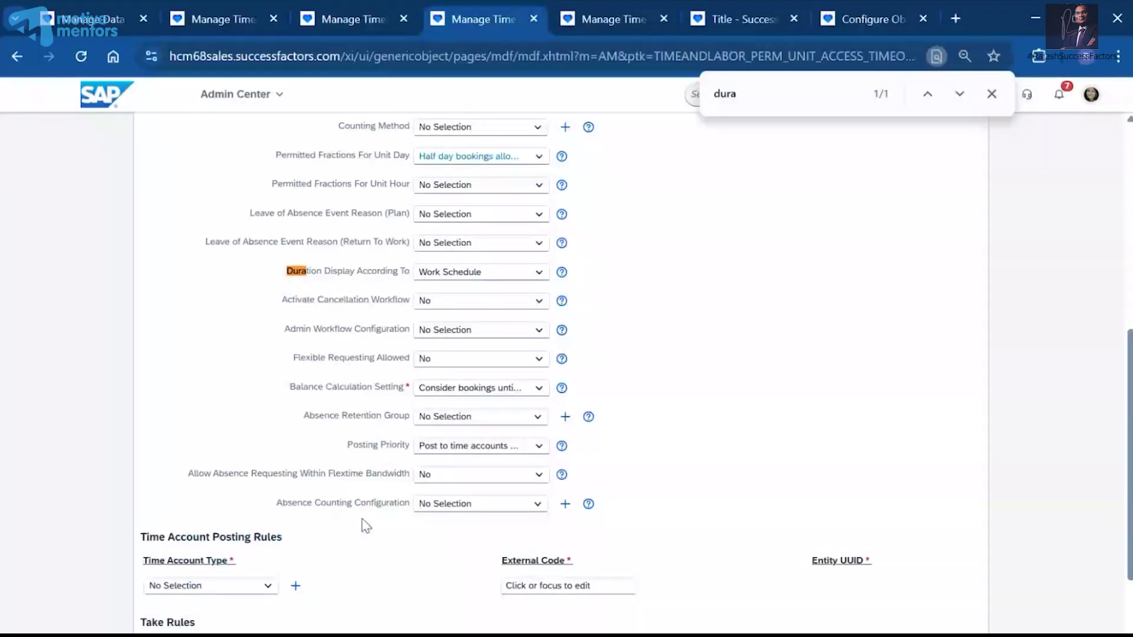
{"action": "left_click", "coordinate": [545, 391]}
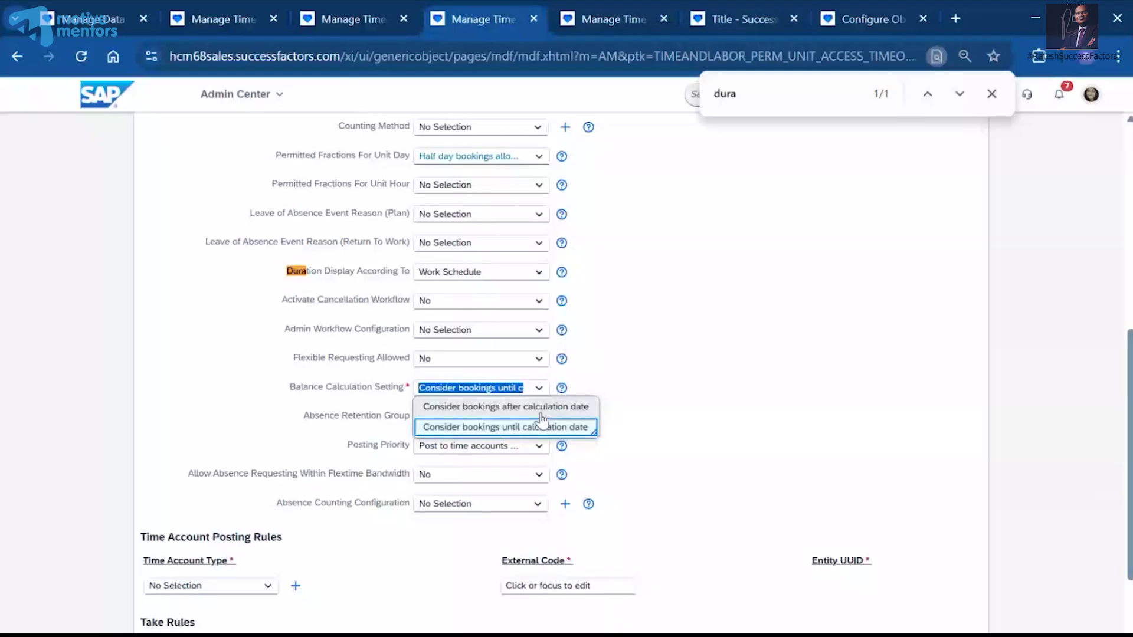
Copy the Workflow Configuration label into the Notepad checklist as item 10 and start item 11.
{"action": "scroll", "coordinate": [732, 390], "scroll_direction": "up", "scroll_amount": 8}
{"action": "left_click", "coordinate": [314, 309]}
{"action": "left_click_drag", "start_coordinate": [314, 309], "coordinate": [411, 309]}
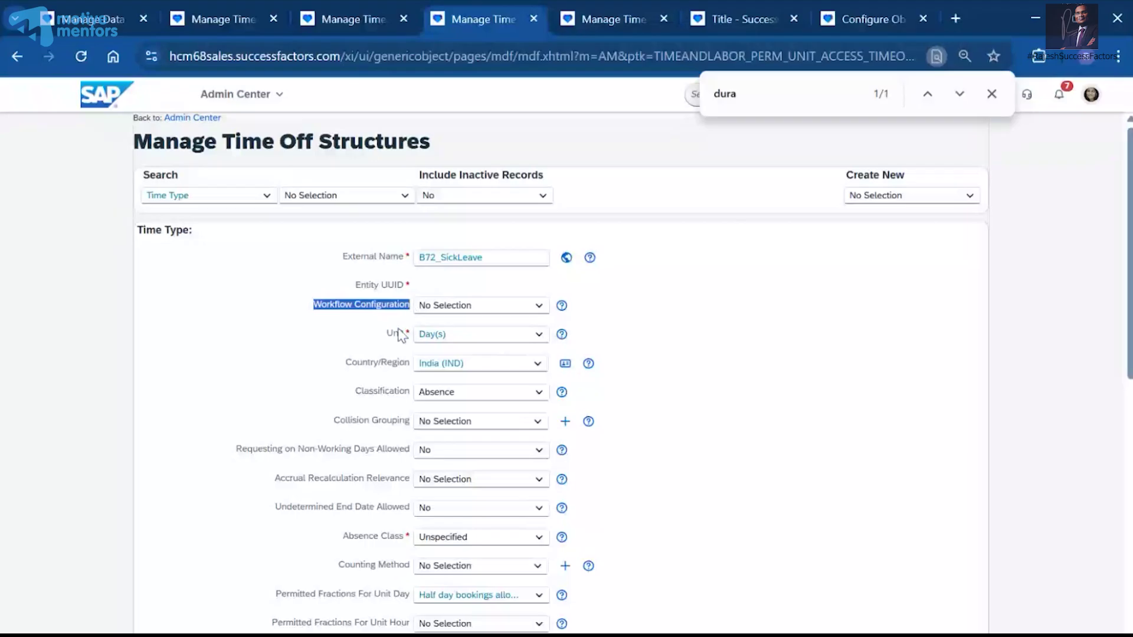
{"action": "left_click", "coordinate": [536, 635]}
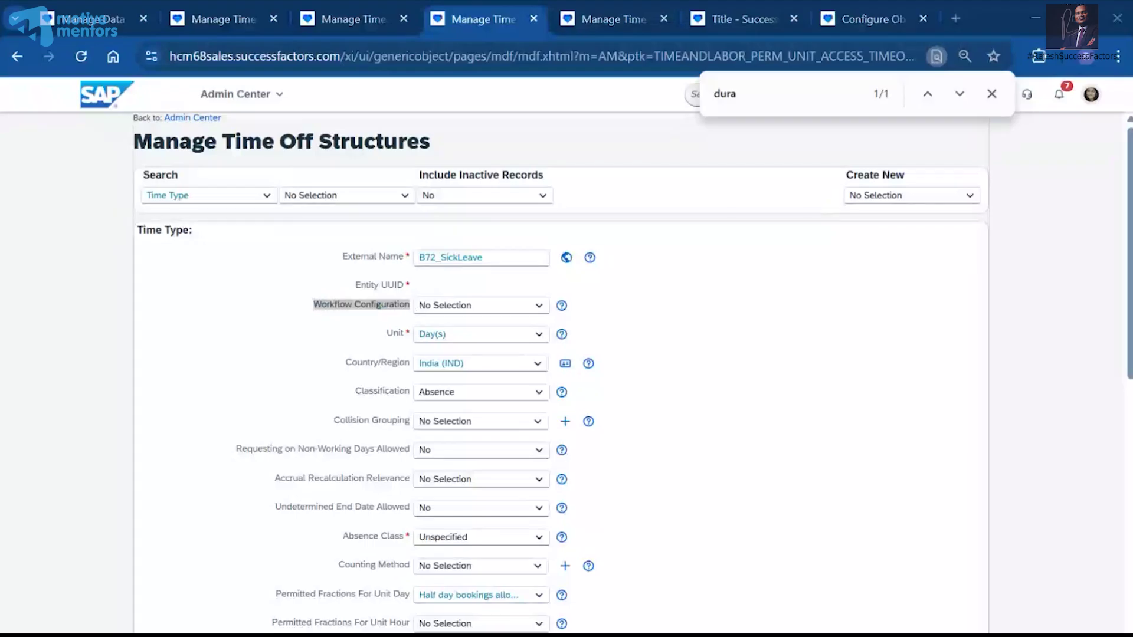
{"action": "left_click", "coordinate": [498, 608]}
{"action": "scroll", "coordinate": [499, 608], "scroll_direction": "down", "scroll_amount": 1}
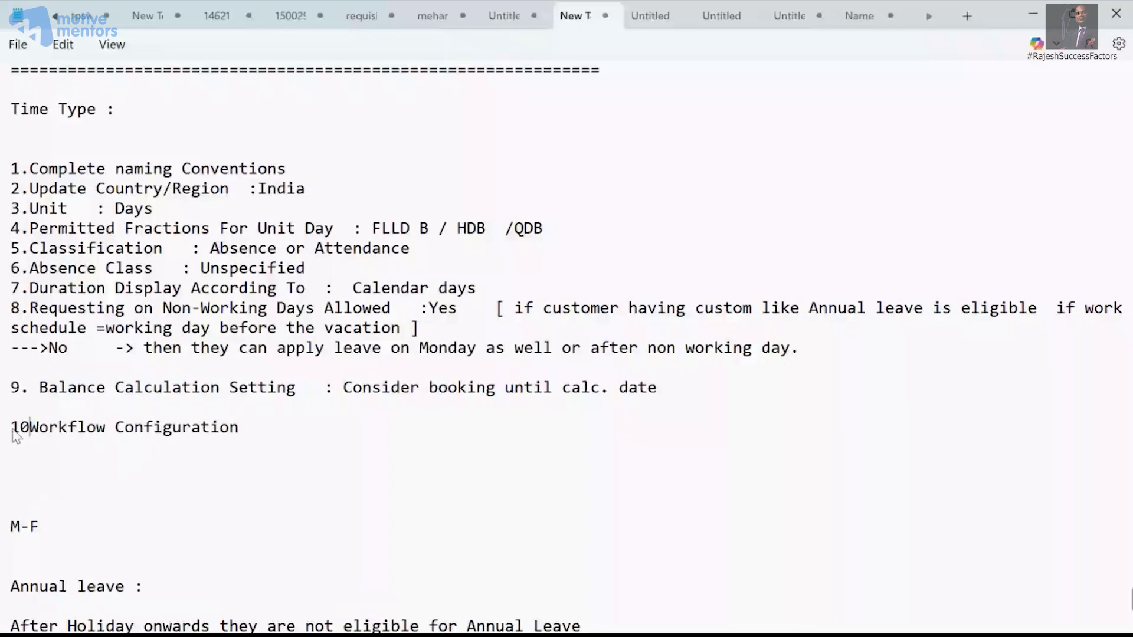
{"action": "type", "text": ".Workflow Configuration"}
{"action": "left_click", "coordinate": [321, 427]}
{"action": "key", "text": "Return"}
{"action": "type", "text": "11."}
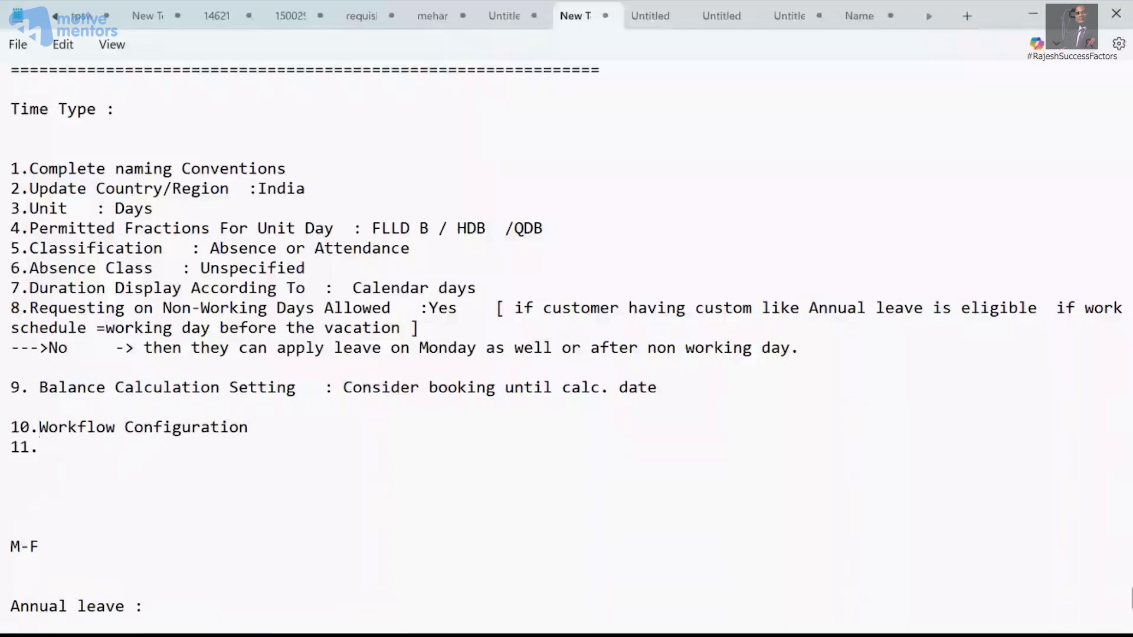
Set the sick leave time type's Workflow Configuration to WF_B72_TimeOff.
{"action": "key", "text": "alt+Tab"}
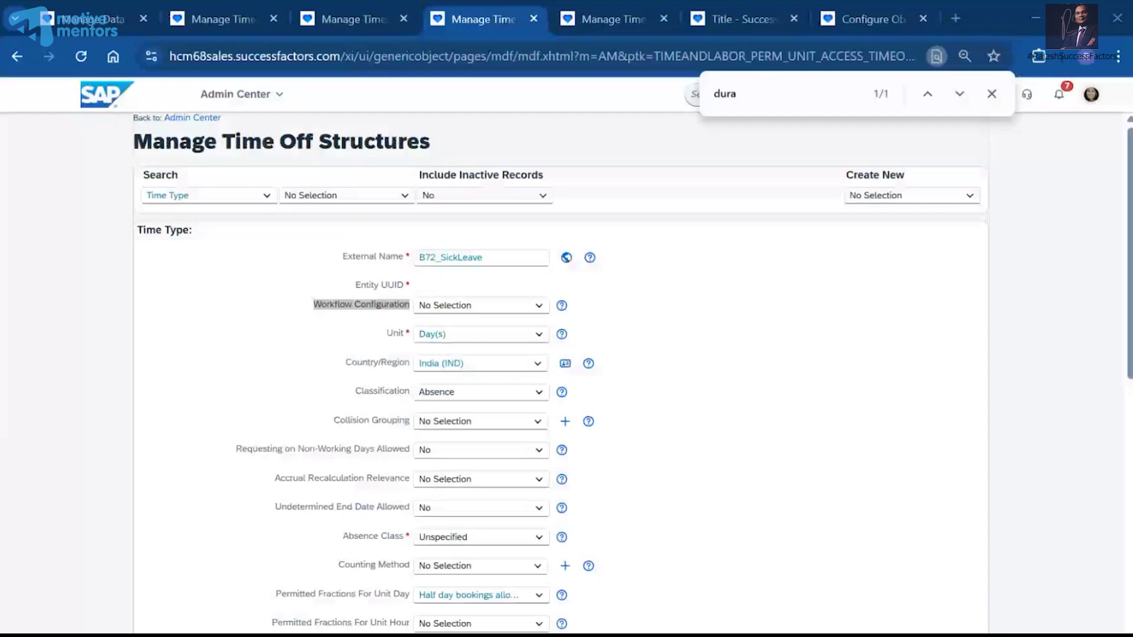
{"action": "left_click", "coordinate": [497, 306]}
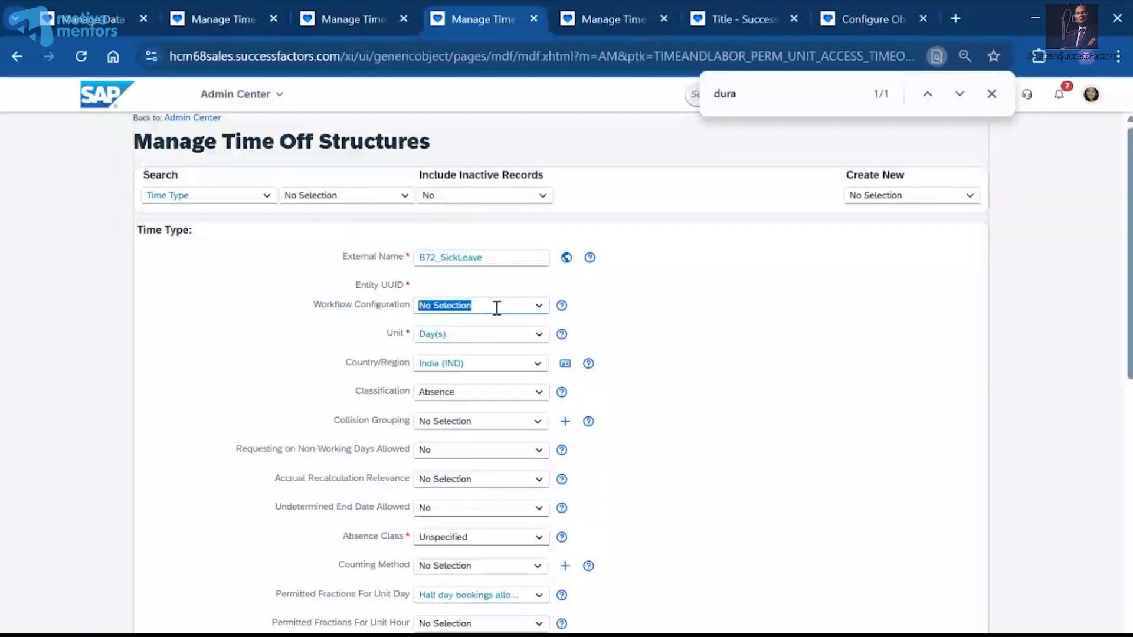
{"action": "type", "text": "b72"}
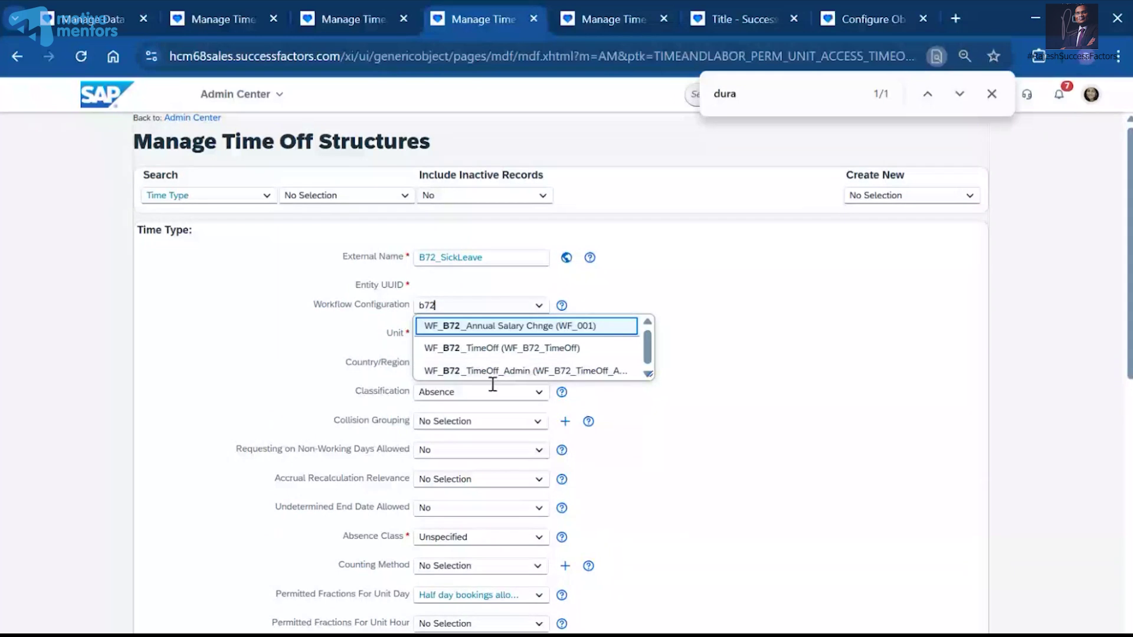
{"action": "left_click", "coordinate": [501, 349]}
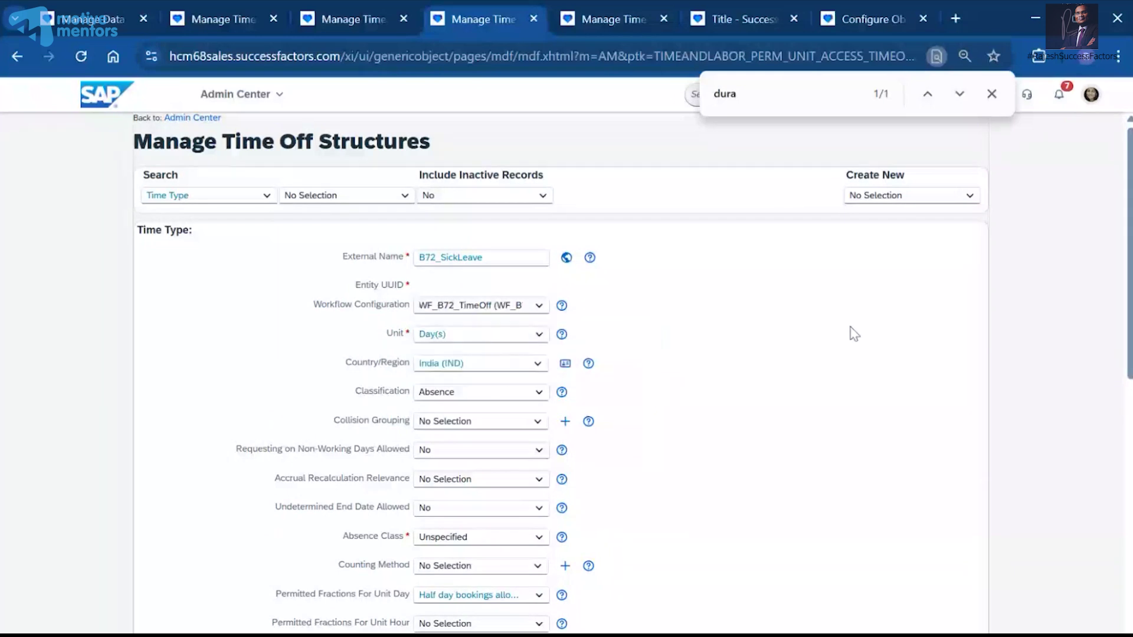
Set Activate Cancellation Workflow to Yes and choose WF_B72_TimeOff_Admin as the Admin Workflow Configuration.
{"action": "scroll", "coordinate": [741, 367], "scroll_direction": "down", "scroll_amount": 6}
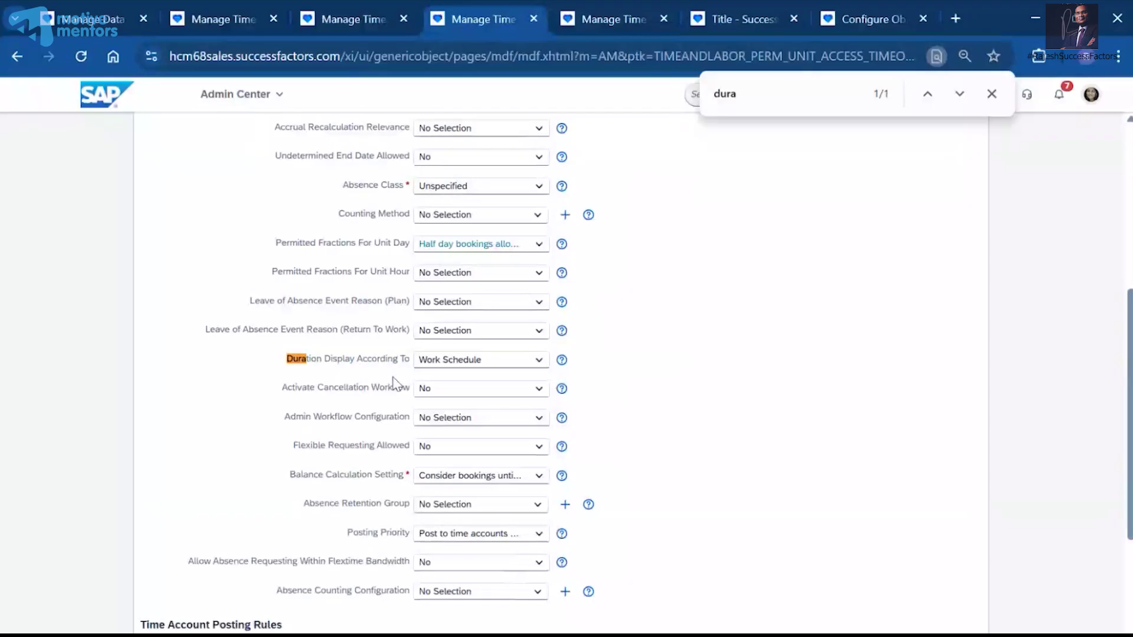
{"action": "scroll", "coordinate": [405, 452], "scroll_direction": "down", "scroll_amount": 2}
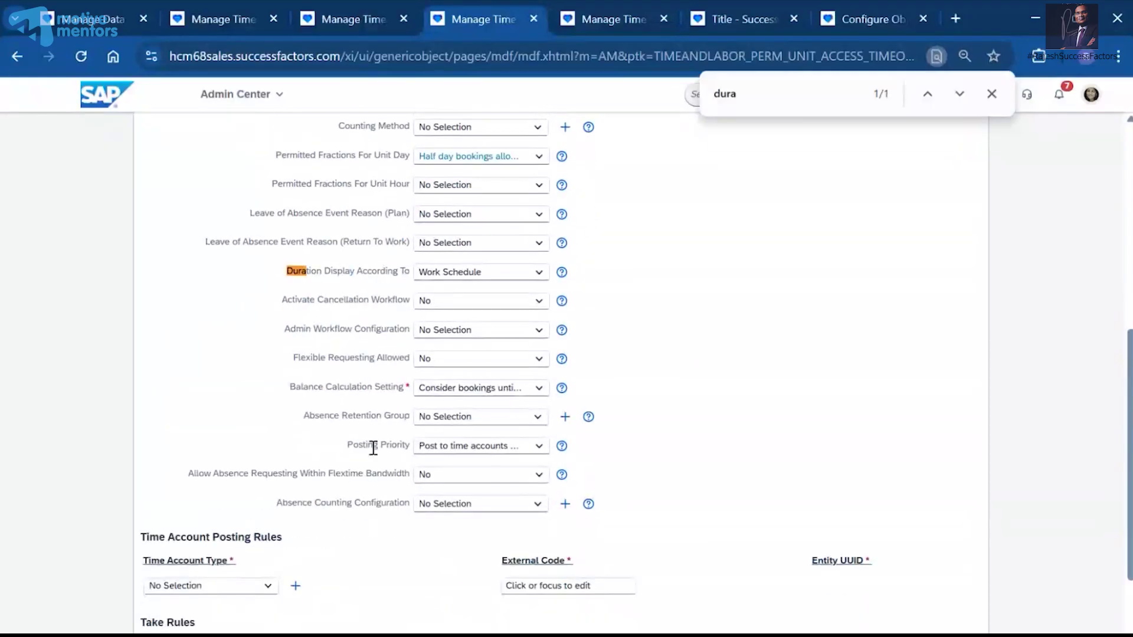
{"action": "scroll", "coordinate": [378, 463], "scroll_direction": "down", "scroll_amount": 2}
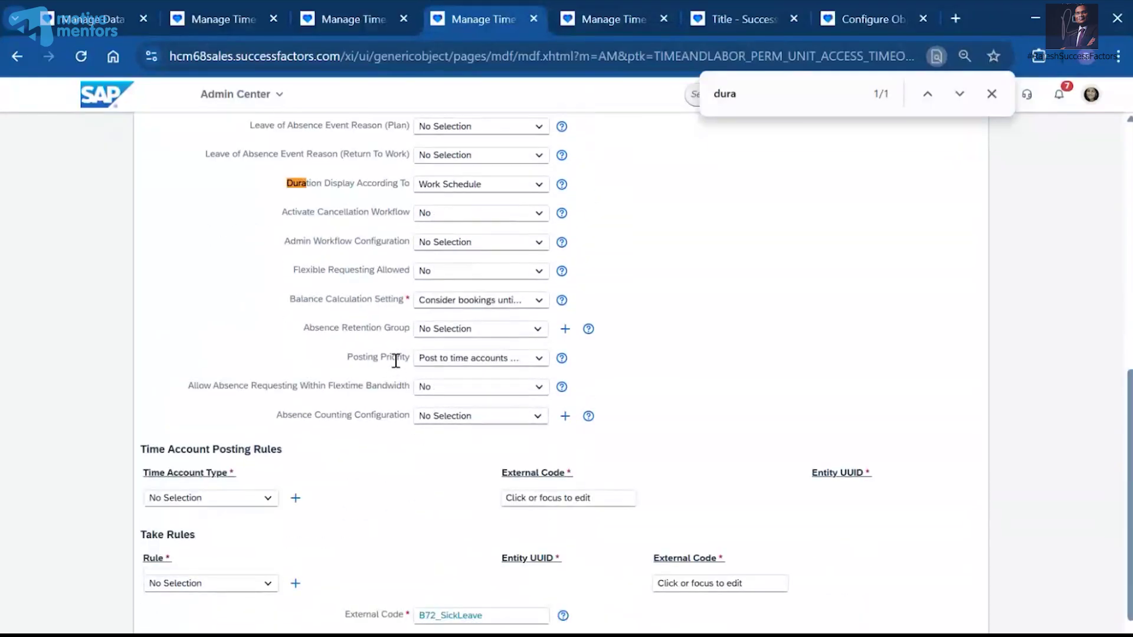
{"action": "scroll", "coordinate": [330, 330], "scroll_direction": "up", "scroll_amount": 2}
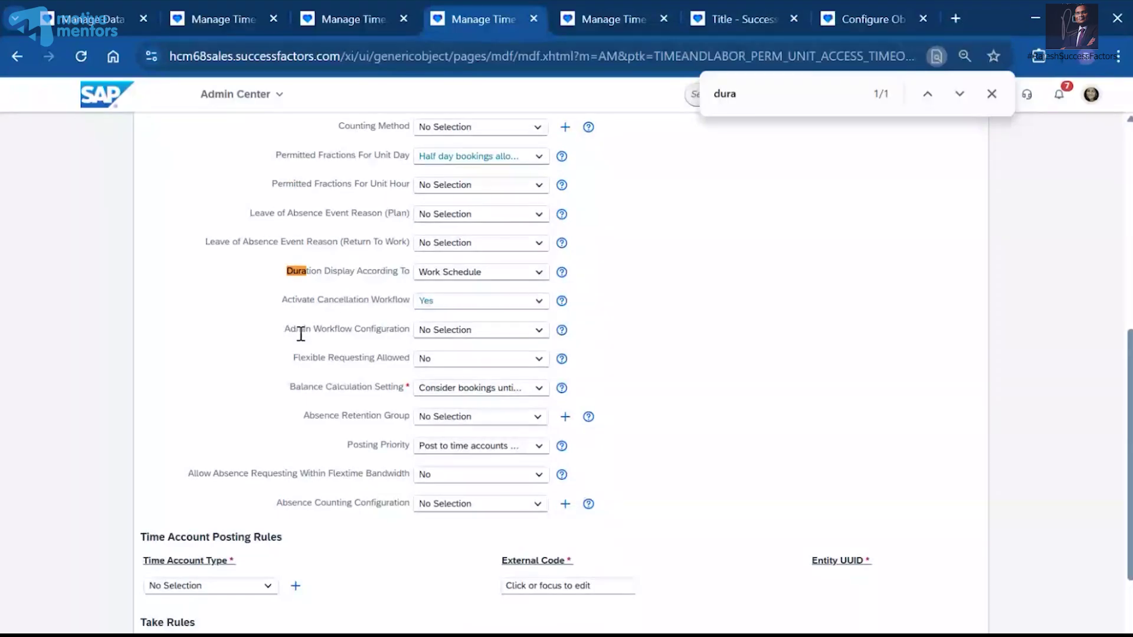
{"action": "left_click", "coordinate": [464, 332]}
{"action": "type", "text": "b72"}
{"action": "left_click", "coordinate": [461, 394]}
Record "Activate Cancellation Workflow =Yes/No" as item 11 of the Notepad checklist and start item 12.
{"action": "left_click_drag", "start_coordinate": [281, 300], "coordinate": [413, 301]}
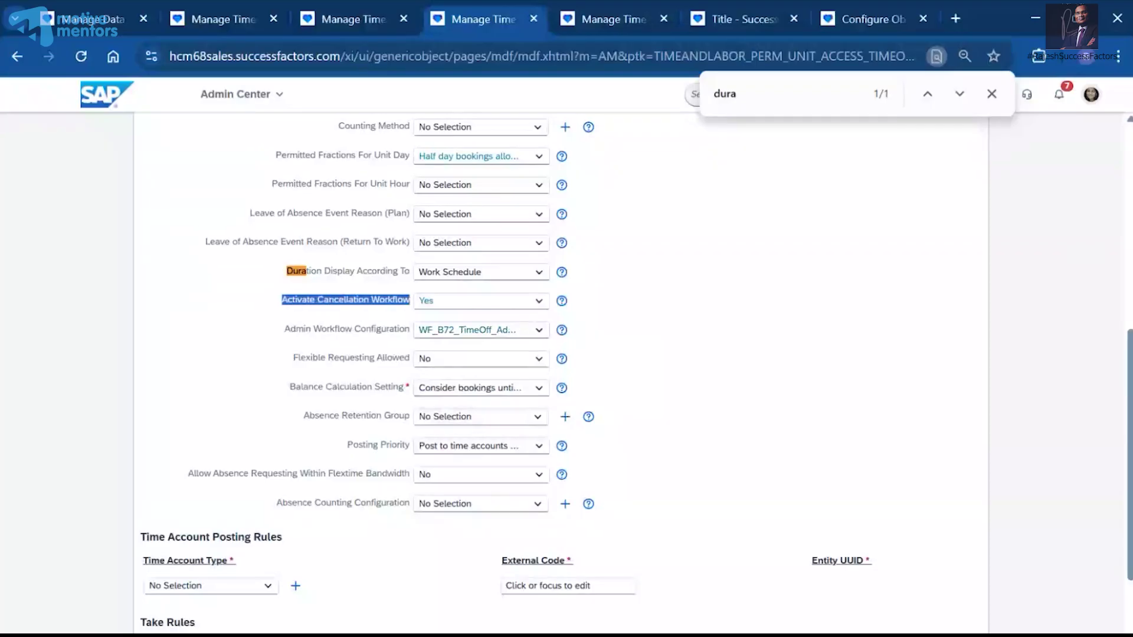
{"action": "key", "text": "alt+Tab"}
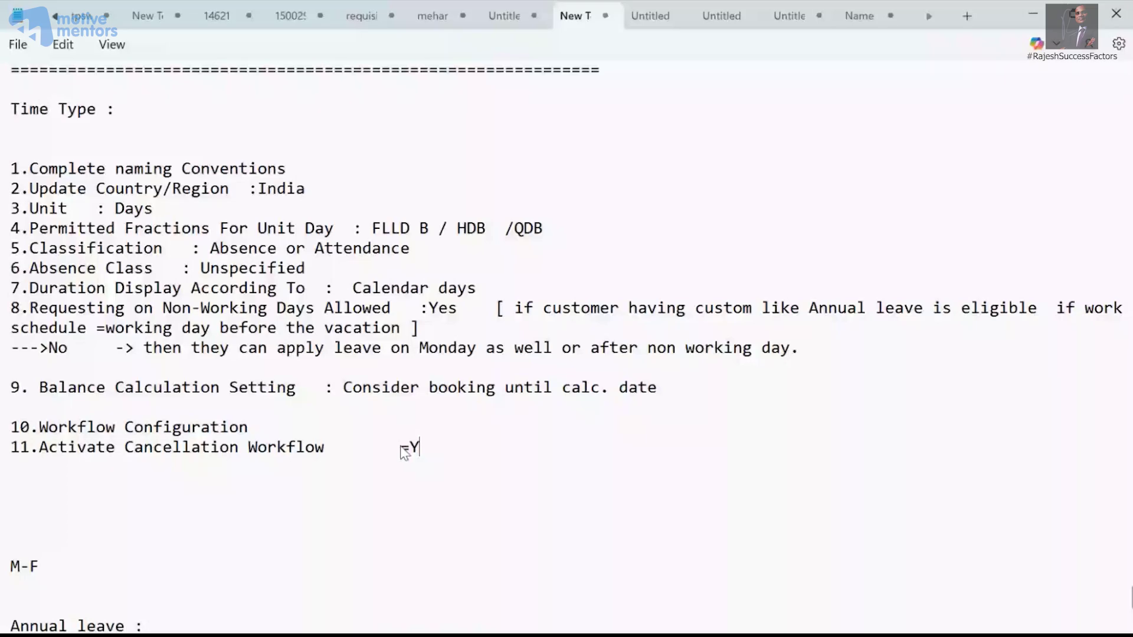
{"action": "type", "text": "es/No"}
{"action": "left_click", "coordinate": [76, 470]}
{"action": "type", "text": "12."}
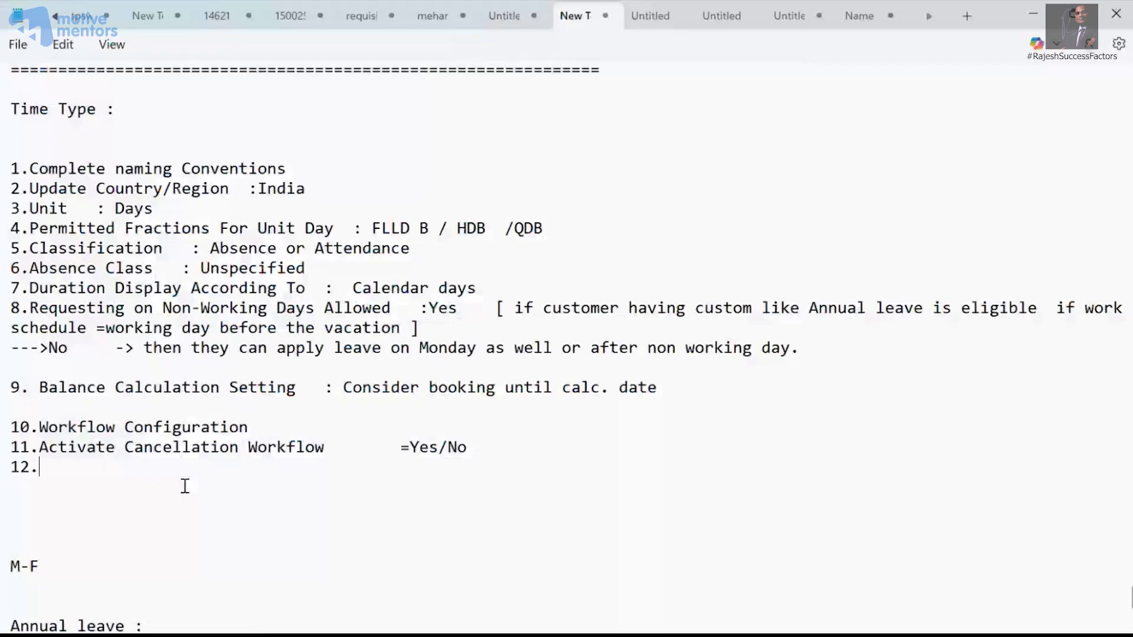
Record "Admin Workflow Configuration" as item 12 of the Notepad checklist and return to the sick leave time type.
{"action": "type", "text": "Admin Workflow Configuration"}
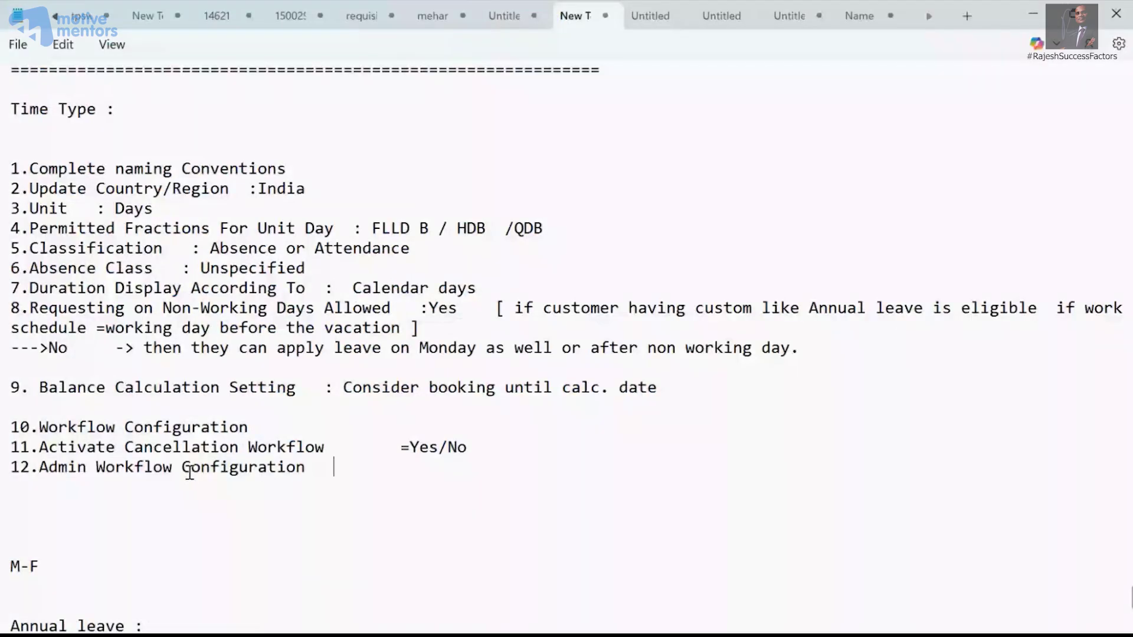
{"action": "left_click", "coordinate": [1023, 6]}
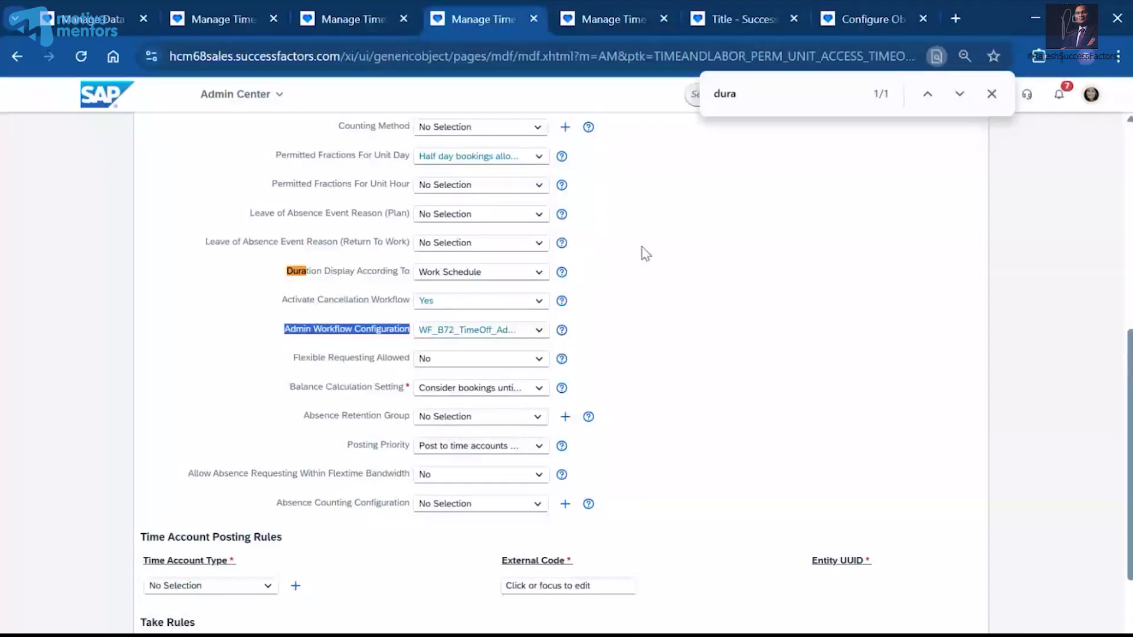
Save the B72_SickLeave time type with its workflow settings.
{"action": "left_click", "coordinate": [254, 384]}
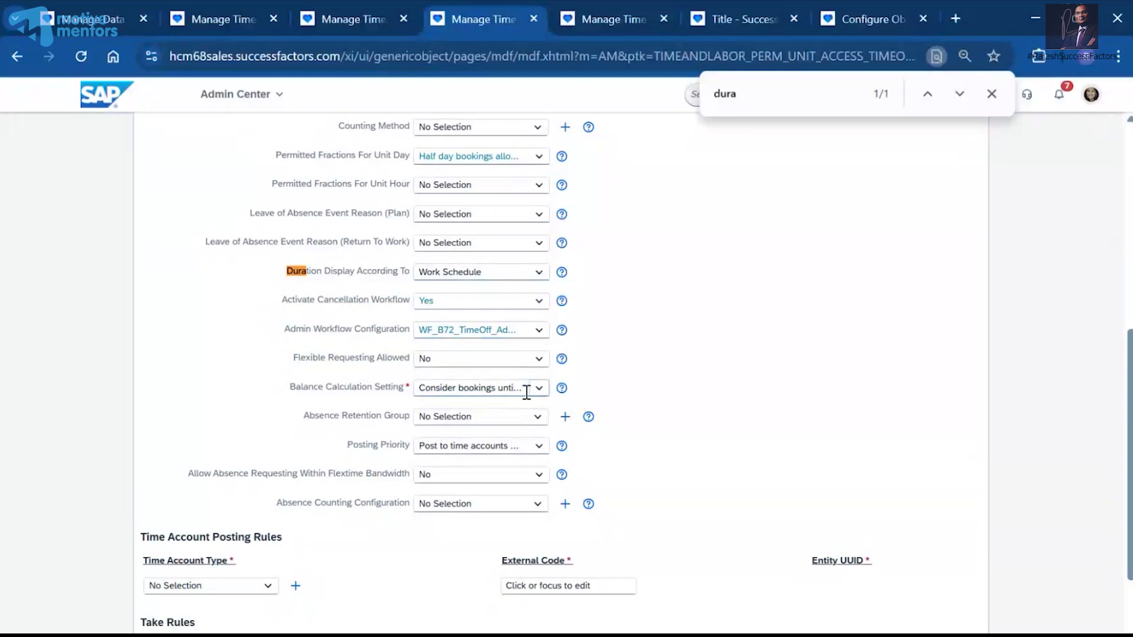
{"action": "scroll", "coordinate": [419, 526], "scroll_direction": "down", "scroll_amount": 3}
{"action": "left_click", "coordinate": [918, 630]}
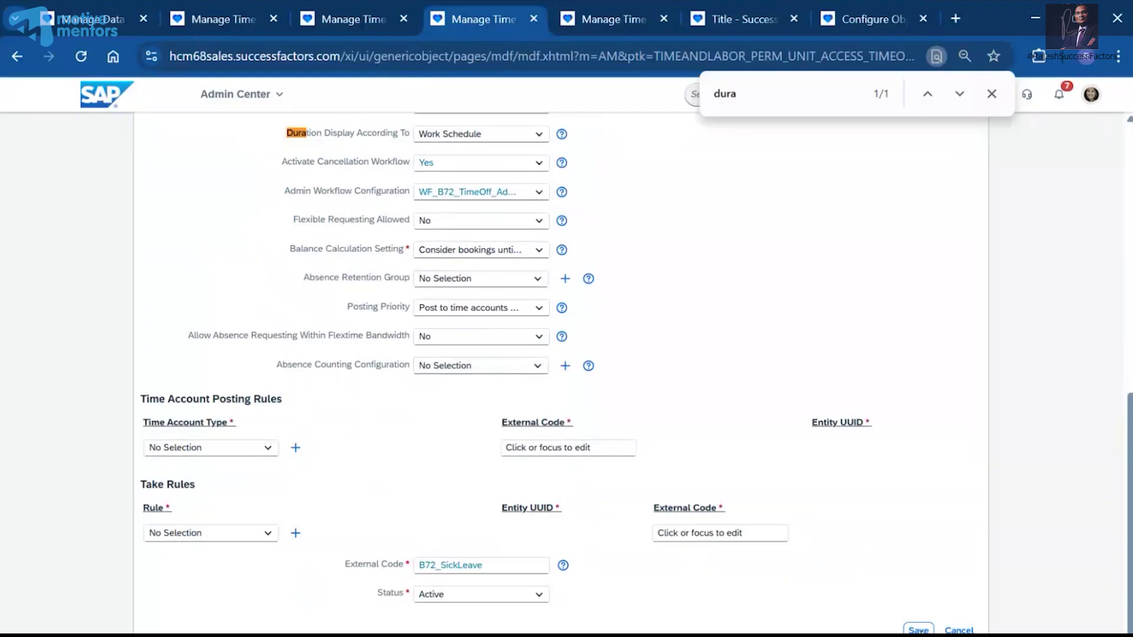
Review the Admin Workflow Configuration of B72_SickLeave, the Notepad checklist and the leave names in the workbook's Time Type sheet.
{"action": "key", "text": "ctrl+shift+Tab"}
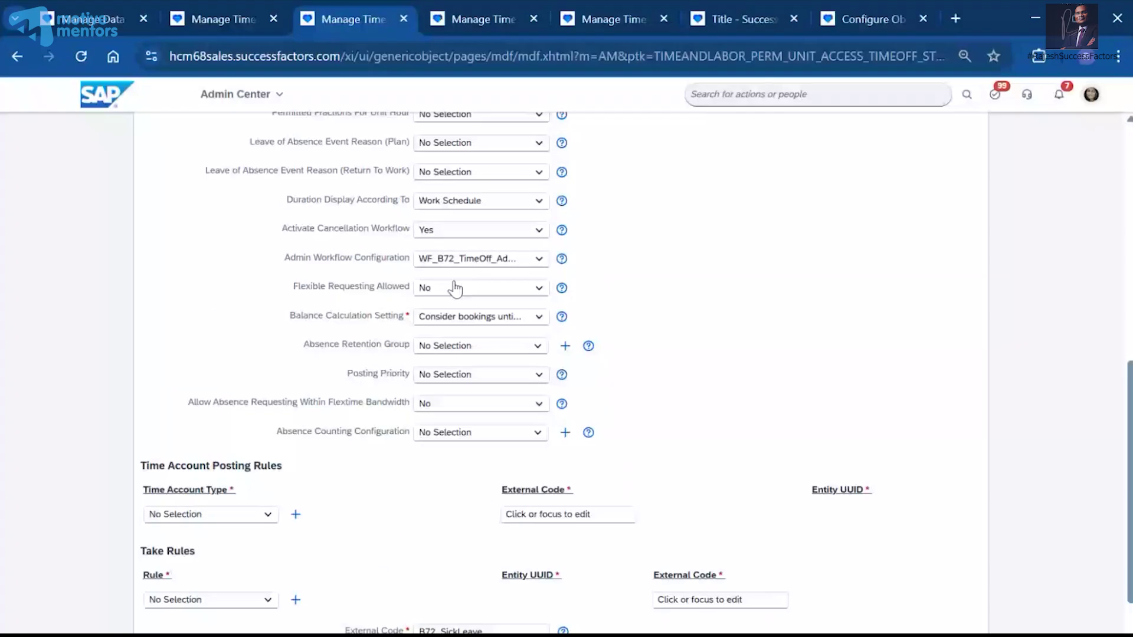
{"action": "left_click_drag", "start_coordinate": [410, 258], "coordinate": [285, 258]}
{"action": "scroll", "coordinate": [285, 258], "scroll_direction": "down", "scroll_amount": 1}
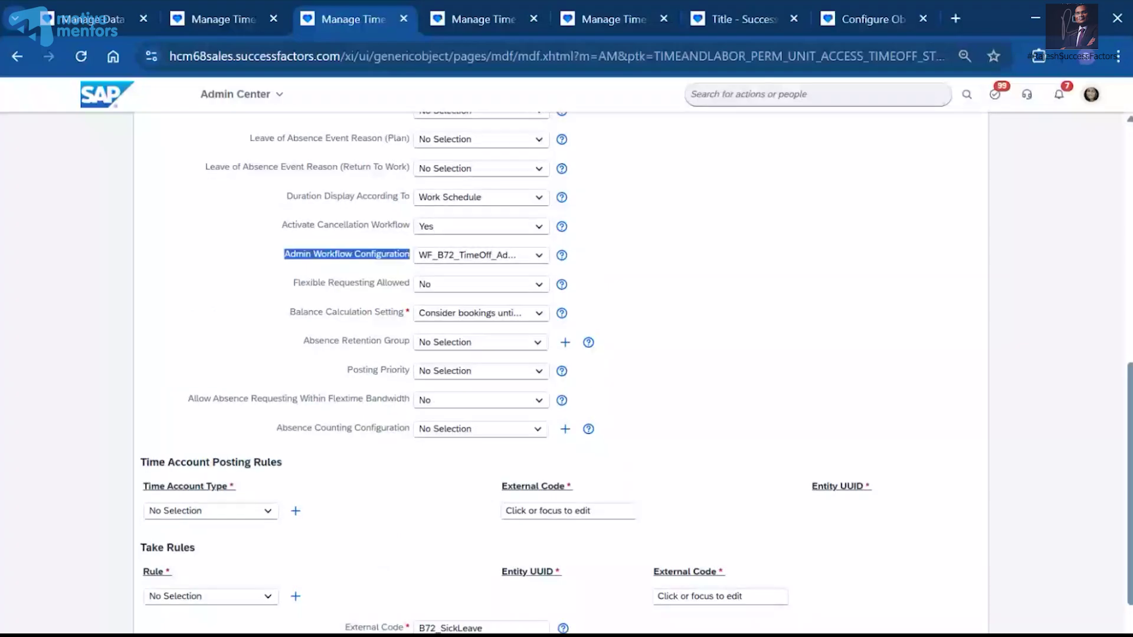
{"action": "key", "text": "alt+Tab"}
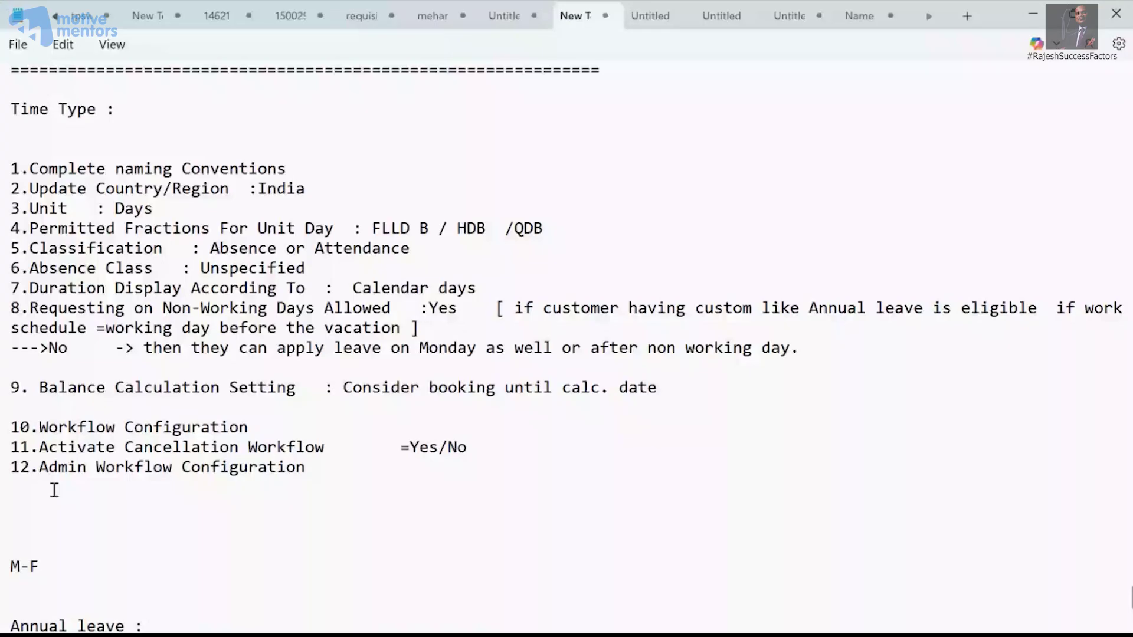
{"action": "left_click", "coordinate": [327, 470]}
{"action": "scroll", "coordinate": [345, 493], "scroll_direction": "up", "scroll_amount": 4}
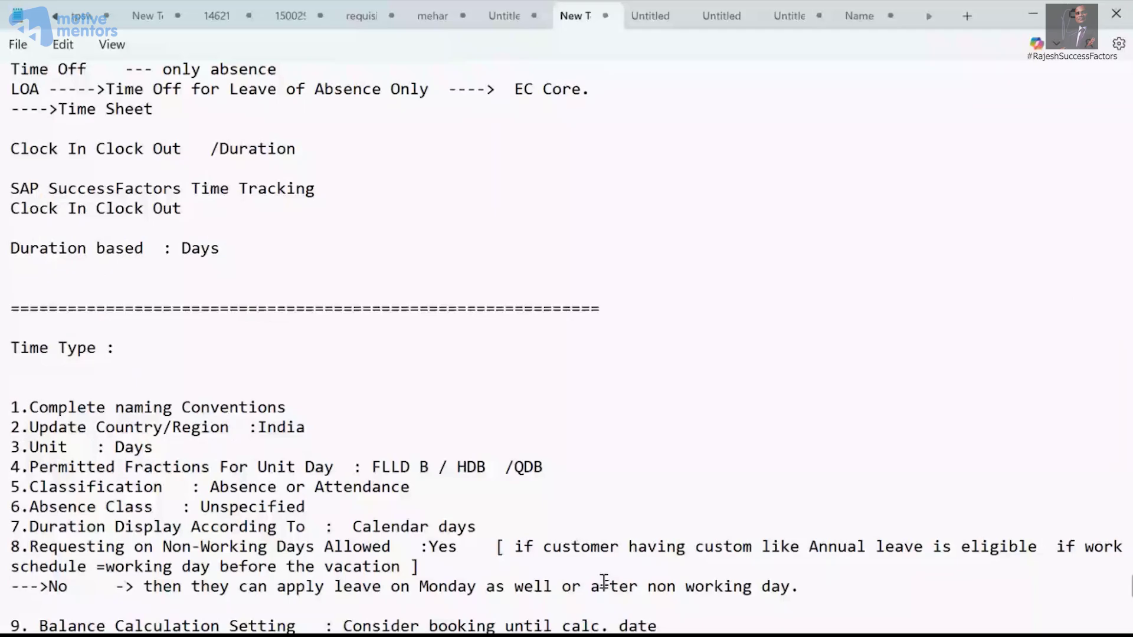
{"action": "scroll", "coordinate": [604, 581], "scroll_direction": "up", "scroll_amount": 3}
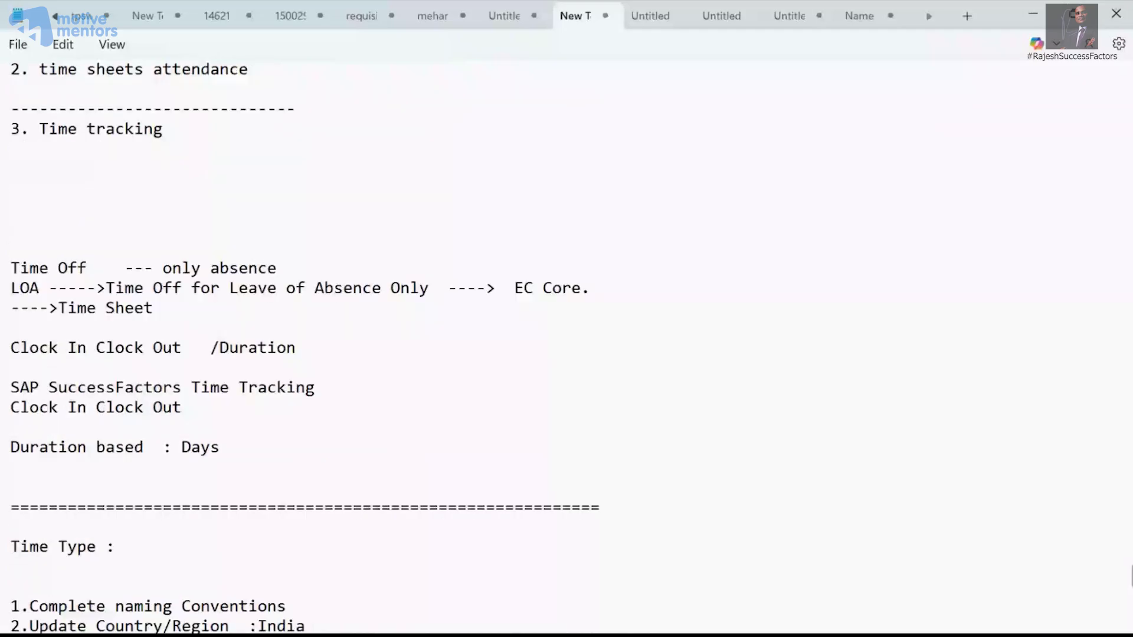
{"action": "key", "text": "alt+Tab"}
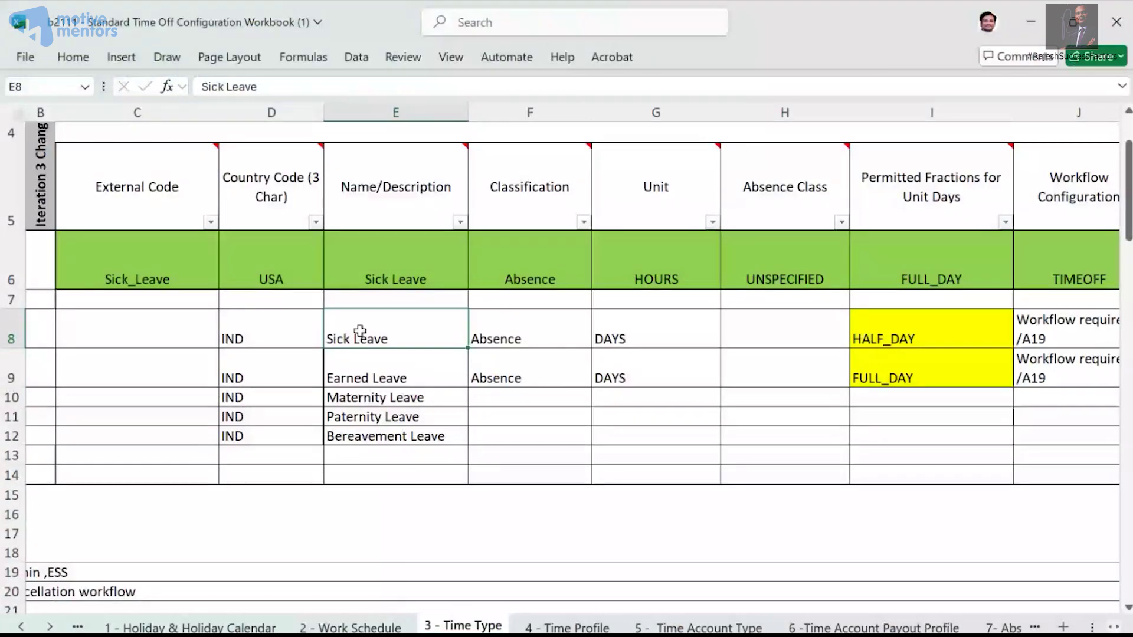
Start creating a new Time Type record in Manage Time Off Structures.
{"action": "key", "text": "alt+Tab"}
{"action": "left_click", "coordinate": [874, 204]}
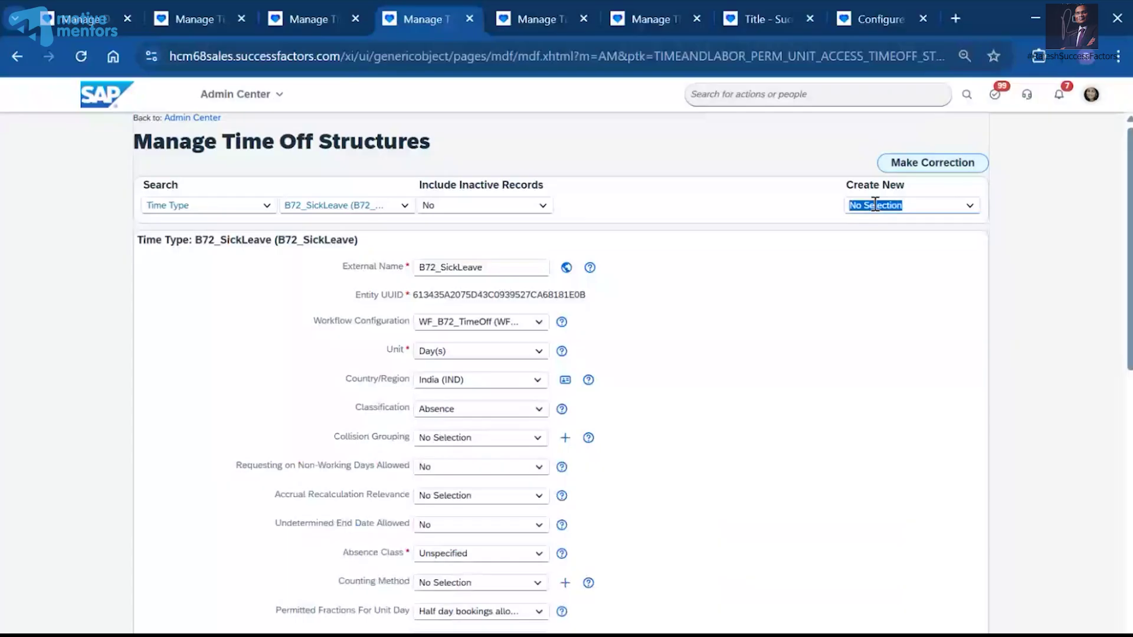
{"action": "type", "text": "time ty"}
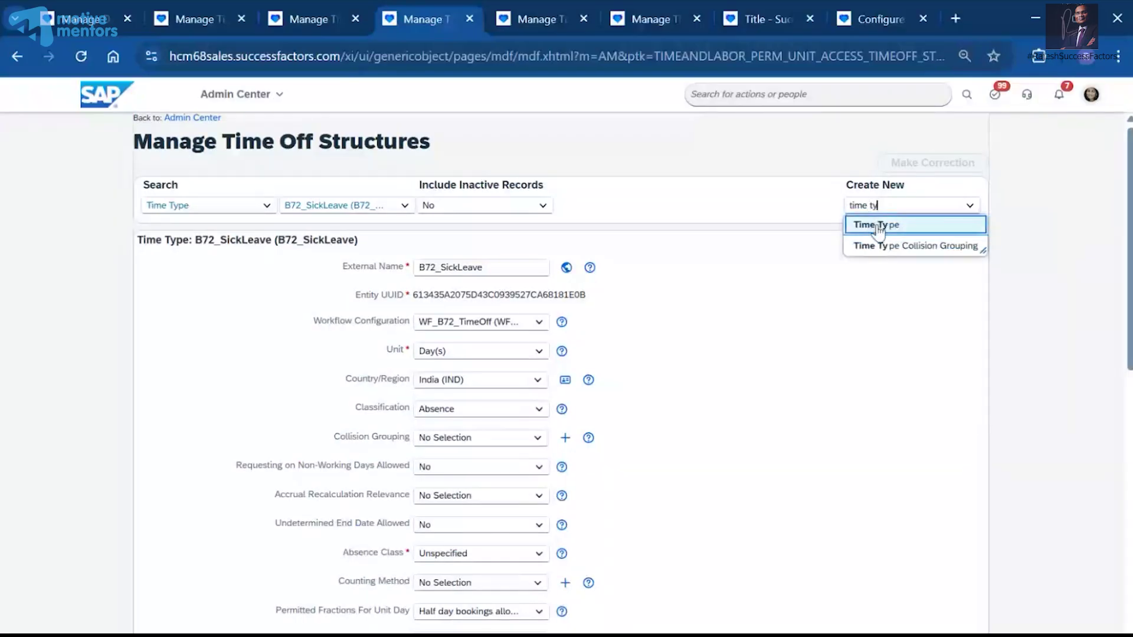
{"action": "left_click", "coordinate": [879, 226]}
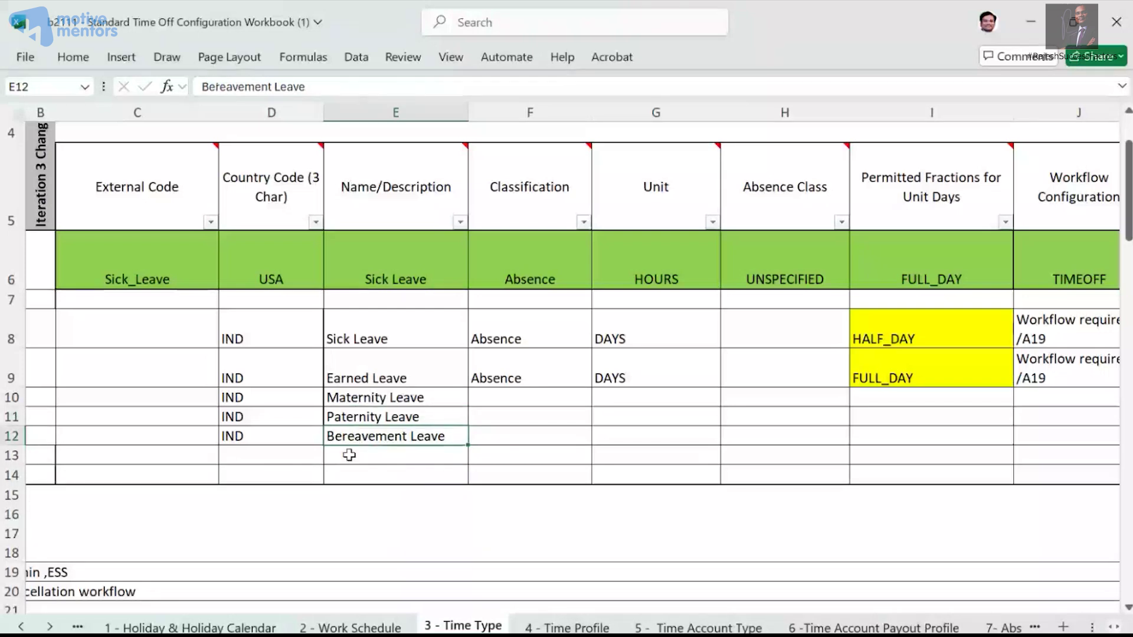
Copy "Bereavement Leave" from the workbook's Time Type sheet and set the new time type's External Name to B72_BereavementLeave.
{"action": "double_click", "coordinate": [442, 433]}
{"action": "left_click_drag", "start_coordinate": [442, 433], "coordinate": [316, 434]}
{"action": "key", "text": "ctrl+c"}
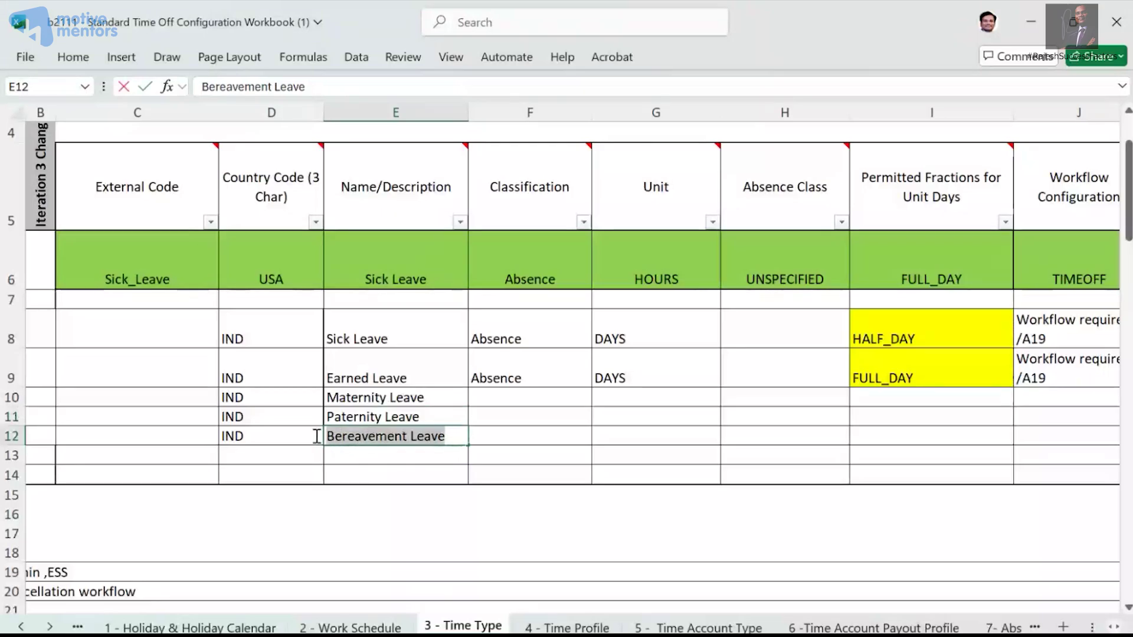
{"action": "left_click", "coordinate": [1033, 17]}
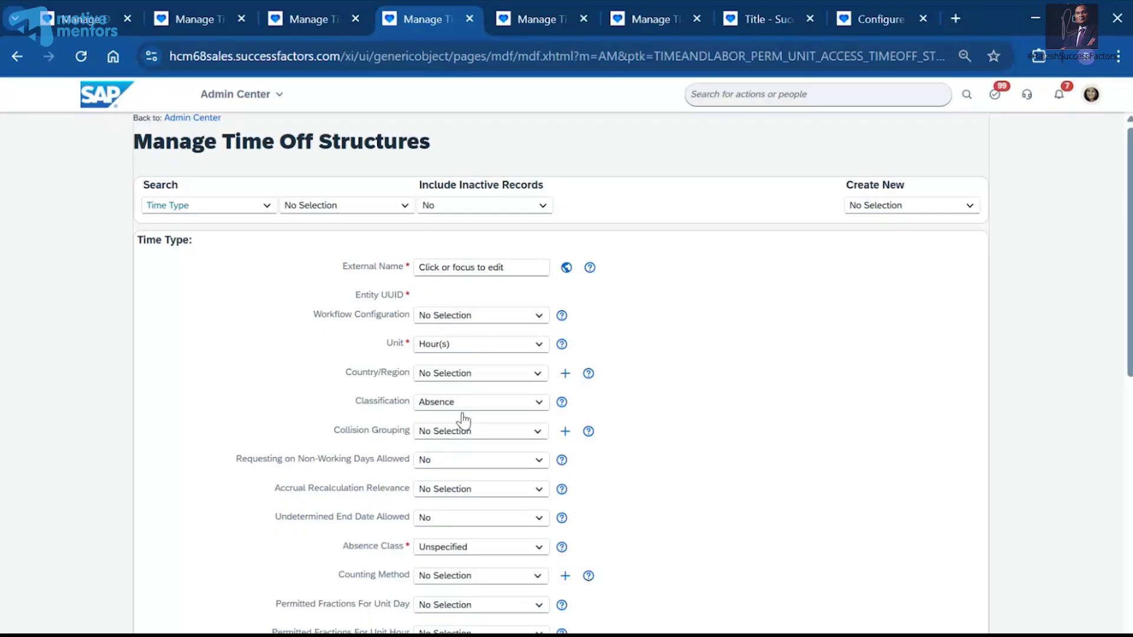
{"action": "left_click", "coordinate": [437, 269]}
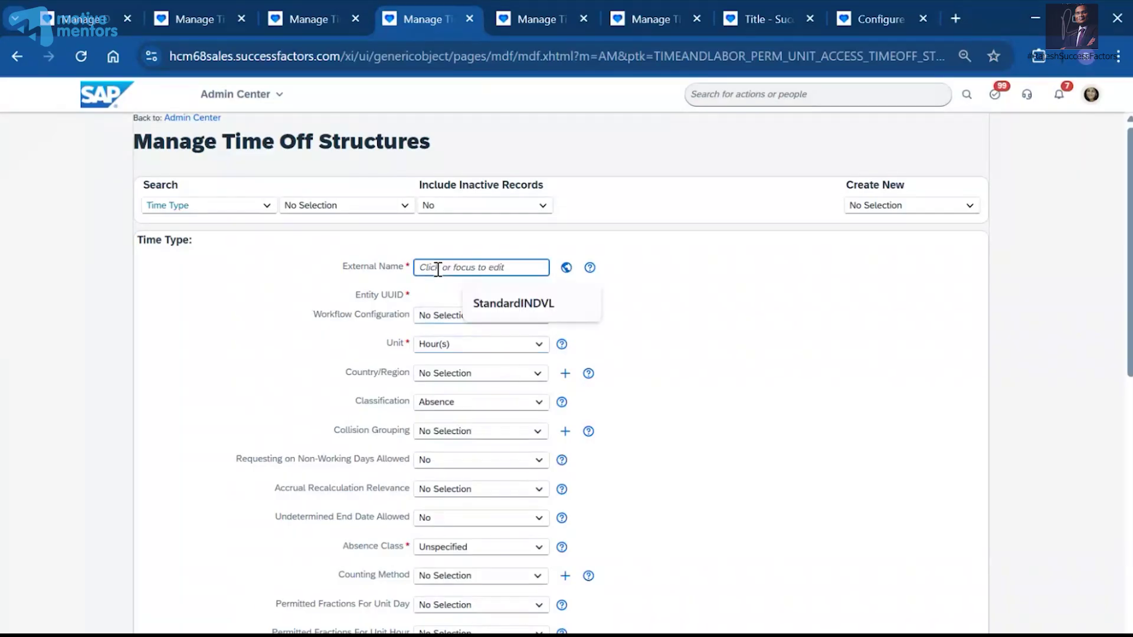
{"action": "key", "text": "ctrl+v"}
{"action": "type", "text": "B72_"}
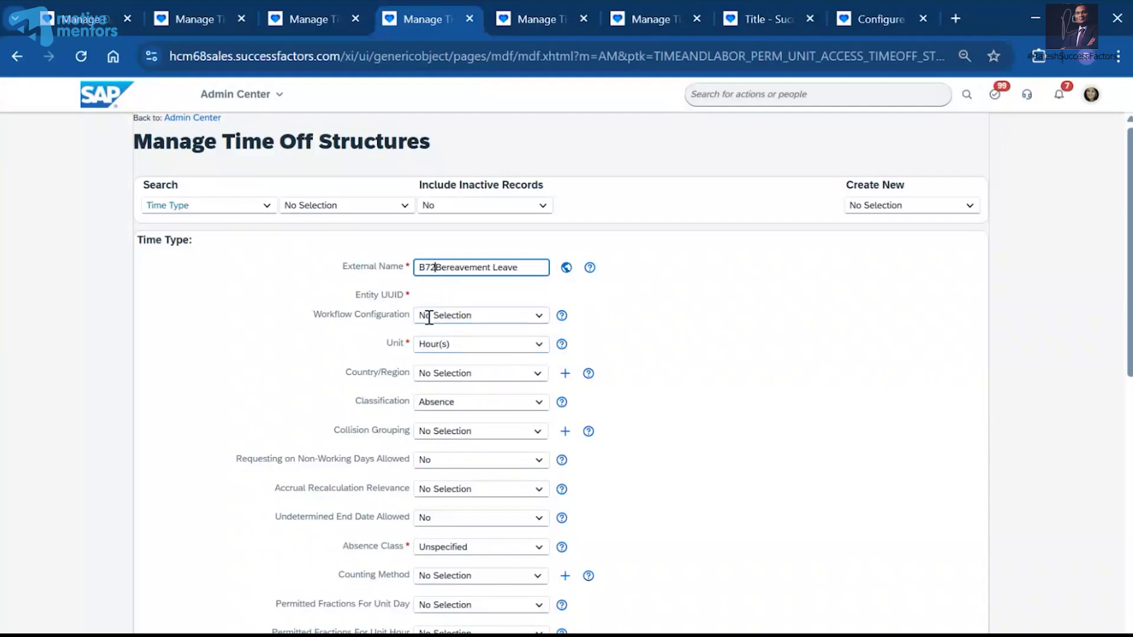
{"action": "left_click", "coordinate": [500, 268]}
{"action": "key", "text": "BackSpace"}
Copy the External Name B72_BereavementLeave into the time type's External Code.
{"action": "key", "text": "ctrl+a"}
{"action": "key", "text": "ctrl+c"}
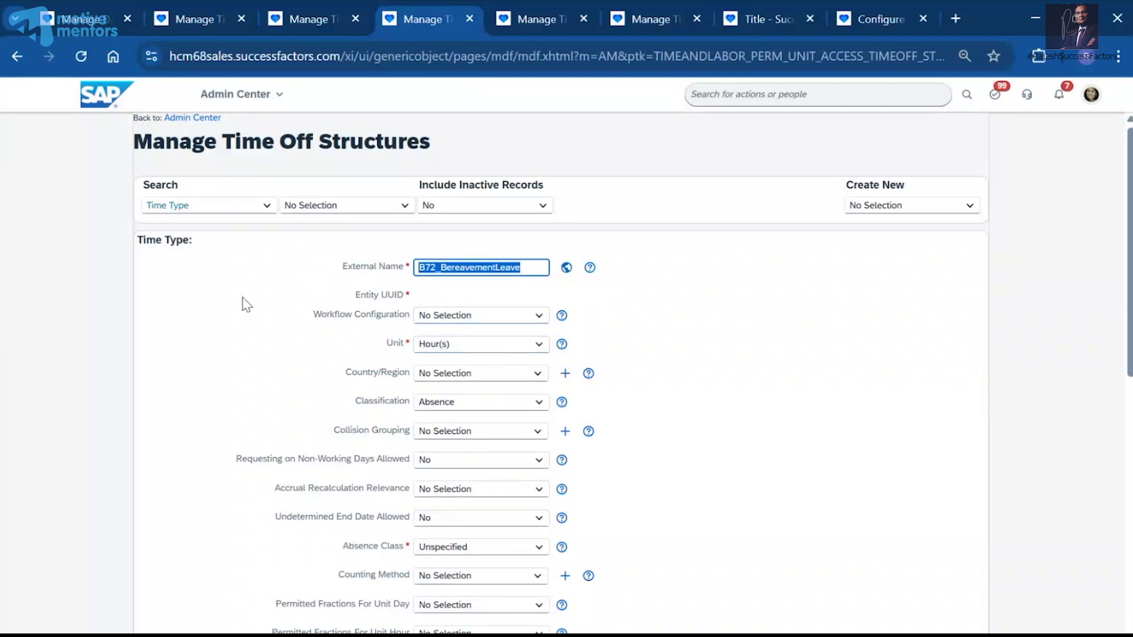
{"action": "scroll", "coordinate": [559, 355], "scroll_direction": "down", "scroll_amount": 10}
{"action": "left_click", "coordinate": [452, 565]}
{"action": "key", "text": "ctrl+v"}
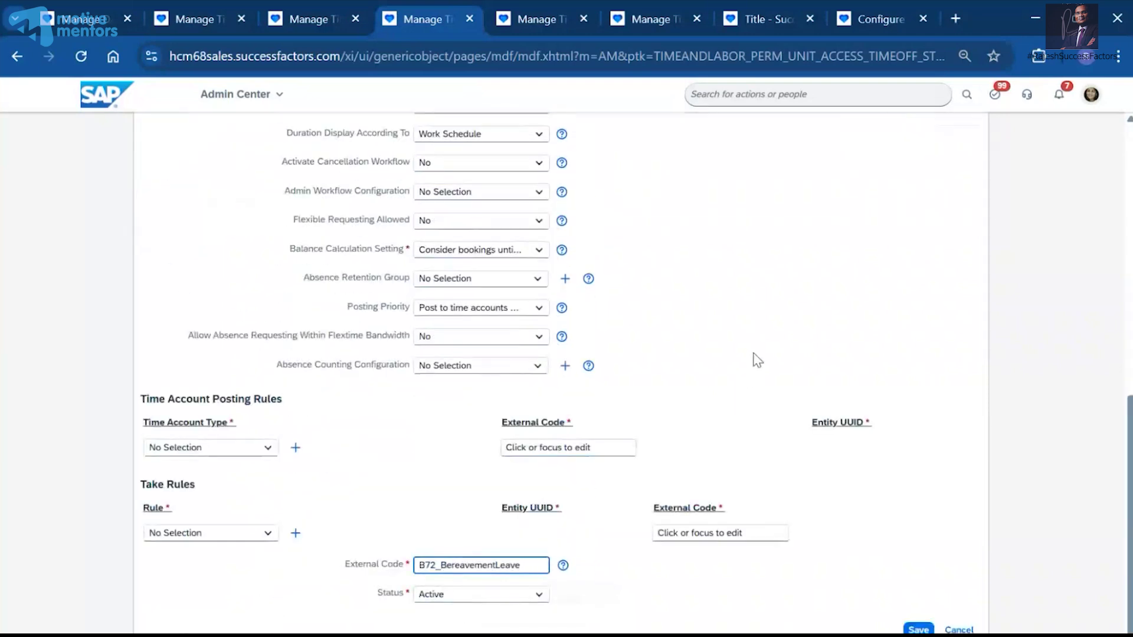
{"action": "left_click", "coordinate": [757, 361]}
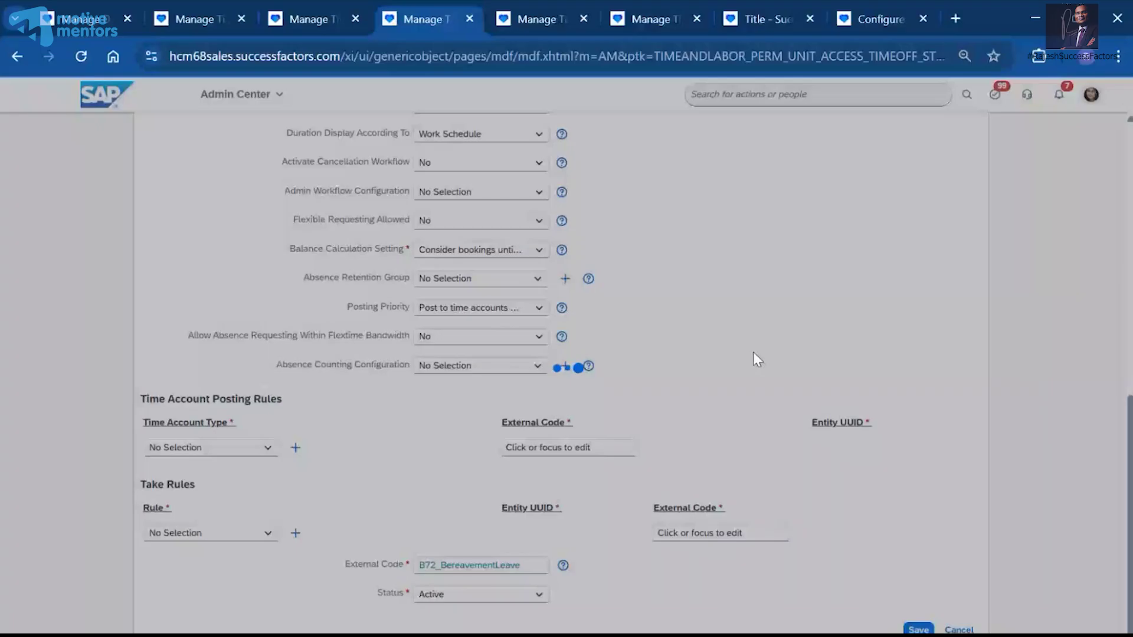
Set the bereavement leave time type's Unit to Day(s) and its Country/Region to India (IND).
{"action": "scroll", "coordinate": [436, 369], "scroll_direction": "up", "scroll_amount": 7}
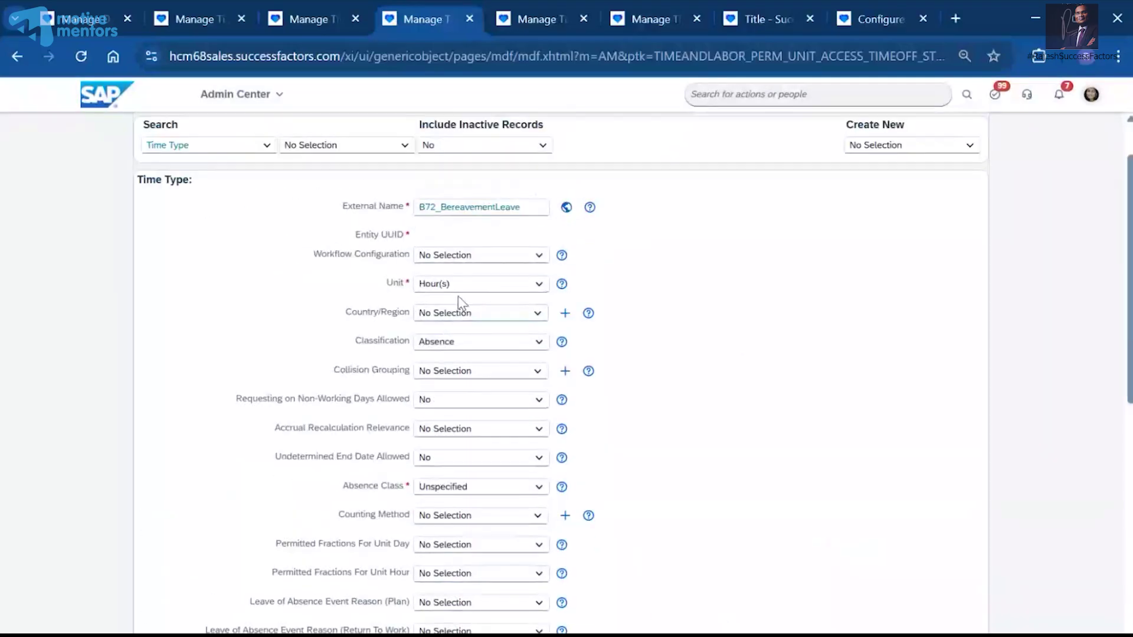
{"action": "left_click", "coordinate": [538, 284]}
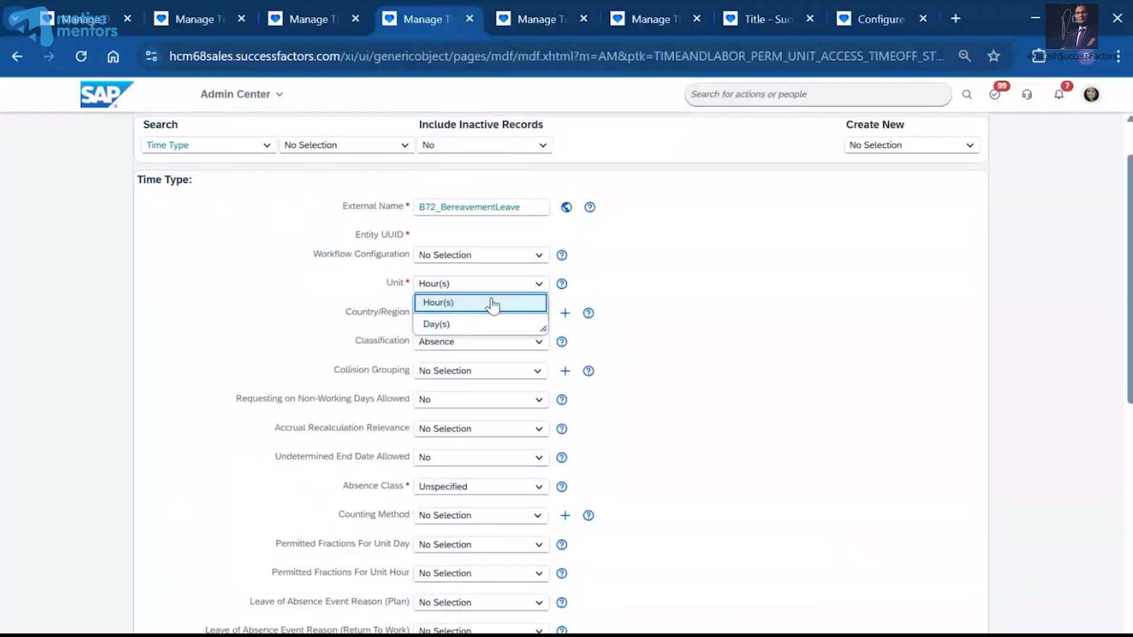
{"action": "left_click", "coordinate": [442, 322]}
{"action": "left_click", "coordinate": [441, 319]}
{"action": "type", "text": "ind"}
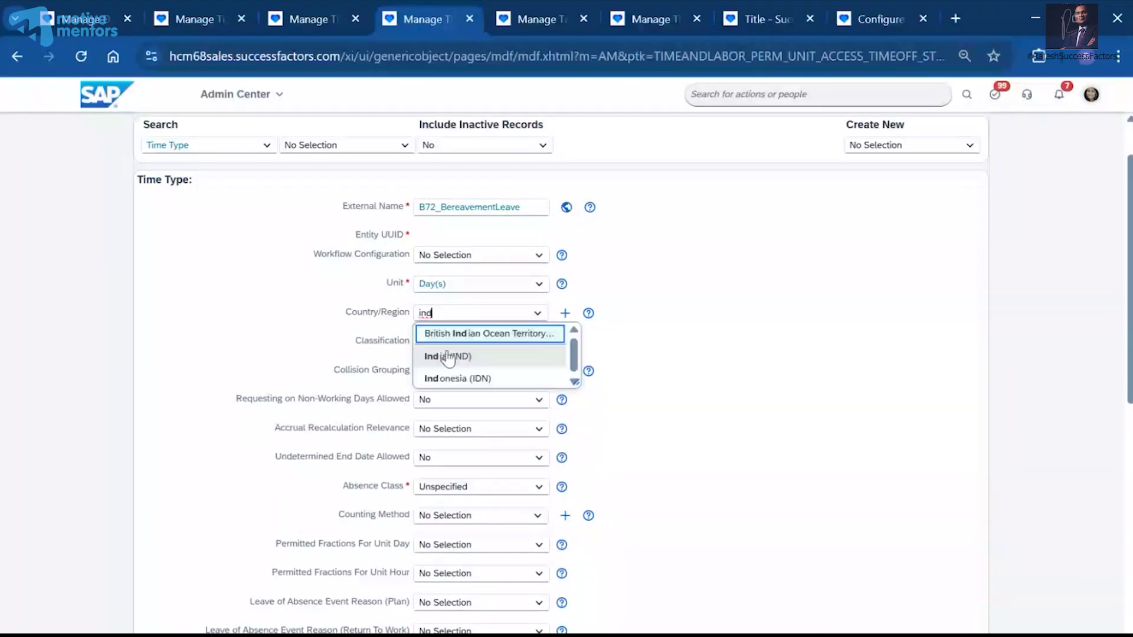
{"action": "left_click", "coordinate": [448, 356]}
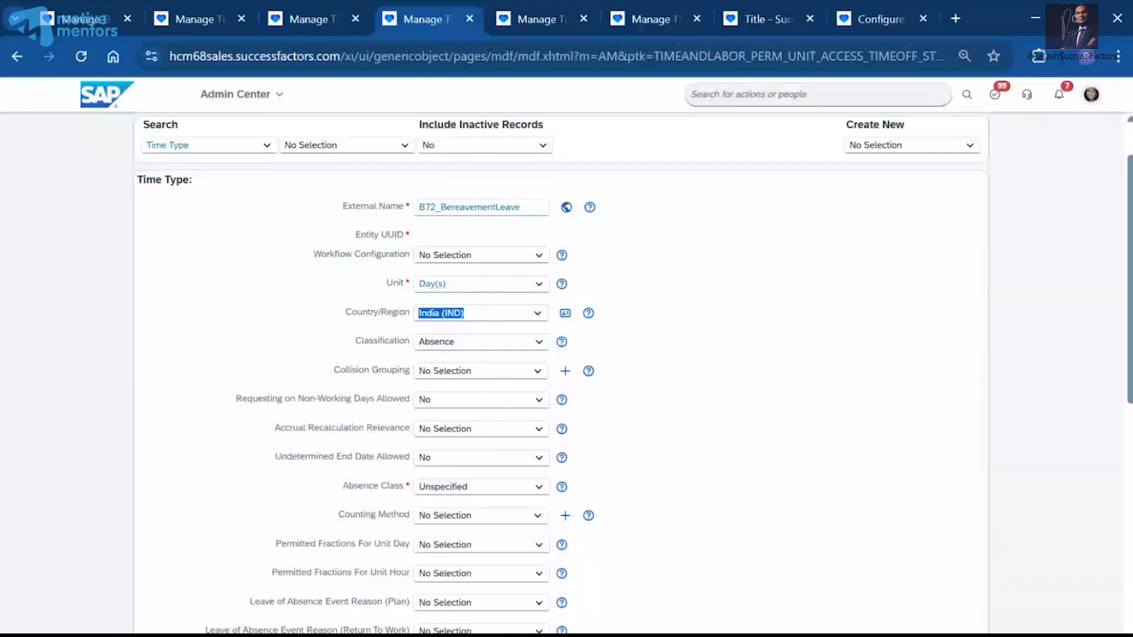
Review the Time Type checklist in Notepad against the bereavement leave form, focusing on item 4, Permitted Fractions For Unit Day.
{"action": "key", "text": "alt+Tab"}
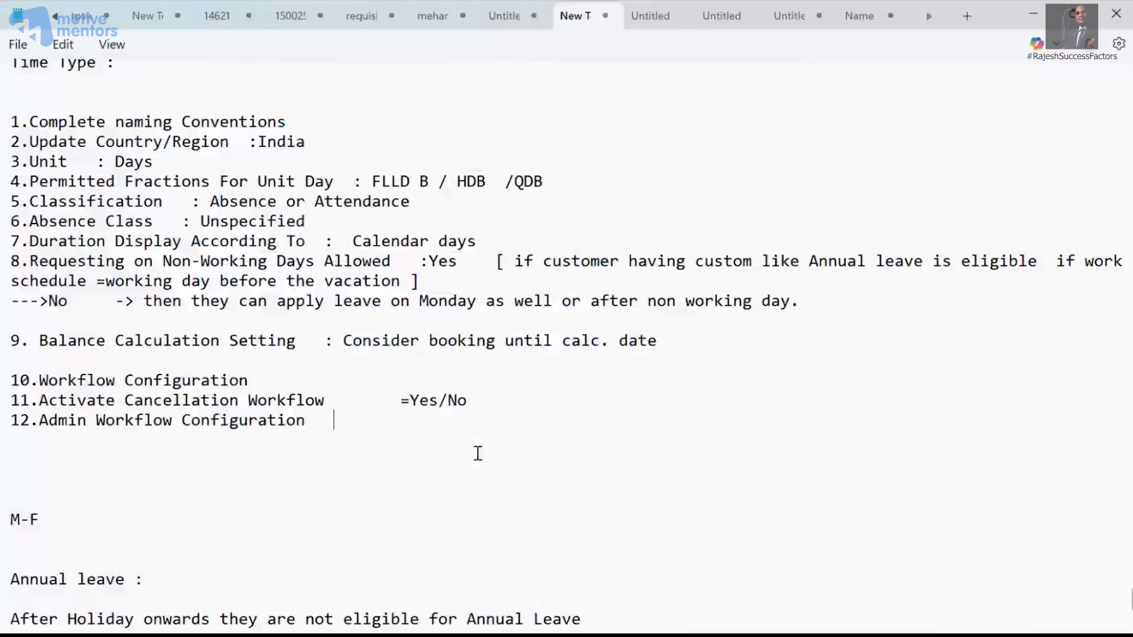
{"action": "left_click_drag", "start_coordinate": [477, 444], "coordinate": [13, 101]}
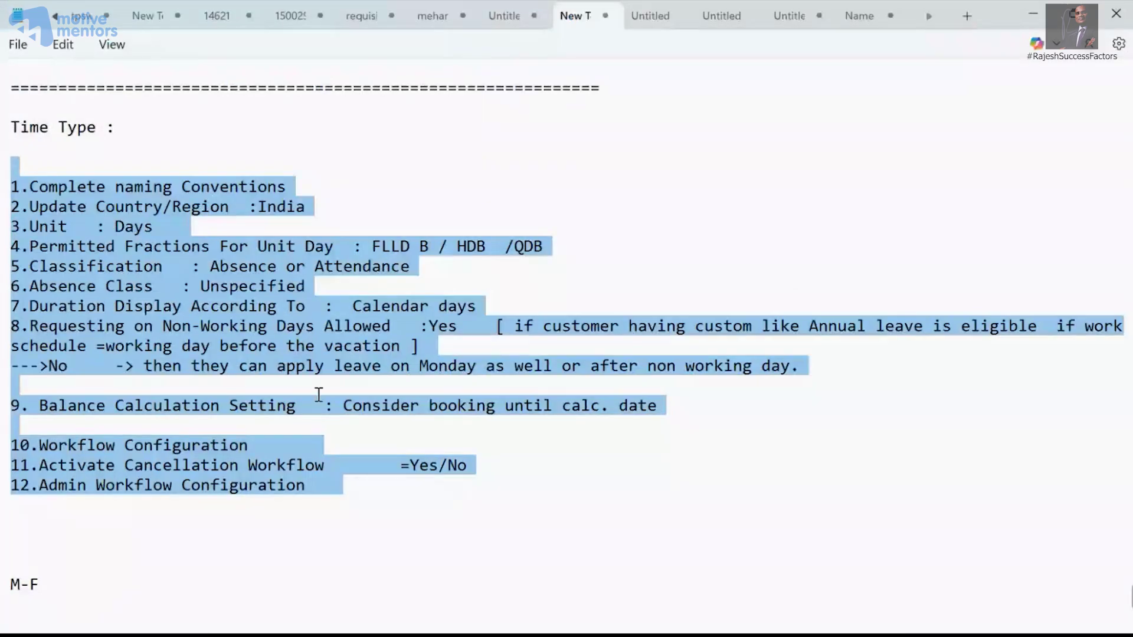
{"action": "mouse_move", "coordinate": [647, 635]}
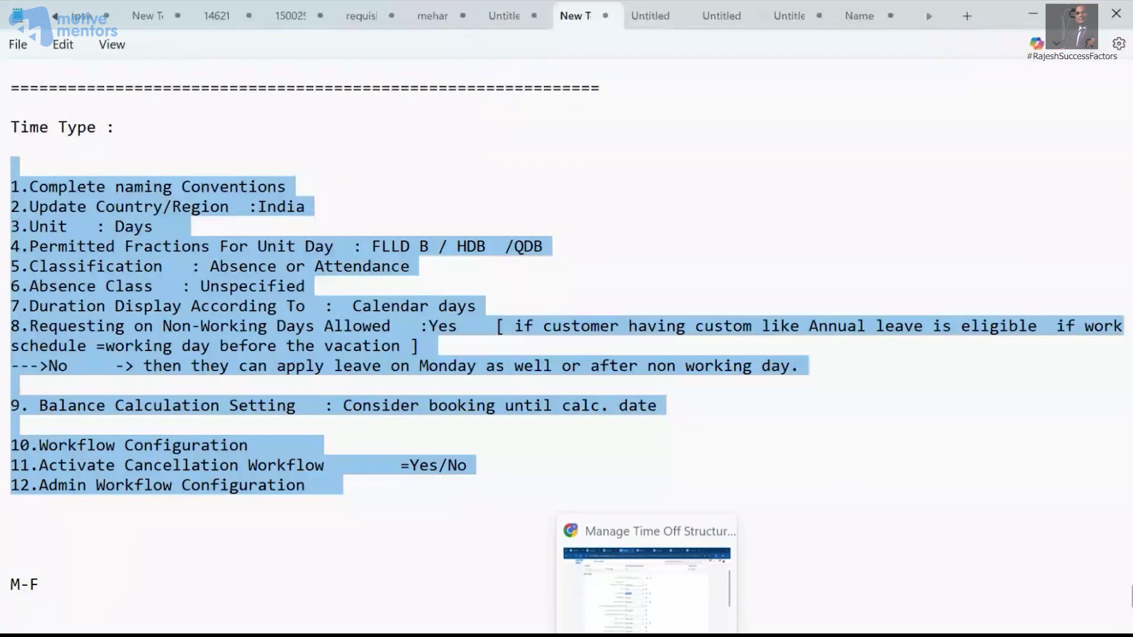
{"action": "left_click", "coordinate": [611, 620]}
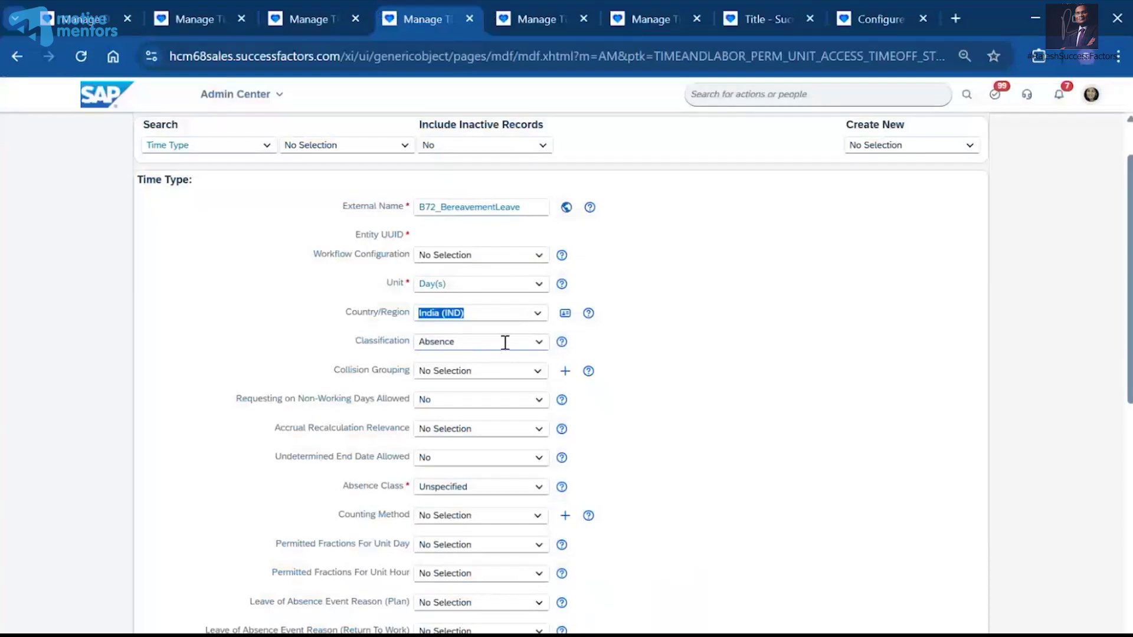
{"action": "left_click", "coordinate": [606, 634]}
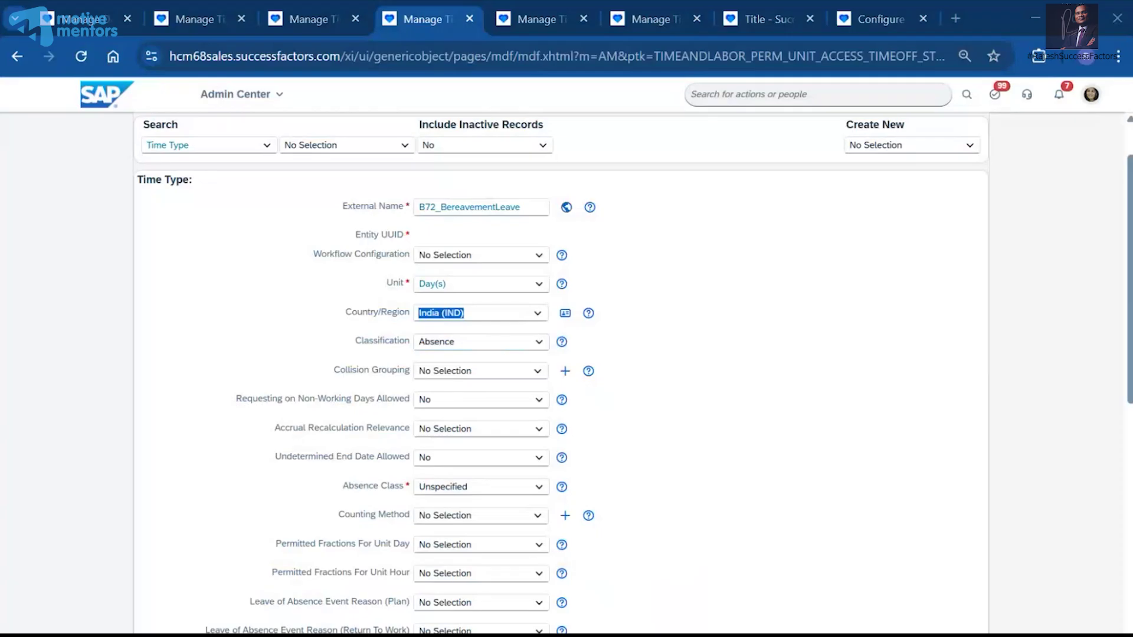
{"action": "left_click", "coordinate": [605, 635]}
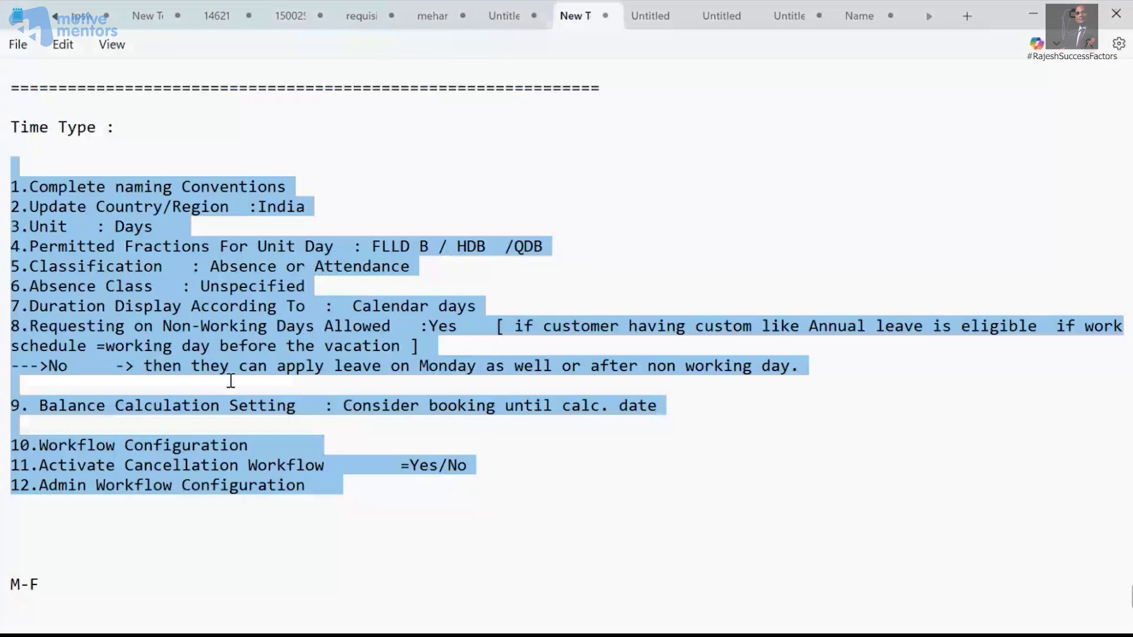
{"action": "left_click_drag", "start_coordinate": [88, 247], "coordinate": [342, 247]}
{"action": "mouse_move", "coordinate": [684, 627]}
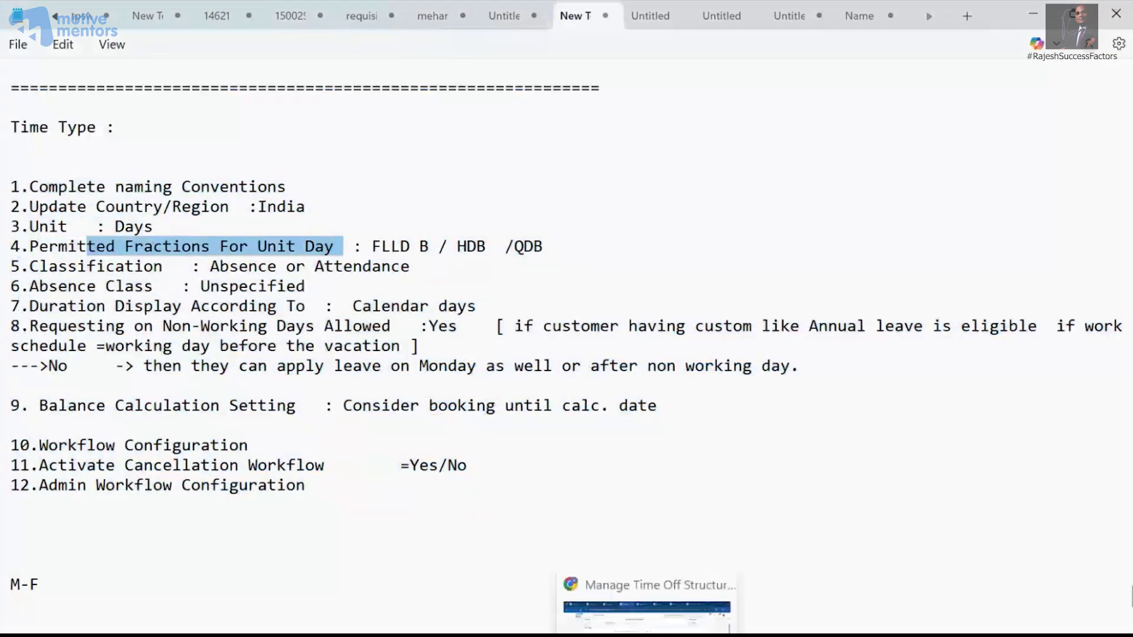
Set Permitted Fractions For Unit Day to Only full day bookings allowed for the bereavement leave time type.
{"action": "left_click", "coordinate": [611, 599]}
{"action": "scroll", "coordinate": [484, 362], "scroll_direction": "down", "scroll_amount": 7}
{"action": "scroll", "coordinate": [343, 358], "scroll_direction": "up", "scroll_amount": 3}
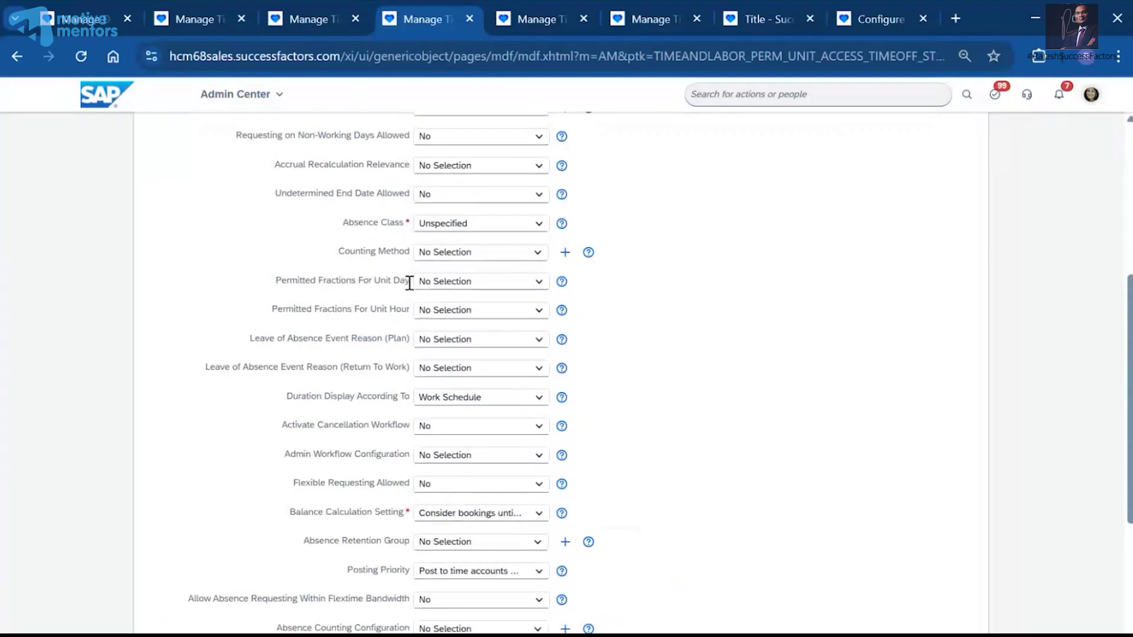
{"action": "left_click", "coordinate": [538, 282]}
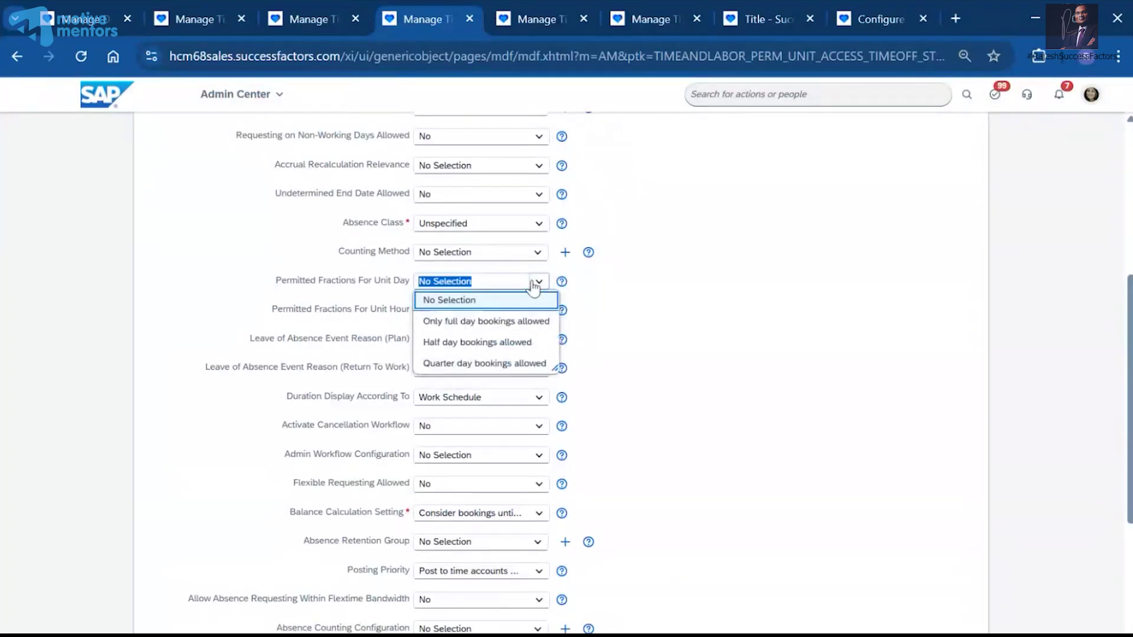
{"action": "left_click", "coordinate": [515, 325]}
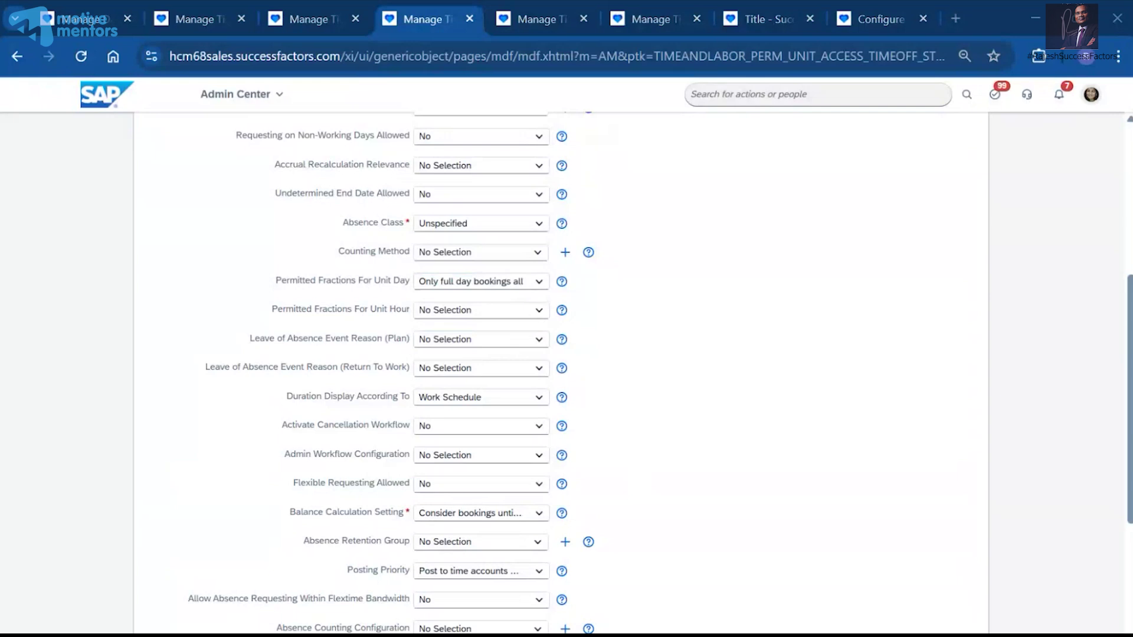
Check the Classification and Absence Class items of the Notepad checklist against the bereavement leave form.
{"action": "key", "text": "alt+Tab"}
{"action": "left_click_drag", "start_coordinate": [97, 269], "coordinate": [391, 270]}
{"action": "left_click_drag", "start_coordinate": [96, 288], "coordinate": [117, 288]}
{"action": "left_click", "coordinate": [682, 635]}
{"action": "key", "text": "alt+Tab"}
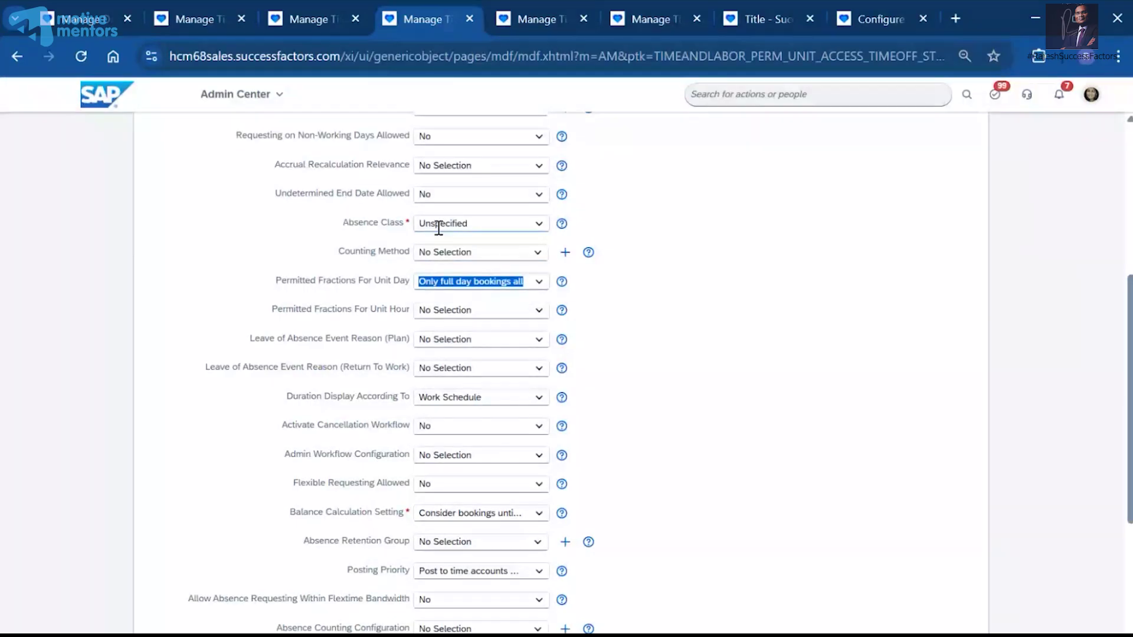
Check the Notepad checklist against the bereavement leave form, focusing on the Duration Display According To setting.
{"action": "scroll", "coordinate": [437, 589], "scroll_direction": "down", "scroll_amount": 2}
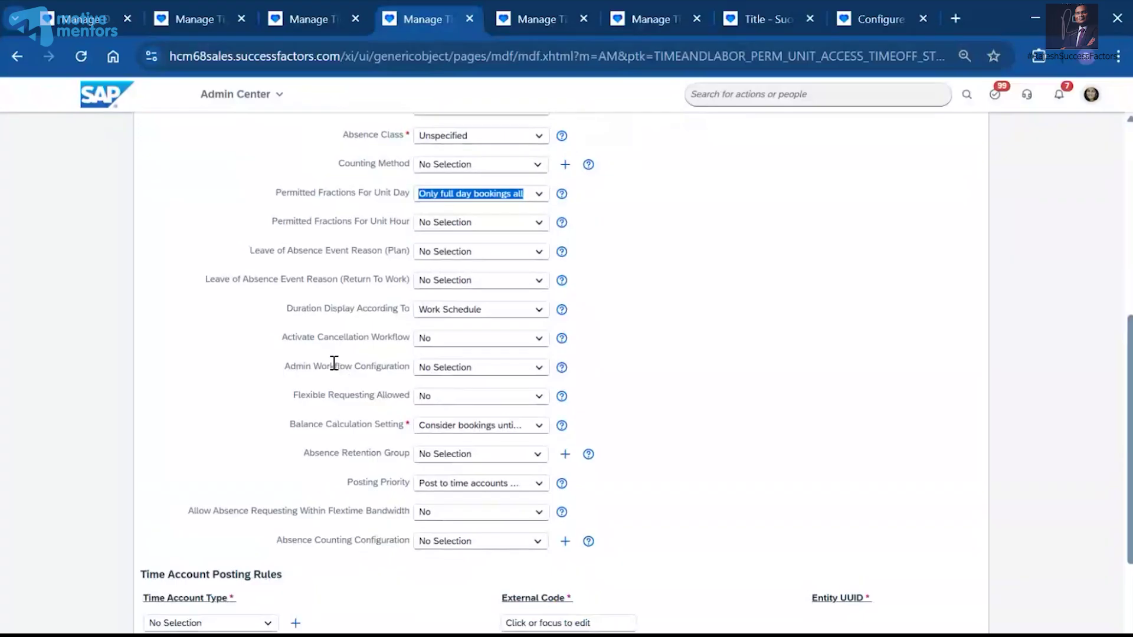
{"action": "scroll", "coordinate": [334, 363], "scroll_direction": "up", "scroll_amount": 5}
{"action": "left_click", "coordinate": [393, 250]}
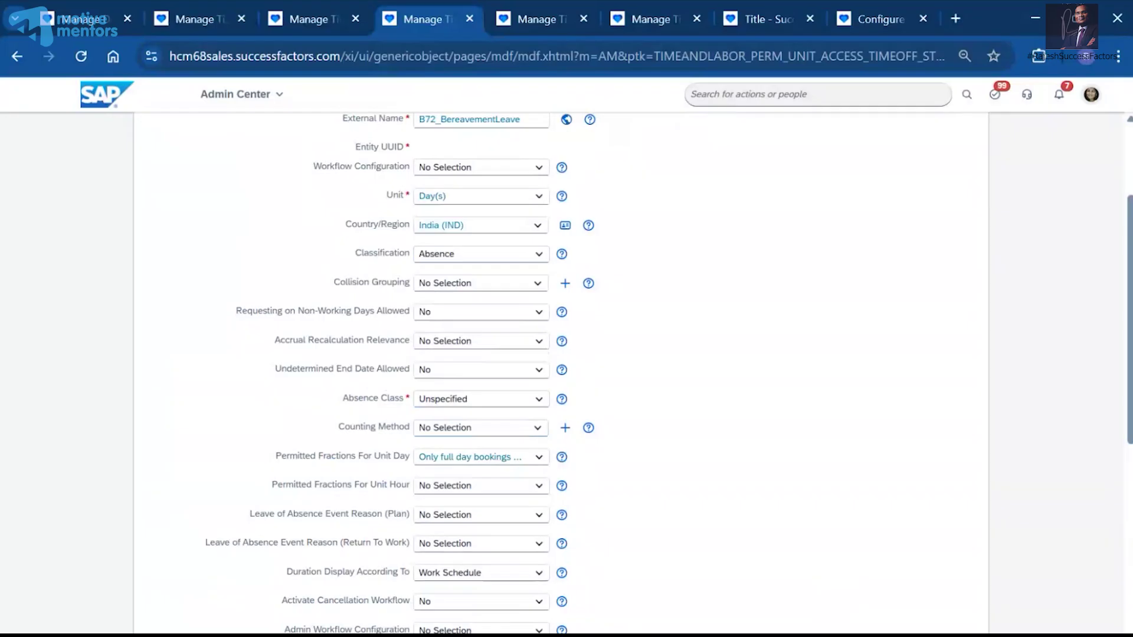
{"action": "key", "text": "alt+Tab"}
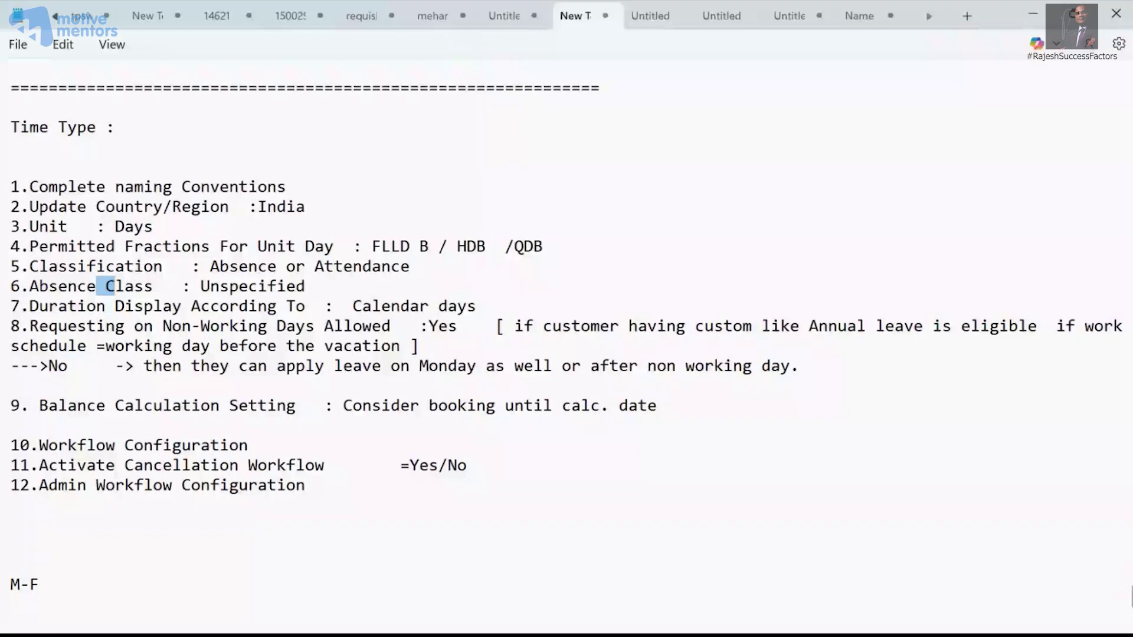
{"action": "left_click", "coordinate": [625, 632]}
{"action": "scroll", "coordinate": [500, 430], "scroll_direction": "down", "scroll_amount": 3}
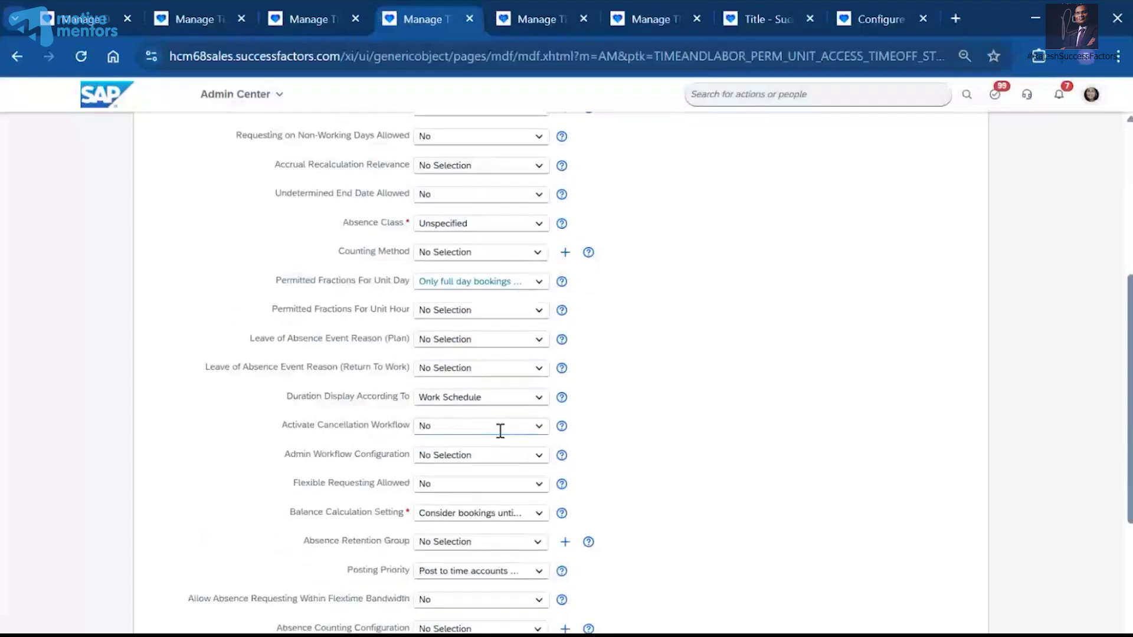
{"action": "left_click_drag", "start_coordinate": [309, 399], "coordinate": [420, 399]}
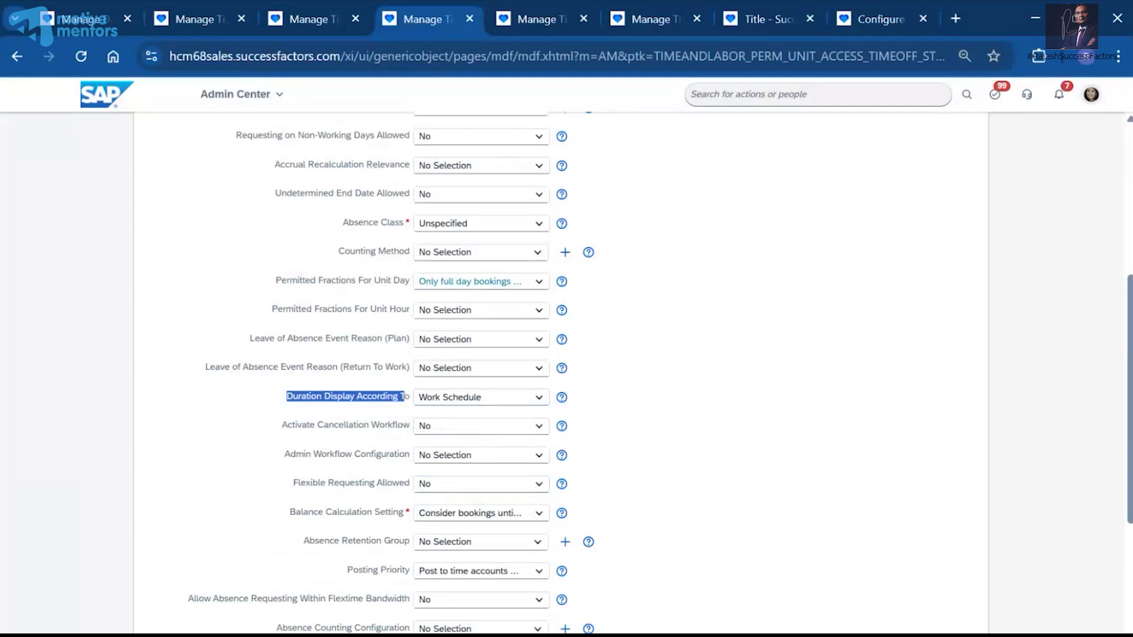
Compare the Requesting on Non-Working Days Allowed and Balance Calculation Setting items of the Notepad checklist with the bereavement leave form.
{"action": "key", "text": "alt+Tab"}
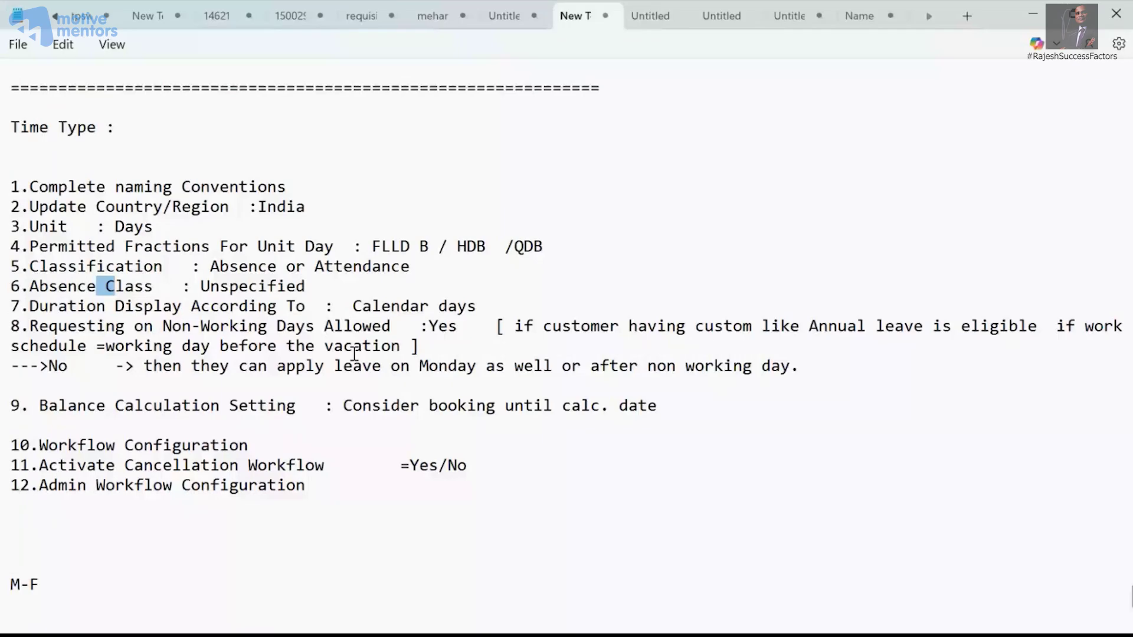
{"action": "key", "text": "alt+Tab"}
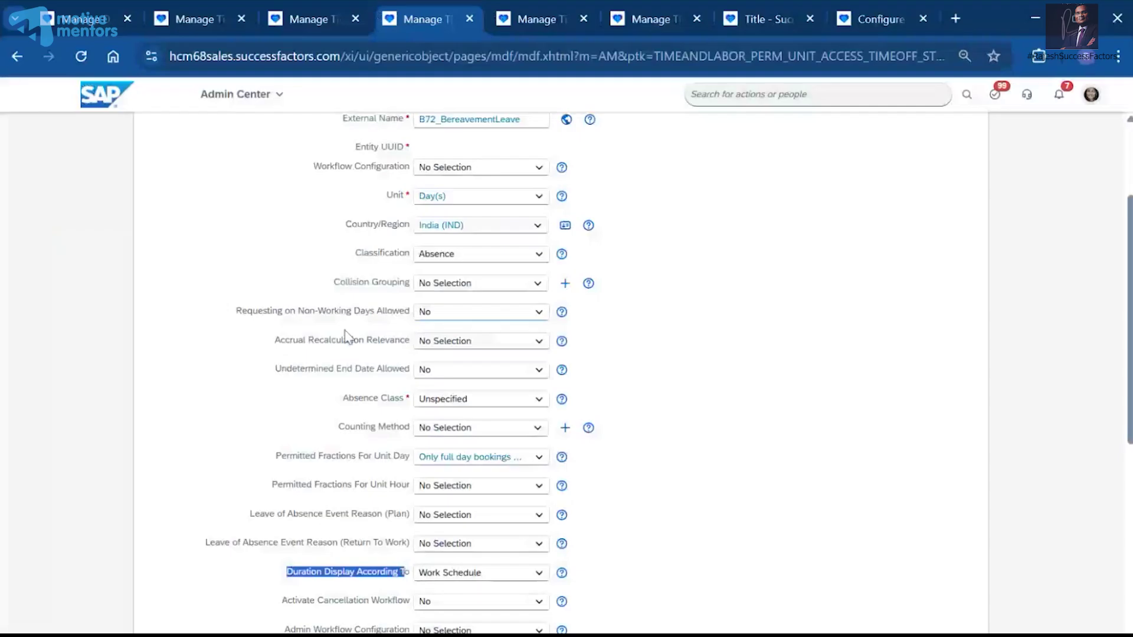
{"action": "left_click_drag", "start_coordinate": [252, 311], "coordinate": [409, 311]}
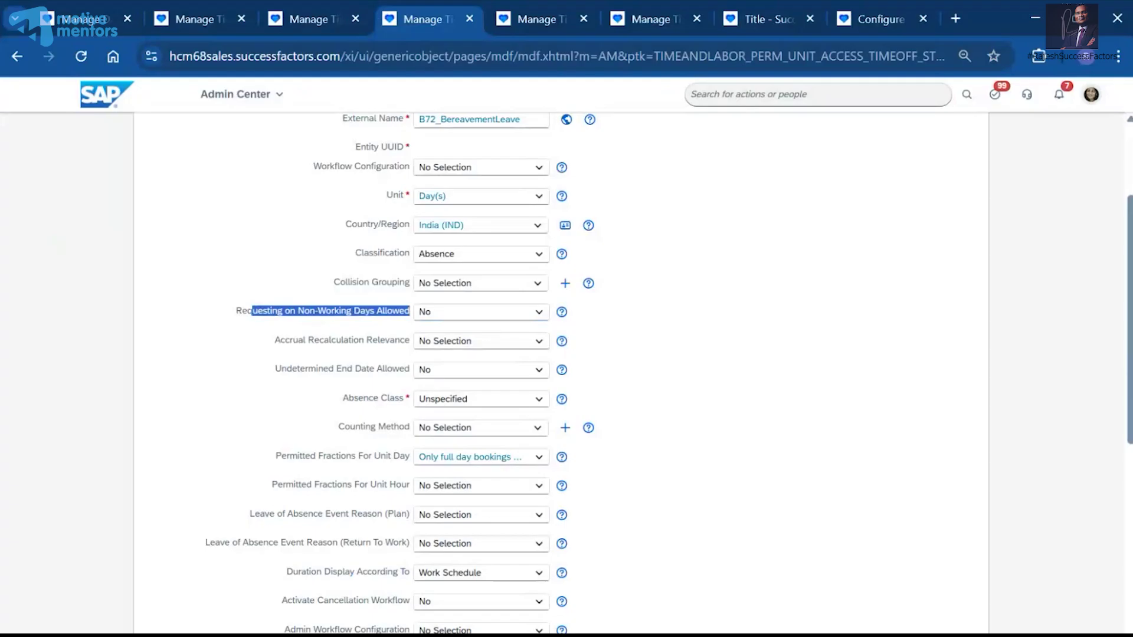
{"action": "key", "text": "alt+Tab"}
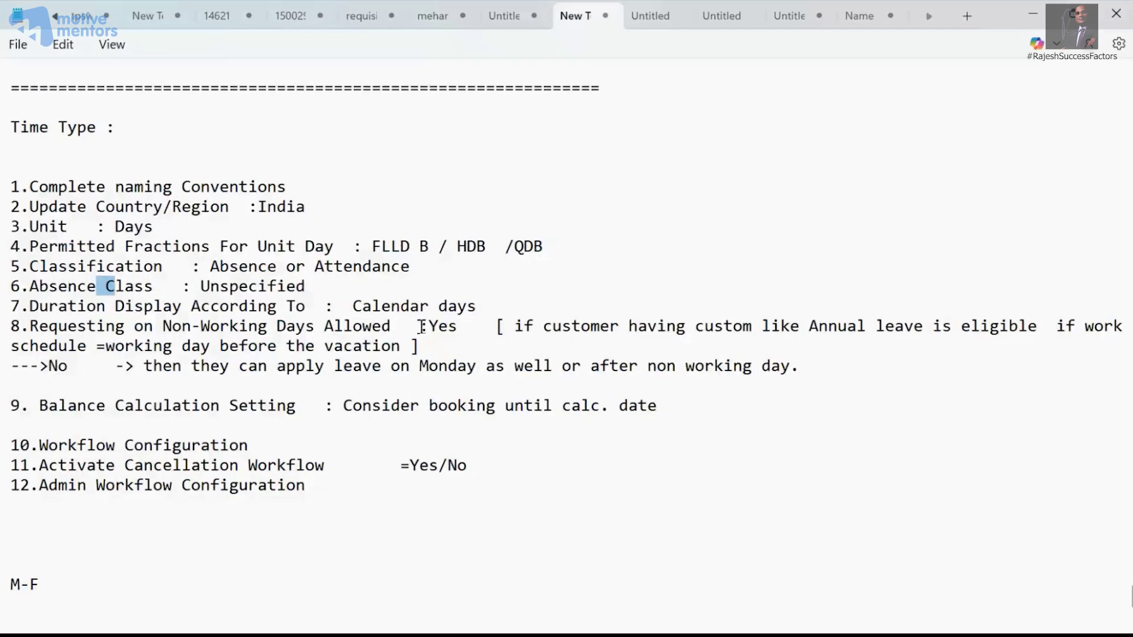
{"action": "left_click_drag", "start_coordinate": [67, 406], "coordinate": [258, 405]}
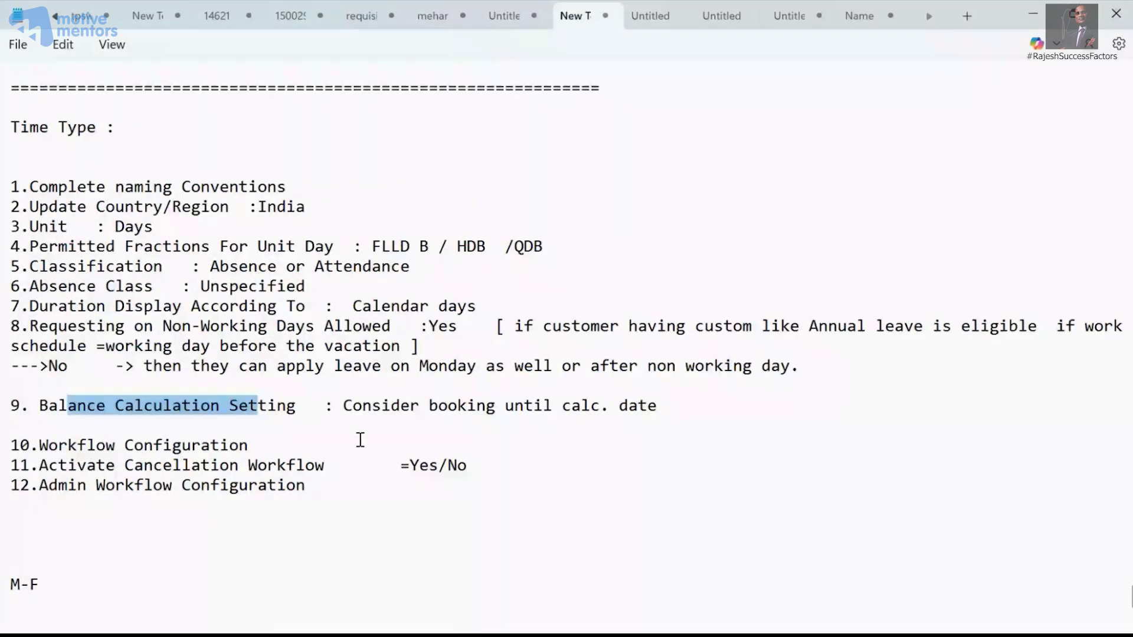
{"action": "key", "text": "alt+Tab"}
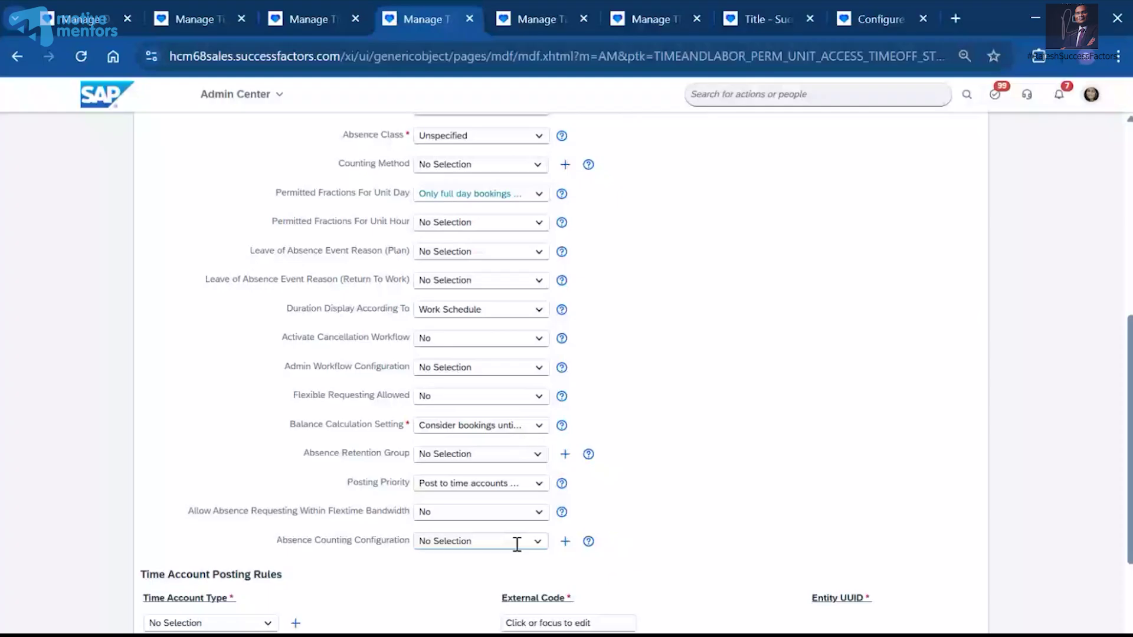
{"action": "scroll", "coordinate": [673, 460], "scroll_direction": "up", "scroll_amount": 1}
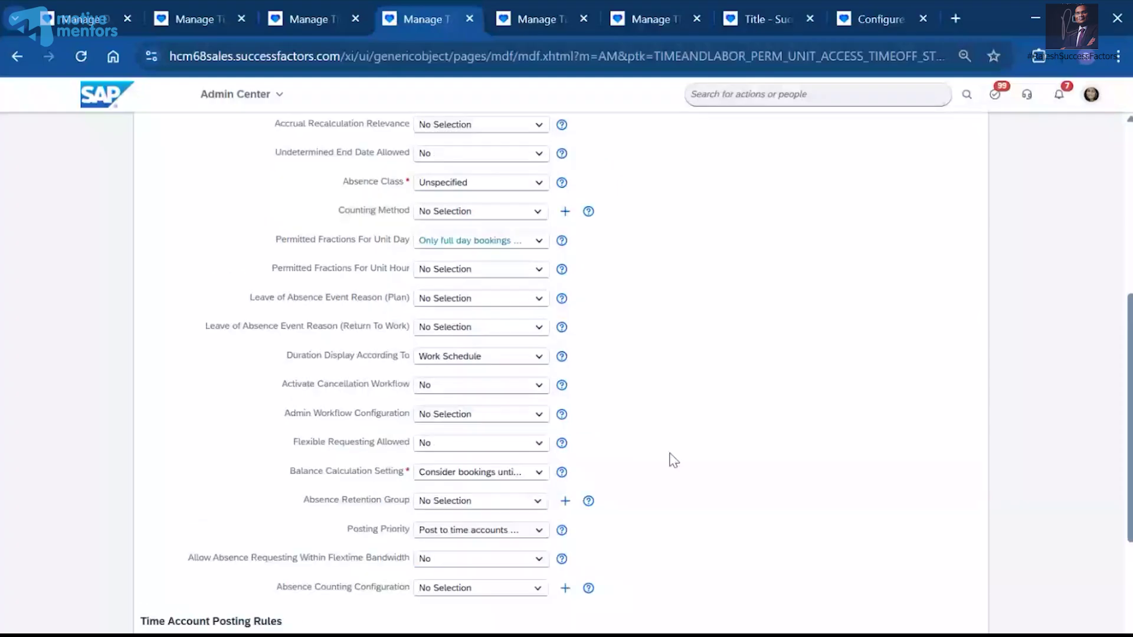
Set the Workflow Configuration of the bereavement leave time type to WF_B72_TimeOff.
{"action": "scroll", "coordinate": [673, 459], "scroll_direction": "up", "scroll_amount": 6}
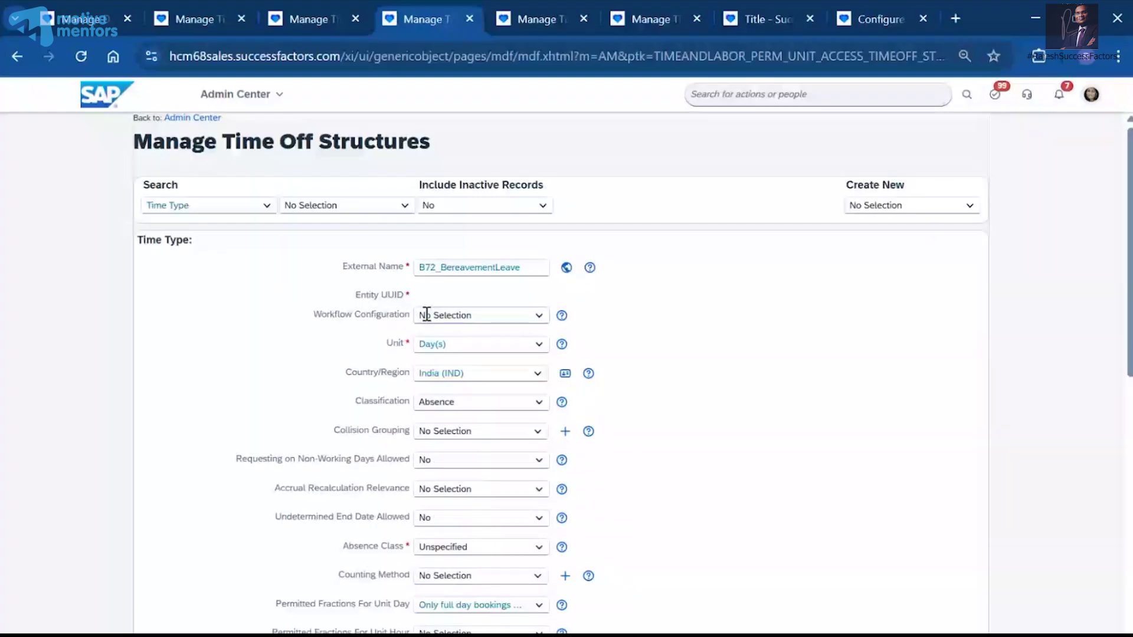
{"action": "left_click", "coordinate": [426, 314]}
{"action": "type", "text": "b72"}
{"action": "left_click", "coordinate": [497, 356]}
Set Activate Cancellation Workflow to Yes and save the bereavement leave time type.
{"action": "scroll", "coordinate": [502, 367], "scroll_direction": "down", "scroll_amount": 4}
{"action": "scroll", "coordinate": [524, 411], "scroll_direction": "down", "scroll_amount": 1}
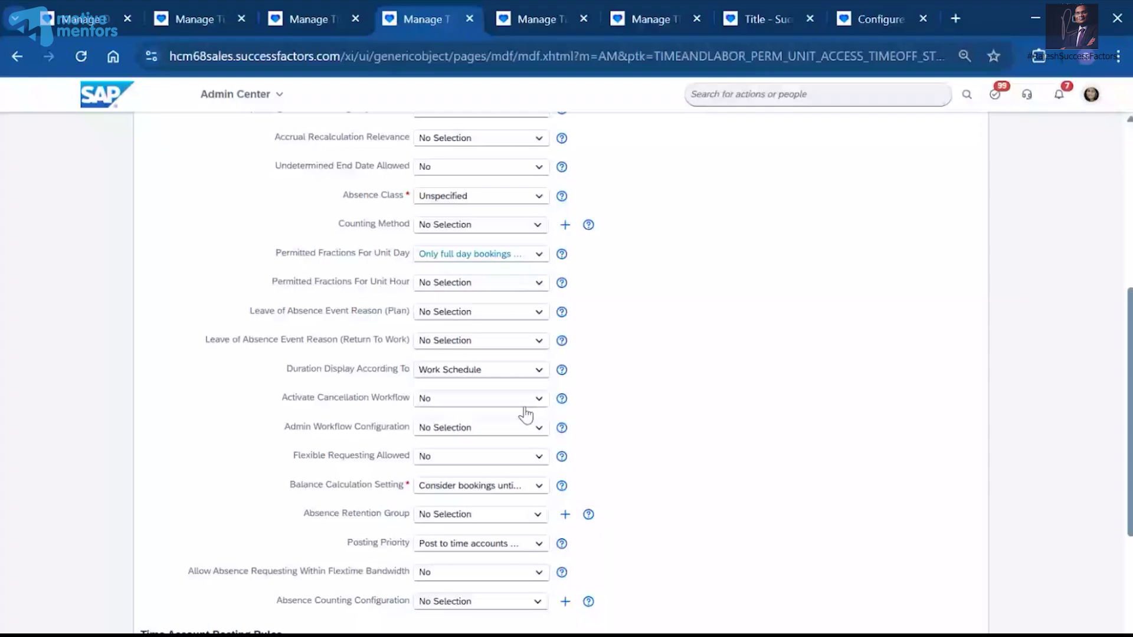
{"action": "scroll", "coordinate": [526, 414], "scroll_direction": "down", "scroll_amount": 1}
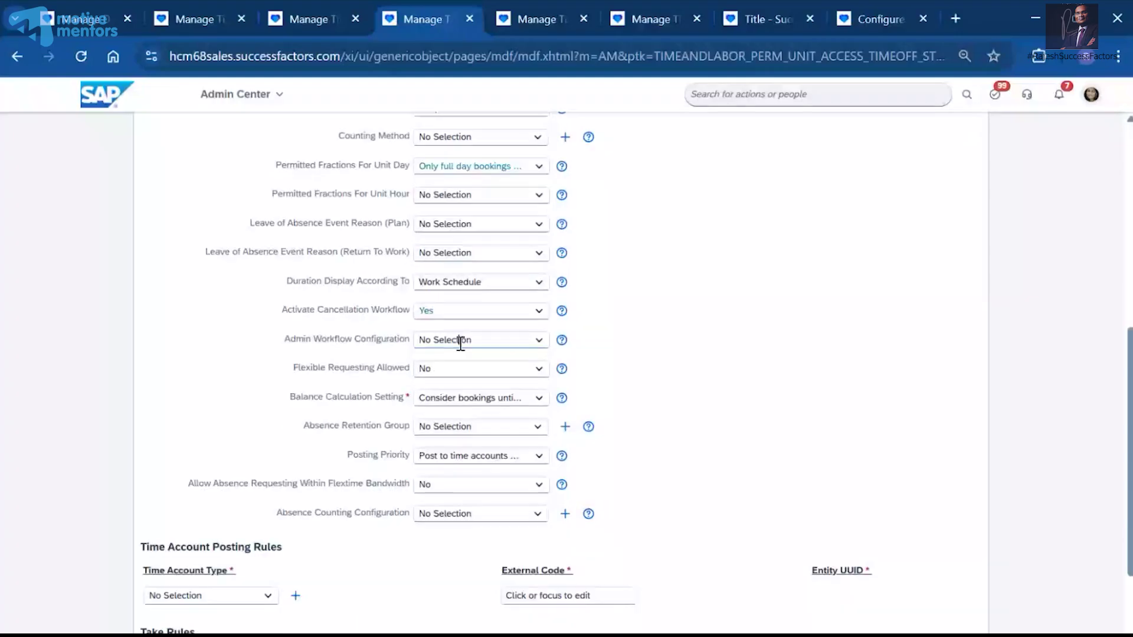
{"action": "scroll", "coordinate": [460, 342], "scroll_direction": "down", "scroll_amount": 2}
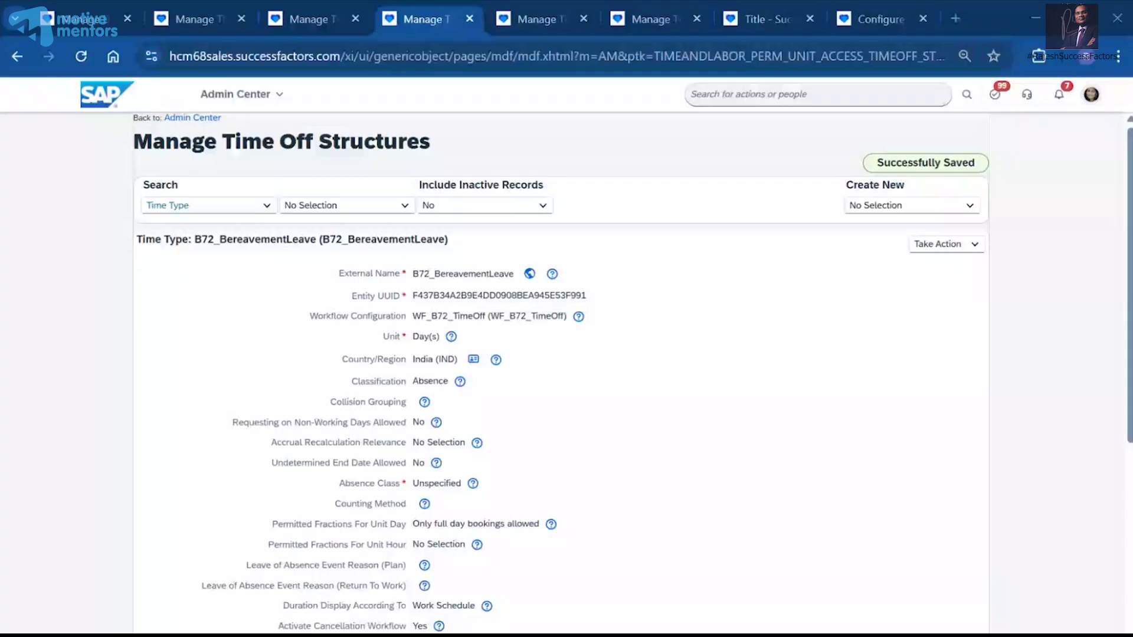
Review all twelve Time Type items in Notepad and the leave types on the workbook's 3 - Time Type sheet.
{"action": "key", "text": "alt+Tab"}
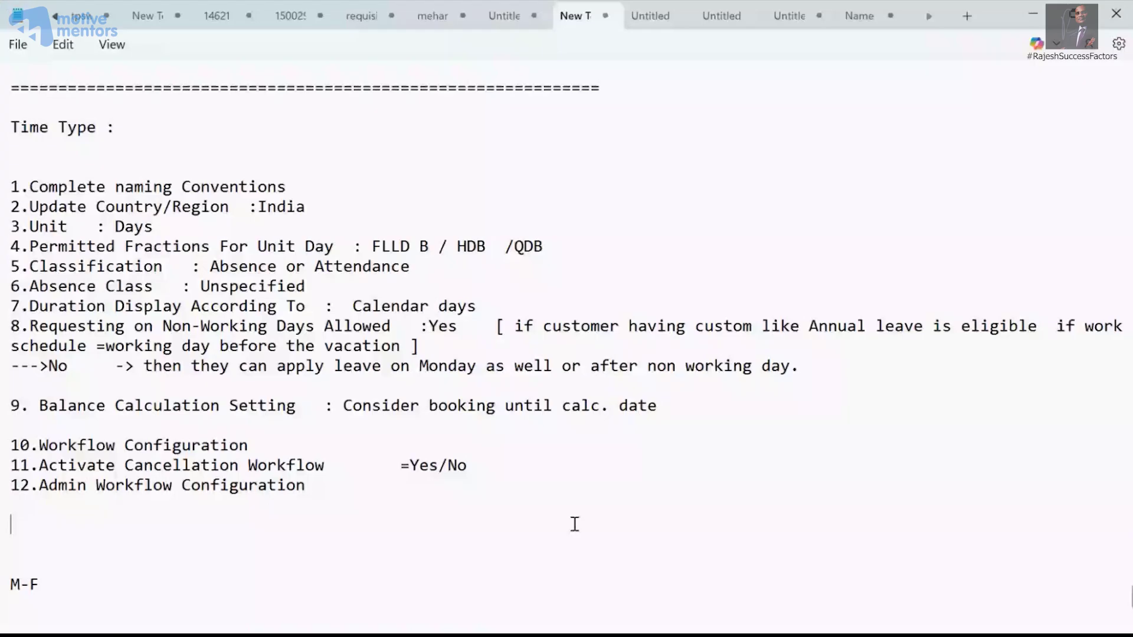
{"action": "left_click_drag", "start_coordinate": [575, 524], "coordinate": [12, 186]}
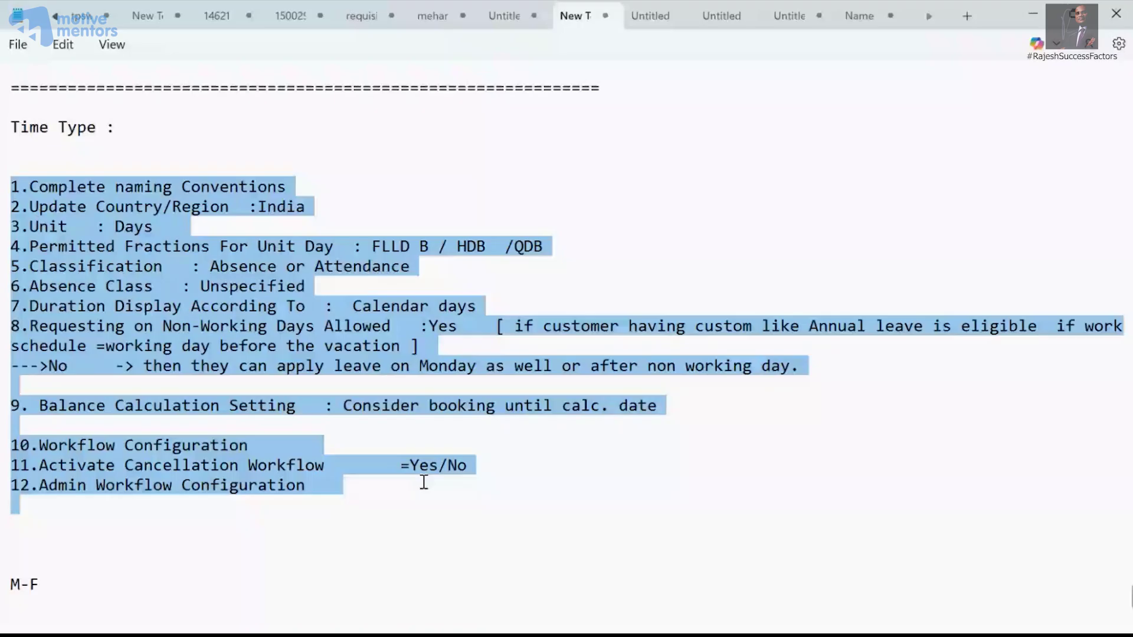
{"action": "key", "text": "alt+Tab"}
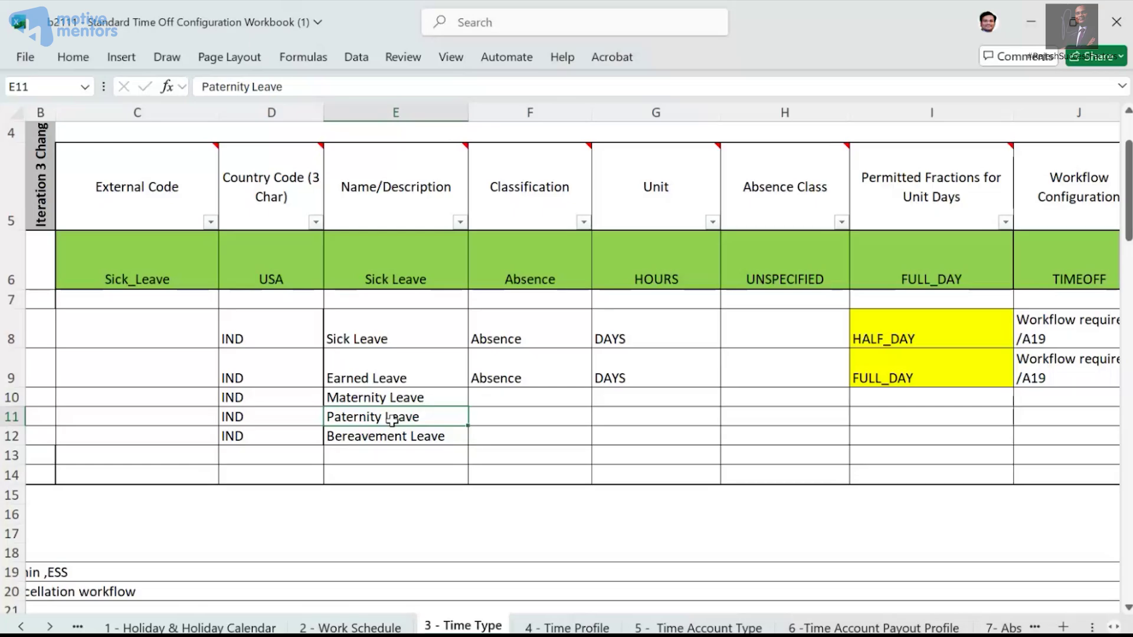
{"action": "left_click", "coordinate": [1031, 27]}
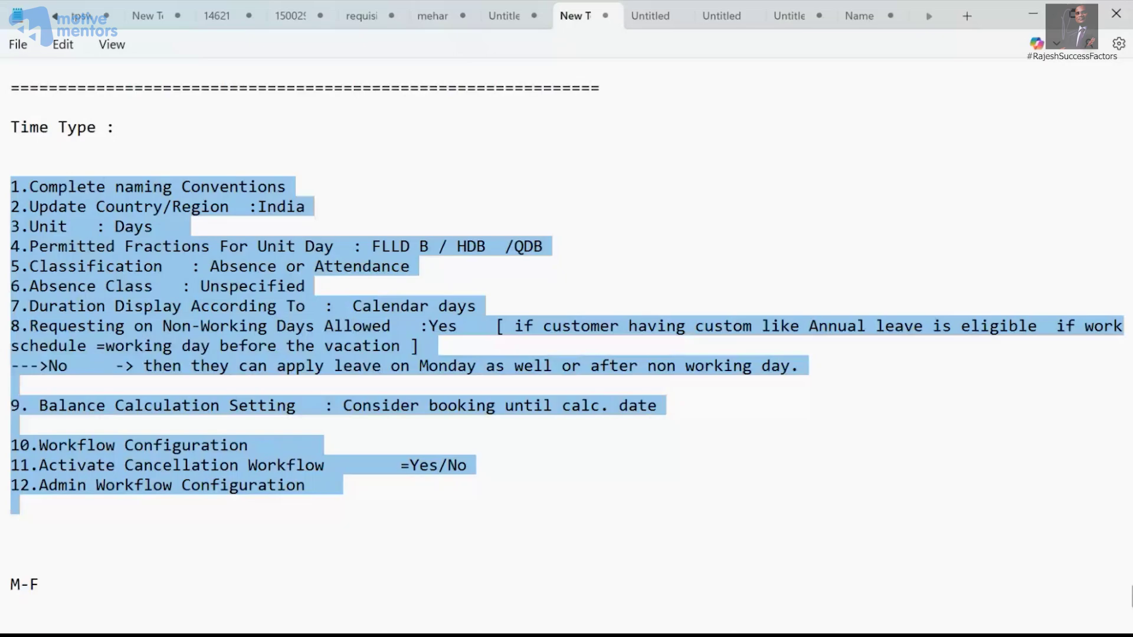
Switch to Manage Time Off Structures and start a new Time Type record.
{"action": "key", "text": "alt+Tab"}
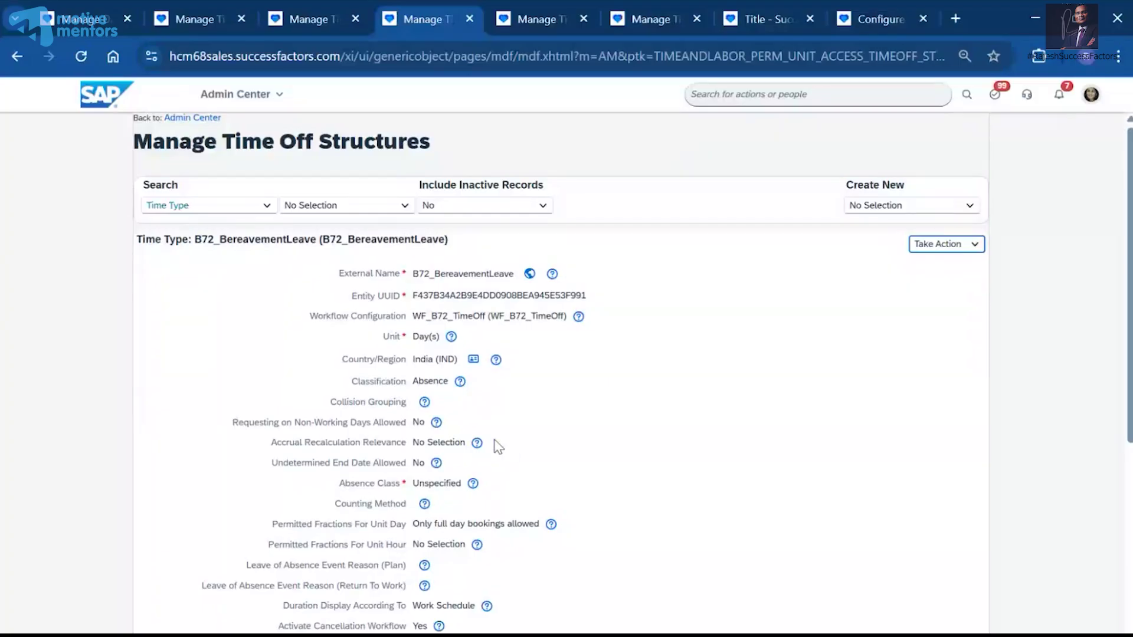
{"action": "left_click", "coordinate": [879, 206]}
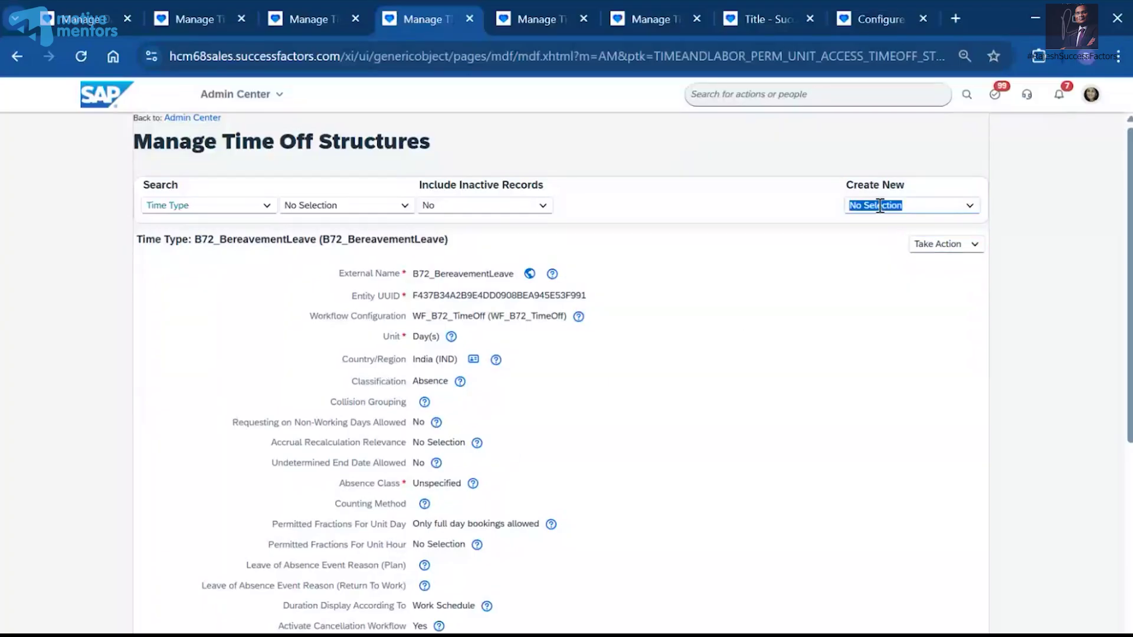
{"action": "type", "text": "time ty"}
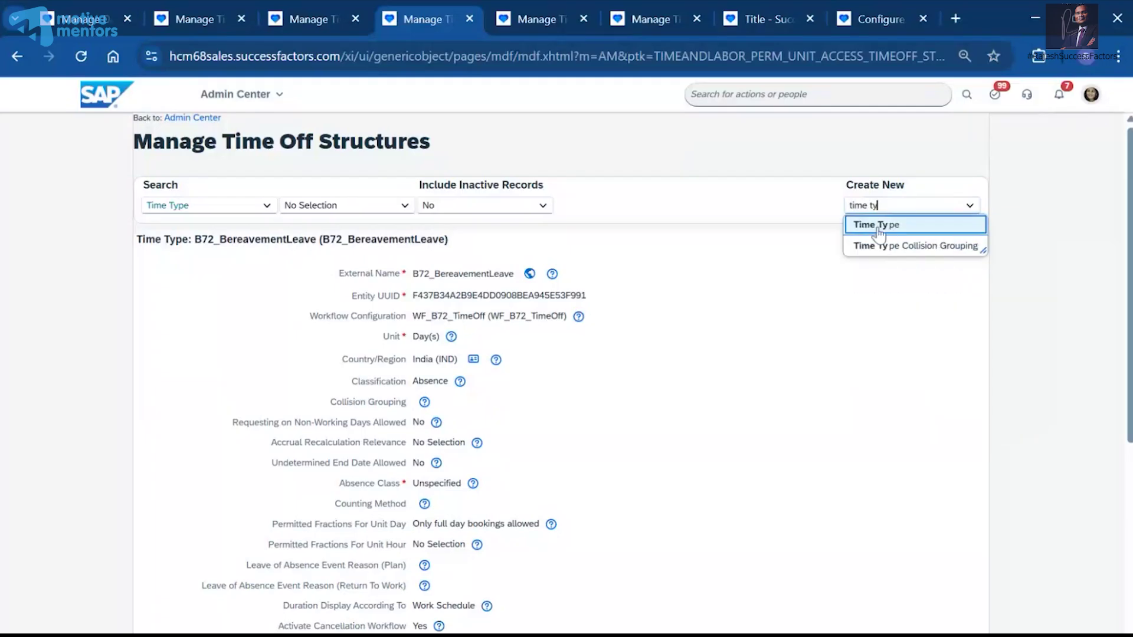
{"action": "left_click", "coordinate": [879, 230]}
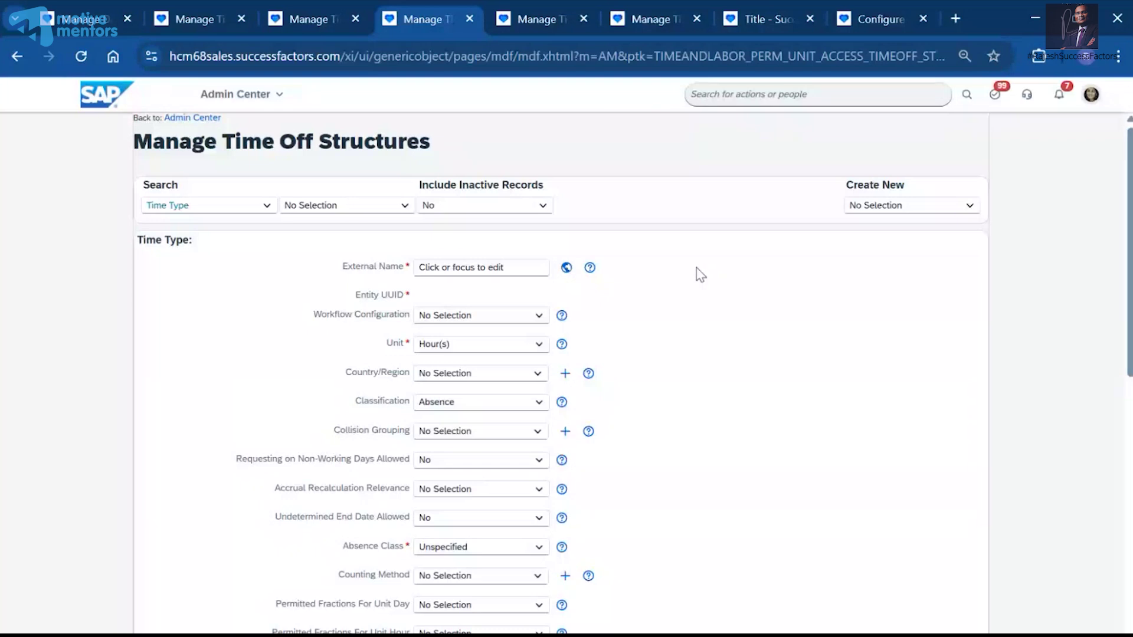
Enter B72_PaternityLeave as the new time type's External Name, copying the leave name from the Excel workbook.
{"action": "left_click", "coordinate": [434, 266]}
{"action": "type", "text": "B72_"}
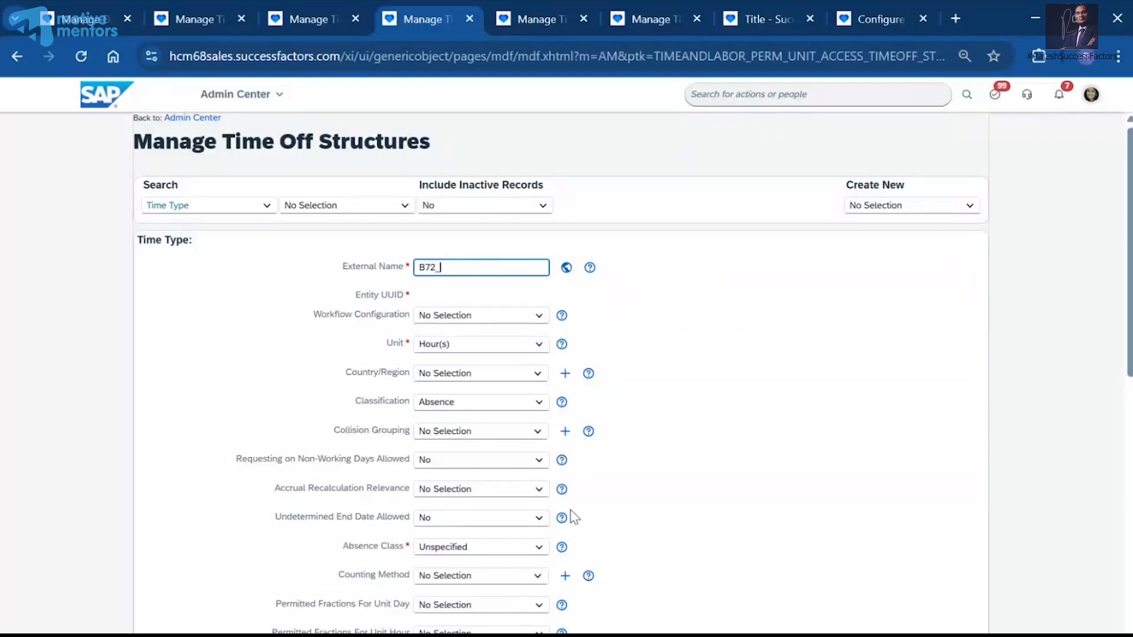
{"action": "left_click", "coordinate": [596, 635]}
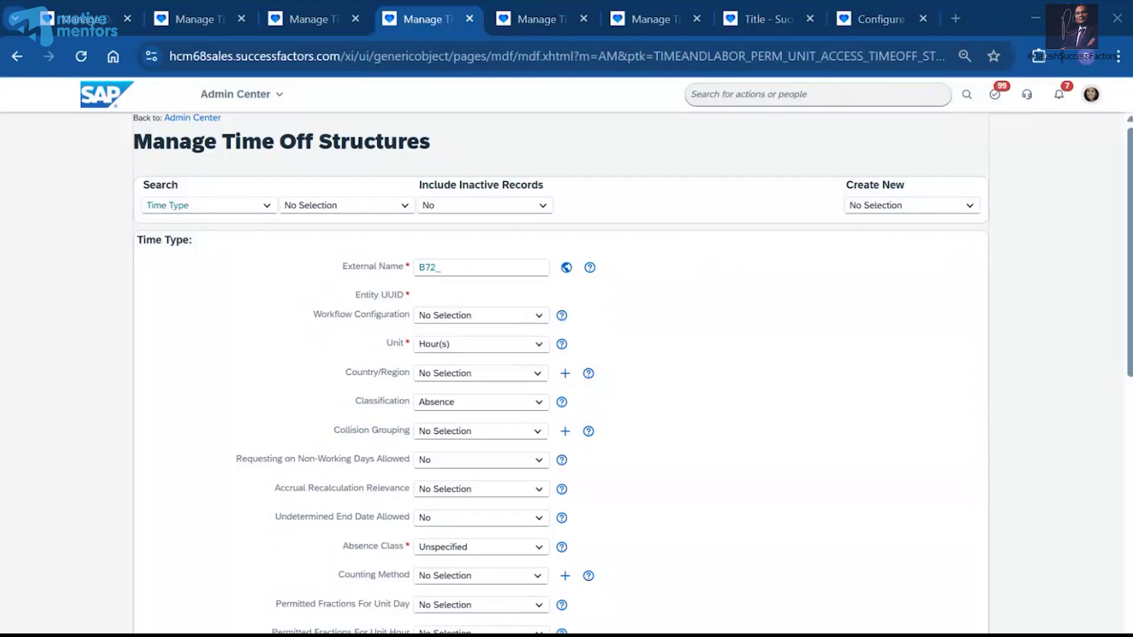
{"action": "left_click", "coordinate": [507, 580]}
{"action": "triple_click", "coordinate": [423, 416]}
{"action": "key", "text": "ctrl+c"}
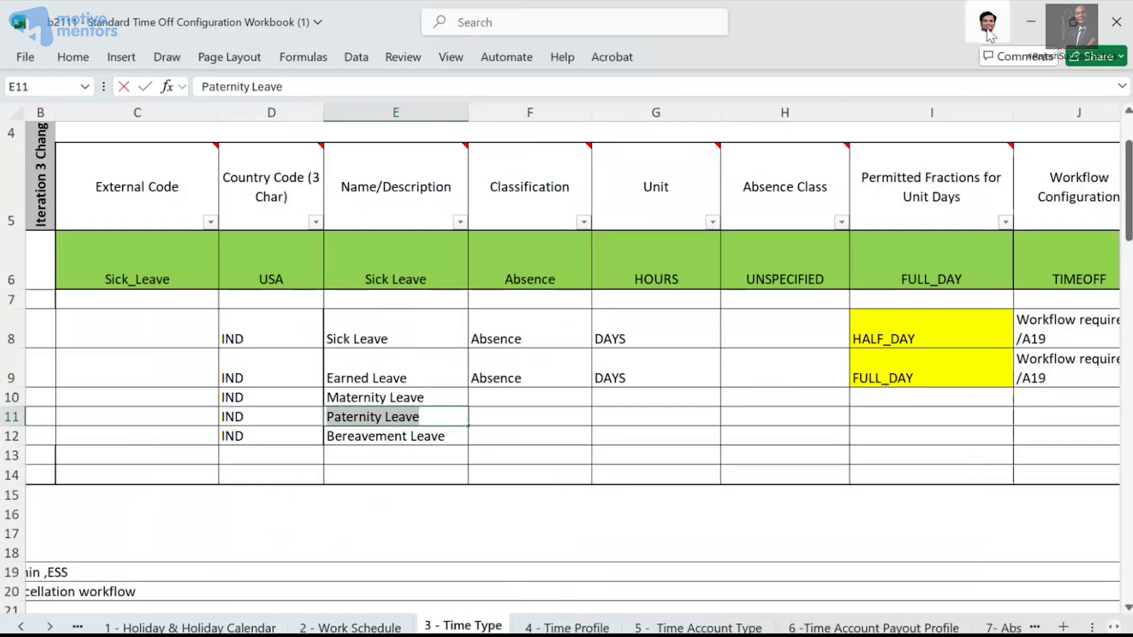
{"action": "left_click", "coordinate": [1026, 10]}
{"action": "left_click", "coordinate": [473, 266]}
{"action": "key", "text": "ctrl+v"}
{"action": "left_click", "coordinate": [481, 269]}
{"action": "key", "text": "BackSpace"}
Copy the External Name B72_PaternityLeave into the time type's own External Code field.
{"action": "left_click_drag", "start_coordinate": [508, 268], "coordinate": [395, 265]}
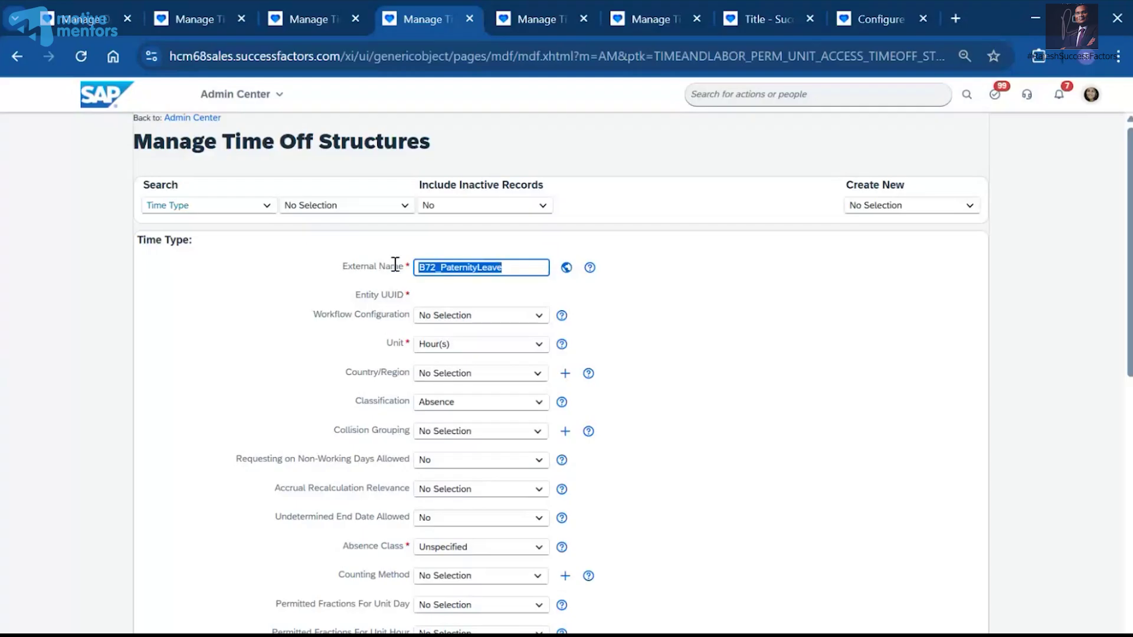
{"action": "key", "text": "ctrl+c"}
{"action": "scroll", "coordinate": [628, 329], "scroll_direction": "down", "scroll_amount": 10}
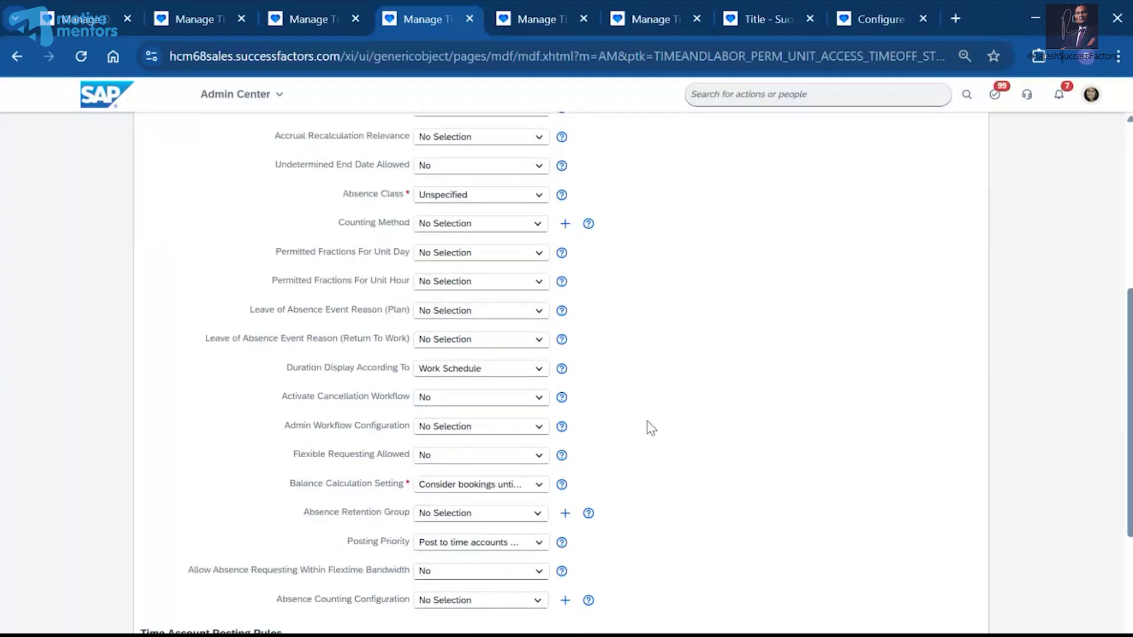
{"action": "left_click", "coordinate": [485, 565]}
{"action": "key", "text": "ctrl+v"}
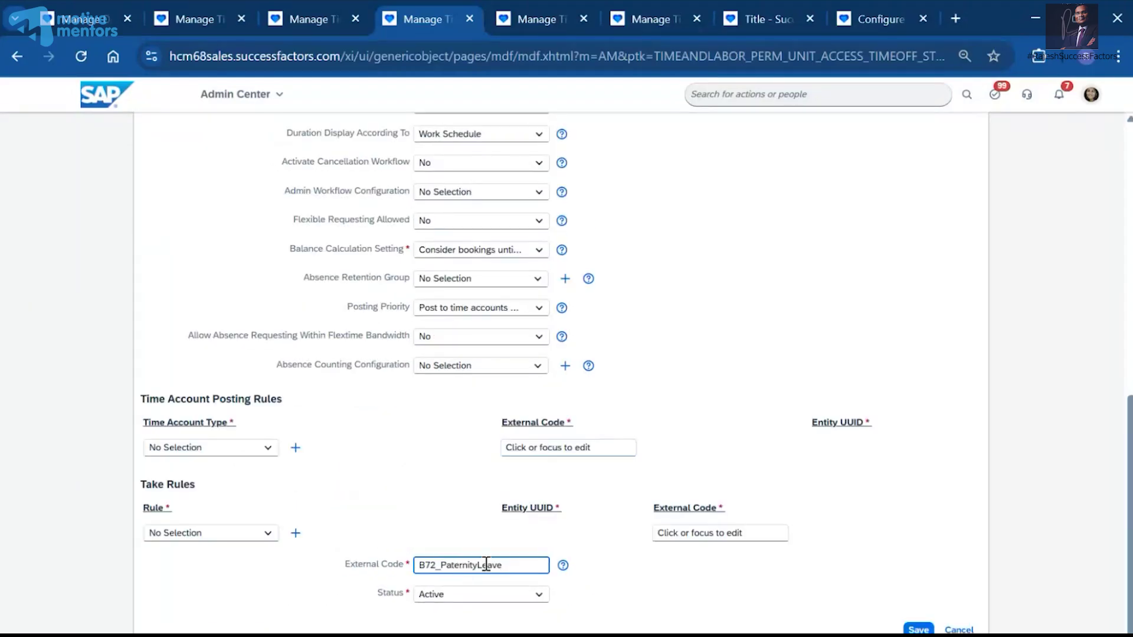
{"action": "left_click", "coordinate": [839, 380]}
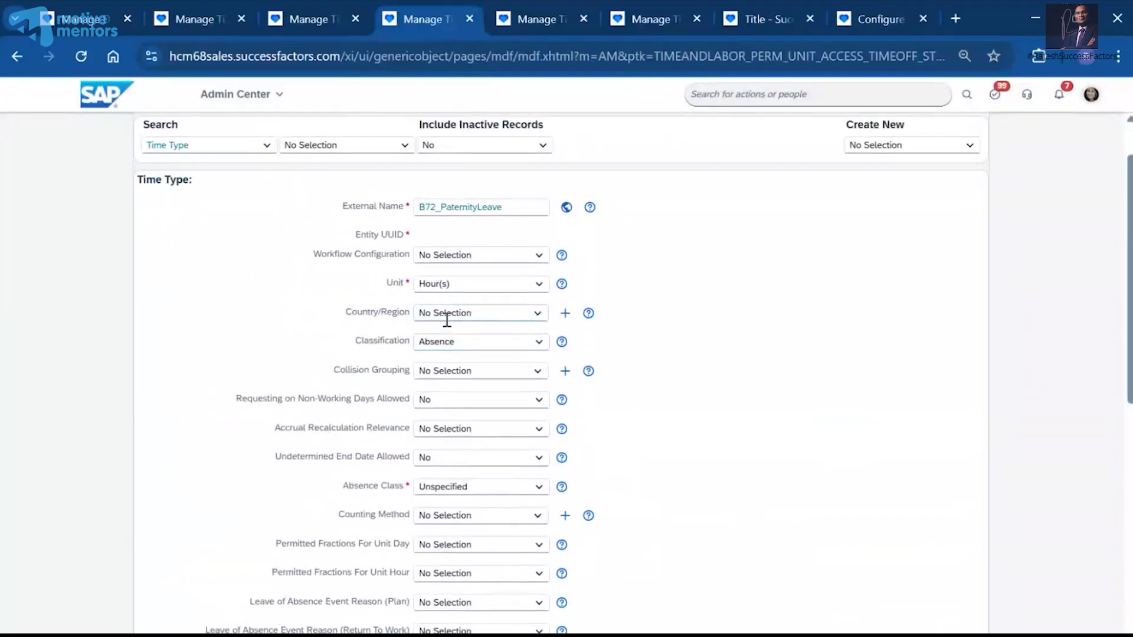
Set the paternity leave time type's Country/Region to India (IND) and its Unit to Day(s).
{"action": "left_click", "coordinate": [445, 313]}
{"action": "type", "text": "ind"}
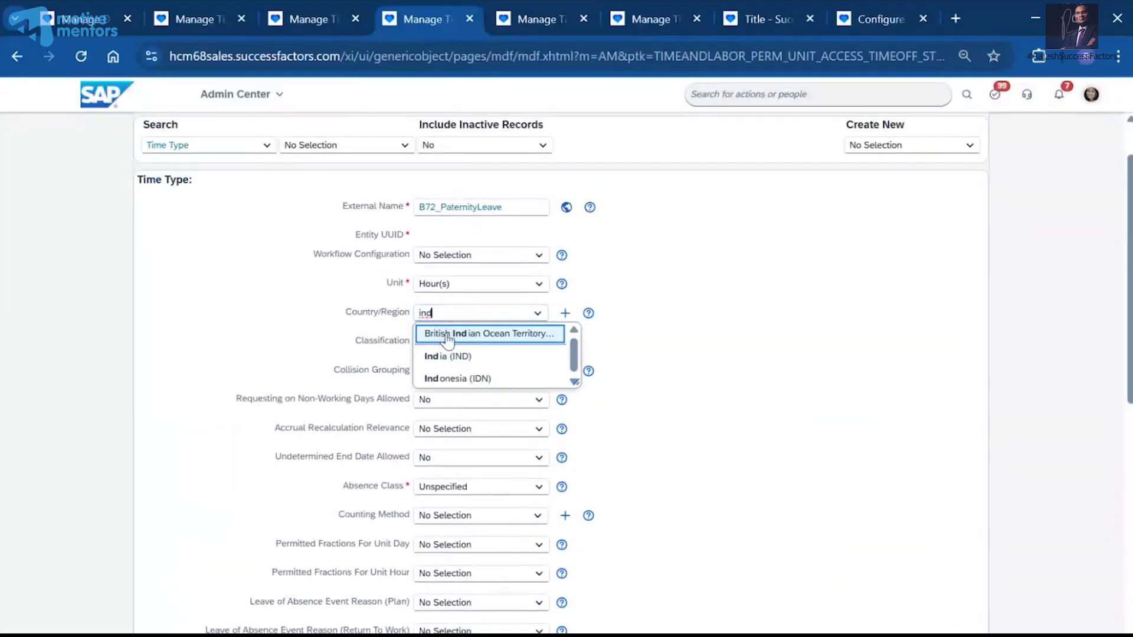
{"action": "left_click", "coordinate": [449, 356]}
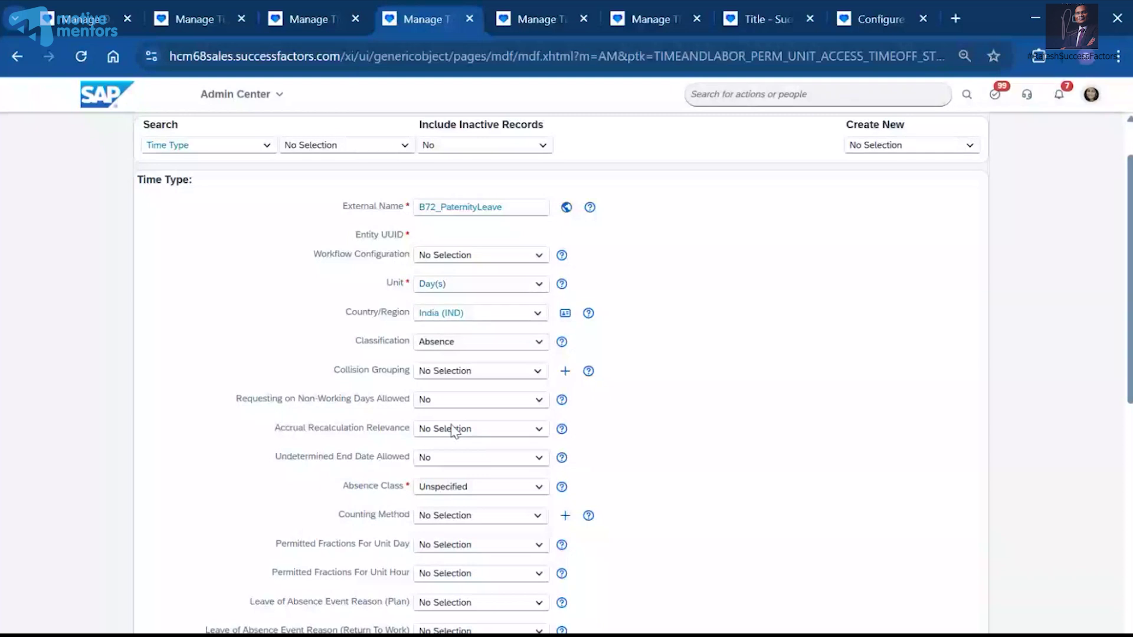
Set Permitted Fractions For Unit Day to Only full day bookings allowed for the paternity leave time type.
{"action": "scroll", "coordinate": [454, 432], "scroll_direction": "down", "scroll_amount": 3}
{"action": "left_click", "coordinate": [502, 368]}
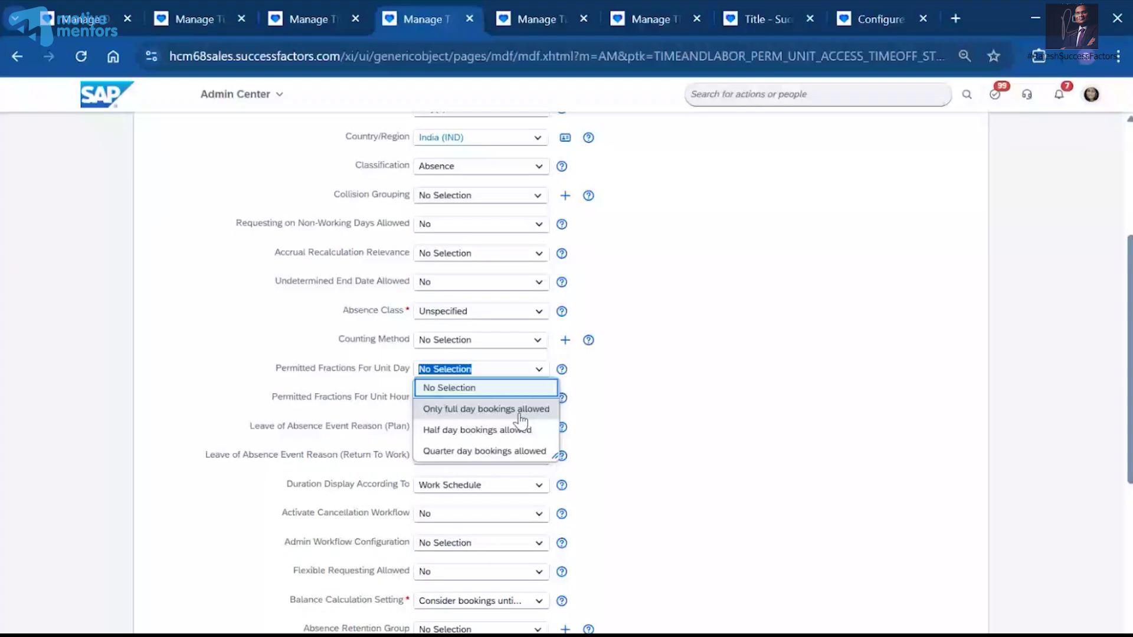
{"action": "left_click", "coordinate": [520, 410]}
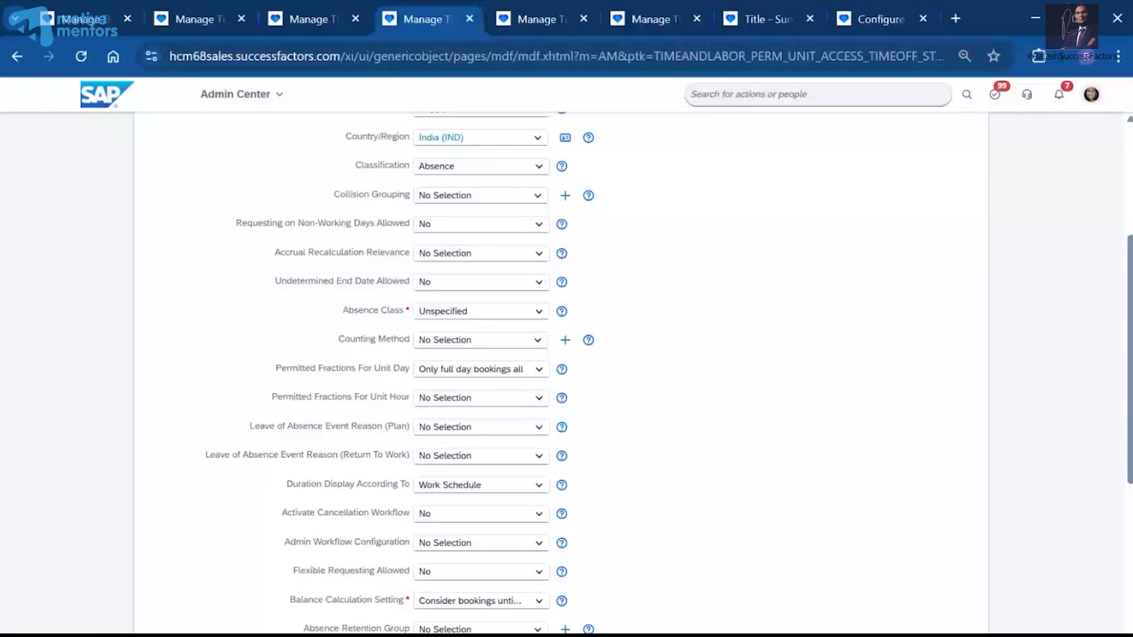
Check the paternity leave time type's remaining fields against the Notepad checklist, including Duration Display According To and Requesting on Non-Working Days Allowed.
{"action": "key", "text": "alt+Tab"}
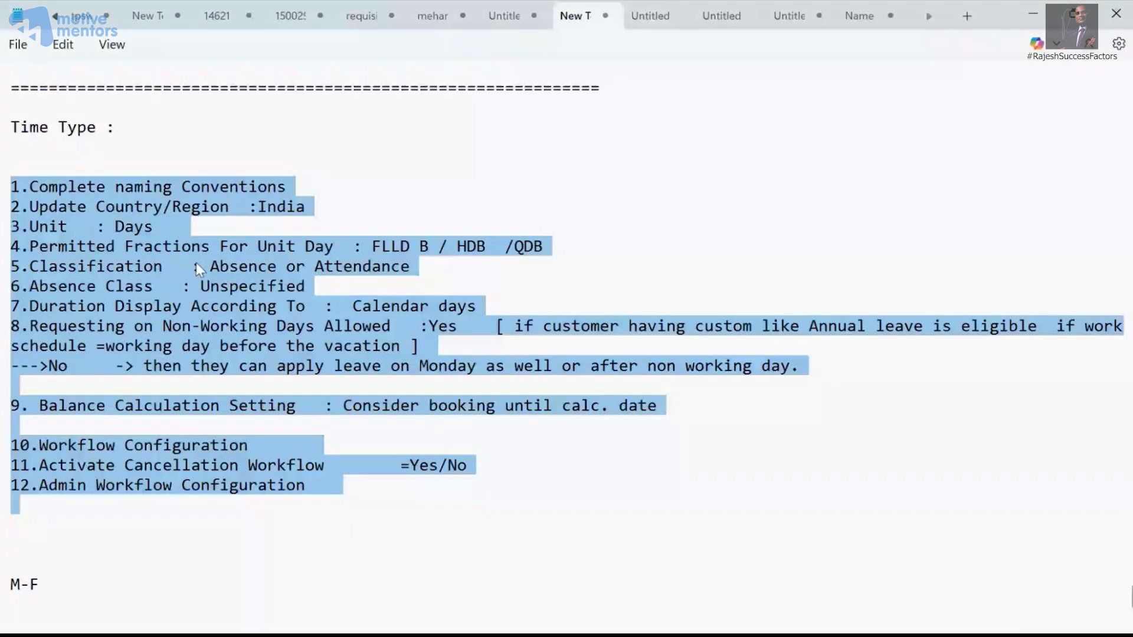
{"action": "left_click", "coordinate": [121, 247]}
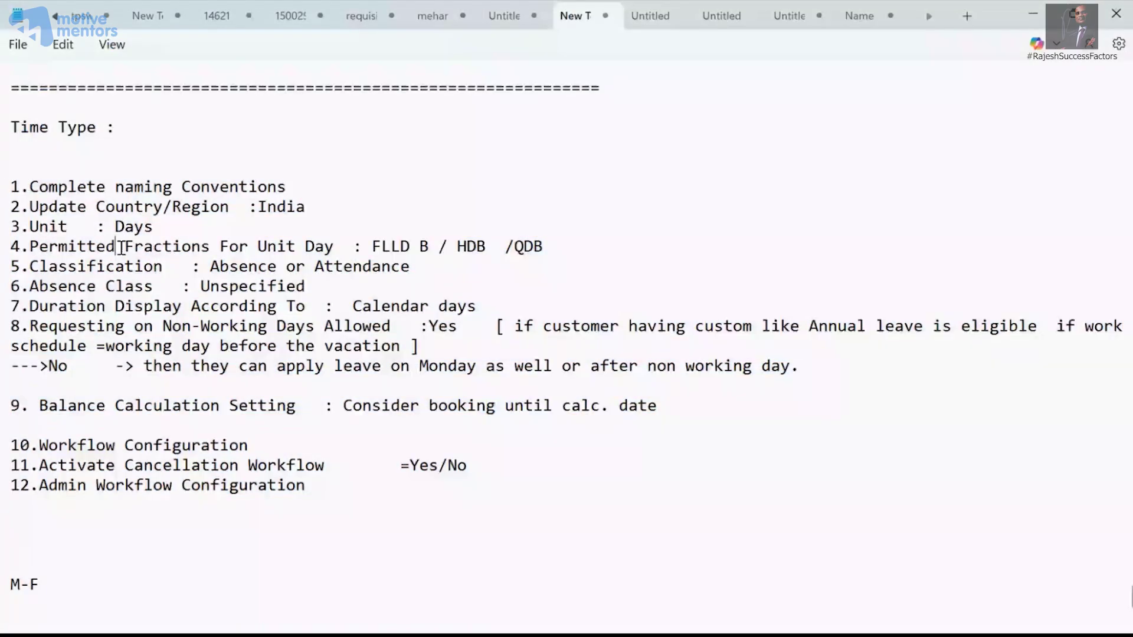
{"action": "left_click", "coordinate": [68, 315]}
{"action": "left_click", "coordinate": [613, 633]}
{"action": "scroll", "coordinate": [377, 435], "scroll_direction": "down", "scroll_amount": 1}
{"action": "left_click", "coordinate": [491, 403]}
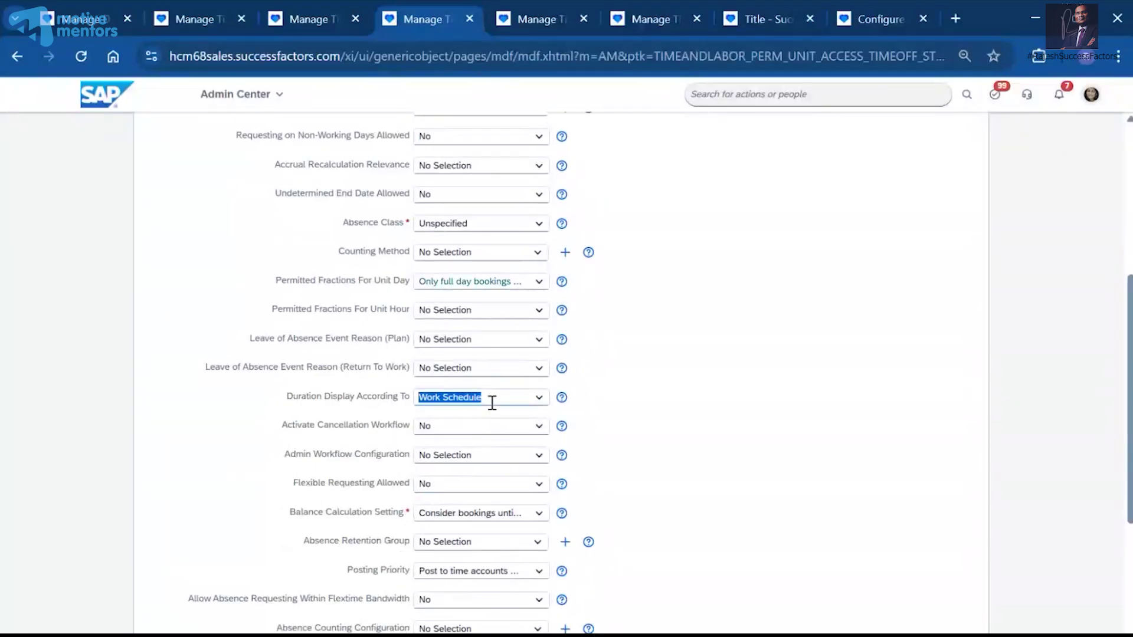
{"action": "left_click", "coordinate": [765, 405]}
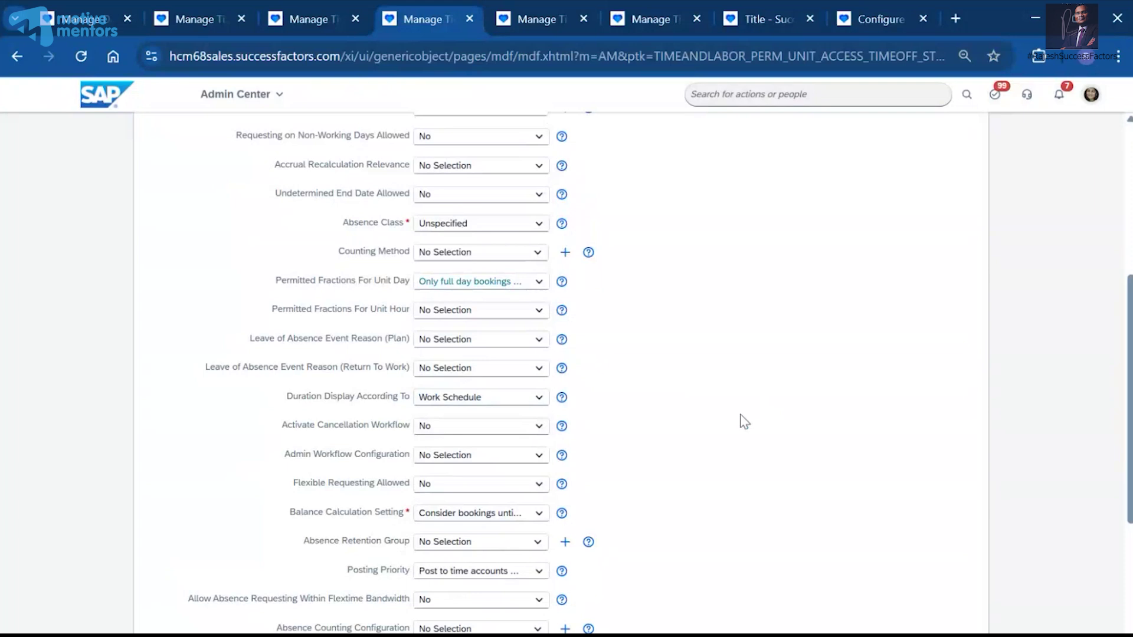
{"action": "scroll", "coordinate": [742, 421], "scroll_direction": "up", "scroll_amount": 3}
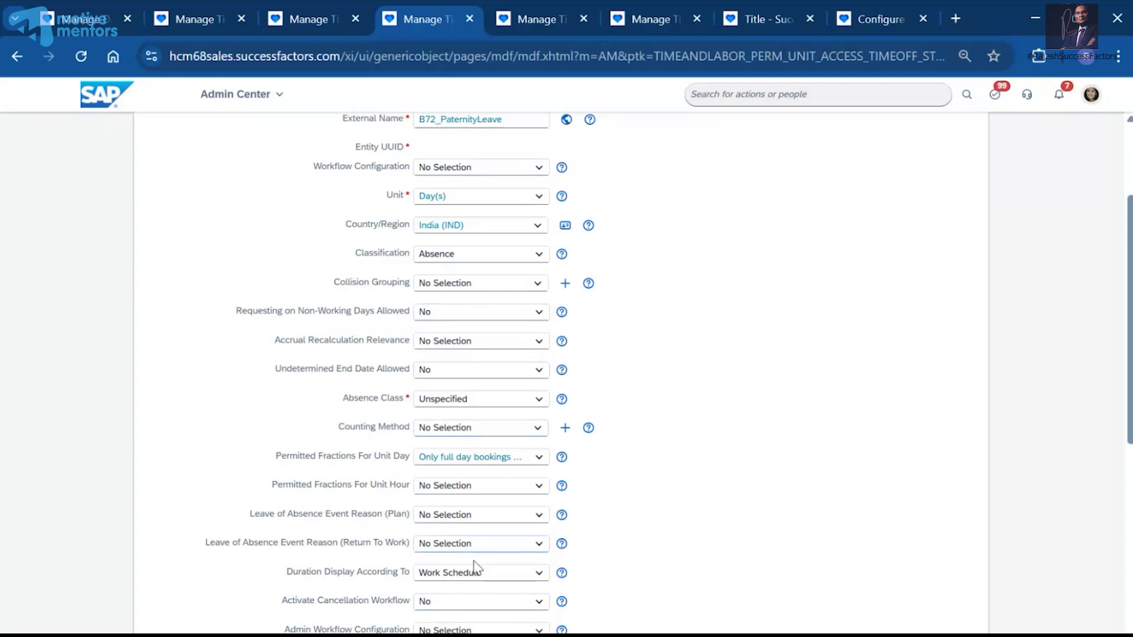
{"action": "scroll", "coordinate": [465, 527], "scroll_direction": "down", "scroll_amount": 3}
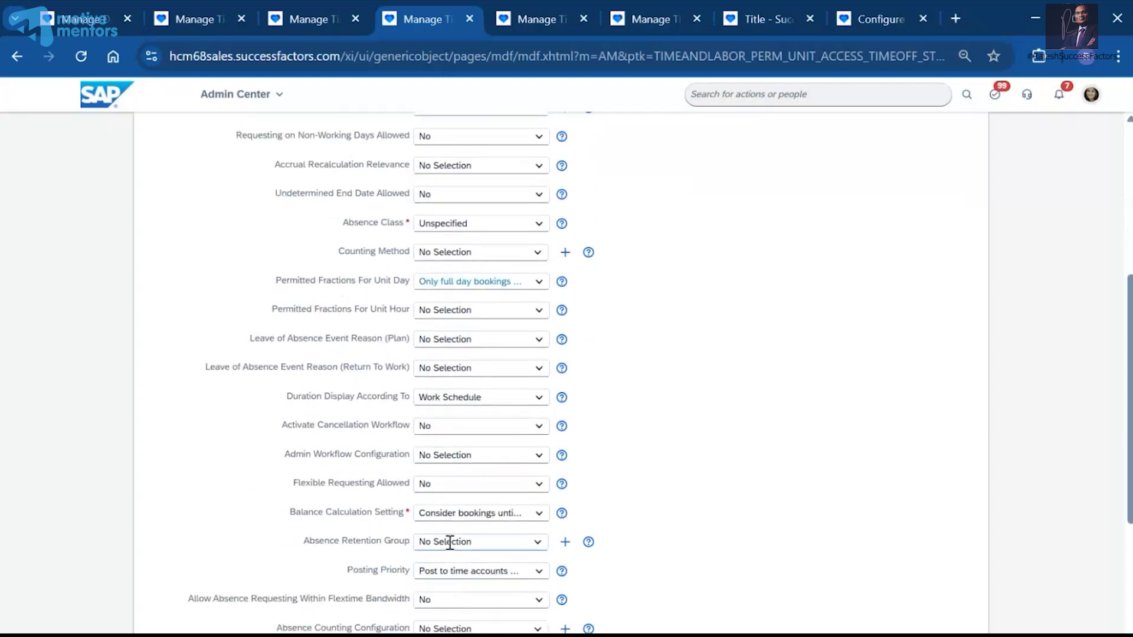
{"action": "scroll", "coordinate": [444, 423], "scroll_direction": "up", "scroll_amount": 2}
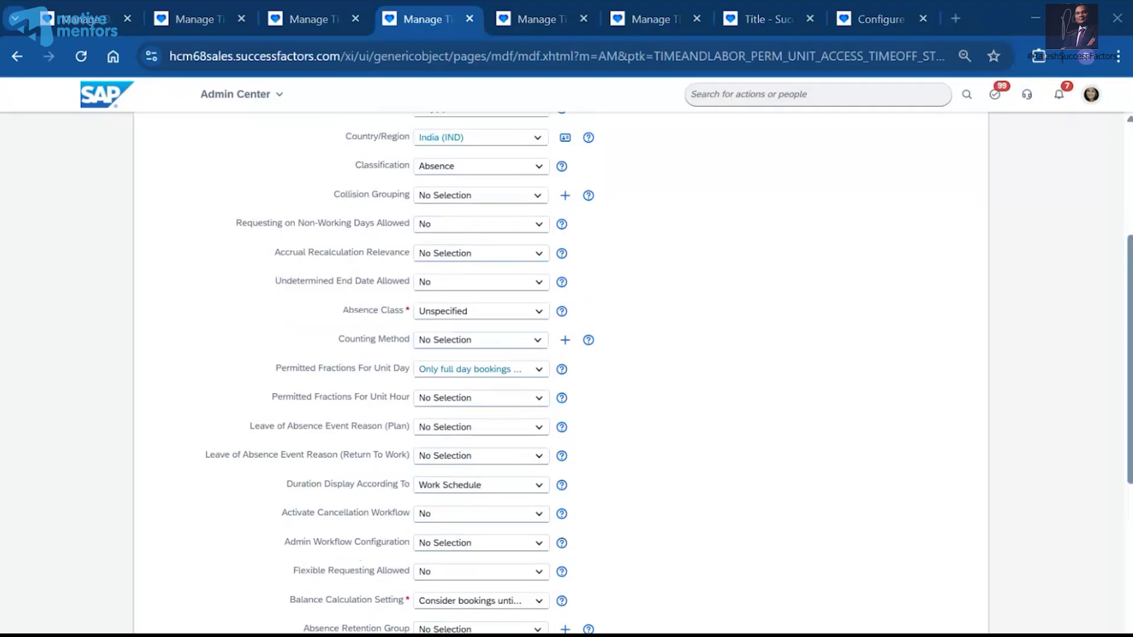
{"action": "key", "text": "alt+Tab"}
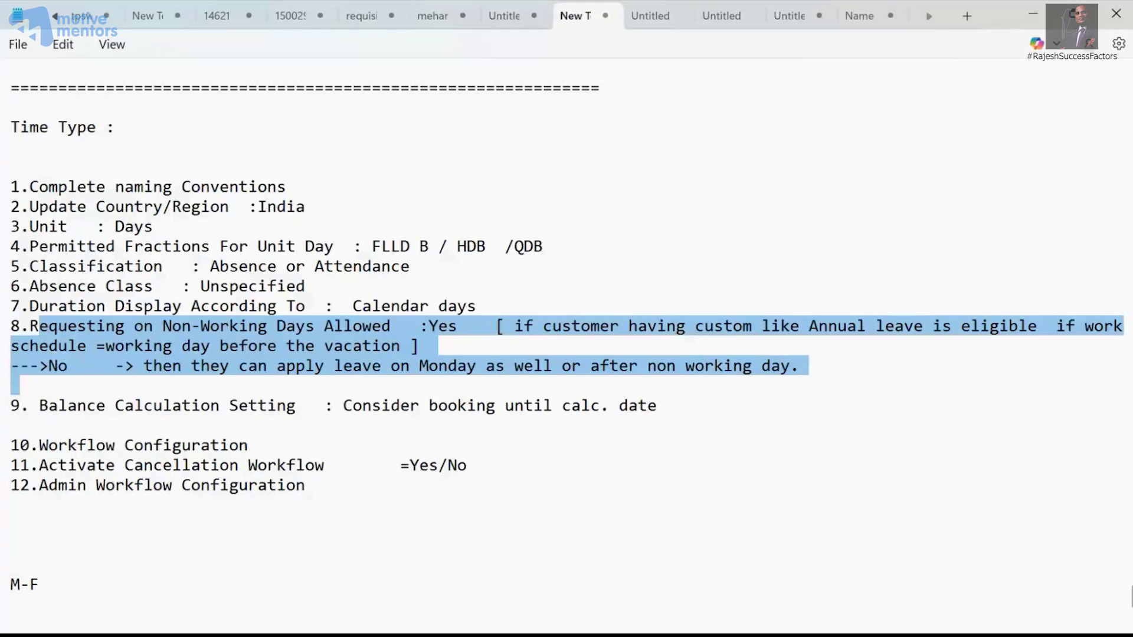
{"action": "mouse_move", "coordinate": [646, 635]}
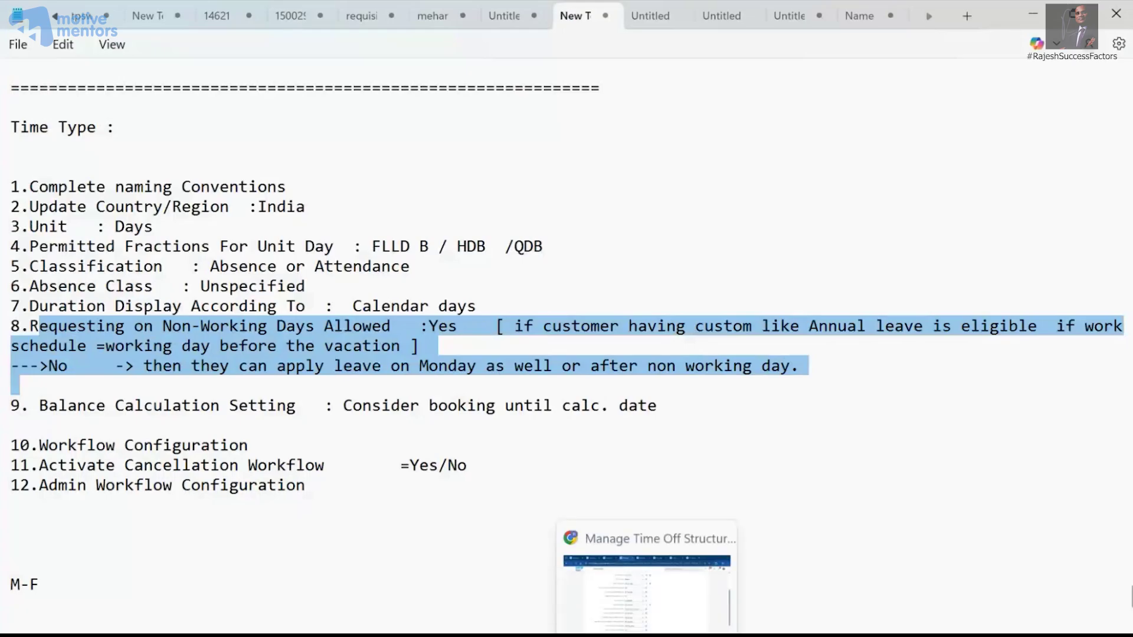
Back in Manage Time Off Structures, set the paternity leave time type's Workflow Configuration to WF_B72_TimeOff.
{"action": "left_click", "coordinate": [602, 595]}
{"action": "scroll", "coordinate": [481, 506], "scroll_direction": "down", "scroll_amount": 3}
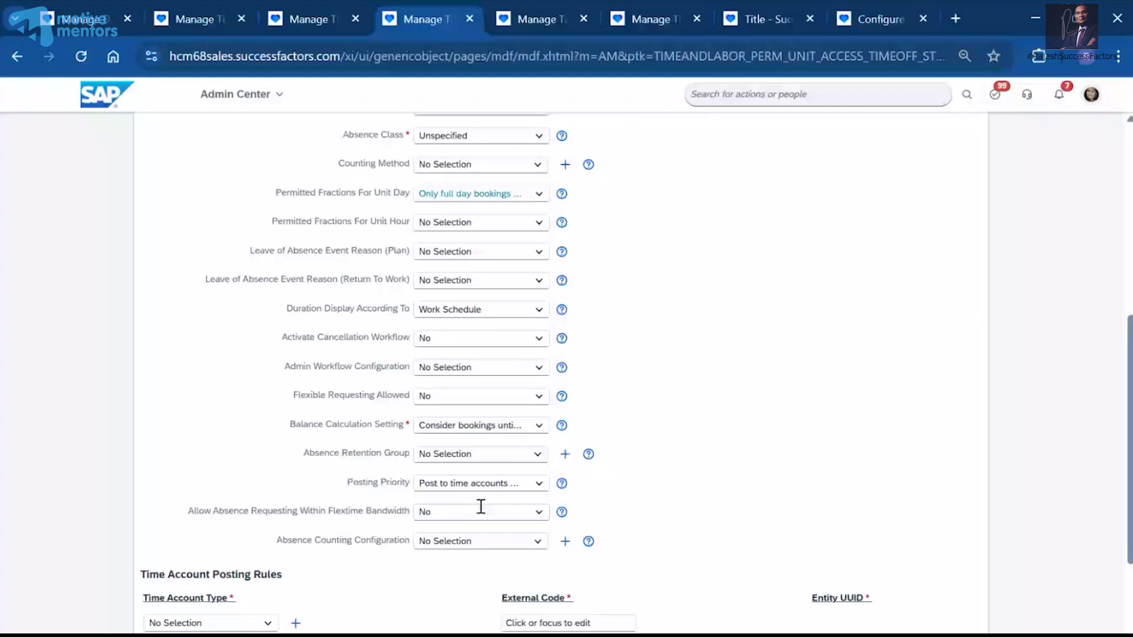
{"action": "scroll", "coordinate": [416, 402], "scroll_direction": "down", "scroll_amount": 2}
{"action": "scroll", "coordinate": [790, 416], "scroll_direction": "up", "scroll_amount": 8}
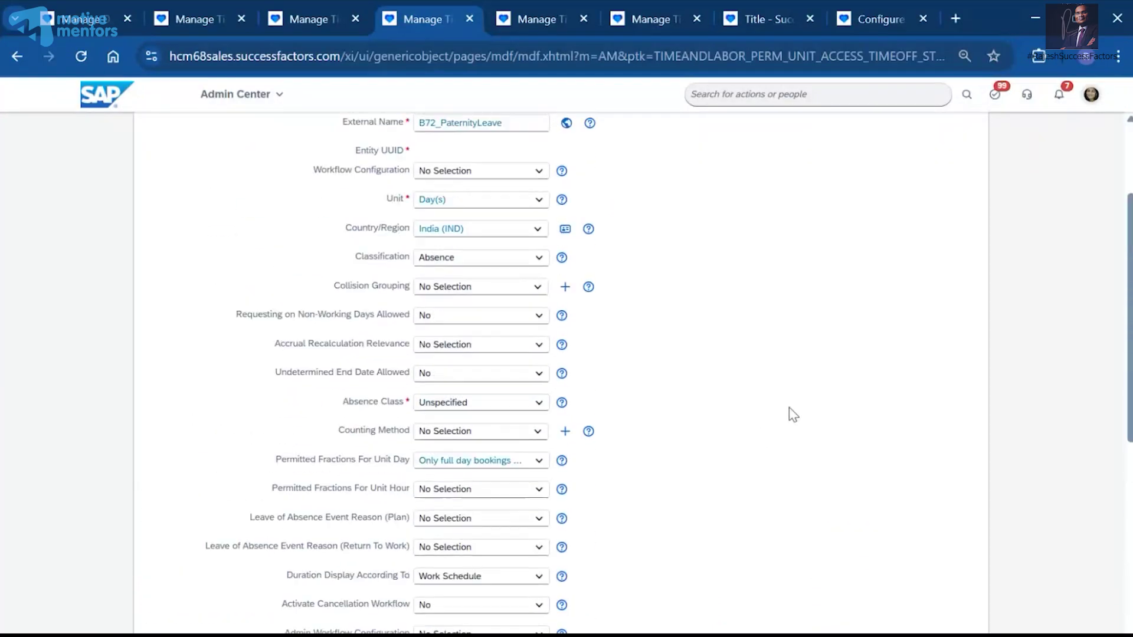
{"action": "left_click", "coordinate": [455, 316]}
{"action": "type", "text": "b72"}
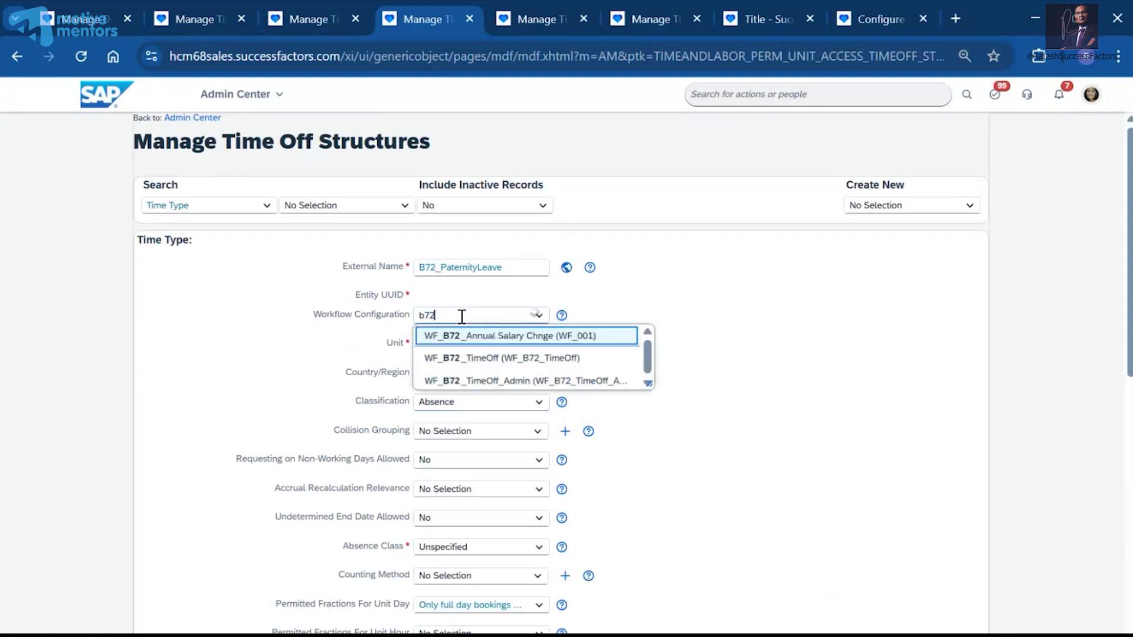
{"action": "left_click", "coordinate": [492, 359]}
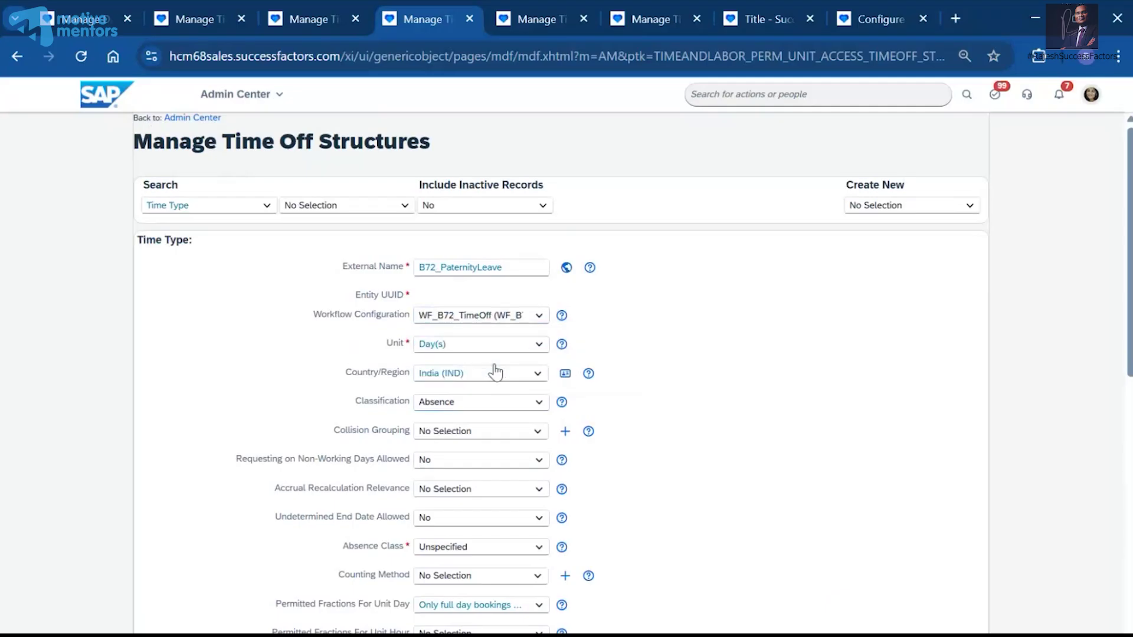
Set Activate Cancellation Workflow to Yes and Admin Workflow Configuration to WF_B72_TimeOff_Admin for the paternity leave time type.
{"action": "scroll", "coordinate": [648, 360], "scroll_direction": "down", "scroll_amount": 8}
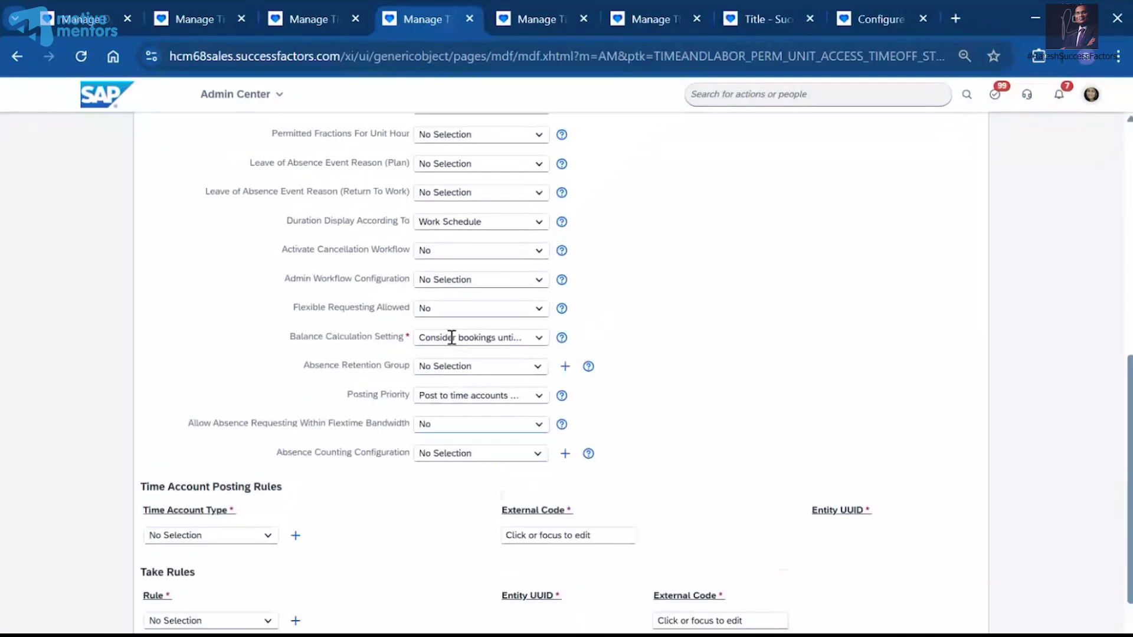
{"action": "left_click", "coordinate": [545, 252]}
{"action": "left_click", "coordinate": [443, 291]}
{"action": "left_click", "coordinate": [452, 281]}
{"action": "type", "text": "B72"}
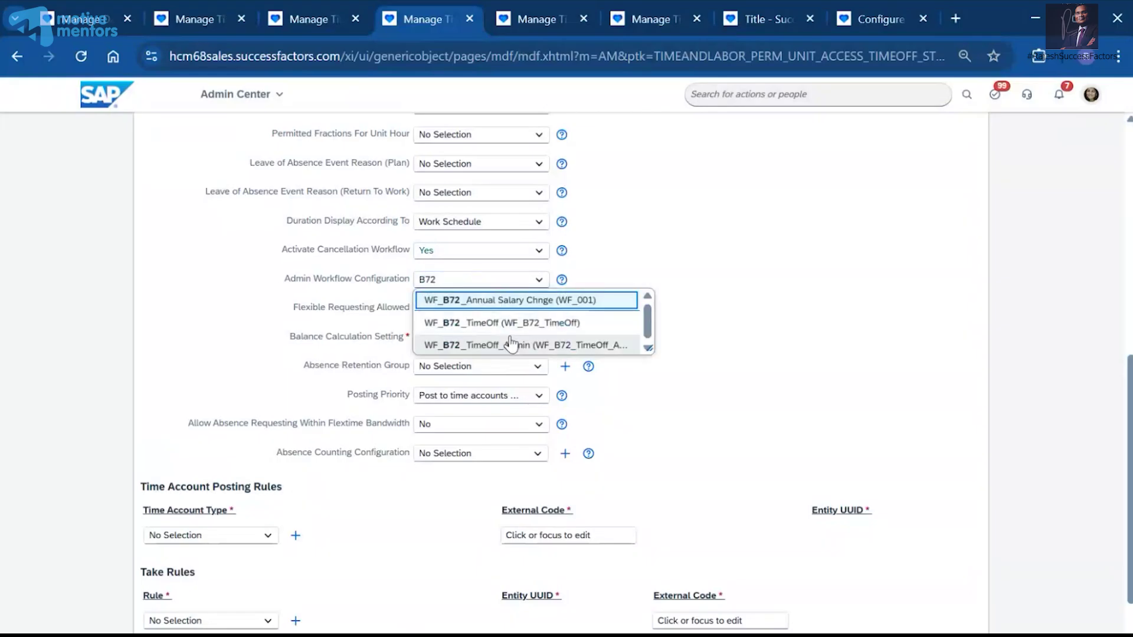
{"action": "left_click", "coordinate": [505, 340]}
Save the B72_PaternityLeave time type and start creating a new Time Type record.
{"action": "scroll", "coordinate": [697, 386], "scroll_direction": "down", "scroll_amount": 3}
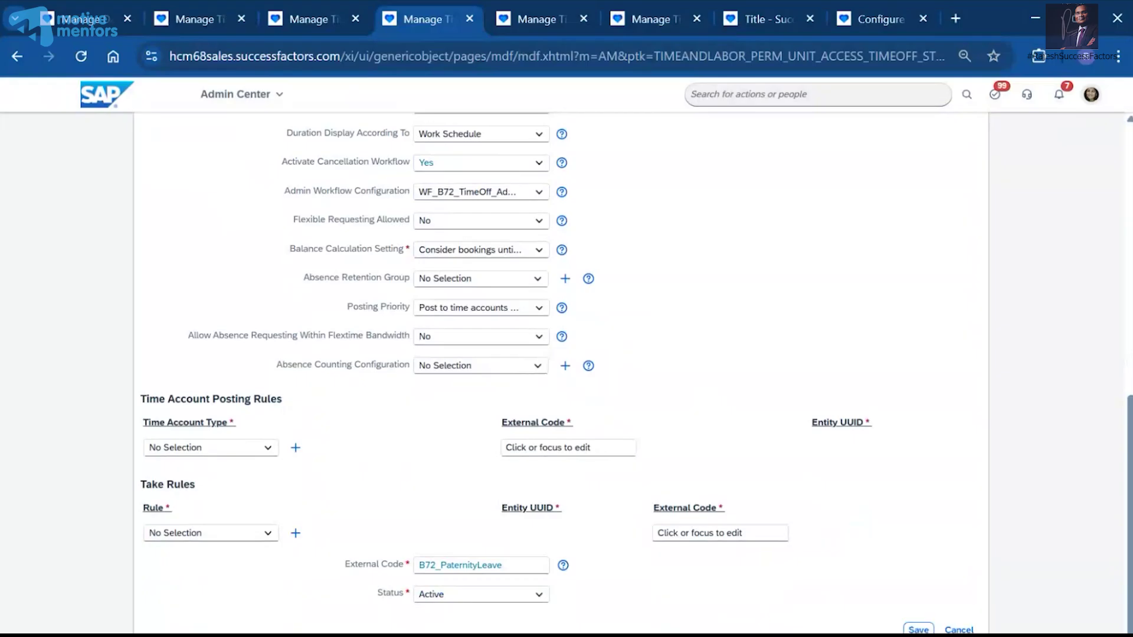
{"action": "left_click", "coordinate": [918, 628]}
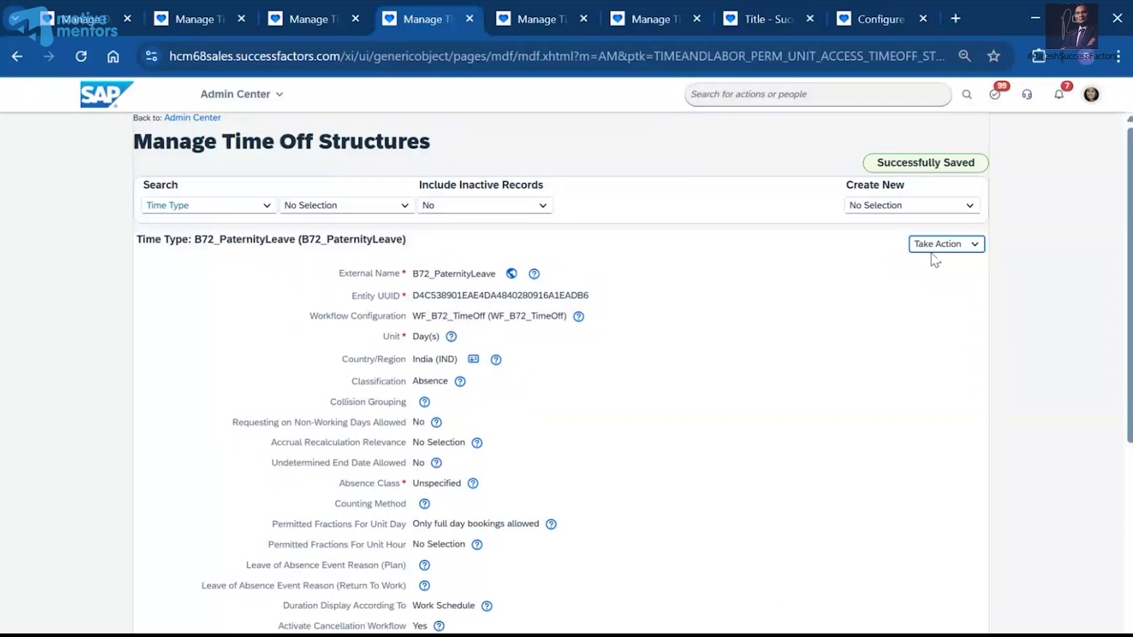
{"action": "left_click", "coordinate": [887, 208]}
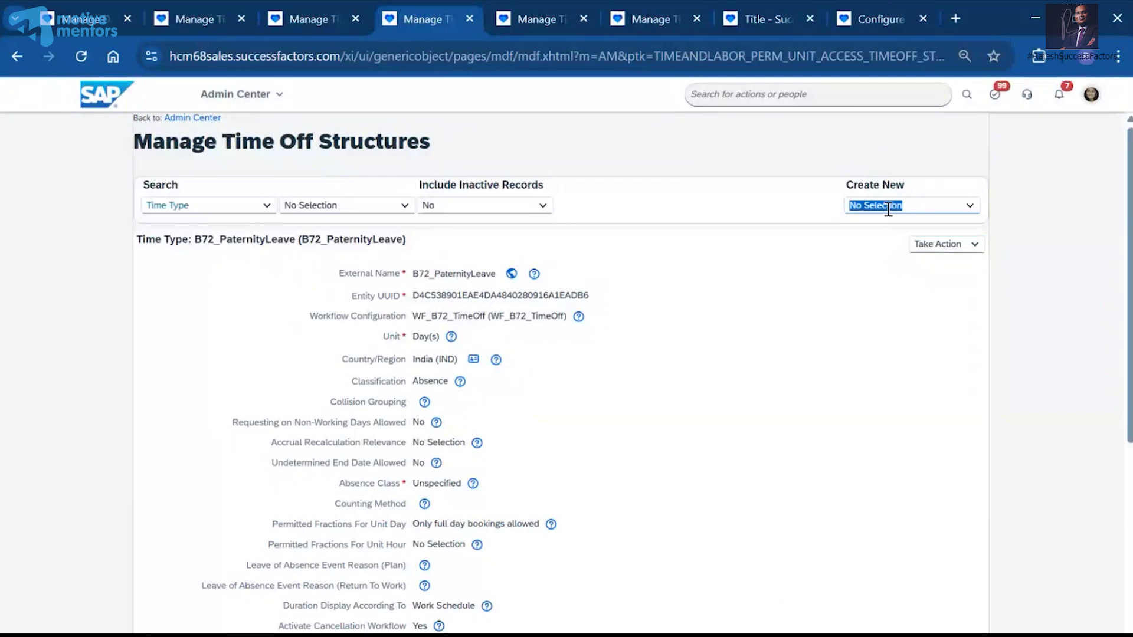
{"action": "type", "text": "tim"}
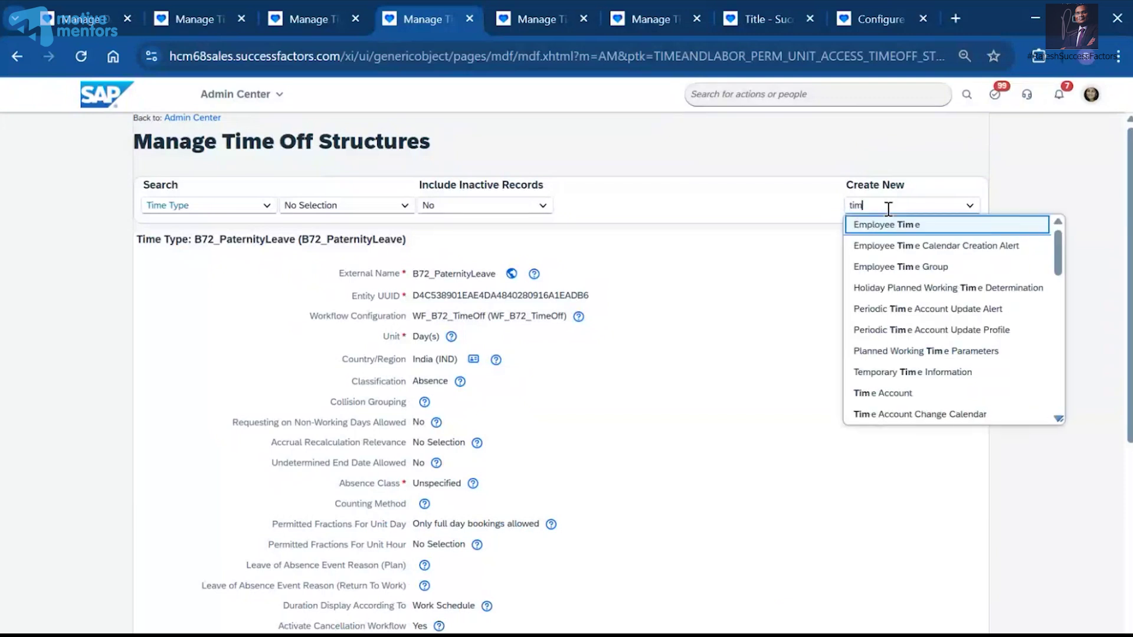
{"action": "type", "text": "e ty"}
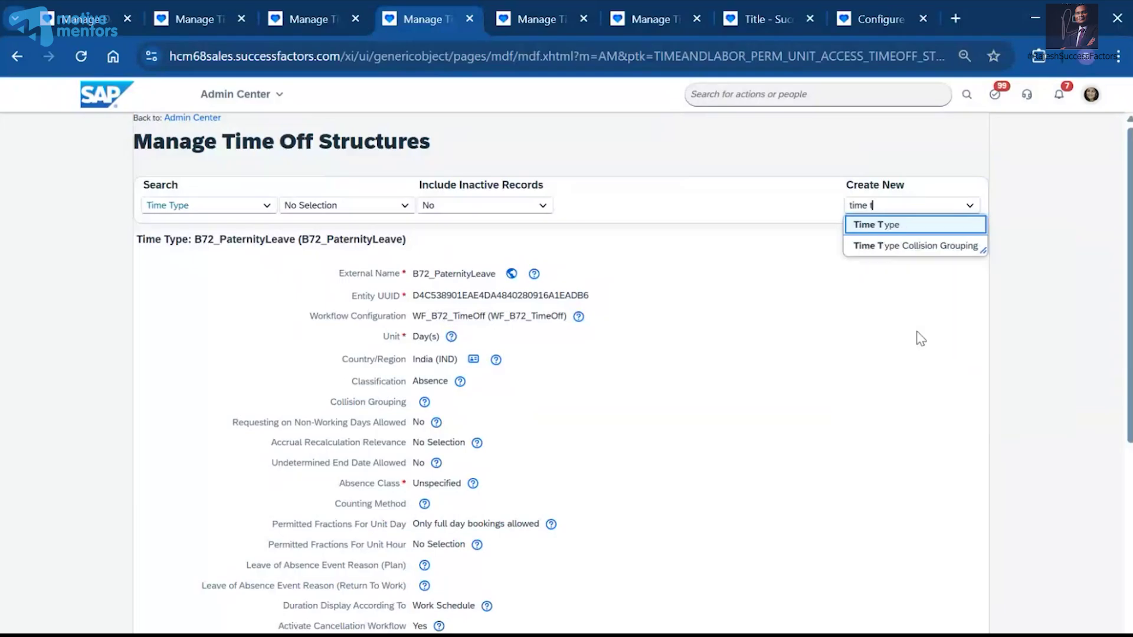
{"action": "left_click", "coordinate": [894, 225]}
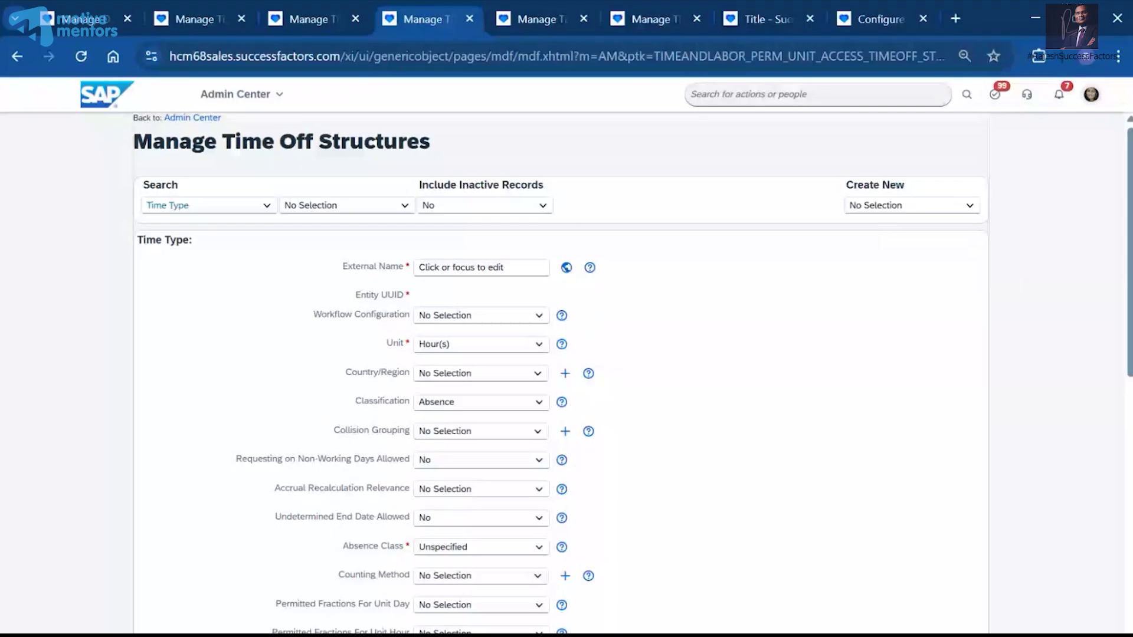
Review the leave names in the Name/Description column of the Excel workbook's Time Type sheet to pick the leave to configure.
{"action": "key", "text": "alt+Tab"}
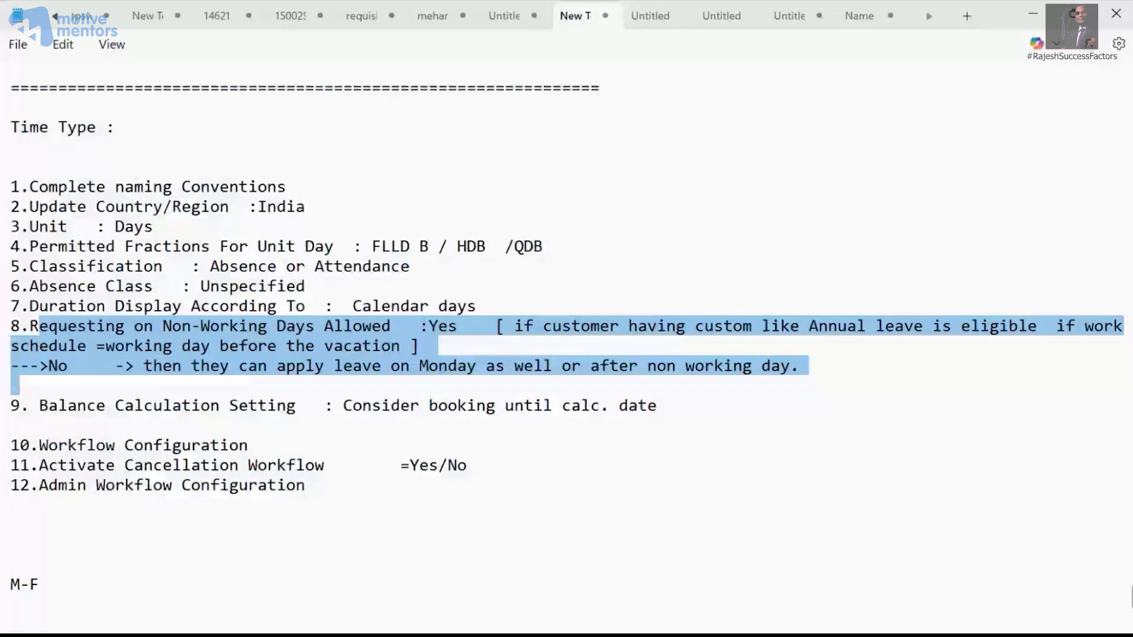
{"action": "key", "text": "alt+Tab"}
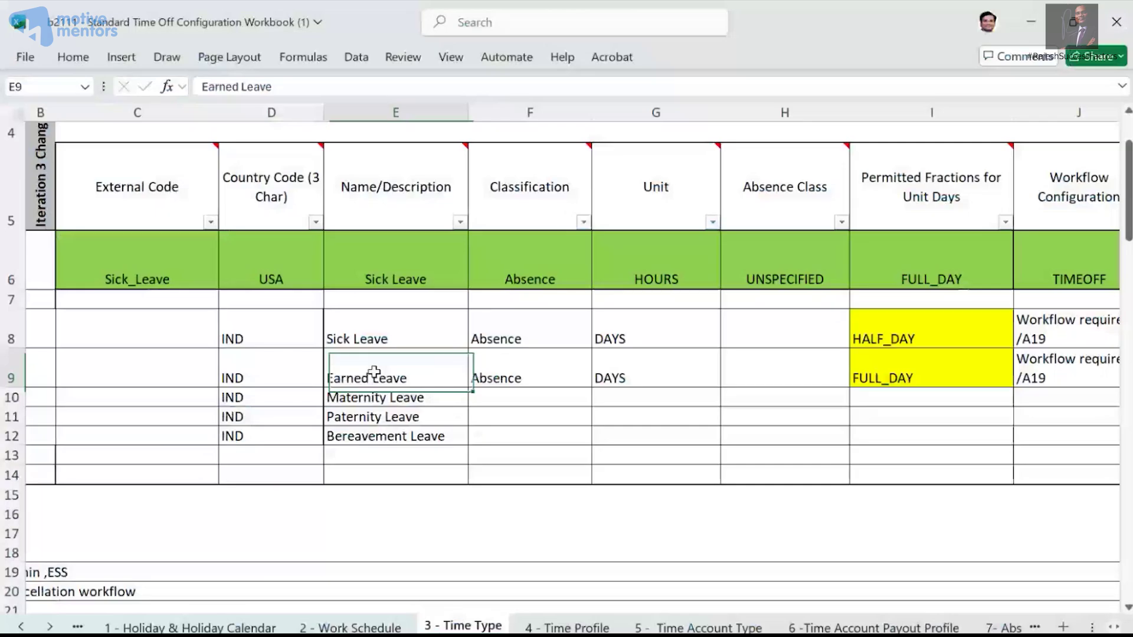
{"action": "left_click", "coordinate": [386, 336]}
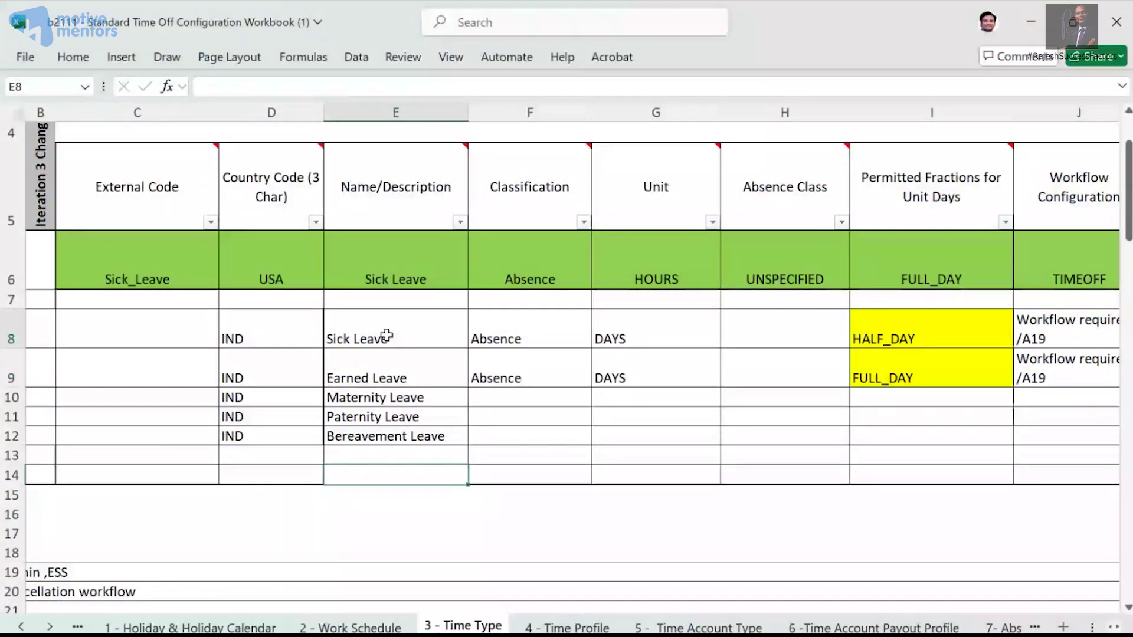
{"action": "left_click", "coordinate": [378, 435]}
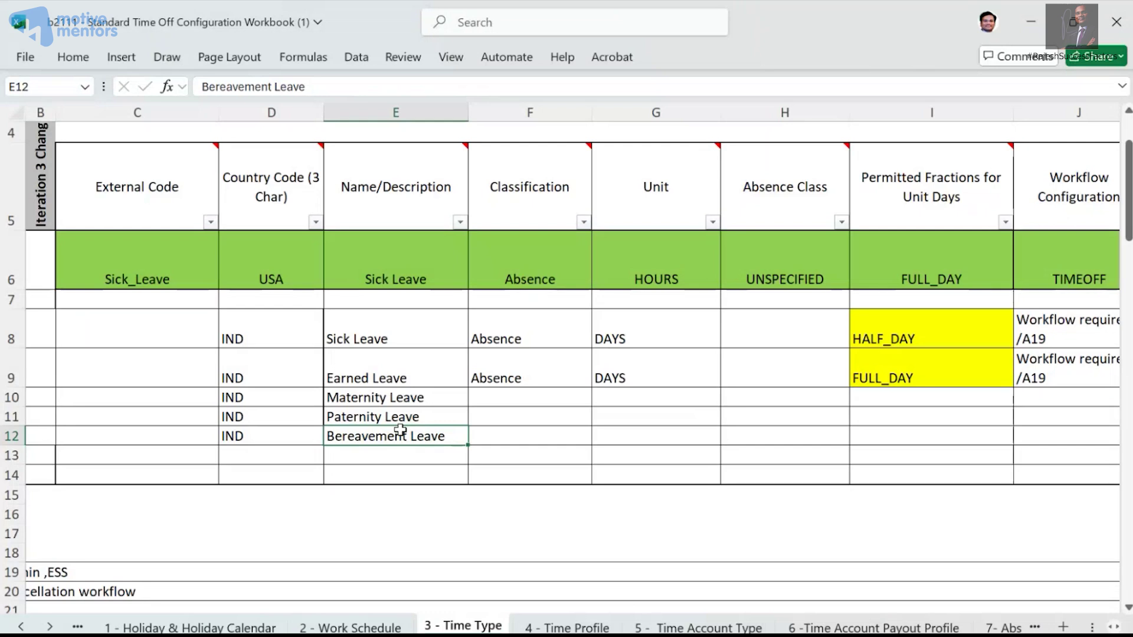
{"action": "left_click", "coordinate": [379, 489]}
{"action": "left_click", "coordinate": [374, 373]}
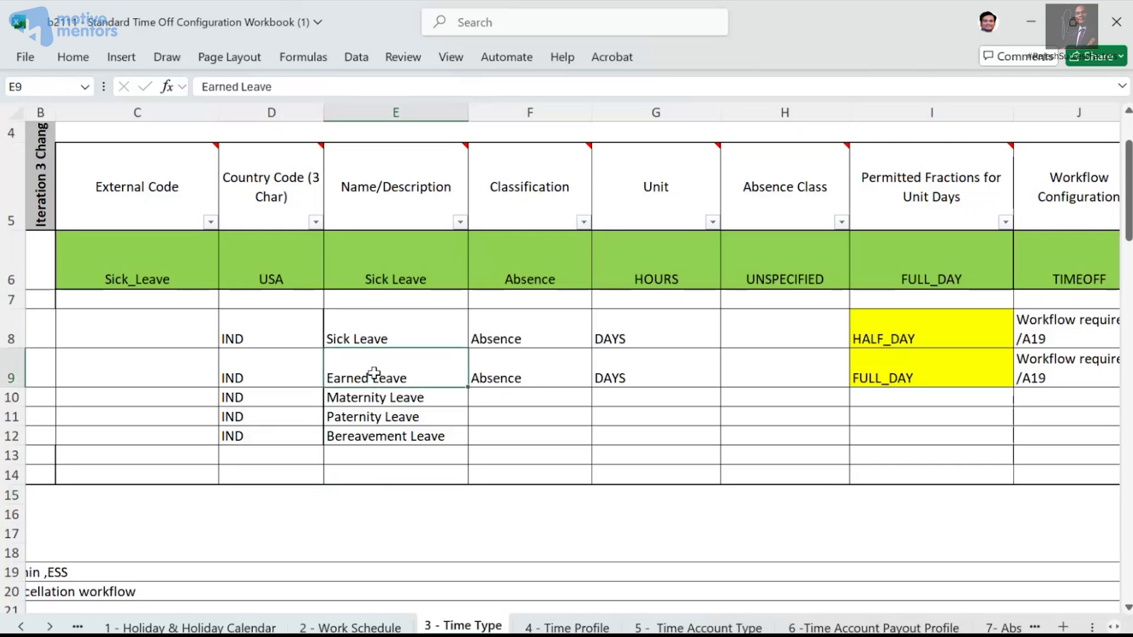
{"action": "left_click", "coordinate": [369, 400]}
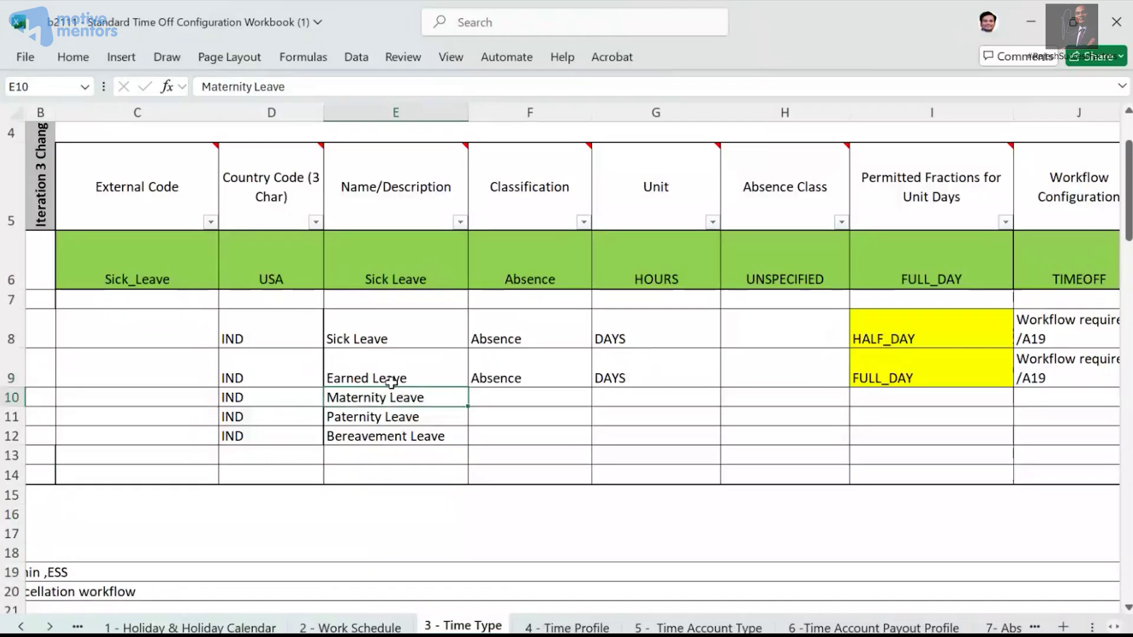
{"action": "left_click", "coordinate": [349, 472]}
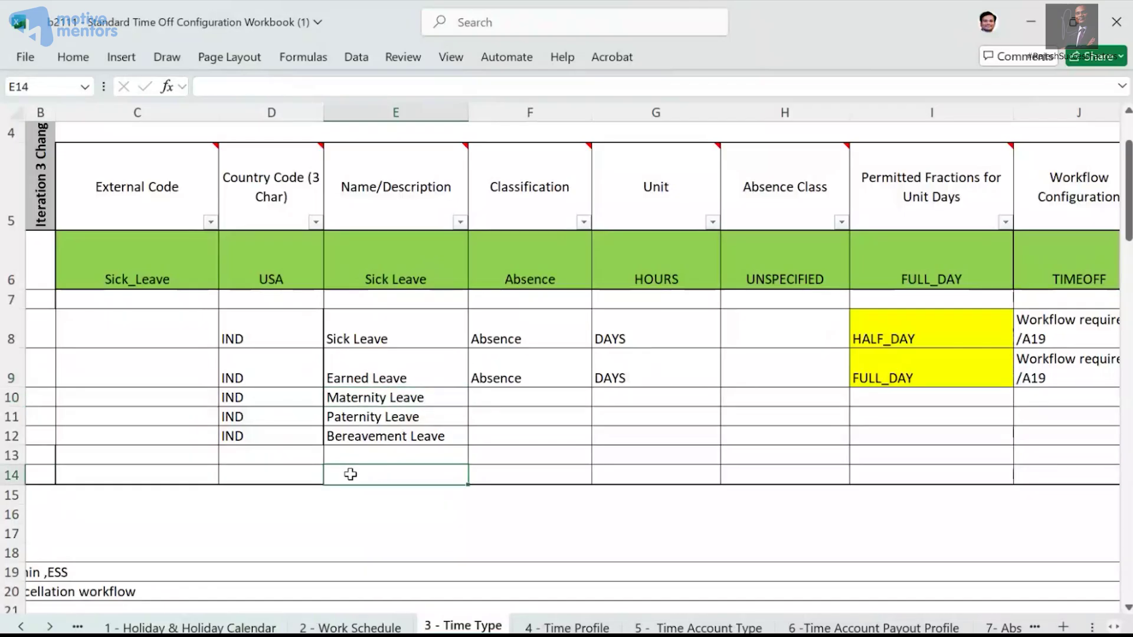
{"action": "left_click_drag", "start_coordinate": [352, 455], "coordinate": [363, 512]}
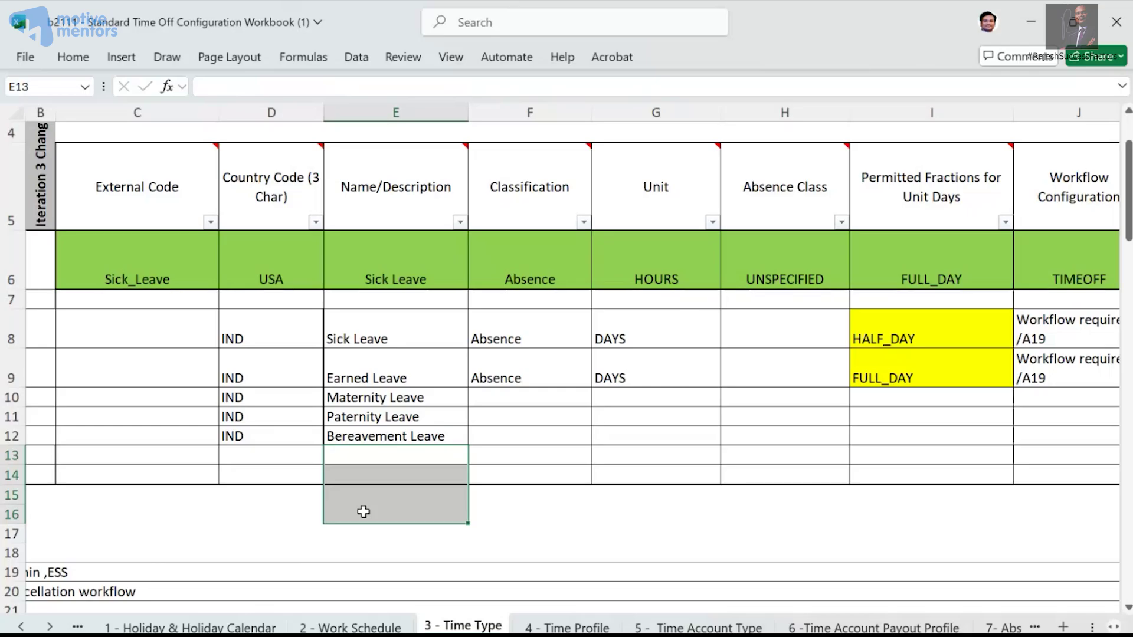
Enter B72_MaternityLeave as the new time type's External Name, copying the leave name from the Excel workbook and removing its space.
{"action": "key", "text": "alt+Tab"}
{"action": "left_click", "coordinate": [489, 267]}
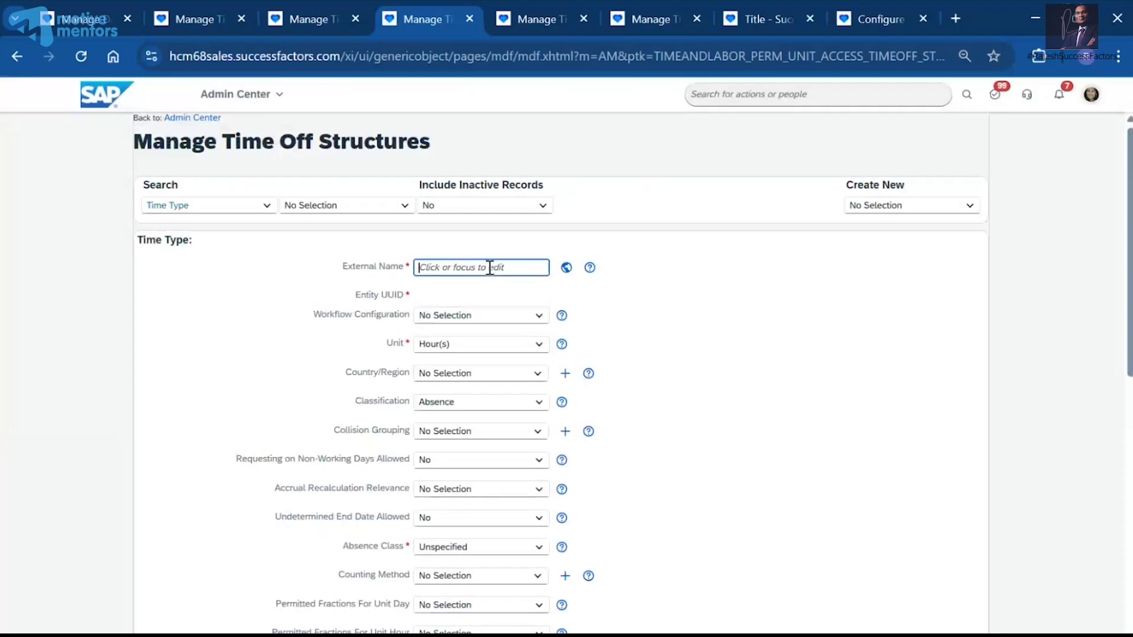
{"action": "type", "text": "B72_mater"}
{"action": "key", "text": "alt+Tab"}
{"action": "double_click", "coordinate": [436, 393]}
{"action": "left_click_drag", "start_coordinate": [436, 392], "coordinate": [308, 382]}
{"action": "key", "text": "ctrl+c"}
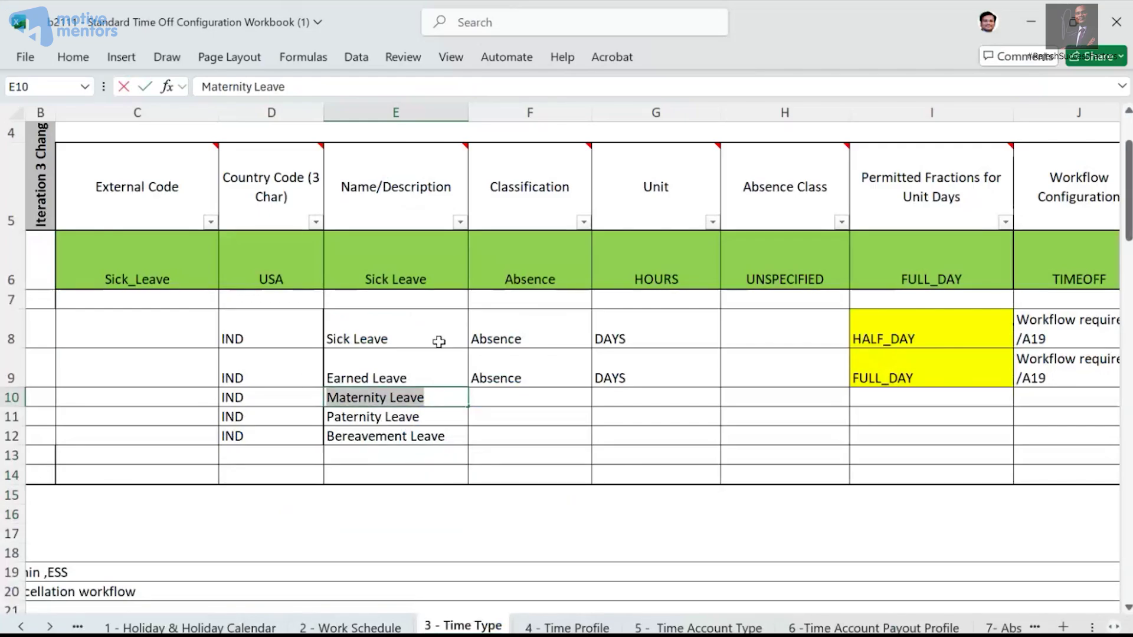
{"action": "left_click", "coordinate": [1023, 16]}
{"action": "left_click_drag", "start_coordinate": [466, 267], "coordinate": [438, 267]}
{"action": "key", "text": "ctrl+v"}
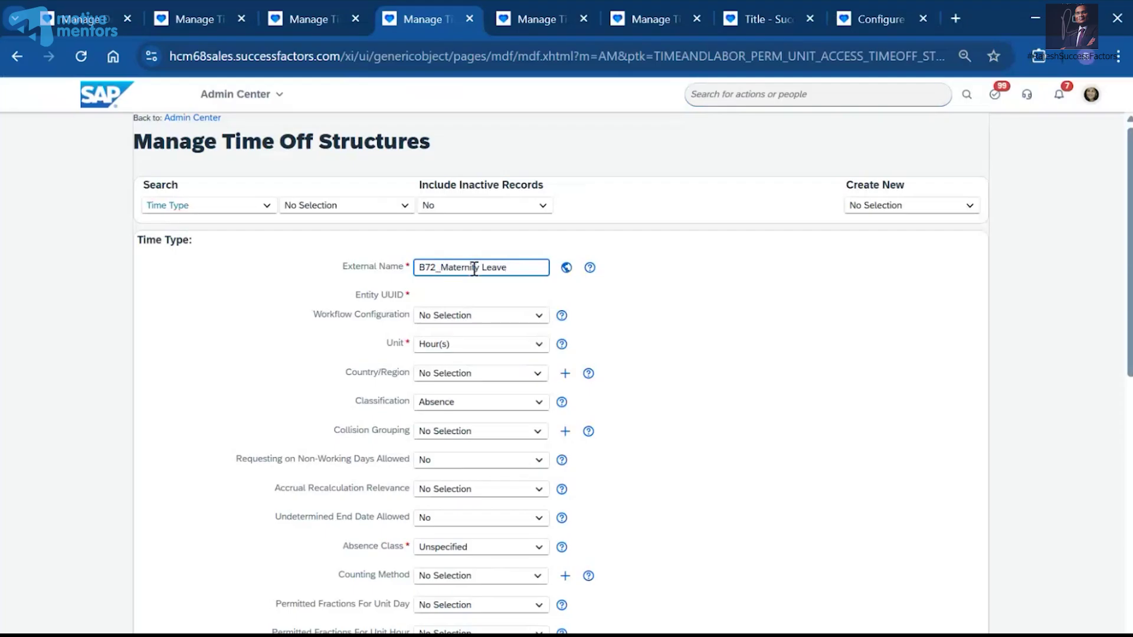
{"action": "key", "text": "BackSpace"}
Enter B72_MaternityLeave as the time type's External Code by copying it from the External Name.
{"action": "left_click_drag", "start_coordinate": [512, 268], "coordinate": [405, 269]}
{"action": "key", "text": "ctrl+c"}
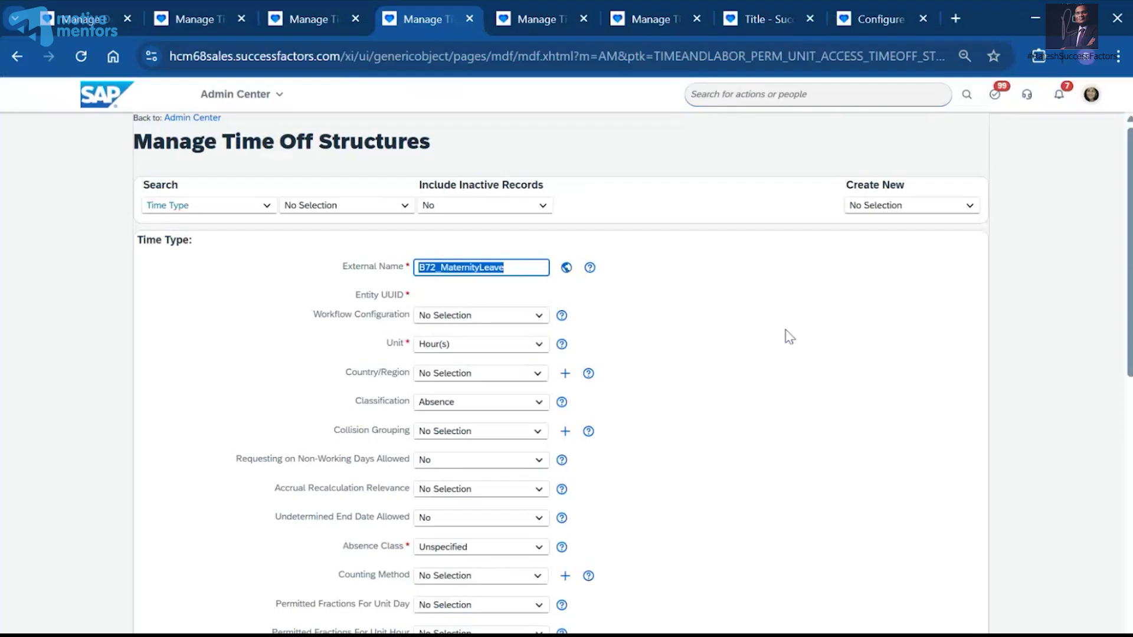
{"action": "scroll", "coordinate": [680, 407], "scroll_direction": "down", "scroll_amount": 10}
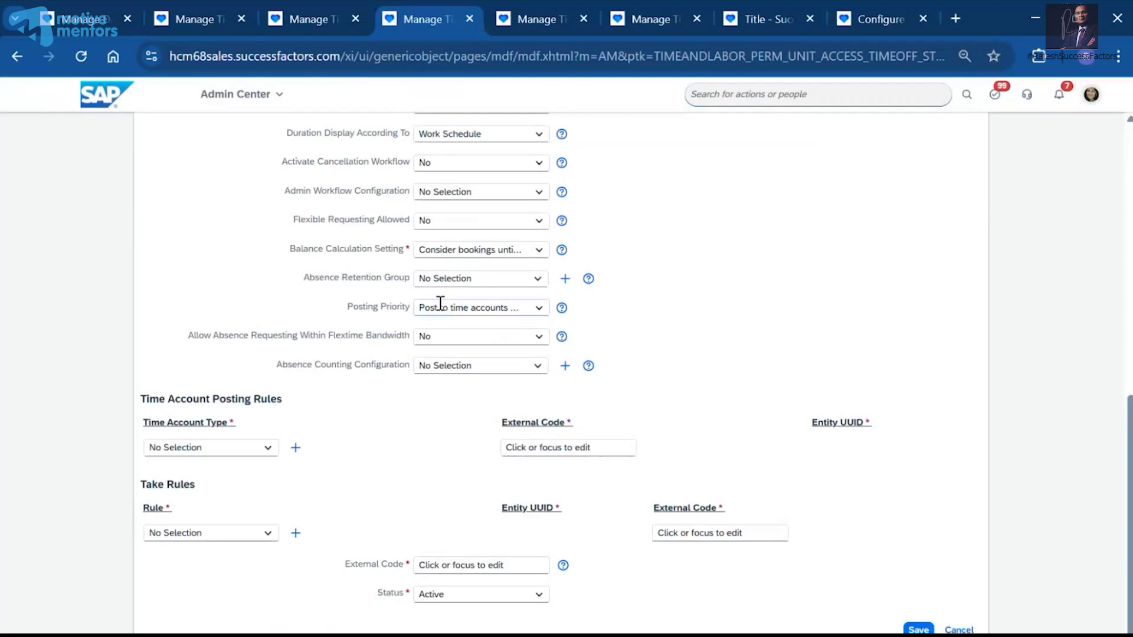
{"action": "scroll", "coordinate": [443, 275], "scroll_direction": "up", "scroll_amount": 3}
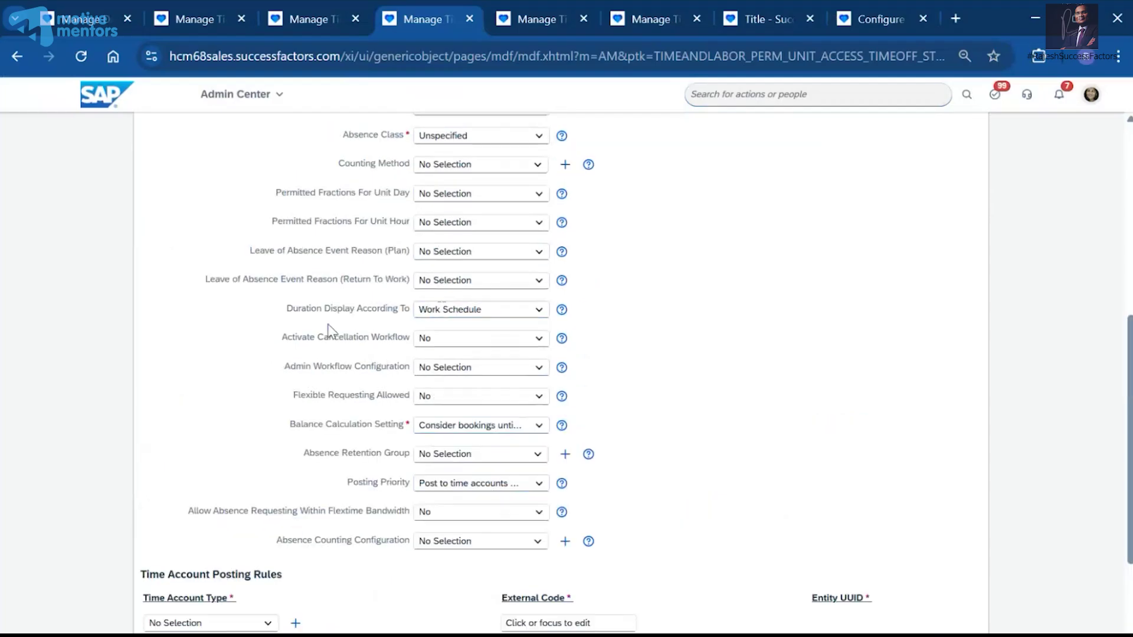
{"action": "scroll", "coordinate": [472, 630], "scroll_direction": "down", "scroll_amount": 3}
{"action": "left_click", "coordinate": [455, 565]}
{"action": "key", "text": "ctrl+v"}
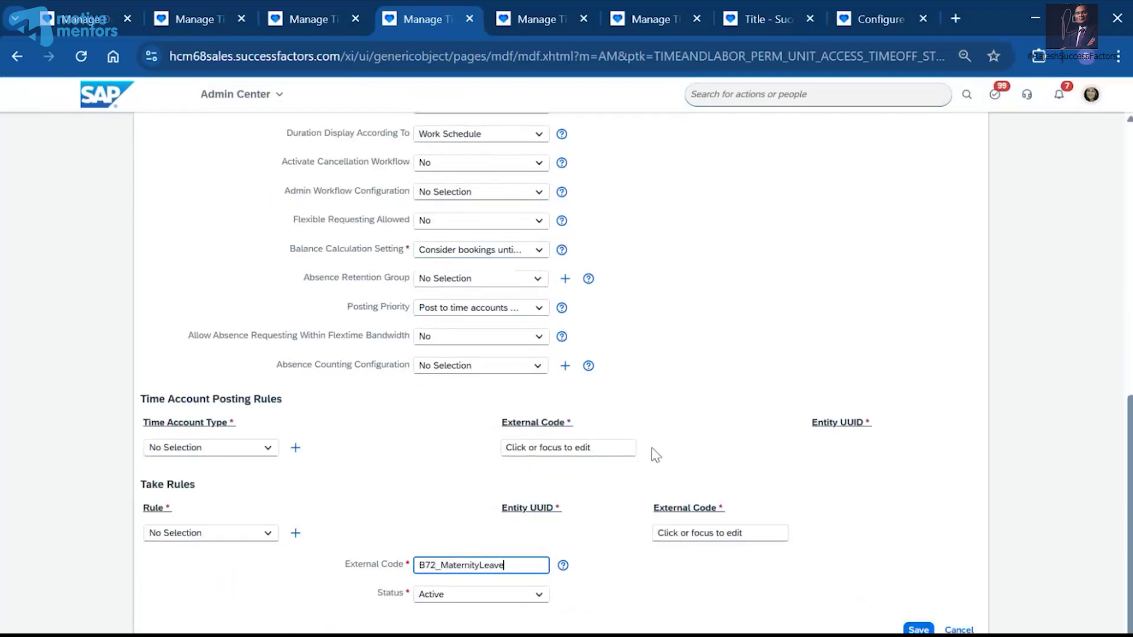
{"action": "left_click", "coordinate": [508, 499]}
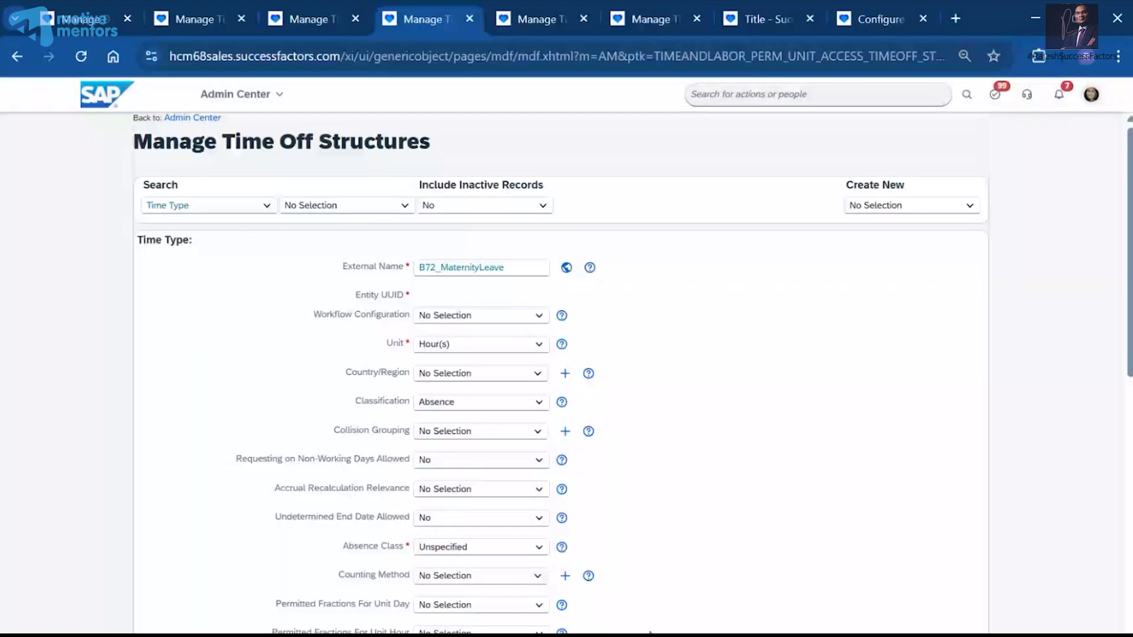
Set the time type's Country/Region to India (IND) and its Unit to Day(s), following the Notepad checklist.
{"action": "key", "text": "alt+Tab"}
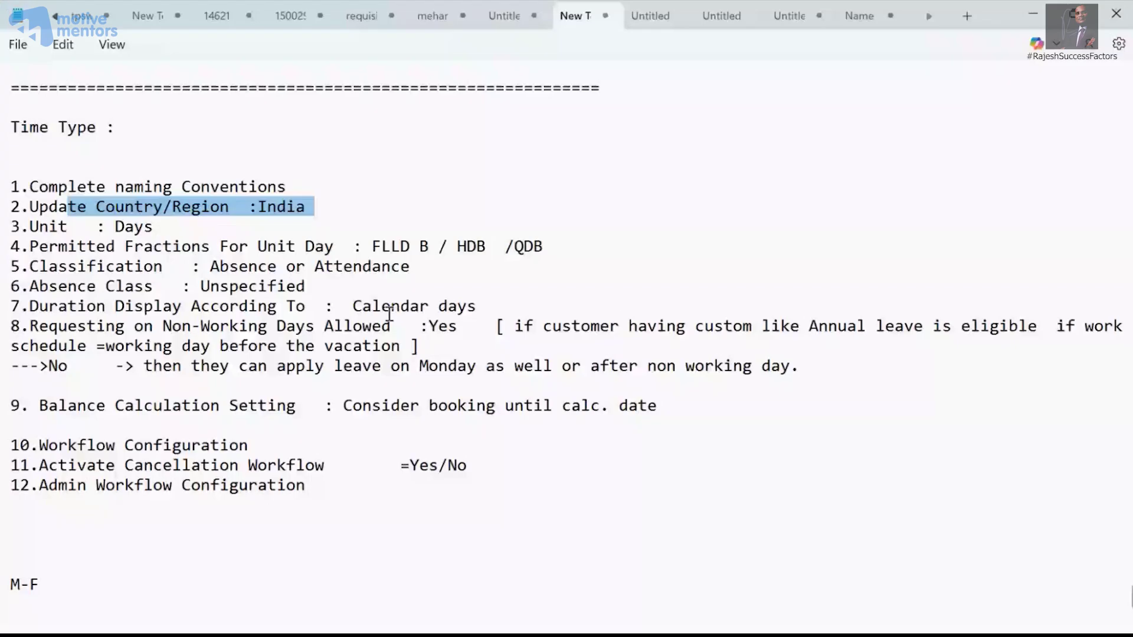
{"action": "key", "text": "alt+Tab"}
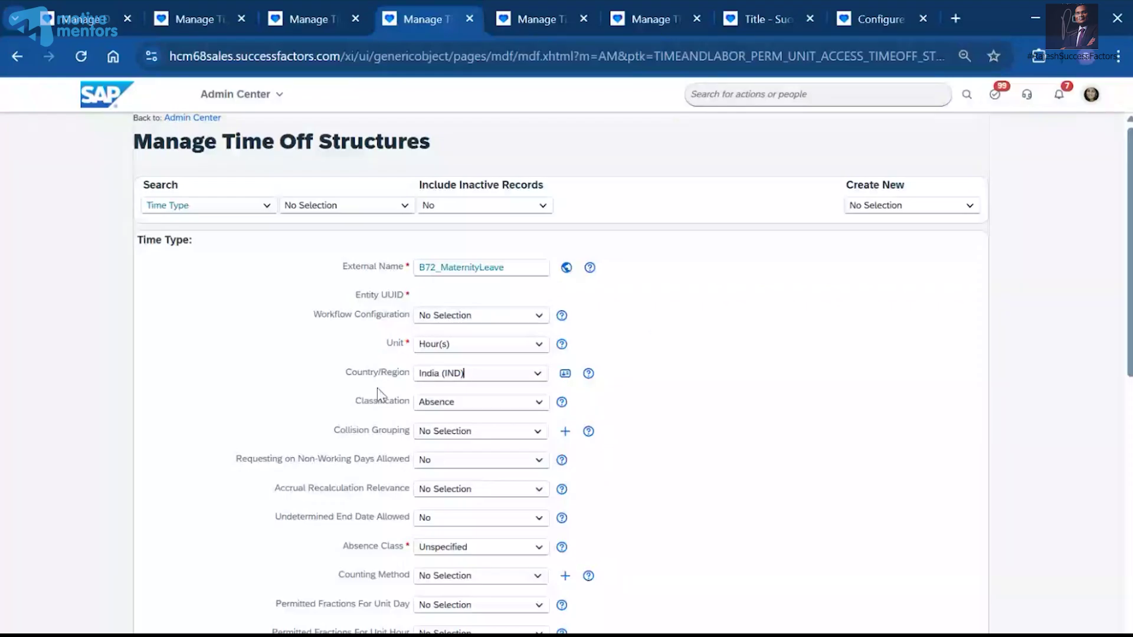
{"action": "left_click", "coordinate": [538, 345]}
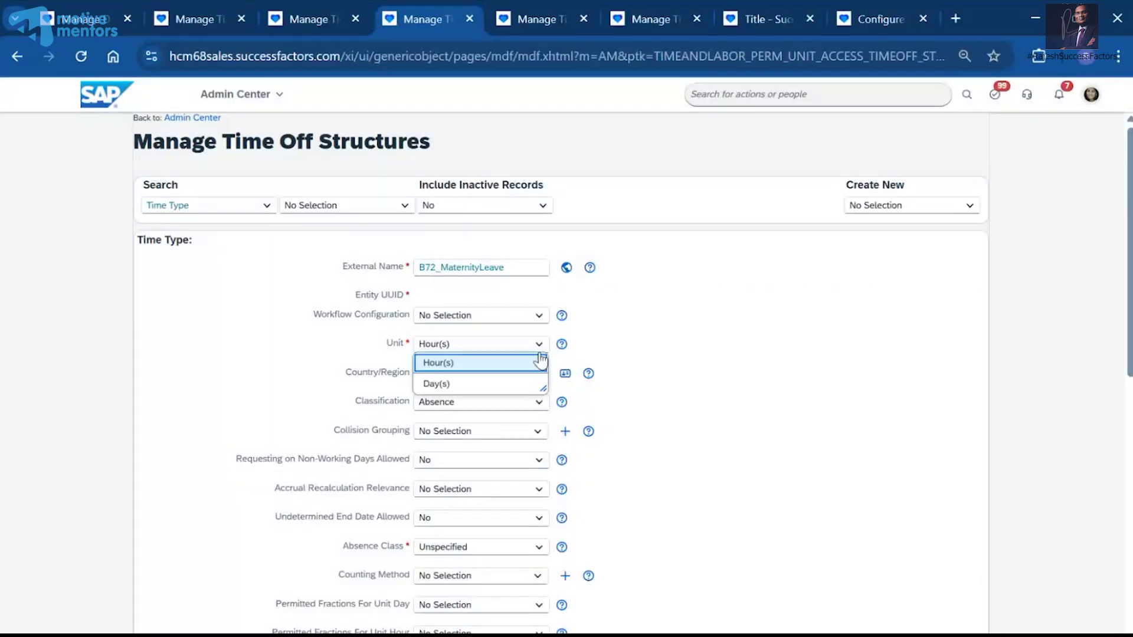
{"action": "left_click", "coordinate": [456, 384]}
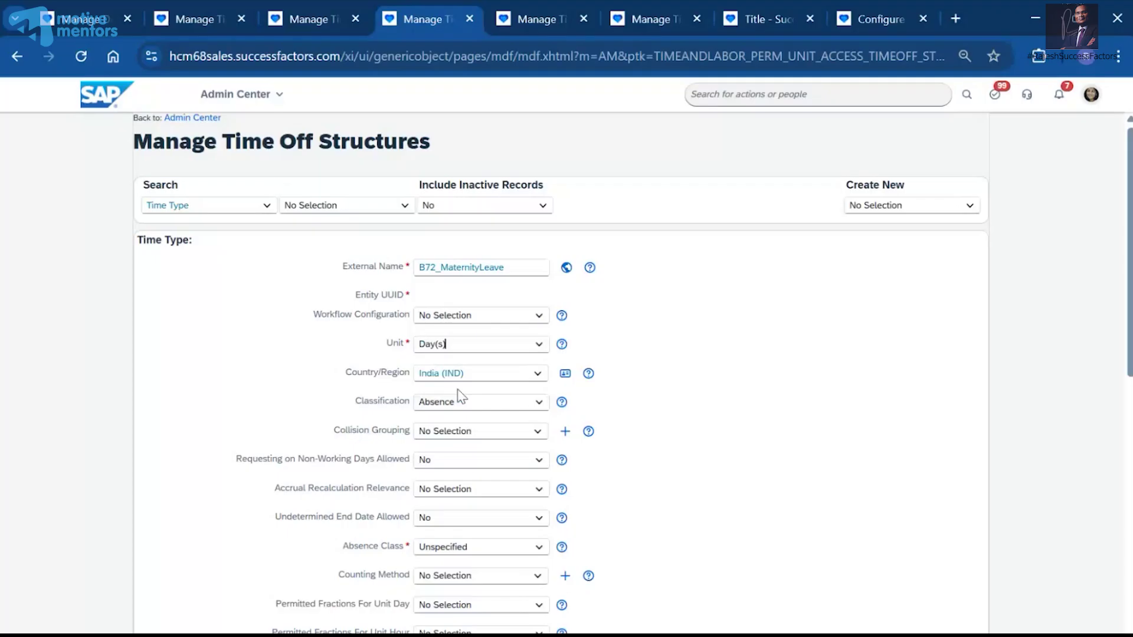
{"action": "left_click", "coordinate": [681, 357]}
Check the classification and absence class items in the Notepad checklist, and set Duration Display According To to Calendar Days.
{"action": "key", "text": "alt+Tab"}
{"action": "left_click_drag", "start_coordinate": [58, 267], "coordinate": [115, 286]}
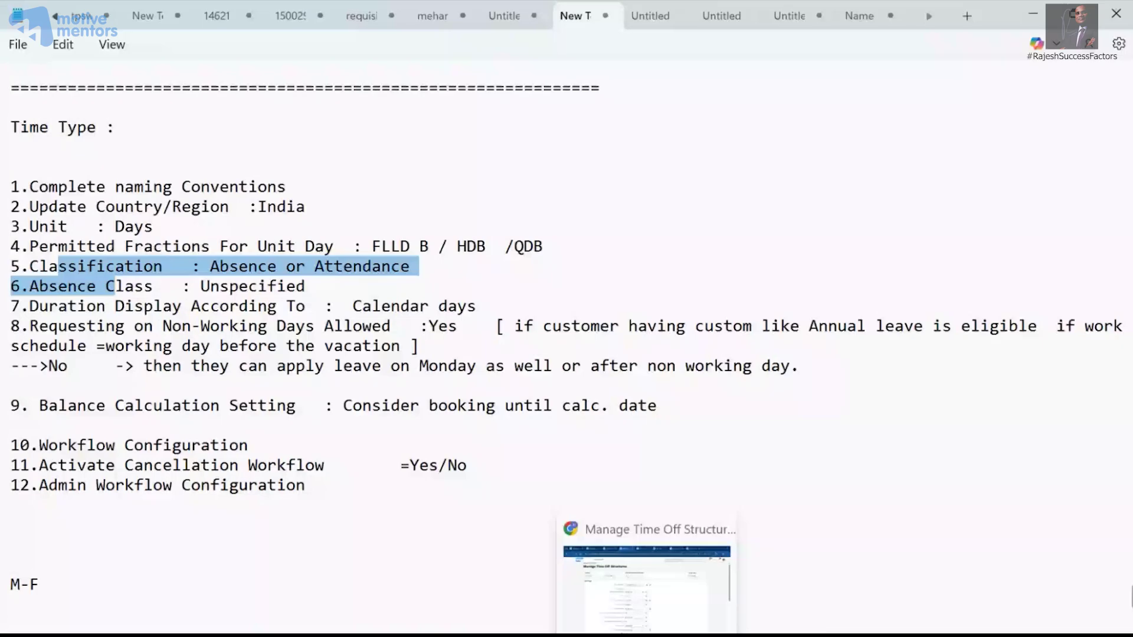
{"action": "left_click", "coordinate": [647, 635]}
{"action": "scroll", "coordinate": [319, 395], "scroll_direction": "down", "scroll_amount": 1}
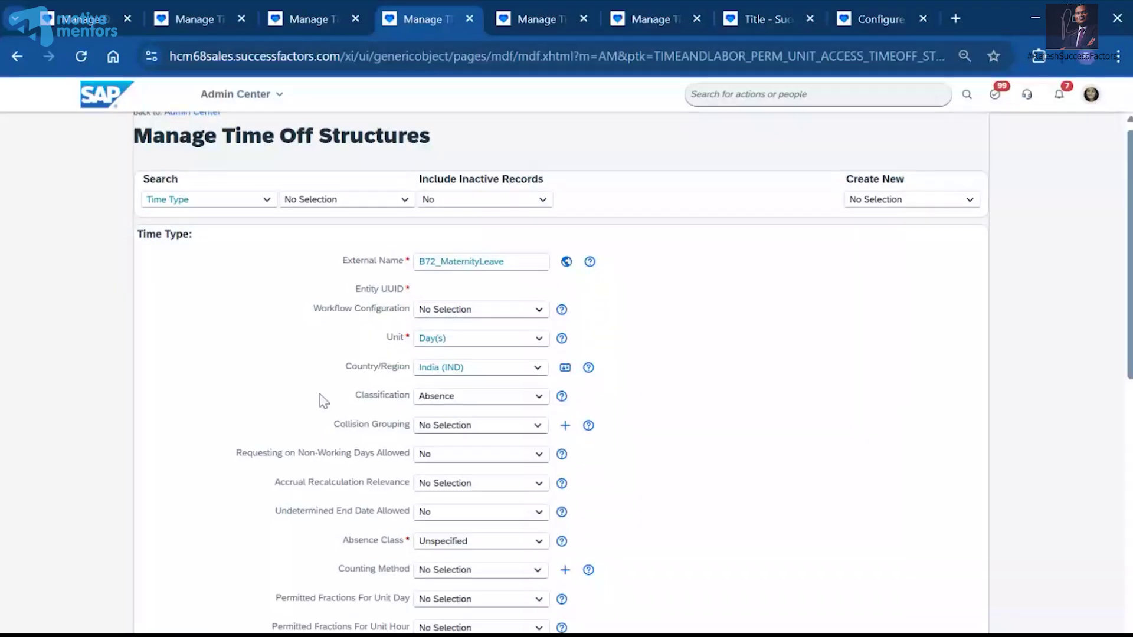
{"action": "scroll", "coordinate": [320, 395], "scroll_direction": "down", "scroll_amount": 5}
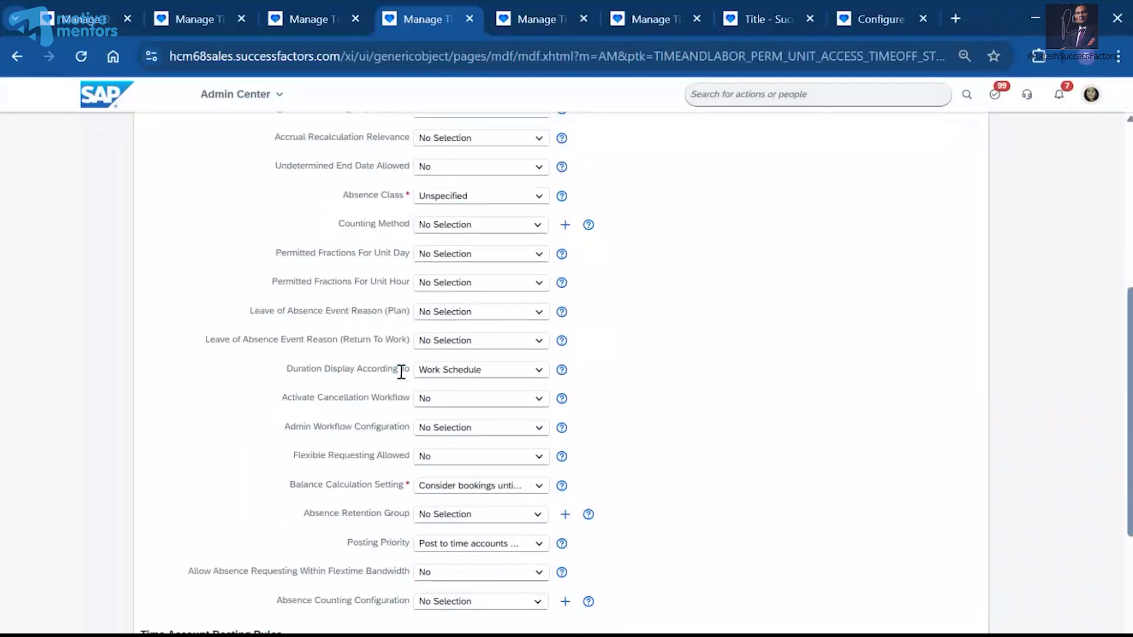
{"action": "left_click", "coordinate": [539, 370]}
{"action": "left_click", "coordinate": [478, 433]}
Review the maternity leave time type's fields to see which settings still need values.
{"action": "scroll", "coordinate": [601, 382], "scroll_direction": "up", "scroll_amount": 1}
{"action": "scroll", "coordinate": [461, 454], "scroll_direction": "up", "scroll_amount": 4}
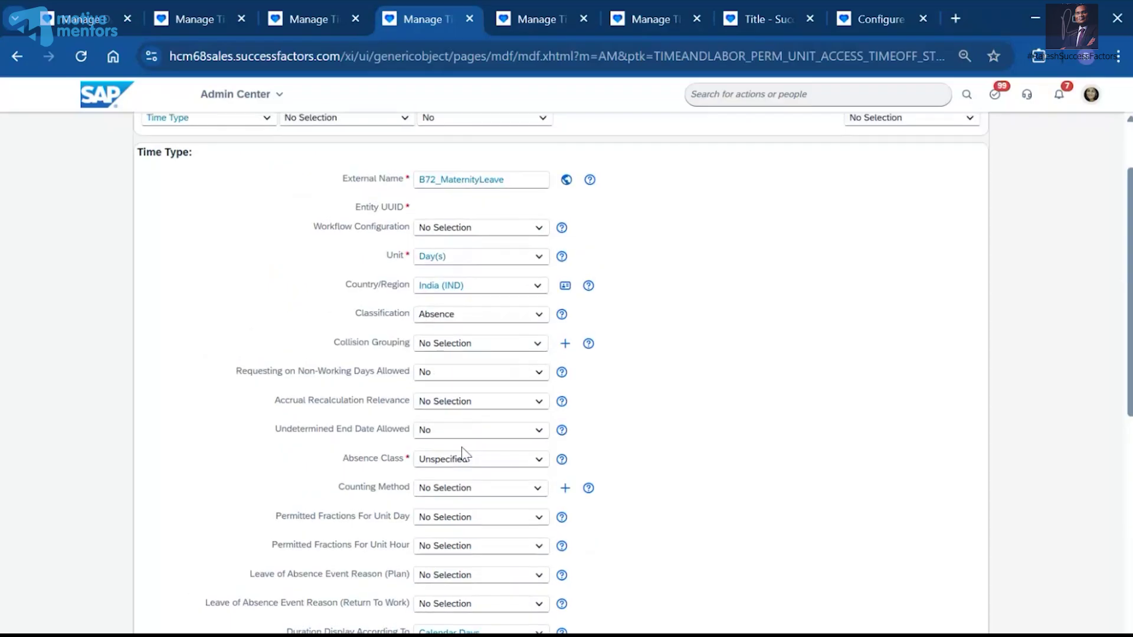
{"action": "scroll", "coordinate": [450, 472], "scroll_direction": "down", "scroll_amount": 4}
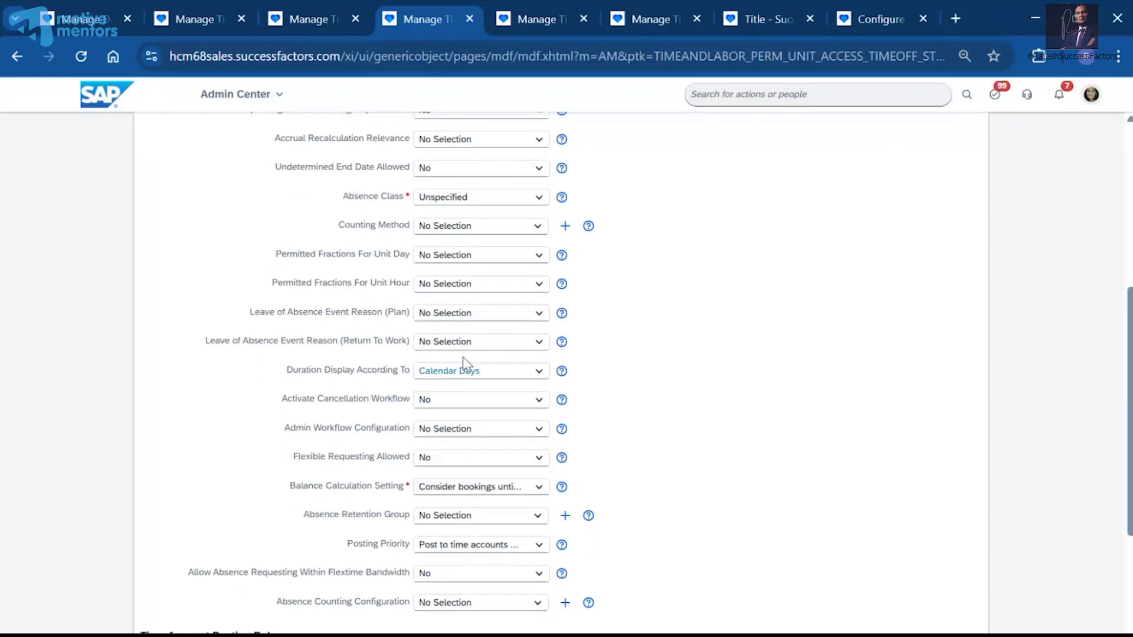
{"action": "scroll", "coordinate": [371, 307], "scroll_direction": "up", "scroll_amount": 3}
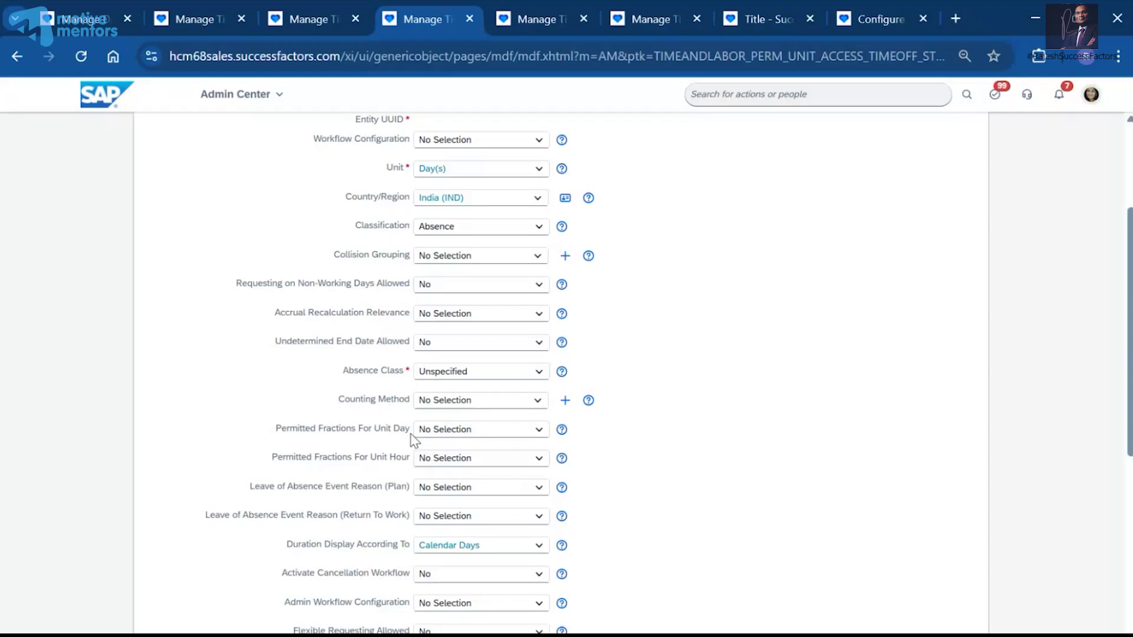
{"action": "scroll", "coordinate": [413, 440], "scroll_direction": "down", "scroll_amount": 1}
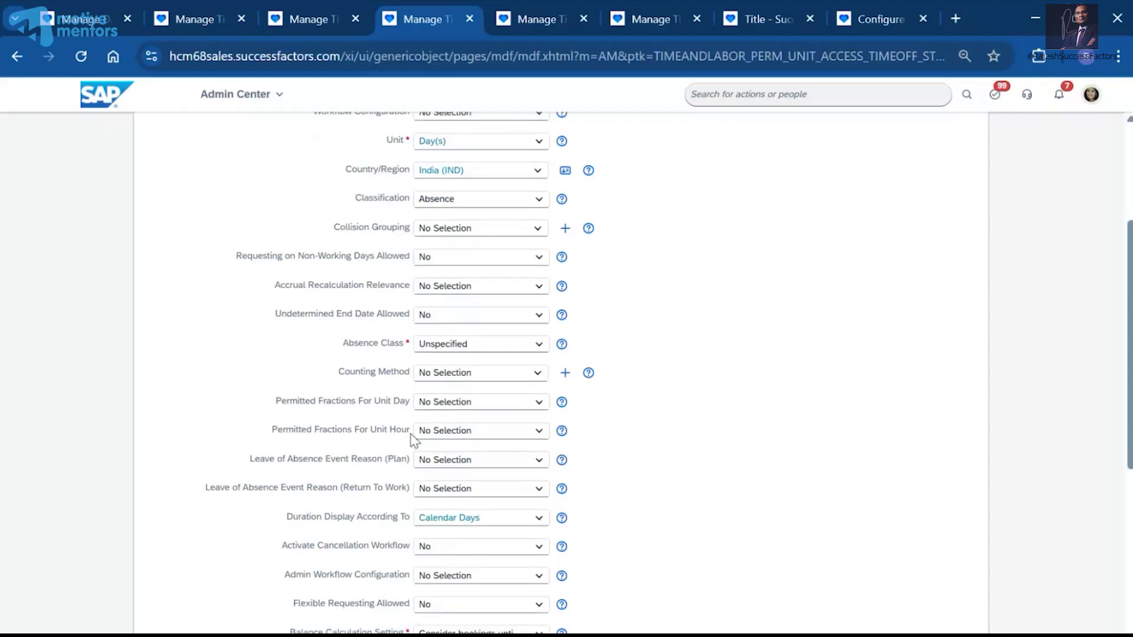
{"action": "scroll", "coordinate": [413, 440], "scroll_direction": "down", "scroll_amount": 3}
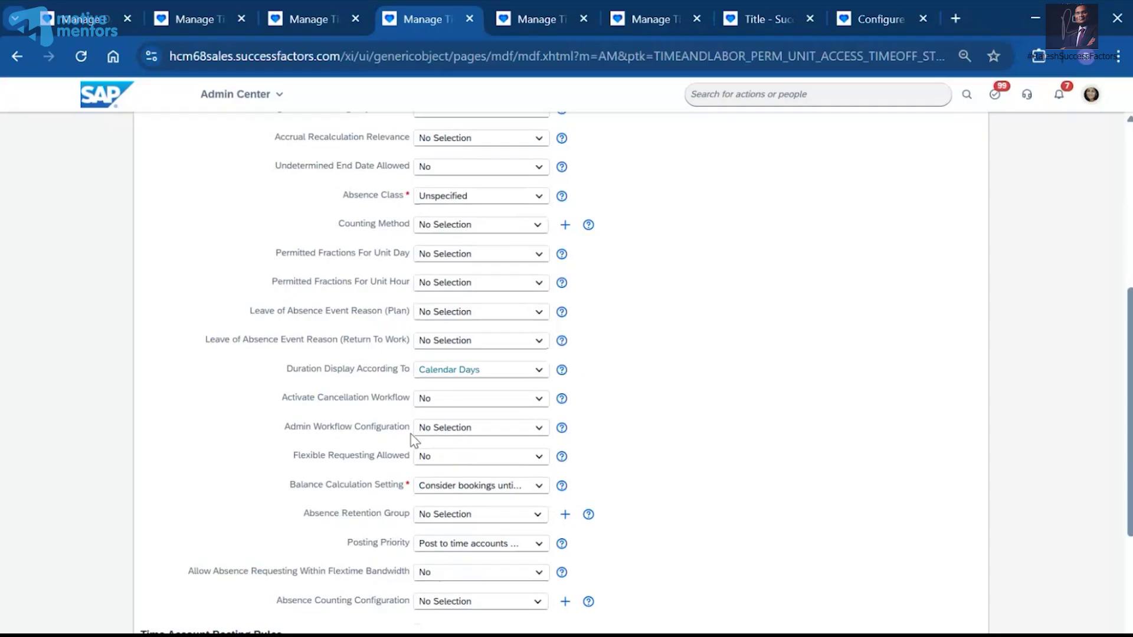
{"action": "scroll", "coordinate": [414, 440], "scroll_direction": "down", "scroll_amount": 3}
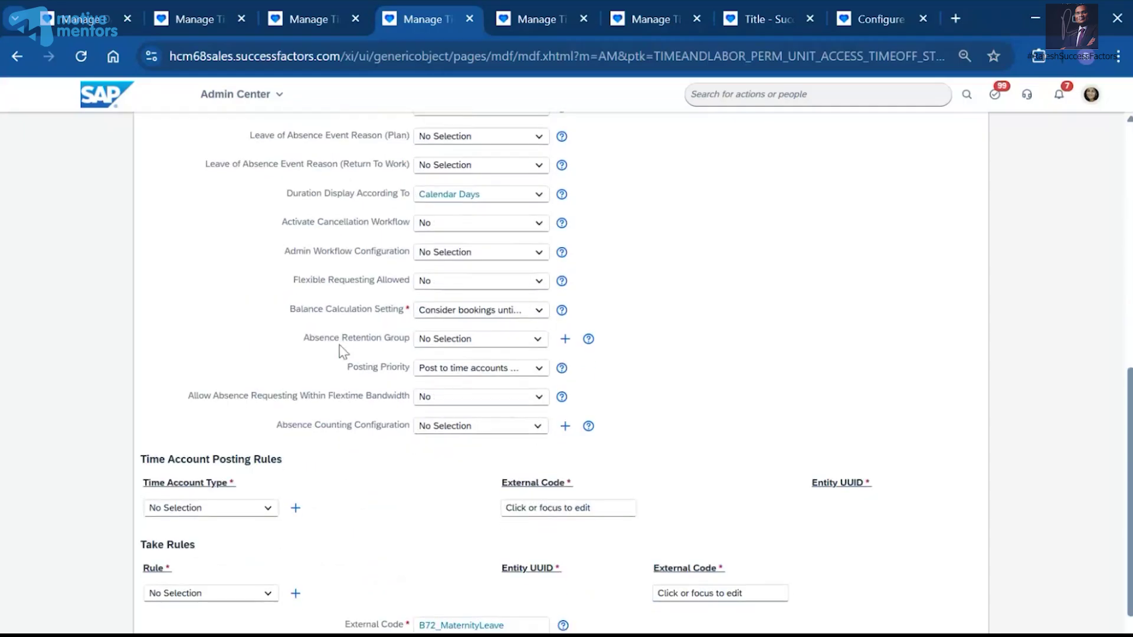
{"action": "scroll", "coordinate": [343, 352], "scroll_direction": "up", "scroll_amount": 2}
{"action": "scroll", "coordinate": [343, 353], "scroll_direction": "up", "scroll_amount": 2}
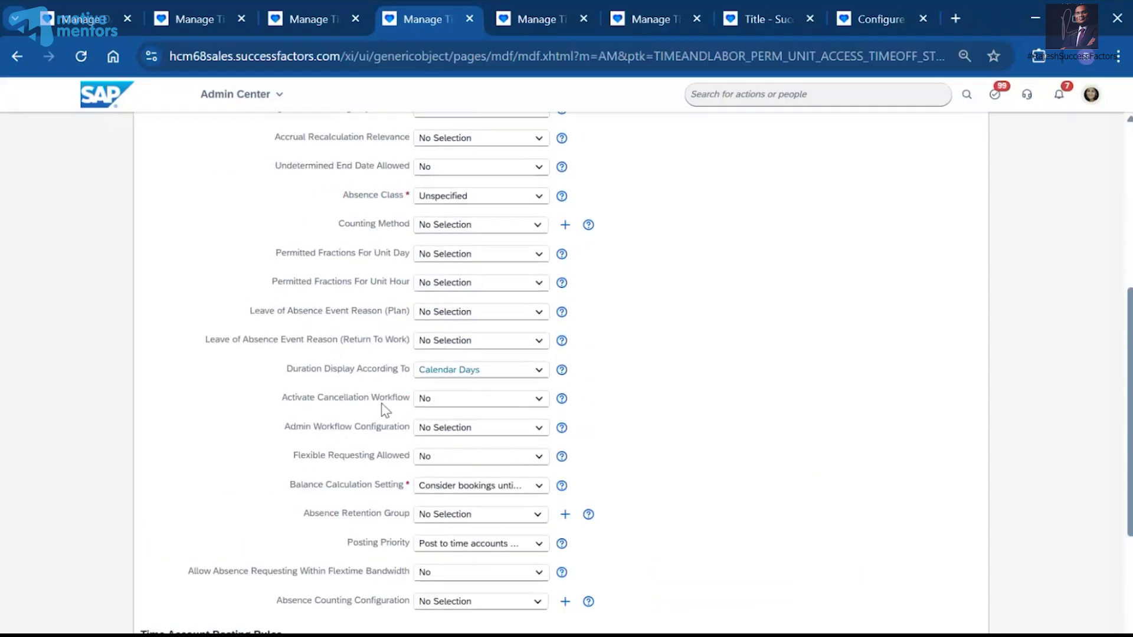
Set the maternity leave time type's Workflow Configuration to WF_B72_TimeOff.
{"action": "scroll", "coordinate": [385, 409], "scroll_direction": "up", "scroll_amount": 8}
{"action": "triple_click", "coordinate": [452, 311]}
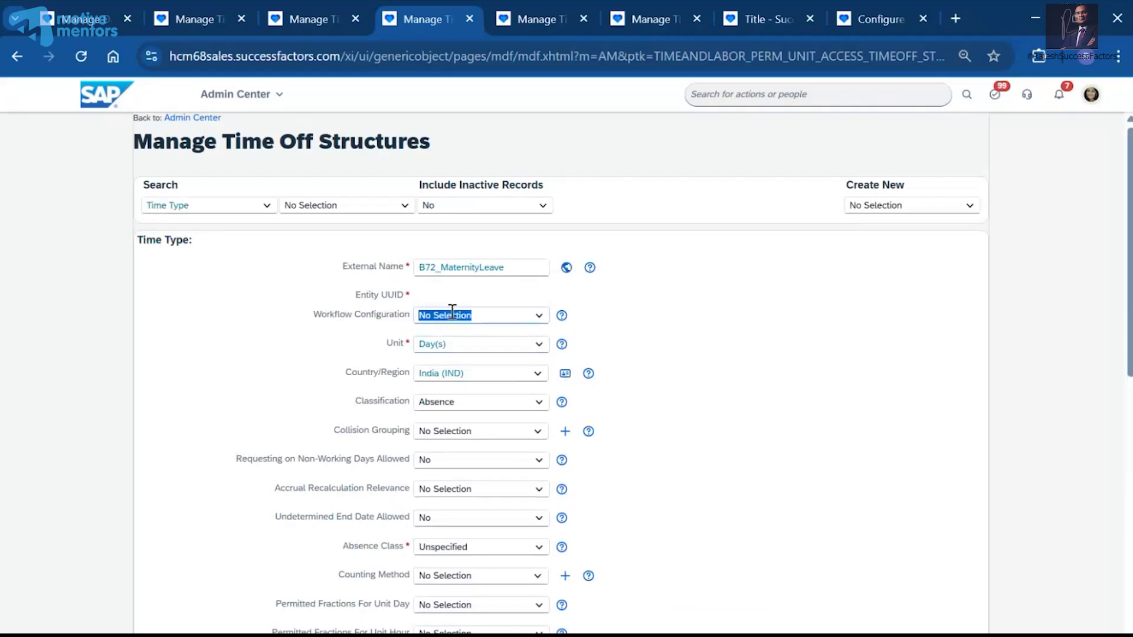
{"action": "type", "text": "b72"}
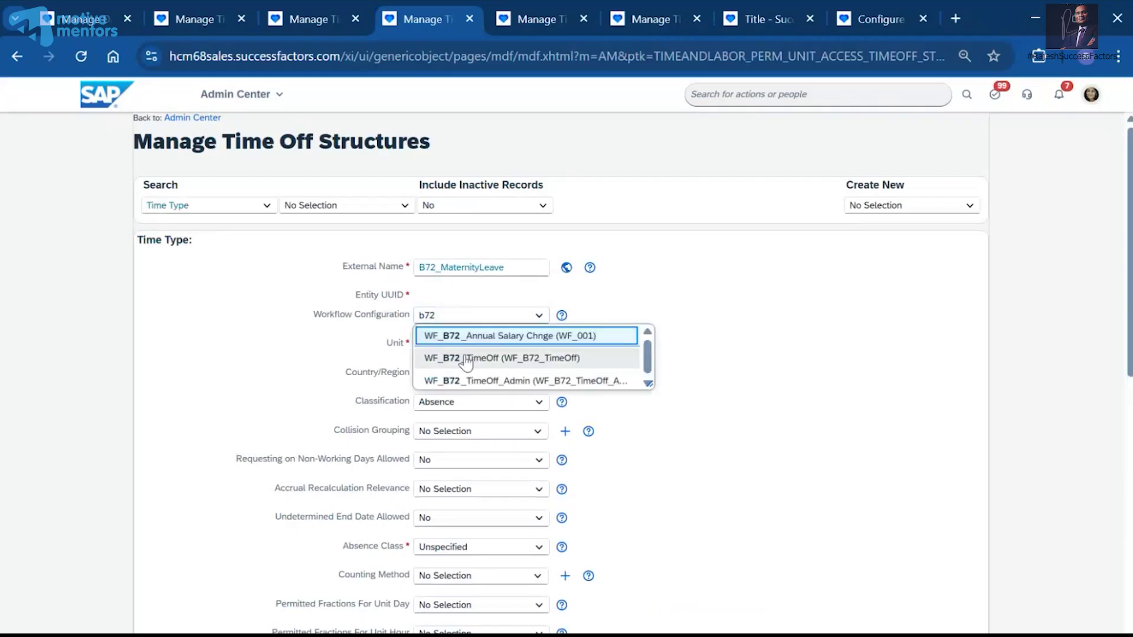
{"action": "left_click", "coordinate": [466, 358]}
Set Activate Cancellation Workflow to Yes and Admin Workflow Configuration to WF_B72_TimeOff_Admin for the maternity leave time type.
{"action": "scroll", "coordinate": [699, 431], "scroll_direction": "down", "scroll_amount": 7}
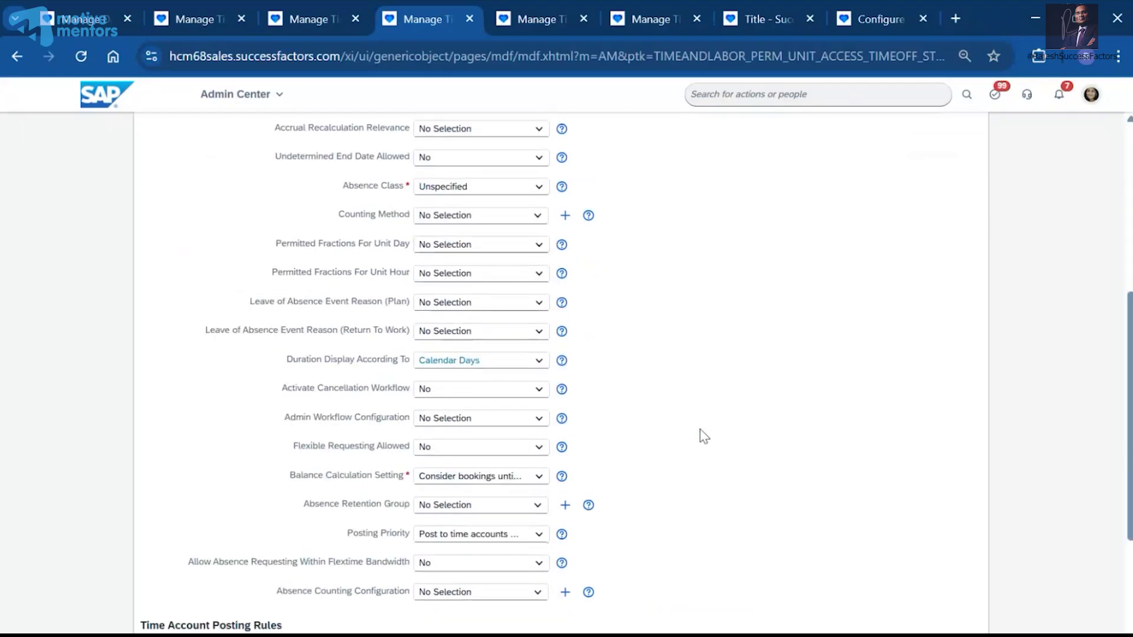
{"action": "left_click", "coordinate": [537, 310]}
{"action": "left_click", "coordinate": [450, 350]}
{"action": "left_click", "coordinate": [497, 341]}
{"action": "type", "text": "b72"}
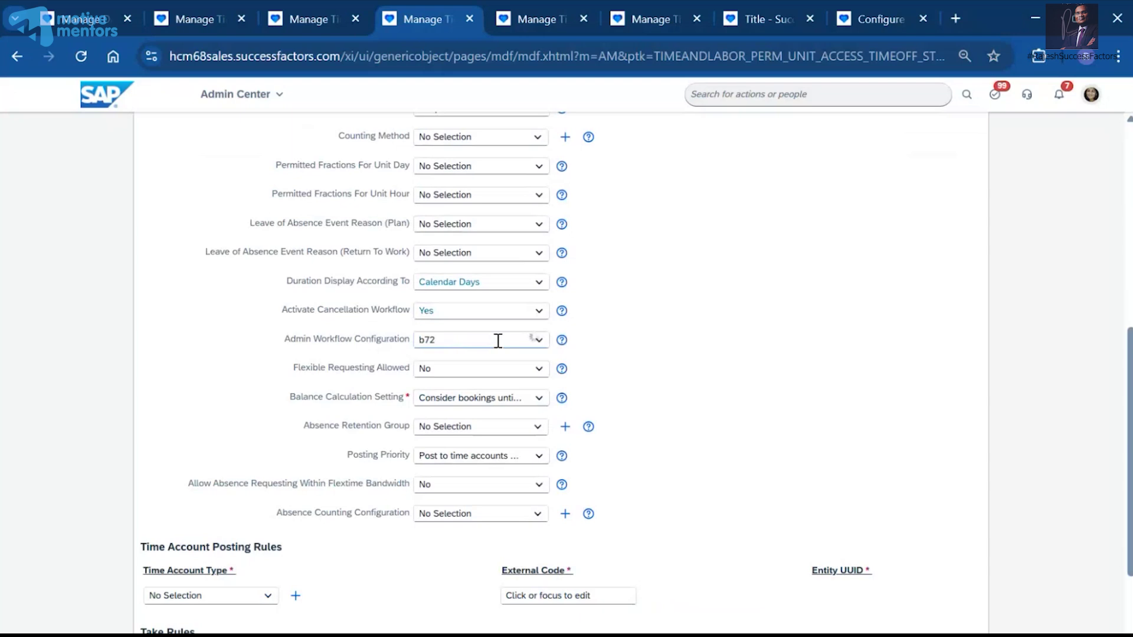
{"action": "left_click", "coordinate": [448, 403]}
Set Permitted Fractions For Unit Day to Only full day bookings allowed.
{"action": "scroll", "coordinate": [361, 461], "scroll_direction": "up", "scroll_amount": 3}
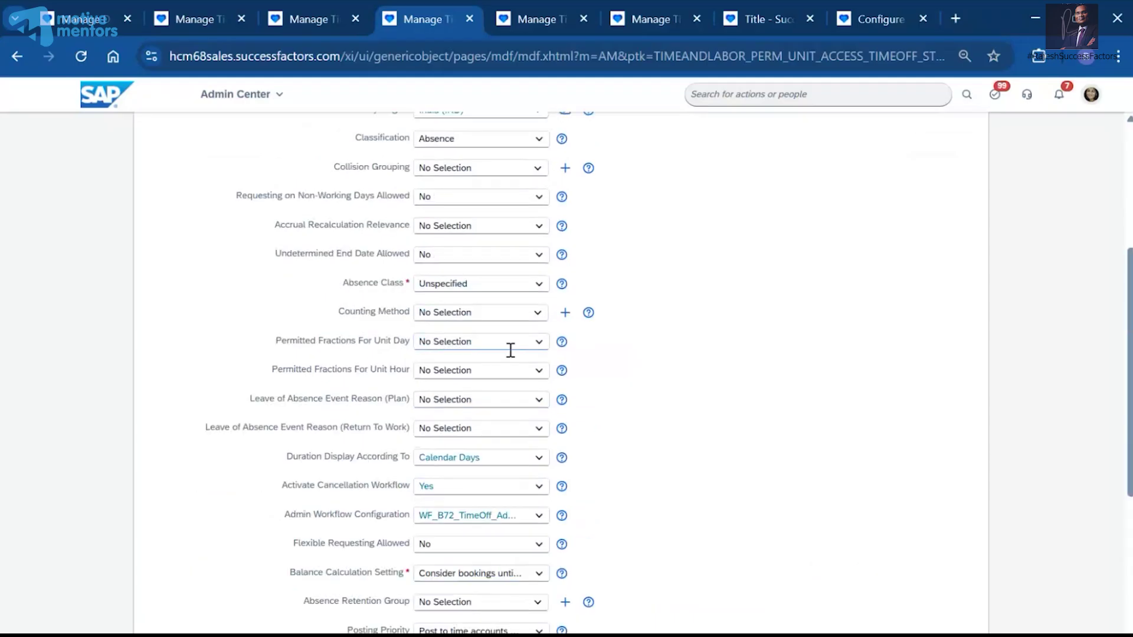
{"action": "left_click", "coordinate": [539, 341]}
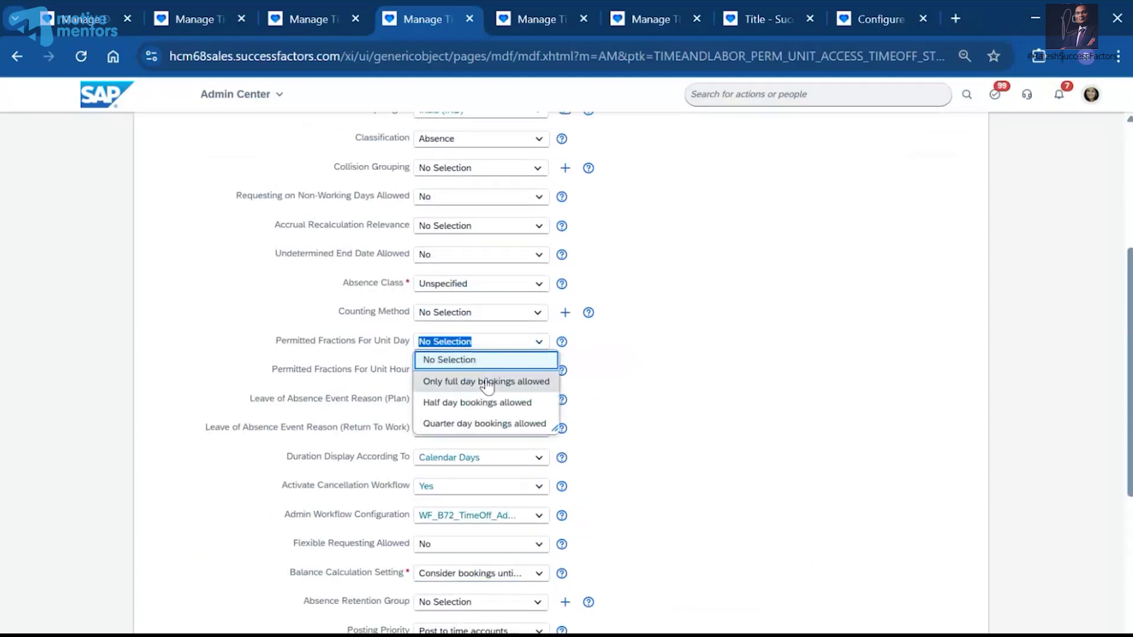
{"action": "left_click", "coordinate": [485, 384]}
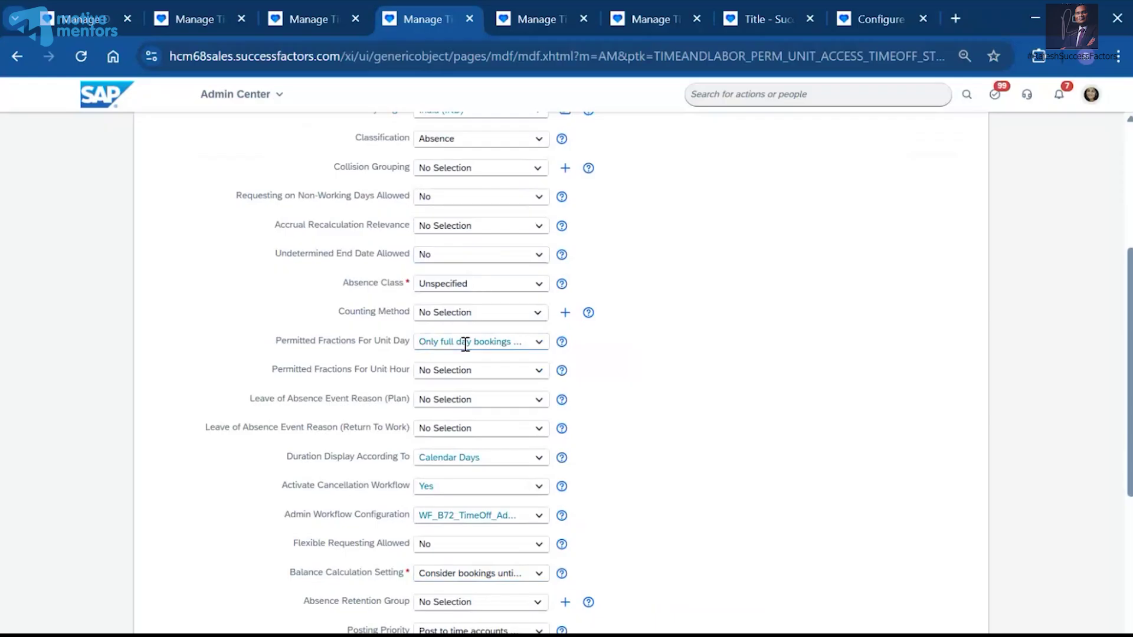
Review the completed settings and search the Leave of Absence Event Reason (Plan) options for "leave".
{"action": "scroll", "coordinate": [405, 366], "scroll_direction": "down", "scroll_amount": 1}
{"action": "scroll", "coordinate": [405, 366], "scroll_direction": "down", "scroll_amount": 5}
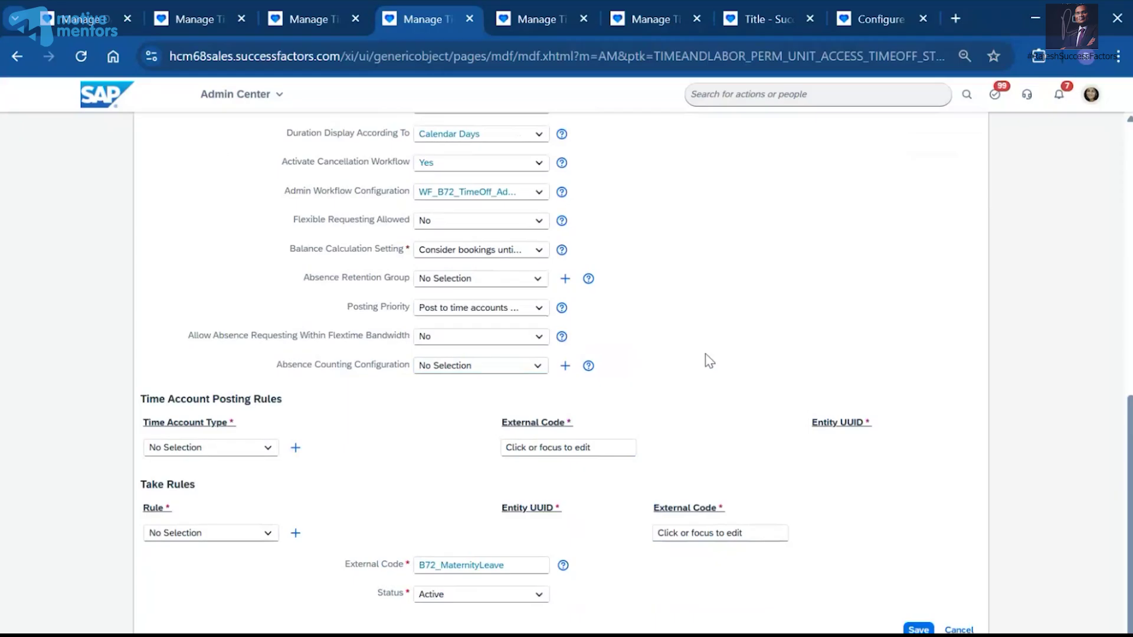
{"action": "scroll", "coordinate": [709, 360], "scroll_direction": "up", "scroll_amount": 3}
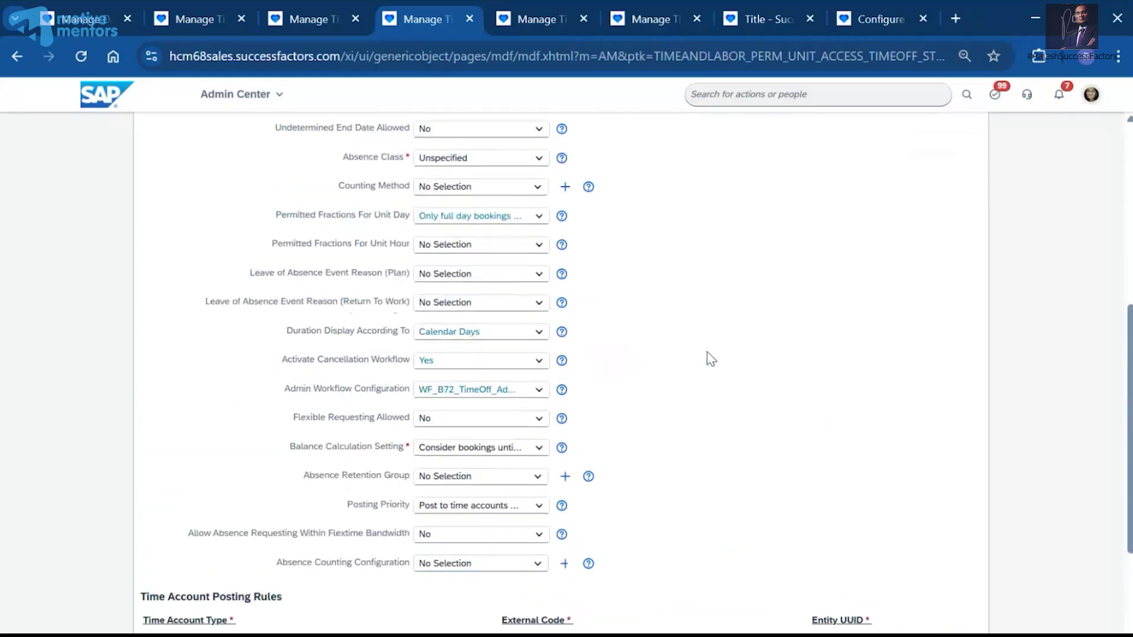
{"action": "scroll", "coordinate": [711, 359], "scroll_direction": "up", "scroll_amount": 2}
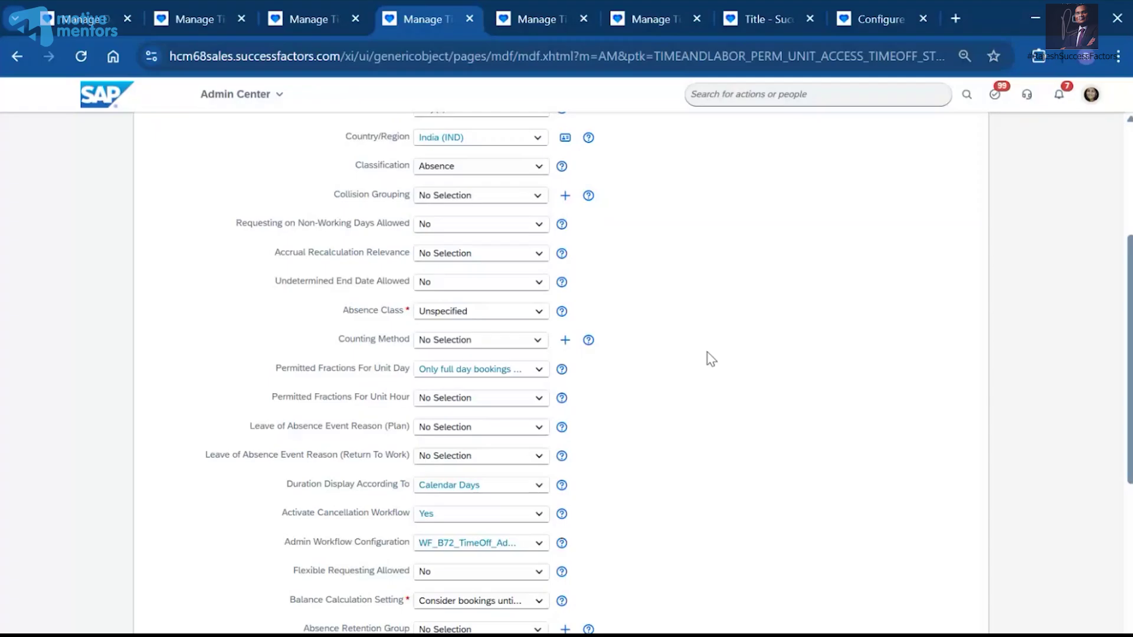
{"action": "scroll", "coordinate": [711, 359], "scroll_direction": "down", "scroll_amount": 4}
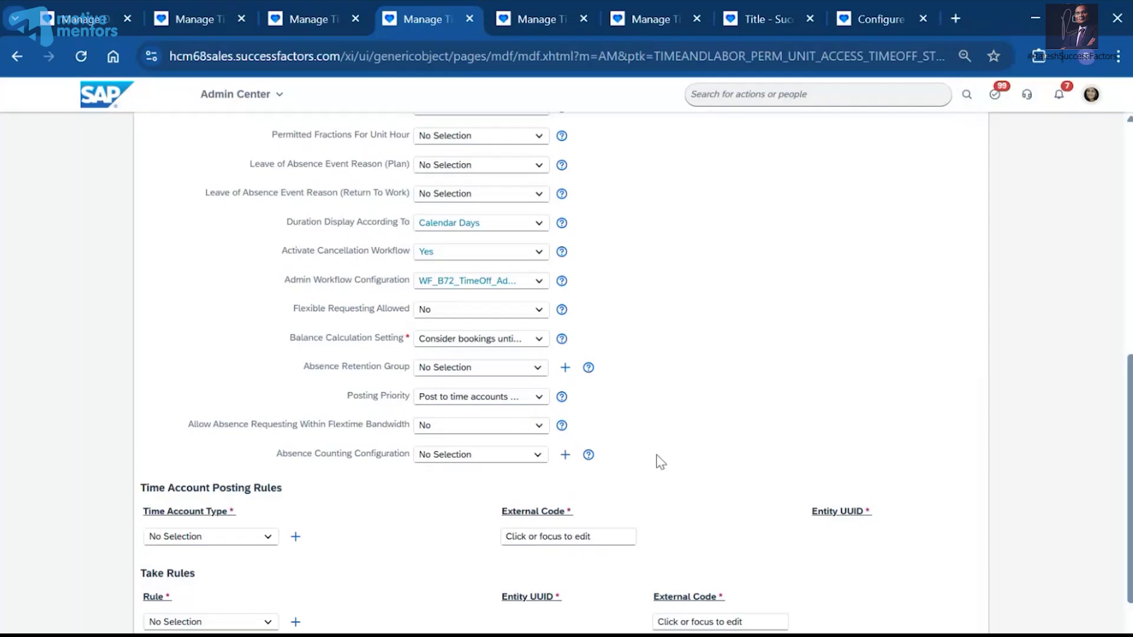
{"action": "scroll", "coordinate": [656, 454], "scroll_direction": "up", "scroll_amount": 1}
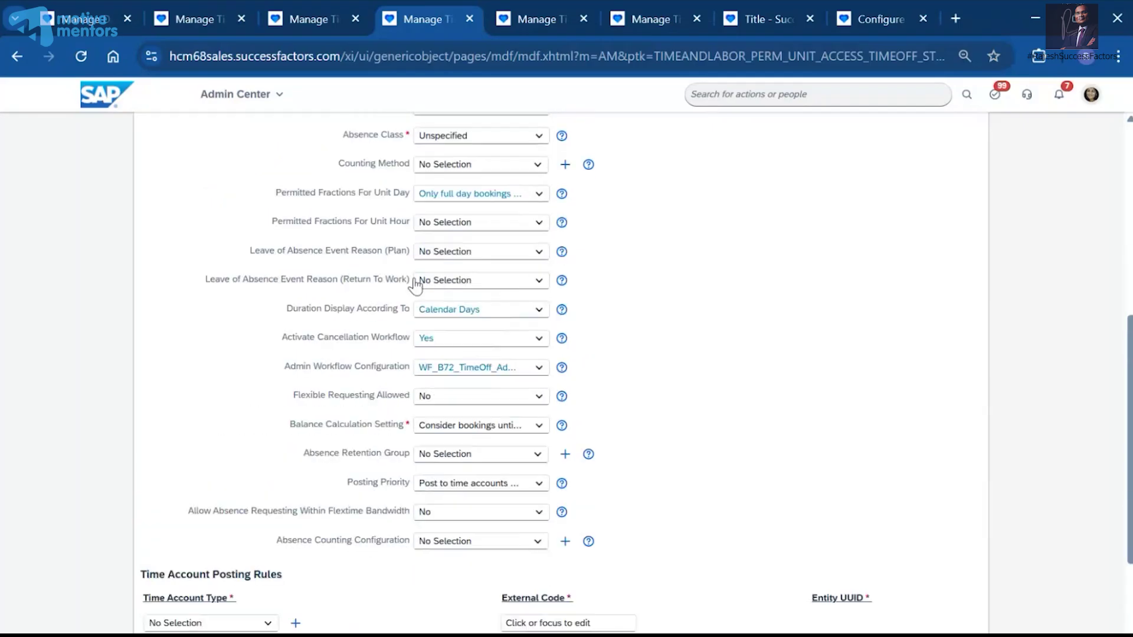
{"action": "left_click", "coordinate": [453, 255]}
{"action": "type", "text": "leave"}
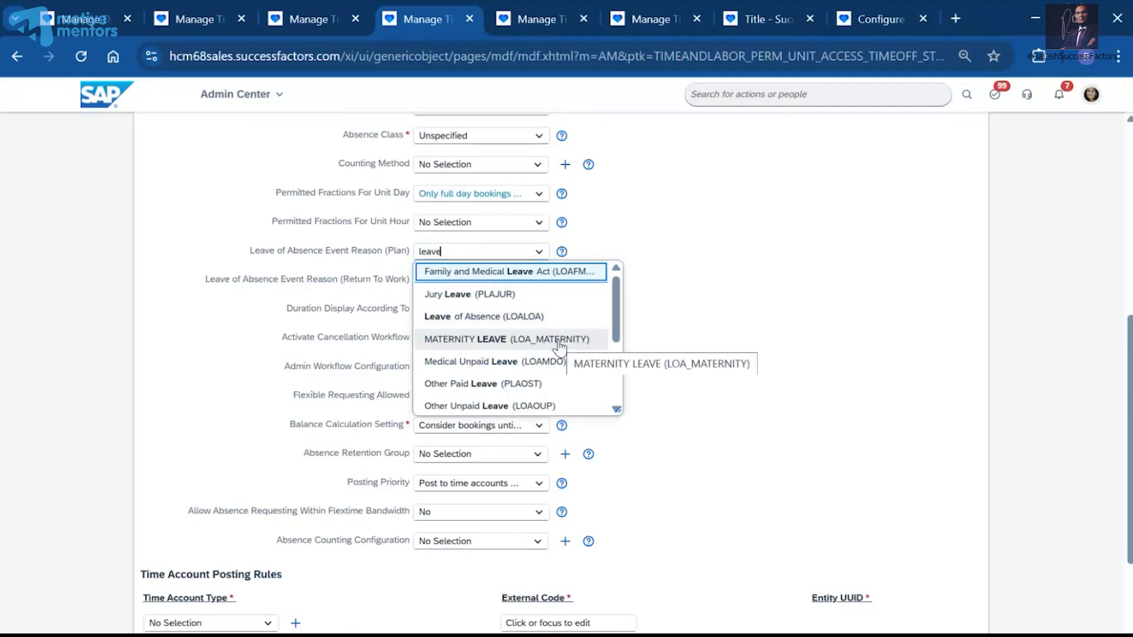
Open Manage Organization, Pay and Job Structures in another Manage Time Off Structures browser tab by searching for "org pay job".
{"action": "left_click", "coordinate": [511, 8]}
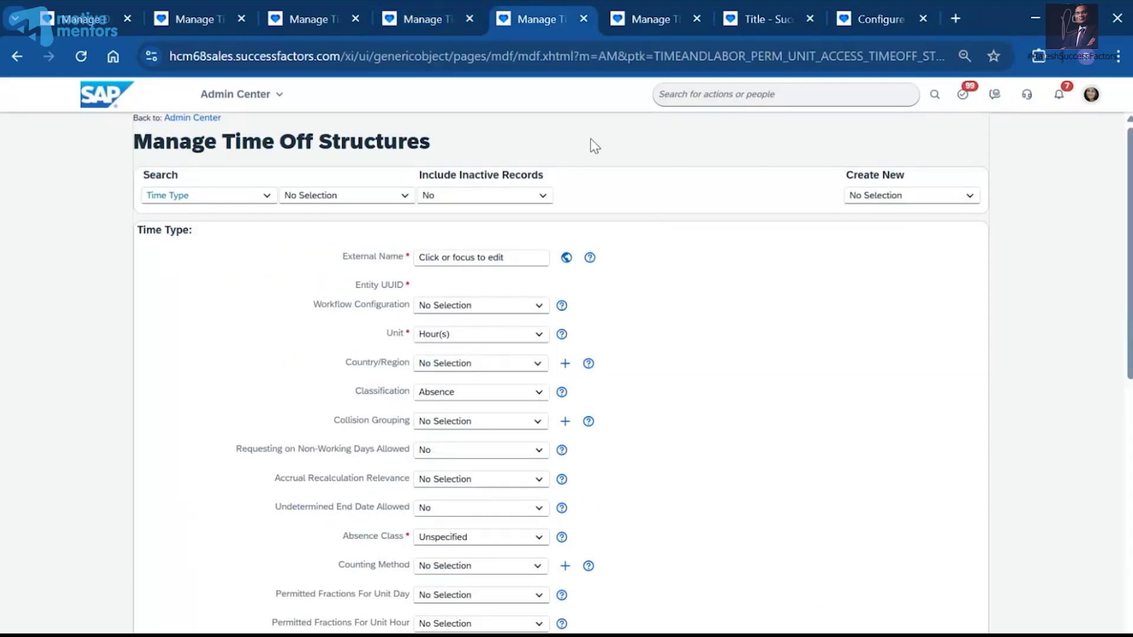
{"action": "left_click", "coordinate": [737, 99]}
{"action": "type", "text": "org pay job"}
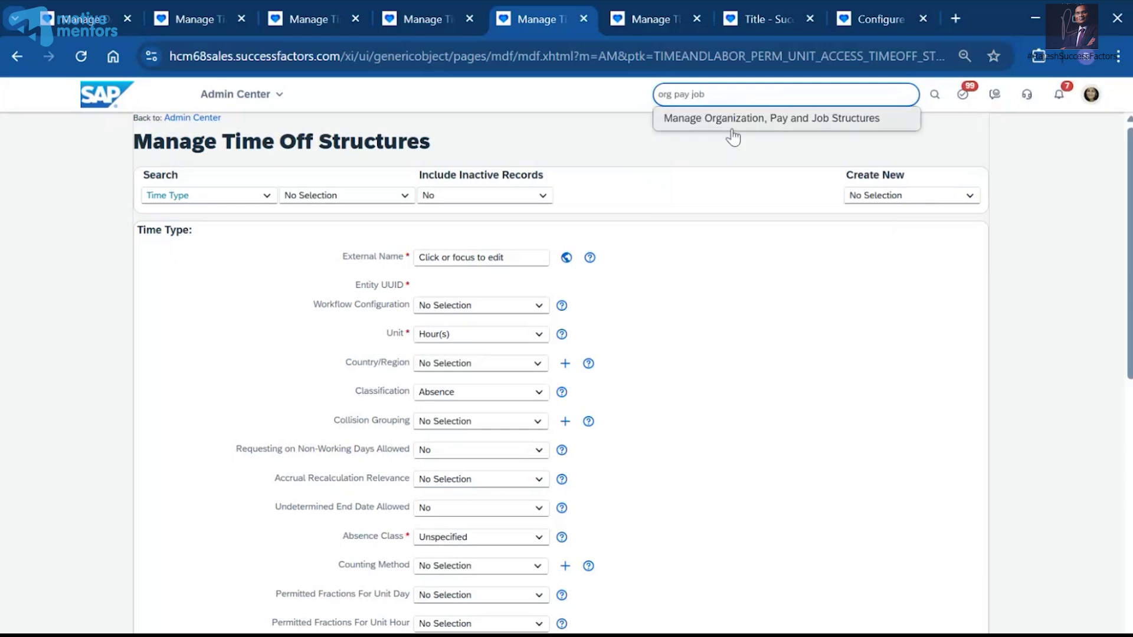
{"action": "left_click", "coordinate": [733, 126]}
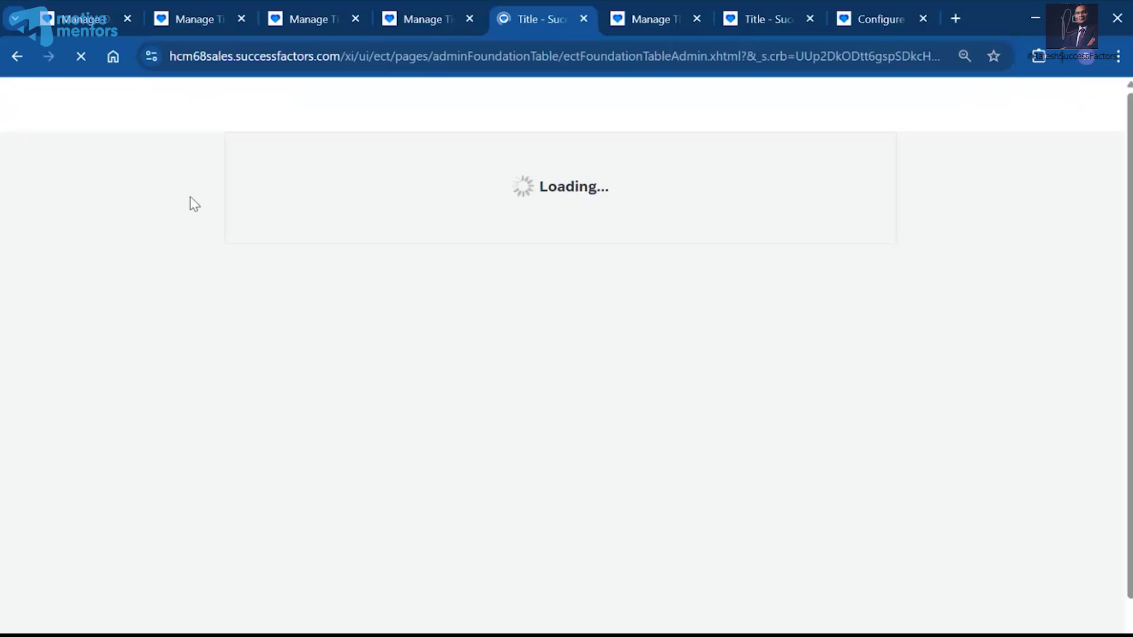
Look up the Event Reason Paid Maternity/Paternity Leave (LOAPMAT) and check its Event field.
{"action": "left_click", "coordinate": [267, 170]}
{"action": "scroll", "coordinate": [256, 278], "scroll_direction": "down", "scroll_amount": 1}
{"action": "left_click", "coordinate": [242, 308]}
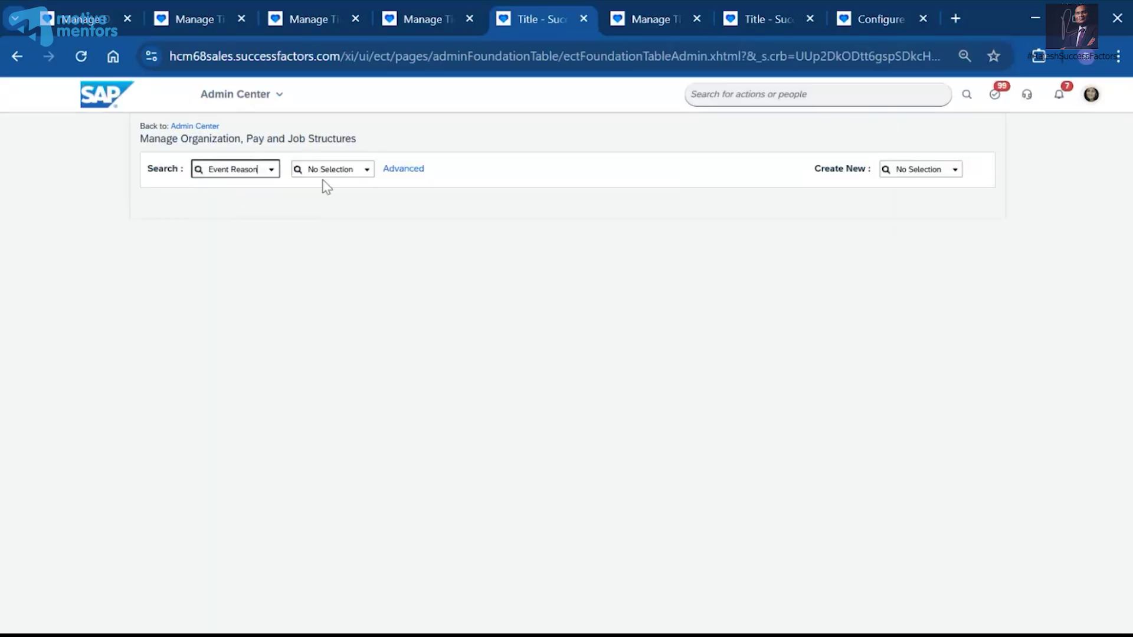
{"action": "left_click", "coordinate": [326, 169]}
{"action": "type", "text": "mate"}
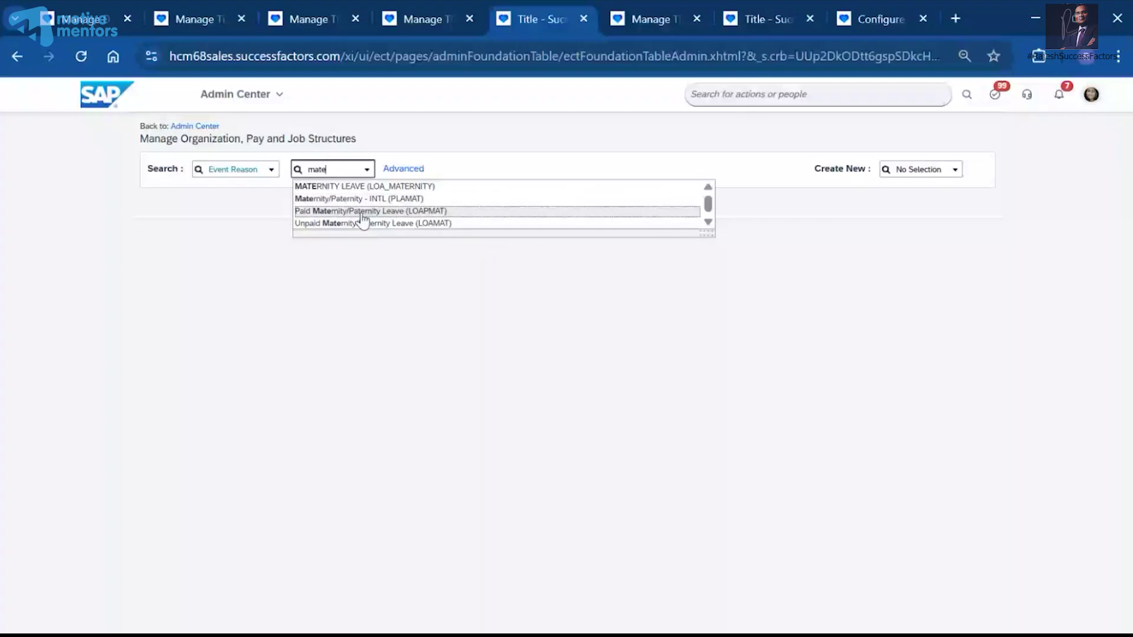
{"action": "left_click", "coordinate": [363, 211]}
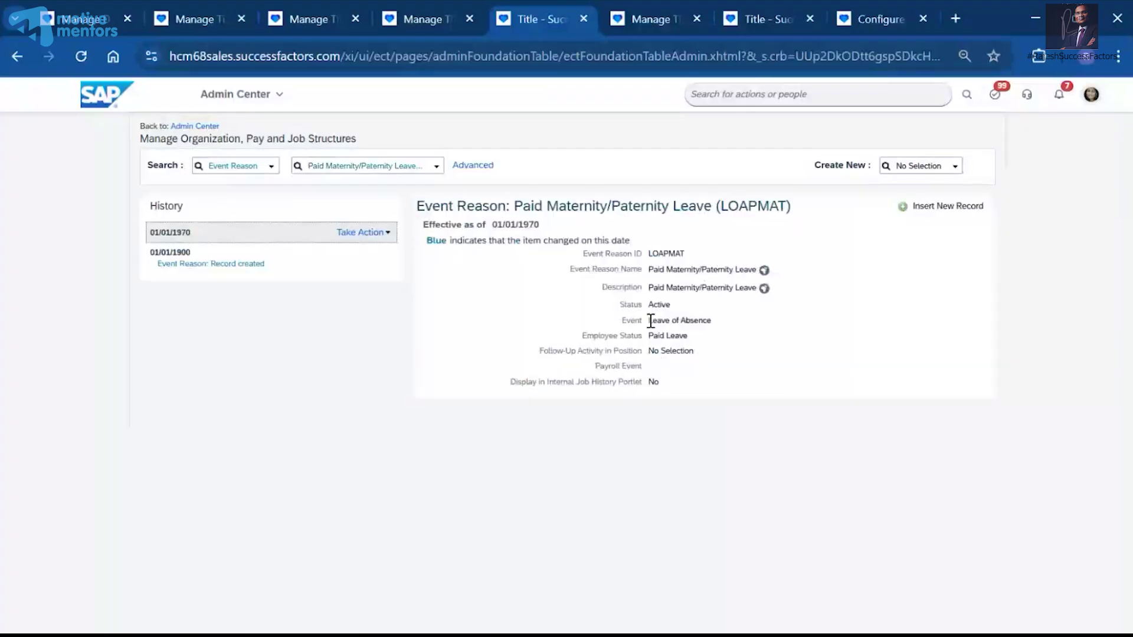
{"action": "mouse_move", "coordinate": [650, 321]}
{"action": "left_mouse_down"}
{"action": "mouse_move", "coordinate": [720, 328]}
{"action": "mouse_move", "coordinate": [702, 319]}
{"action": "mouse_move", "coordinate": [649, 328]}
{"action": "left_mouse_up"}
In the maternity leave time type, set Leave of Absence Event Reason (Plan) to MATERNITY LEAVE (LOA_MATERNITY) and the Return To Work reason to Return From Leave (RETLEAVE).
{"action": "left_click", "coordinate": [427, 18]}
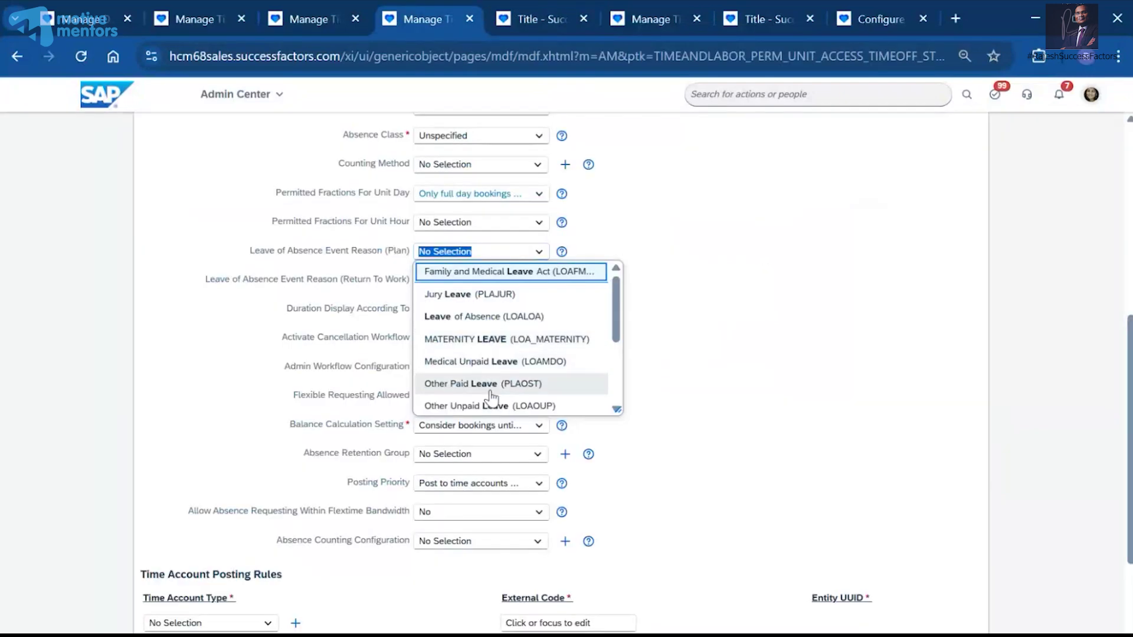
{"action": "left_click", "coordinate": [504, 340]}
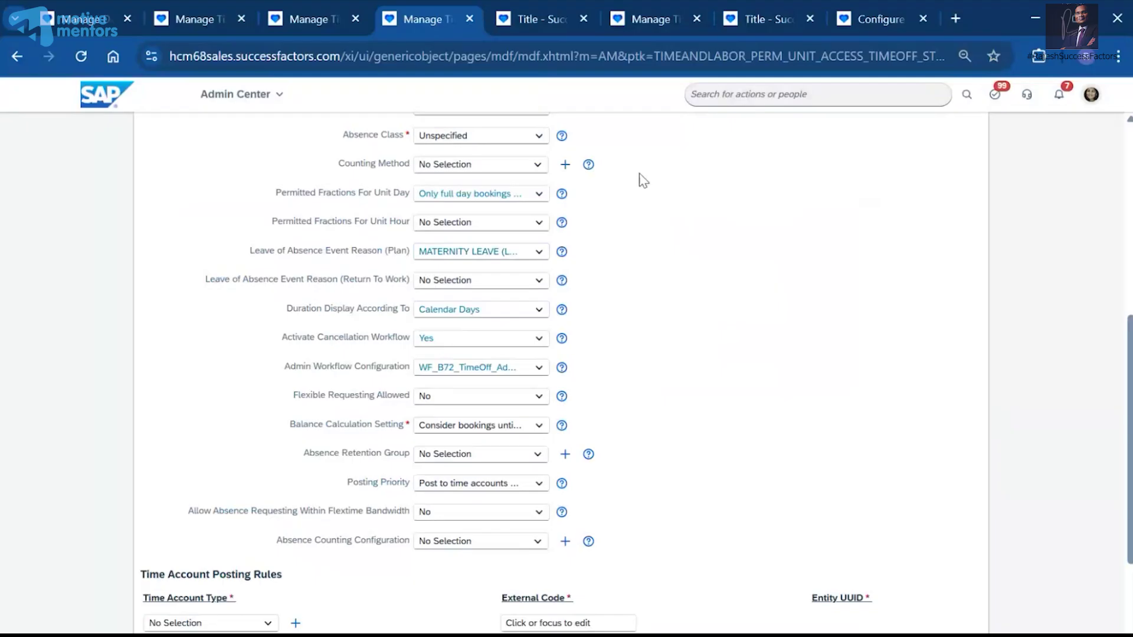
{"action": "key", "text": "ctrl+Tab"}
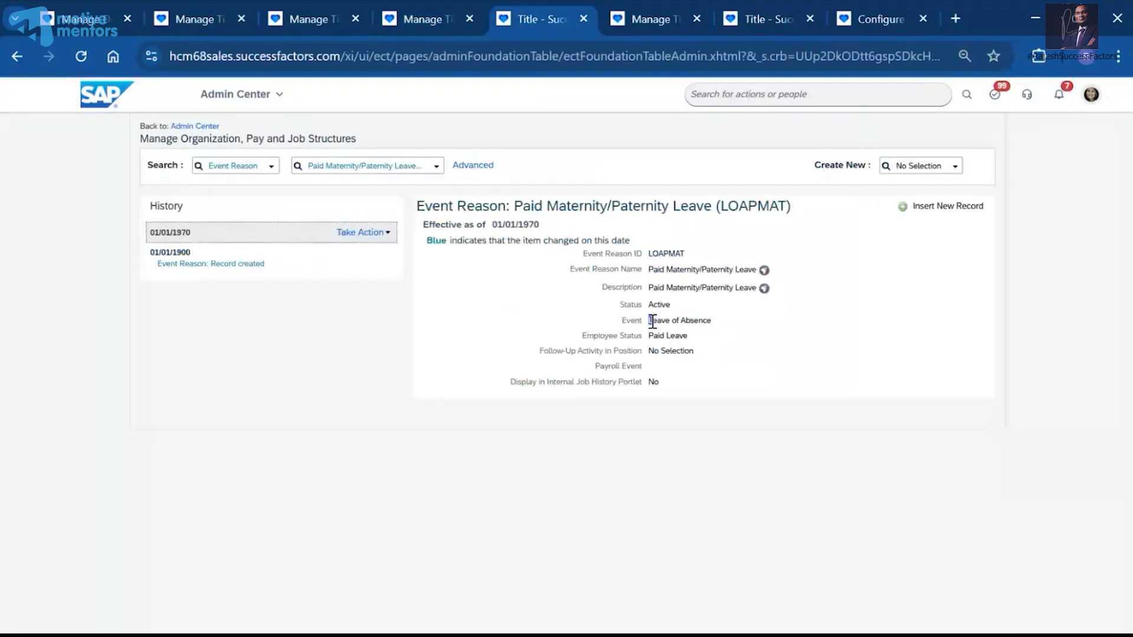
{"action": "left_click_drag", "start_coordinate": [650, 322], "coordinate": [730, 329]}
{"action": "key", "text": "ctrl+shift+Tab"}
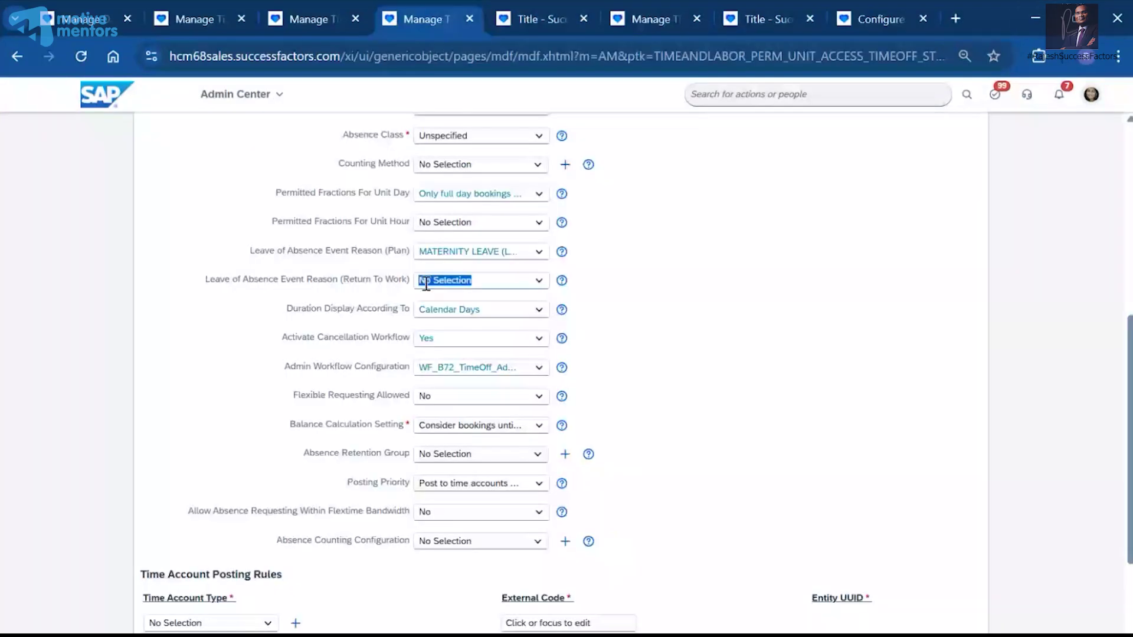
{"action": "type", "text": "retu"}
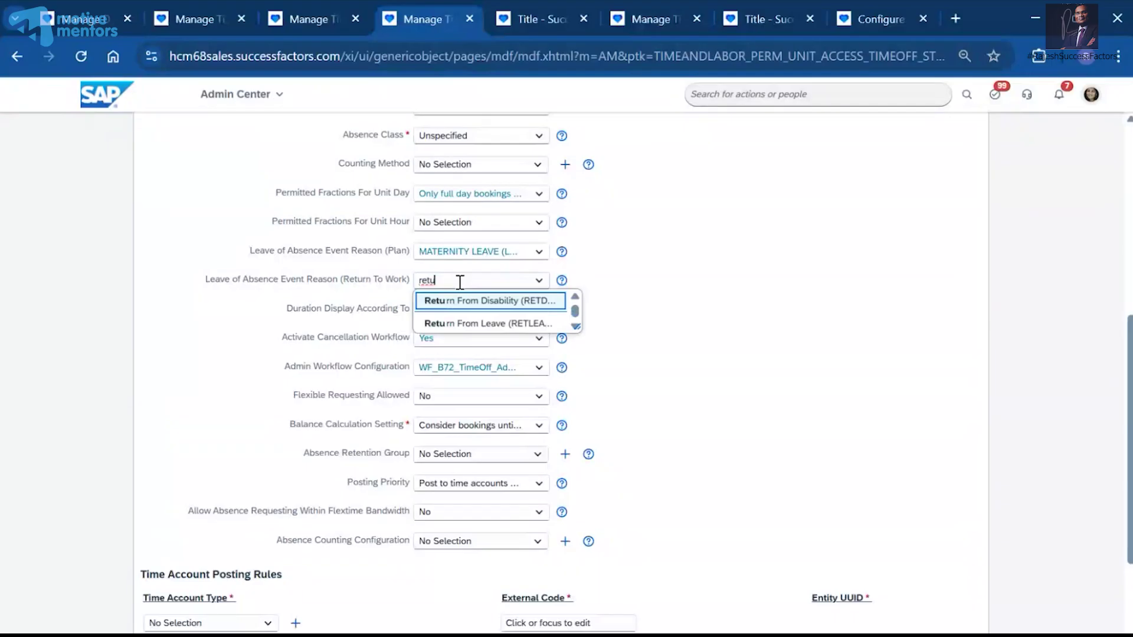
{"action": "left_click", "coordinate": [479, 324]}
Look up the Event Reason Return From Leave (RETLEAVE) in Manage Organization, Pay and Job Structures and check its Event field.
{"action": "left_click", "coordinate": [550, 9]}
{"action": "left_click", "coordinate": [355, 171]}
{"action": "key", "text": "BackSpace"}
{"action": "type", "text": "return"}
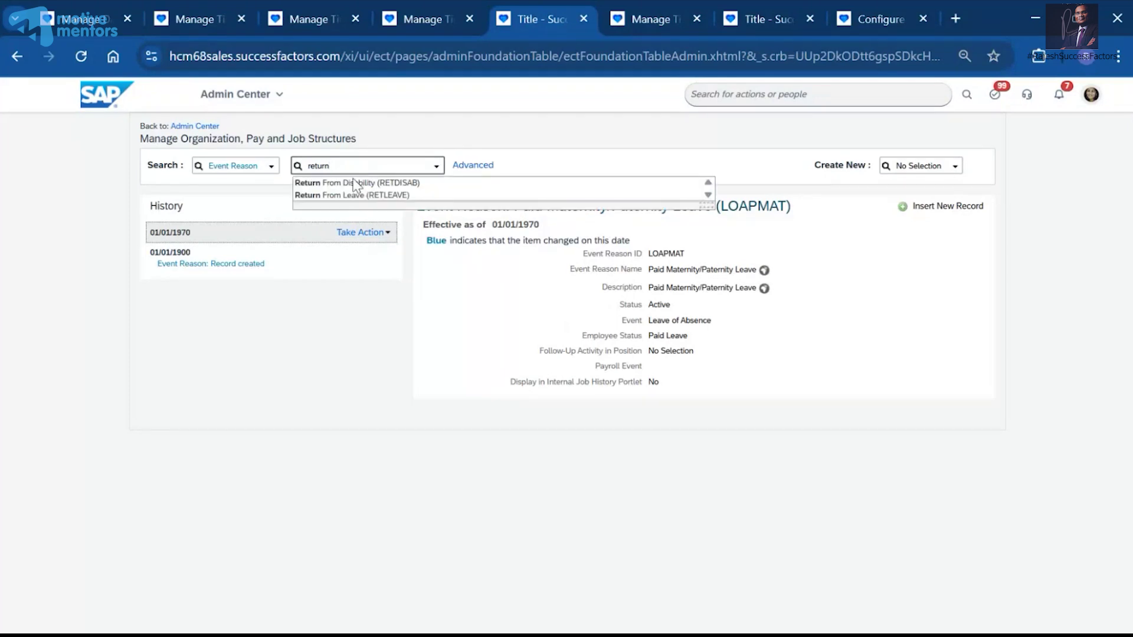
{"action": "left_click", "coordinate": [365, 196]}
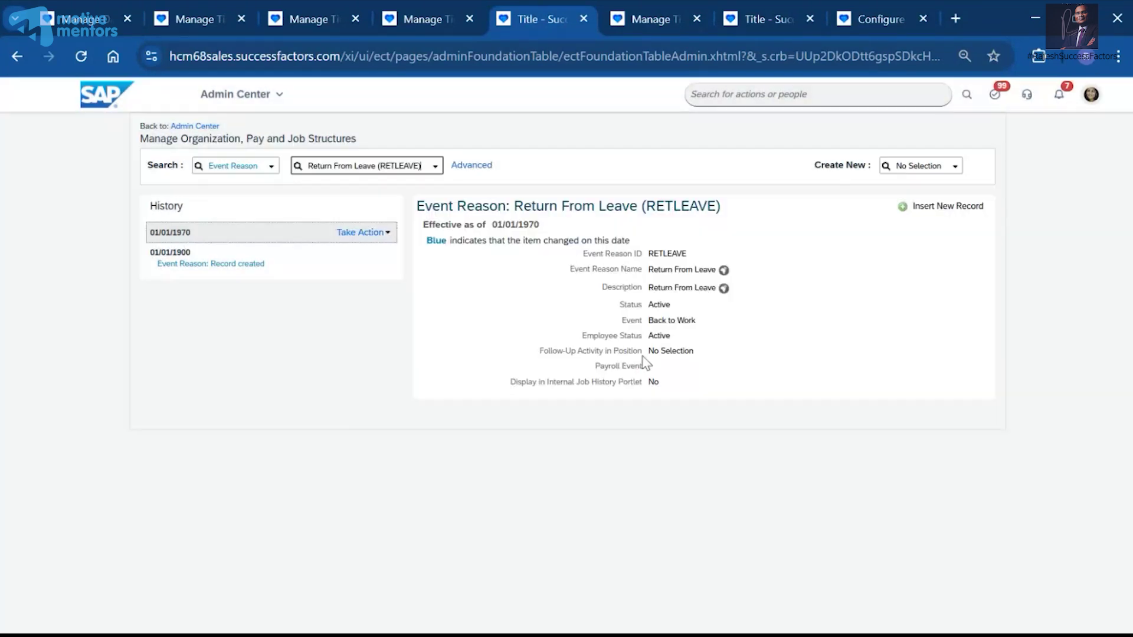
{"action": "left_click_drag", "start_coordinate": [653, 320], "coordinate": [691, 322]}
{"action": "left_click", "coordinate": [719, 465]}
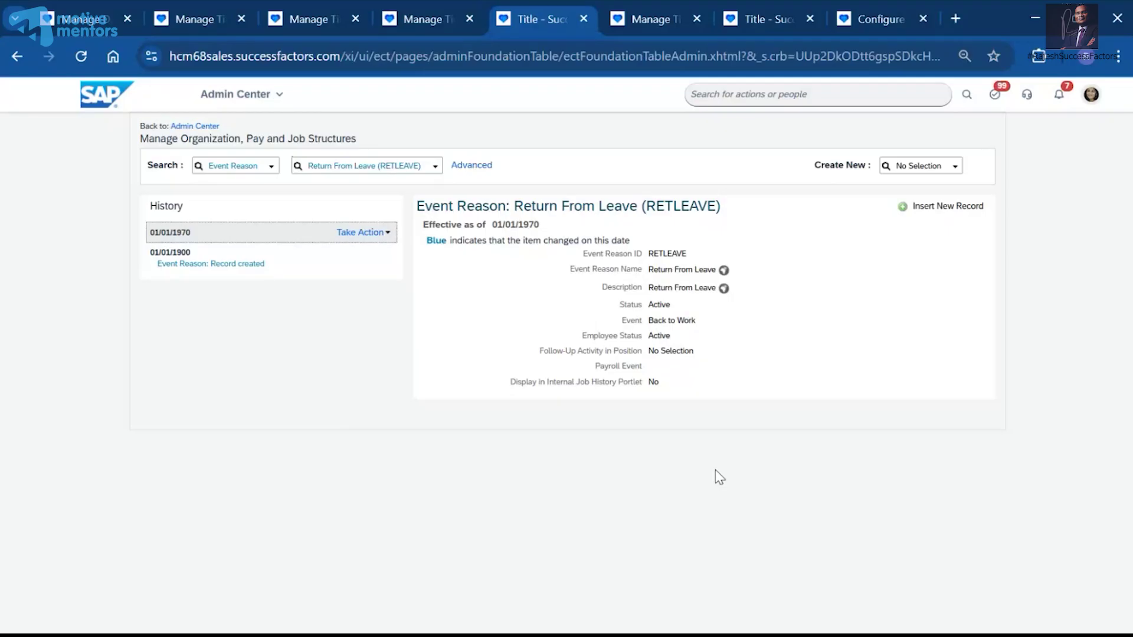
Return to the maternity leave time type and copy the Leave of Absence Event Reason (Plan) field label.
{"action": "left_click", "coordinate": [418, 19]}
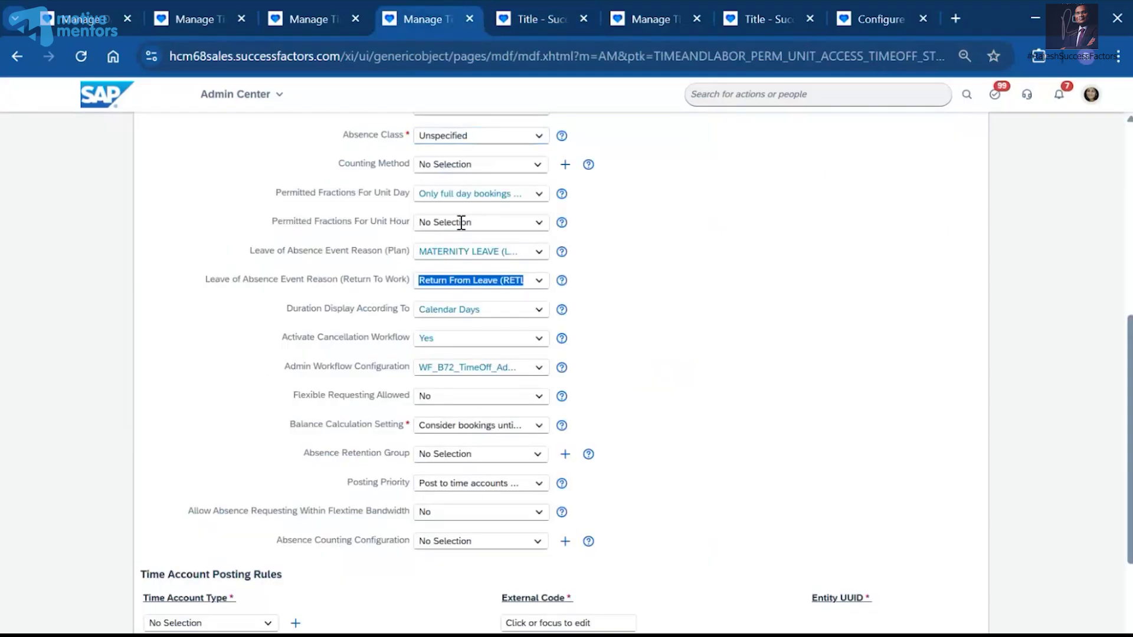
{"action": "left_click", "coordinate": [803, 319]}
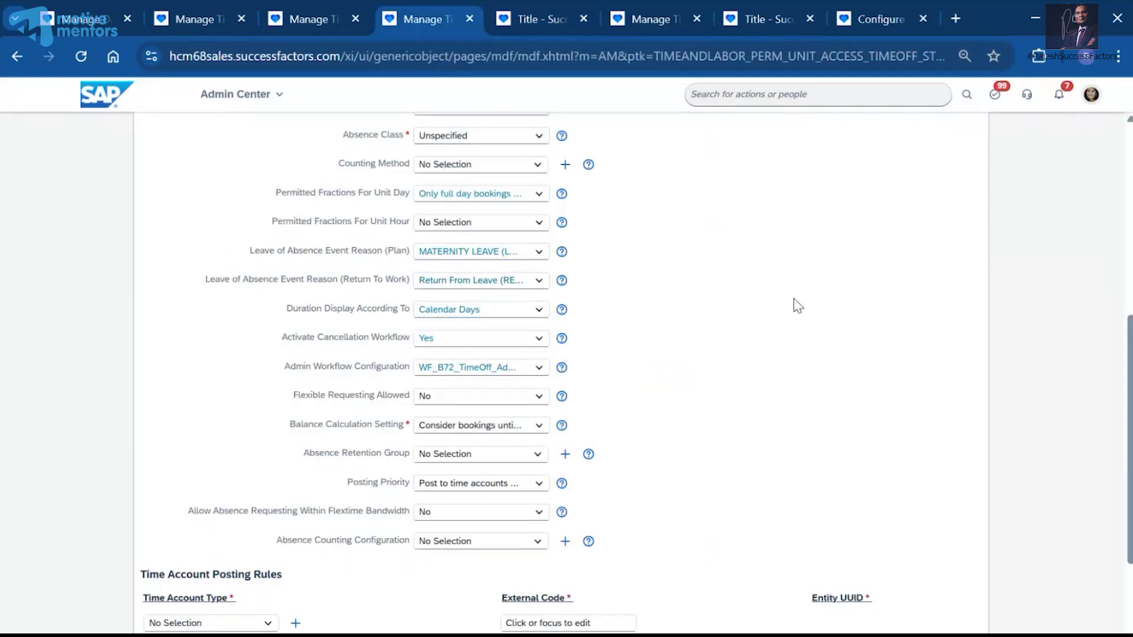
{"action": "scroll", "coordinate": [507, 369], "scroll_direction": "down", "scroll_amount": 3}
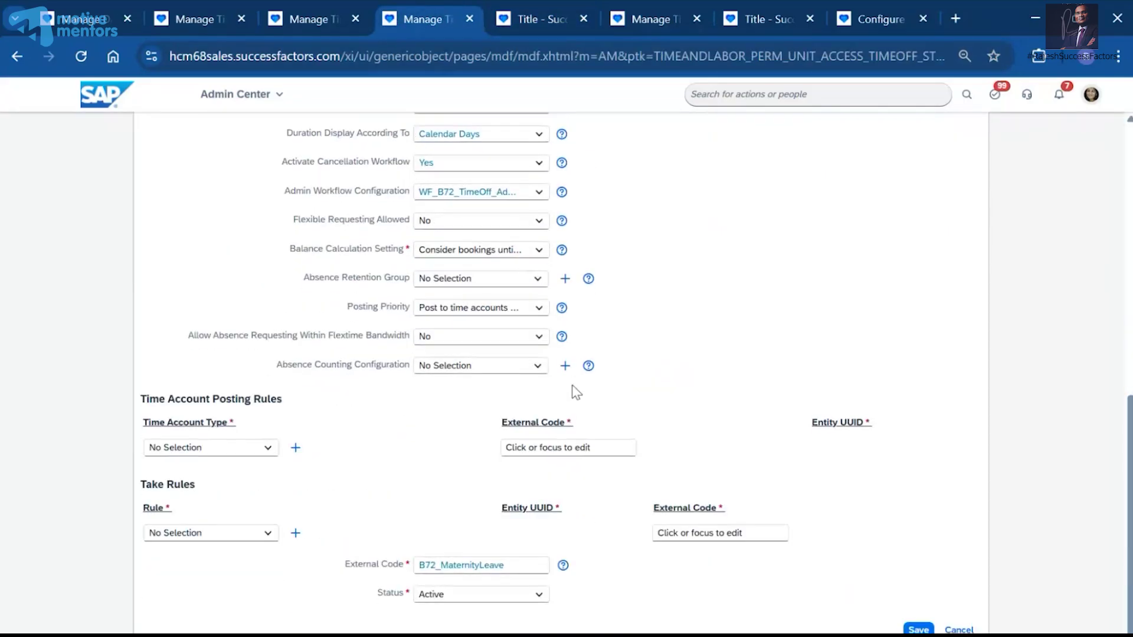
{"action": "scroll", "coordinate": [587, 393], "scroll_direction": "up", "scroll_amount": 5}
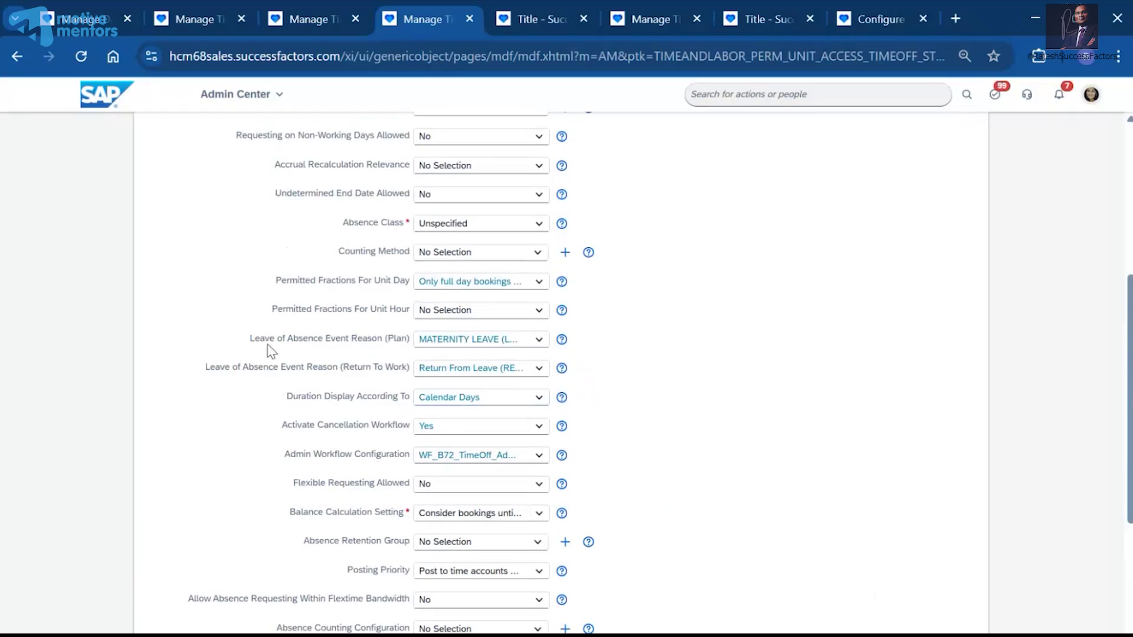
{"action": "left_click_drag", "start_coordinate": [250, 338], "coordinate": [404, 355]}
{"action": "key", "text": "ctrl+c"}
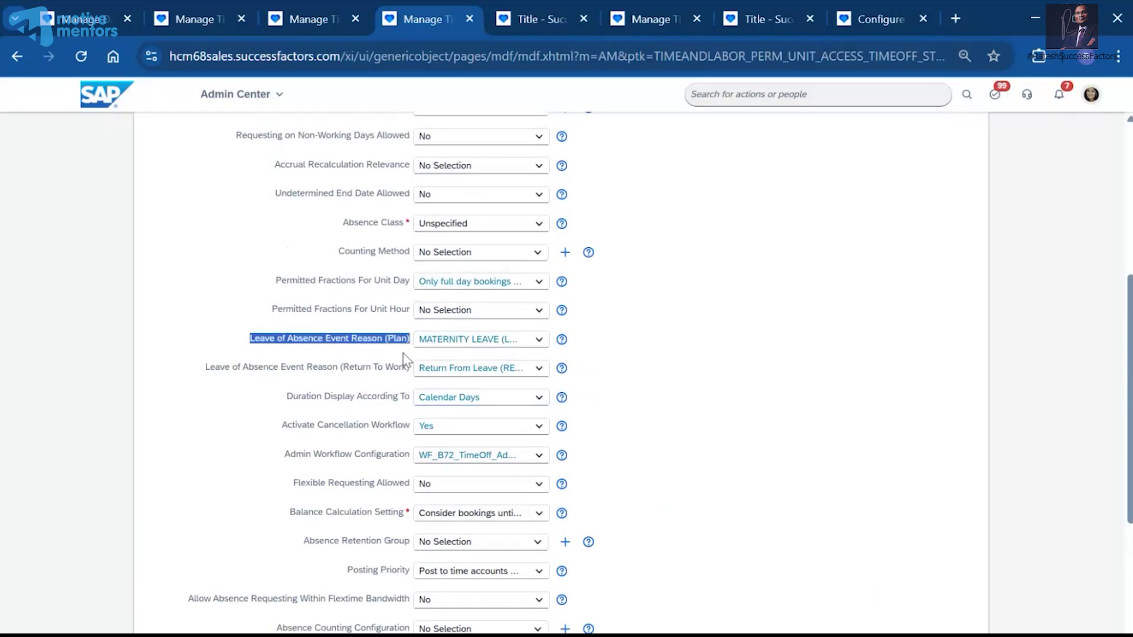
In the Notepad notes, add a dashed line, "if LOA is there then :" and the copied label below item 12, Admin Workflow Configuration.
{"action": "key", "text": "alt+Tab"}
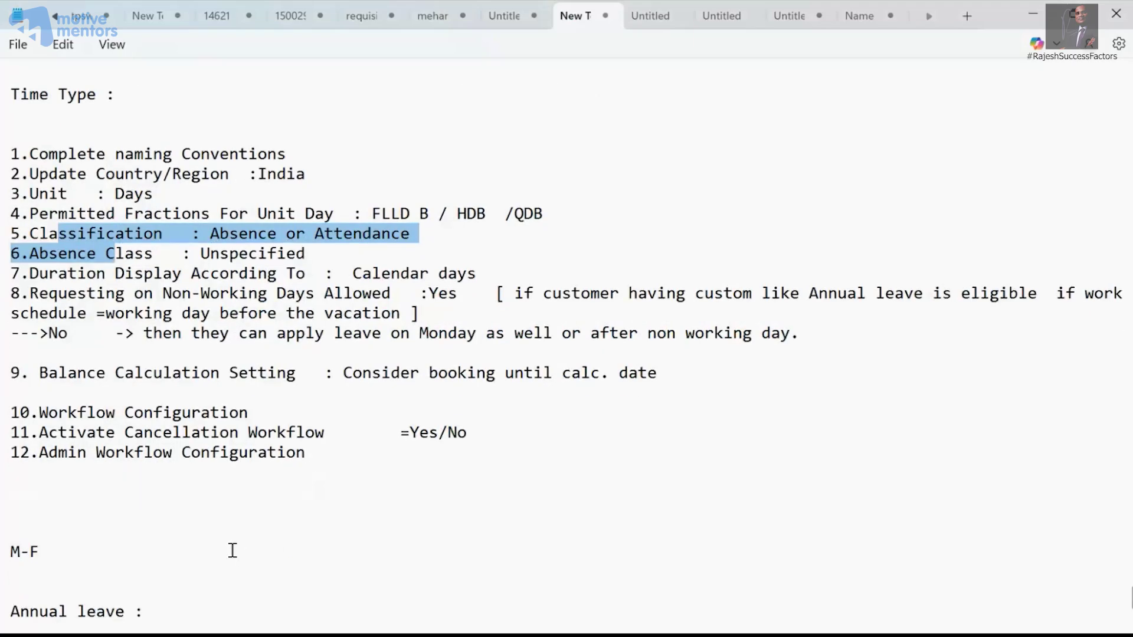
{"action": "scroll", "coordinate": [232, 550], "scroll_direction": "down", "scroll_amount": 1}
{"action": "left_click", "coordinate": [73, 465]}
{"action": "type", "text": "------------------------------------------"}
{"action": "key", "text": "Return"}
{"action": "type", "text": "if "}
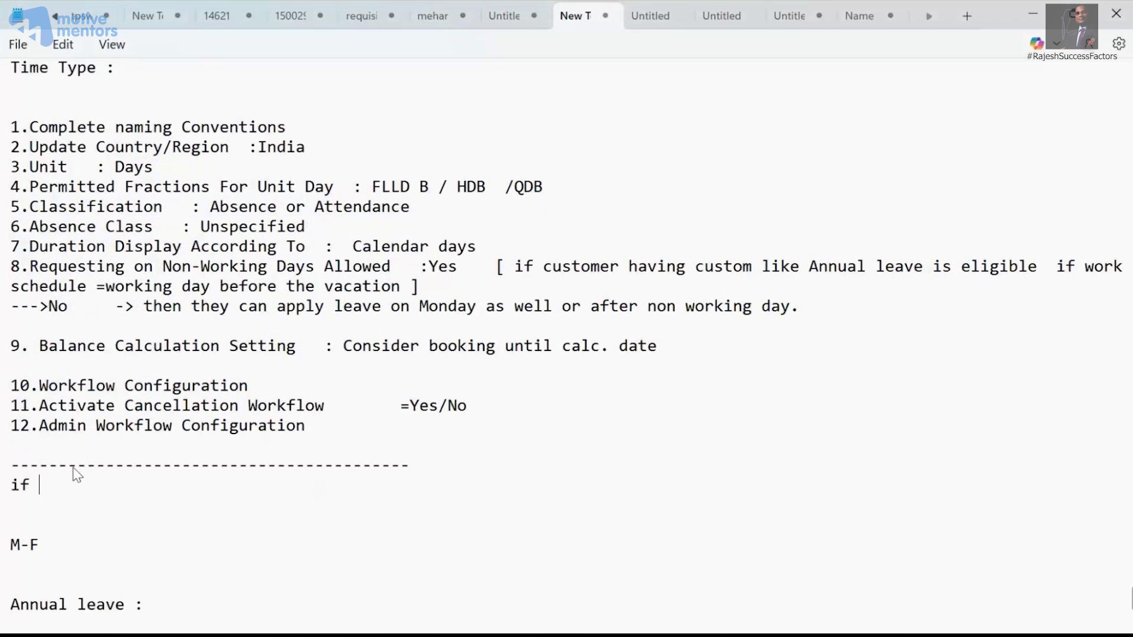
{"action": "type", "text": "LOA is there   then :"}
{"action": "key", "text": "Return"}
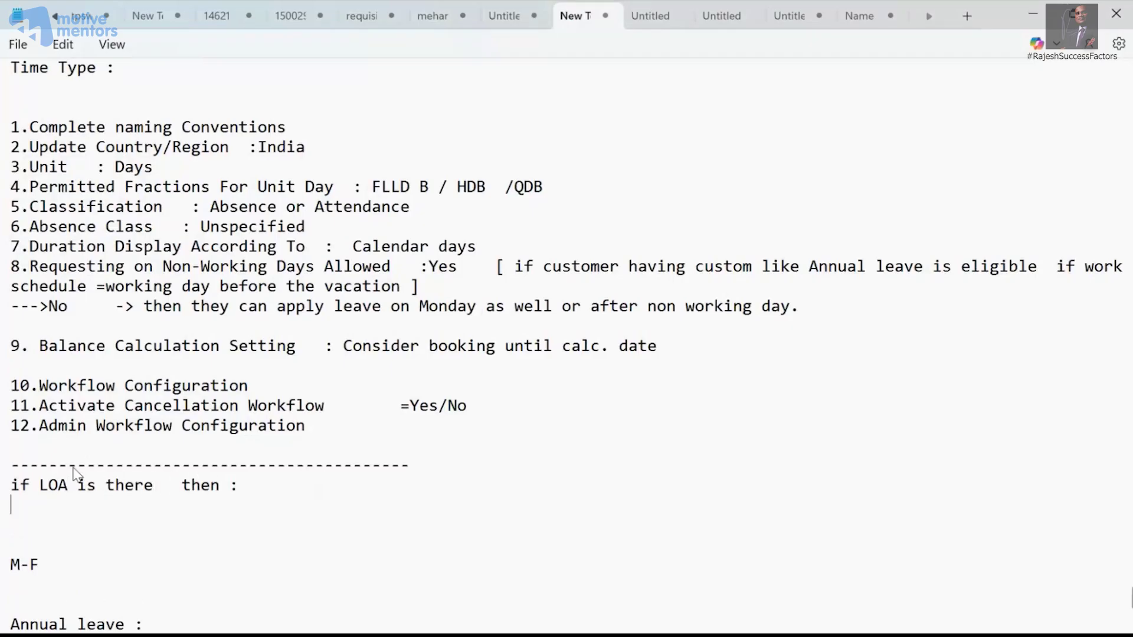
{"action": "key", "text": "Return"}
{"action": "key", "text": "ctrl+v"}
{"action": "key", "text": "Return"}
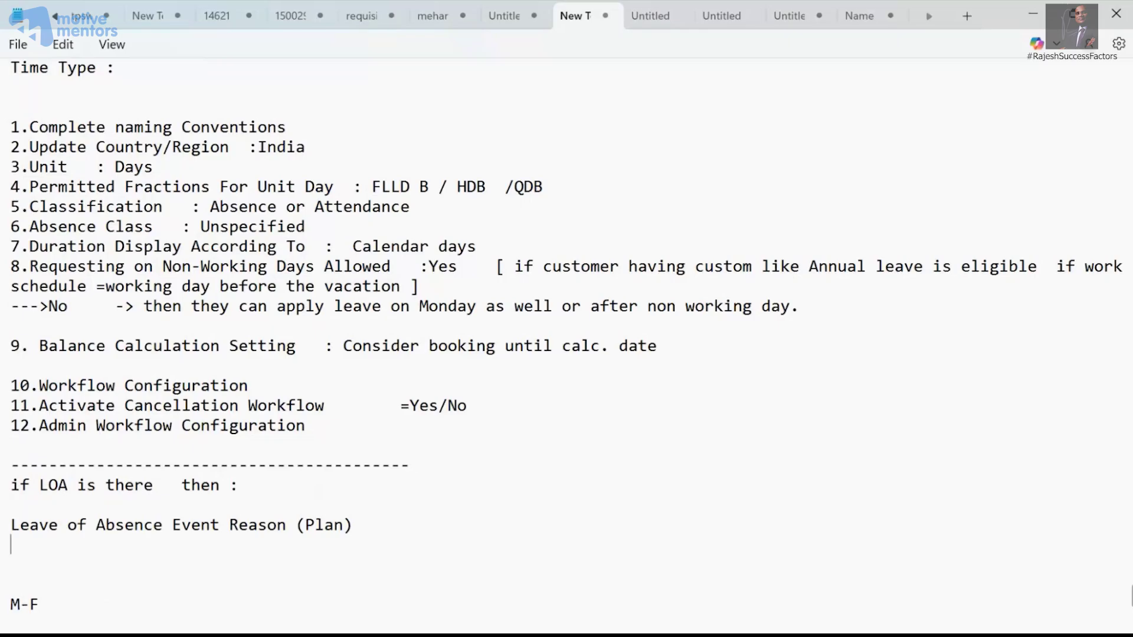
Copy the Leave of Absence Event Reason (Return To Work) label from the time type into the notes, below the Plan line.
{"action": "left_click", "coordinate": [643, 635]}
{"action": "left_click_drag", "start_coordinate": [200, 368], "coordinate": [412, 369]}
{"action": "key", "text": "ctrl+c"}
{"action": "key", "text": "alt+Tab"}
{"action": "key", "text": "ctrl+v"}
{"action": "key", "text": "Return"}
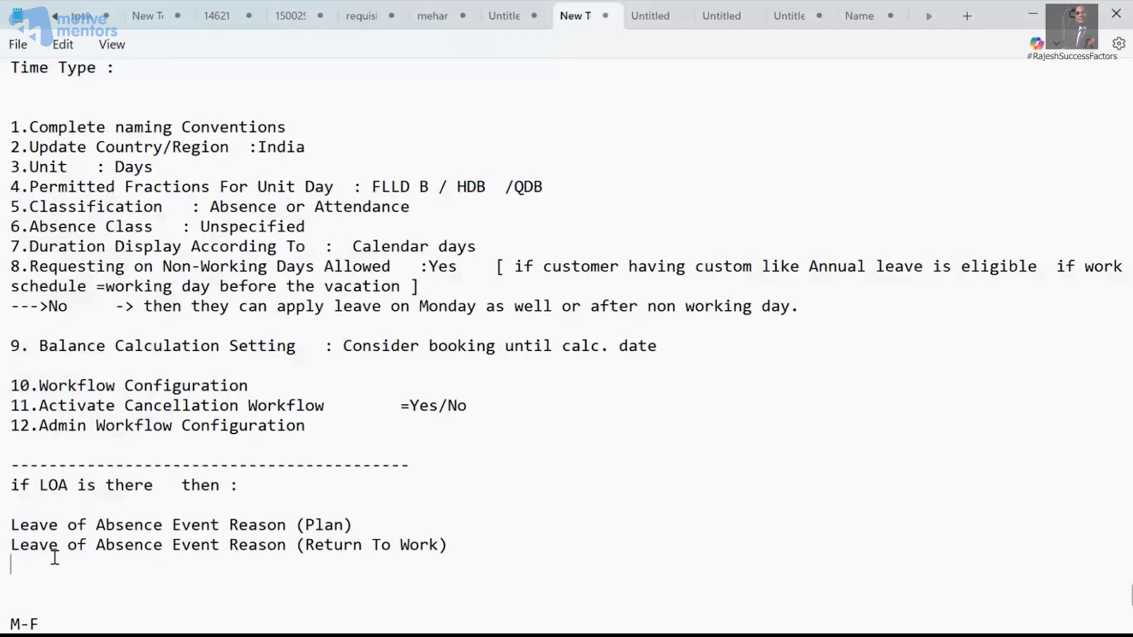
Add a colon after both Leave of Absence Event Reason lines and a dashed separator line above "M-F".
{"action": "left_click", "coordinate": [469, 537]}
{"action": "type", "text": ":"}
{"action": "left_click", "coordinate": [413, 523]}
{"action": "type", "text": ":"}
{"action": "left_click", "coordinate": [129, 596]}
{"action": "type", "text": "------------------------------------------------------------"}
Switch back to SuccessFactors and save the B72_MaternityLeave time type.
{"action": "mouse_move", "coordinate": [590, 628]}
{"action": "left_click", "coordinate": [631, 553]}
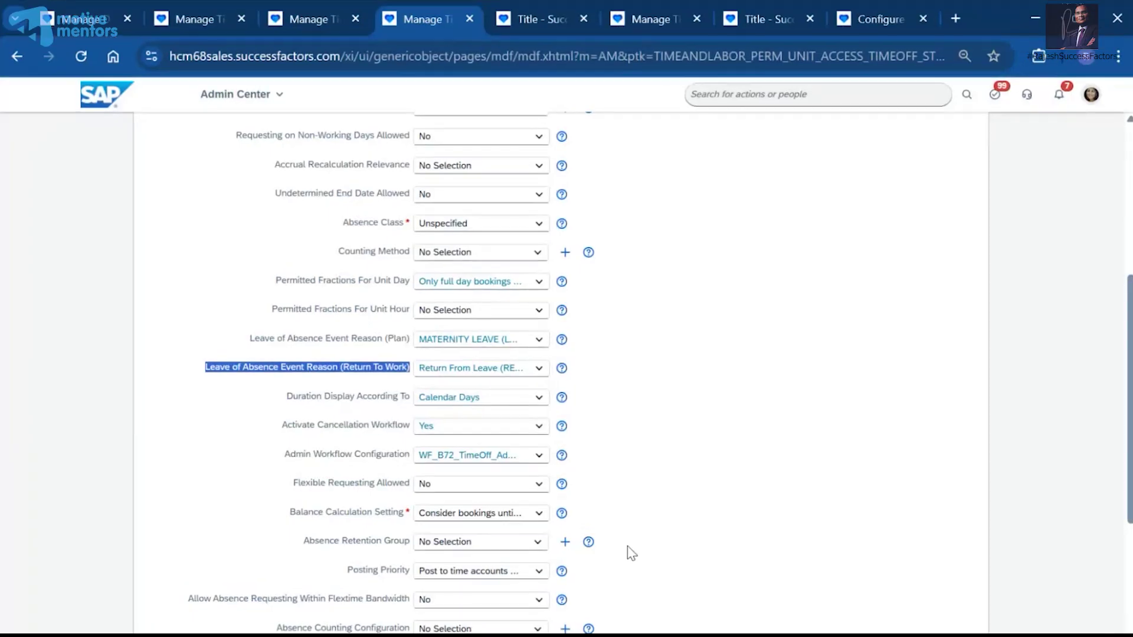
{"action": "scroll", "coordinate": [640, 548], "scroll_direction": "down", "scroll_amount": 5}
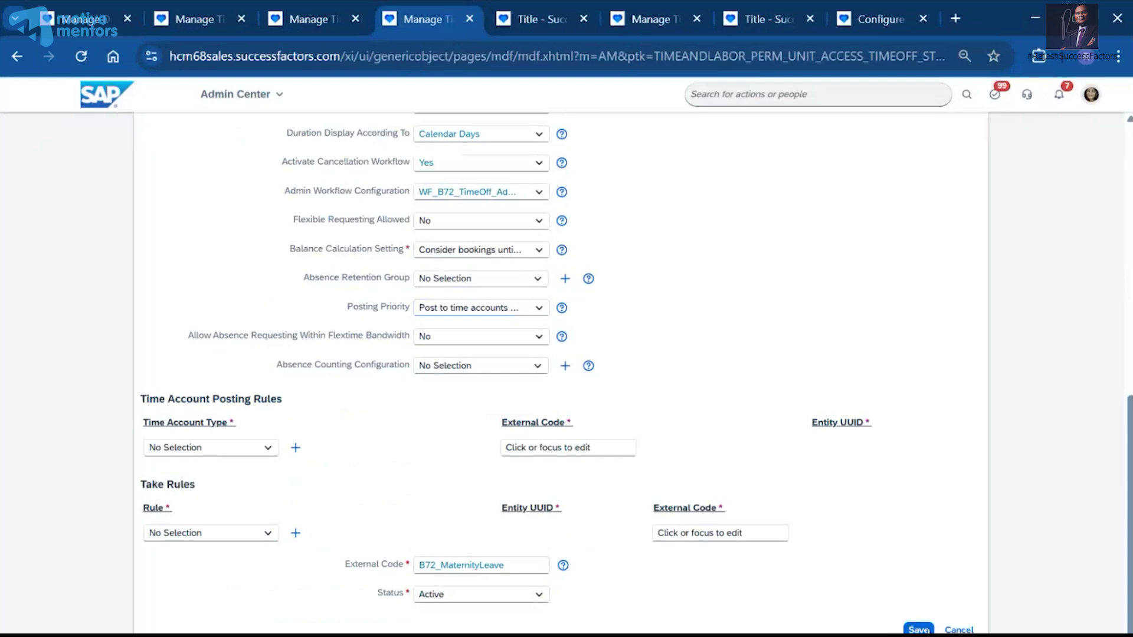
{"action": "left_click", "coordinate": [925, 630]}
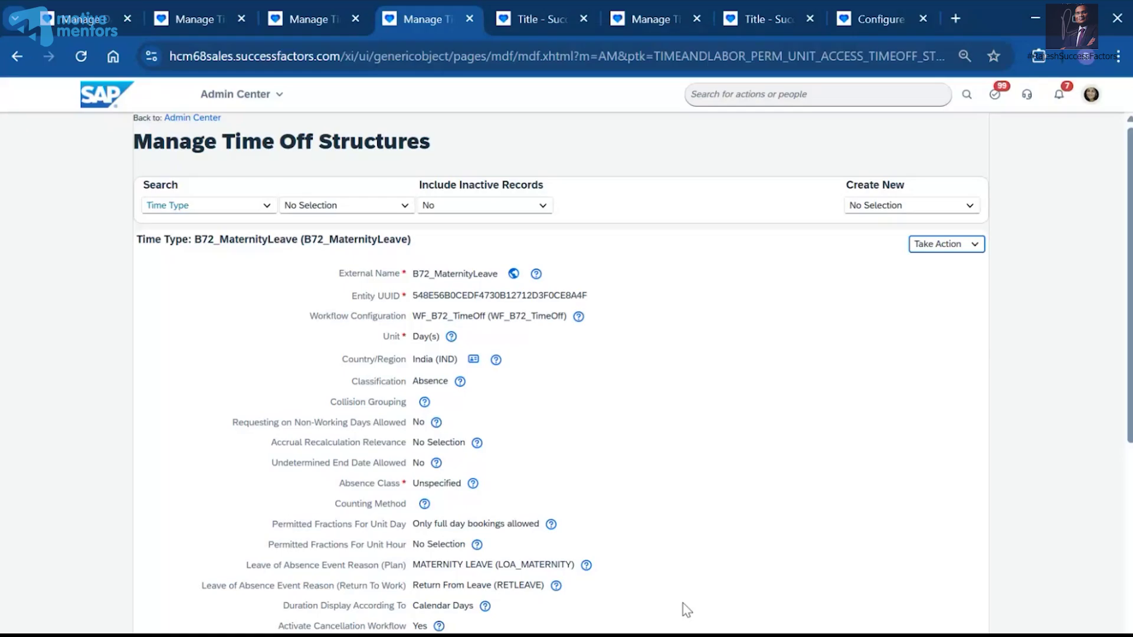
Review the time type notes in Notepad, then add a line of equals signs and the heading "Time account Type" at their end.
{"action": "key", "text": "alt+Tab"}
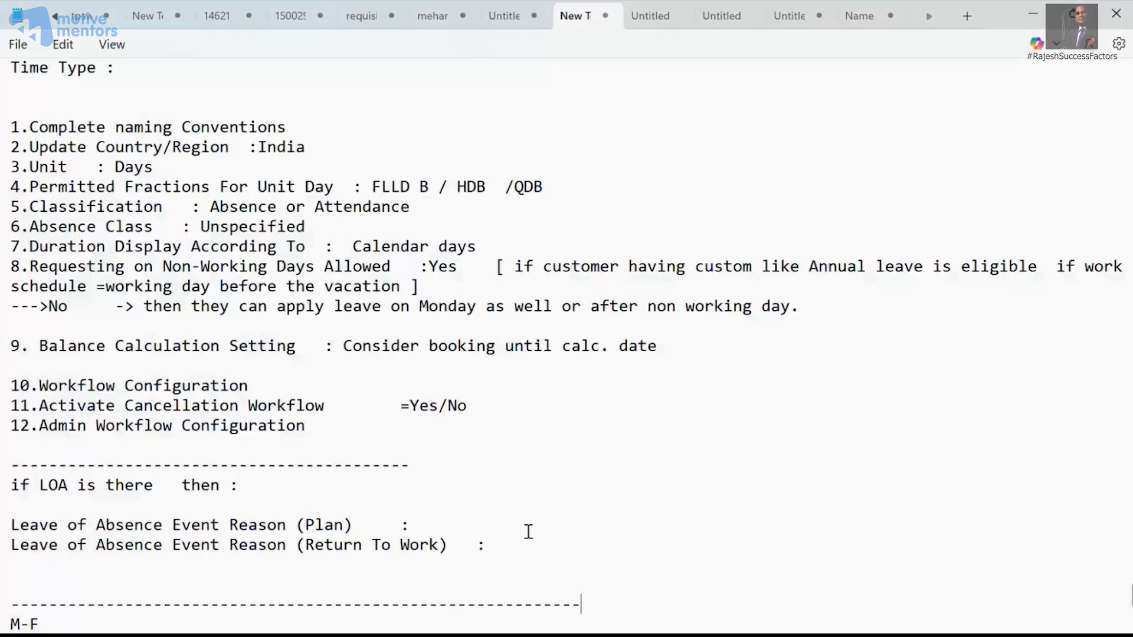
{"action": "left_click_drag", "start_coordinate": [538, 540], "coordinate": [5, 113]}
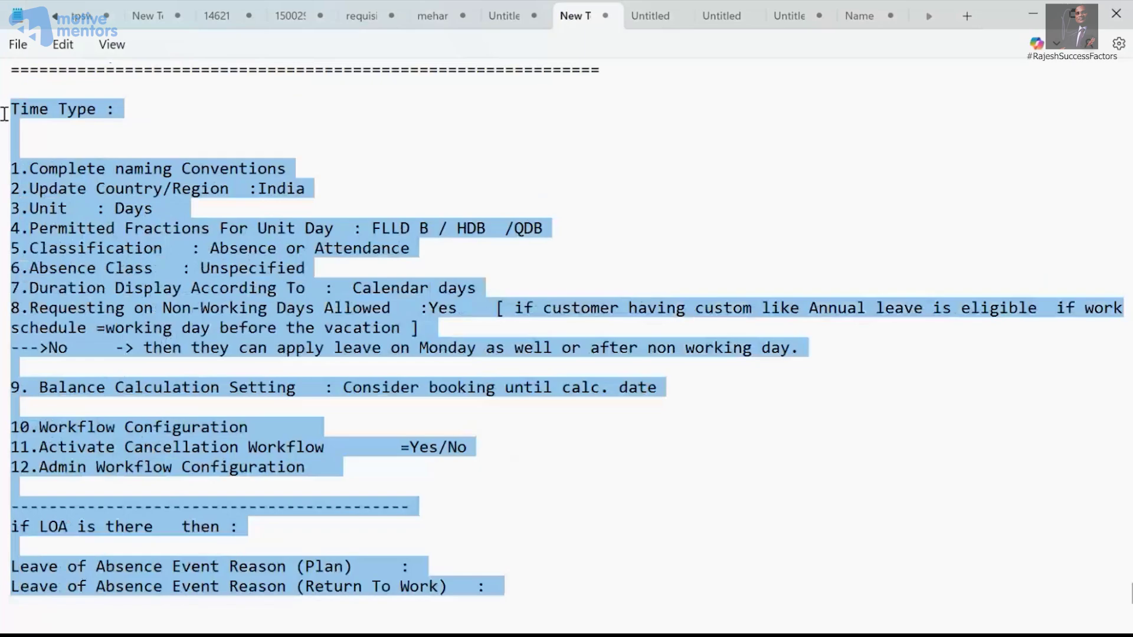
{"action": "scroll", "coordinate": [334, 437], "scroll_direction": "down", "scroll_amount": 3}
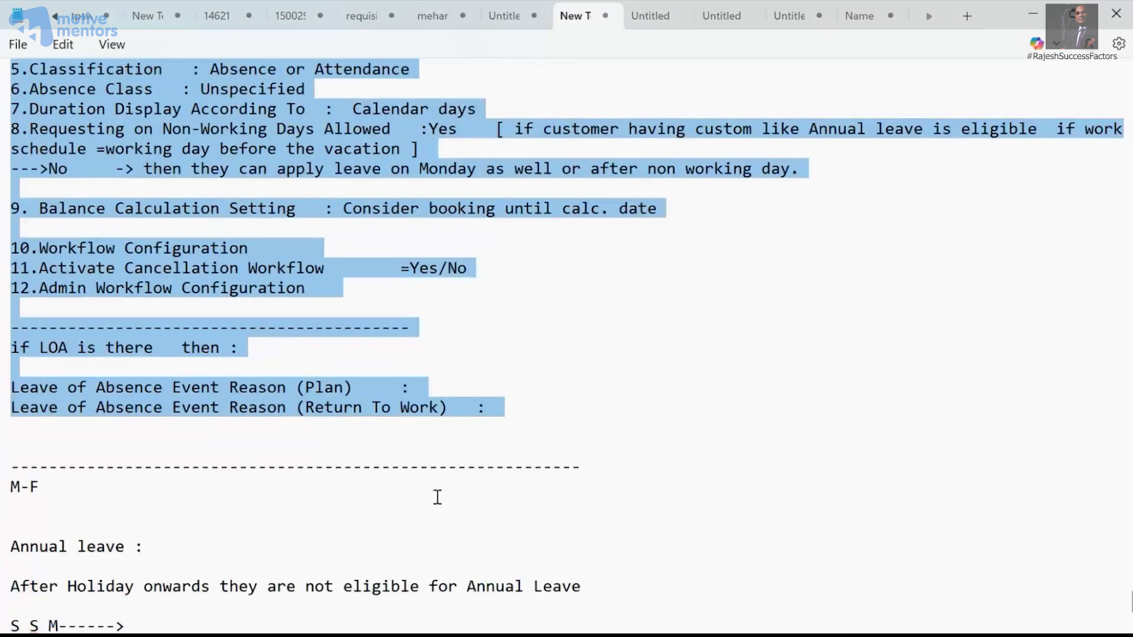
{"action": "scroll", "coordinate": [455, 536], "scroll_direction": "down", "scroll_amount": 2}
{"action": "left_click", "coordinate": [172, 543]}
{"action": "type", "text": "=========================="}
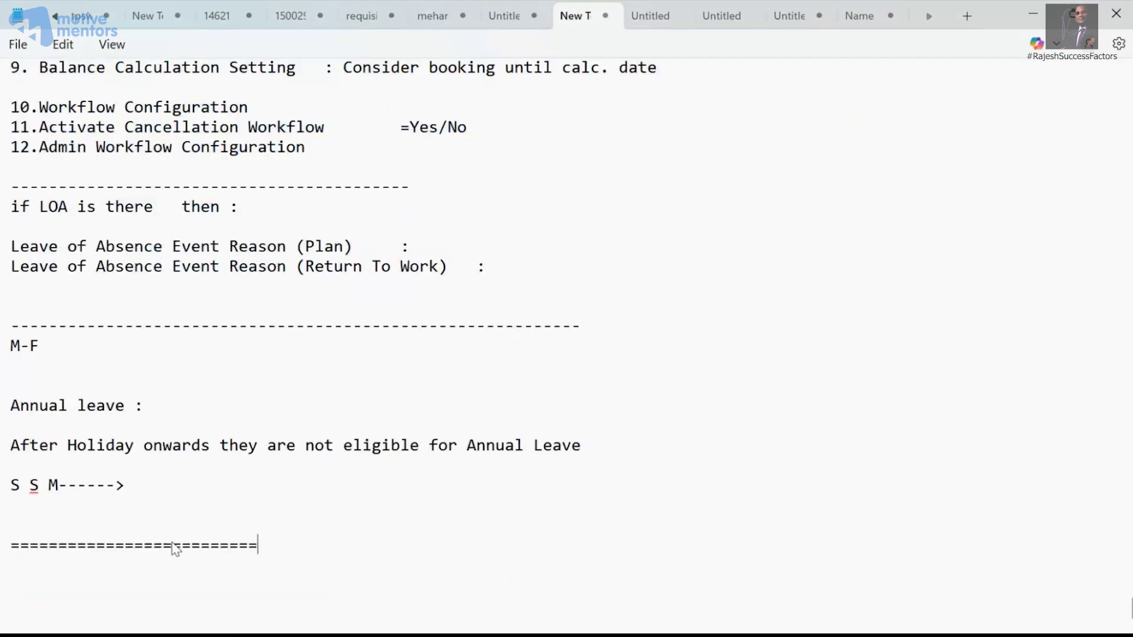
{"action": "type", "text": "====================================================================="}
{"action": "key", "text": "Return"}
{"action": "type", "text": "Time account "}
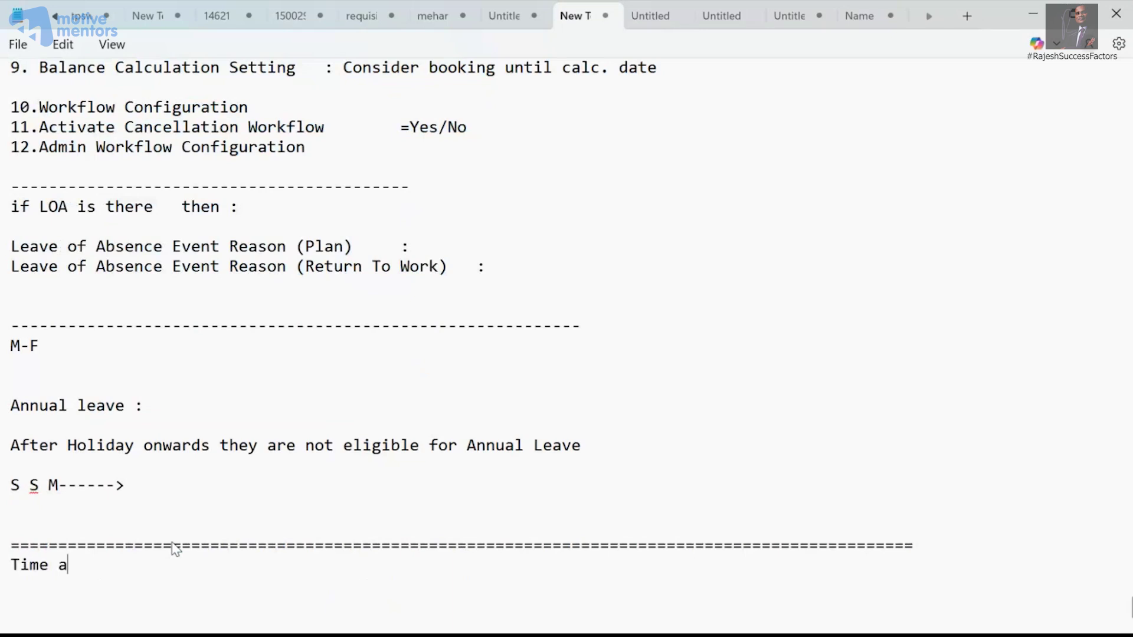
{"action": "type", "text": "Type"}
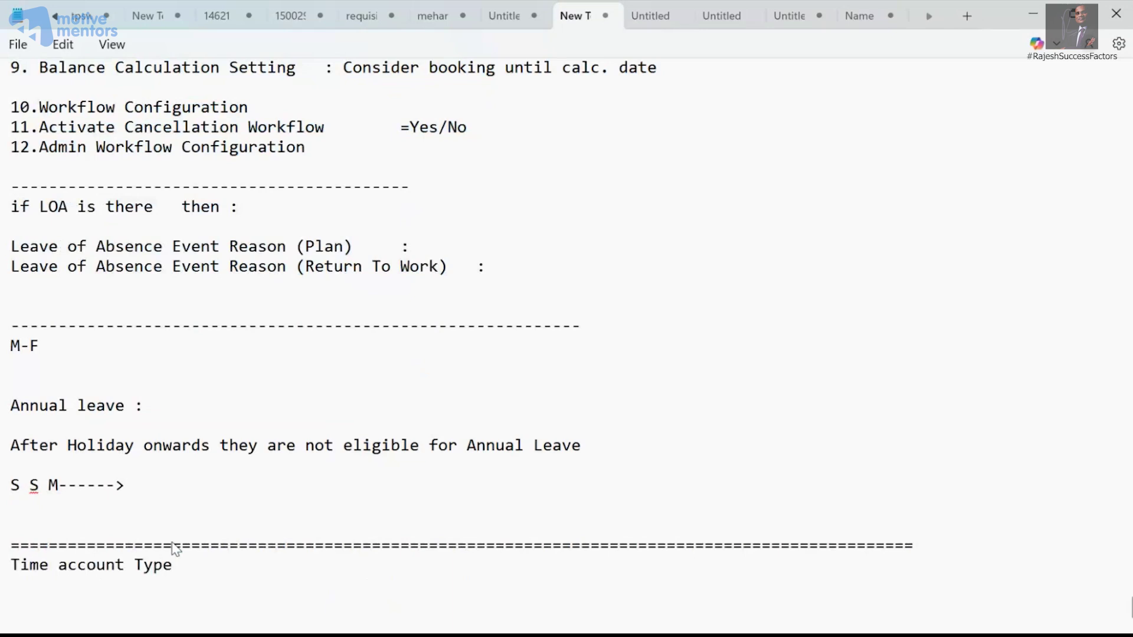